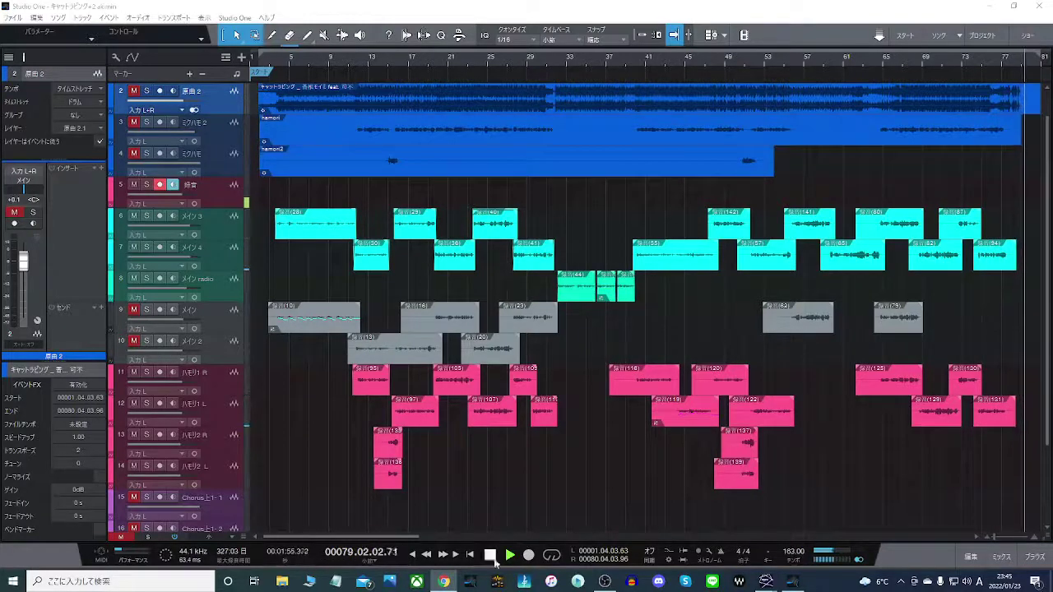
Play the song and set the loop range from about the end of bar 2 to bar 12.
{"action": "left_click", "coordinate": [411, 556]}
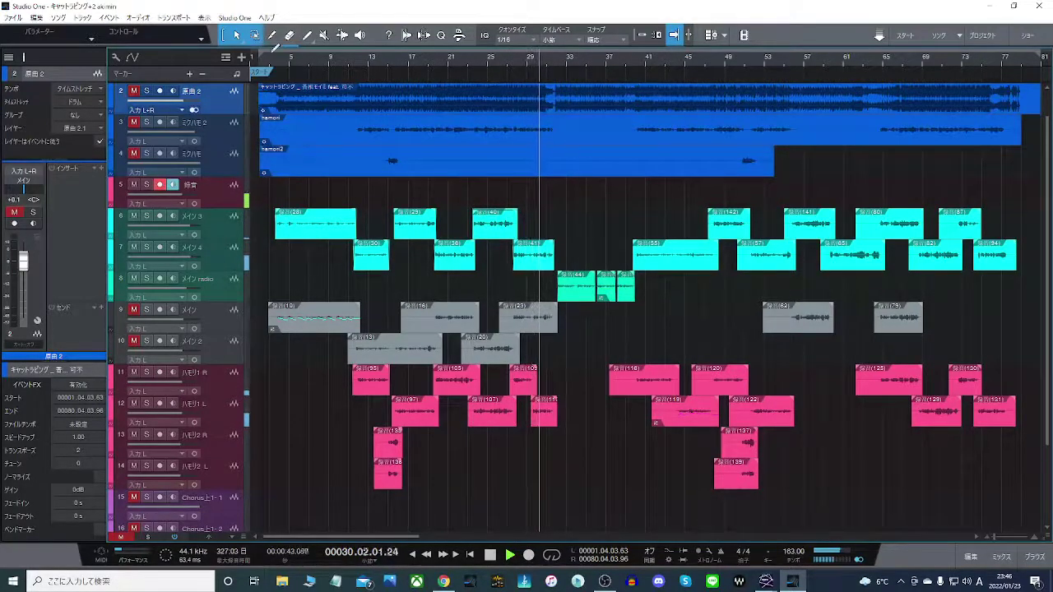
{"action": "left_click", "coordinate": [271, 59]}
{"action": "mouse_move", "coordinate": [274, 50]}
{"action": "left_mouse_down"}
{"action": "mouse_move", "coordinate": [368, 50]}
{"action": "mouse_move", "coordinate": [359, 71]}
{"action": "left_mouse_up"}
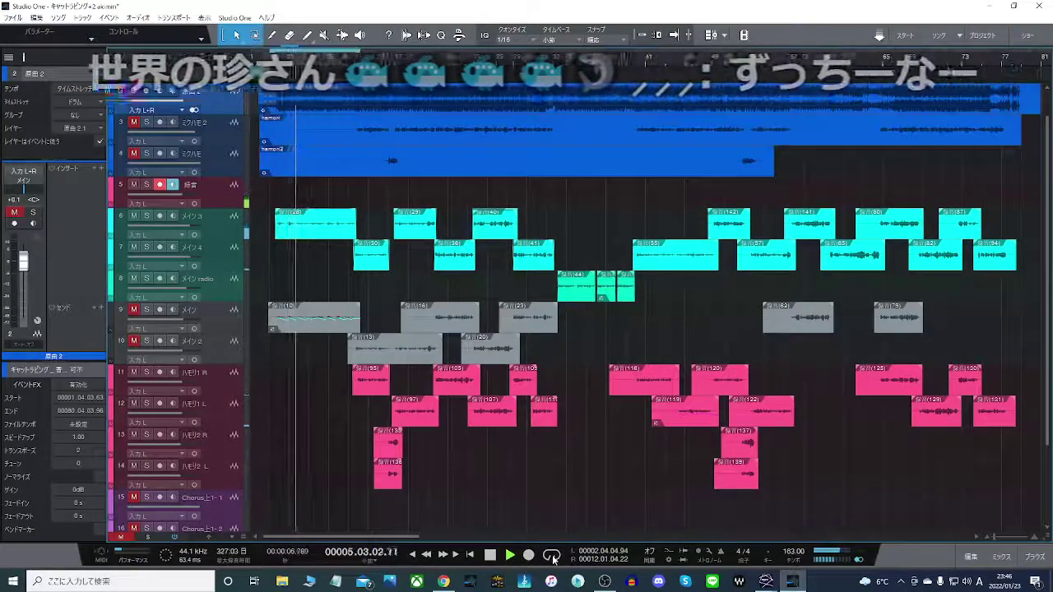
Open the first event on the メイン 3 track for Melodyne editing, and set the loop range to that event.
{"action": "right_click", "coordinate": [317, 232]}
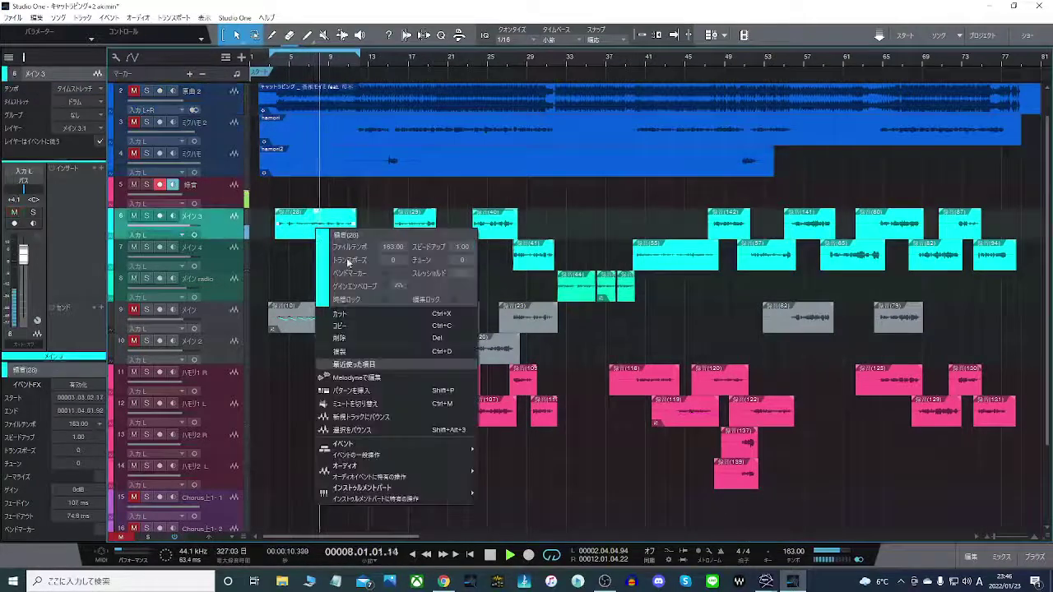
{"action": "left_click", "coordinate": [395, 379]}
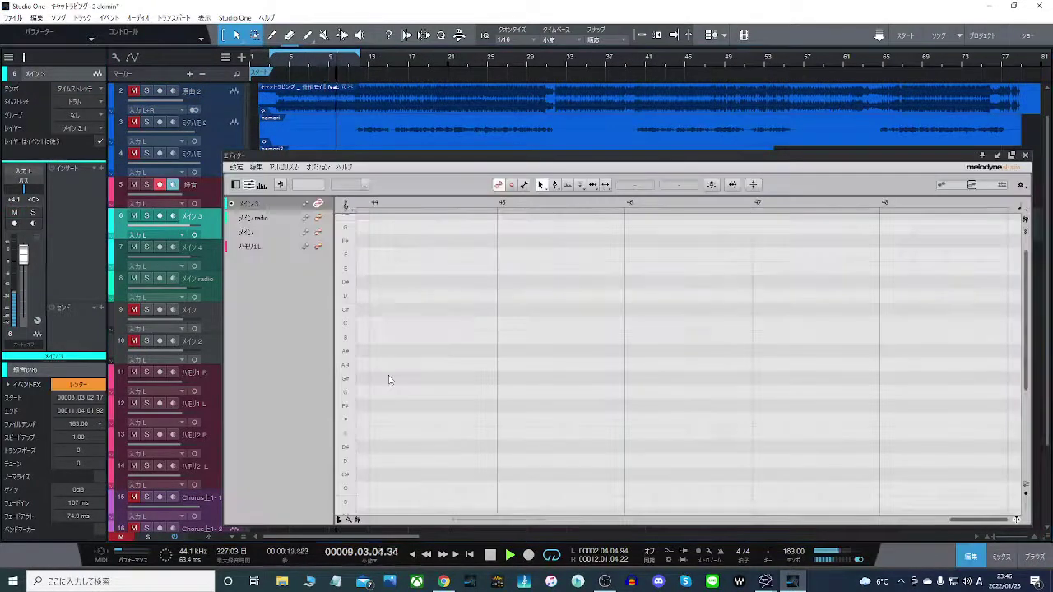
{"action": "left_click", "coordinate": [392, 203]}
{"action": "key", "text": "space"}
{"action": "key", "text": "p"}
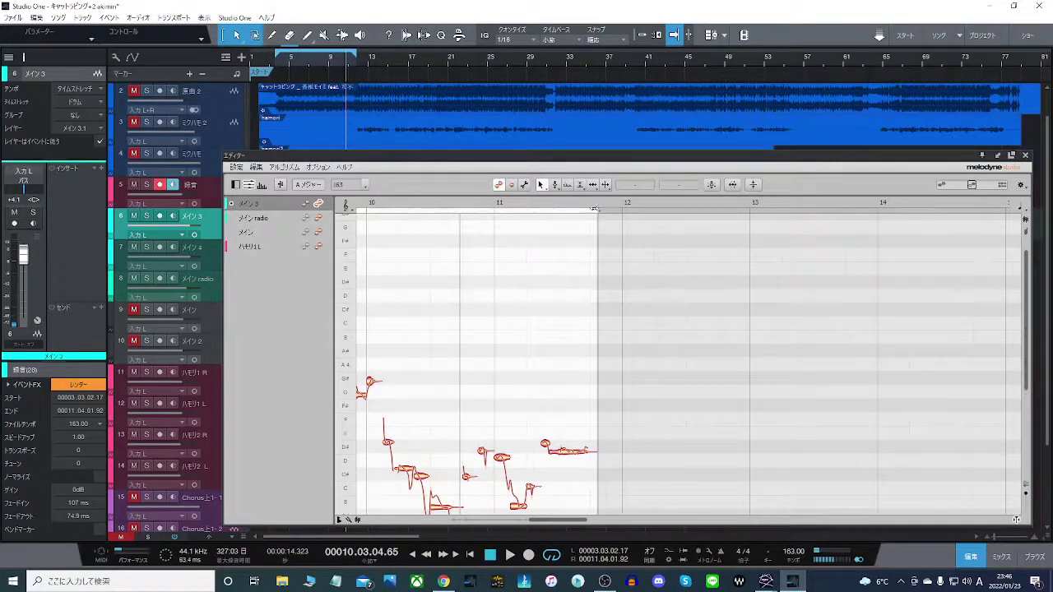
Examine the note pitches of the メイン 3 vocal in Melodyne, going back from bar 11 to bar 4.
{"action": "left_click_drag", "start_coordinate": [430, 210], "coordinate": [565, 266]}
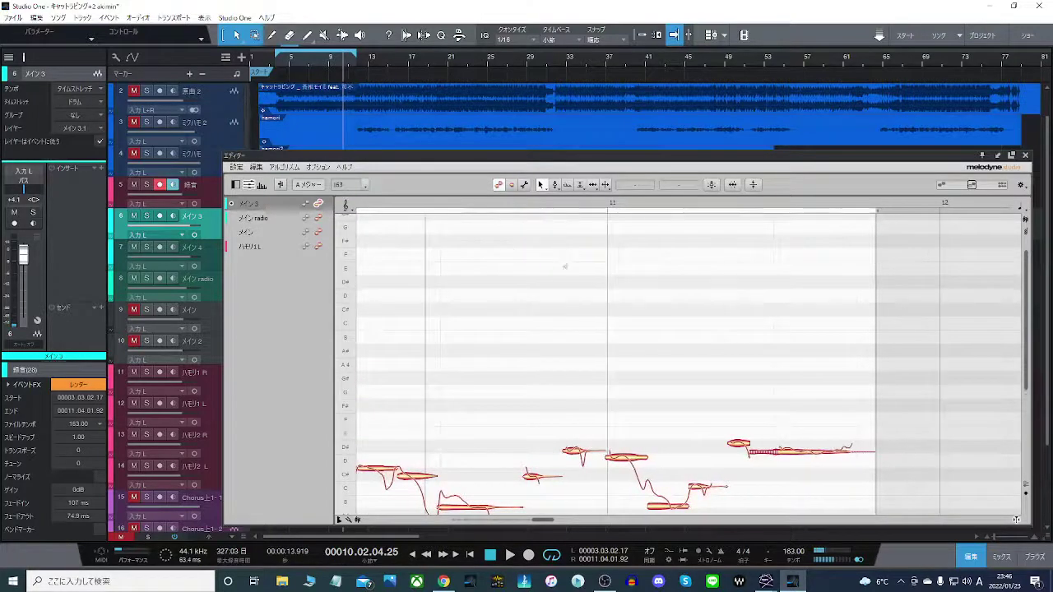
{"action": "scroll", "coordinate": [564, 358], "scroll_direction": "down", "scroll_amount": 2}
{"action": "scroll", "coordinate": [563, 359], "scroll_direction": "down", "scroll_amount": 4}
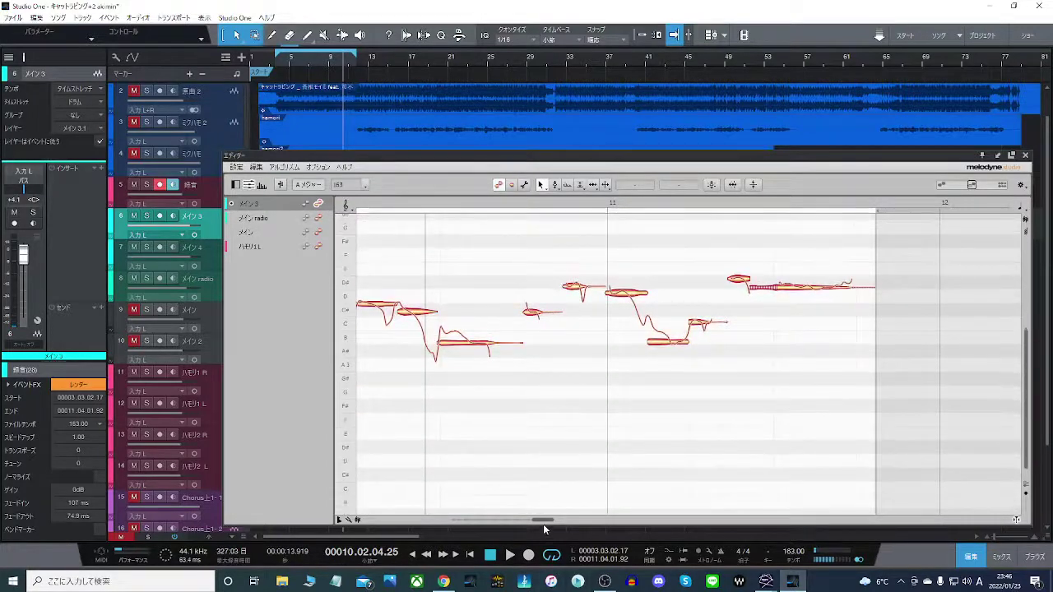
{"action": "left_click_drag", "start_coordinate": [543, 524], "coordinate": [534, 520]}
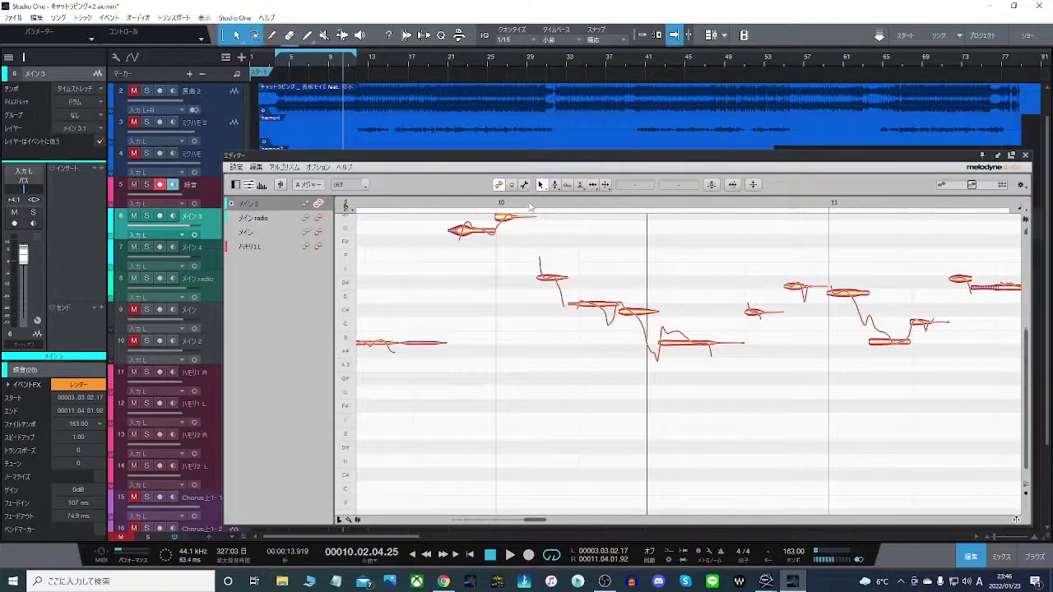
{"action": "left_click_drag", "start_coordinate": [531, 207], "coordinate": [538, 177]}
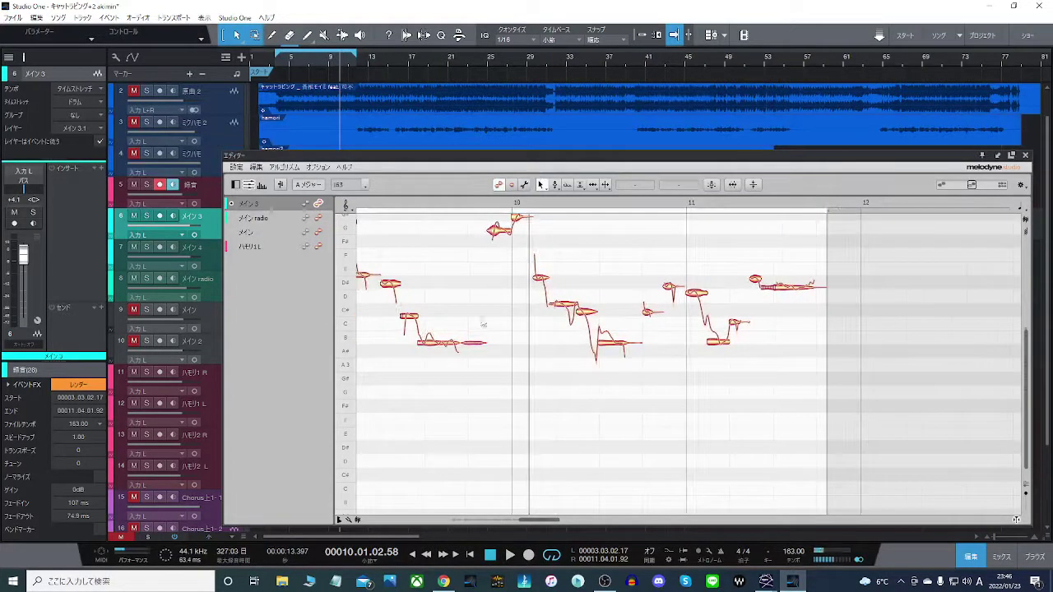
{"action": "left_click_drag", "start_coordinate": [533, 521], "coordinate": [514, 522]}
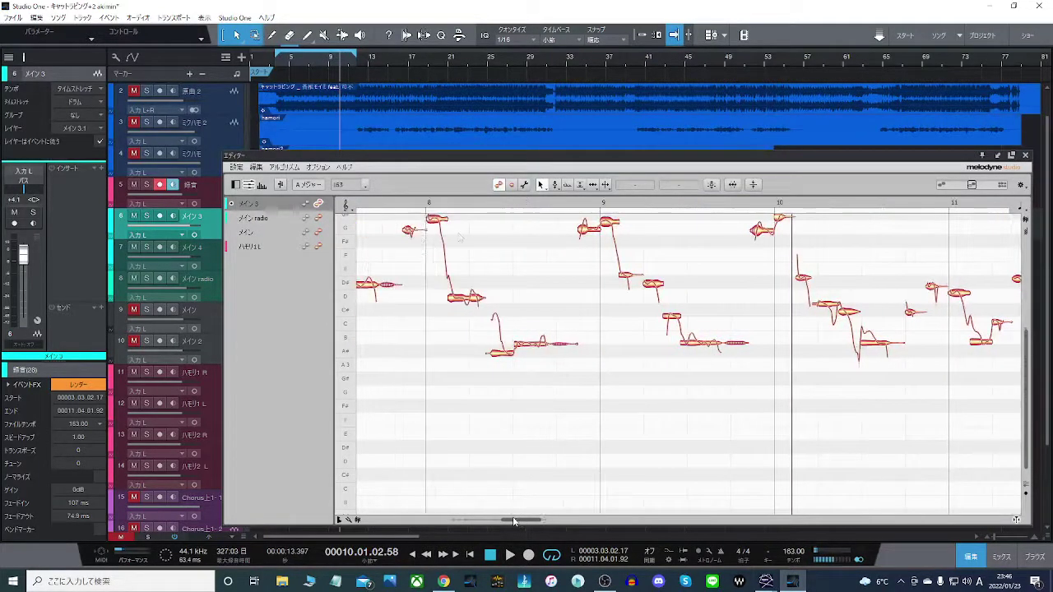
{"action": "left_click_drag", "start_coordinate": [443, 204], "coordinate": [445, 176]}
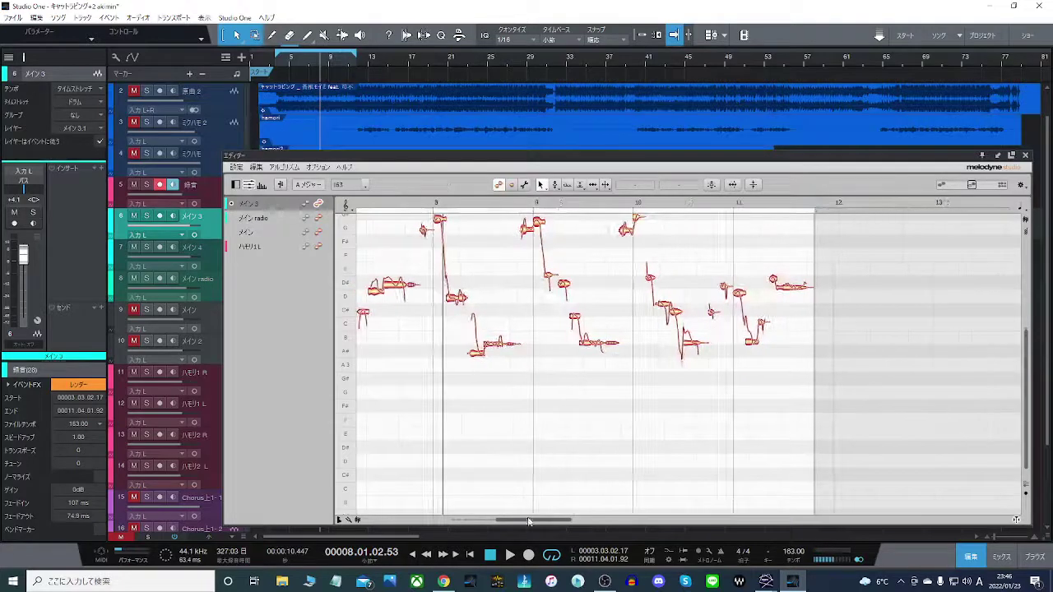
{"action": "left_click_drag", "start_coordinate": [529, 522], "coordinate": [478, 523]}
{"action": "left_click_drag", "start_coordinate": [458, 522], "coordinate": [482, 521]}
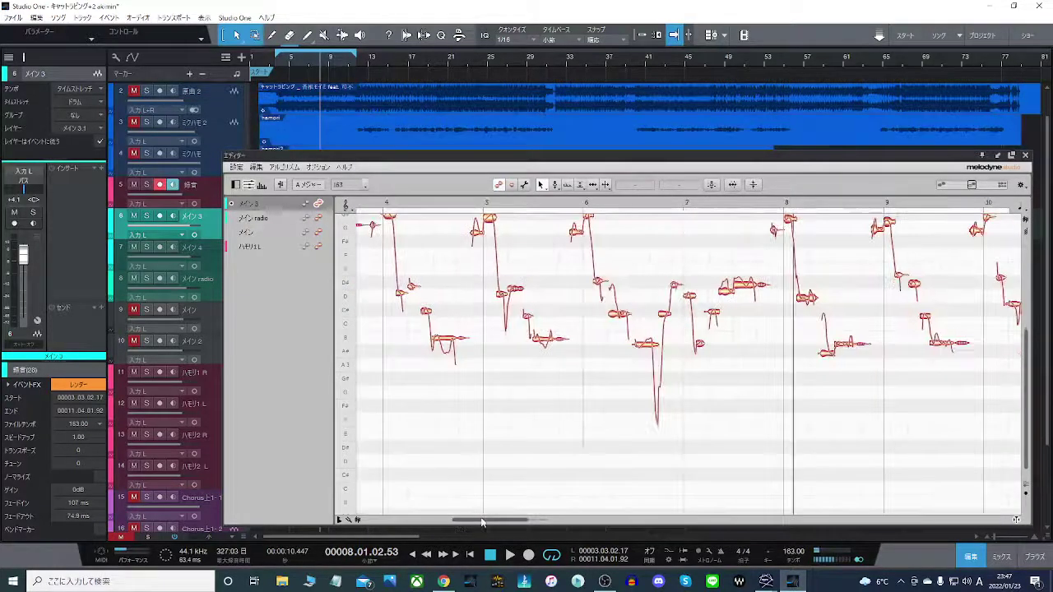
{"action": "scroll", "coordinate": [463, 482], "scroll_direction": "up", "scroll_amount": 3}
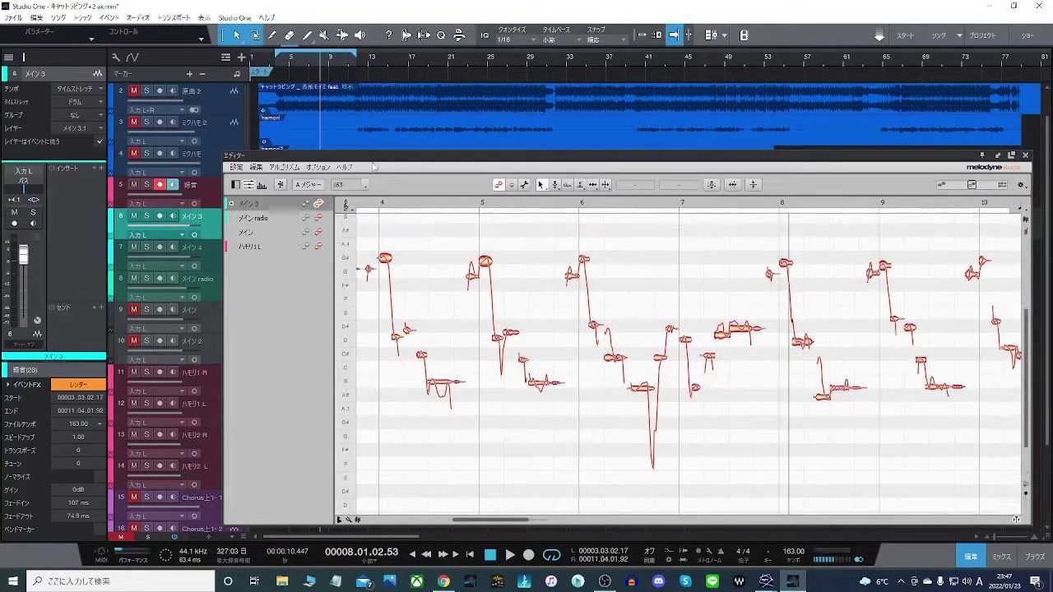
Enlarge the Melodyne editor window and play the メイン 3 vocal from the start of the event.
{"action": "left_click_drag", "start_coordinate": [221, 154], "coordinate": [97, 157]}
{"action": "left_click_drag", "start_coordinate": [313, 151], "coordinate": [320, 123]}
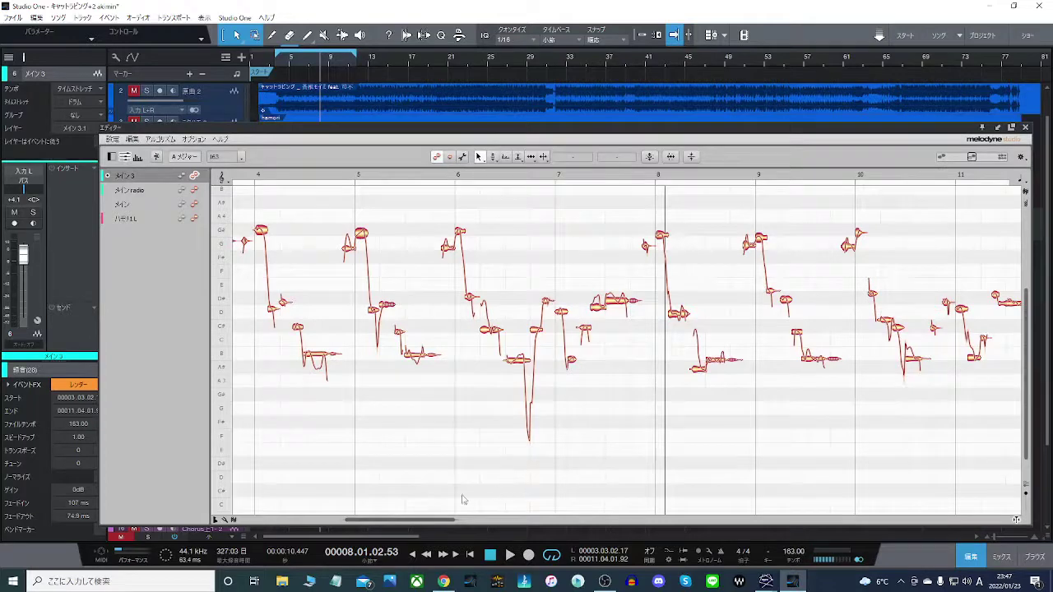
{"action": "mouse_move", "coordinate": [419, 520]}
{"action": "left_mouse_down"}
{"action": "mouse_move", "coordinate": [393, 520]}
{"action": "mouse_move", "coordinate": [411, 524]}
{"action": "left_mouse_up"}
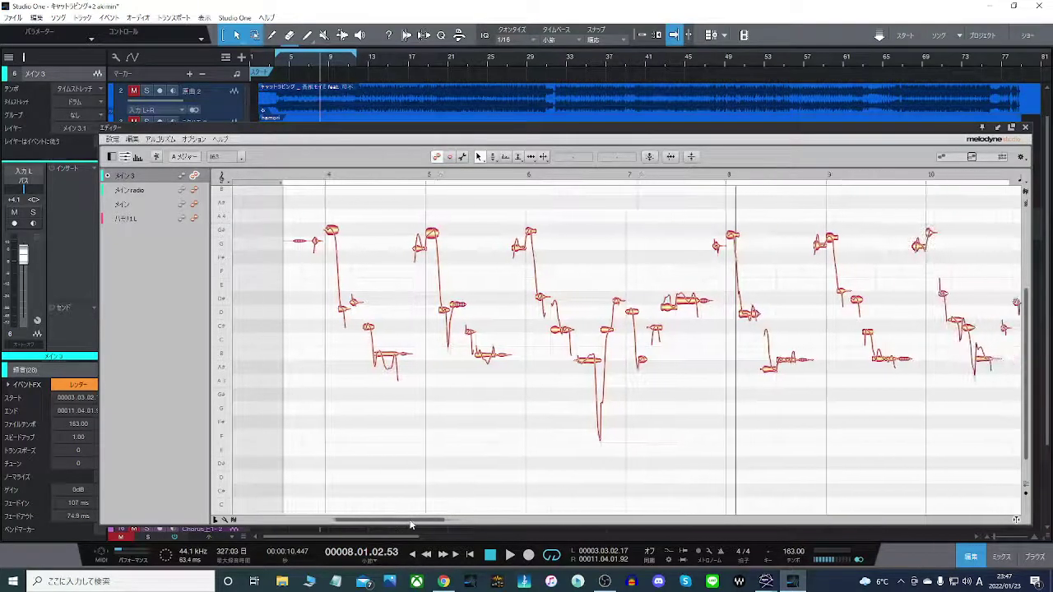
{"action": "double_click", "coordinate": [286, 176]}
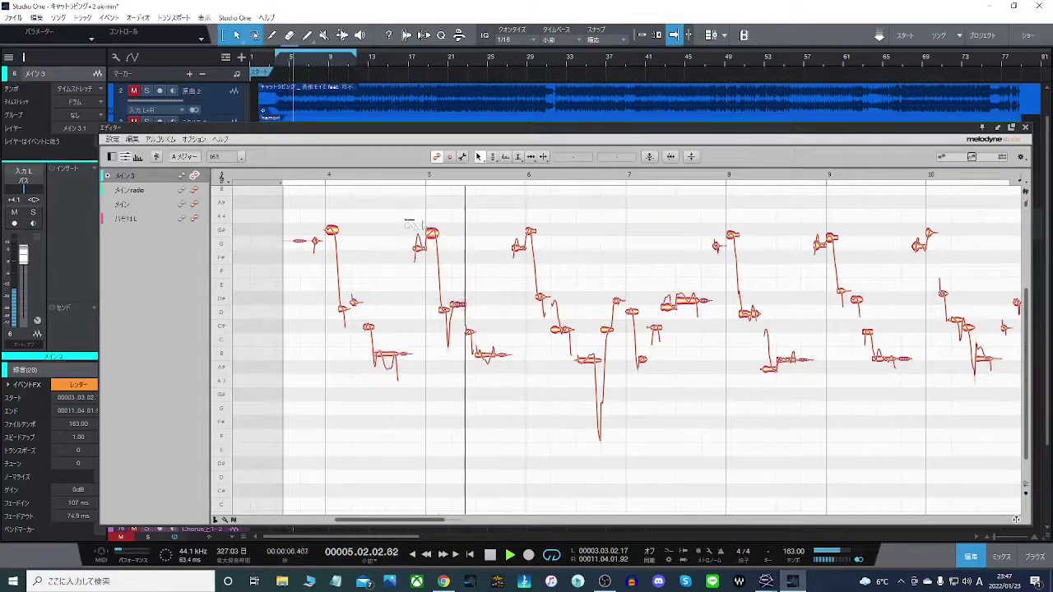
Snap the G# notes between bars 5 and 10 of the メイン 3 vocal to exact pitch.
{"action": "left_click_drag", "start_coordinate": [404, 220], "coordinate": [940, 236]}
{"action": "double_click", "coordinate": [532, 233]}
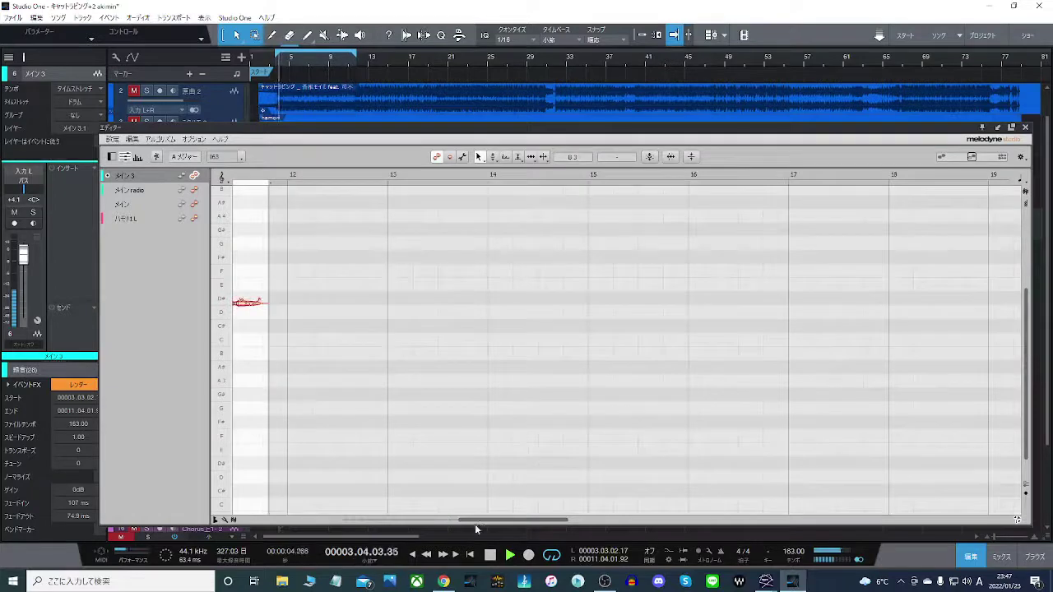
{"action": "left_click_drag", "start_coordinate": [478, 520], "coordinate": [341, 516]}
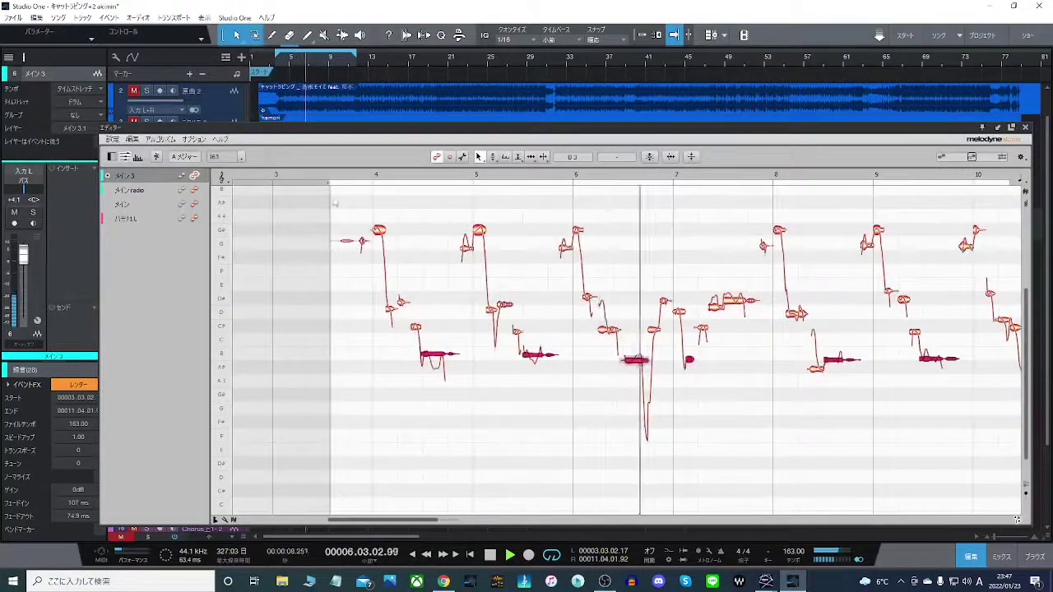
Shorten the loop range to end in bar 8, and correct the D#4 notes in bars 4 to 6 to exact pitch.
{"action": "left_click_drag", "start_coordinate": [331, 185], "coordinate": [798, 191]}
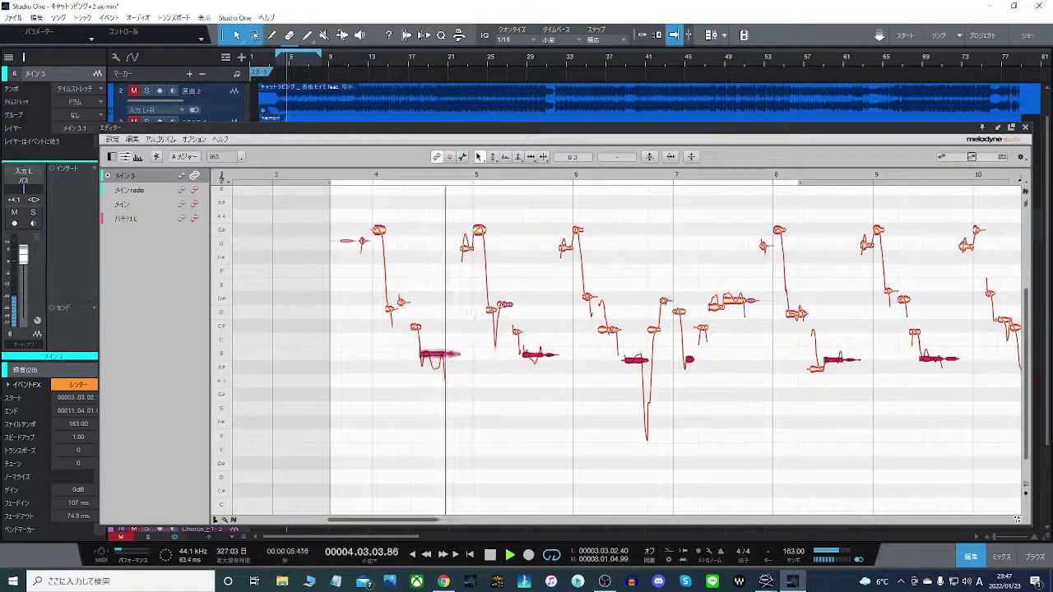
{"action": "left_click_drag", "start_coordinate": [504, 305], "coordinate": [503, 299]}
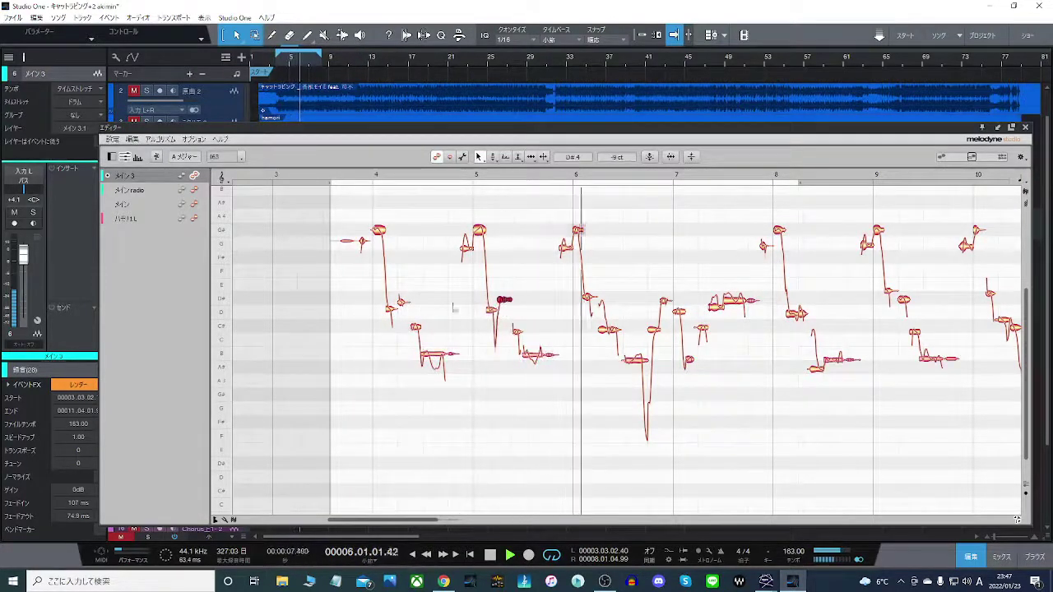
{"action": "left_click_drag", "start_coordinate": [381, 301], "coordinate": [599, 303]}
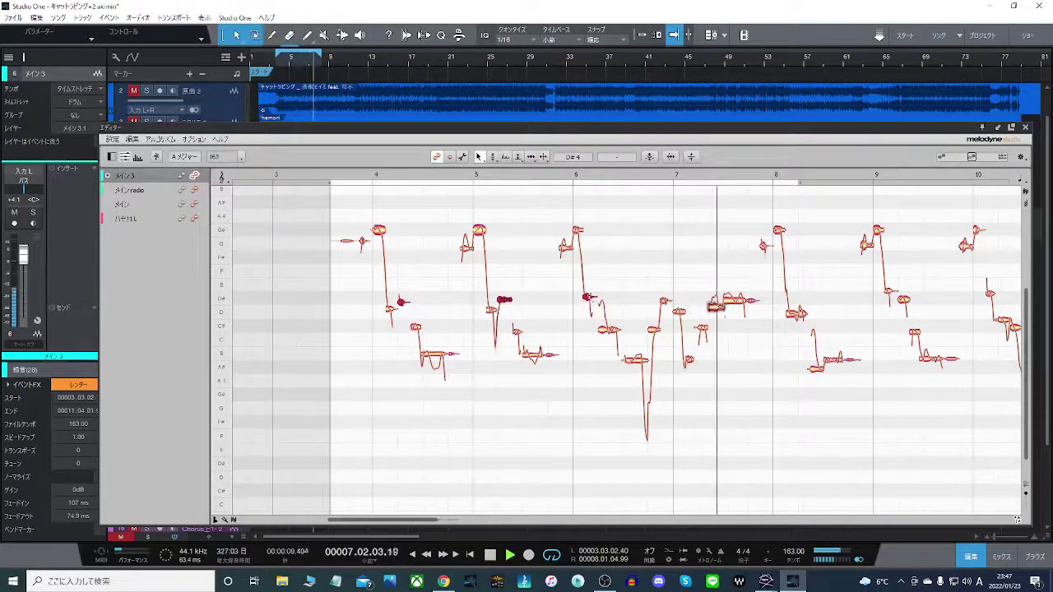
{"action": "double_click", "coordinate": [587, 298]}
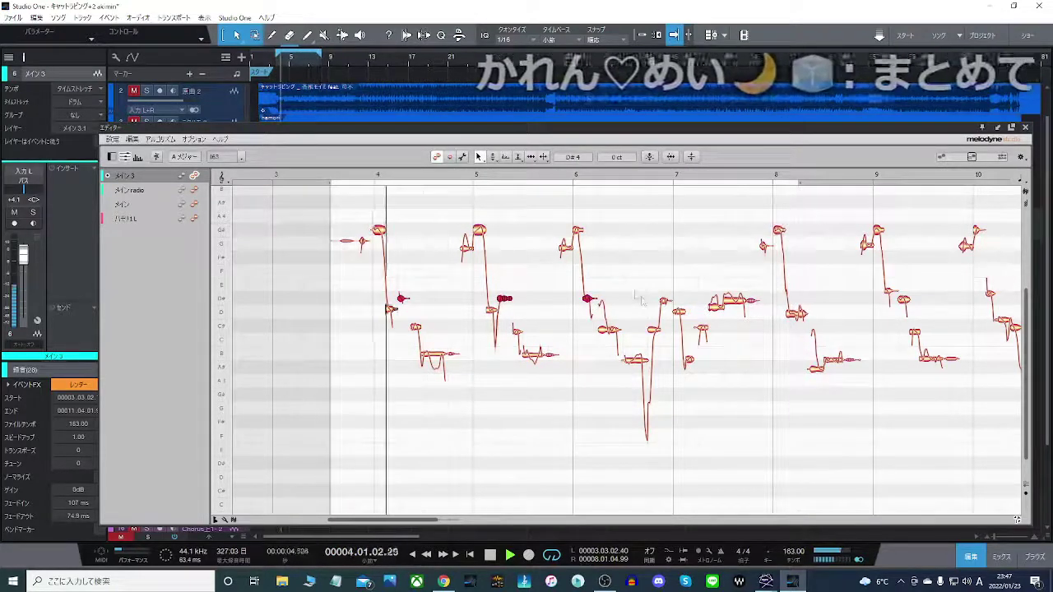
{"action": "left_click", "coordinate": [665, 299]}
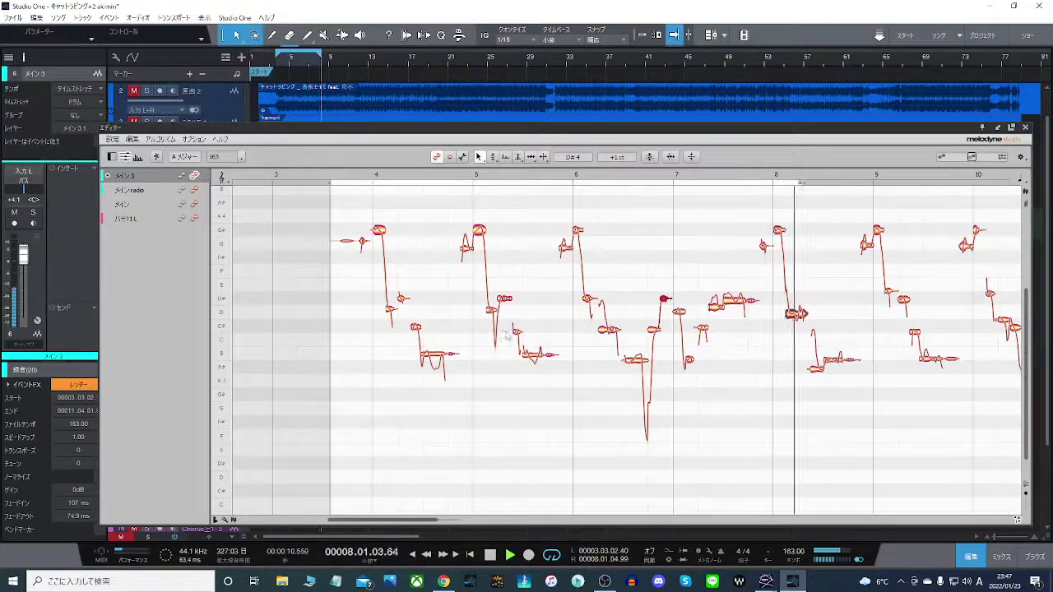
Snap the C#4 notes between bars 4 and 7 to exact pitch.
{"action": "left_click", "coordinate": [517, 329]}
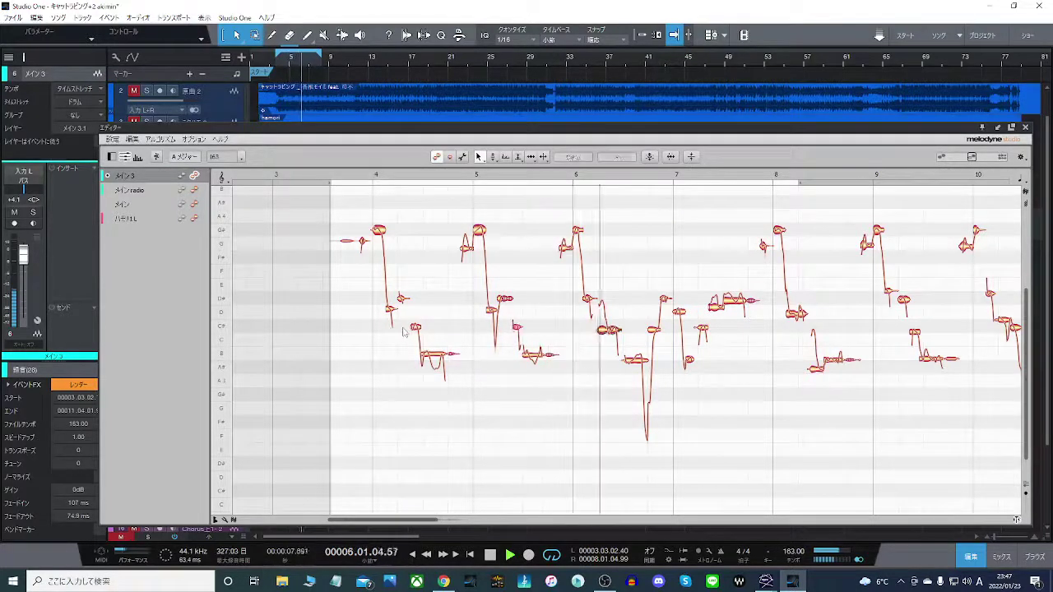
{"action": "left_click_drag", "start_coordinate": [395, 333], "coordinate": [674, 336]}
{"action": "double_click", "coordinate": [654, 329]}
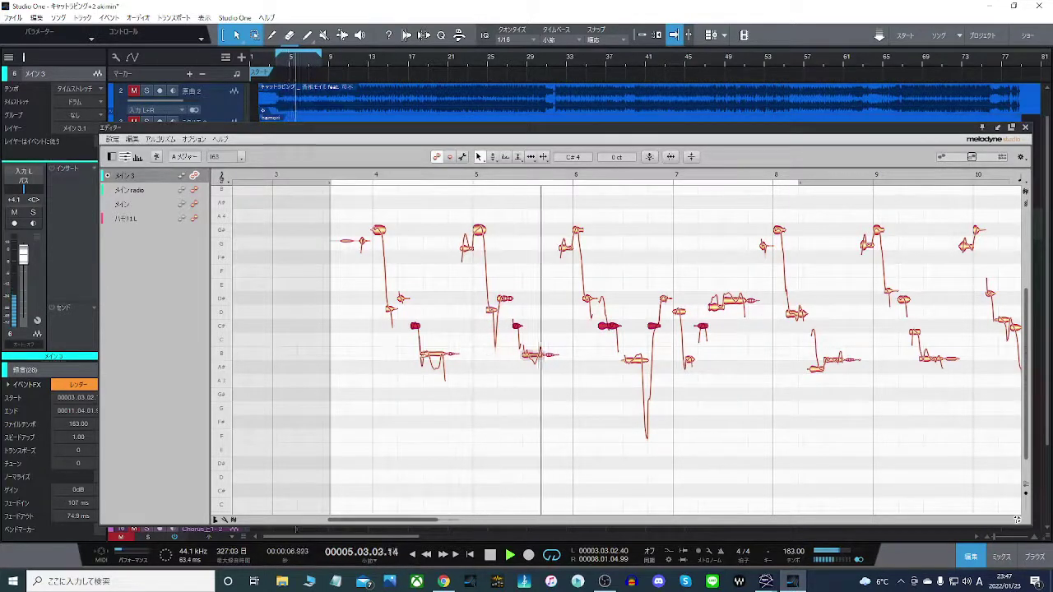
Snap the sustained B3 notes in bars 4 to 6 to exact pitch and clear the note selection.
{"action": "left_click_drag", "start_coordinate": [403, 355], "coordinate": [640, 366]}
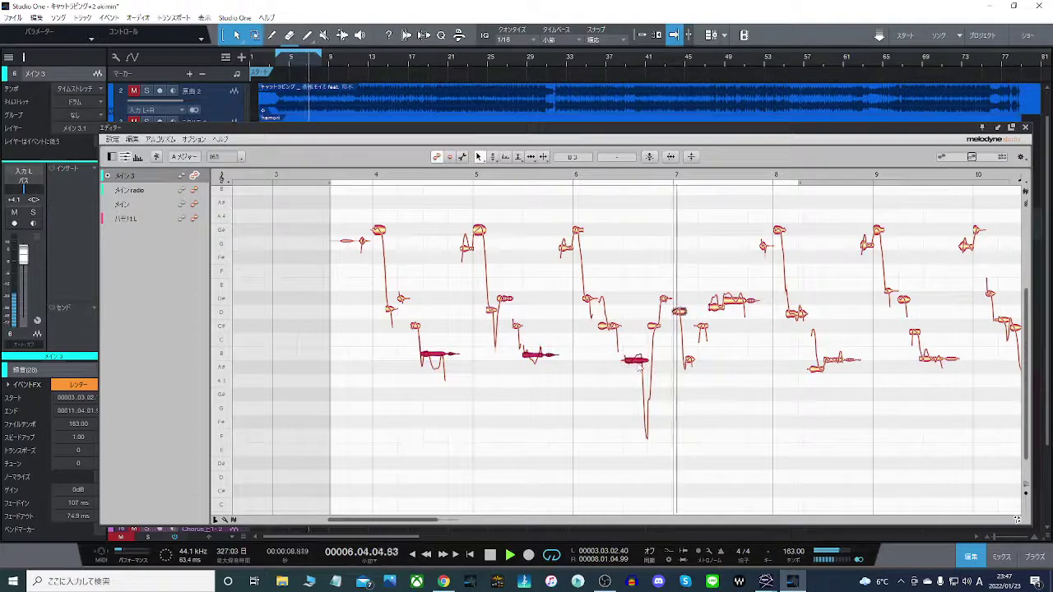
{"action": "double_click", "coordinate": [639, 362]}
{"action": "left_click", "coordinate": [614, 388]}
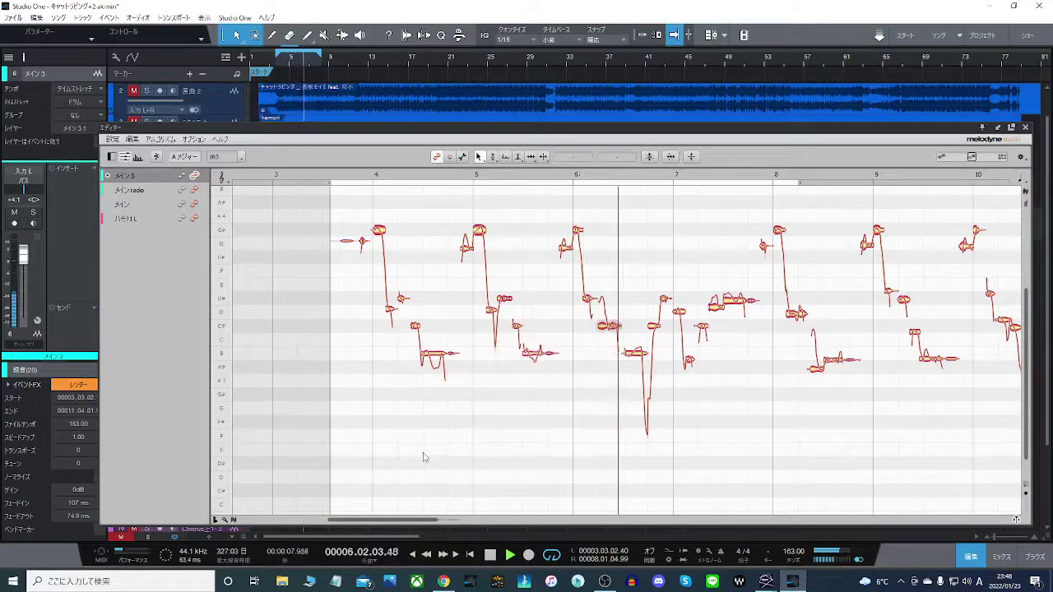
Check the metronome settings, close them and stop playback.
{"action": "left_click", "coordinate": [713, 558]}
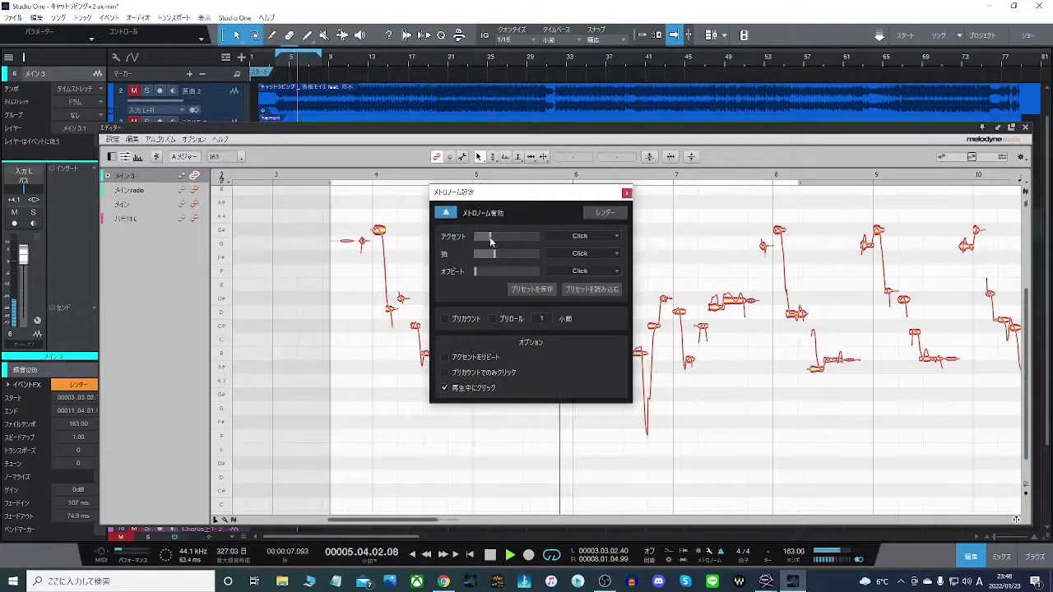
{"action": "left_click", "coordinate": [627, 192]}
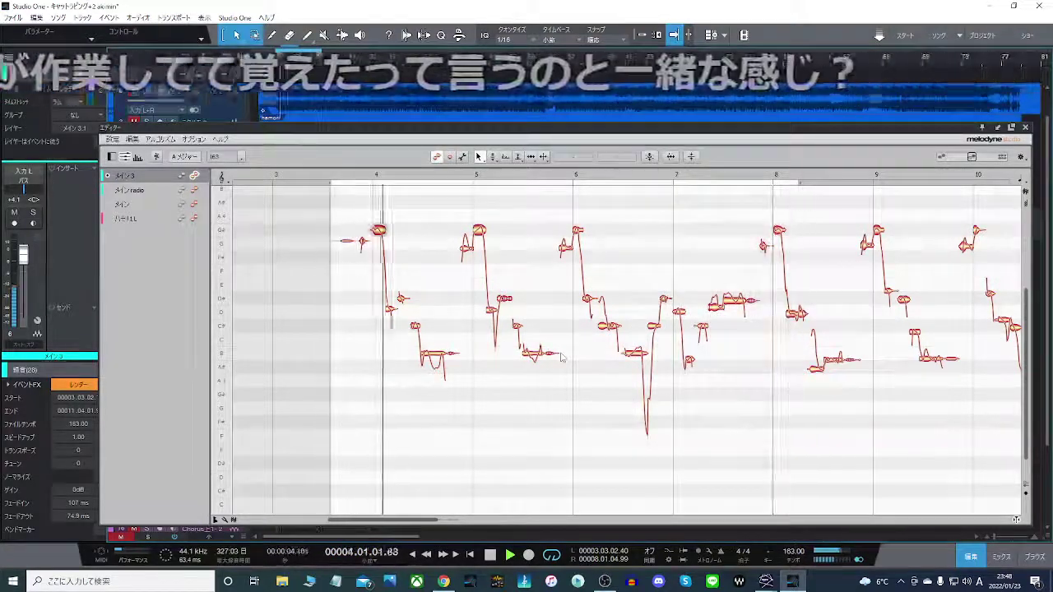
{"action": "left_click", "coordinate": [492, 556]}
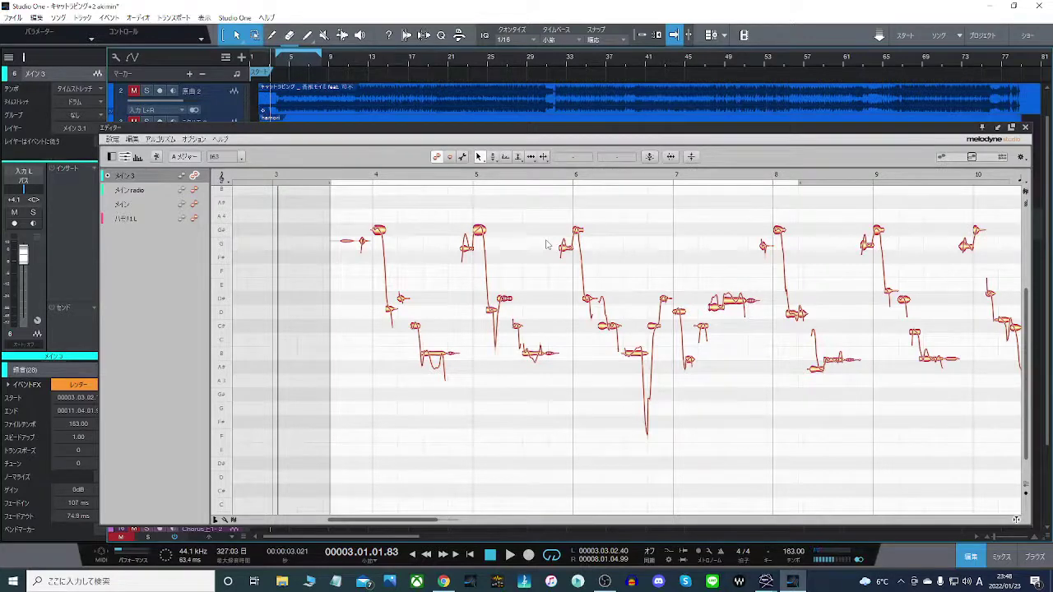
Save the song and close the Melodyne editor.
{"action": "key", "text": "ctrl+s"}
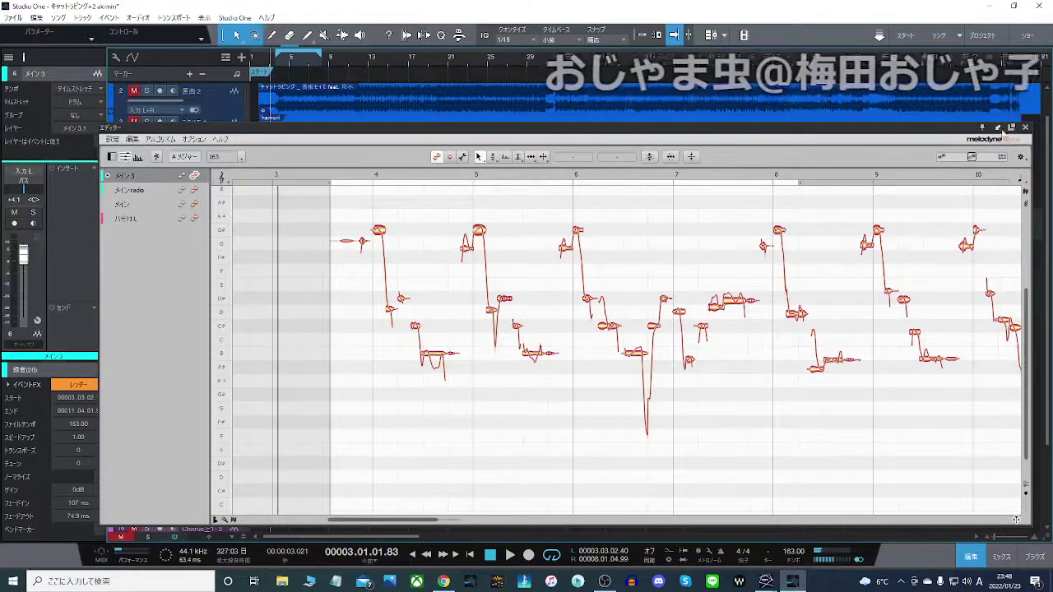
{"action": "left_click", "coordinate": [1026, 129]}
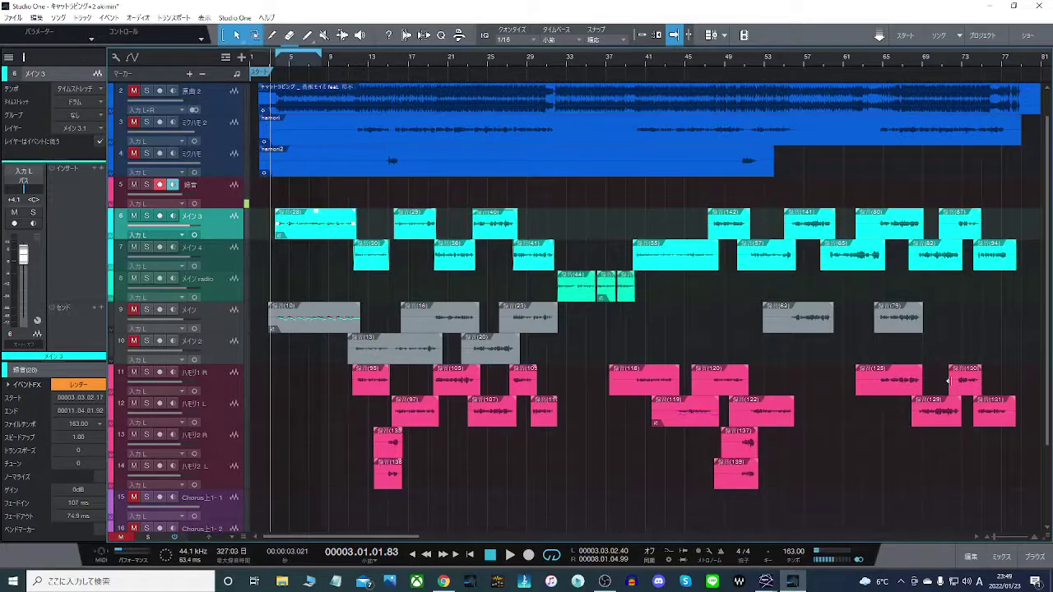
Show the mixer and open the Compressor insert on the バス channel.
{"action": "left_click", "coordinate": [1002, 558]}
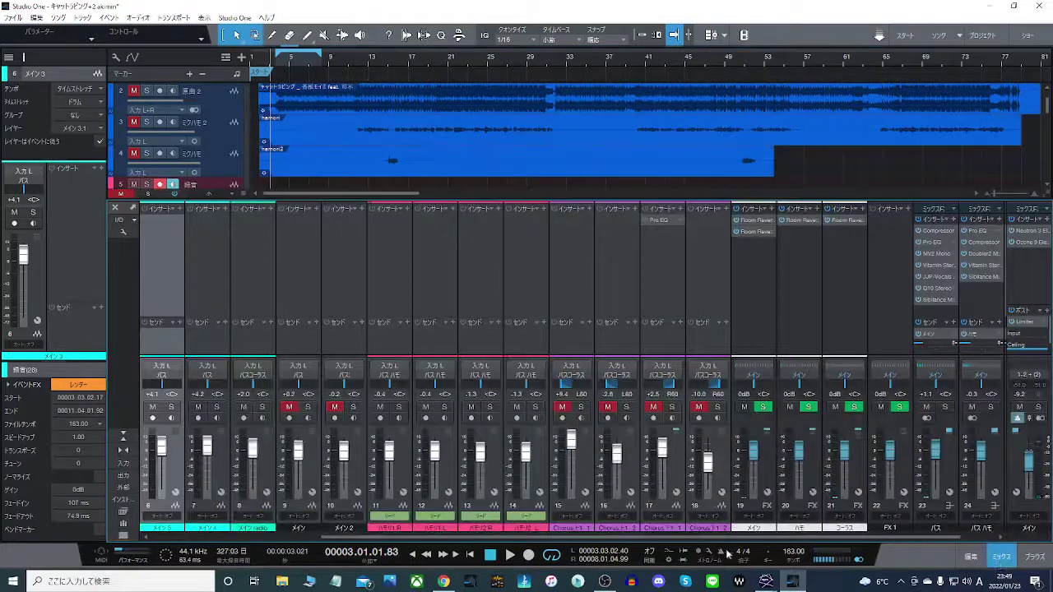
{"action": "left_click_drag", "start_coordinate": [622, 537], "coordinate": [805, 541]}
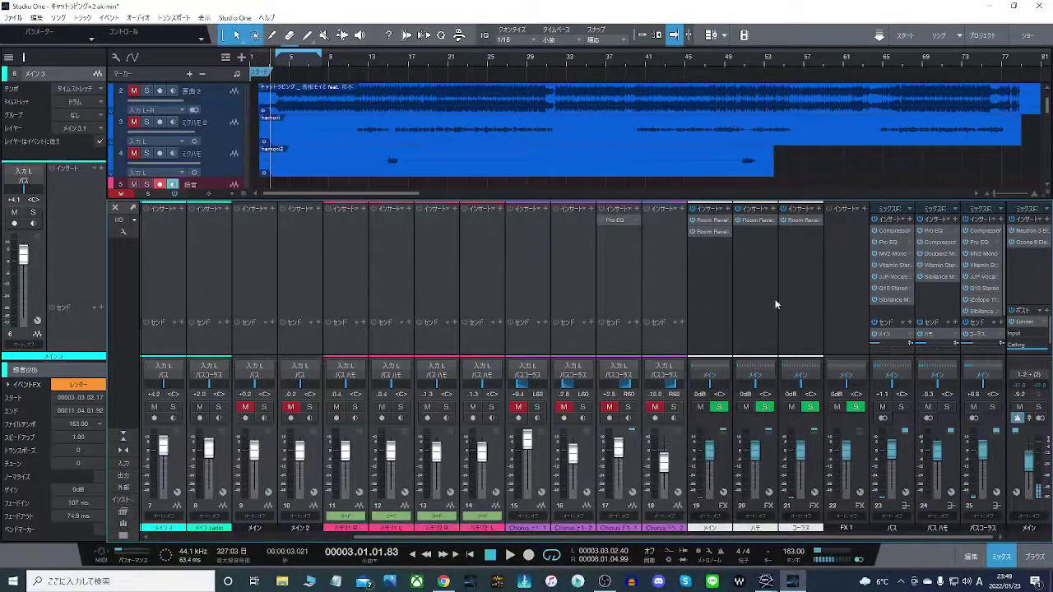
{"action": "left_click", "coordinate": [883, 232]}
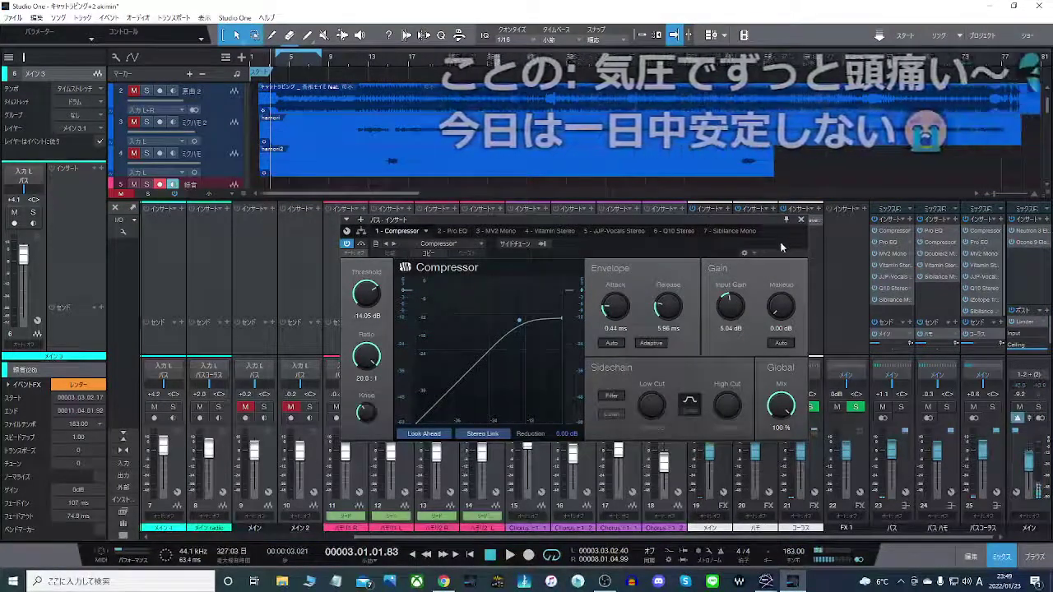
Look through the Pro EQ, MV2 Mono, Vitamin Stereo and JJP-Vocals inserts on the バス channel, and close the mixer and plug-in window.
{"action": "left_click", "coordinate": [883, 243]}
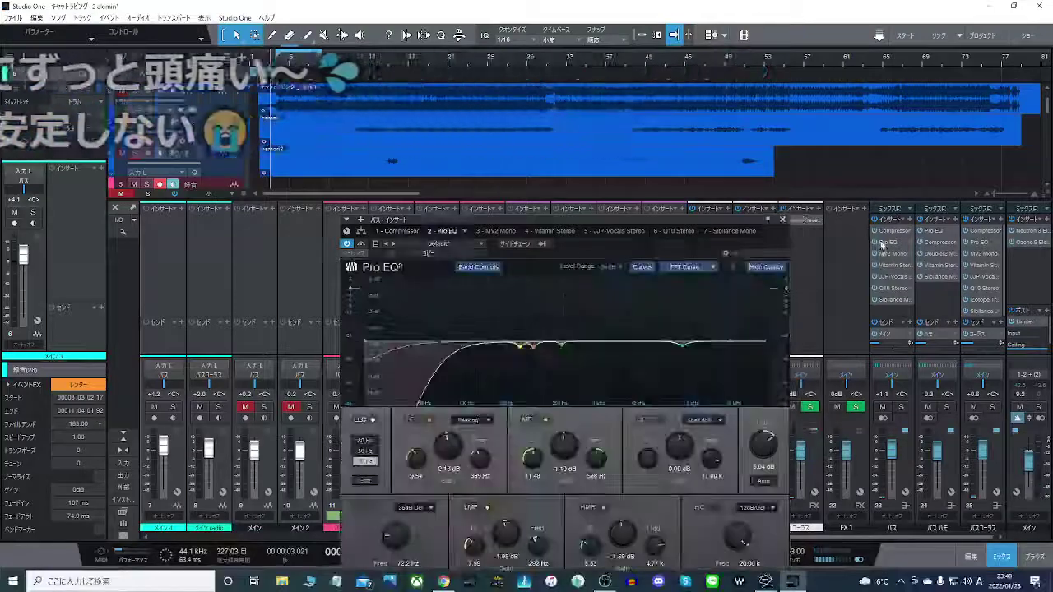
{"action": "left_click", "coordinate": [885, 253]}
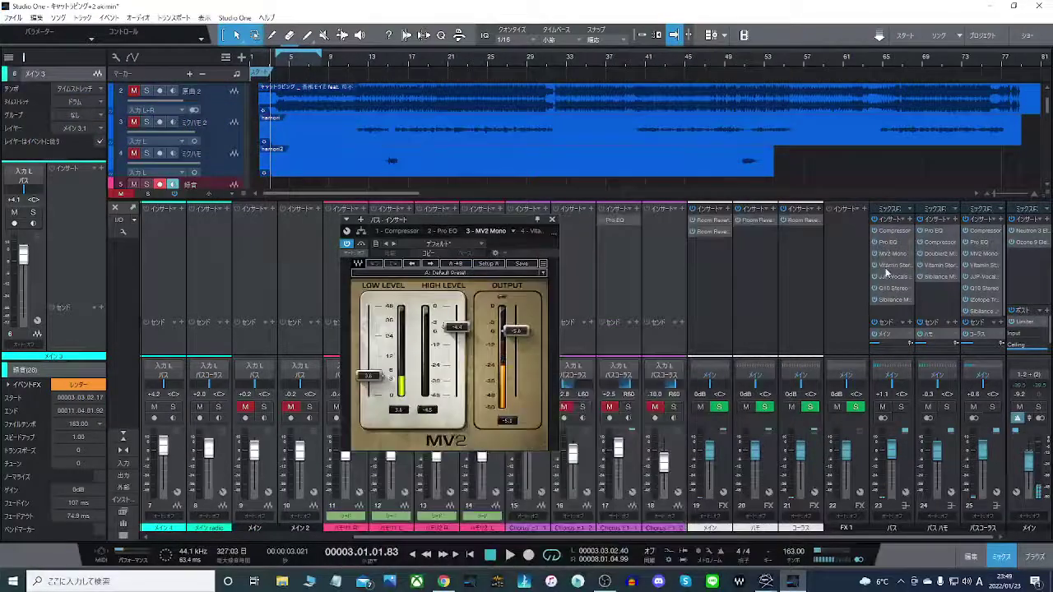
{"action": "left_click", "coordinate": [887, 266]}
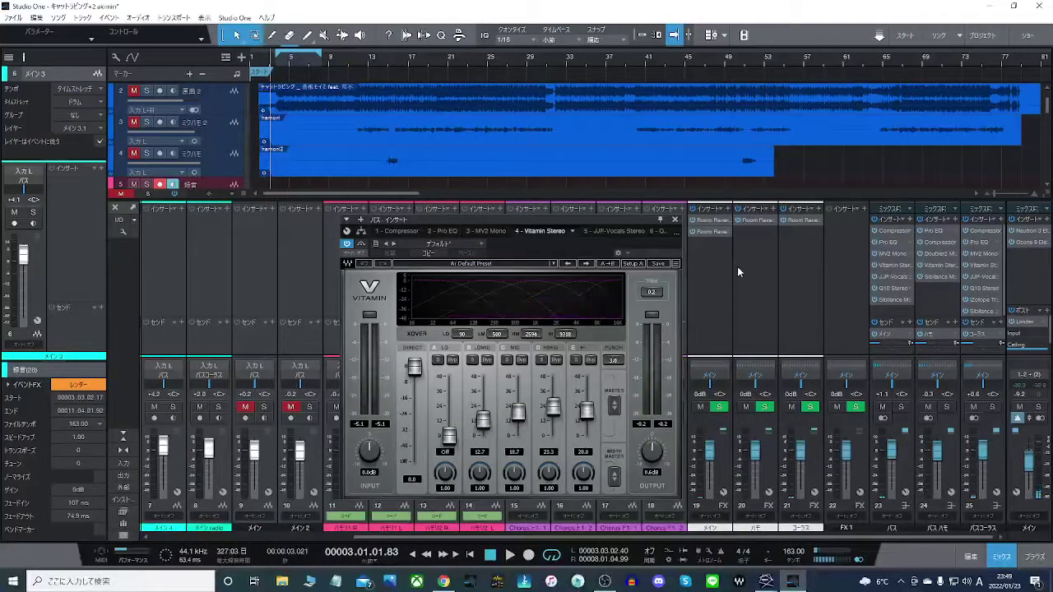
{"action": "left_click", "coordinate": [895, 278]}
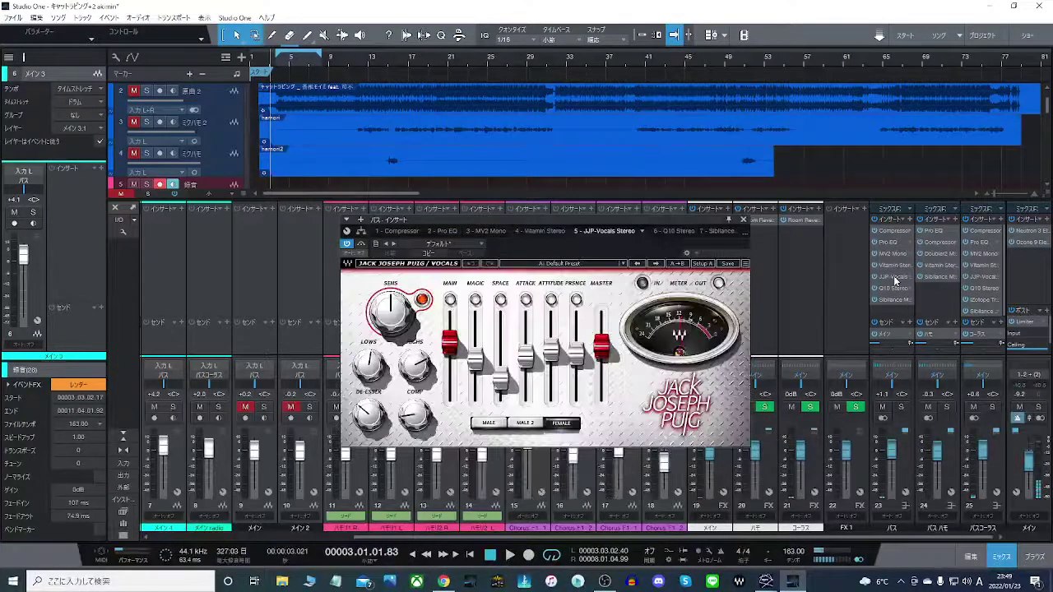
{"action": "left_click", "coordinate": [1000, 559]}
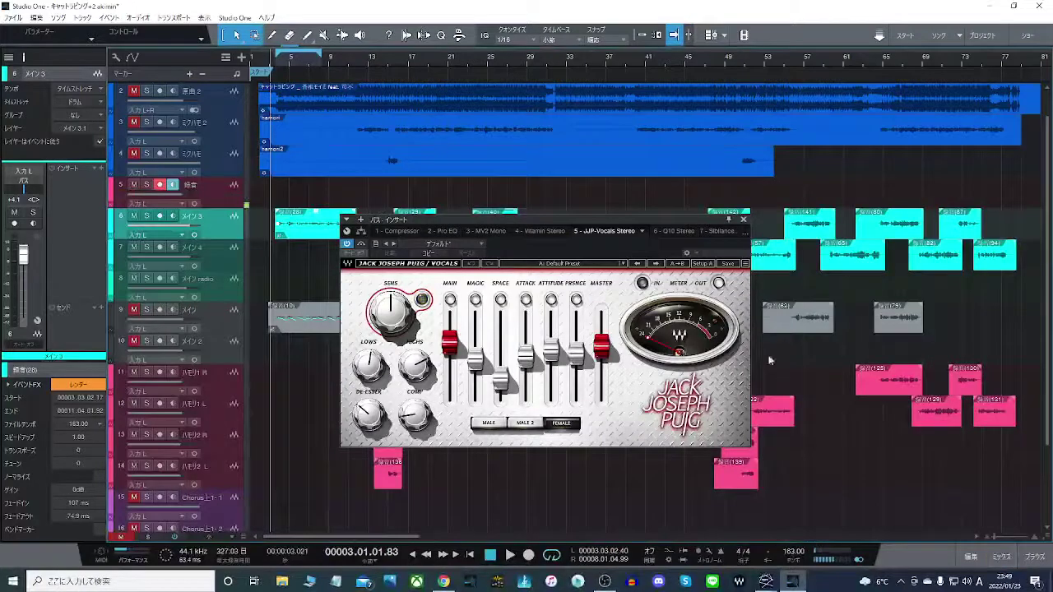
{"action": "left_click", "coordinate": [743, 220]}
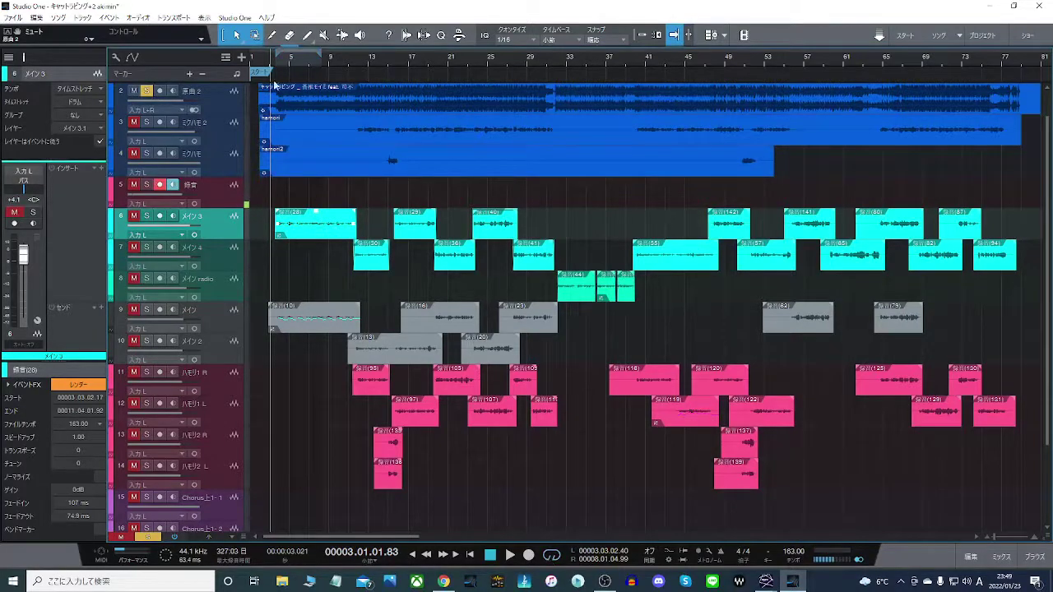
Play the soloed 原曲 2 reference track, and replay from around bar 3 together with the vocal.
{"action": "key", "text": "space"}
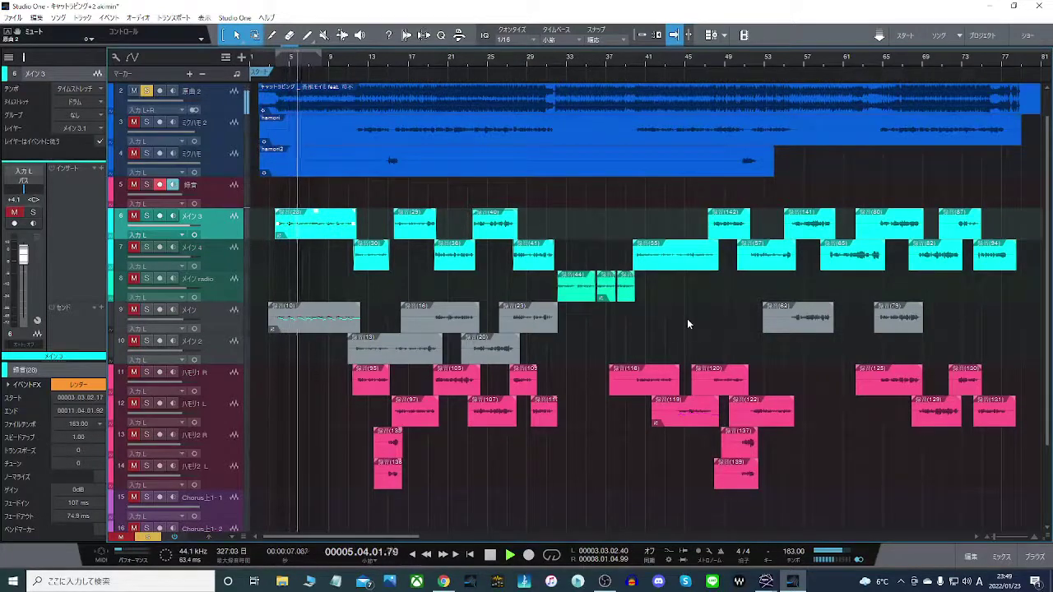
{"action": "left_click", "coordinate": [490, 556]}
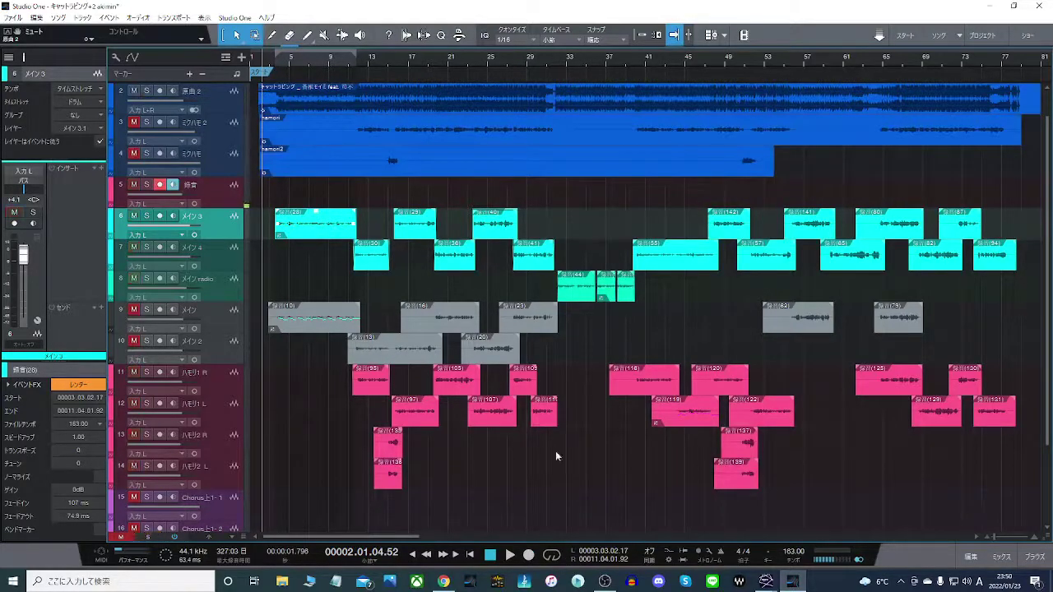
{"action": "left_click", "coordinate": [277, 70]}
{"action": "key", "text": "space"}
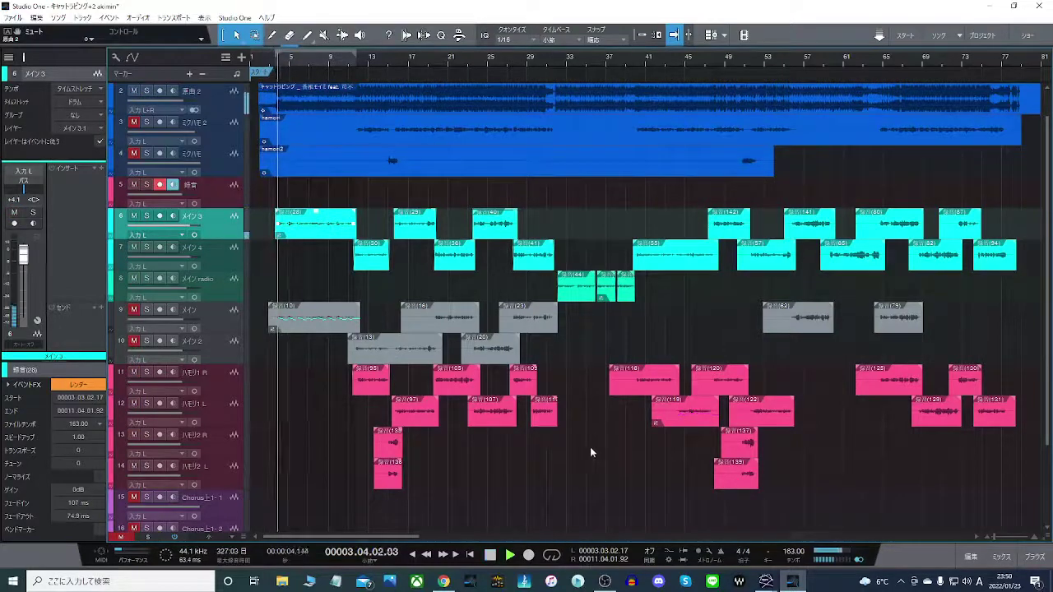
Mute the 原曲 2 track and open the first event on the メイン 3 track in Melodyne.
{"action": "left_click", "coordinate": [135, 91]}
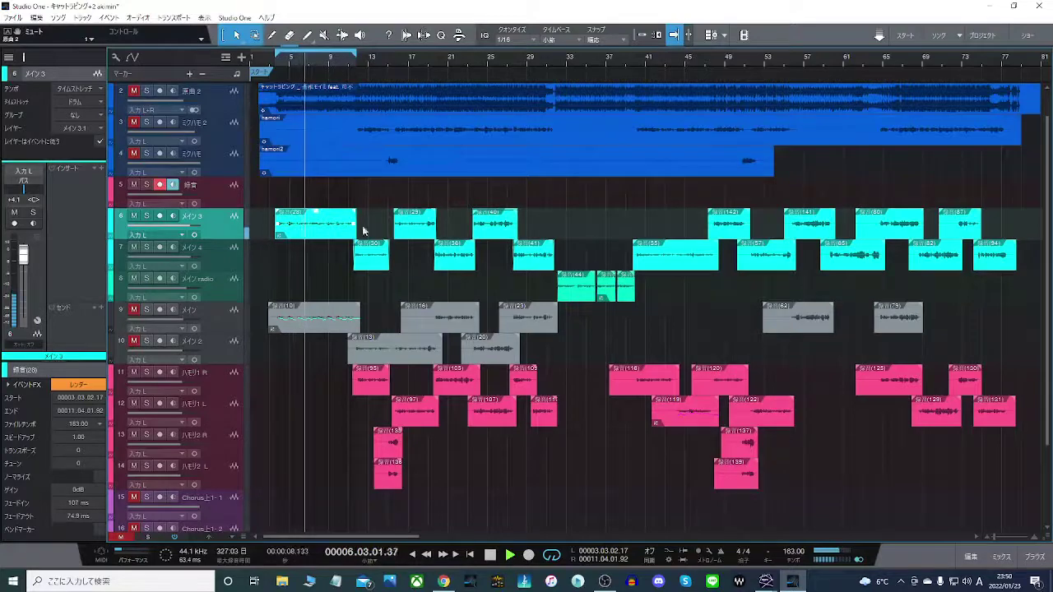
{"action": "right_click", "coordinate": [320, 231]}
{"action": "left_click", "coordinate": [379, 390]}
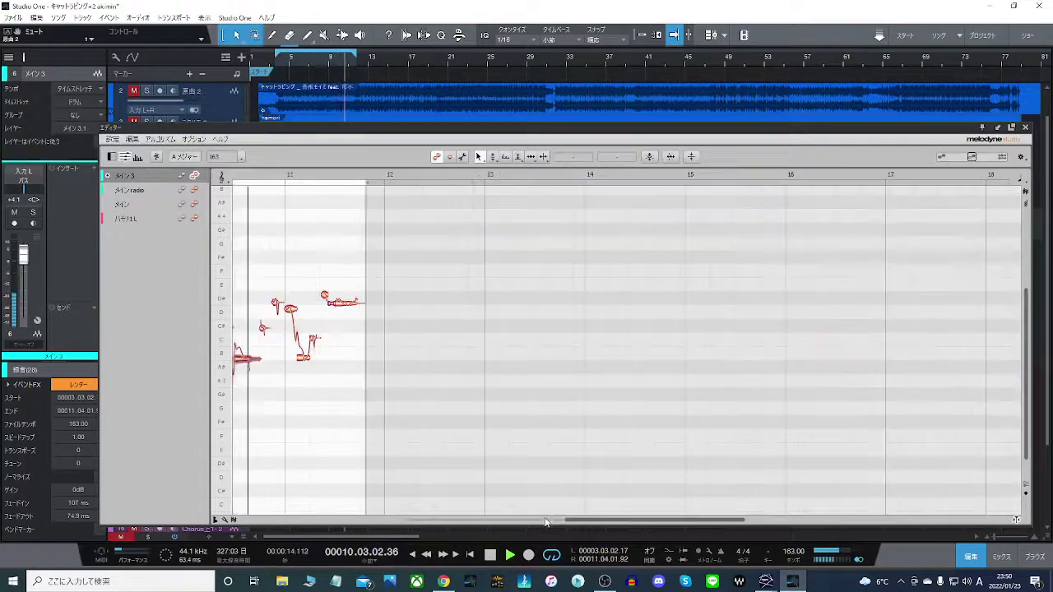
Play the end of bar 7 and split the sustained D#4 note there into two notes.
{"action": "left_click_drag", "start_coordinate": [592, 520], "coordinate": [445, 524]}
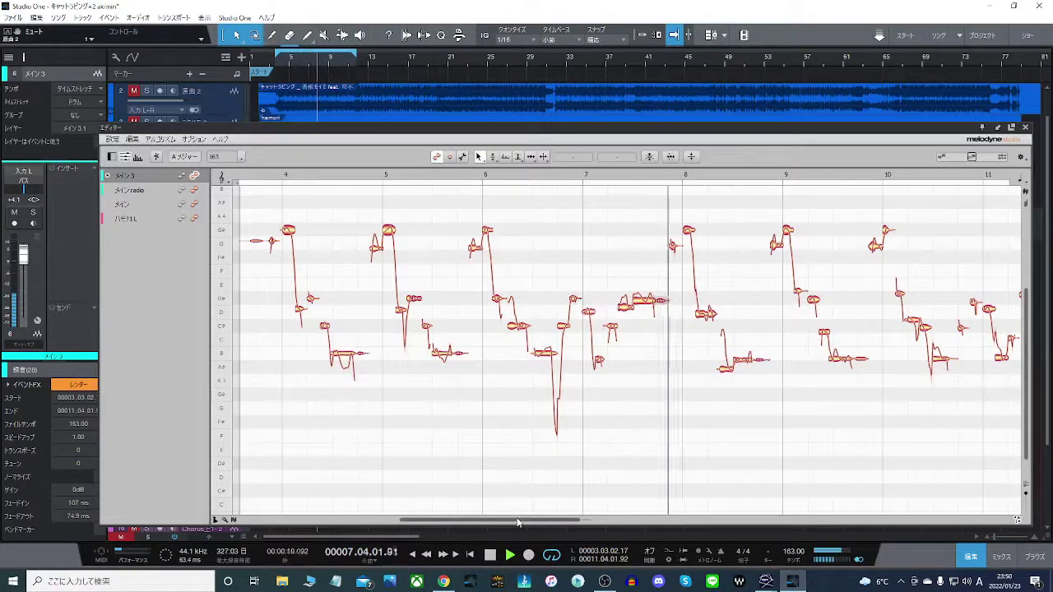
{"action": "left_click", "coordinate": [643, 178]}
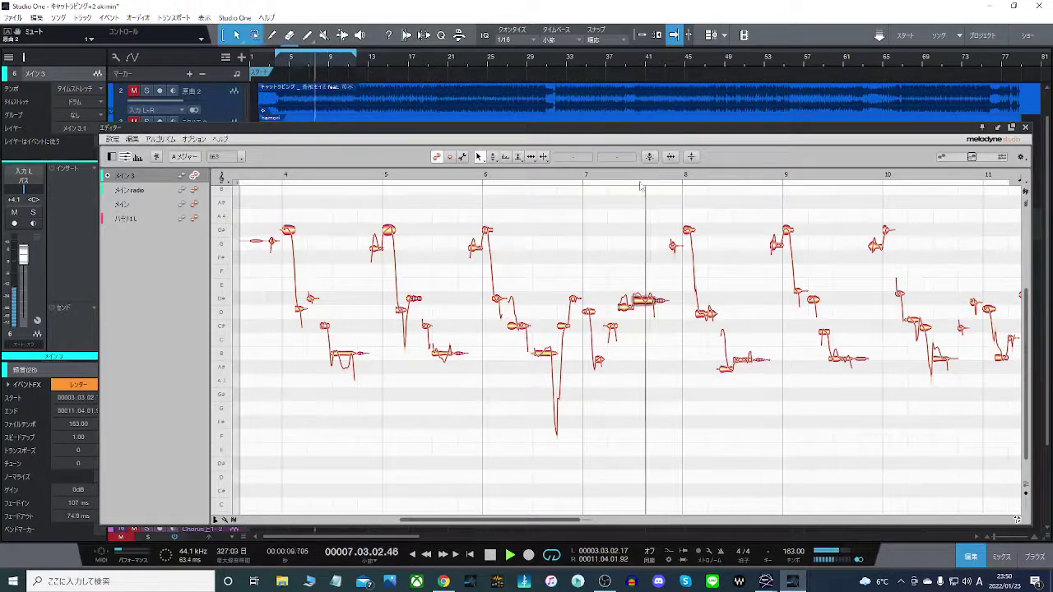
{"action": "left_click_drag", "start_coordinate": [641, 187], "coordinate": [659, 307]}
{"action": "right_click", "coordinate": [658, 305]}
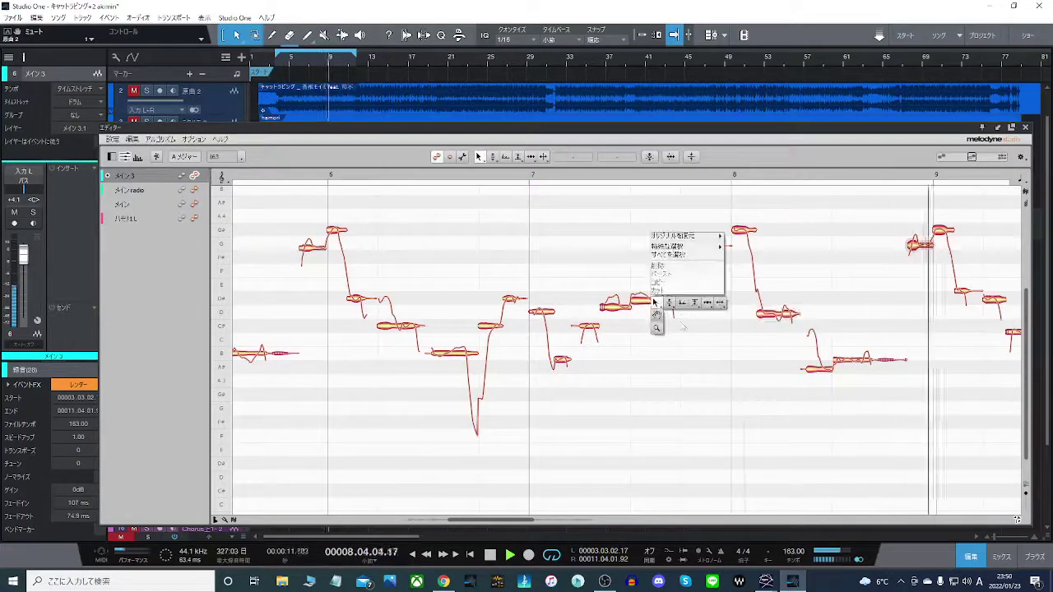
{"action": "left_click", "coordinate": [720, 303]}
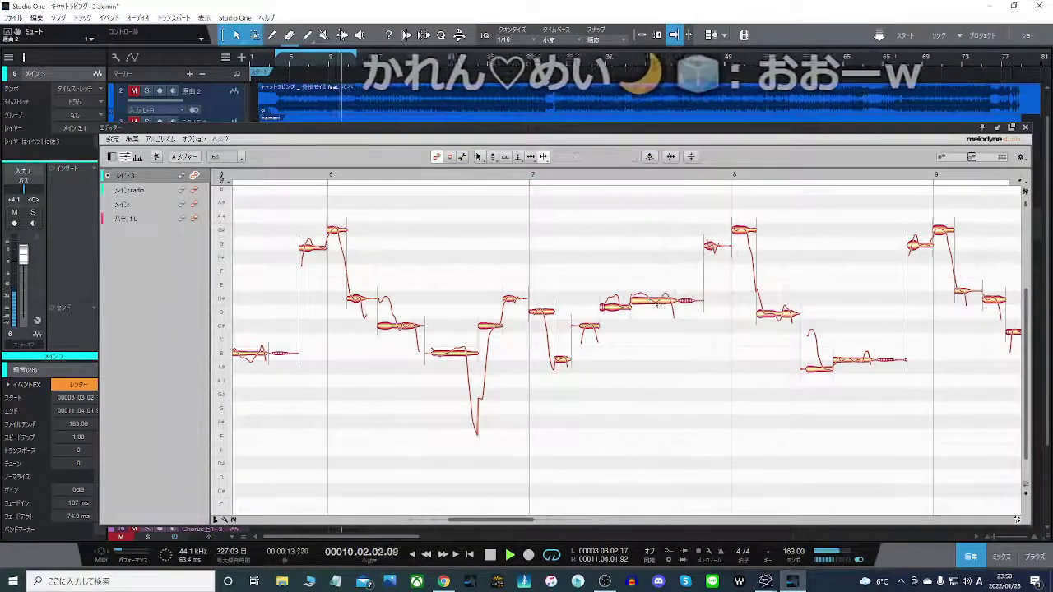
{"action": "double_click", "coordinate": [652, 300]}
{"action": "right_click", "coordinate": [644, 295]}
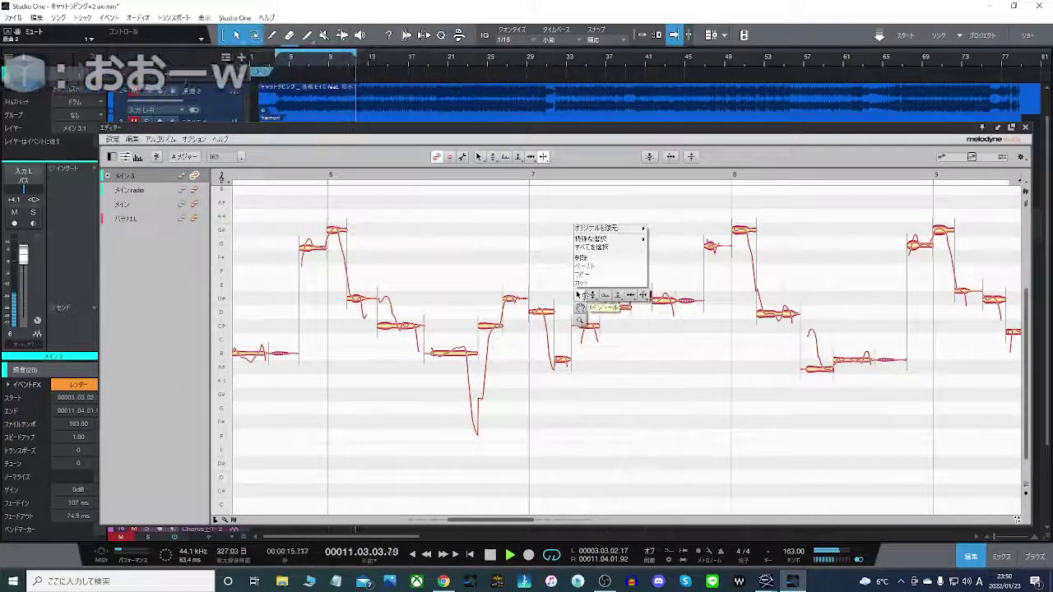
Split the A#3 note in bar 8 and tune its first part to C#4 at +1 ct.
{"action": "left_click", "coordinate": [819, 371]}
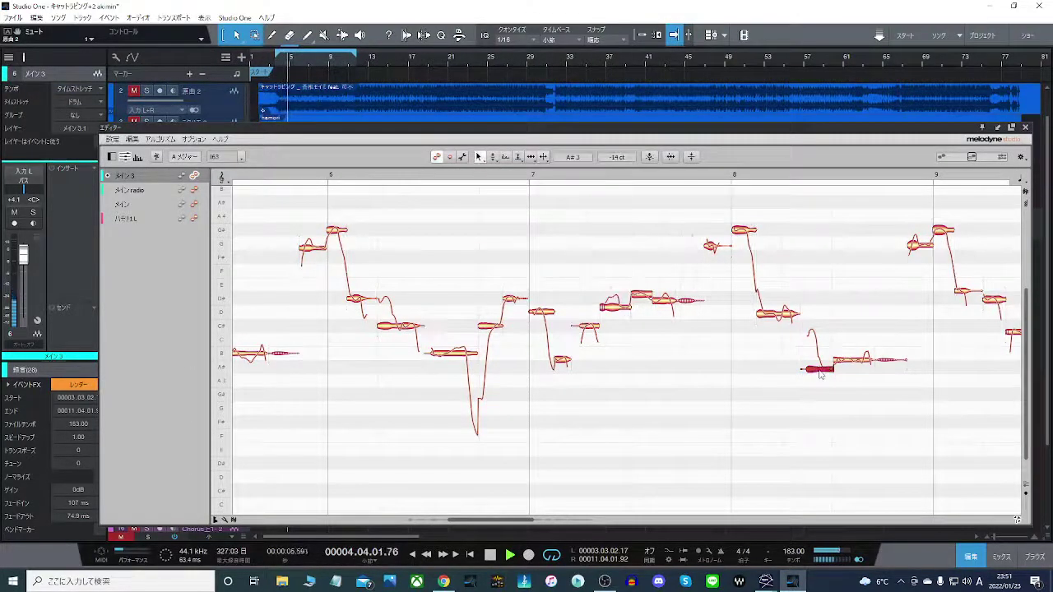
{"action": "right_click", "coordinate": [813, 369]}
{"action": "left_click", "coordinate": [879, 370]}
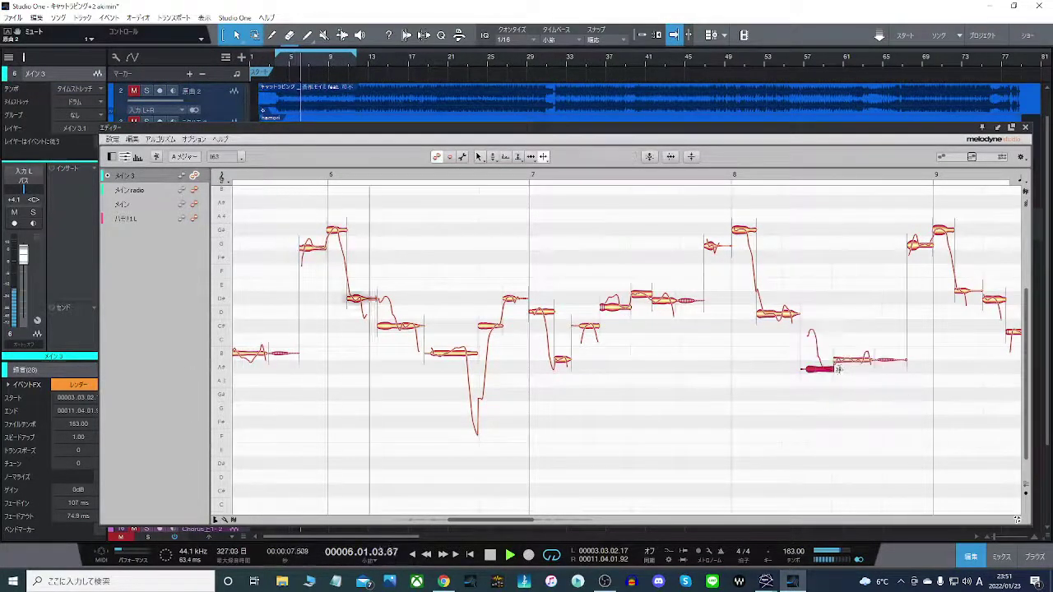
{"action": "right_click", "coordinate": [746, 334]}
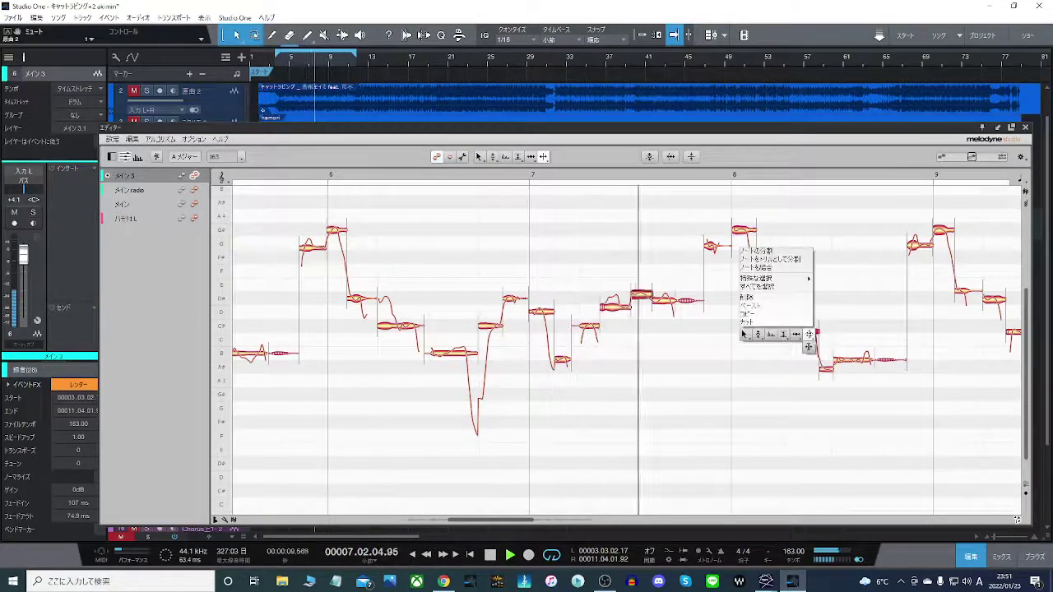
{"action": "left_click", "coordinate": [746, 334]}
{"action": "left_click", "coordinate": [811, 330]}
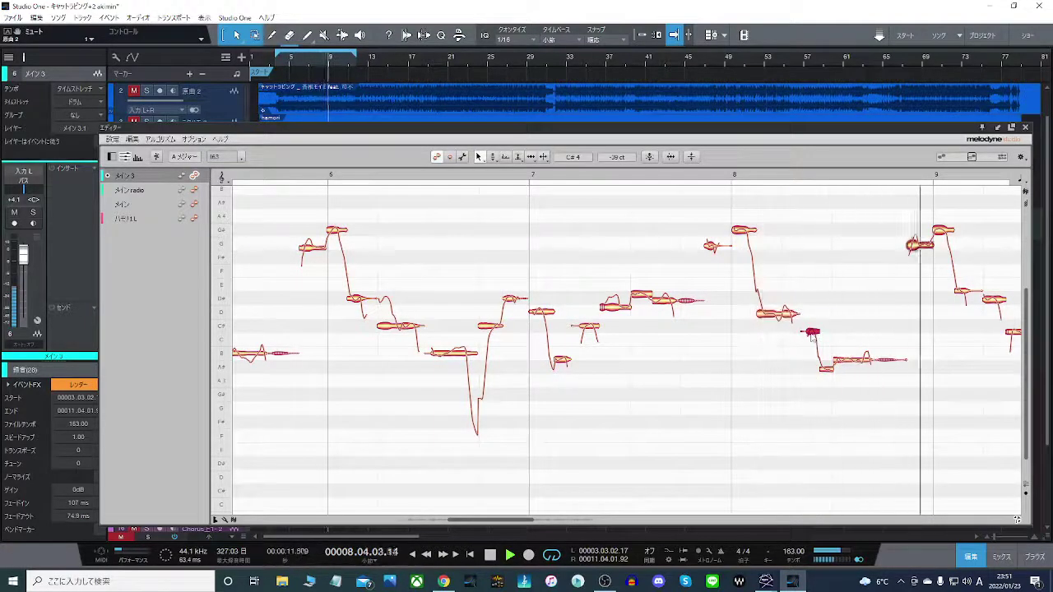
{"action": "left_click_drag", "start_coordinate": [802, 329], "coordinate": [803, 326]}
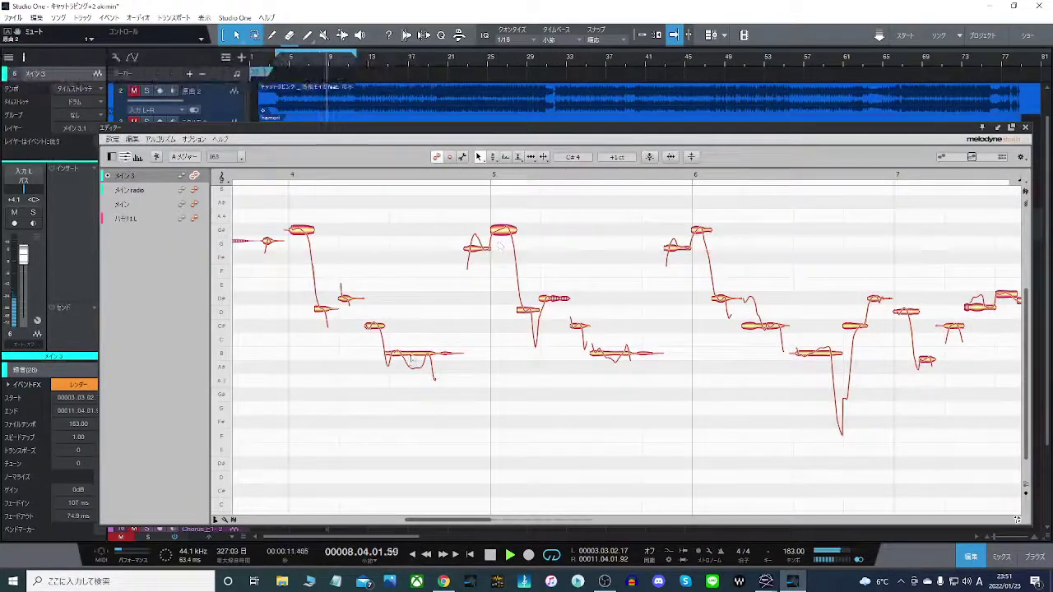
Split the sustained B3 note in bar 4 and set its first part to A#3 at 0 ct.
{"action": "right_click", "coordinate": [409, 352]}
{"action": "left_click", "coordinate": [449, 364]}
{"action": "double_click", "coordinate": [400, 354]}
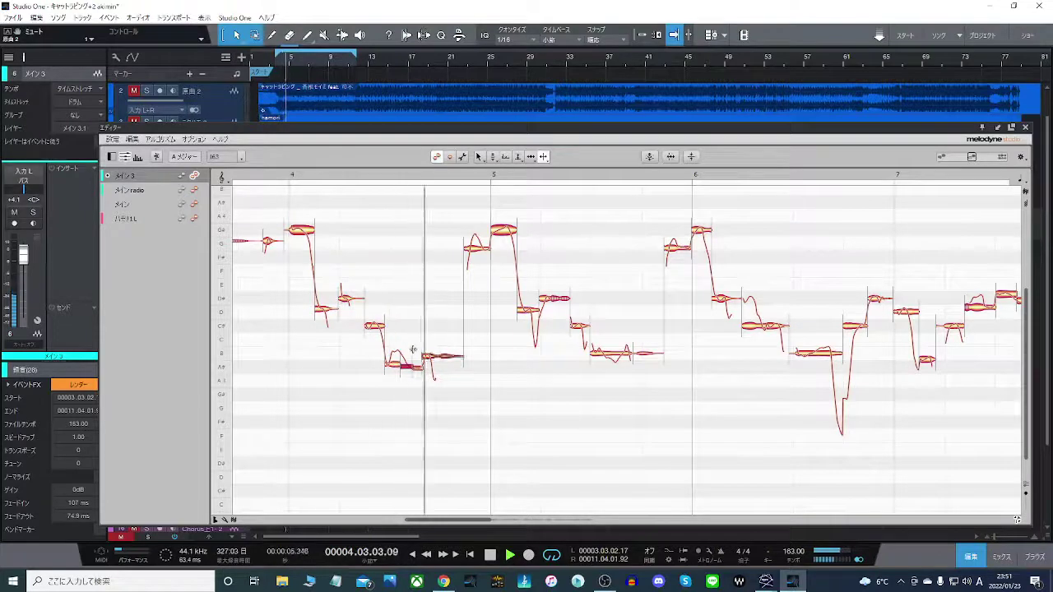
{"action": "right_click", "coordinate": [395, 367]}
{"action": "left_click", "coordinate": [394, 365]}
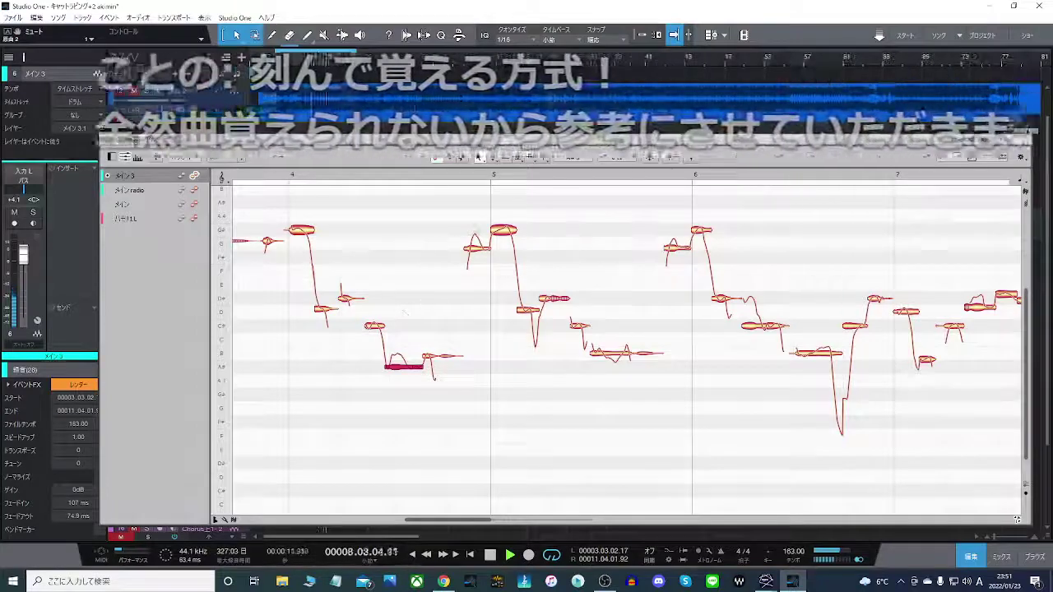
Play back the edited vocal phrase, close the Melodyne editor and stop playback.
{"action": "left_click", "coordinate": [463, 175]}
{"action": "scroll", "coordinate": [464, 175], "scroll_direction": "down", "scroll_amount": 3}
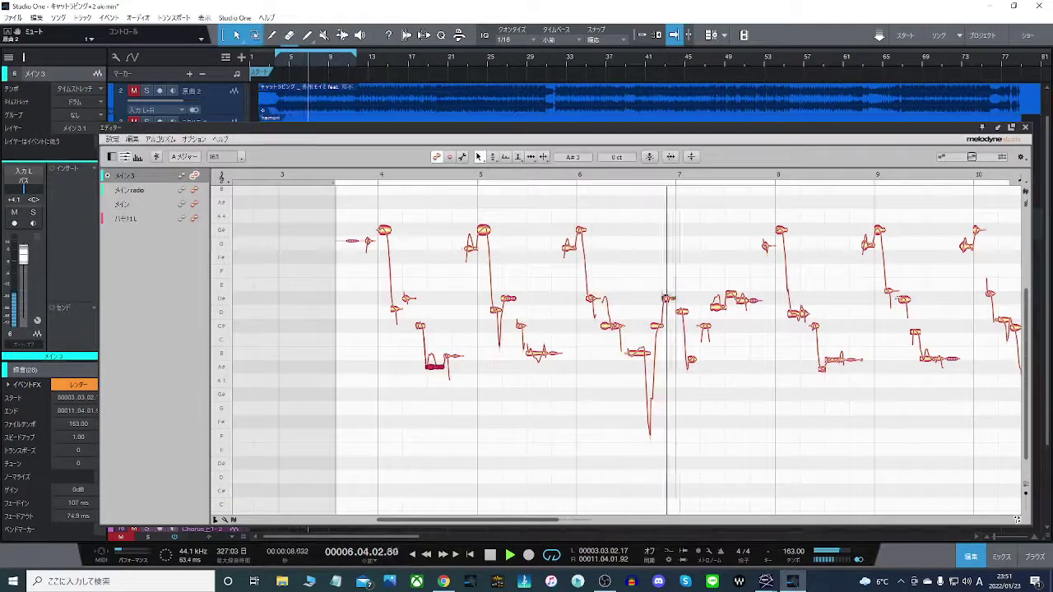
{"action": "key", "text": "F2"}
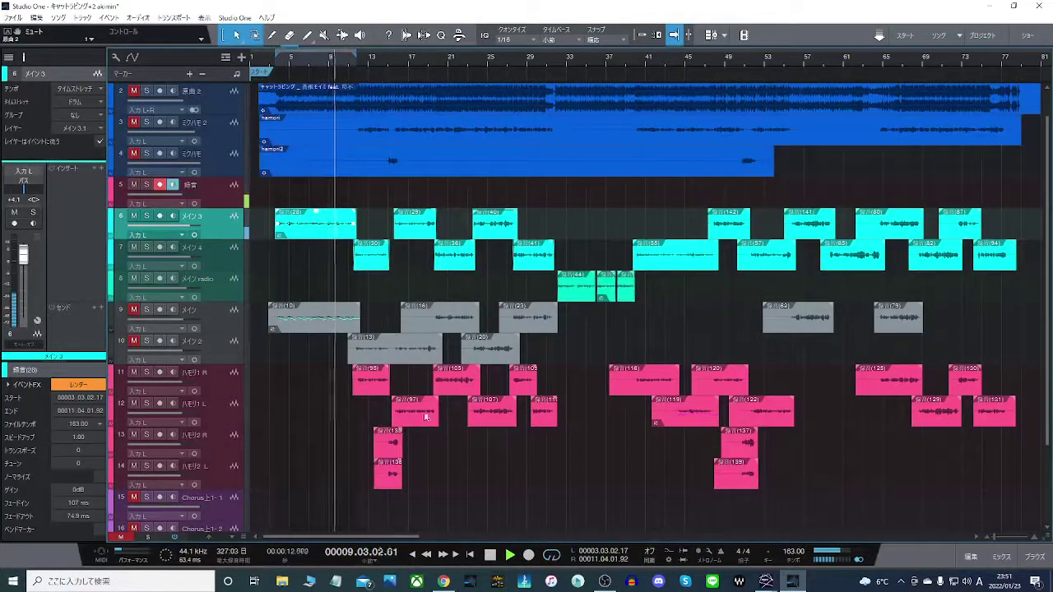
{"action": "left_click", "coordinate": [492, 557]}
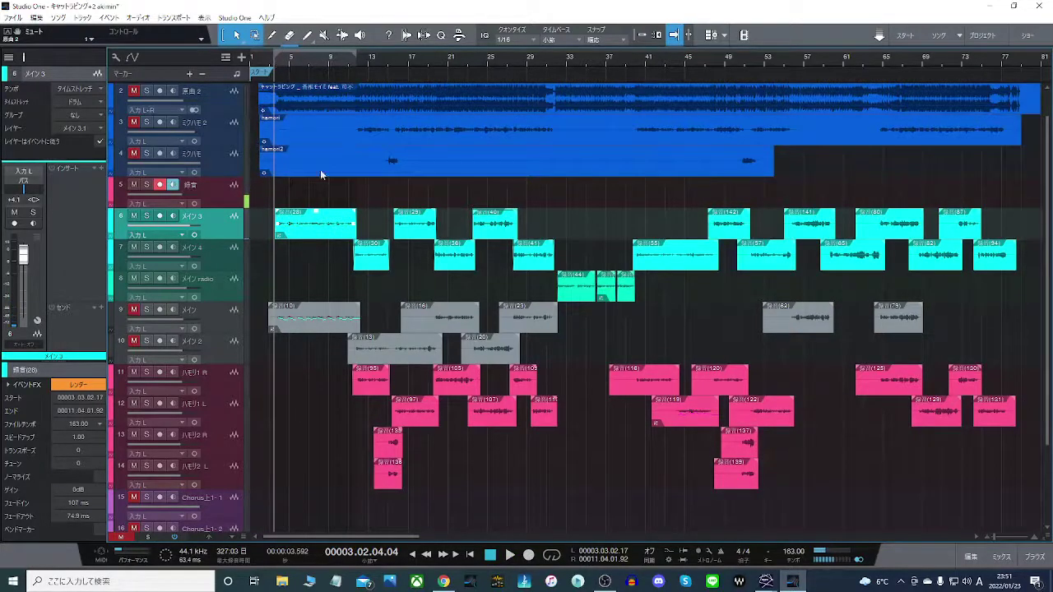
Compare the opening vocal phrase with the soloed 原曲 2 track by playing each from the first bars.
{"action": "key", "text": "space"}
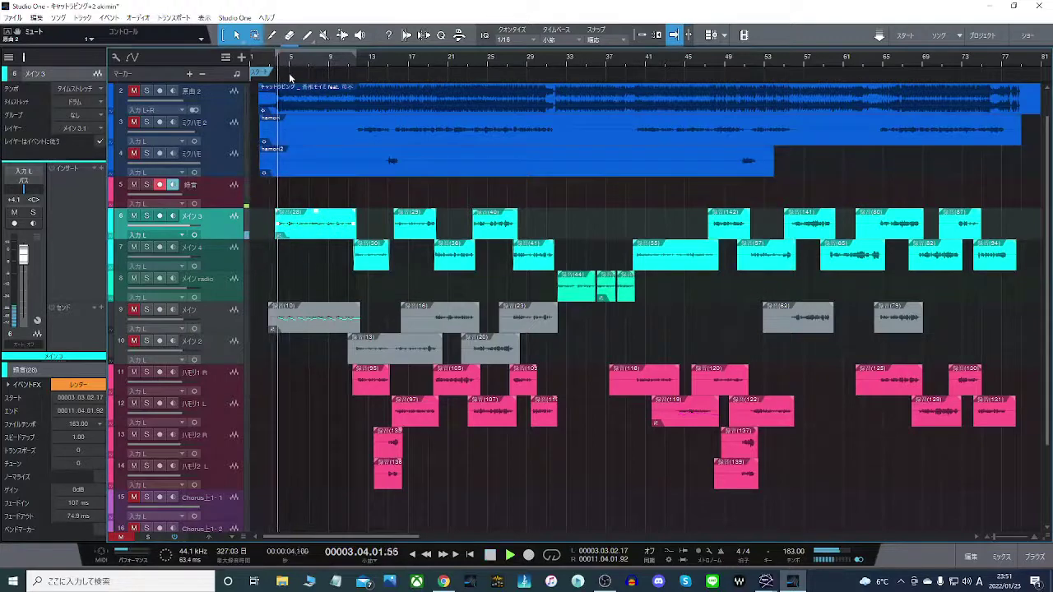
{"action": "left_click", "coordinate": [491, 557]}
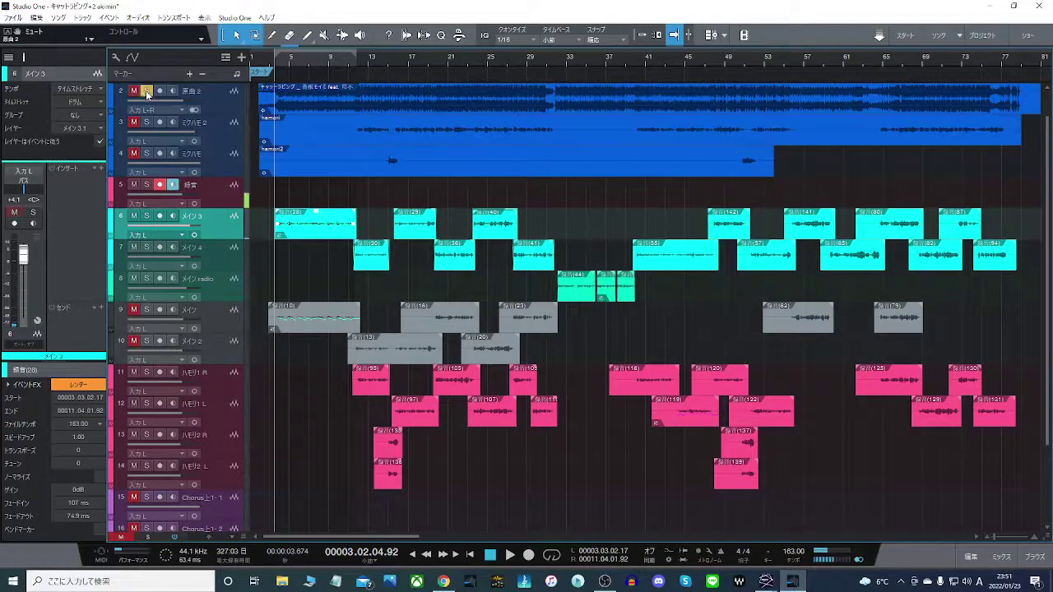
{"action": "key", "text": "space"}
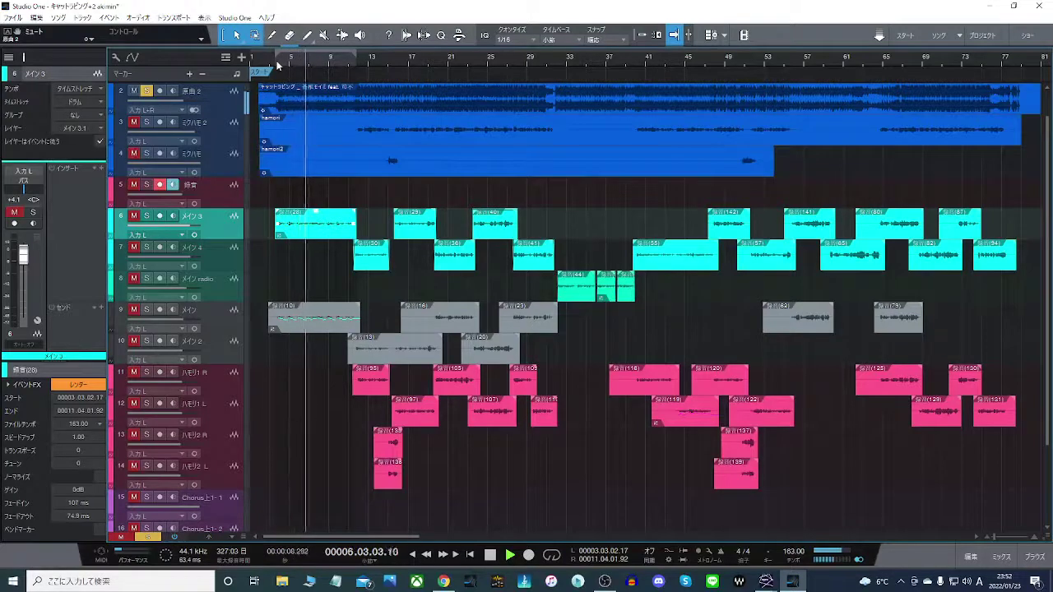
{"action": "key", "text": "space"}
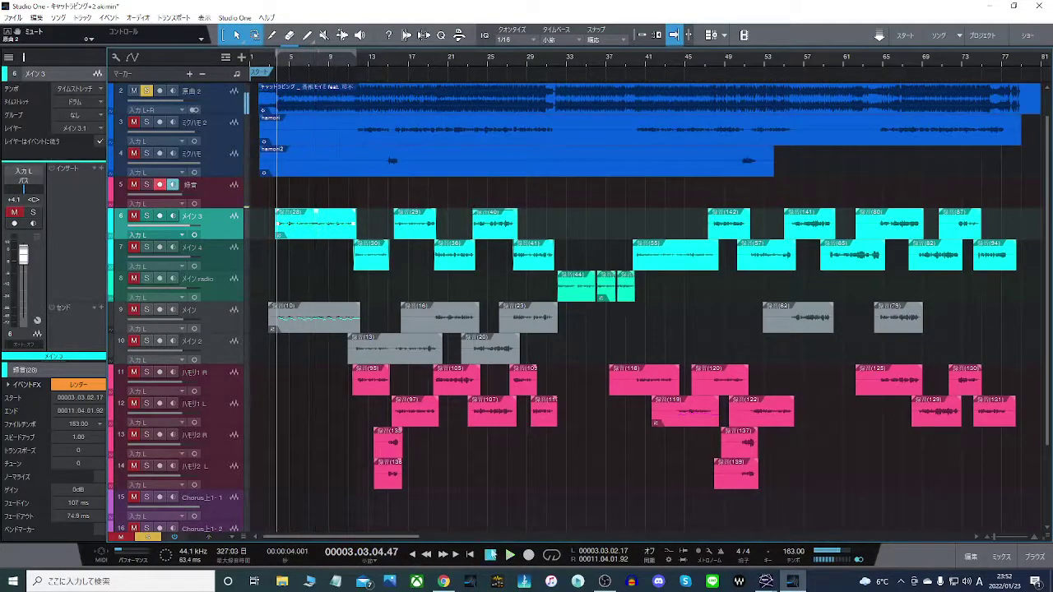
{"action": "left_click", "coordinate": [294, 61]}
{"action": "key", "text": "space"}
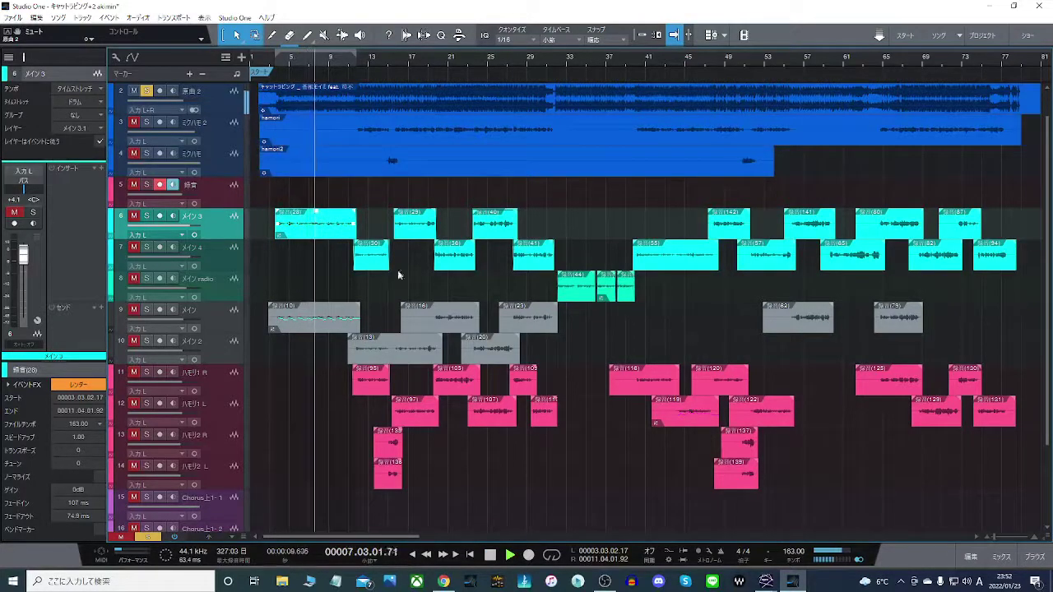
{"action": "left_click", "coordinate": [490, 556]}
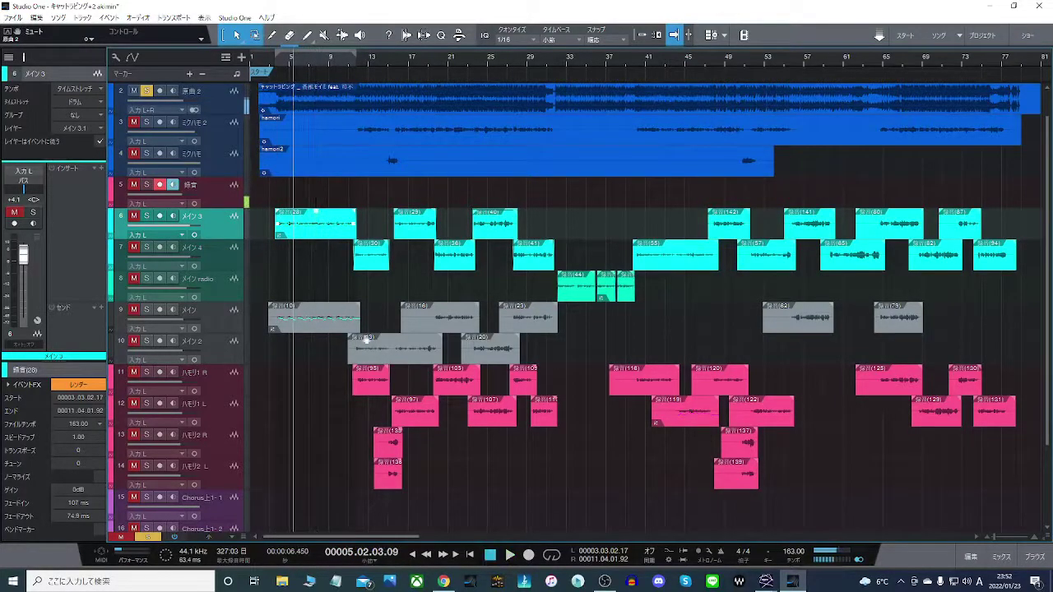
Unsolo 原曲 2, reopen the first メイン 3 event in Melodyne and play it from around bar 4.
{"action": "right_click", "coordinate": [313, 232]}
{"action": "left_click", "coordinate": [146, 91]}
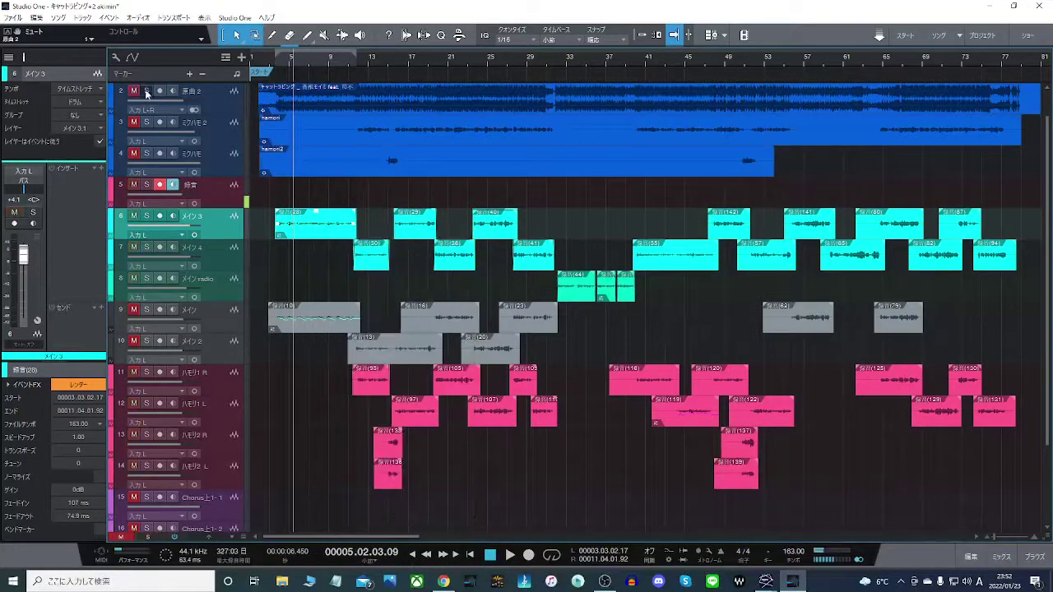
{"action": "right_click", "coordinate": [308, 234]}
{"action": "left_click", "coordinate": [360, 392]}
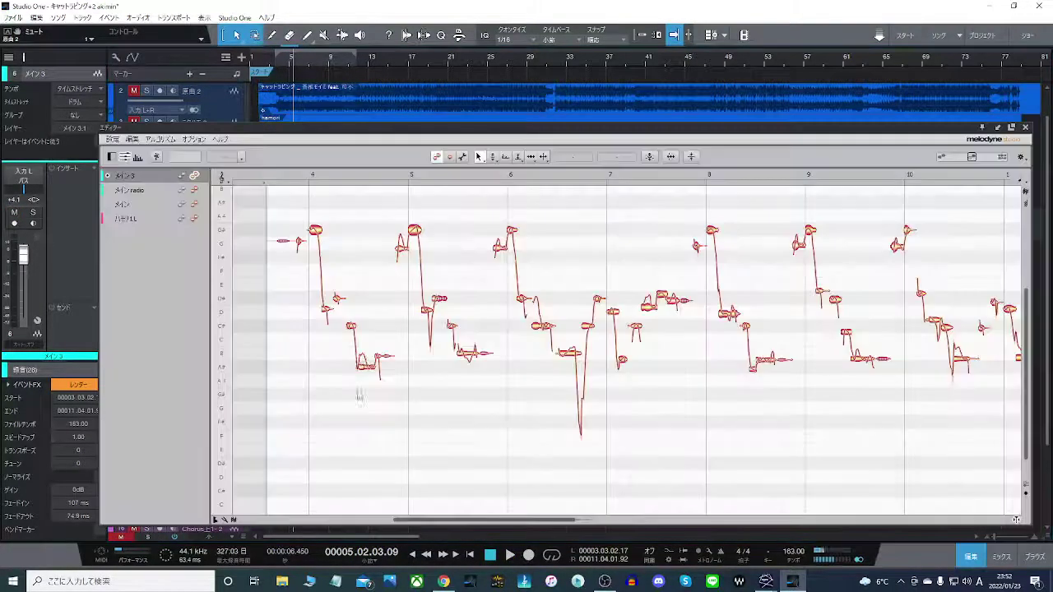
{"action": "left_click", "coordinate": [302, 178]}
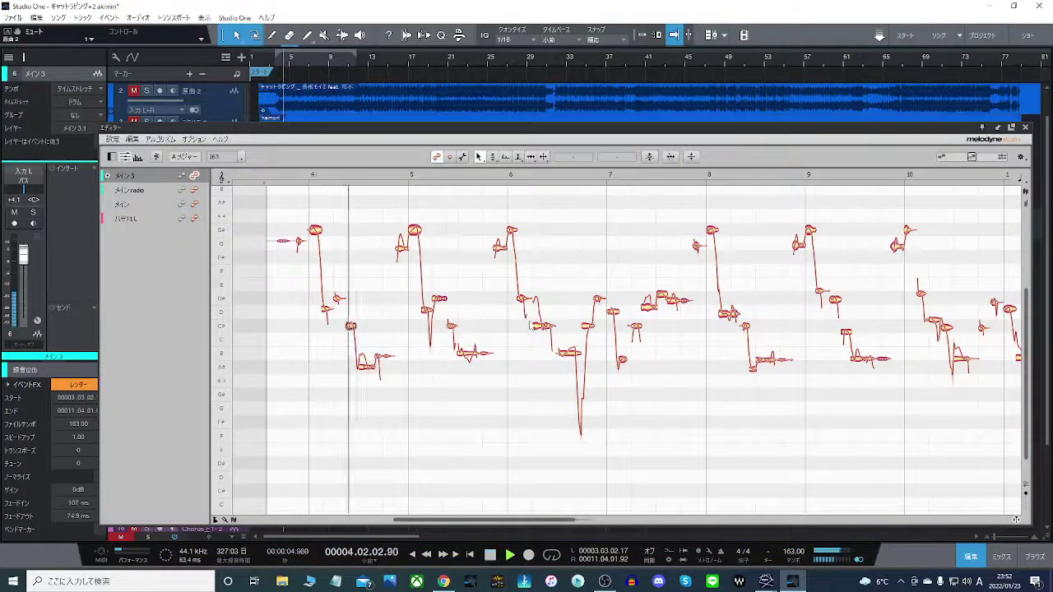
Play back the vocal from late bar 6, replay it from around bars 7 and 8, and stop playback.
{"action": "left_click_drag", "start_coordinate": [529, 521], "coordinate": [552, 520]}
{"action": "left_click", "coordinate": [450, 174]}
{"action": "left_click", "coordinate": [452, 173]}
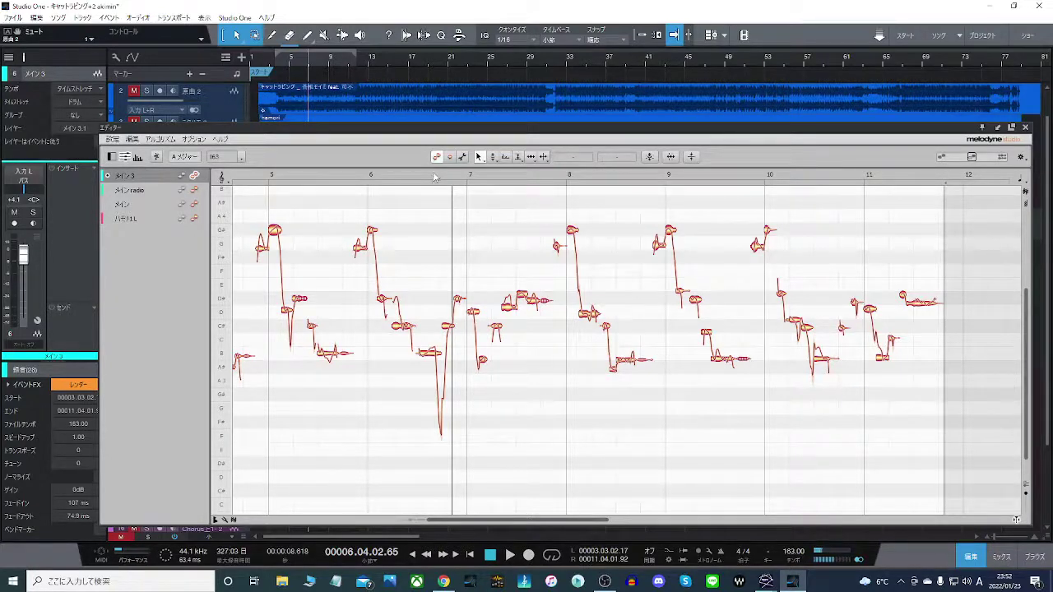
{"action": "key", "text": "space"}
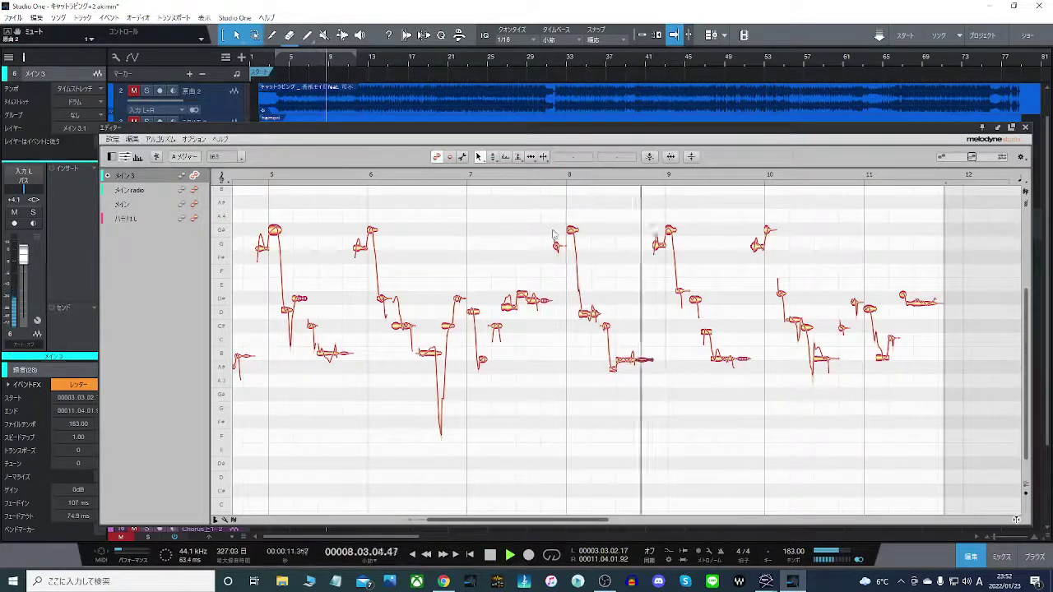
{"action": "double_click", "coordinate": [503, 178]}
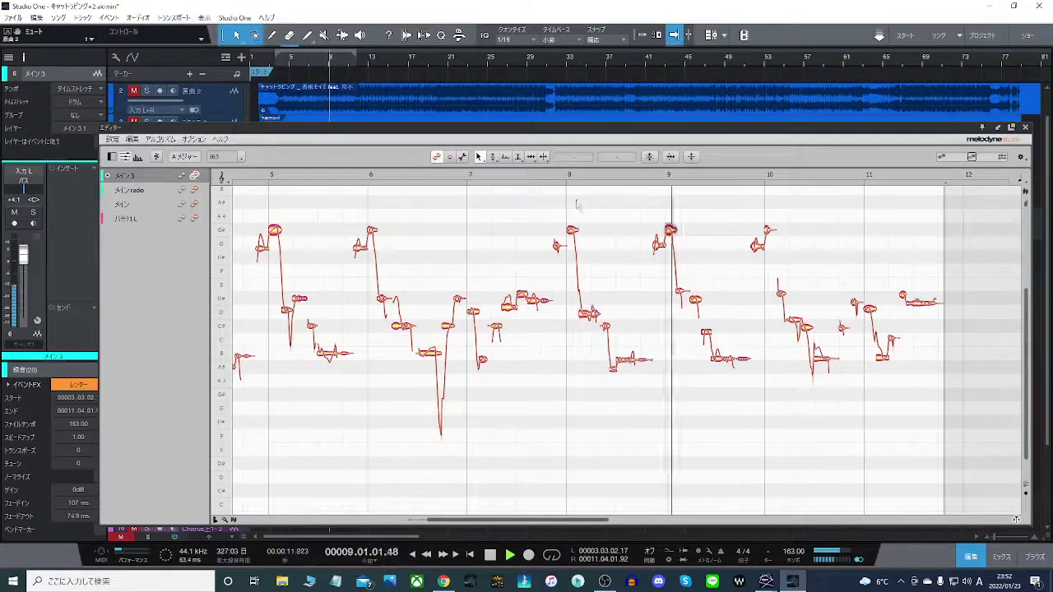
{"action": "left_click", "coordinate": [564, 178]}
{"action": "key", "text": "space"}
Split the D4 note in bar 8, raise its second part to D#4 at -14 ct and play the result back.
{"action": "right_click", "coordinate": [591, 319]}
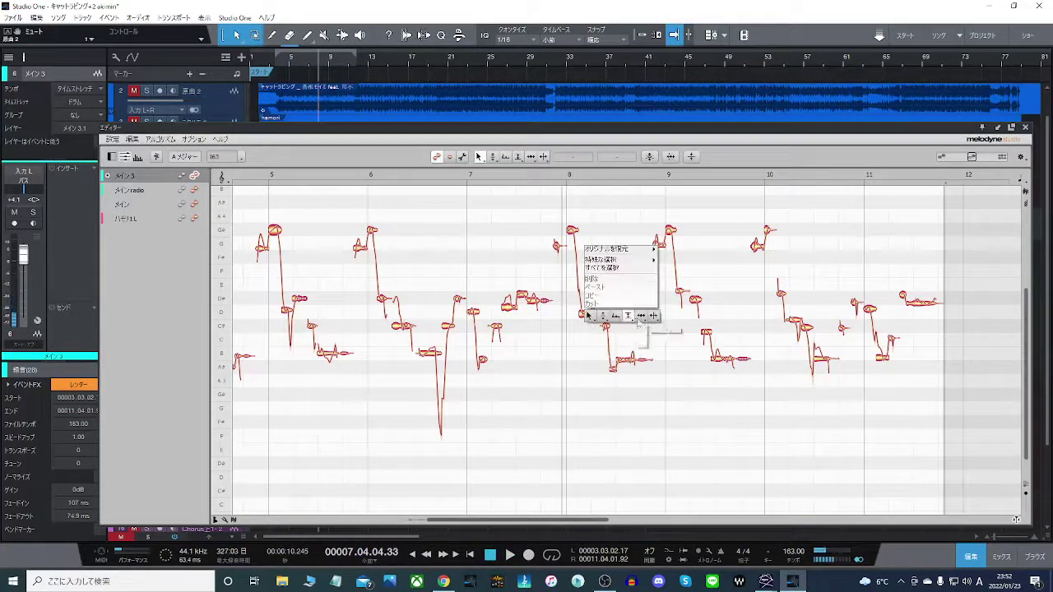
{"action": "left_click", "coordinate": [641, 316]}
{"action": "right_click", "coordinate": [589, 313]}
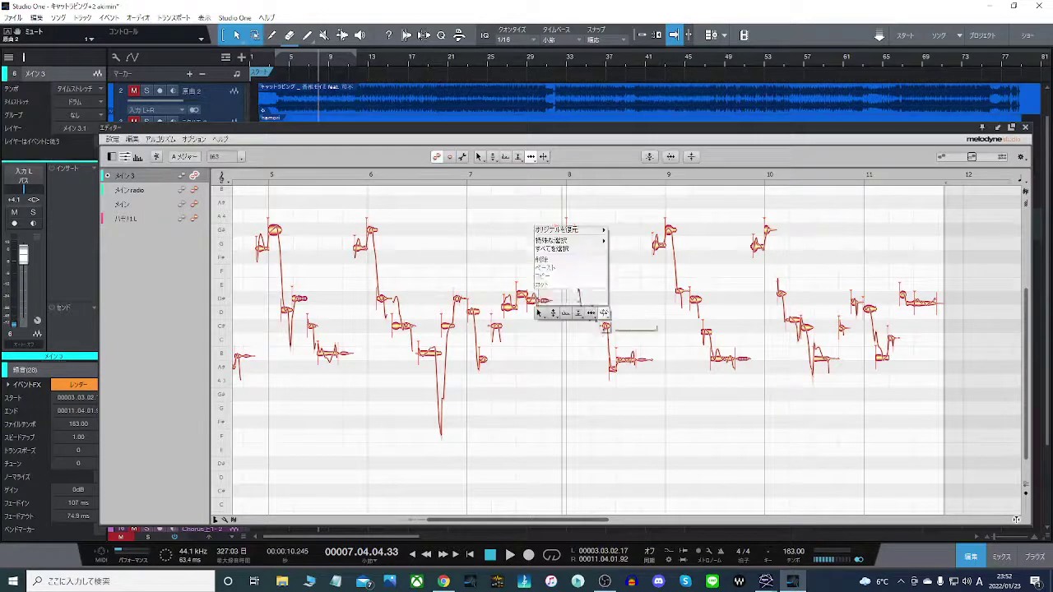
{"action": "left_click", "coordinate": [602, 314]}
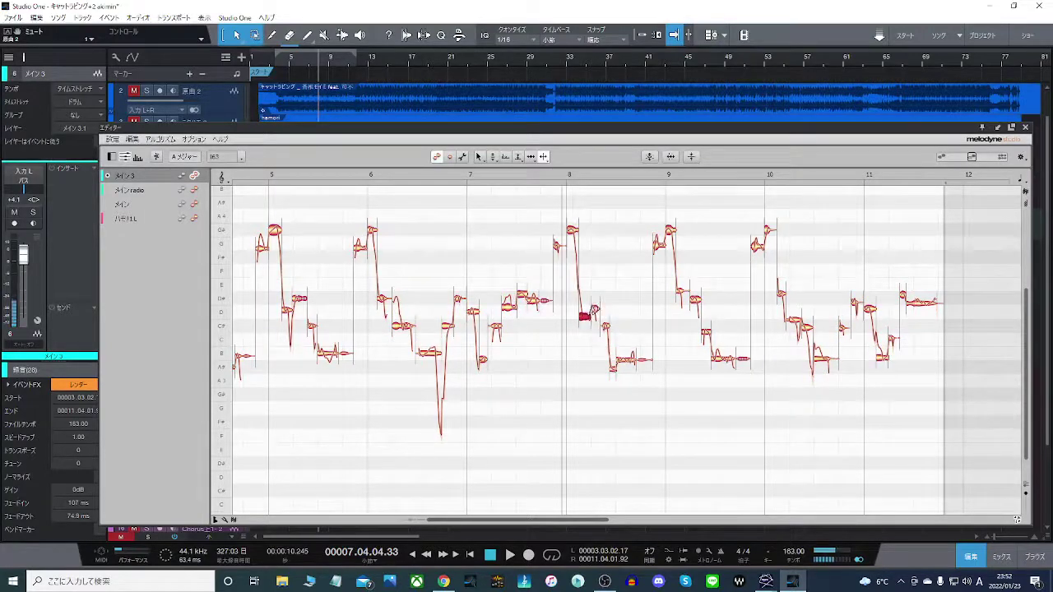
{"action": "right_click", "coordinate": [592, 310]}
{"action": "left_click", "coordinate": [538, 316]}
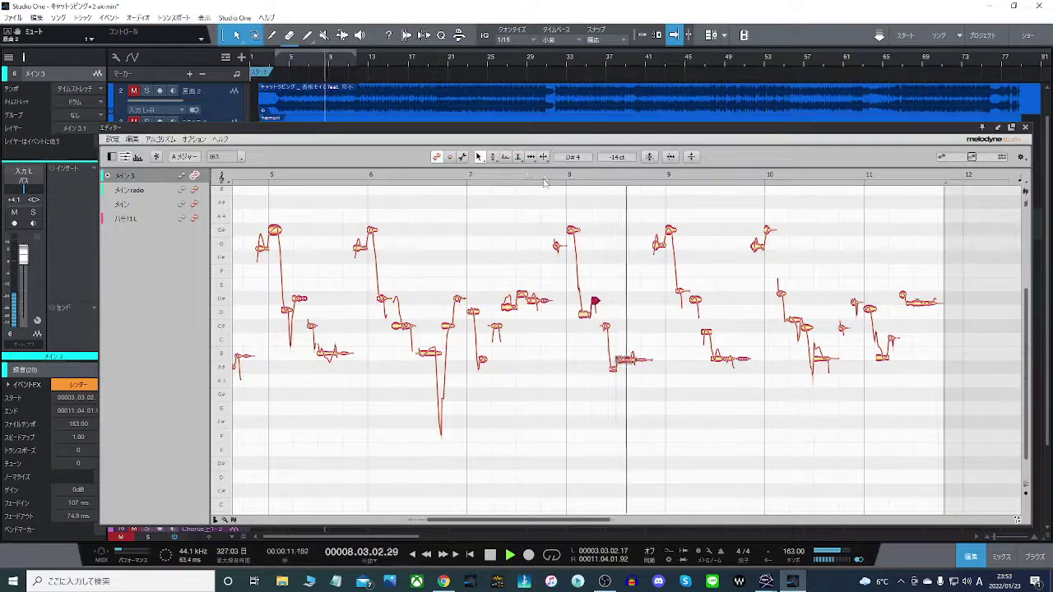
{"action": "left_click", "coordinate": [518, 179]}
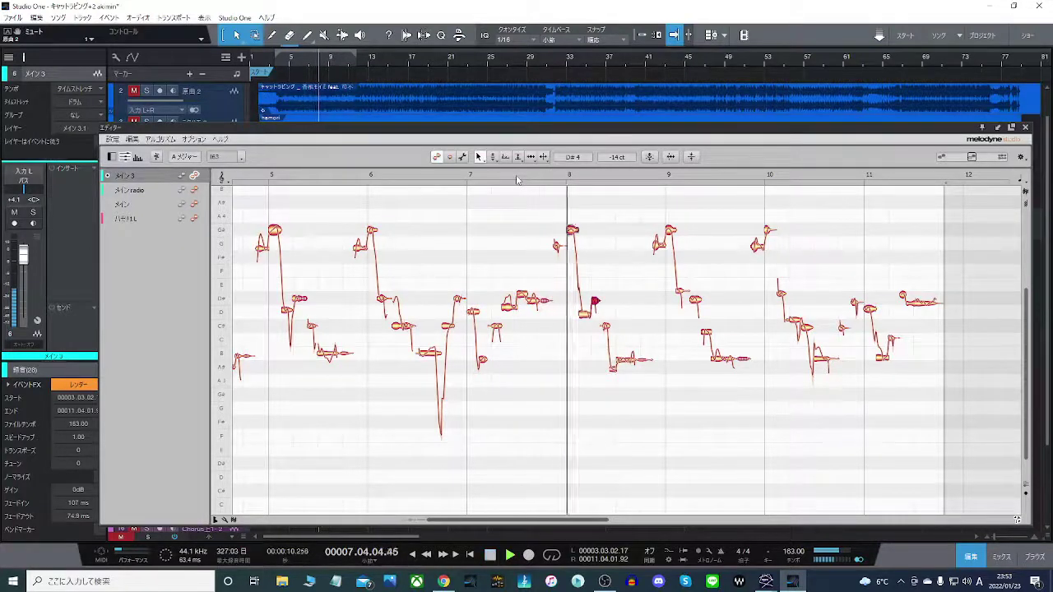
{"action": "key", "text": "space"}
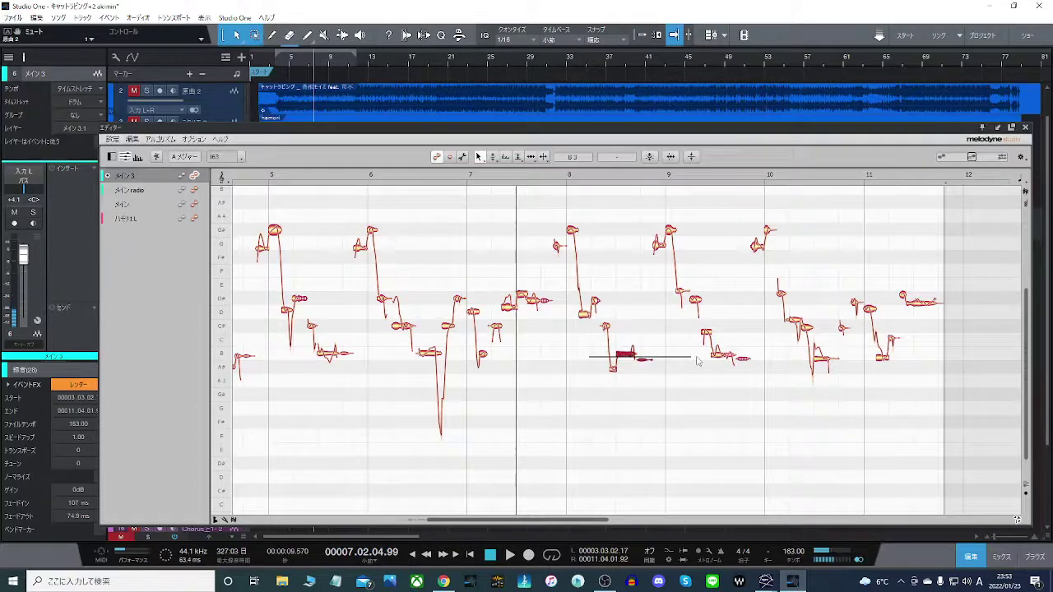
Raise the low sustained notes in bars 8 to 10 to B3 and replay the vocal from just before bar 4.
{"action": "left_click_drag", "start_coordinate": [826, 365], "coordinate": [826, 359]}
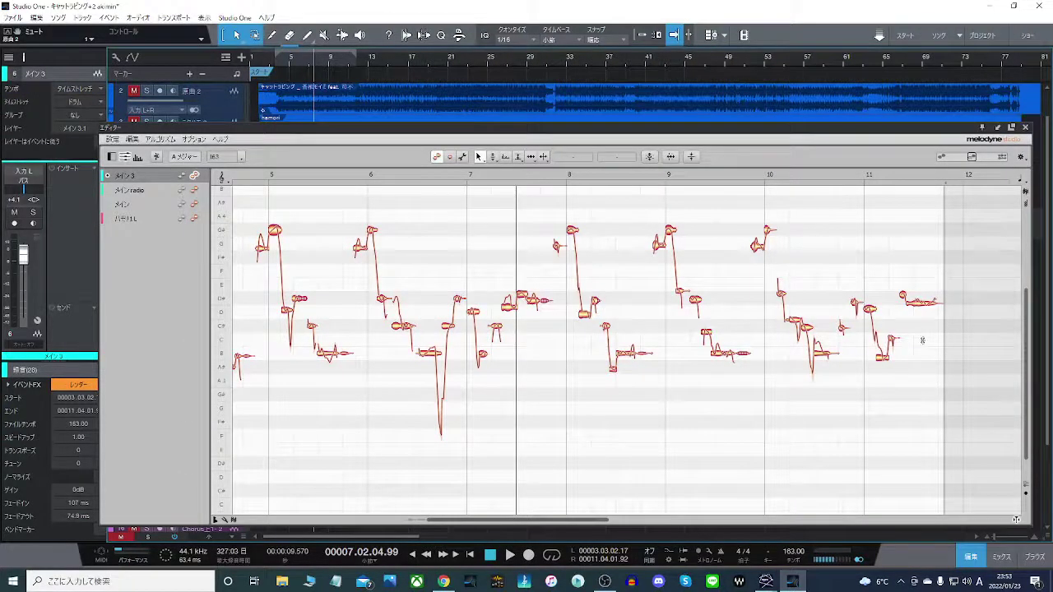
{"action": "mouse_move", "coordinate": [508, 175]}
{"action": "left_mouse_down"}
{"action": "mouse_move", "coordinate": [530, 163]}
{"action": "mouse_move", "coordinate": [520, 171]}
{"action": "left_mouse_up"}
{"action": "left_click_drag", "start_coordinate": [473, 520], "coordinate": [409, 520]}
{"action": "double_click", "coordinate": [380, 175]}
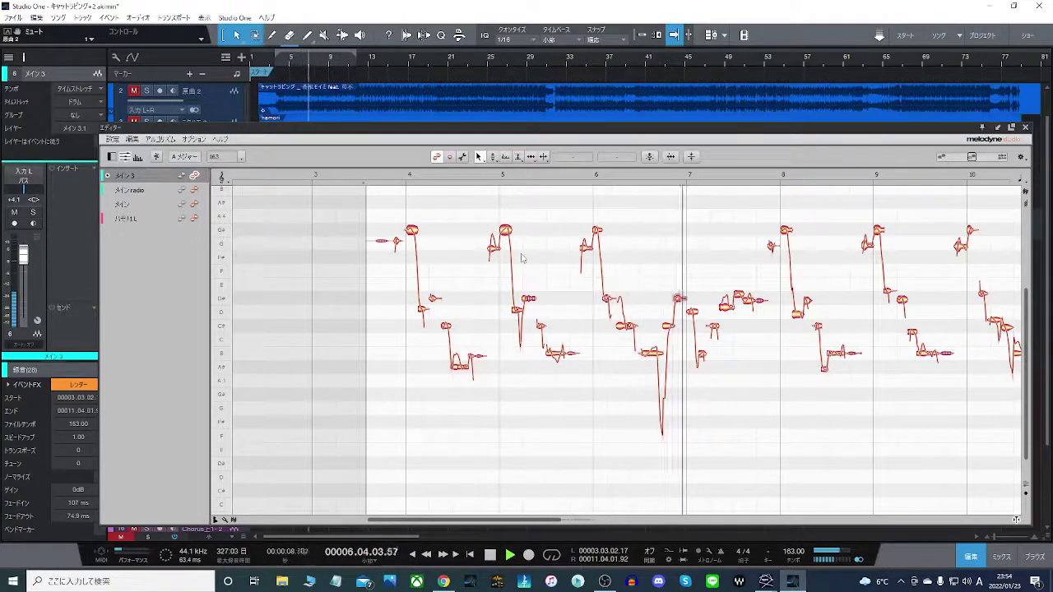
{"action": "key", "text": "space"}
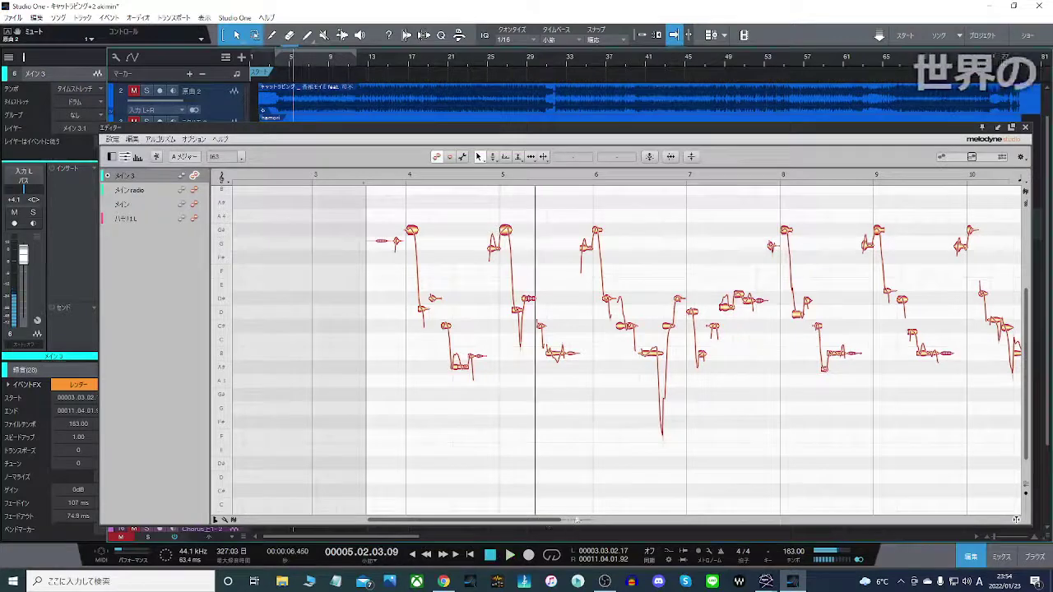
Listen to the retuned vocal from late bar 5, and again from around bar 7.
{"action": "left_click_drag", "start_coordinate": [545, 520], "coordinate": [581, 520]}
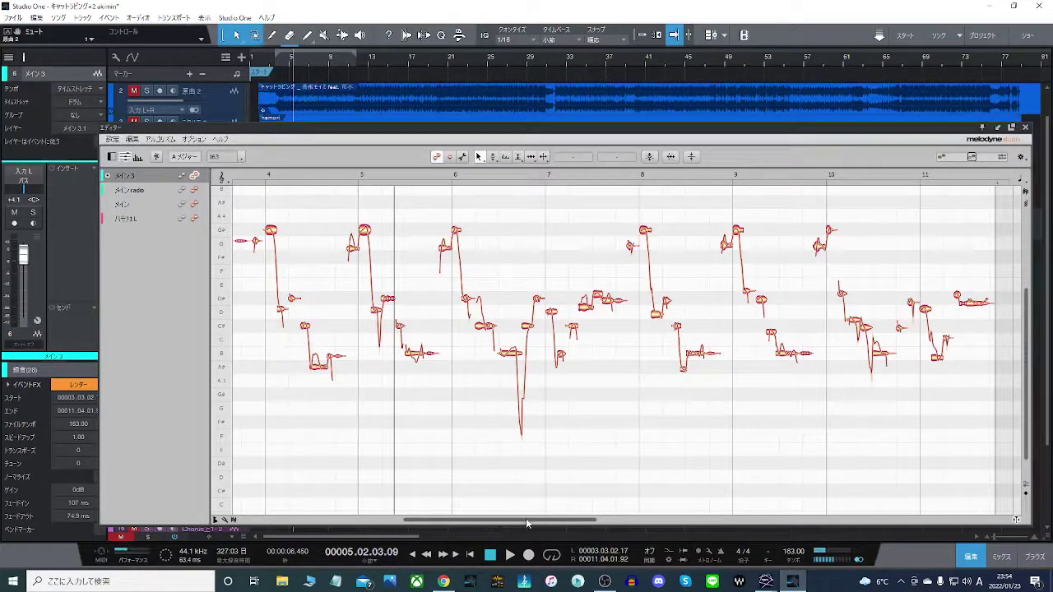
{"action": "left_click_drag", "start_coordinate": [527, 524], "coordinate": [523, 523]}
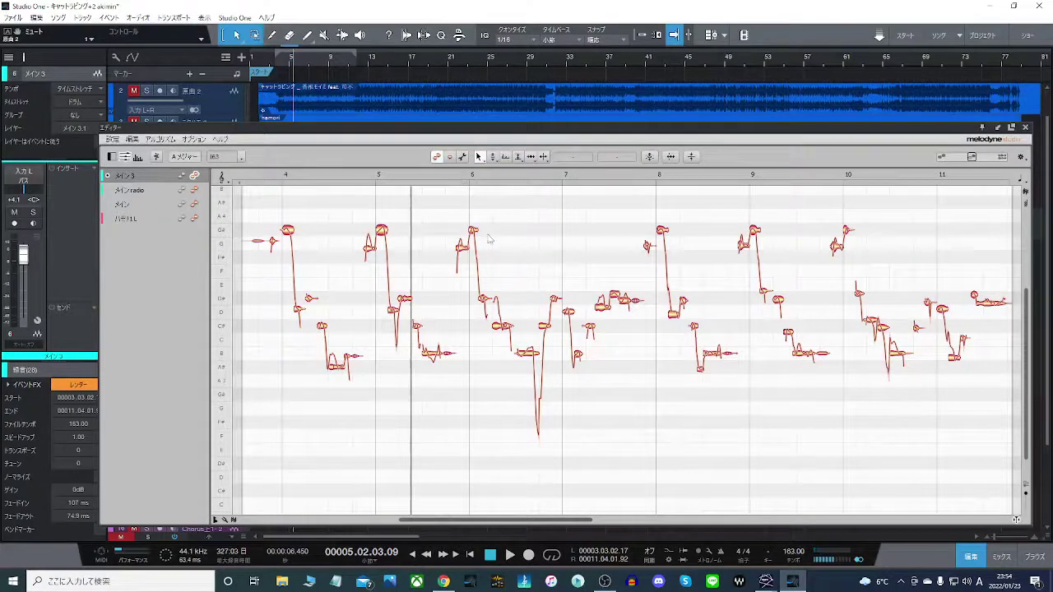
{"action": "left_click", "coordinate": [454, 177]}
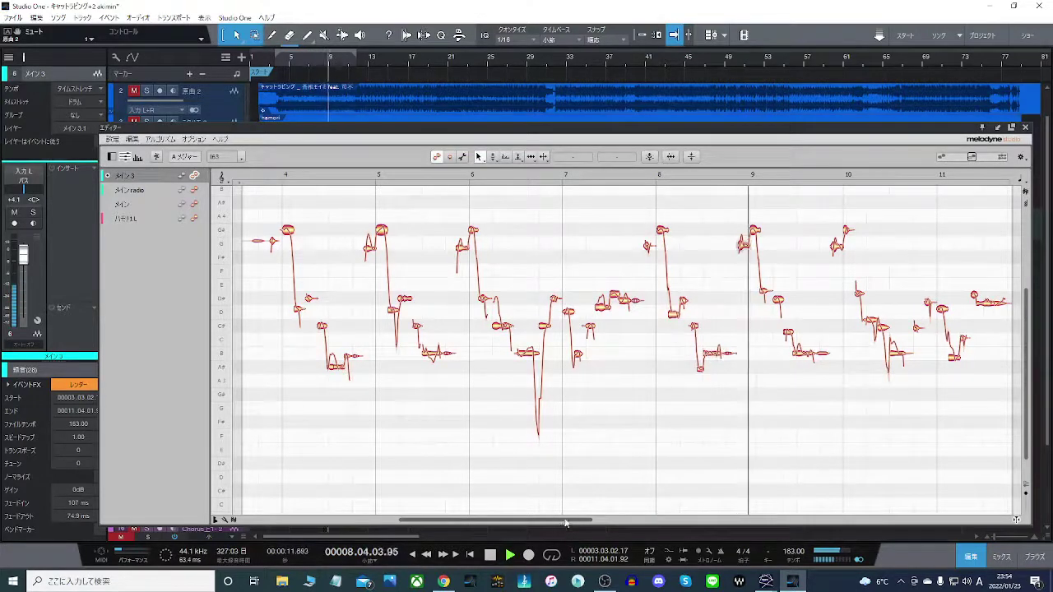
{"action": "left_click", "coordinate": [472, 173]}
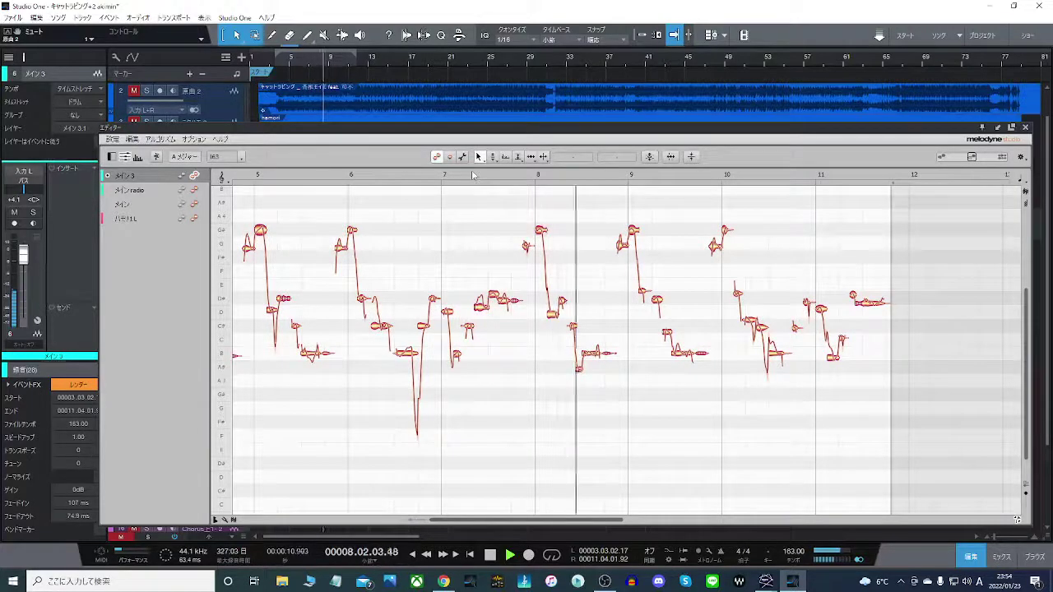
Tune two notes in bar 9 to E4 at -6 ct and C#4 at -12 ct, replaying from bar 8 as a check.
{"action": "left_click", "coordinate": [644, 286]}
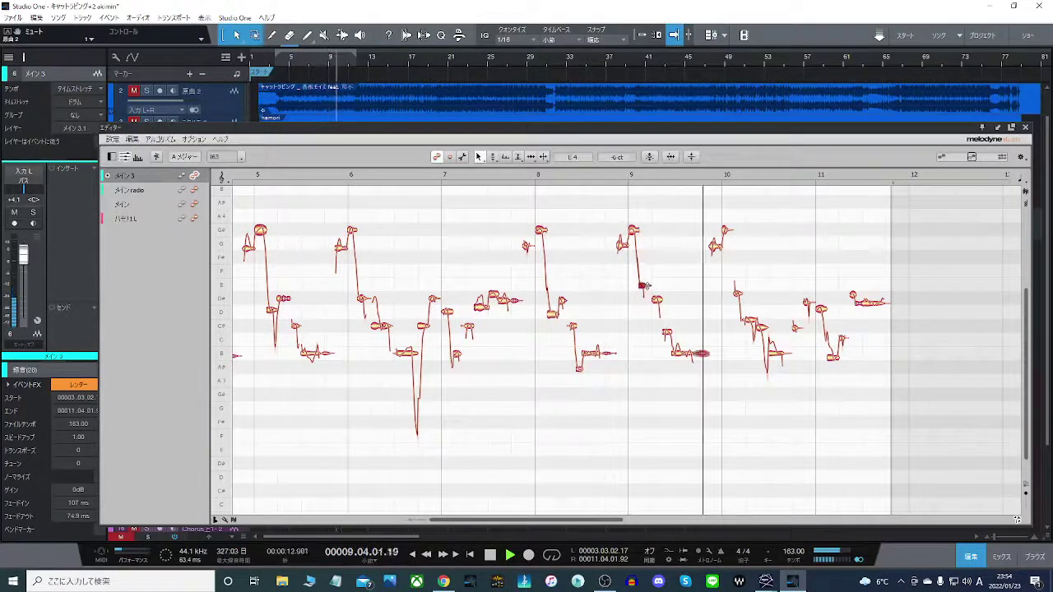
{"action": "left_click", "coordinate": [667, 329]}
{"action": "left_click", "coordinate": [591, 174]}
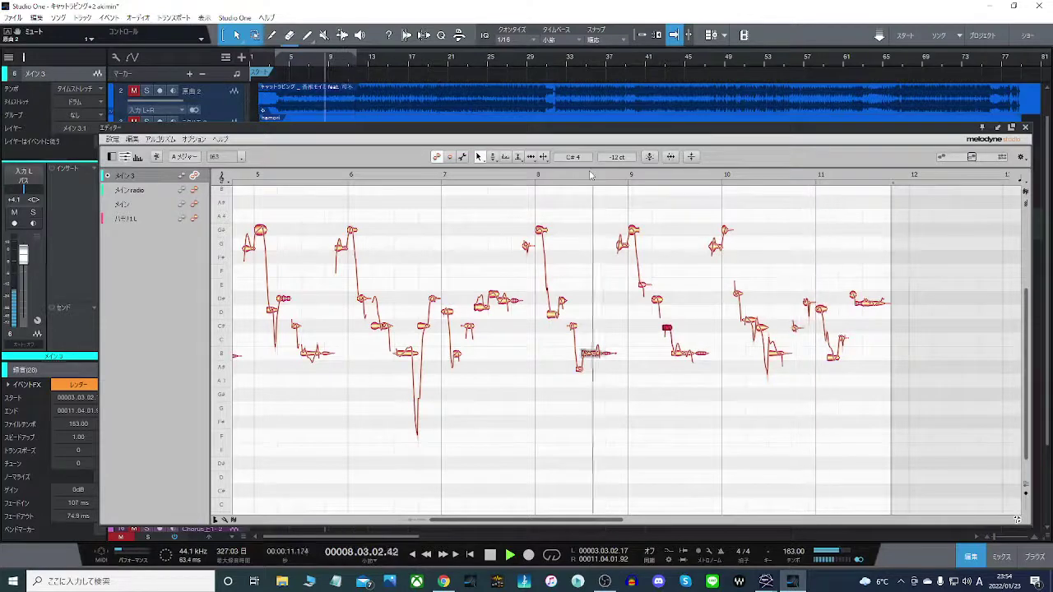
{"action": "left_click", "coordinate": [716, 246]}
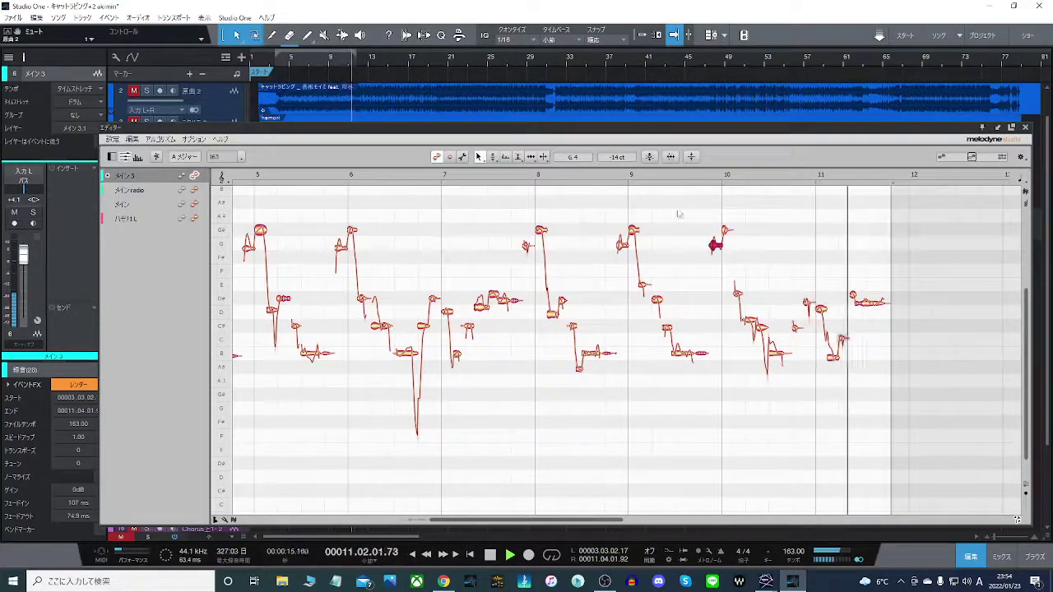
{"action": "key", "text": "space"}
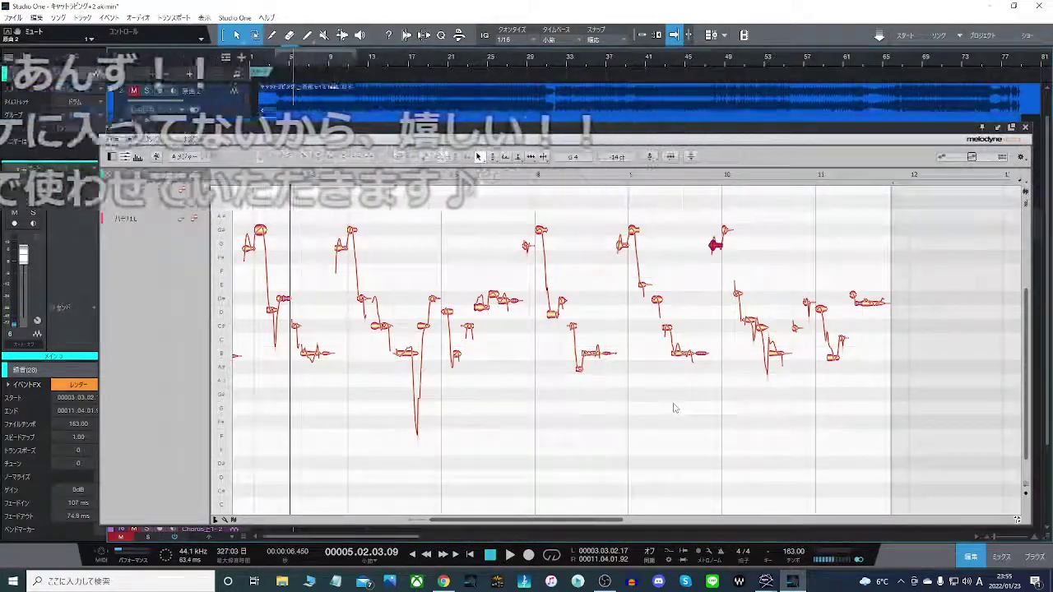
Play from late bar 9, lower the second note in bar 10 to D#4 at +5 ct and replay it.
{"action": "left_click_drag", "start_coordinate": [607, 521], "coordinate": [640, 525]}
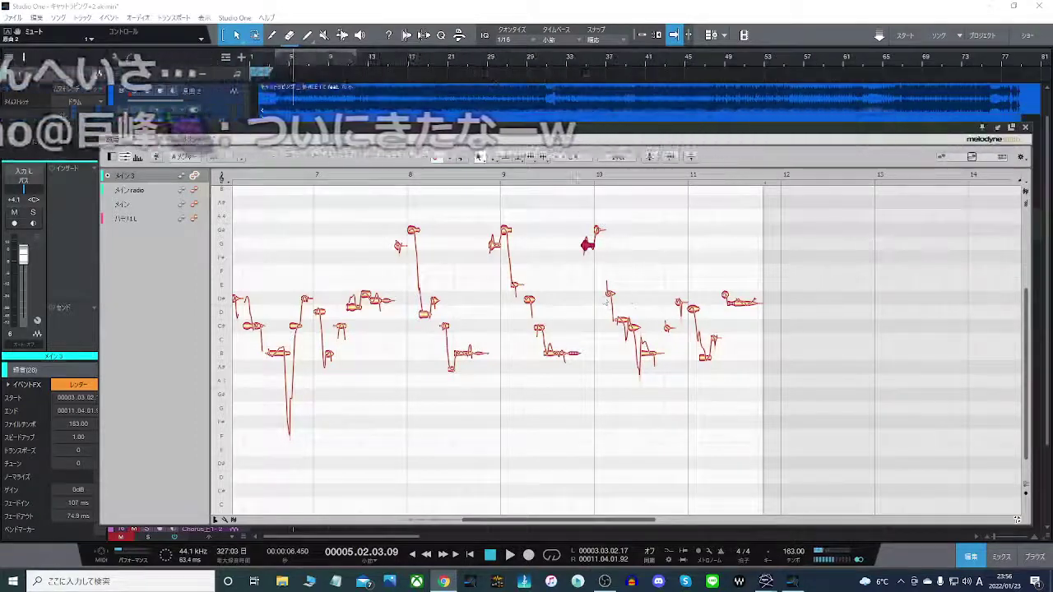
{"action": "double_click", "coordinate": [578, 178]}
{"action": "key", "text": "space"}
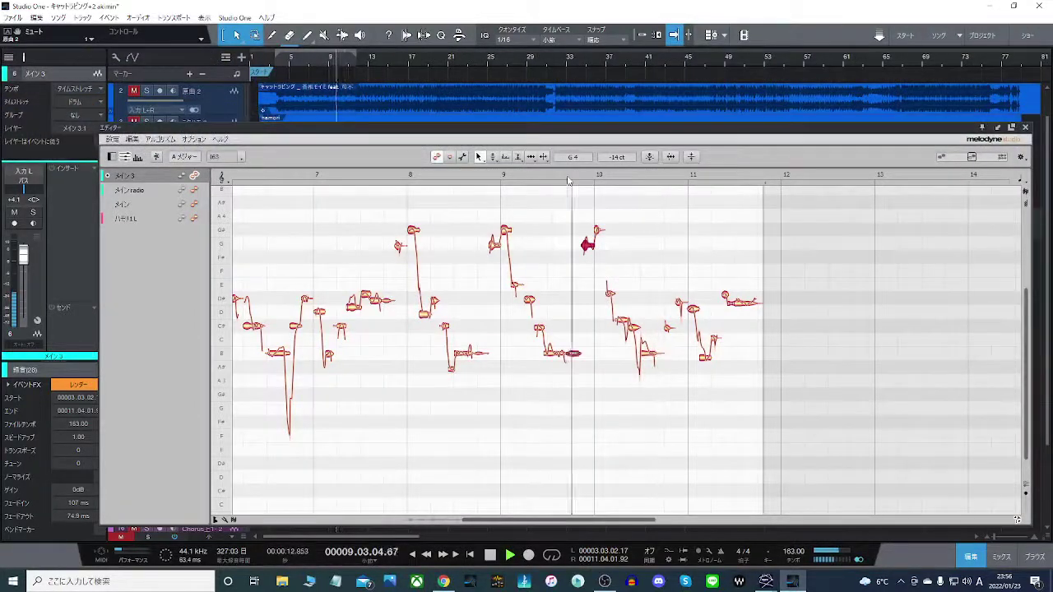
{"action": "left_click", "coordinate": [610, 292]}
{"action": "left_click_drag", "start_coordinate": [610, 292], "coordinate": [611, 305]}
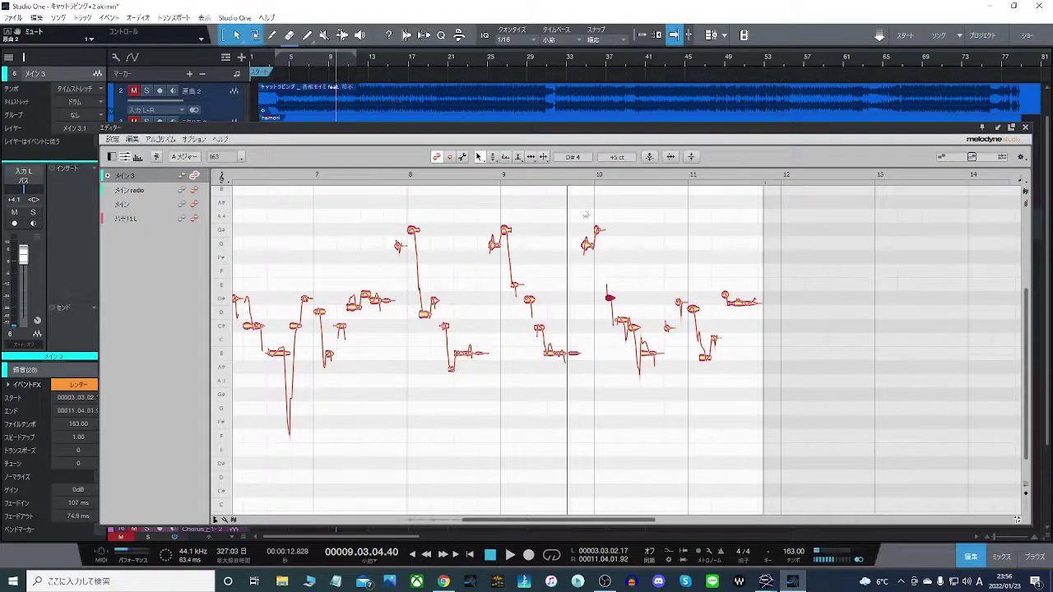
{"action": "key", "text": "space"}
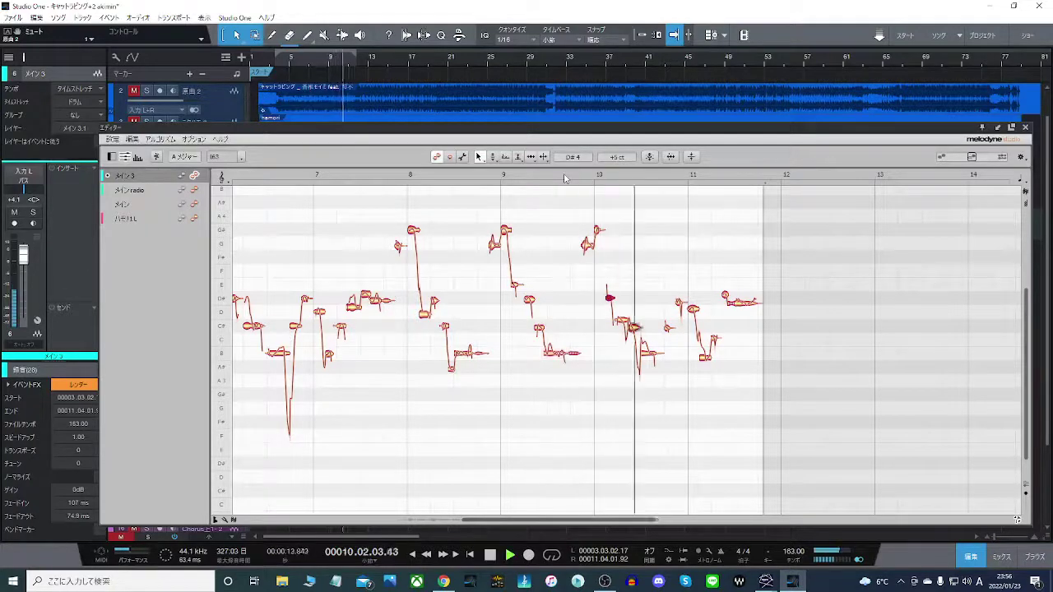
{"action": "key", "text": "space"}
Raise the third note in bar 10 to D#4 at +4 ct and play the passage back.
{"action": "left_click_drag", "start_coordinate": [610, 299], "coordinate": [621, 298]}
{"action": "left_click", "coordinate": [559, 177]}
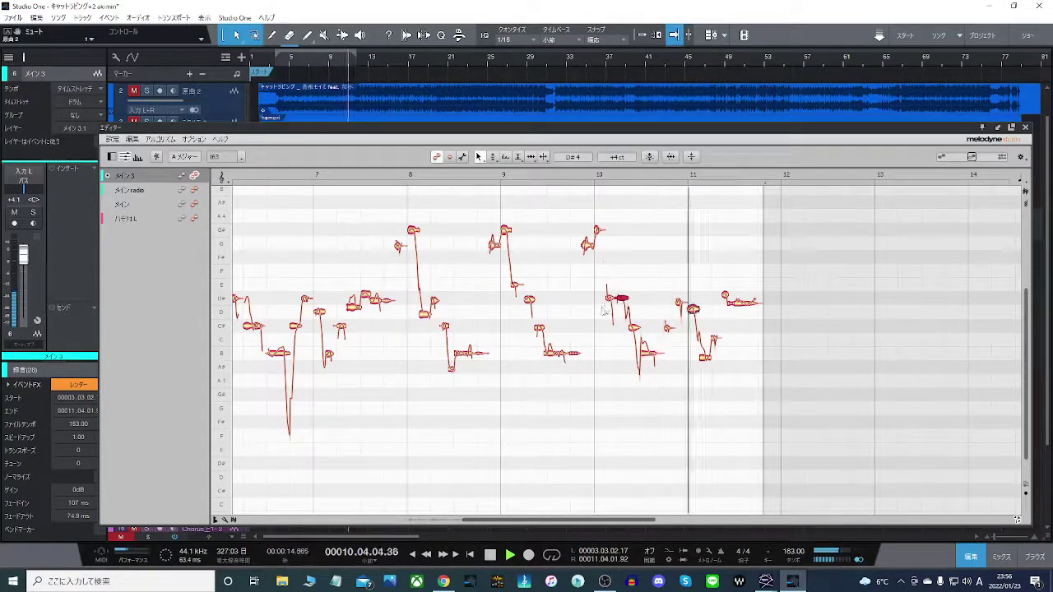
{"action": "key", "text": "space"}
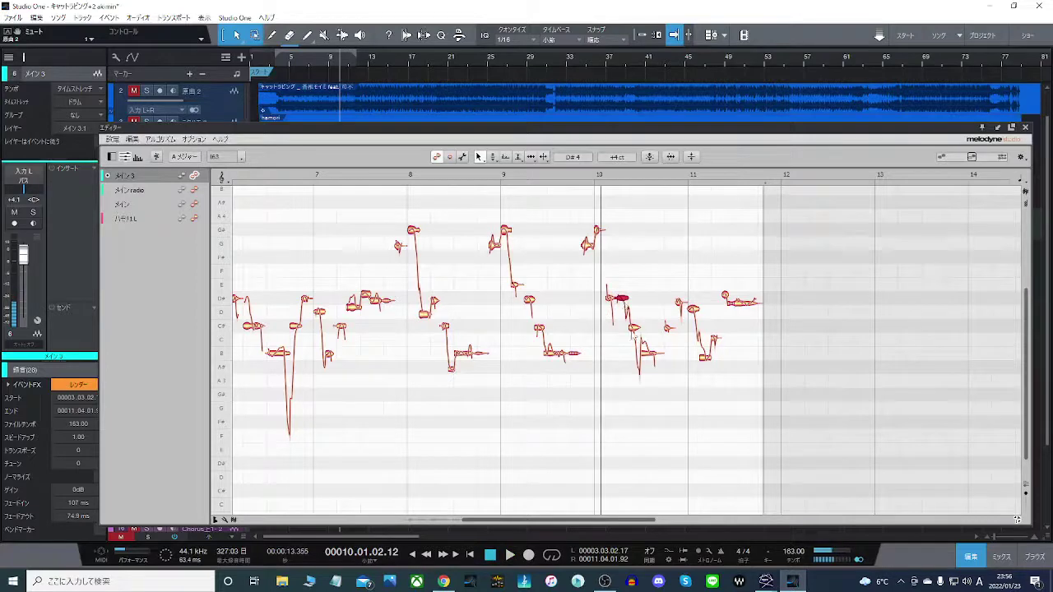
Go through the remaining notes of bars 10 and 11, setting the short note just before bar 11 to D#4 at +7 ct.
{"action": "left_click", "coordinate": [633, 329]}
{"action": "left_click", "coordinate": [650, 355]}
{"action": "left_click", "coordinate": [667, 329]}
{"action": "left_click_drag", "start_coordinate": [679, 305], "coordinate": [680, 300]}
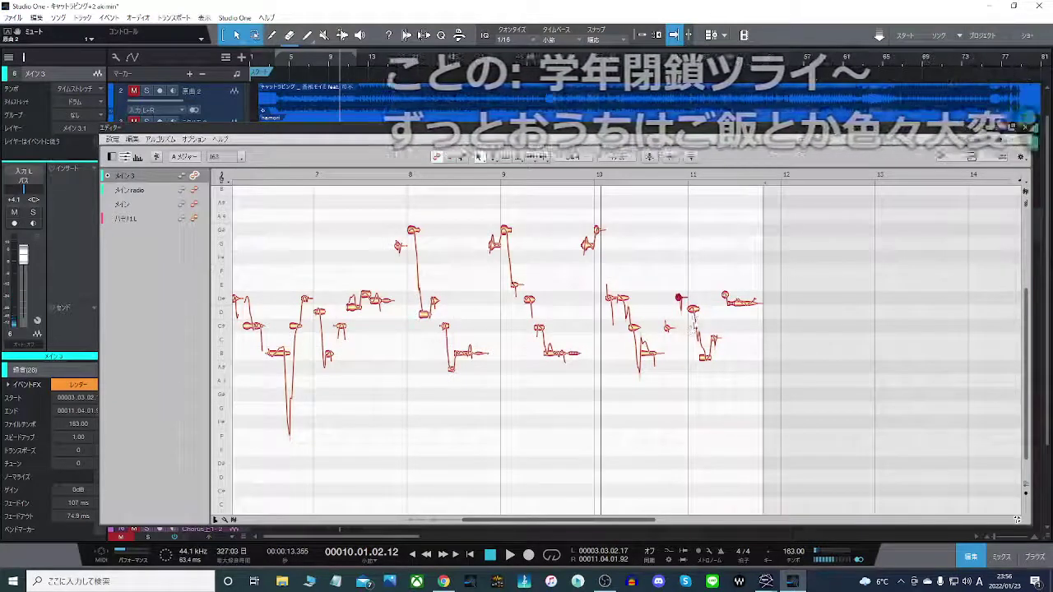
{"action": "left_click", "coordinate": [693, 311]}
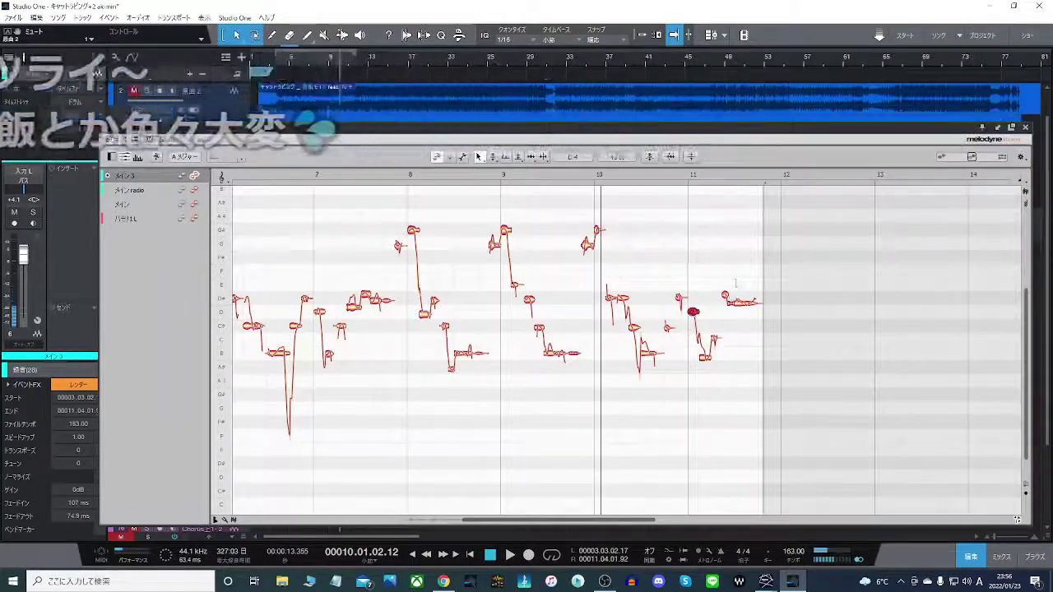
{"action": "left_click", "coordinate": [725, 296]}
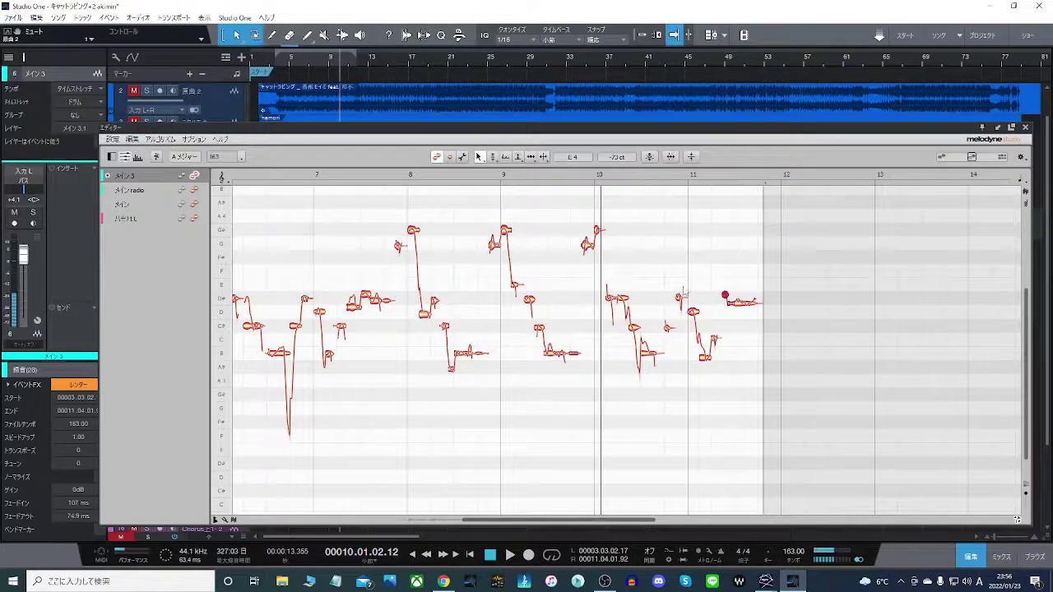
{"action": "left_click", "coordinate": [580, 177]}
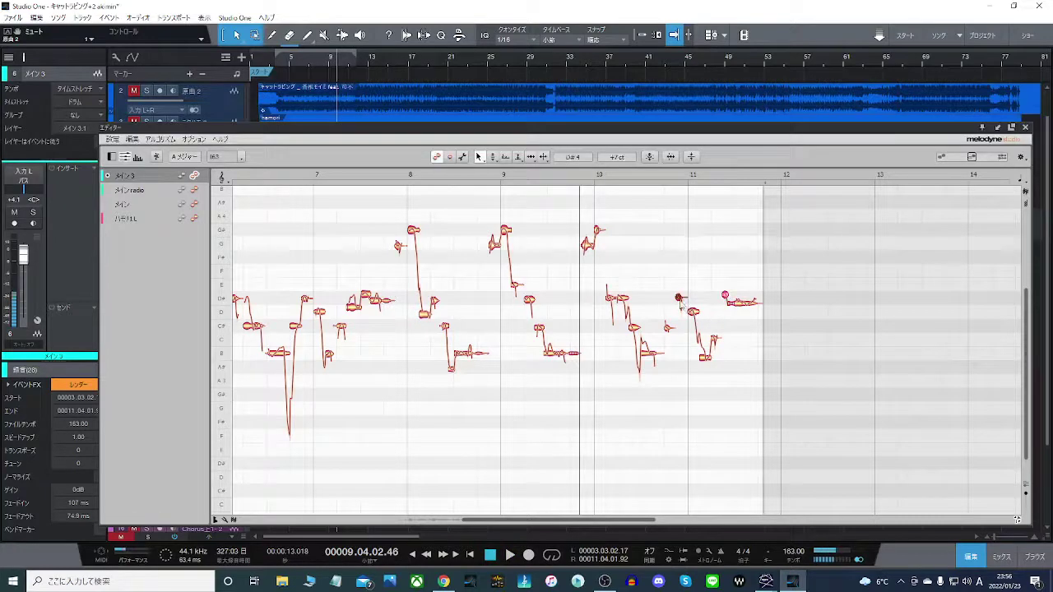
Retune the bar 11 notes to C#4 and E4, with the final sustained note at D#4 -11 ct, and replay from bar 9.
{"action": "left_click_drag", "start_coordinate": [693, 311], "coordinate": [766, 309]}
{"action": "left_click", "coordinate": [725, 295]}
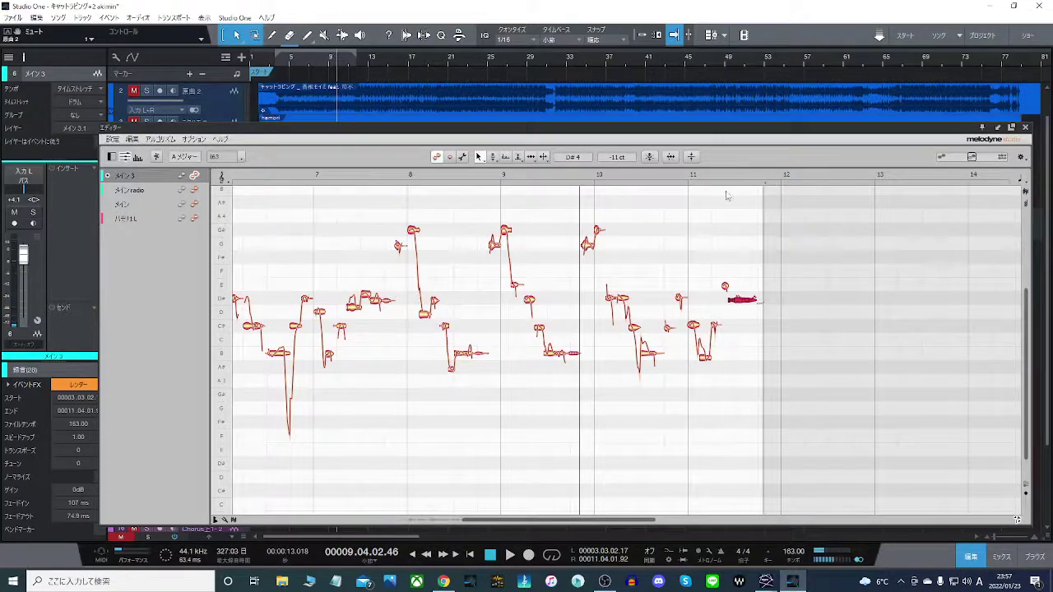
{"action": "left_click", "coordinate": [474, 173]}
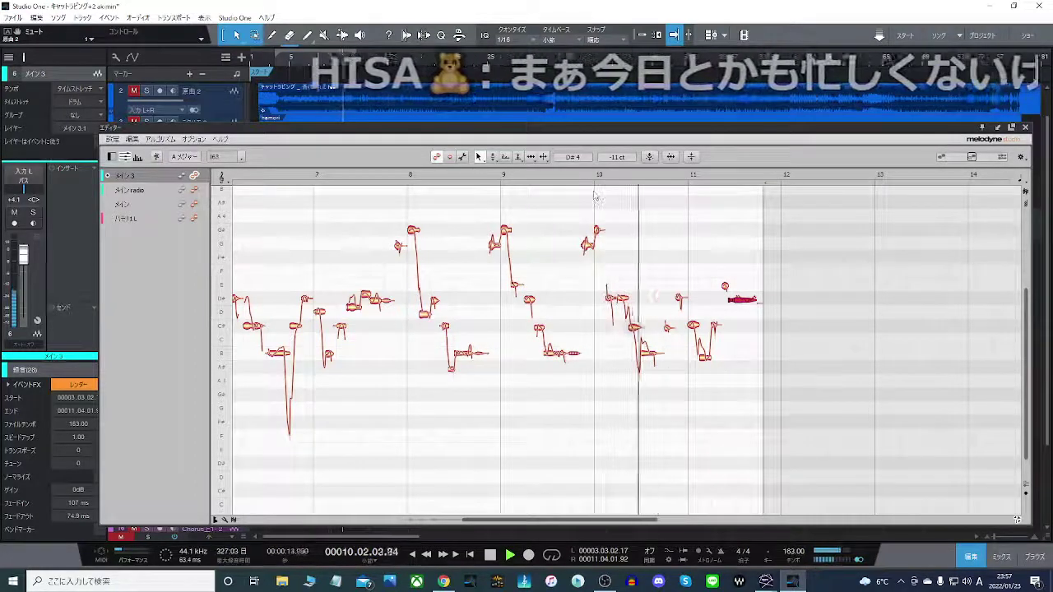
{"action": "left_click", "coordinate": [568, 177]}
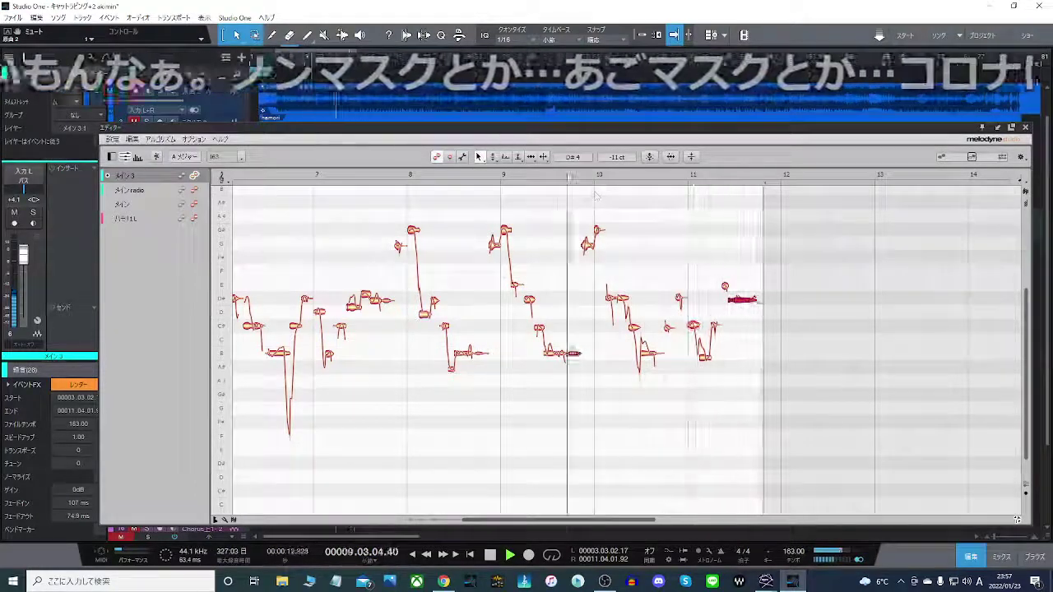
Split the low B note in the middle of bar 10 into two parts and play the passage from just before bar 10.
{"action": "left_click", "coordinate": [640, 177]}
{"action": "left_click_drag", "start_coordinate": [641, 179], "coordinate": [642, 211]}
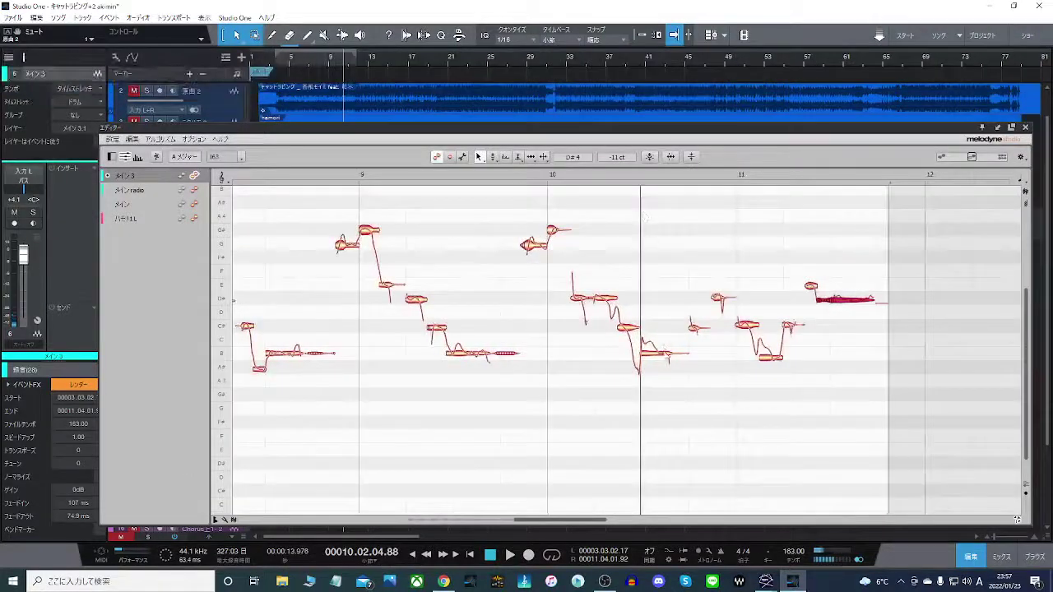
{"action": "right_click", "coordinate": [656, 284]}
{"action": "left_click", "coordinate": [727, 355]}
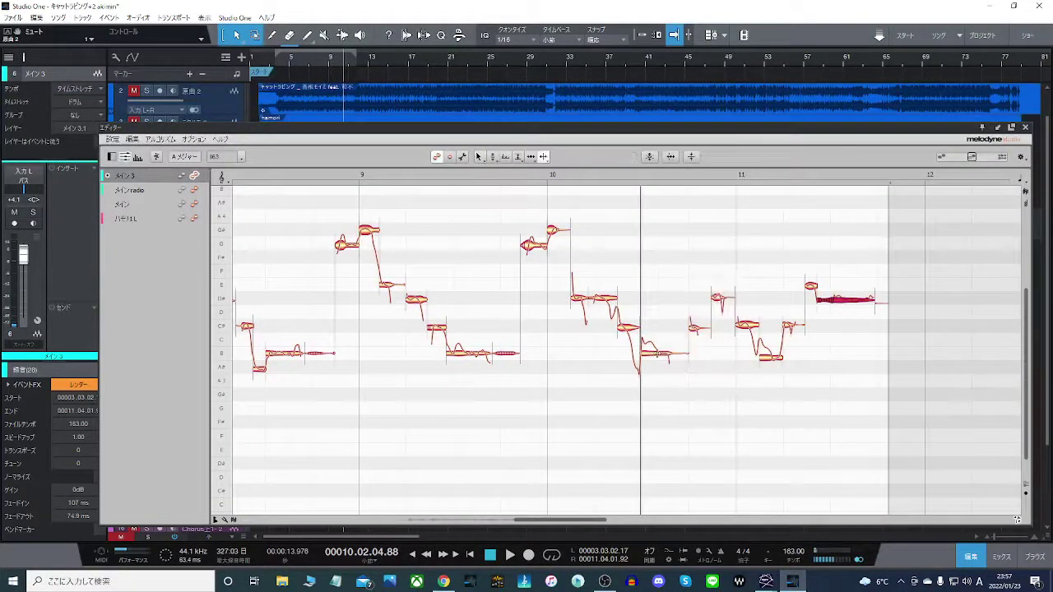
{"action": "left_click", "coordinate": [657, 352]}
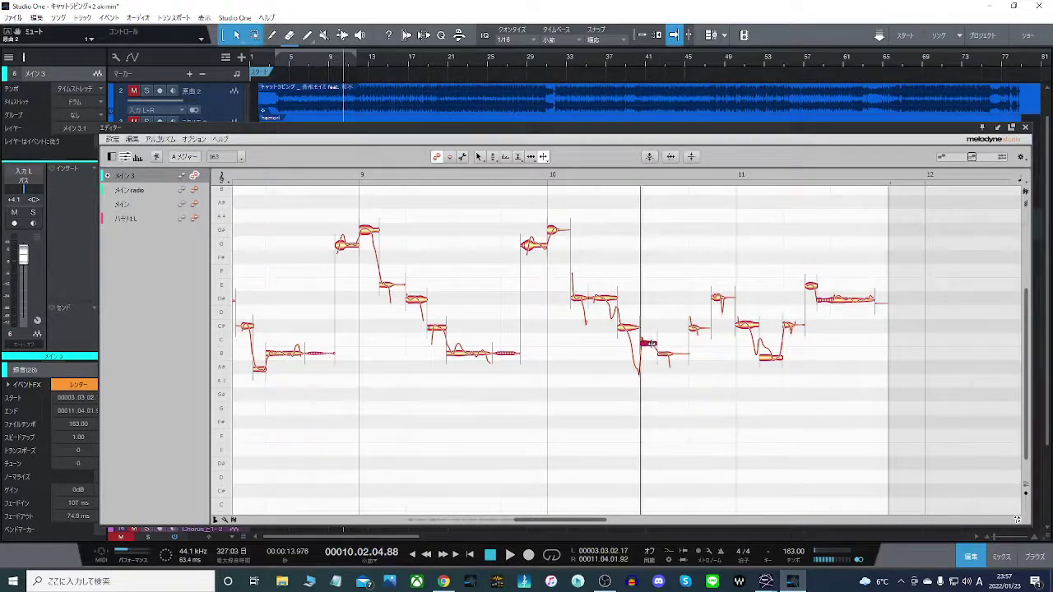
{"action": "left_click", "coordinate": [524, 174]}
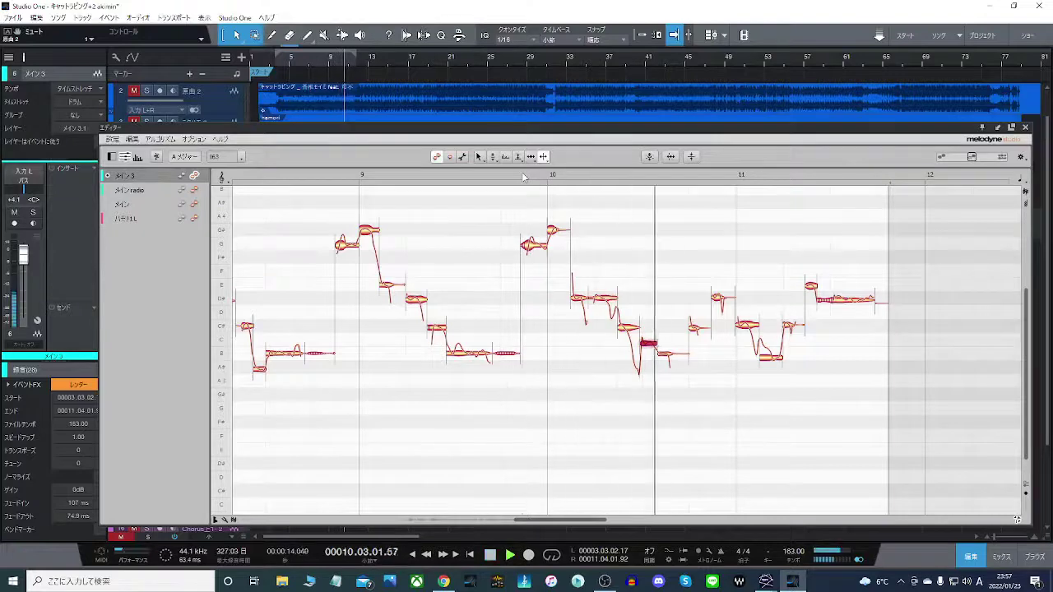
{"action": "key", "text": "space"}
Lower the first part of the split note in bar 10 to B3 at +2 ct, level with its second part.
{"action": "right_click", "coordinate": [649, 344]}
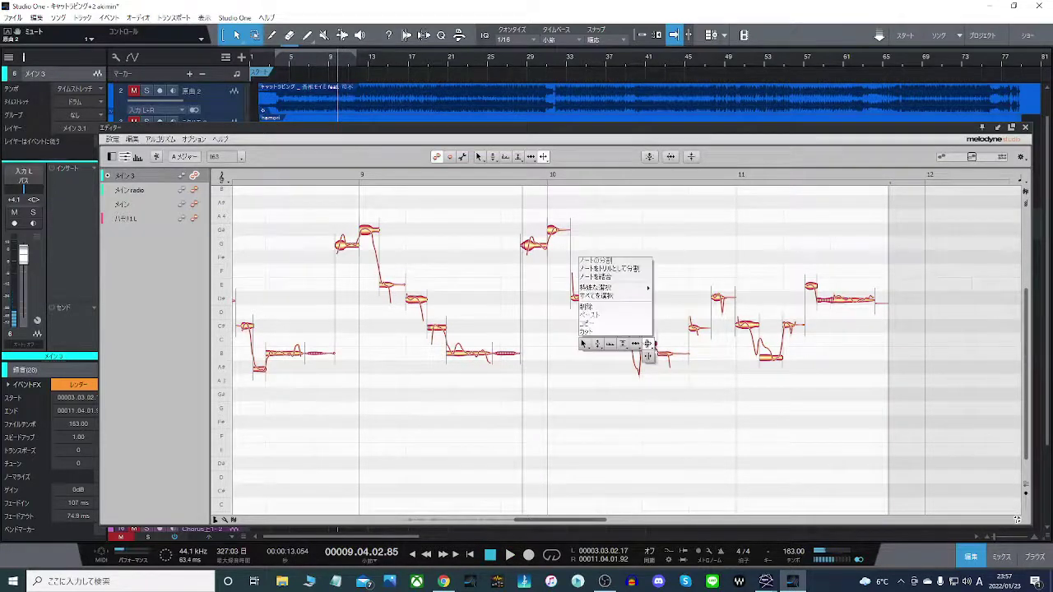
{"action": "left_click", "coordinate": [586, 343]}
{"action": "left_click_drag", "start_coordinate": [650, 346], "coordinate": [654, 355]}
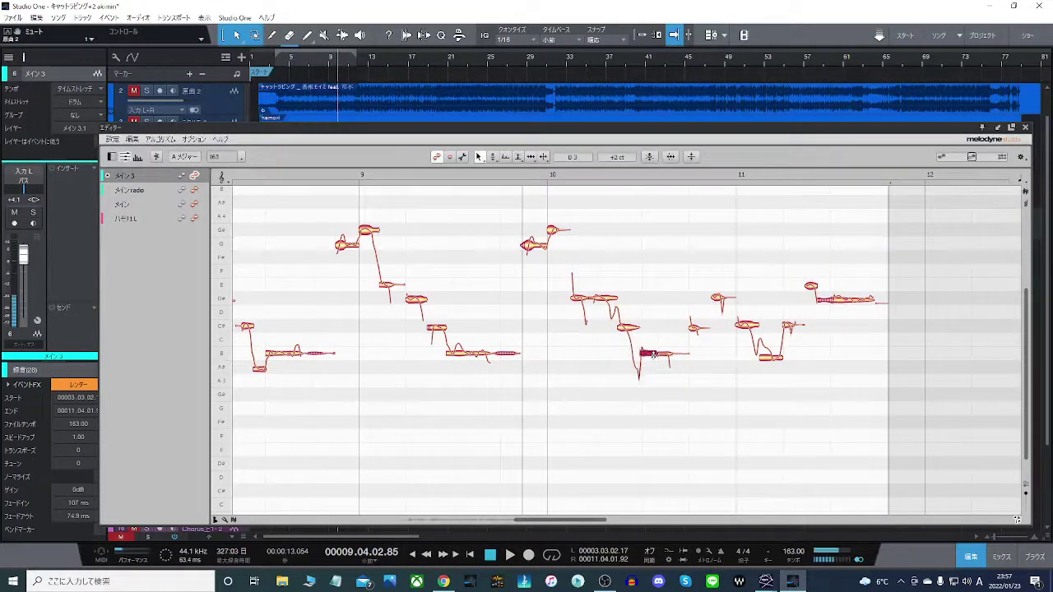
{"action": "right_click", "coordinate": [650, 355]}
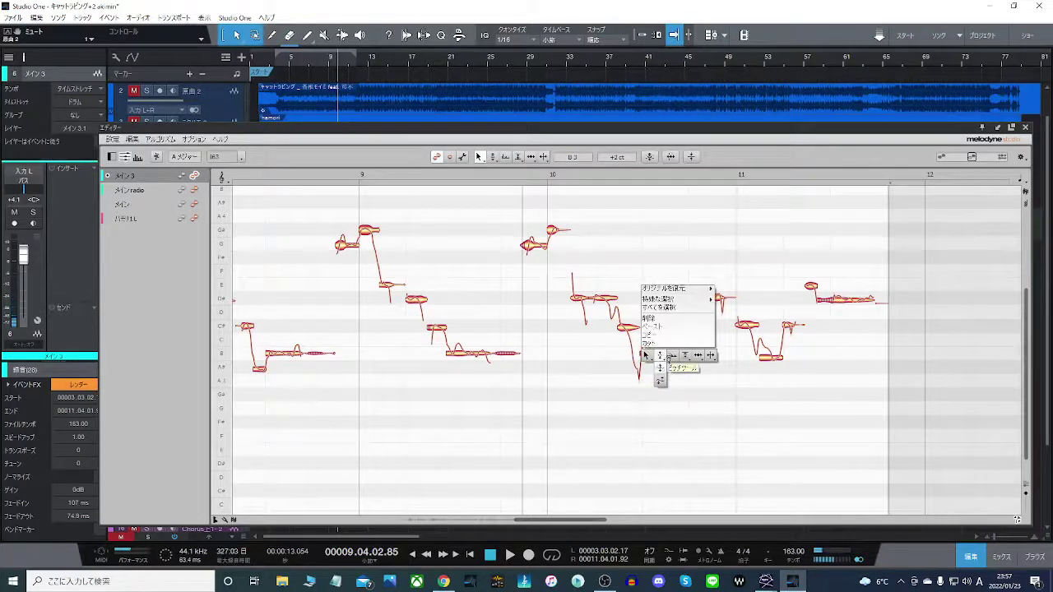
{"action": "left_click", "coordinate": [660, 367]}
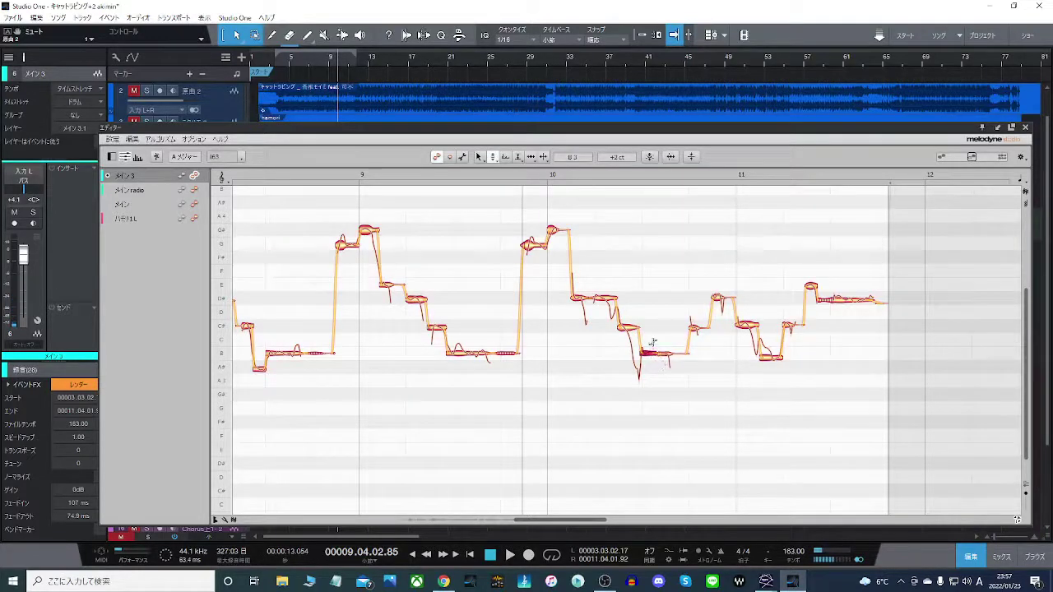
{"action": "right_click", "coordinate": [619, 359]}
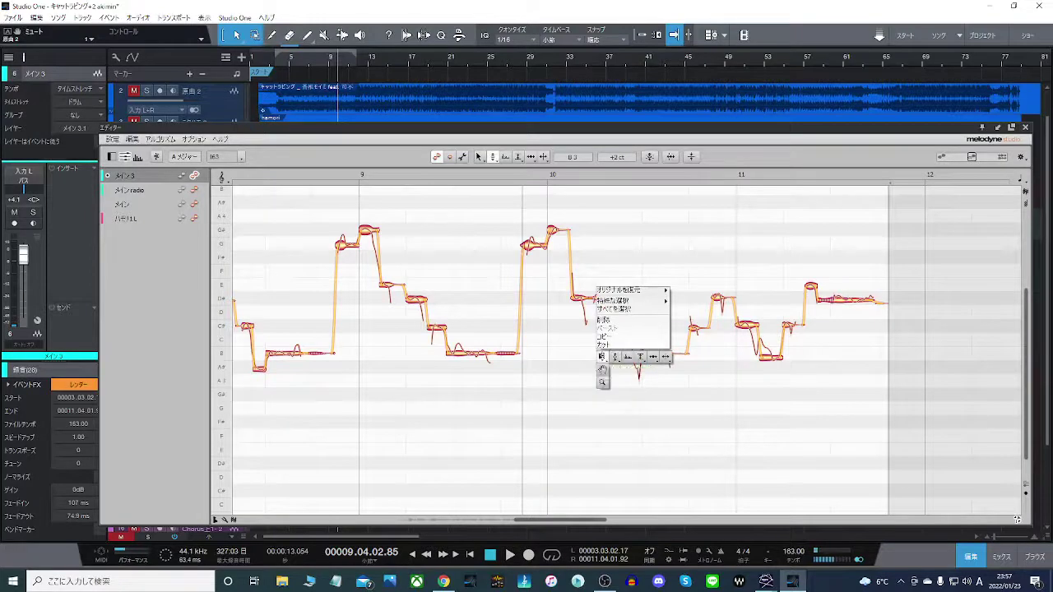
{"action": "left_click", "coordinate": [623, 356]}
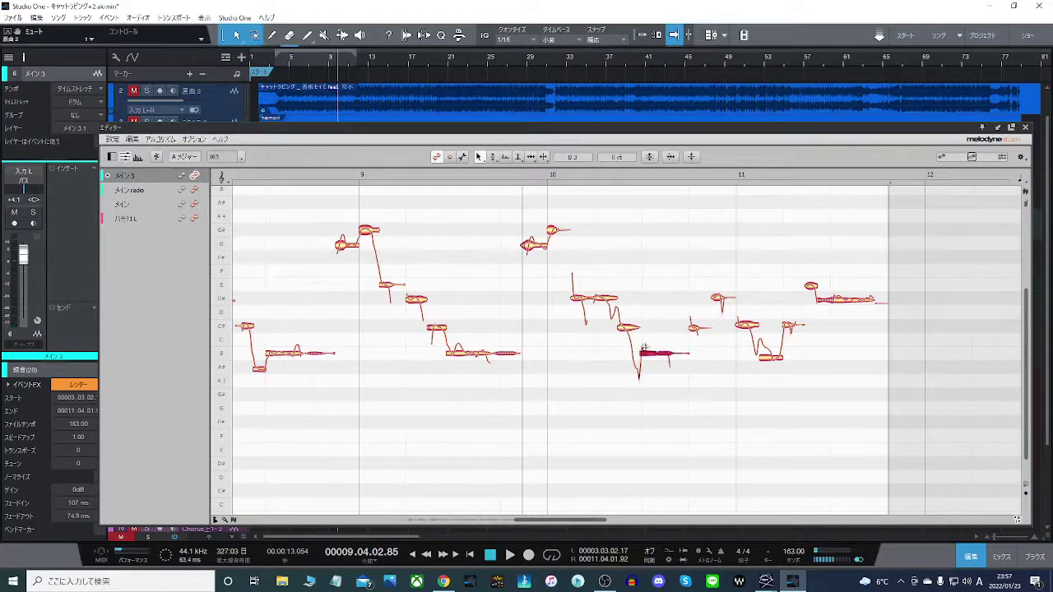
Split the low note in bar 11 midway and lower its first part level with the second, playing from bar 10 to check.
{"action": "right_click", "coordinate": [775, 364]}
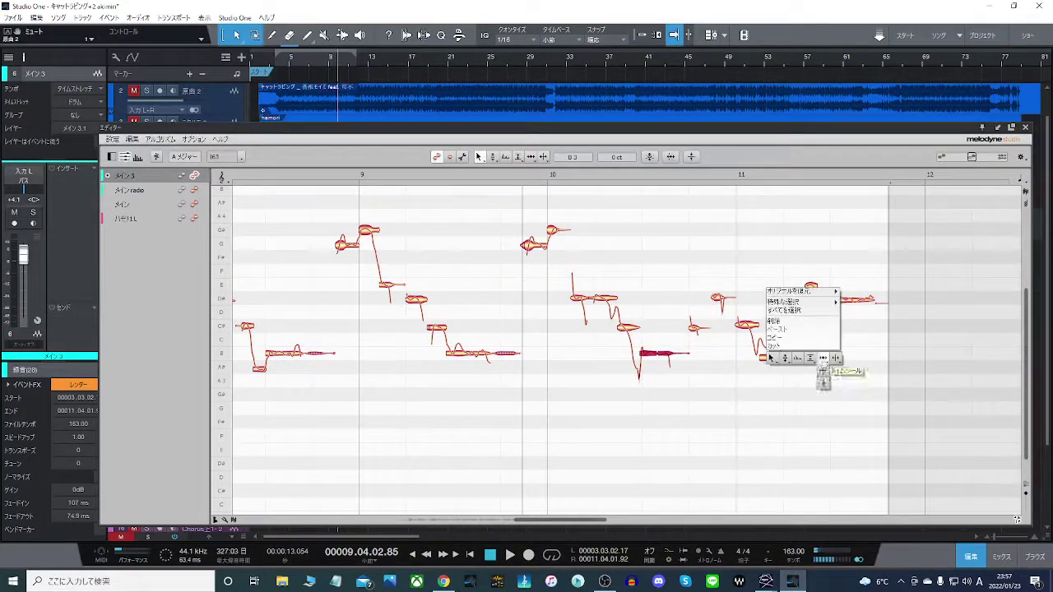
{"action": "left_click", "coordinate": [833, 357]}
{"action": "left_click", "coordinate": [769, 354]}
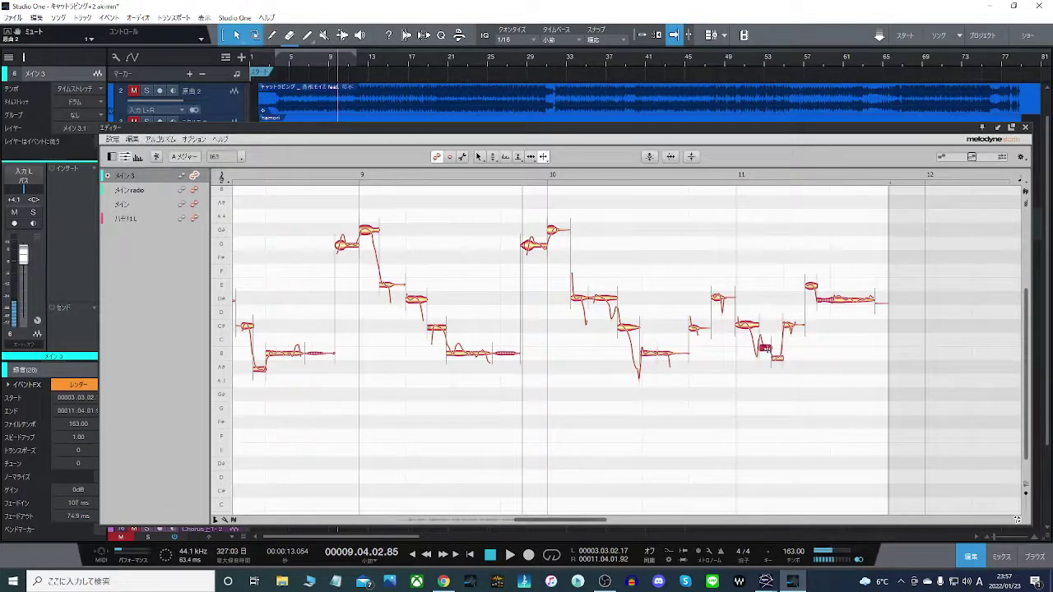
{"action": "right_click", "coordinate": [766, 349]}
{"action": "left_click", "coordinate": [704, 349]}
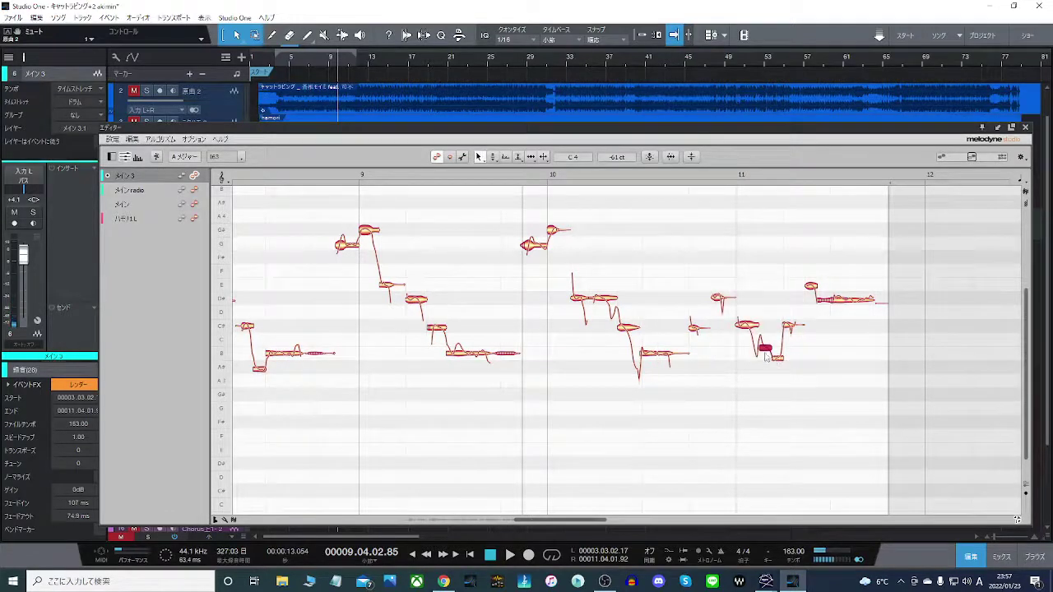
{"action": "key", "text": "space"}
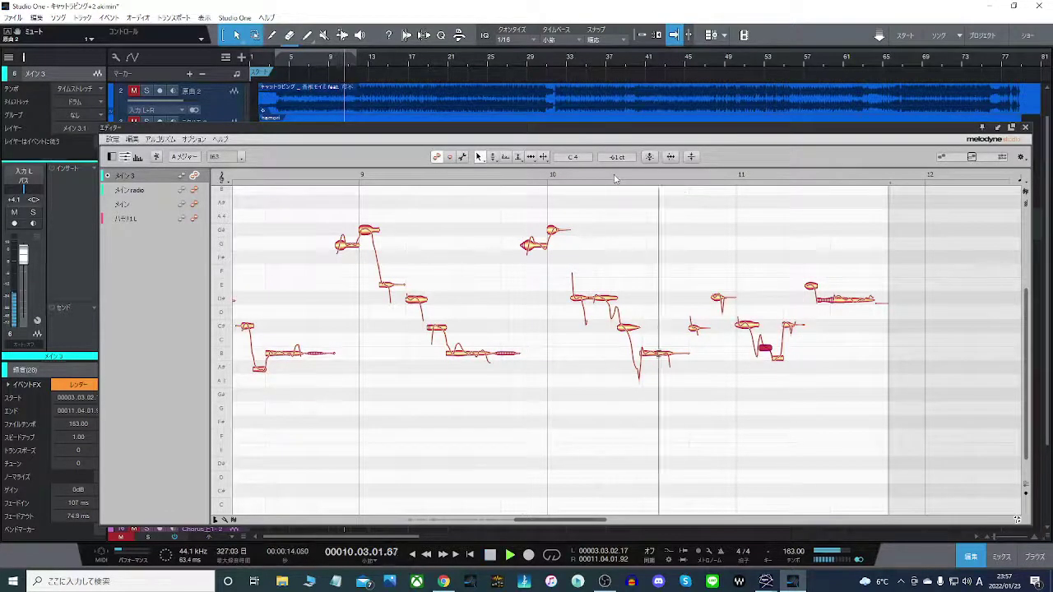
{"action": "left_click", "coordinate": [616, 177]}
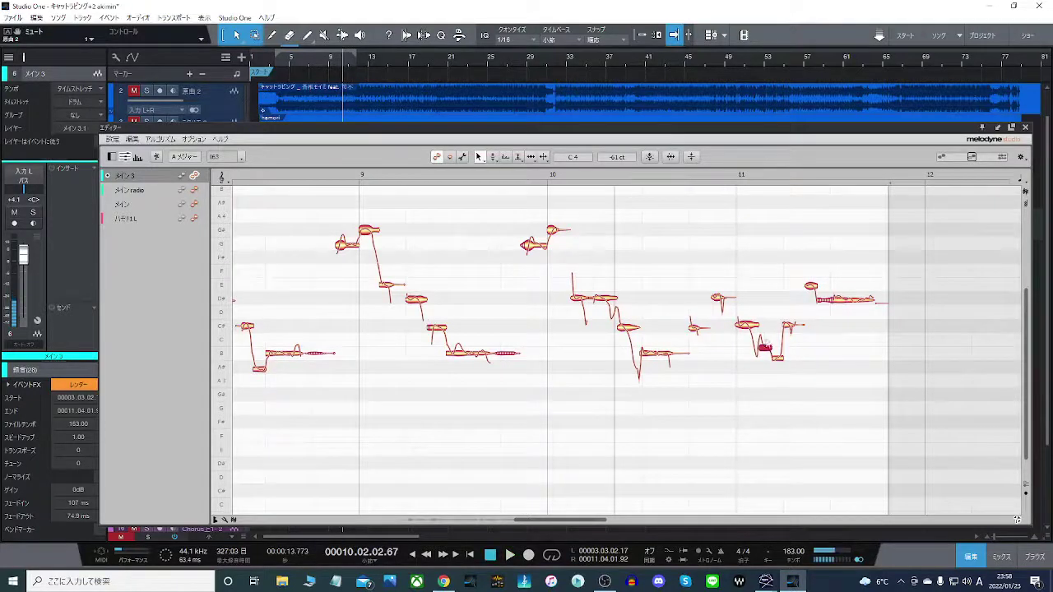
{"action": "left_click_drag", "start_coordinate": [766, 349], "coordinate": [765, 353]}
Audition the last three notes of bar 11 and replay the vocal from just before bar 10.
{"action": "left_click", "coordinate": [789, 328]}
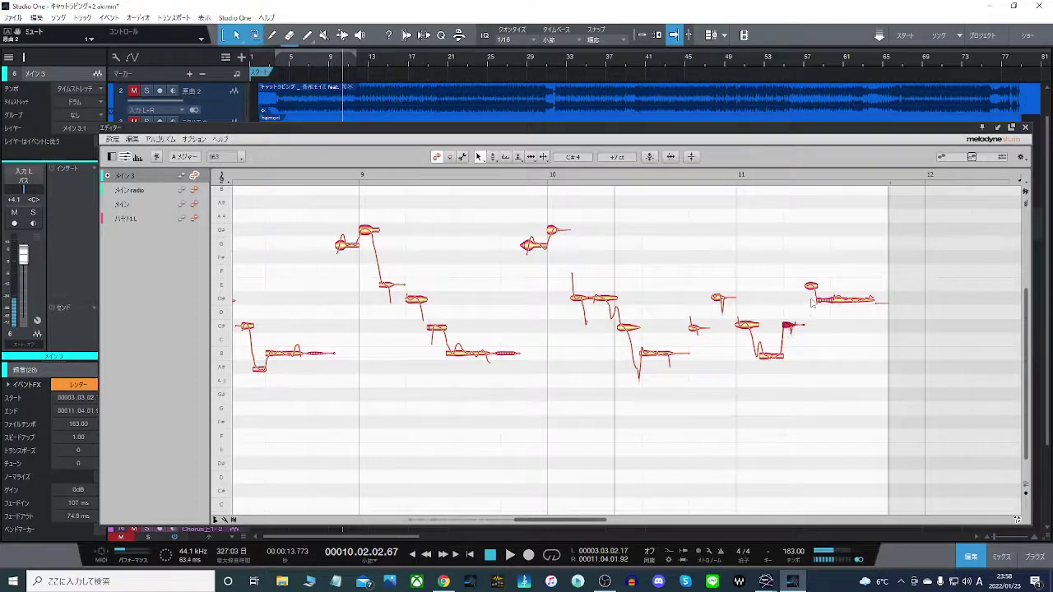
{"action": "left_click", "coordinate": [811, 296]}
{"action": "left_click", "coordinate": [843, 303]}
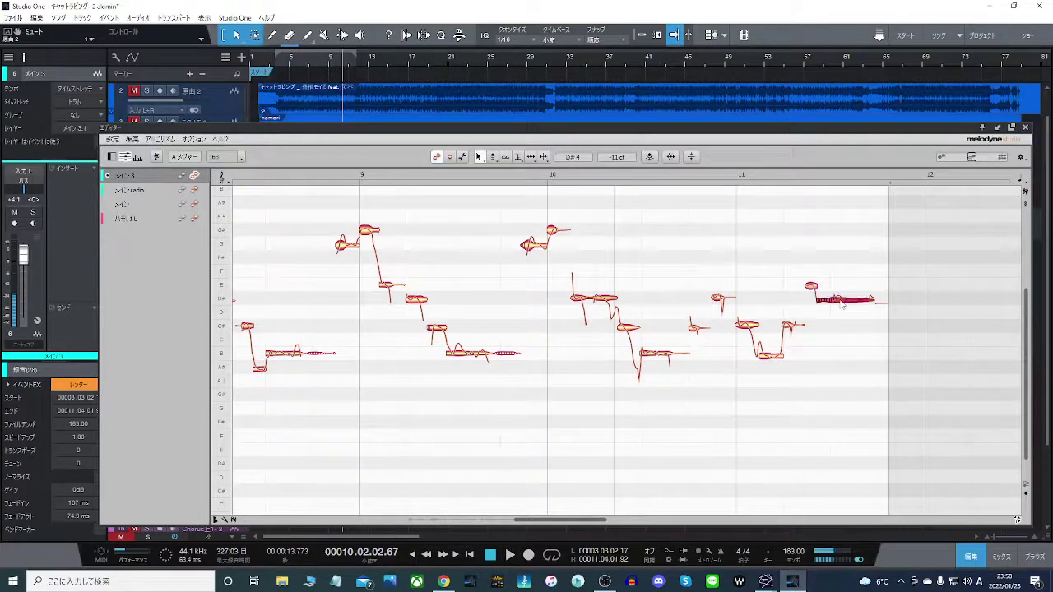
{"action": "left_click", "coordinate": [540, 176]}
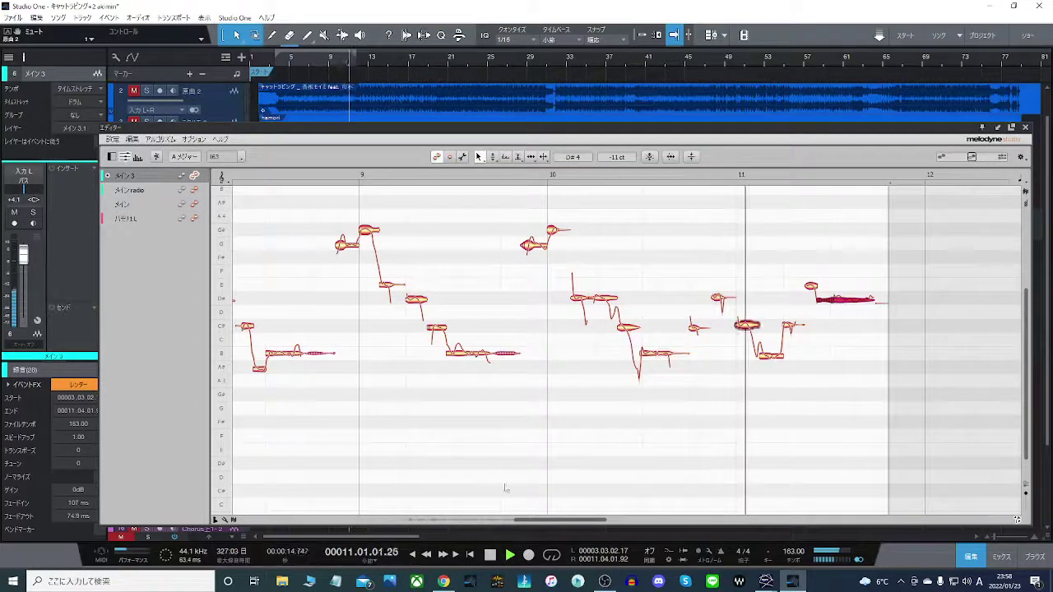
{"action": "left_click", "coordinate": [491, 556]}
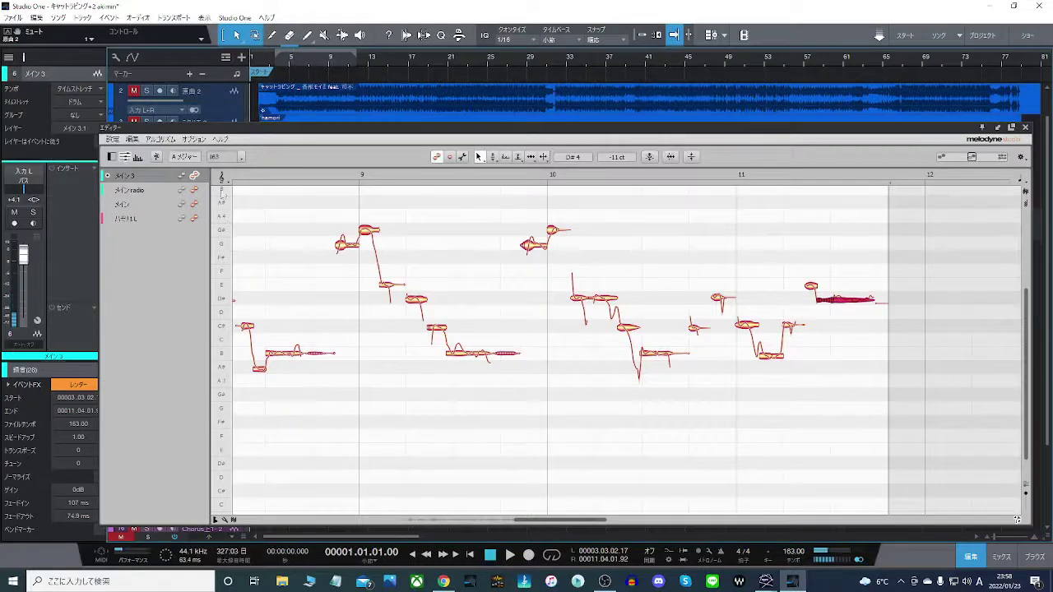
Solo the 原曲 2 track, listen to the original song from bar 3, and turn the solo off again.
{"action": "left_click", "coordinate": [147, 90]}
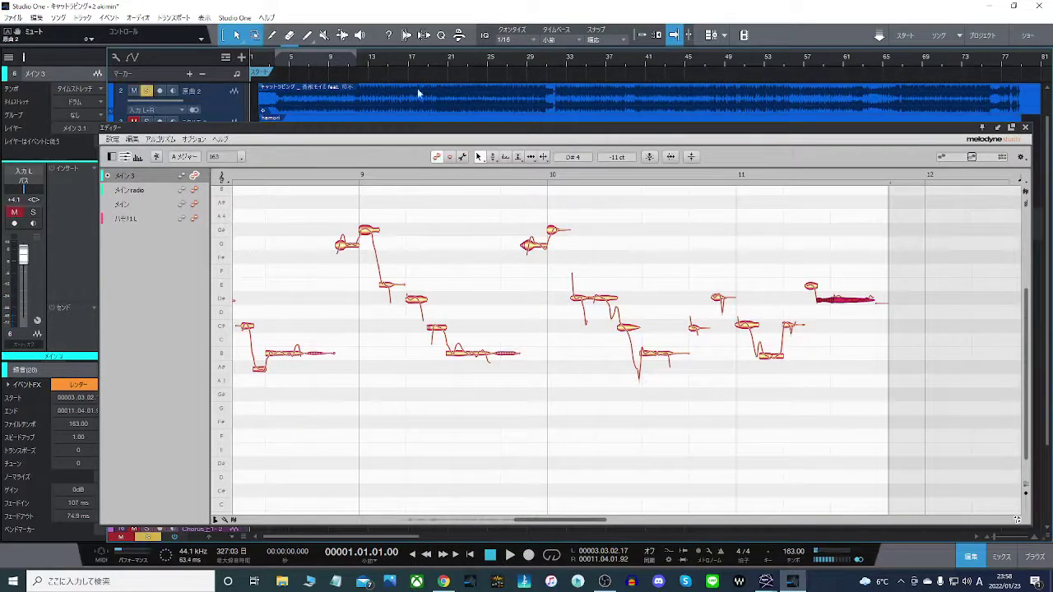
{"action": "left_click", "coordinate": [532, 57]}
{"action": "left_click", "coordinate": [275, 58]}
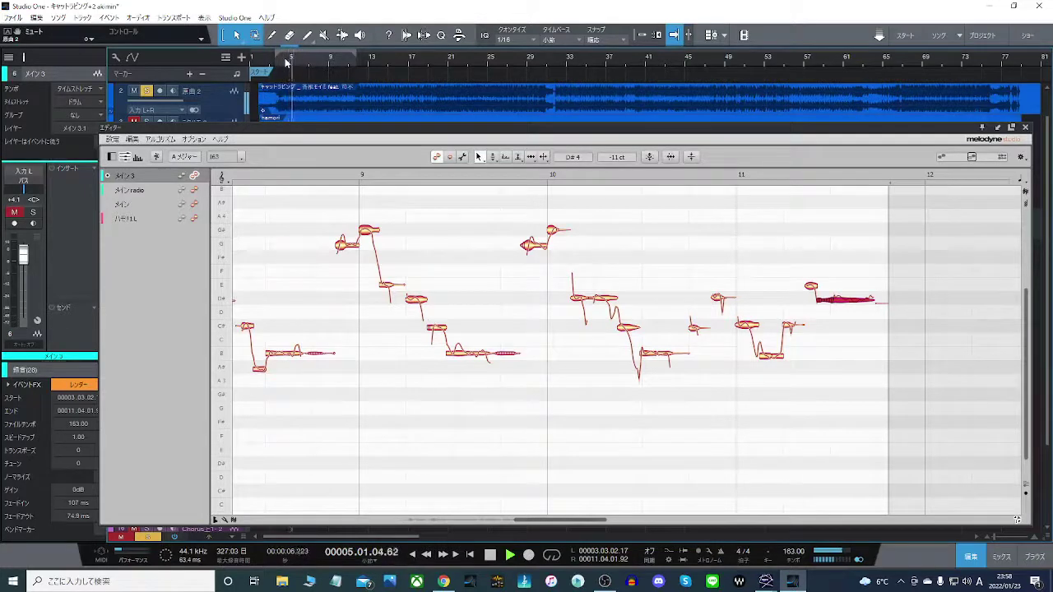
{"action": "left_click", "coordinate": [492, 556]}
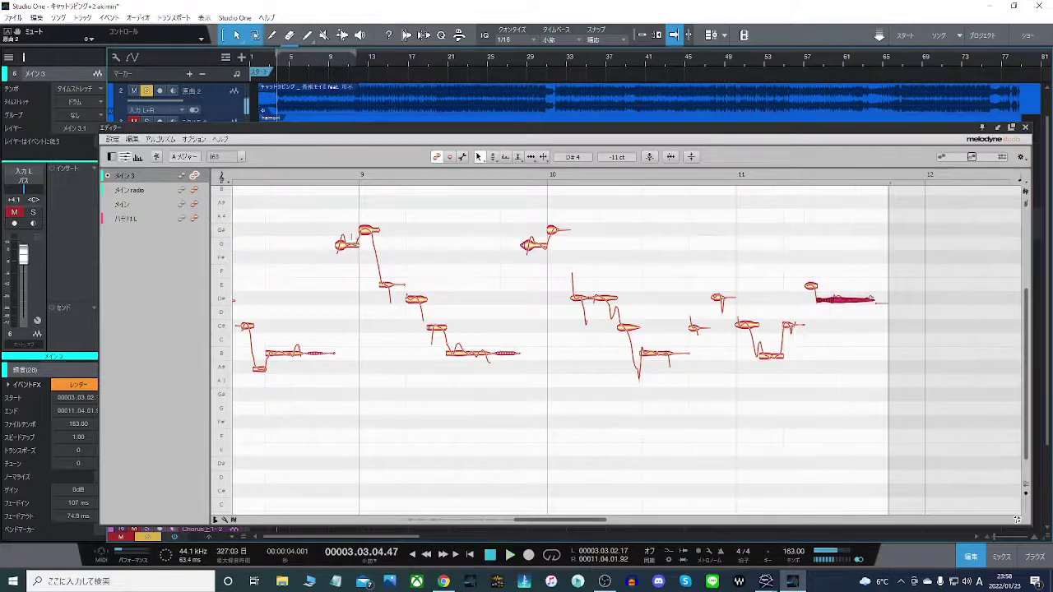
{"action": "left_click", "coordinate": [146, 91]}
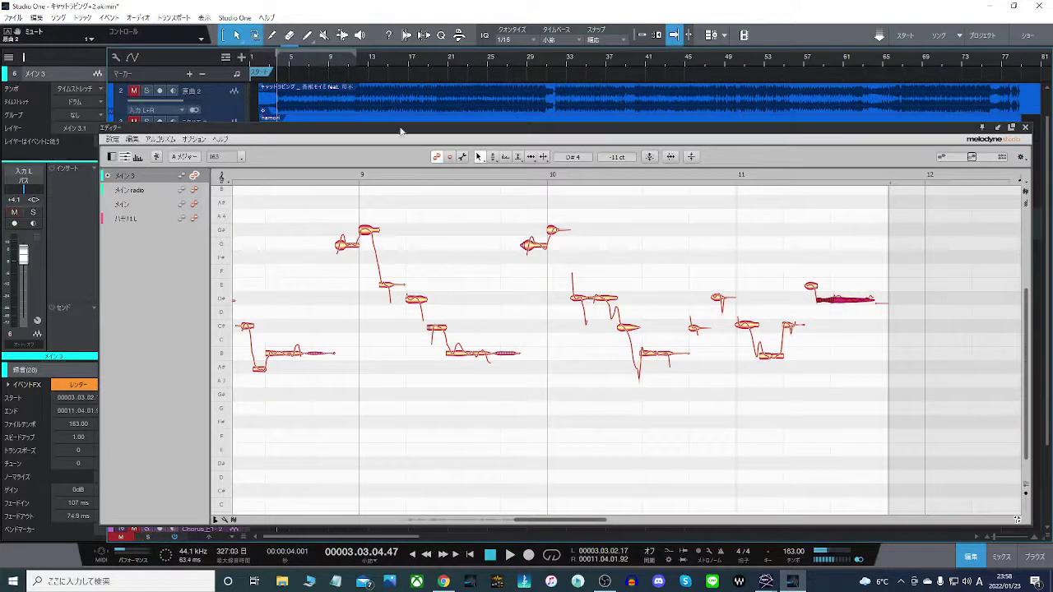
Replay the vocal from bar 10 and raise the short note just before bar 11 to E4 at -5 ct, checking it by playback.
{"action": "double_click", "coordinate": [574, 196]}
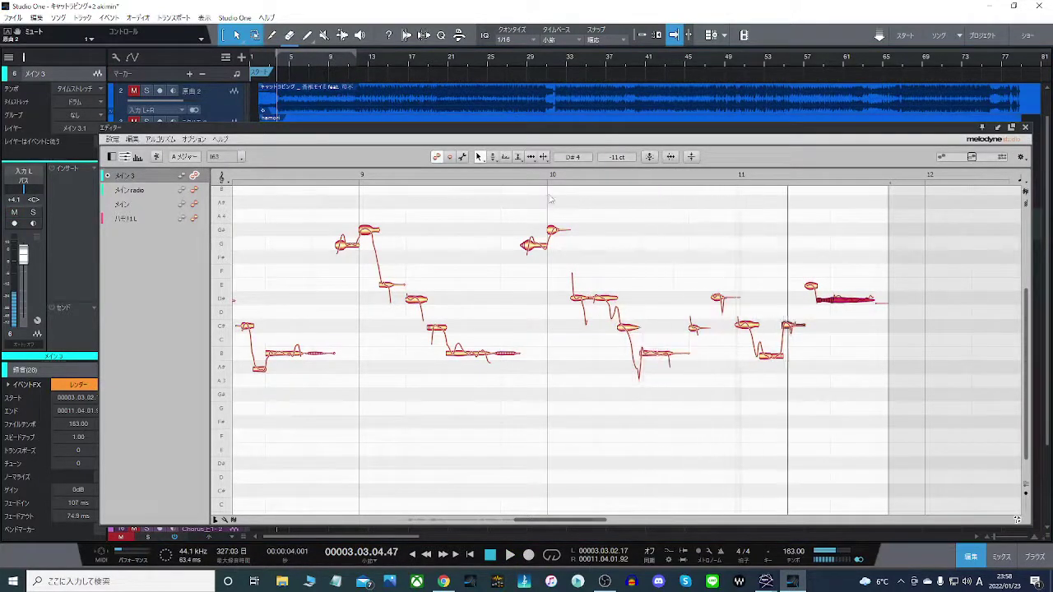
{"action": "left_click", "coordinate": [553, 200]}
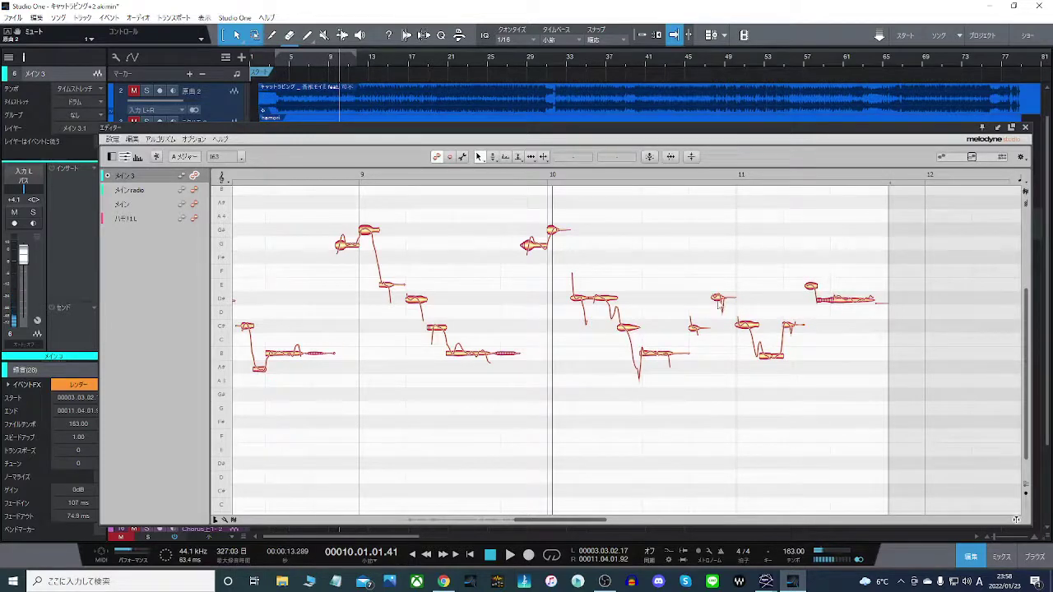
{"action": "left_click_drag", "start_coordinate": [719, 299], "coordinate": [722, 293]}
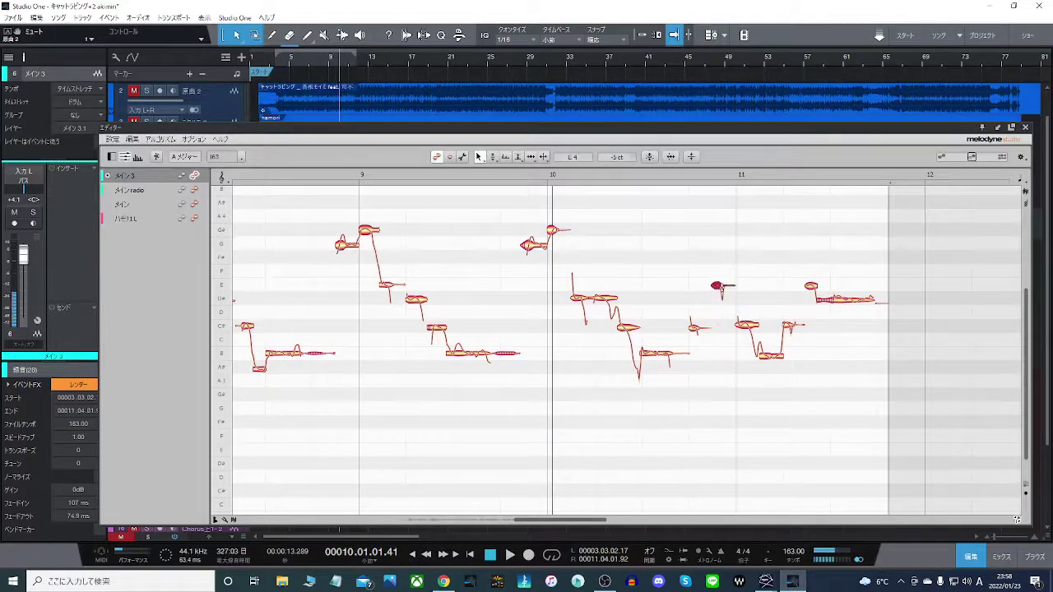
{"action": "key", "text": "space"}
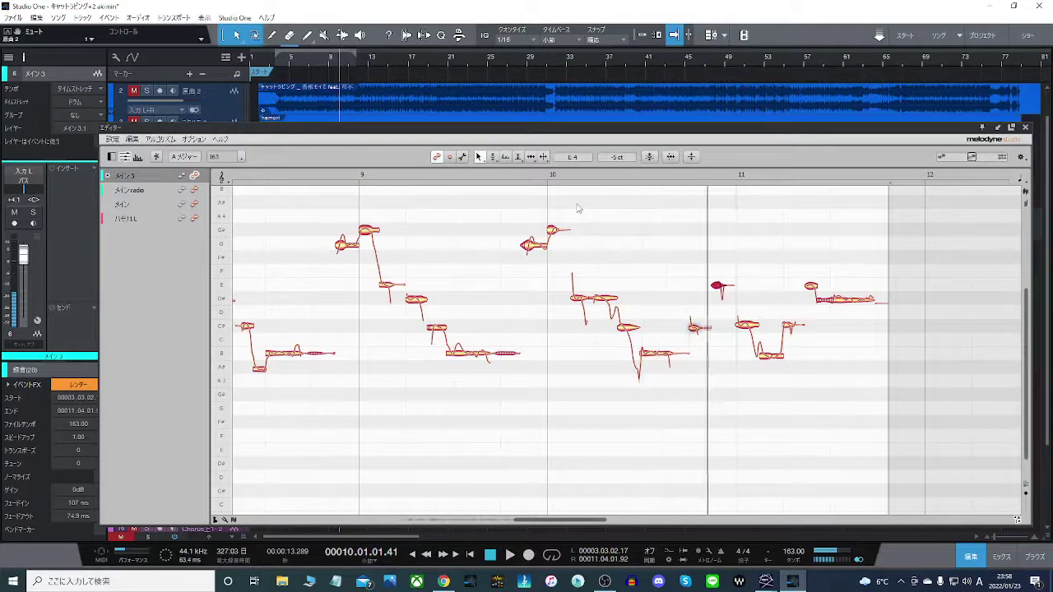
{"action": "double_click", "coordinate": [578, 209]}
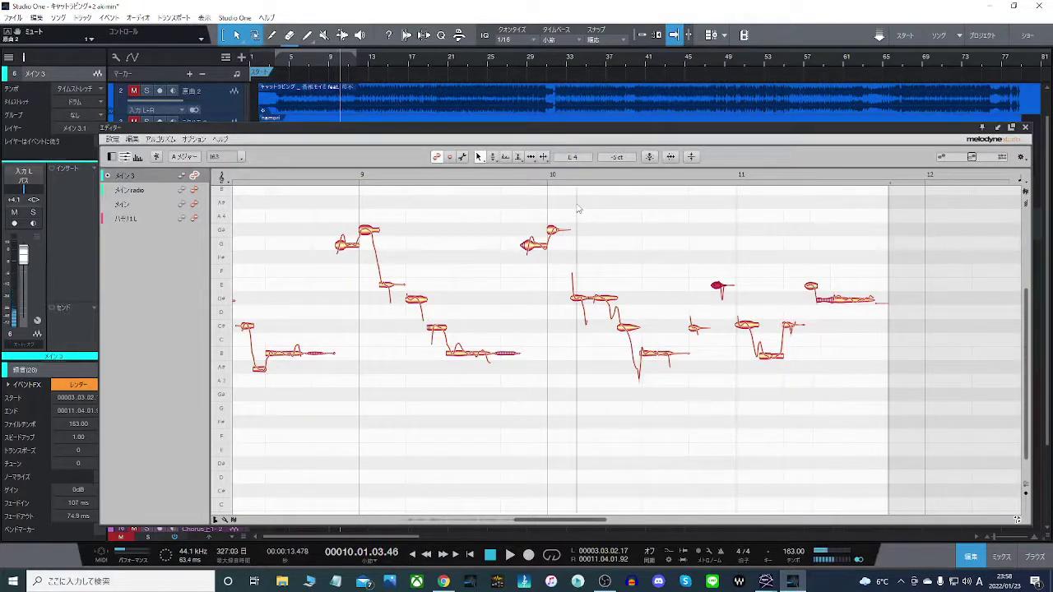
Compare bars 10 and 11 of the original song with the corrected vocal by playing them with the 原曲 2 track soloed and unsoloed.
{"action": "left_click", "coordinate": [147, 91]}
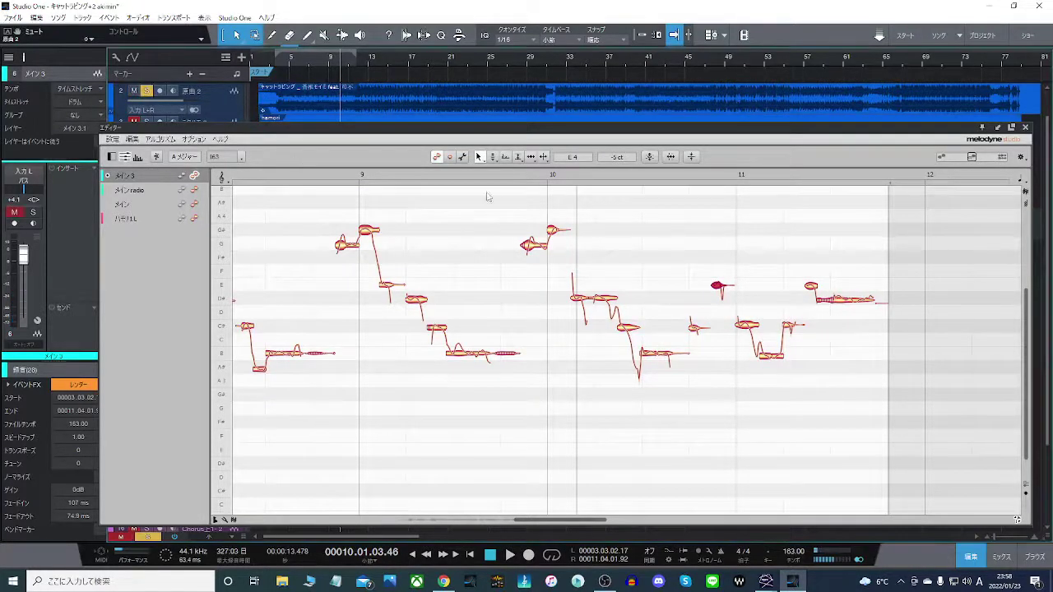
{"action": "key", "text": "space"}
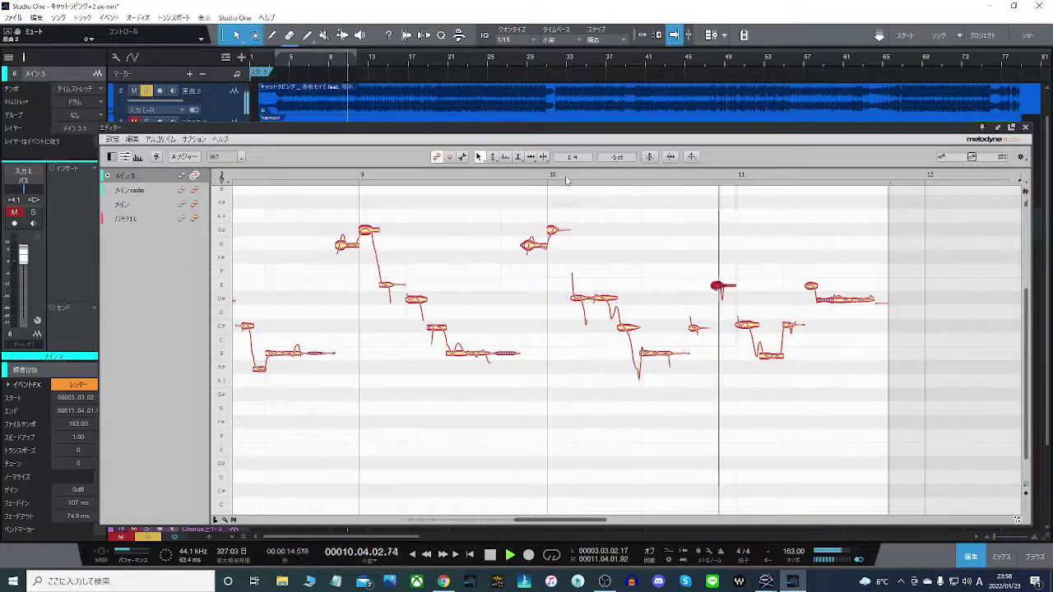
{"action": "double_click", "coordinate": [562, 214]}
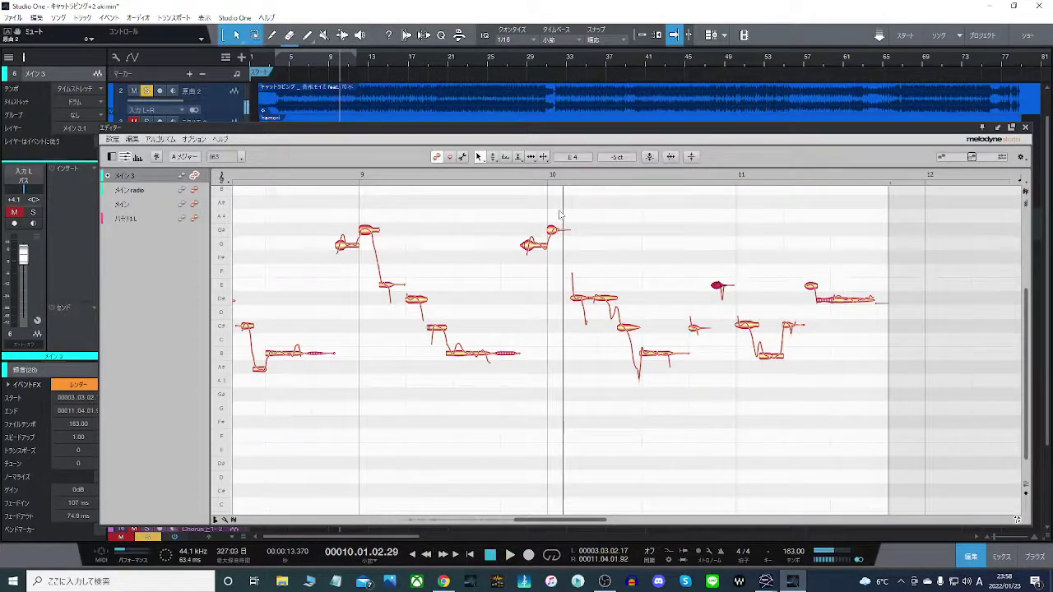
{"action": "double_click", "coordinate": [548, 214]}
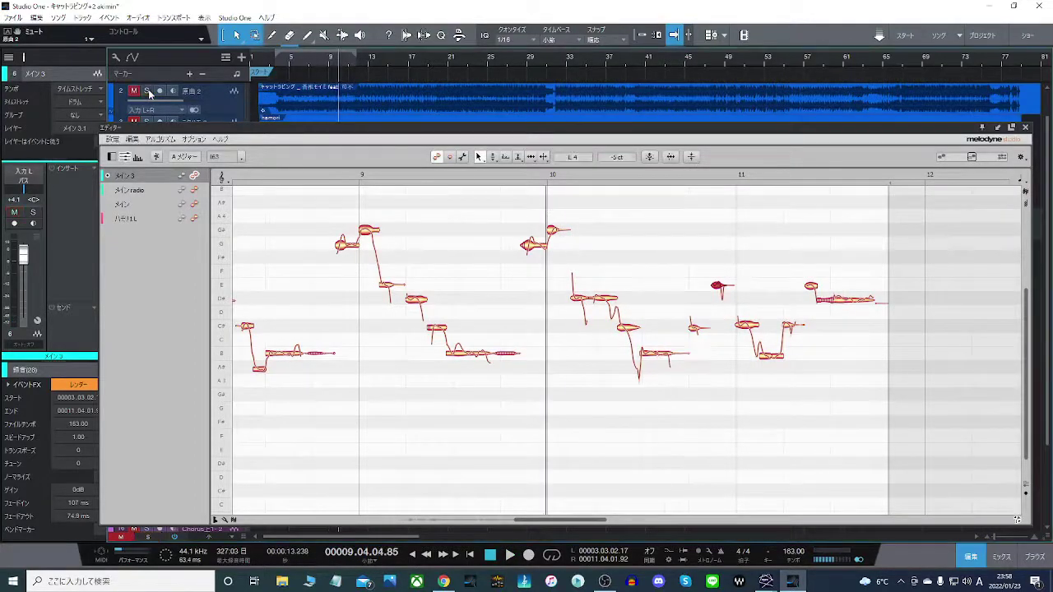
{"action": "left_click", "coordinate": [540, 179]}
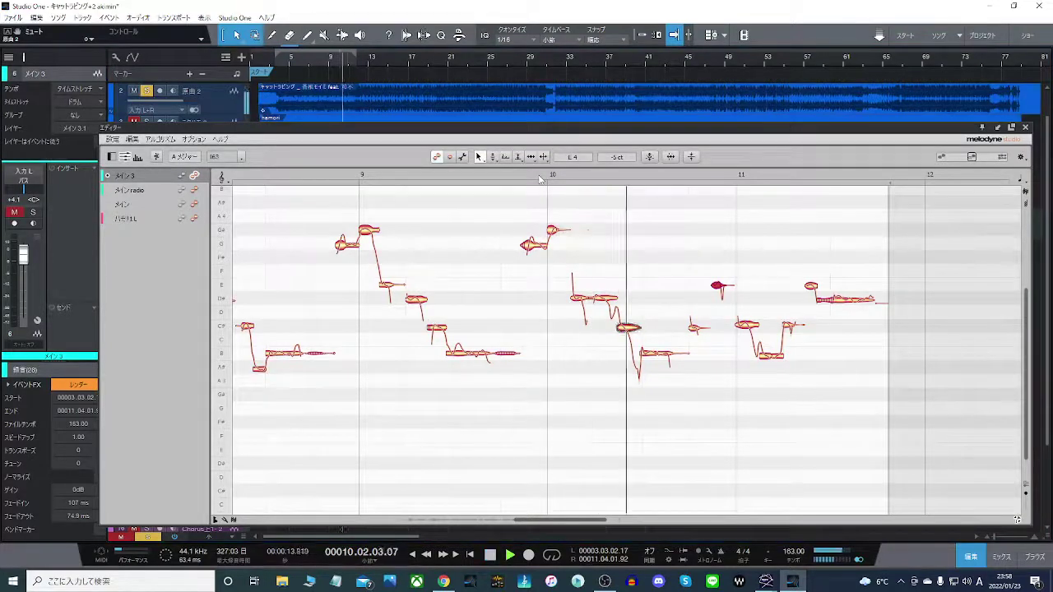
{"action": "double_click", "coordinate": [543, 210]}
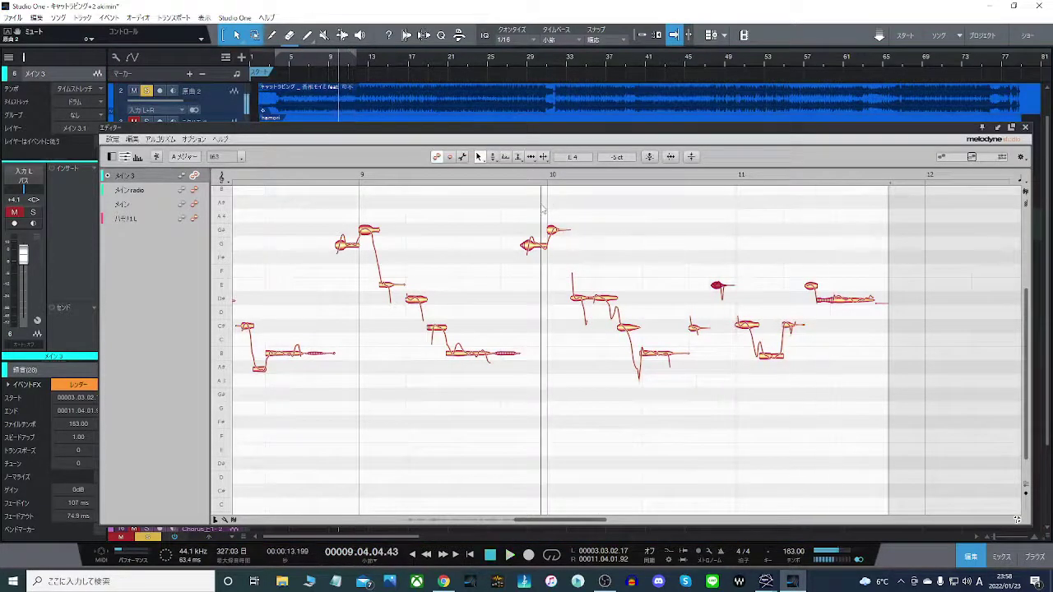
{"action": "left_click", "coordinate": [146, 91]}
{"action": "key", "text": "space"}
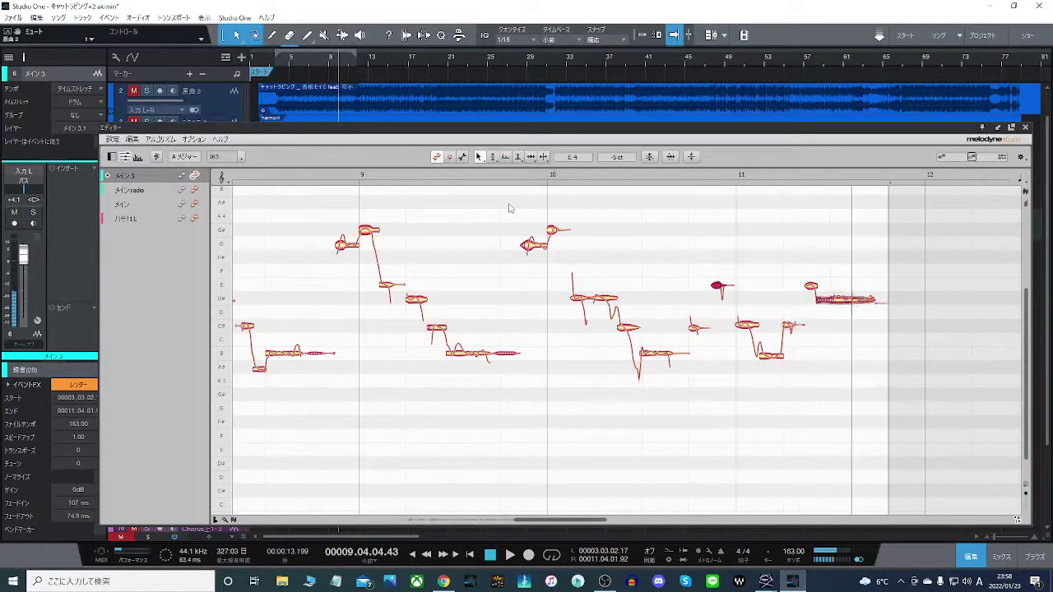
Split the first note of bar 11 in two and raise its front part to D4.
{"action": "double_click", "coordinate": [508, 208]}
{"action": "right_click", "coordinate": [751, 333]}
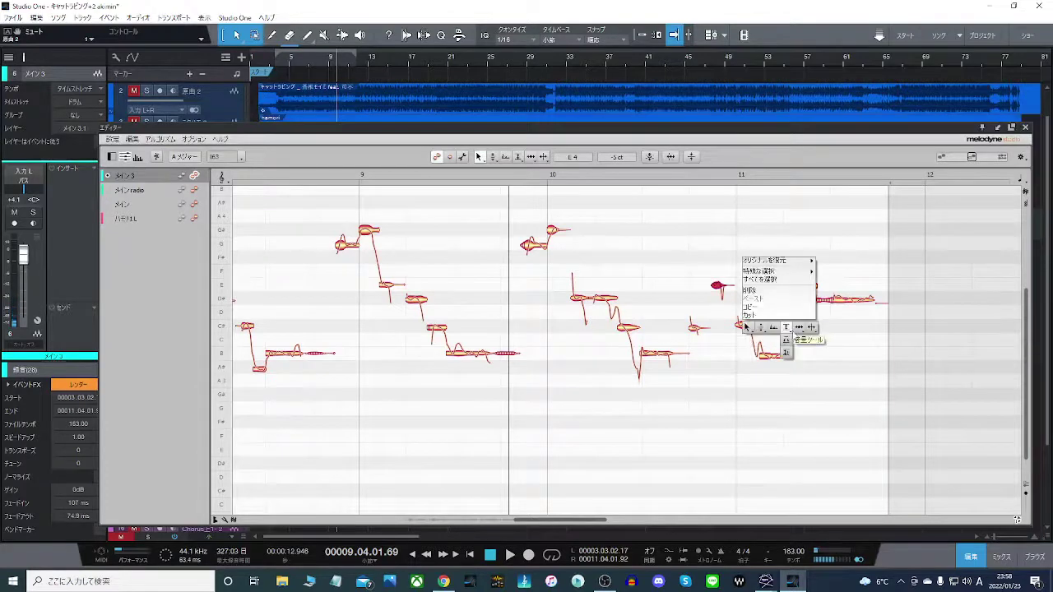
{"action": "left_click", "coordinate": [792, 328]}
{"action": "right_click", "coordinate": [743, 325]}
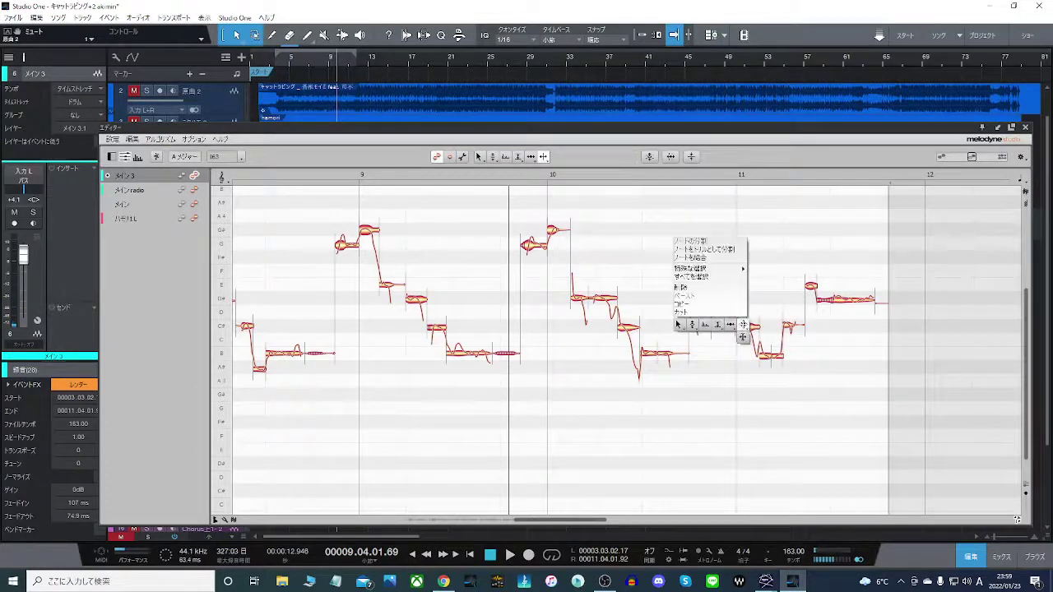
{"action": "left_click", "coordinate": [727, 300]}
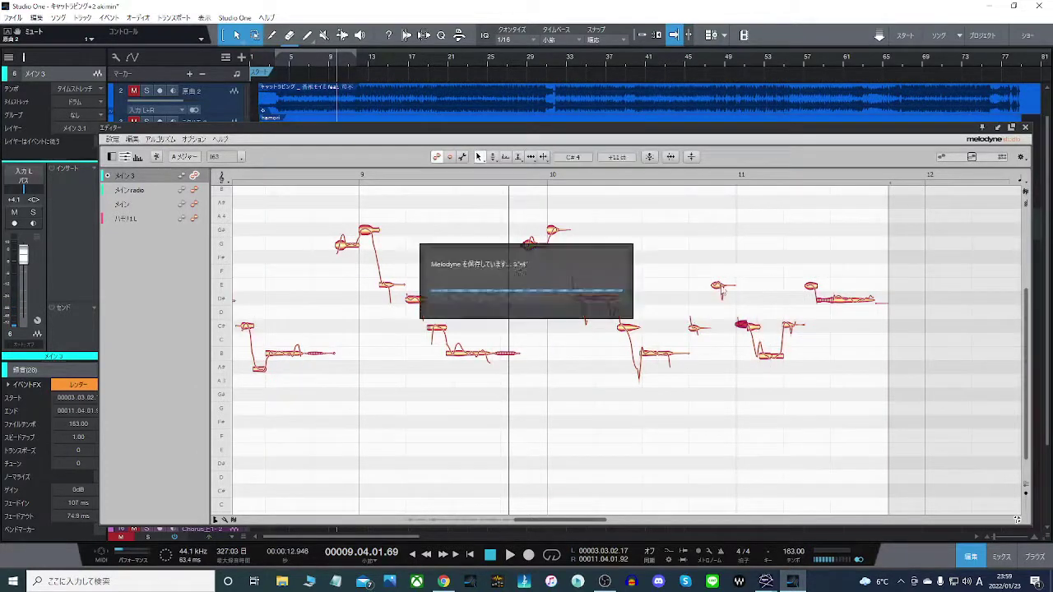
{"action": "left_click", "coordinate": [717, 286]}
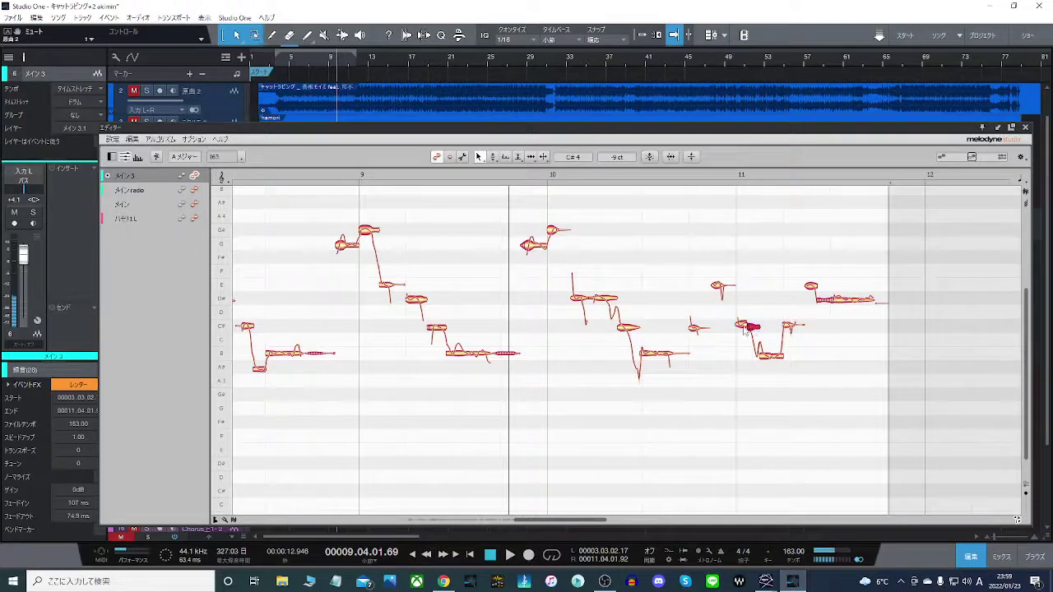
Replay the vocal from the start of bar 10 to check the split note at bar 11.
{"action": "left_click", "coordinate": [618, 204]}
{"action": "key", "text": "space"}
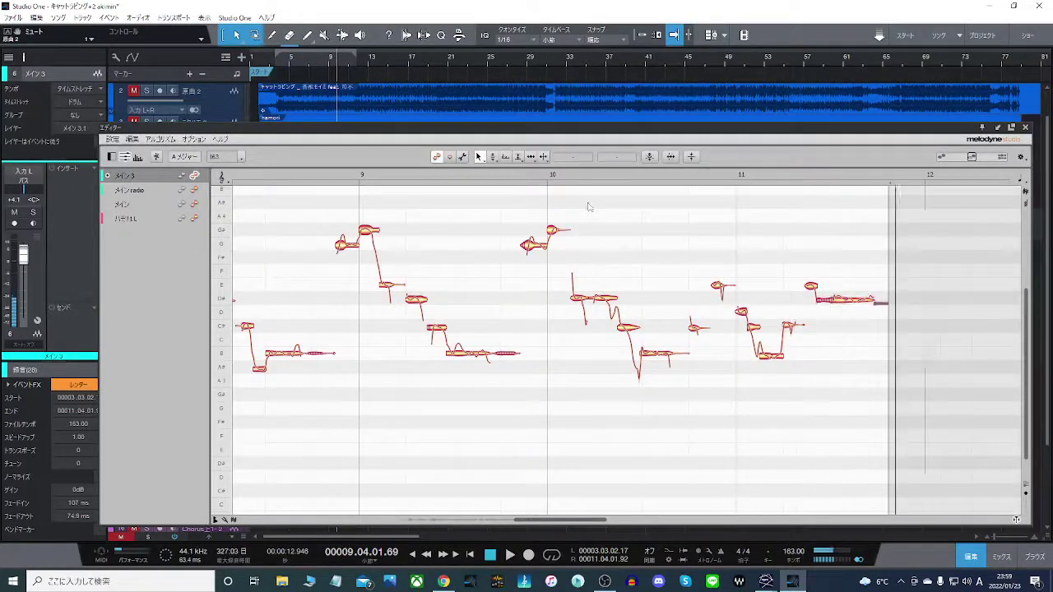
{"action": "left_click", "coordinate": [550, 206]}
{"action": "key", "text": "space"}
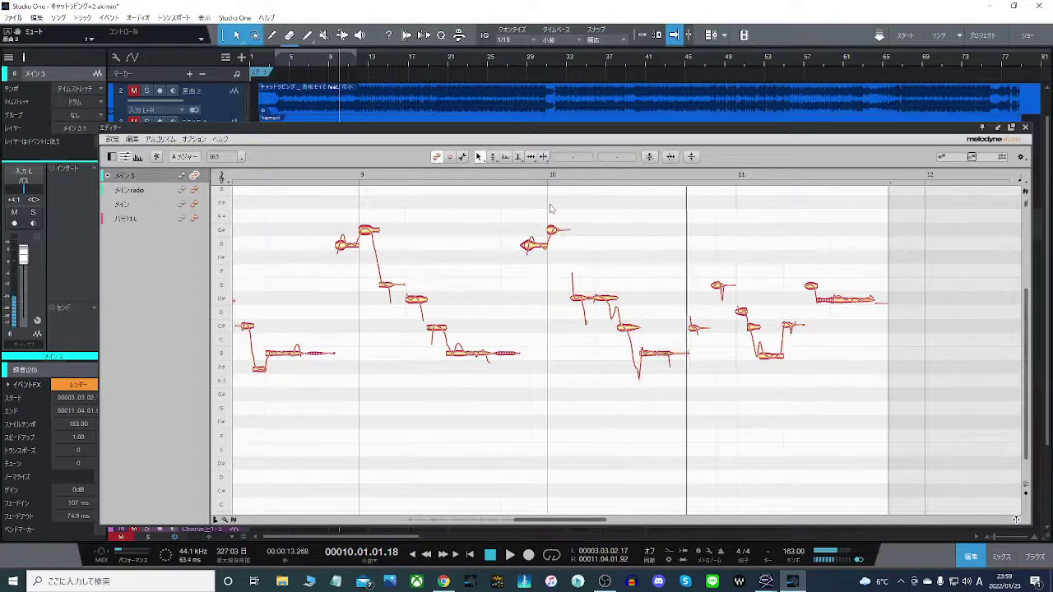
{"action": "key", "text": "space"}
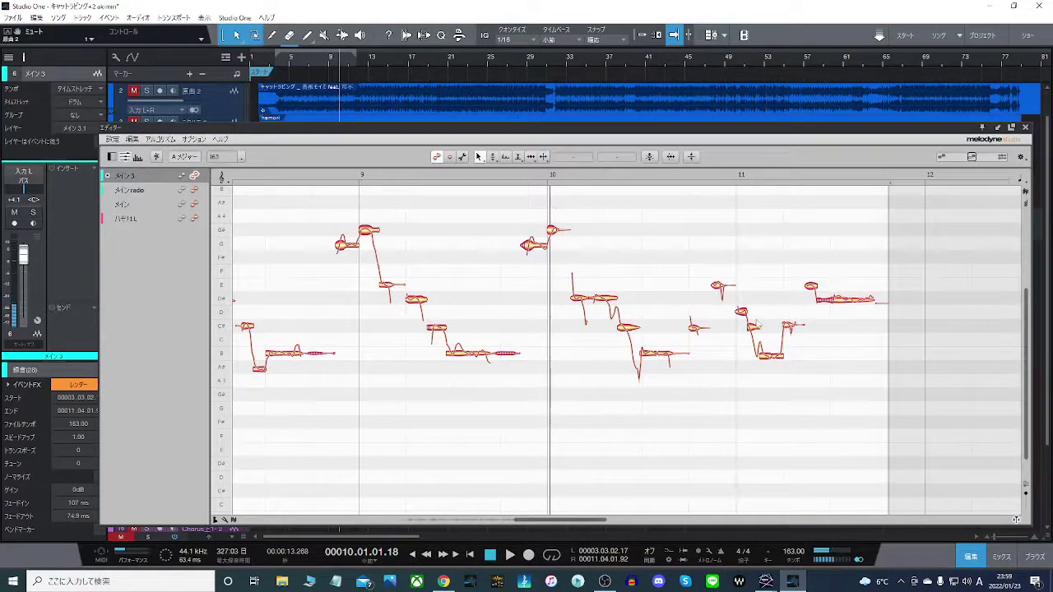
Raise the front part of bar 11's first note to D#4 at +3 ct and check it by playback.
{"action": "left_click_drag", "start_coordinate": [743, 319], "coordinate": [741, 302]}
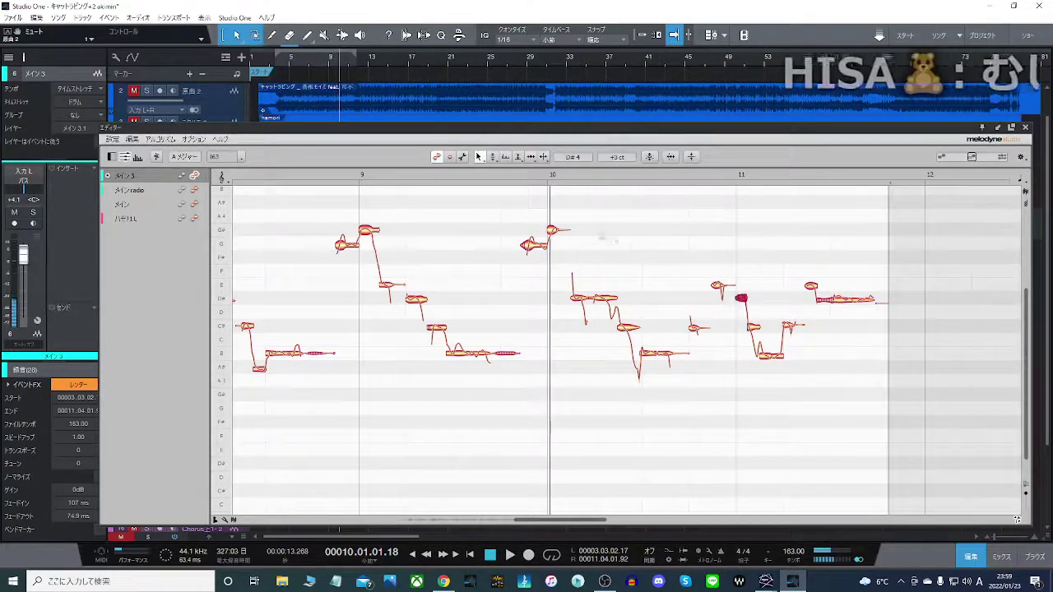
{"action": "key", "text": "space"}
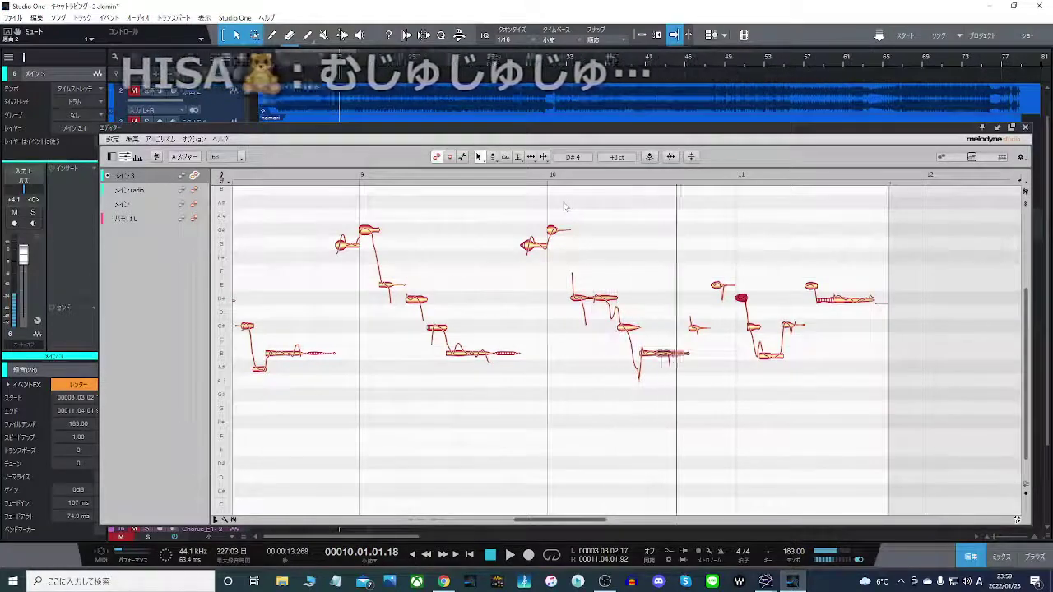
{"action": "left_click", "coordinate": [570, 217]}
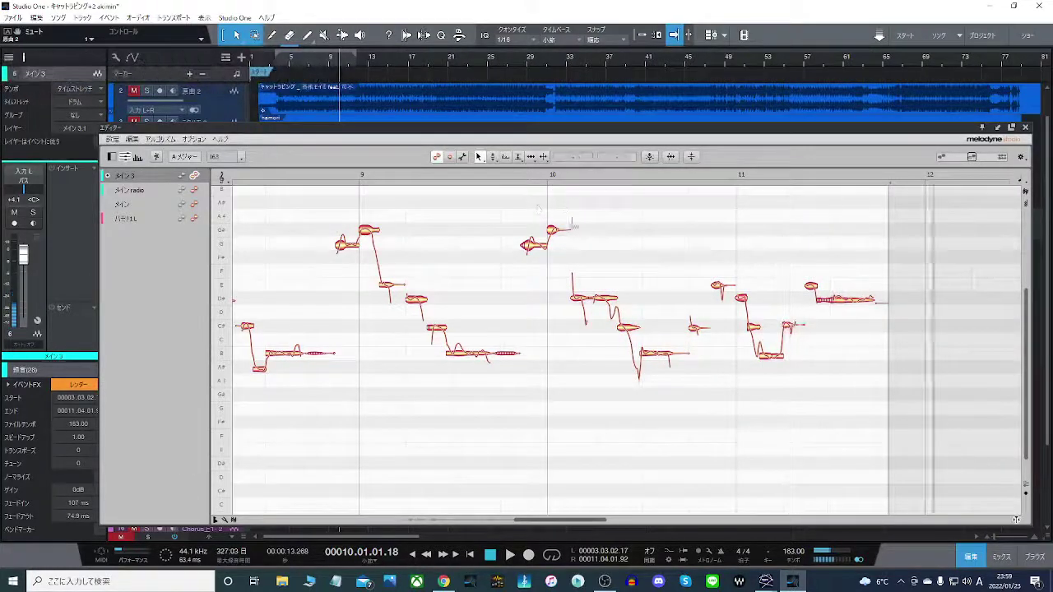
{"action": "left_click", "coordinate": [637, 252]}
Adjust the pitch modulation of the short D#4 note opening bar 11 and listen to the phrase from just before bar 10.
{"action": "right_click", "coordinate": [740, 300]}
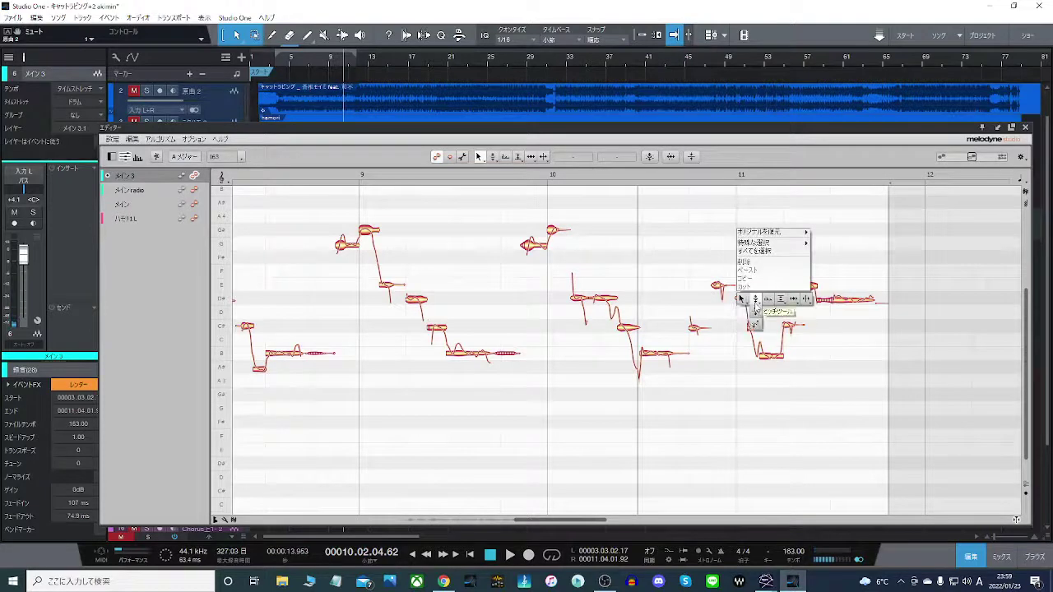
{"action": "left_click", "coordinate": [754, 300]}
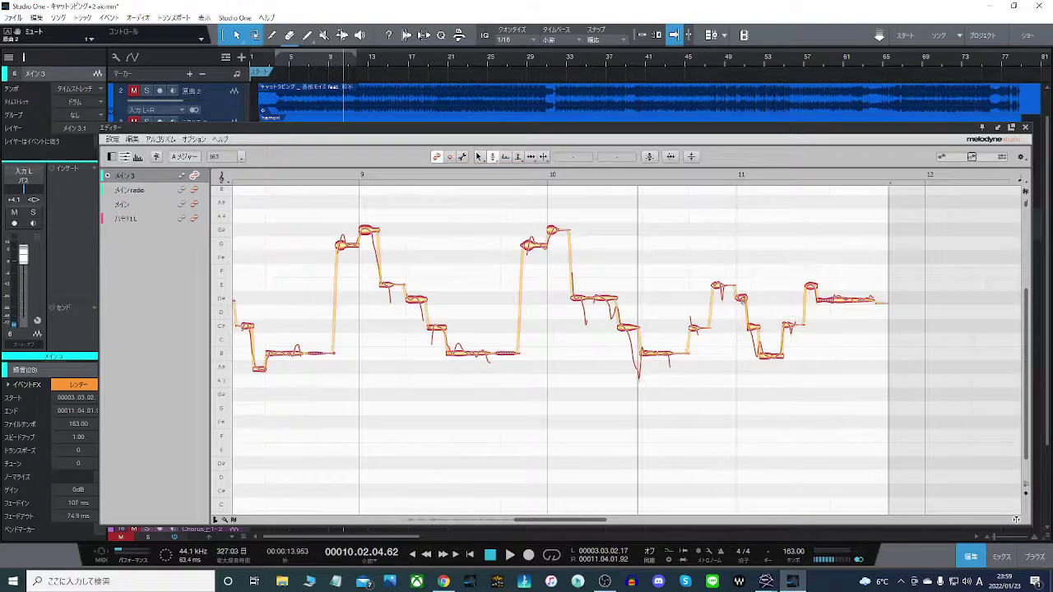
{"action": "left_click", "coordinate": [743, 298]}
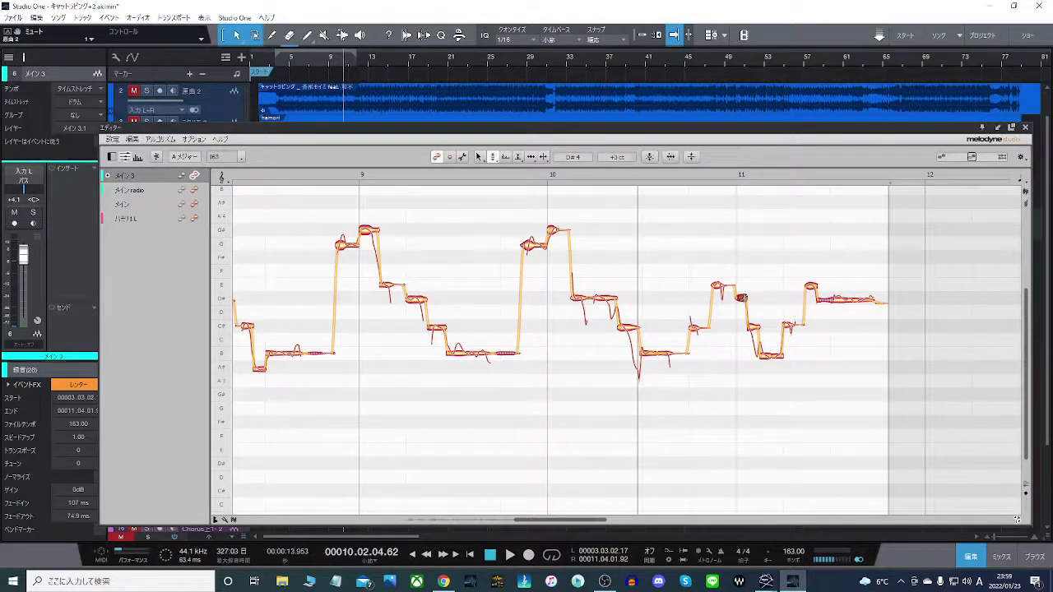
{"action": "right_click", "coordinate": [742, 298]}
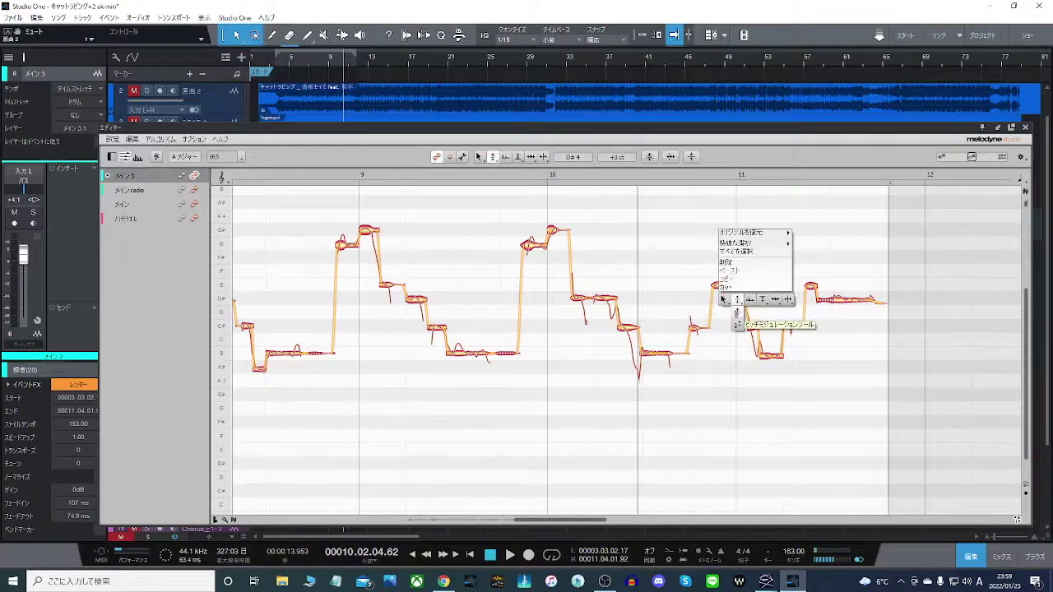
{"action": "left_click", "coordinate": [738, 314]}
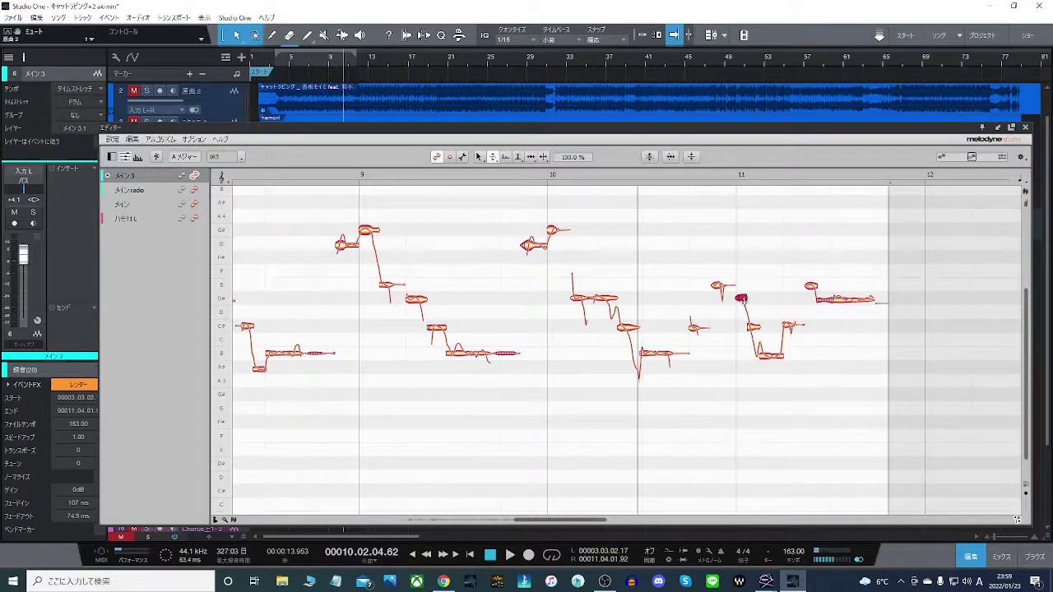
{"action": "double_click", "coordinate": [520, 178]}
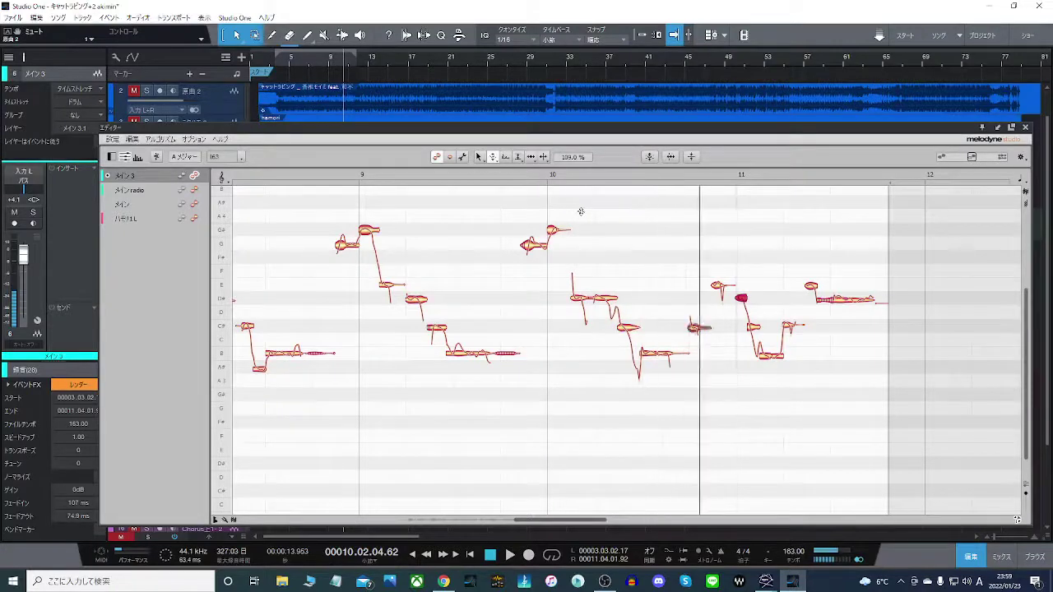
{"action": "left_click", "coordinate": [510, 177]}
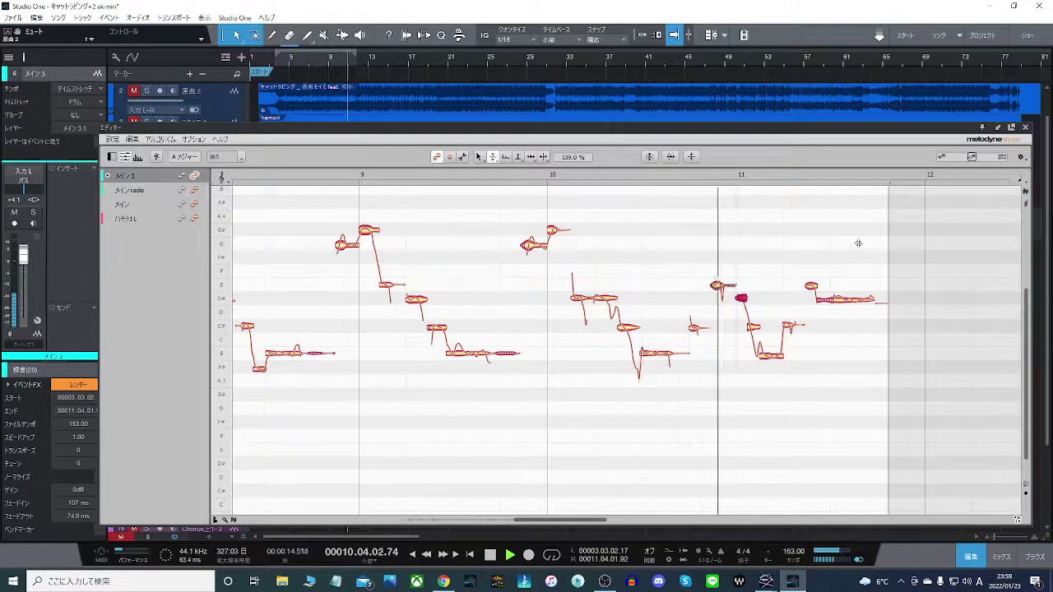
{"action": "right_click", "coordinate": [712, 249]}
{"action": "left_click", "coordinate": [719, 259]}
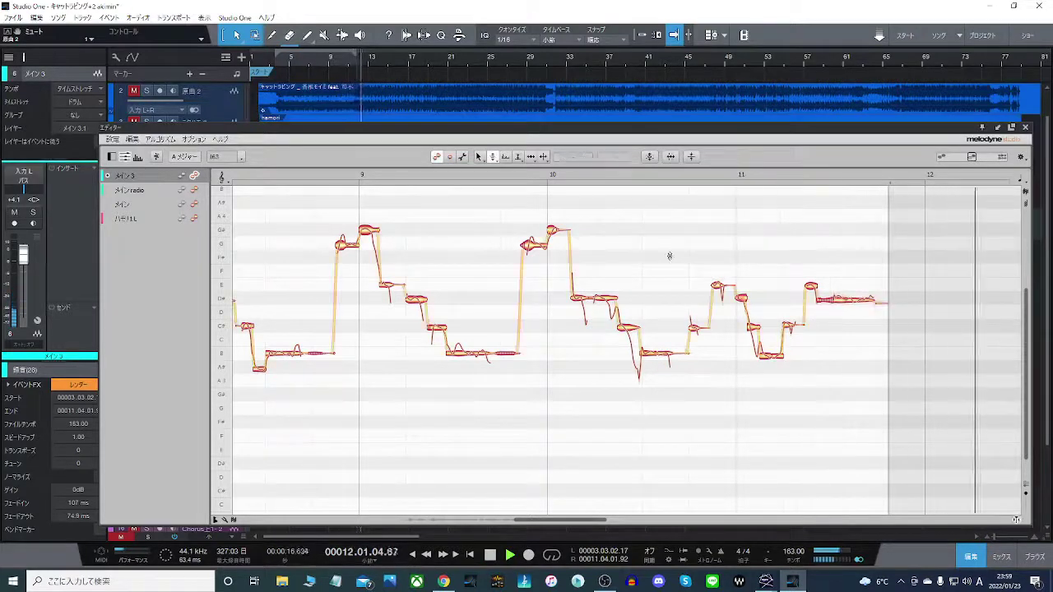
Close the Melodyne editor, loop the song from bar 10 to bar 15, and solo the 原曲 2 track.
{"action": "left_click", "coordinate": [1025, 127]}
{"action": "key", "text": "space"}
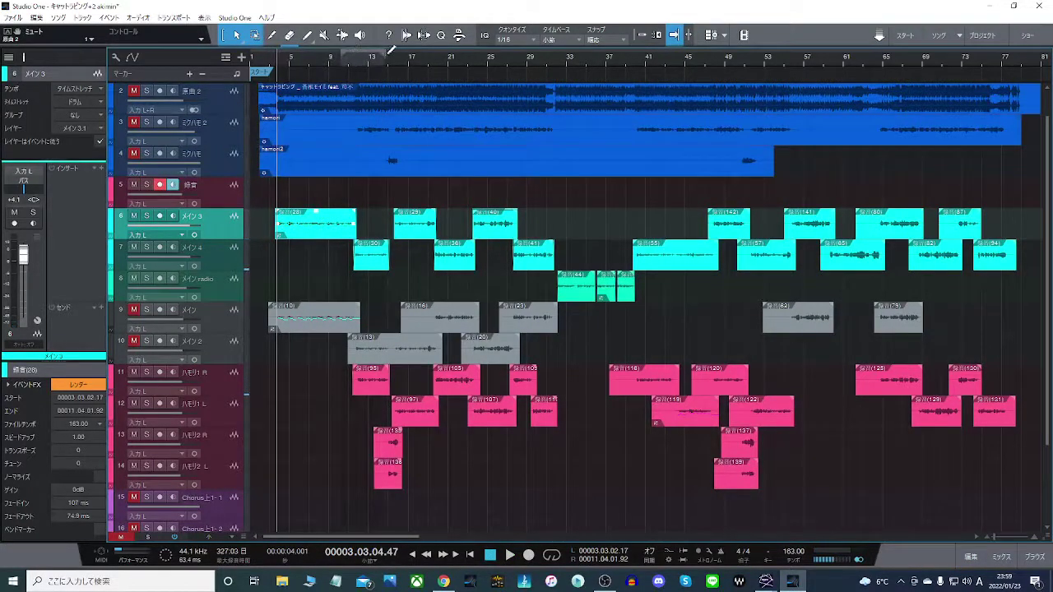
{"action": "left_click_drag", "start_coordinate": [341, 54], "coordinate": [394, 54]}
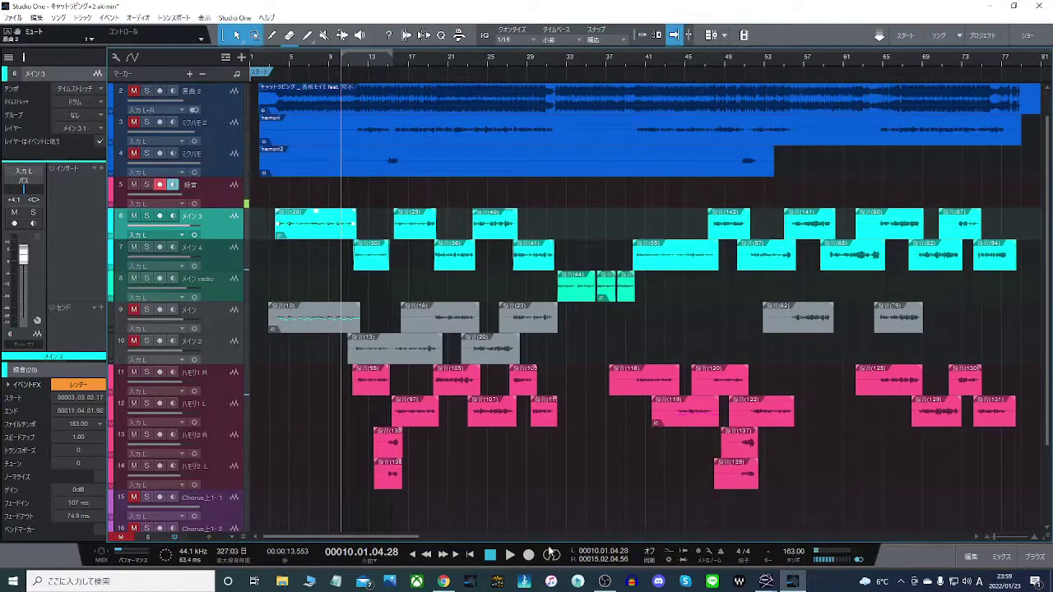
{"action": "left_click", "coordinate": [551, 555]}
{"action": "left_click", "coordinate": [148, 91]}
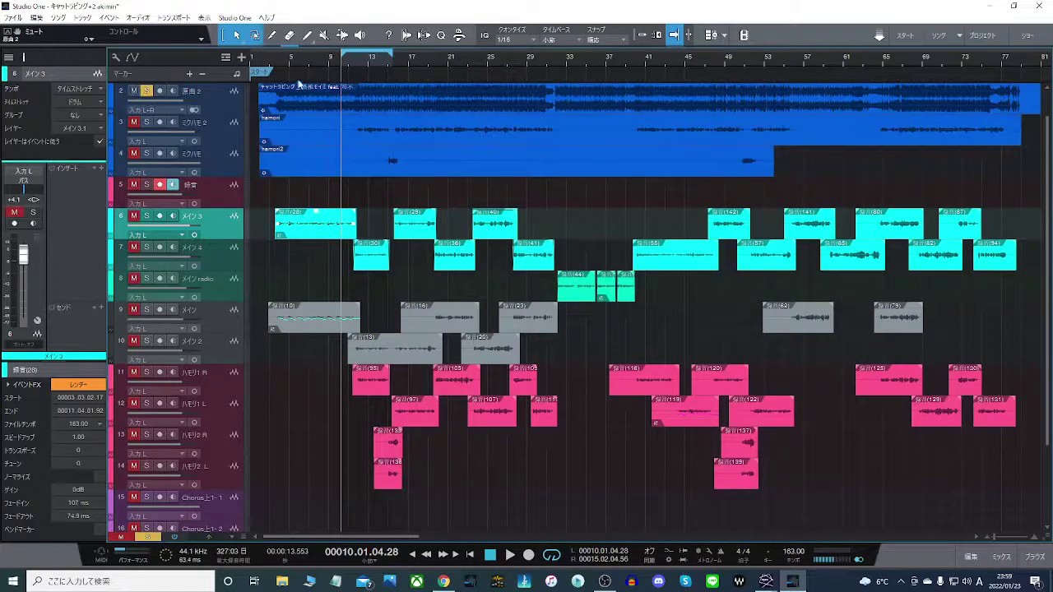
Open the メイン 4 event starting at bar 11 in Melodyne and turn off the solo on 原曲 2 to hear the vocal.
{"action": "right_click", "coordinate": [372, 267]}
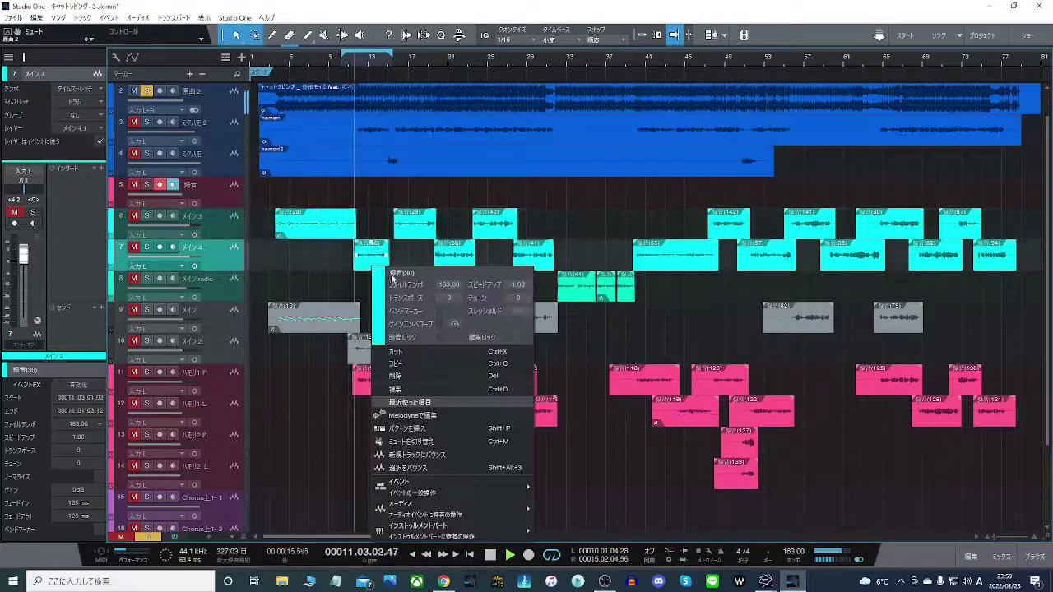
{"action": "left_click", "coordinate": [440, 414]}
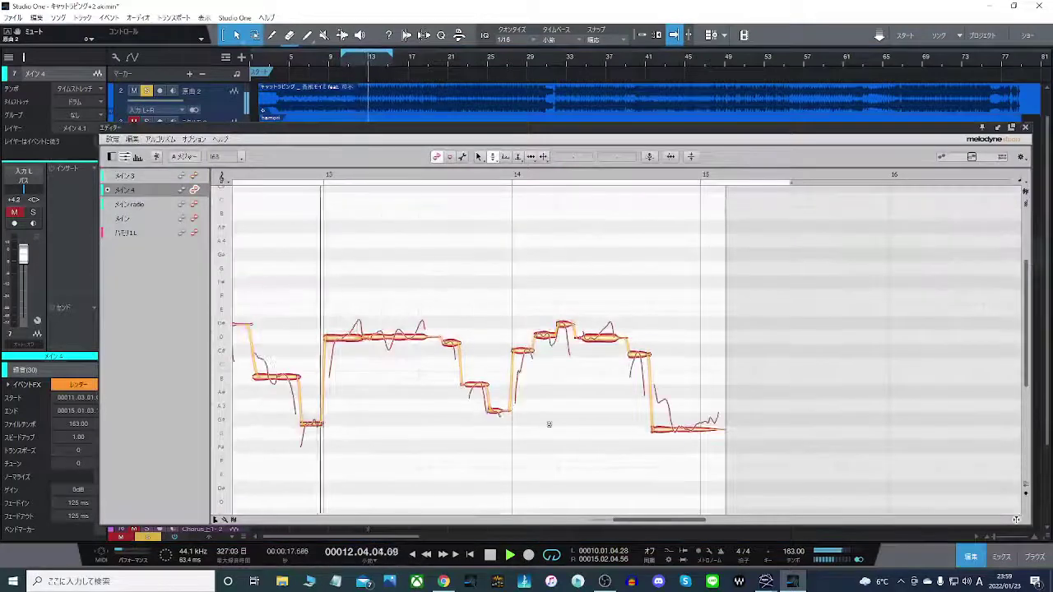
{"action": "left_click_drag", "start_coordinate": [656, 522], "coordinate": [625, 523]}
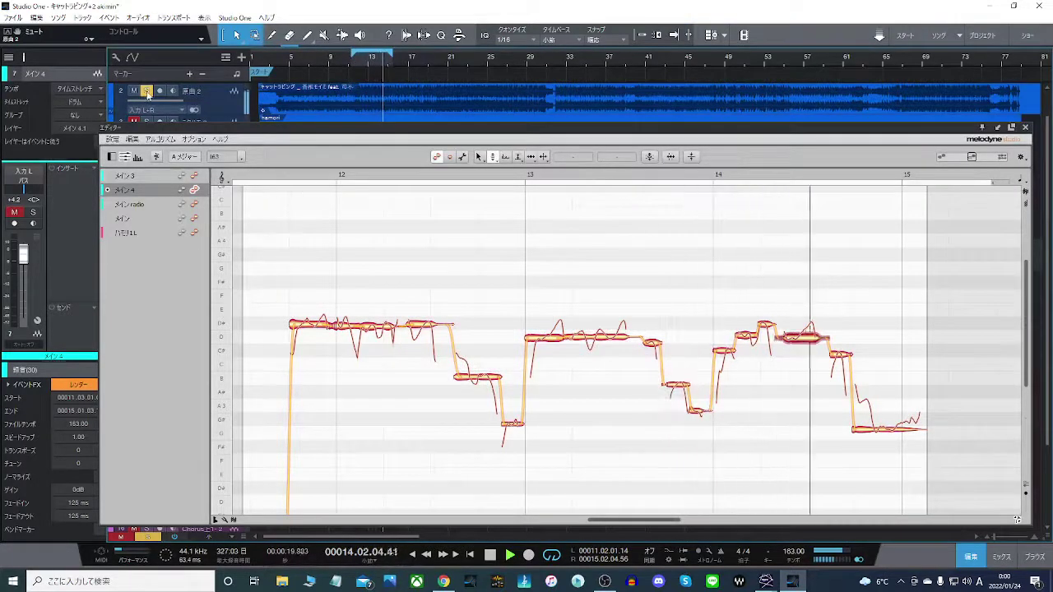
{"action": "left_click", "coordinate": [134, 91]}
{"action": "left_click", "coordinate": [146, 90]}
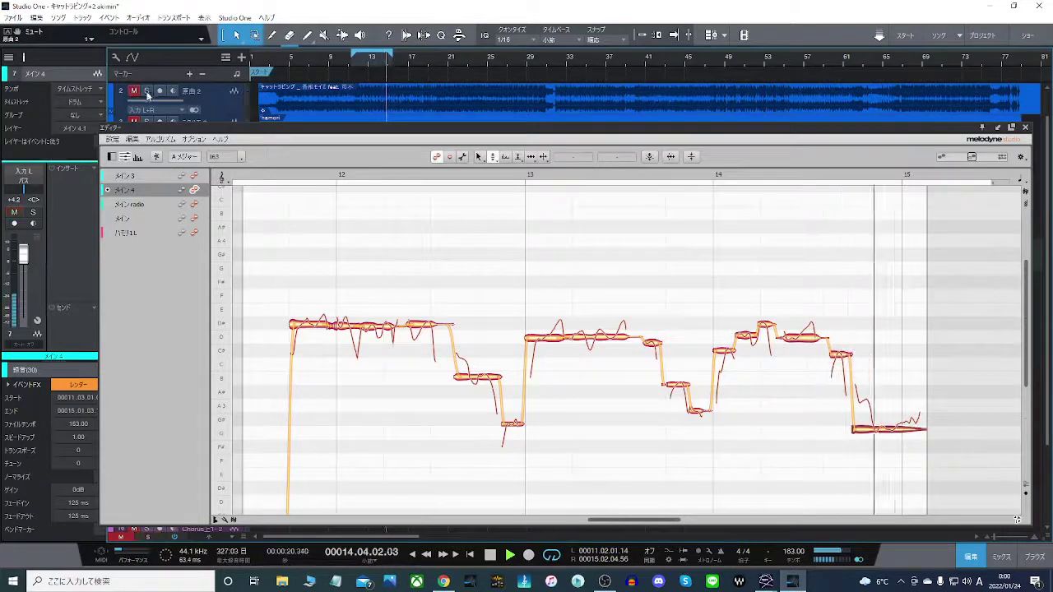
Retune the last note of bar 13 to G#3 at 0 ct and the last note of bar 12 to -19 ct, checking by playback.
{"action": "right_click", "coordinate": [287, 196]}
{"action": "left_click", "coordinate": [284, 220]}
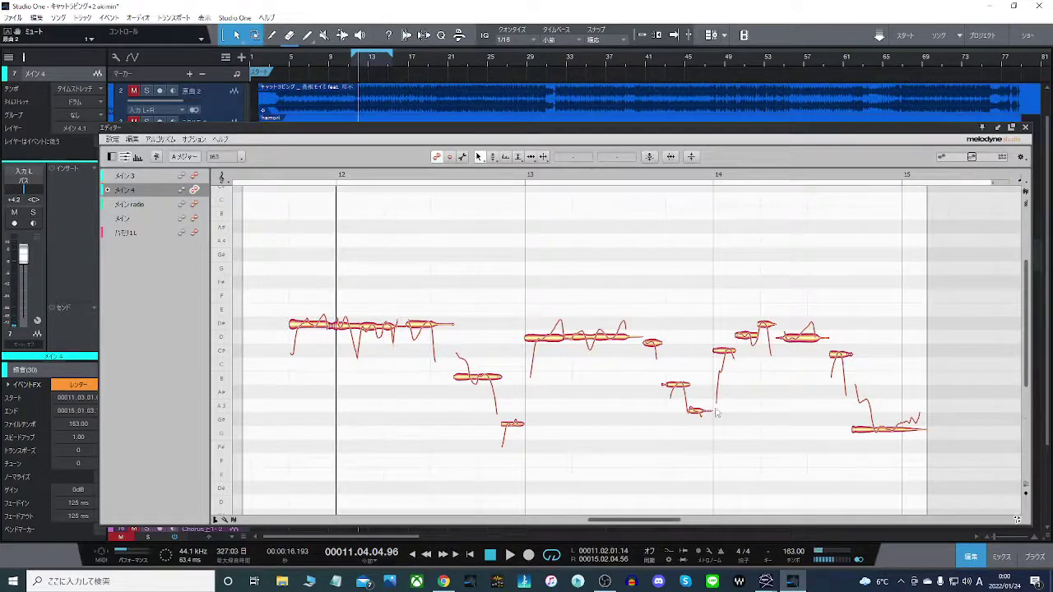
{"action": "left_click_drag", "start_coordinate": [701, 414], "coordinate": [699, 420]}
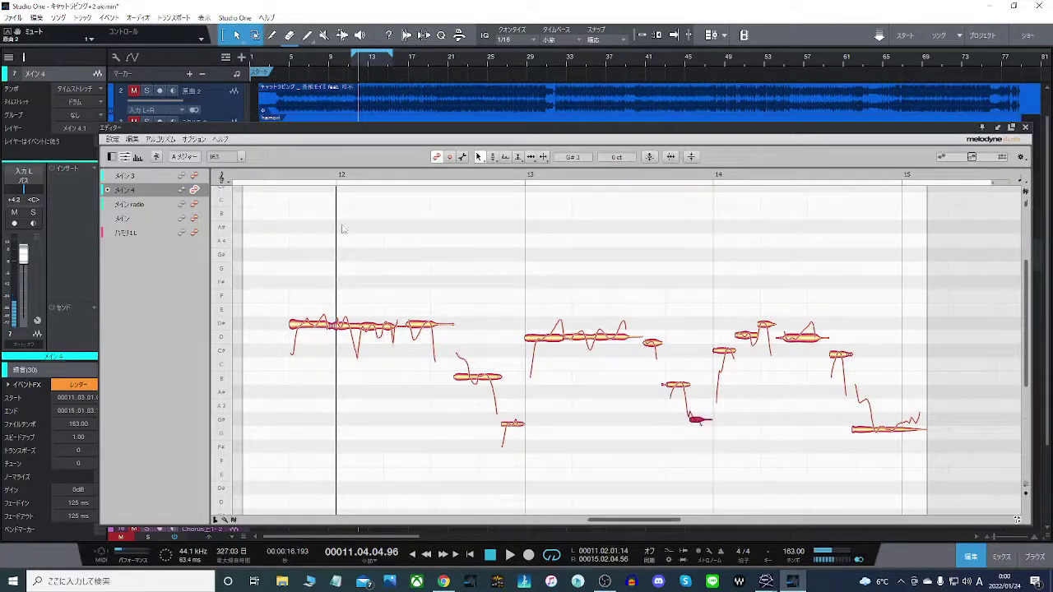
{"action": "key", "text": "space"}
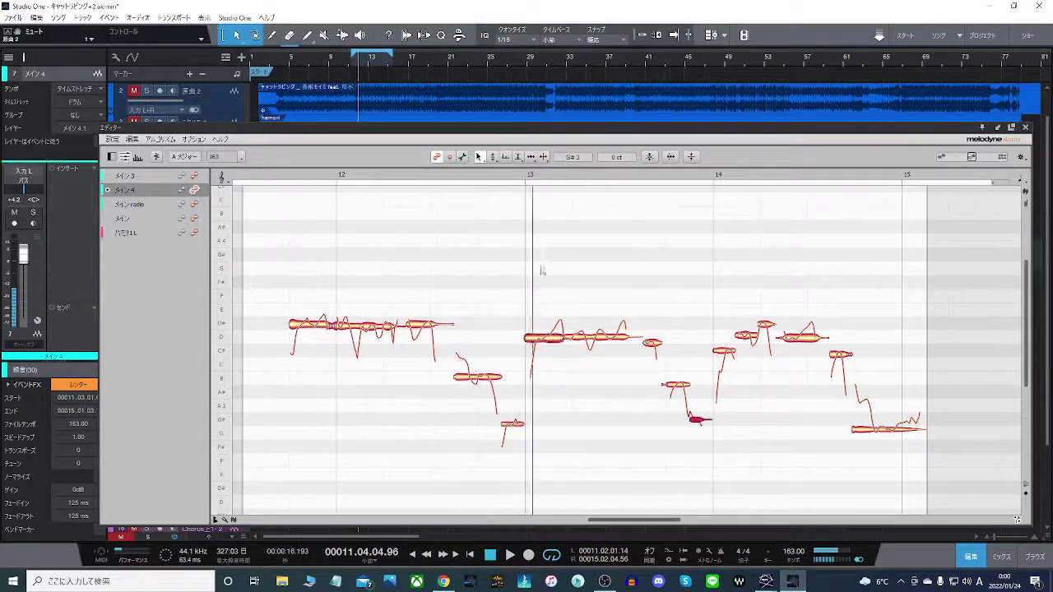
{"action": "left_click", "coordinate": [512, 422]}
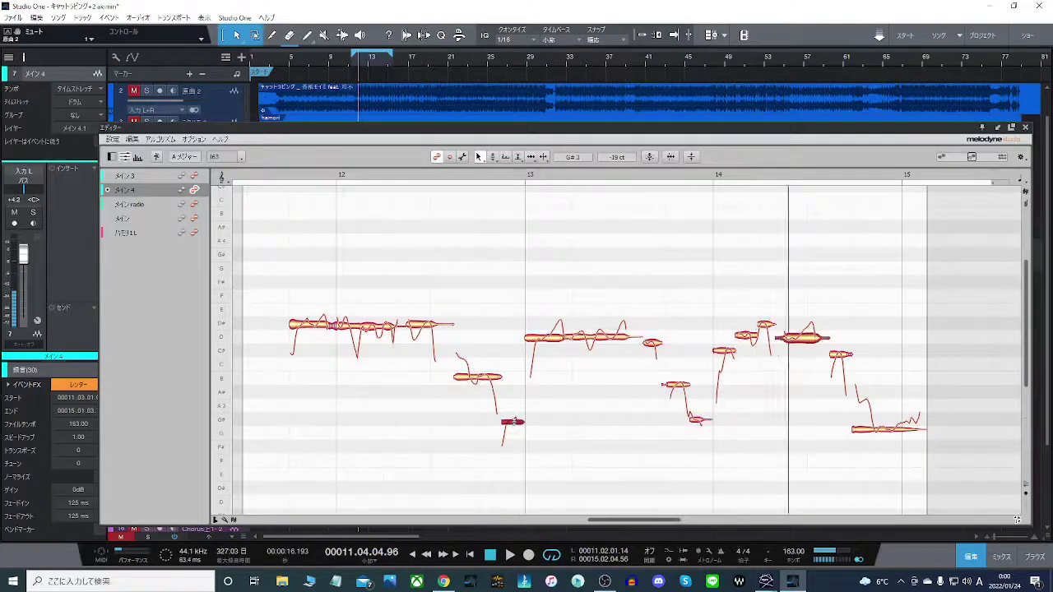
{"action": "key", "text": "space"}
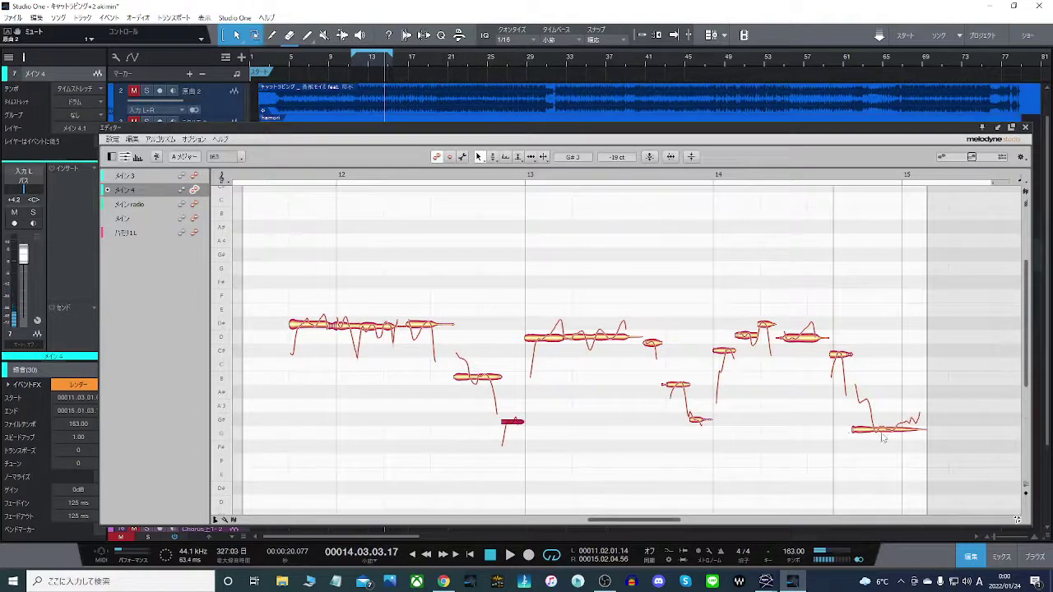
Raise the long final note of the phrase before bar 15 to G#3 at -11 ct and split it into shorter notes.
{"action": "left_click_drag", "start_coordinate": [883, 437], "coordinate": [882, 422]}
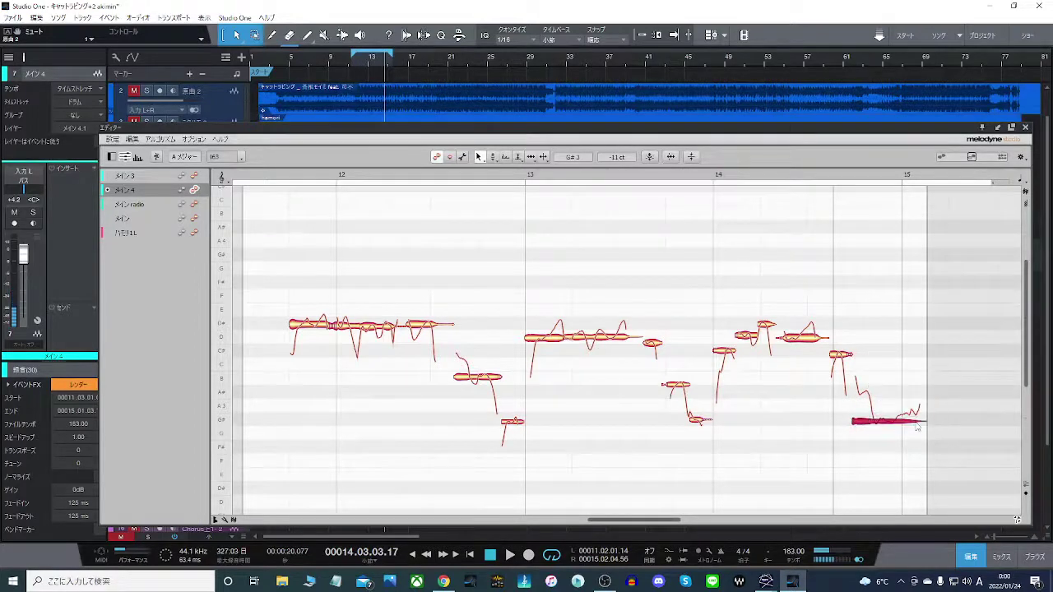
{"action": "right_click", "coordinate": [882, 419]}
{"action": "left_click", "coordinate": [945, 420]}
{"action": "double_click", "coordinate": [874, 421]}
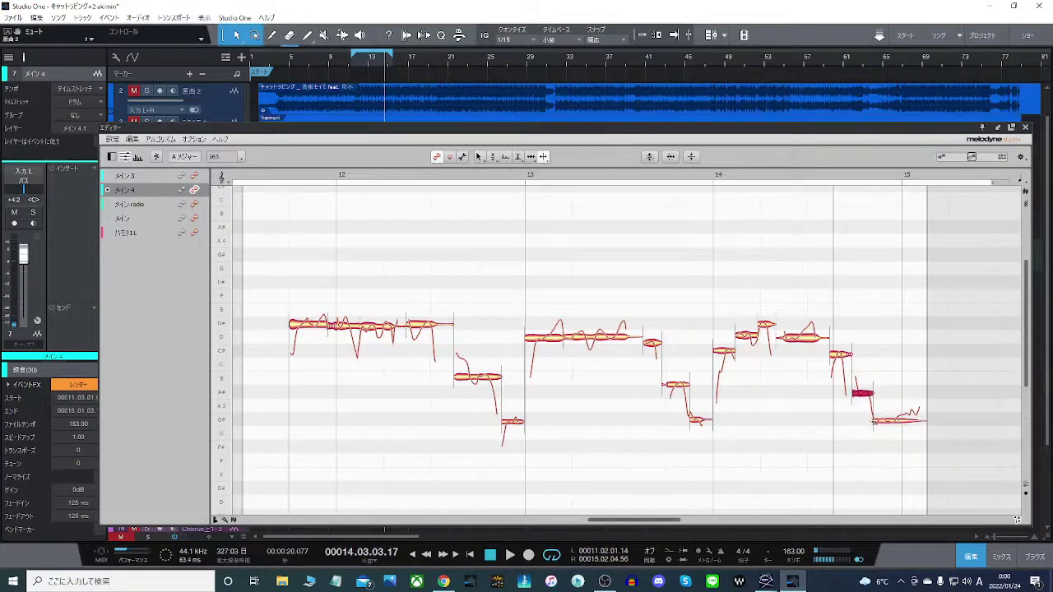
{"action": "left_click", "coordinate": [897, 422]}
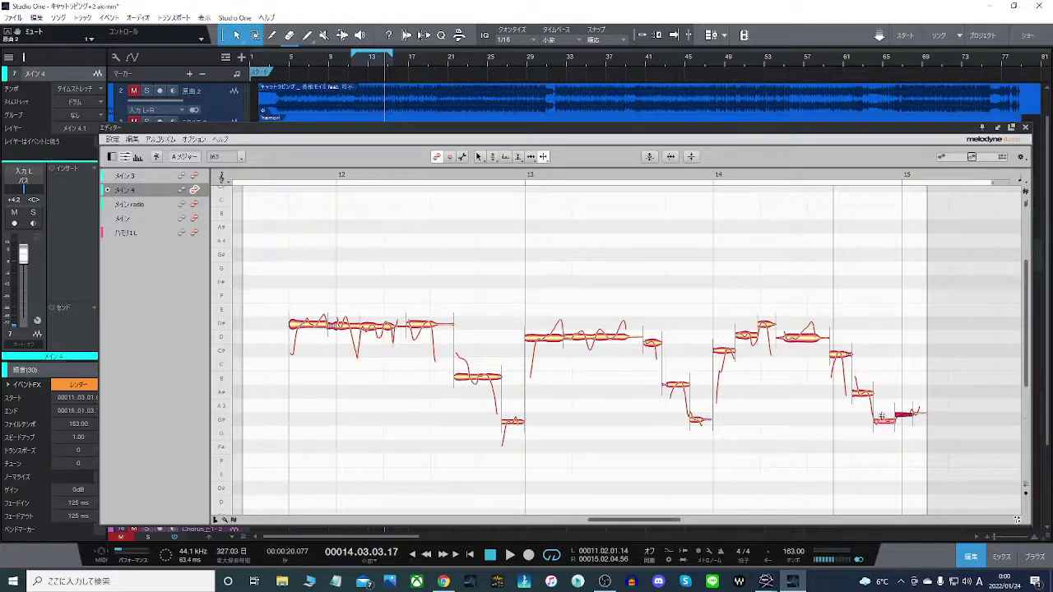
Split the B3 note near the end of bar 12 into three shorter notes, separating its higher opening part.
{"action": "left_click", "coordinate": [474, 380]}
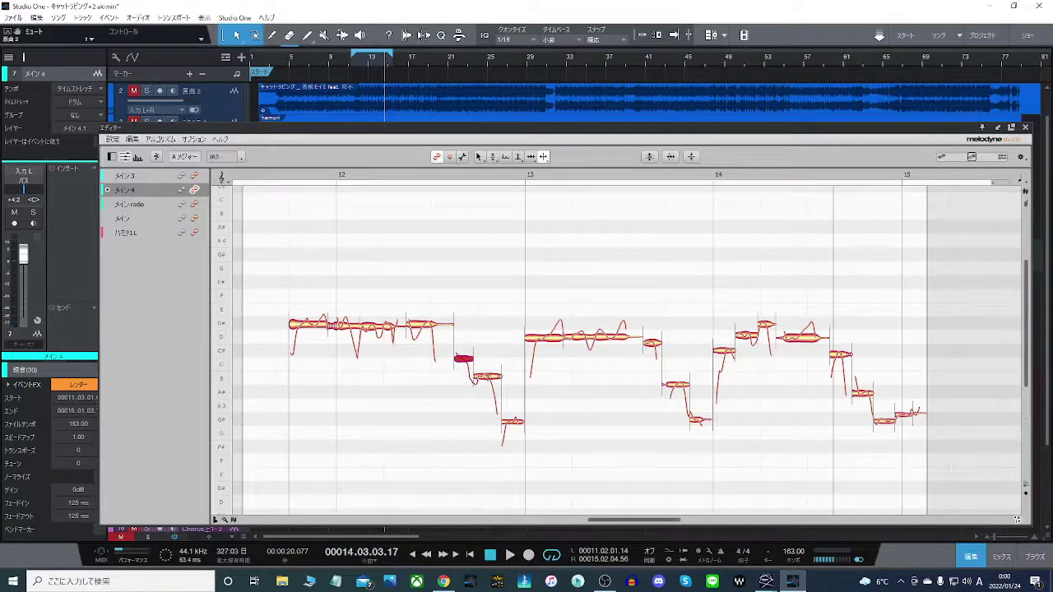
{"action": "left_click", "coordinate": [492, 377]}
{"action": "right_click", "coordinate": [460, 358]}
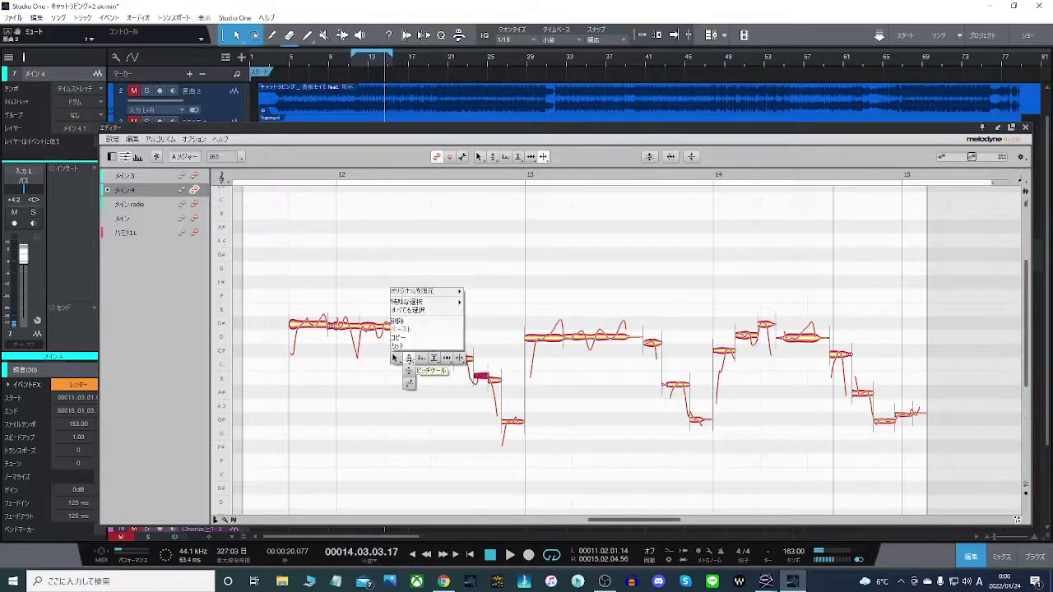
{"action": "left_click", "coordinate": [396, 357]}
Split the long D4 note at the start of bar 13 into shorter notes wherever its pitch changes.
{"action": "right_click", "coordinate": [544, 360]}
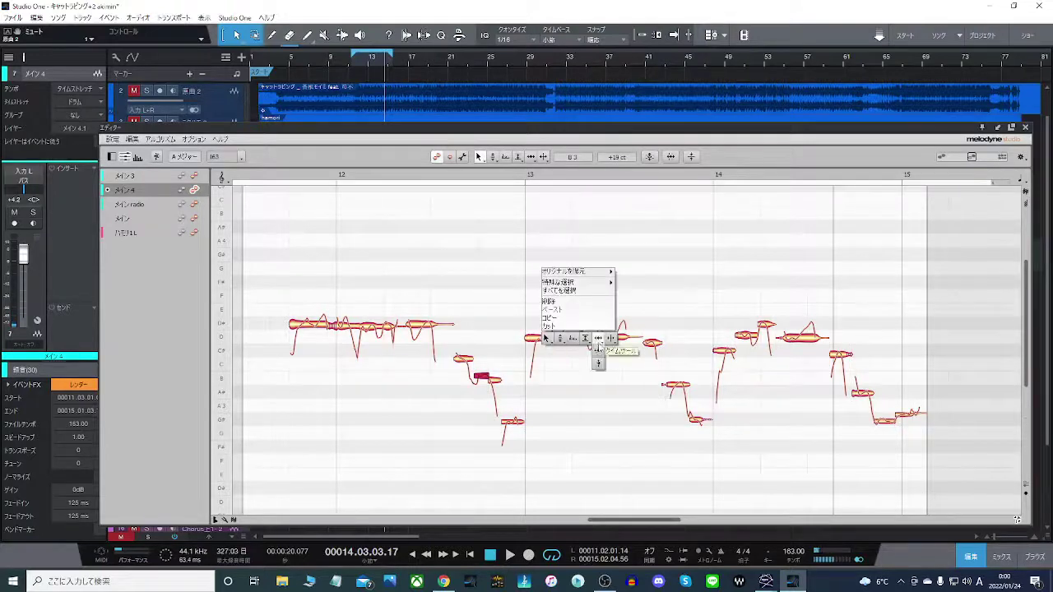
{"action": "left_click", "coordinate": [589, 344]}
{"action": "left_click", "coordinate": [544, 339]}
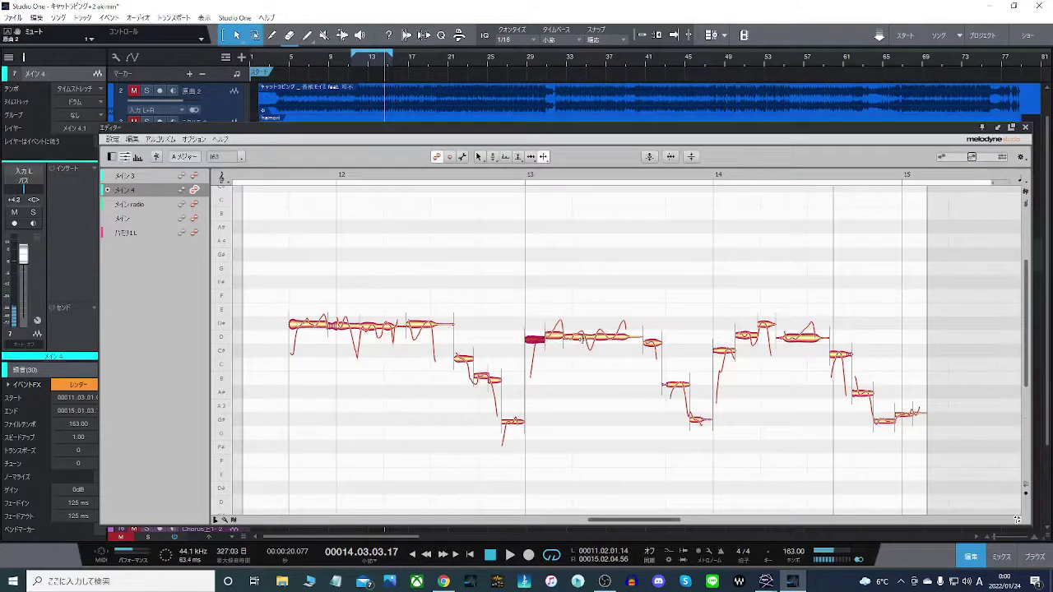
{"action": "double_click", "coordinate": [586, 339]}
{"action": "double_click", "coordinate": [602, 337]}
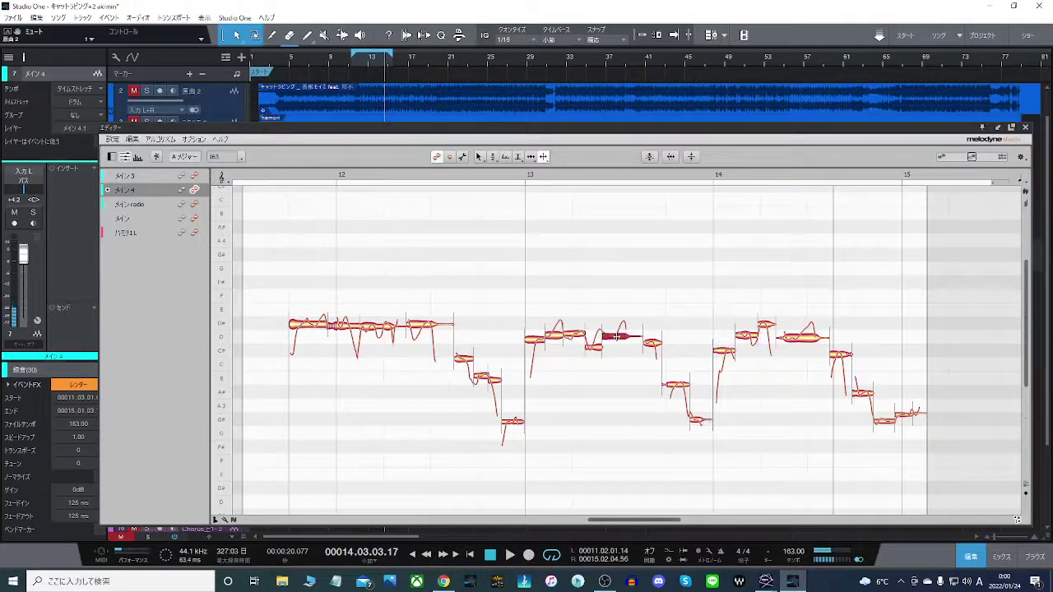
{"action": "left_click", "coordinate": [616, 336]}
Split the D4 note in the middle of bar 14 in two and raise its second half to D#4.
{"action": "double_click", "coordinate": [800, 338]}
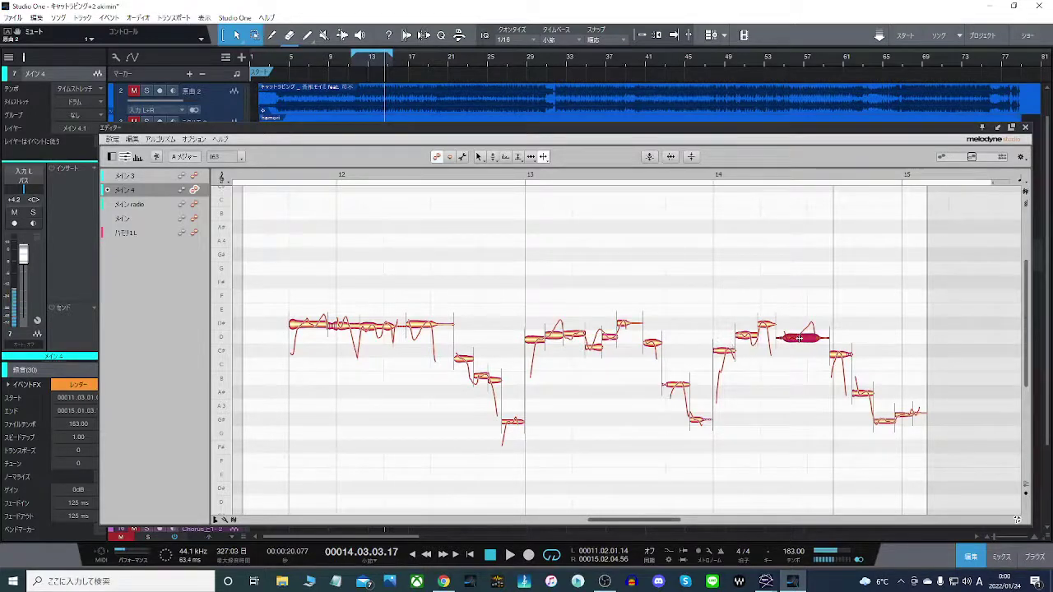
{"action": "right_click", "coordinate": [812, 329]}
{"action": "left_click", "coordinate": [749, 340]}
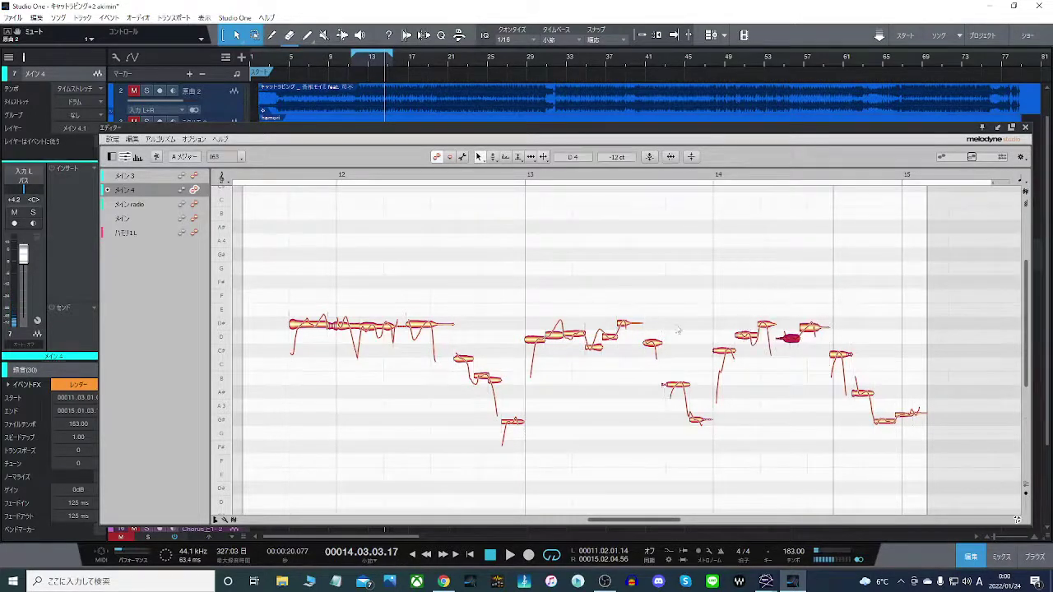
{"action": "left_click_drag", "start_coordinate": [611, 311], "coordinate": [813, 329]}
{"action": "left_click", "coordinate": [763, 298]}
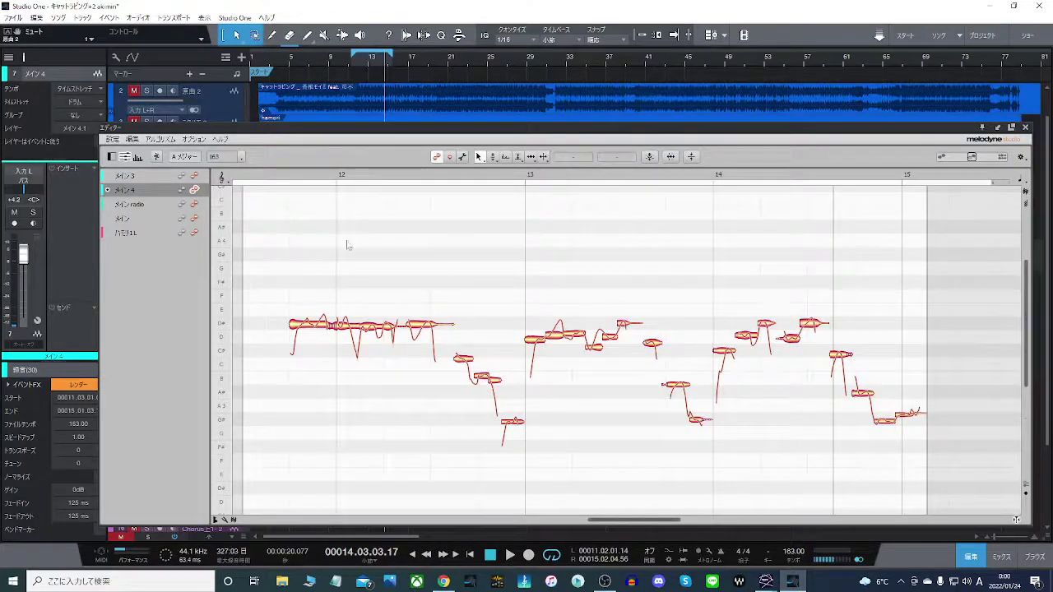
Play back the phrase and raise the short D4 note in the middle of bar 13 to D#4 at -3 ct.
{"action": "double_click", "coordinate": [286, 212]}
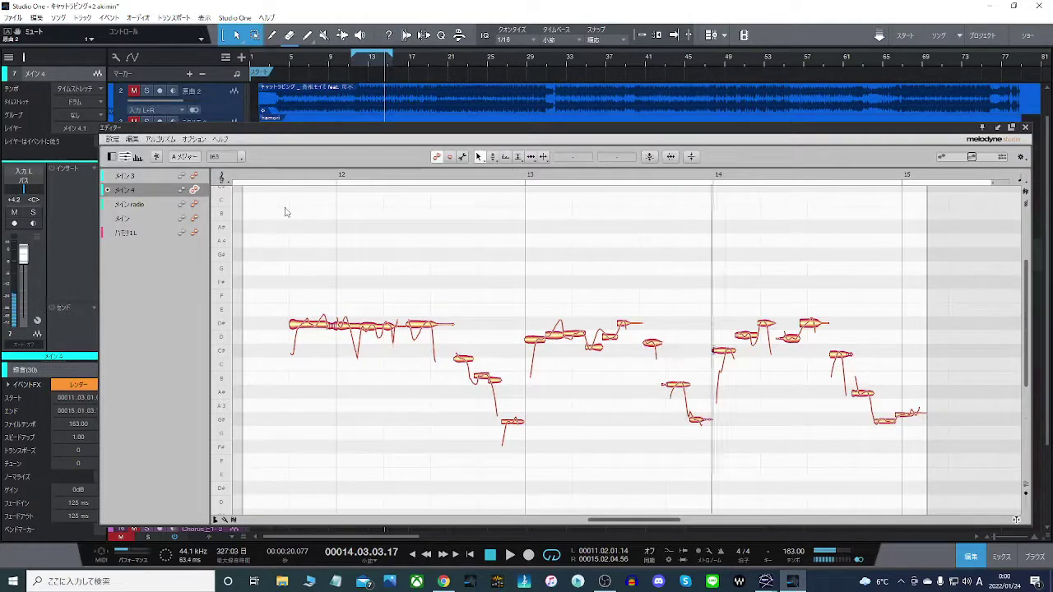
{"action": "key", "text": "space"}
{"action": "left_click_drag", "start_coordinate": [611, 338], "coordinate": [614, 326]}
{"action": "key", "text": "space"}
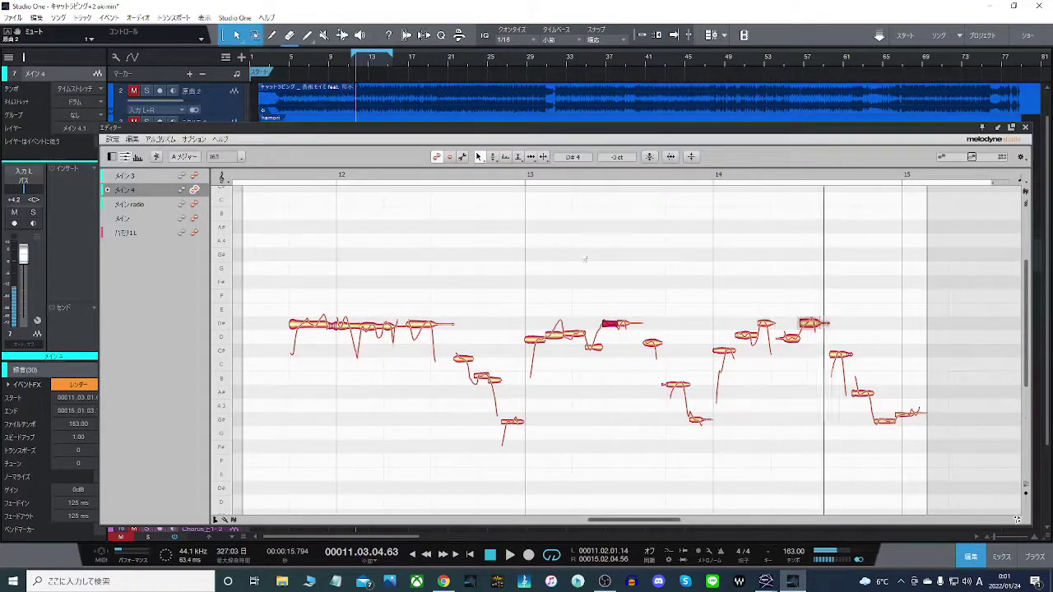
{"action": "left_click", "coordinate": [620, 262]}
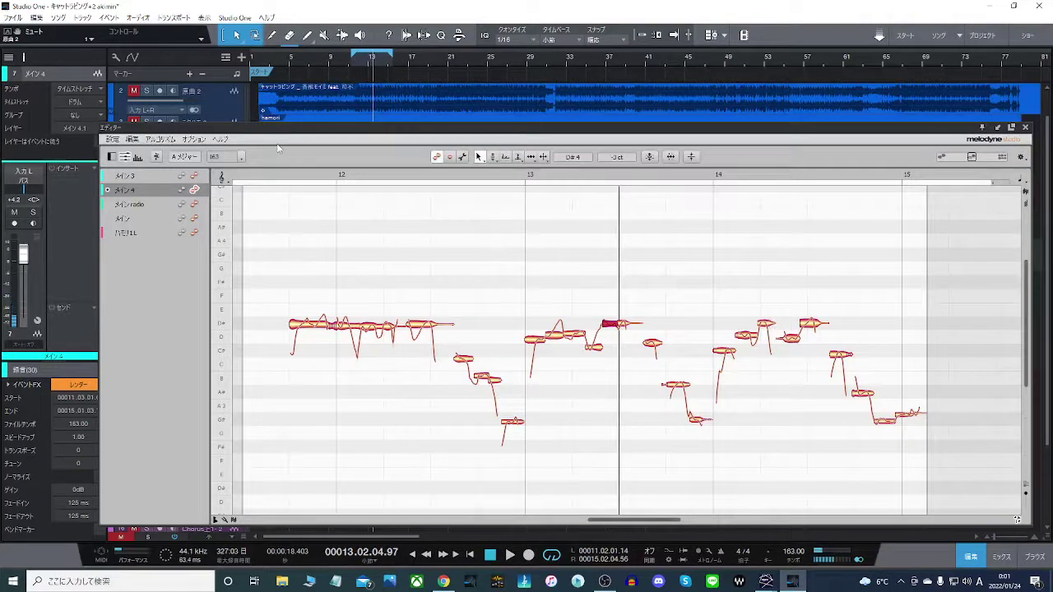
Solo the 原曲 2 track and play the loop to compare the phrase with the original song.
{"action": "left_click", "coordinate": [146, 91]}
{"action": "key", "text": "space"}
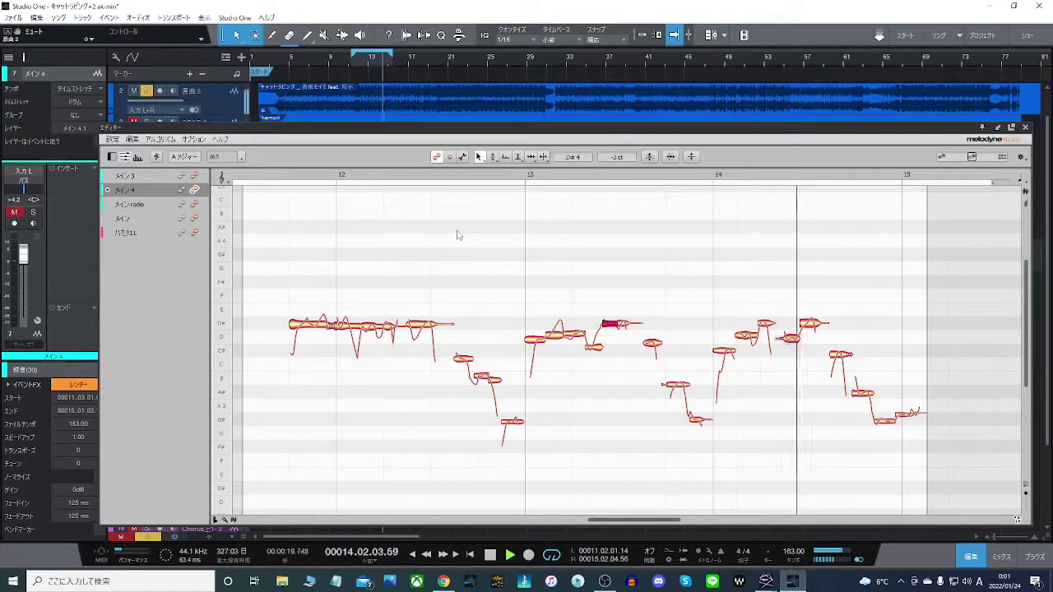
{"action": "key", "text": "space"}
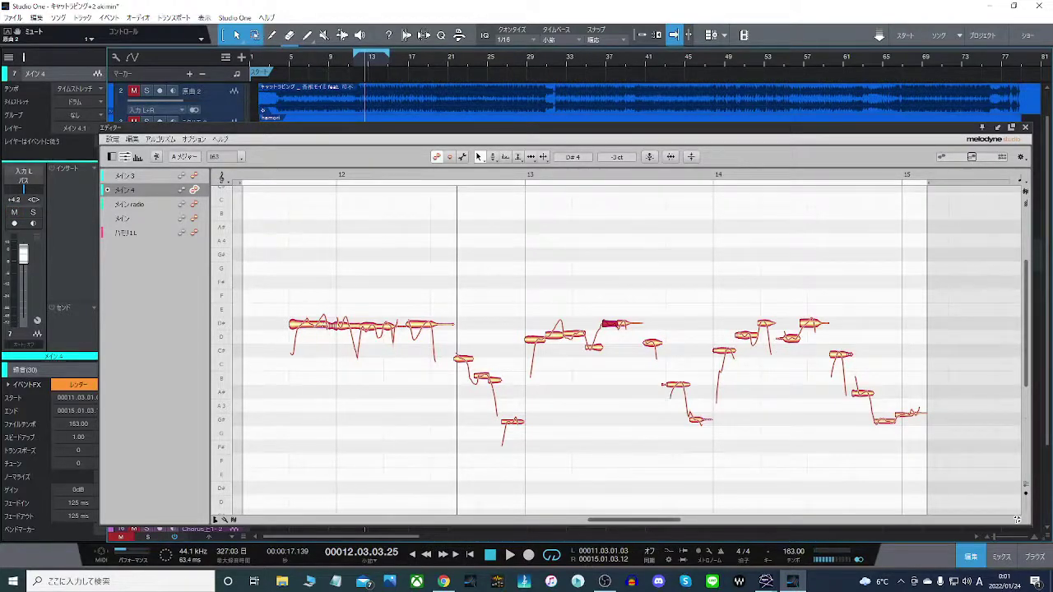
Split the D#4 note in the middle of bar 12, the phrase's opening note, and the second note of bar 13 into shorter notes.
{"action": "right_click", "coordinate": [428, 329]}
{"action": "left_click", "coordinate": [490, 323]}
{"action": "left_click", "coordinate": [418, 327]}
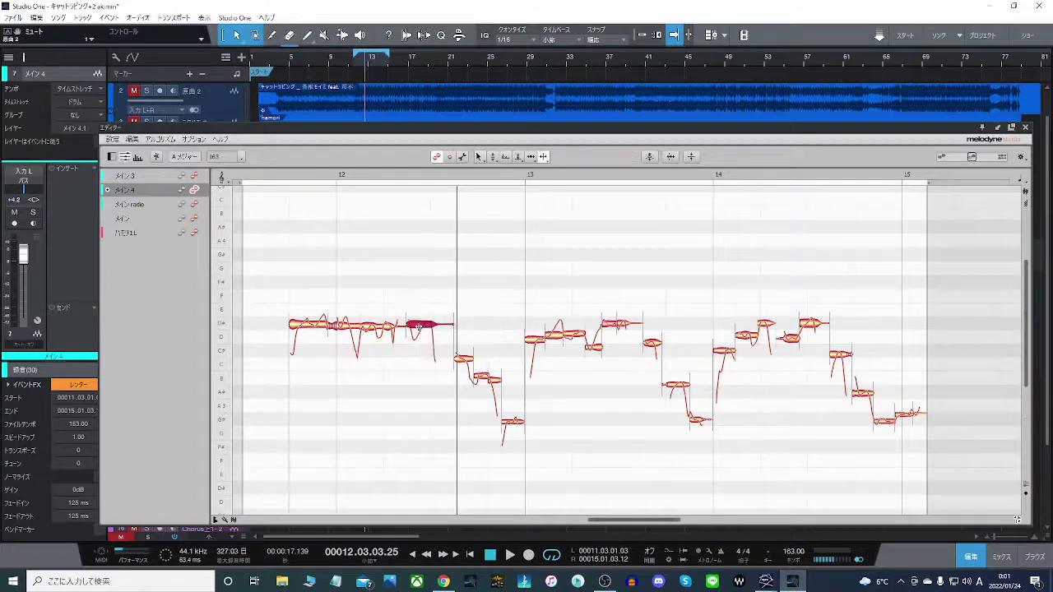
{"action": "right_click", "coordinate": [420, 327]}
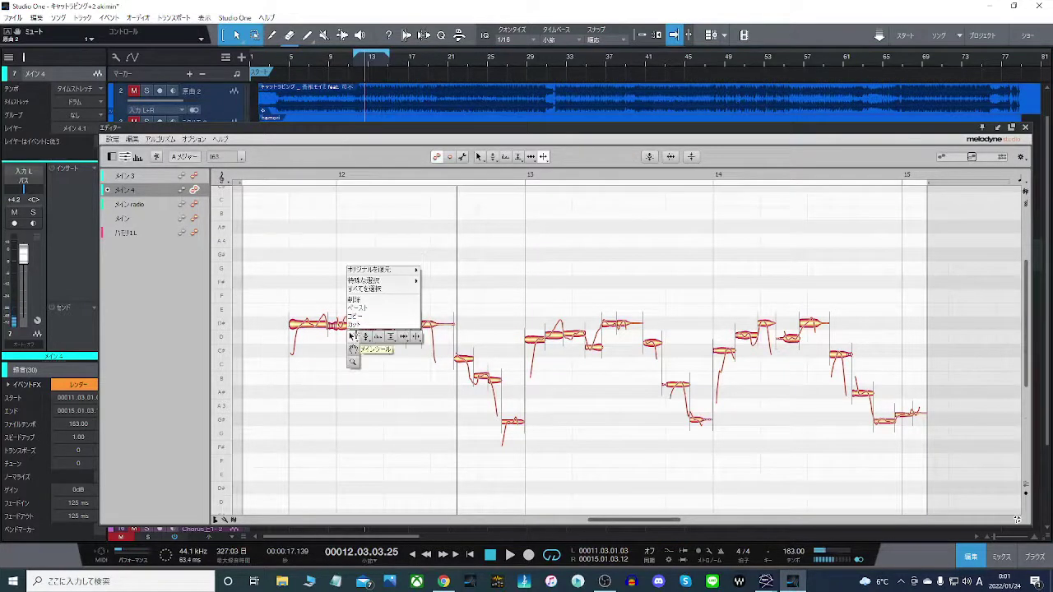
{"action": "left_click", "coordinate": [317, 325]}
{"action": "right_click", "coordinate": [313, 327]}
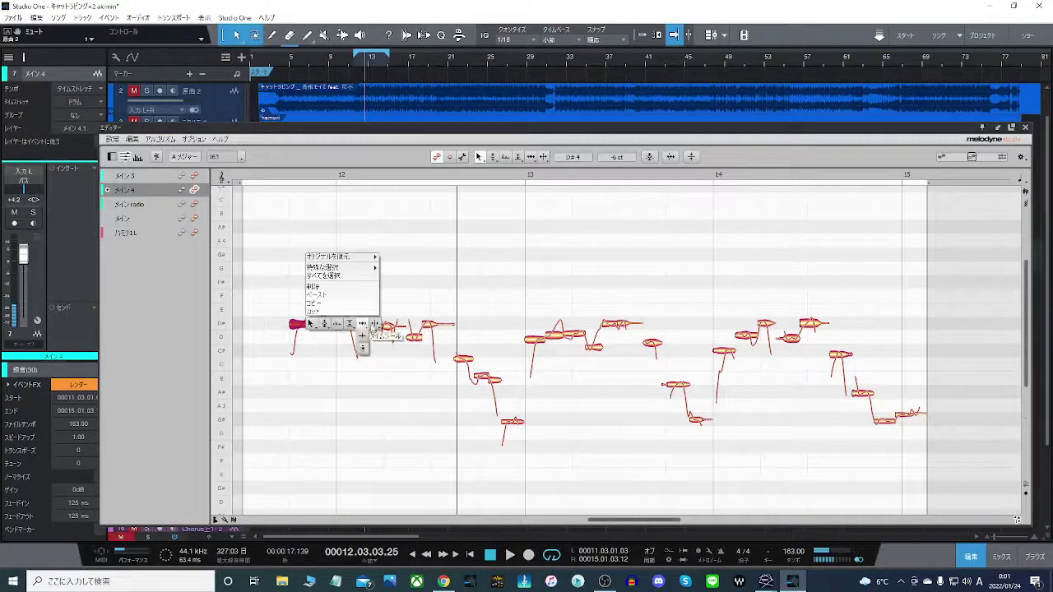
{"action": "left_click", "coordinate": [378, 324]}
{"action": "left_click", "coordinate": [313, 325]}
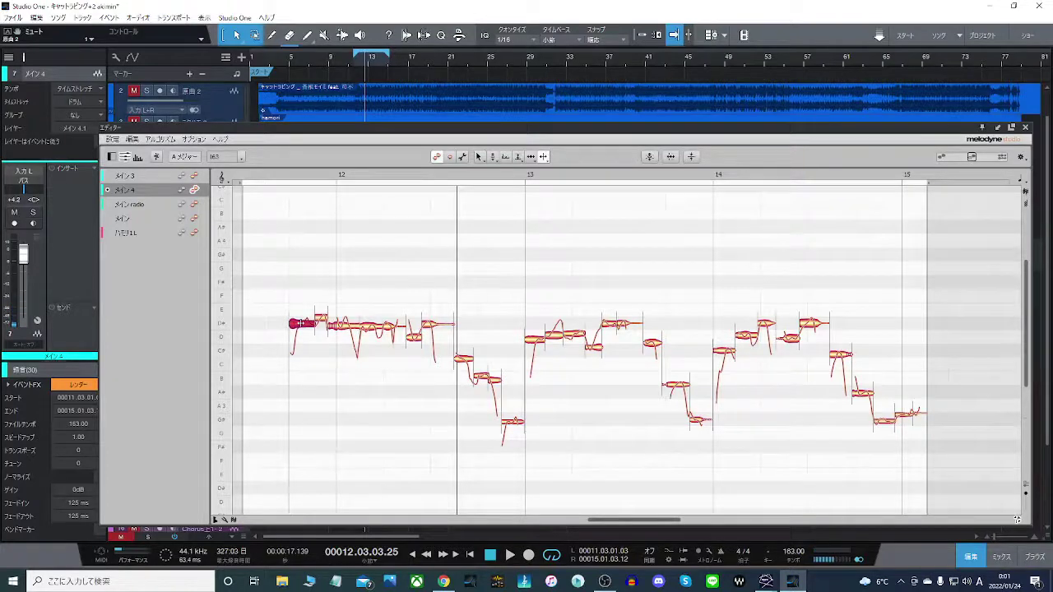
{"action": "left_click", "coordinate": [301, 324]}
{"action": "left_click", "coordinate": [554, 335]}
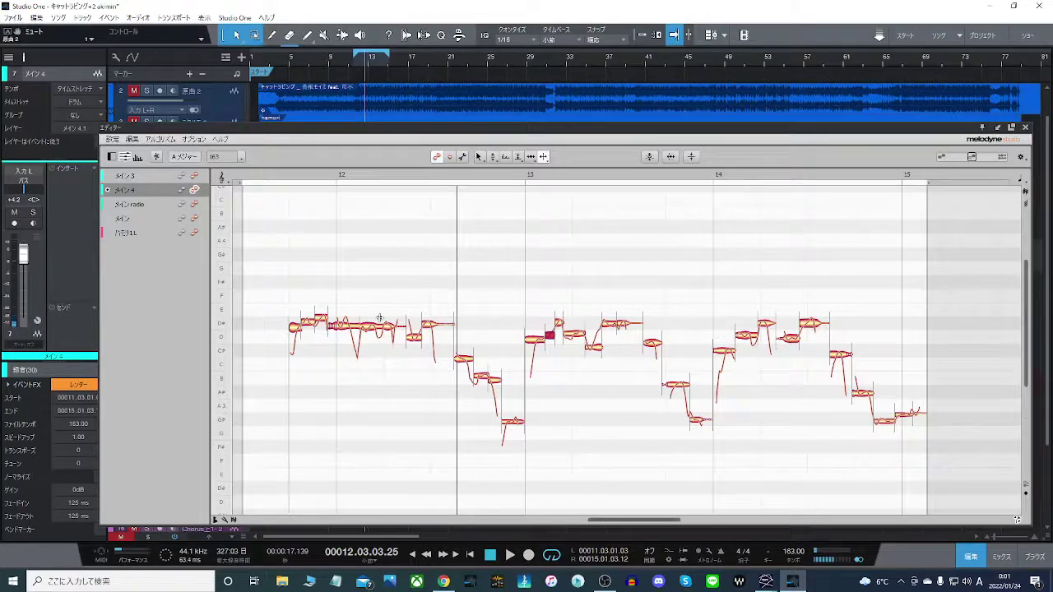
Level the run of opening notes from bar 11 into bar 12 to D#4 at 0 ct and check by playback.
{"action": "right_click", "coordinate": [265, 205]}
{"action": "left_click", "coordinate": [225, 207]}
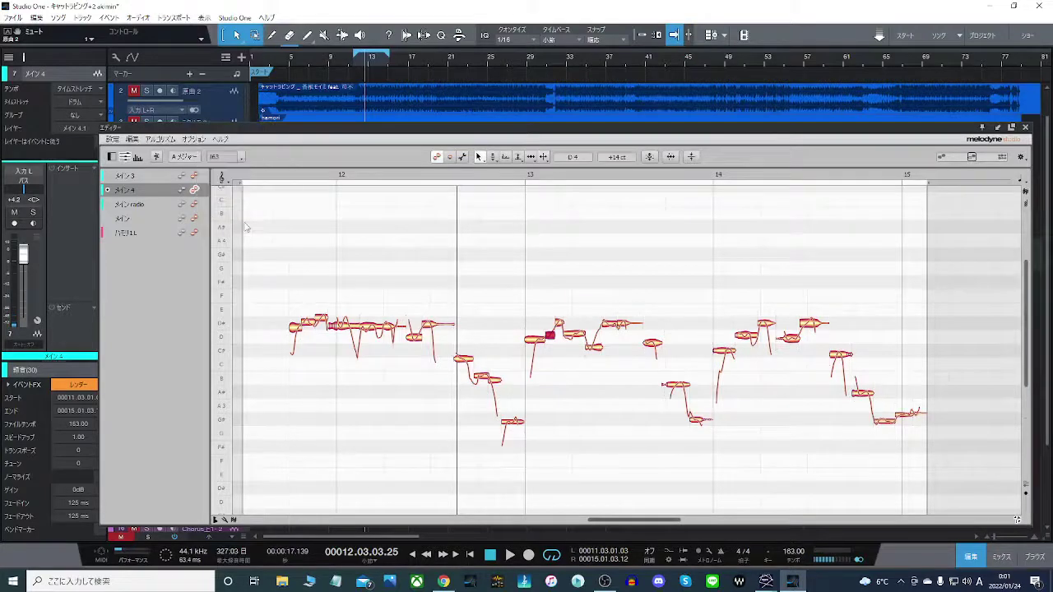
{"action": "left_click", "coordinate": [311, 325]}
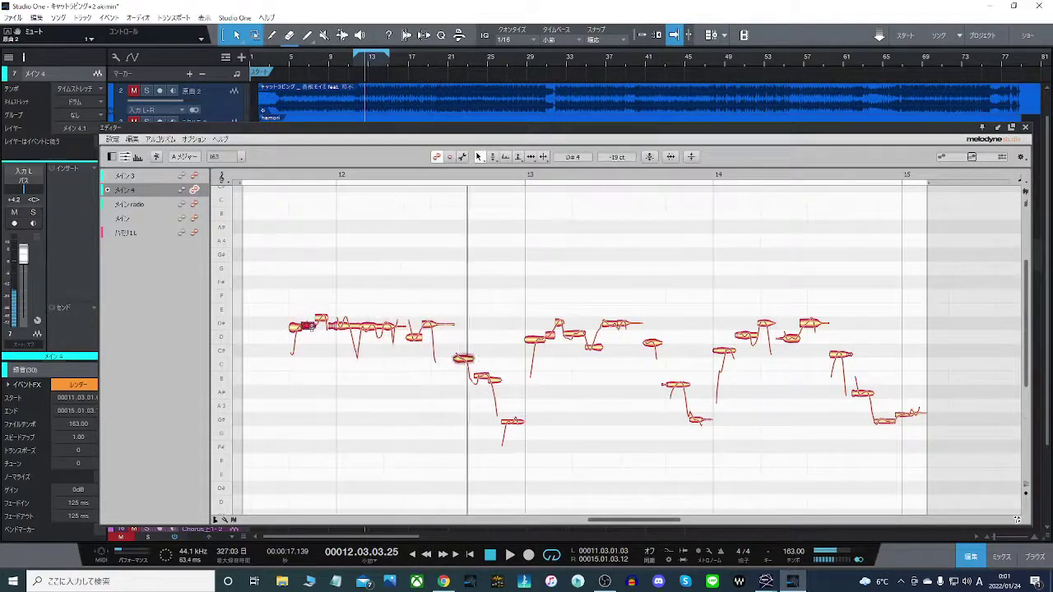
{"action": "double_click", "coordinate": [321, 321]}
{"action": "left_click_drag", "start_coordinate": [283, 318], "coordinate": [395, 335]}
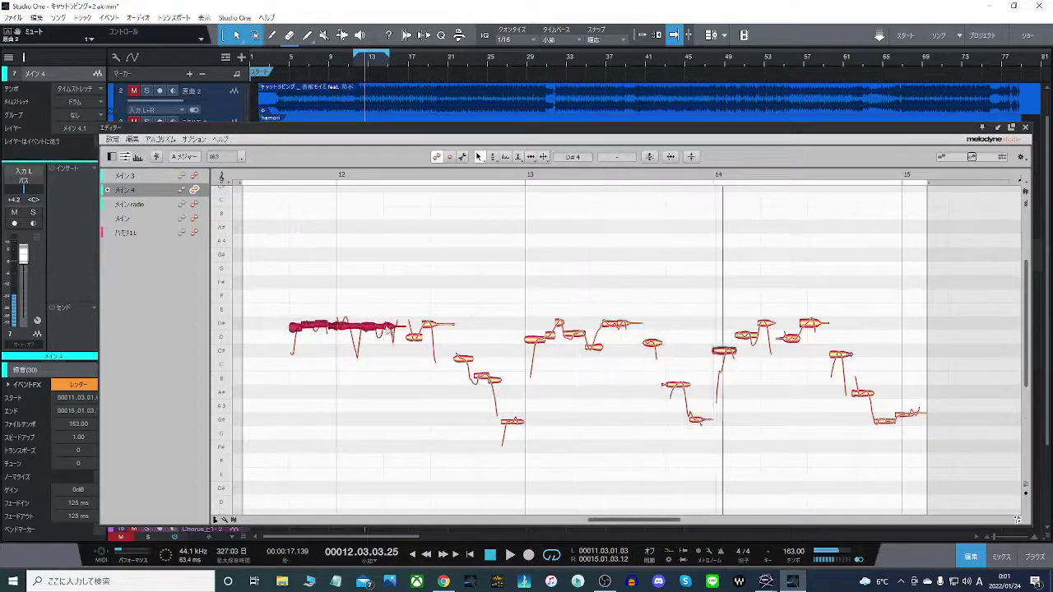
{"action": "double_click", "coordinate": [375, 331]}
{"action": "key", "text": "space"}
{"action": "key", "text": "space"}
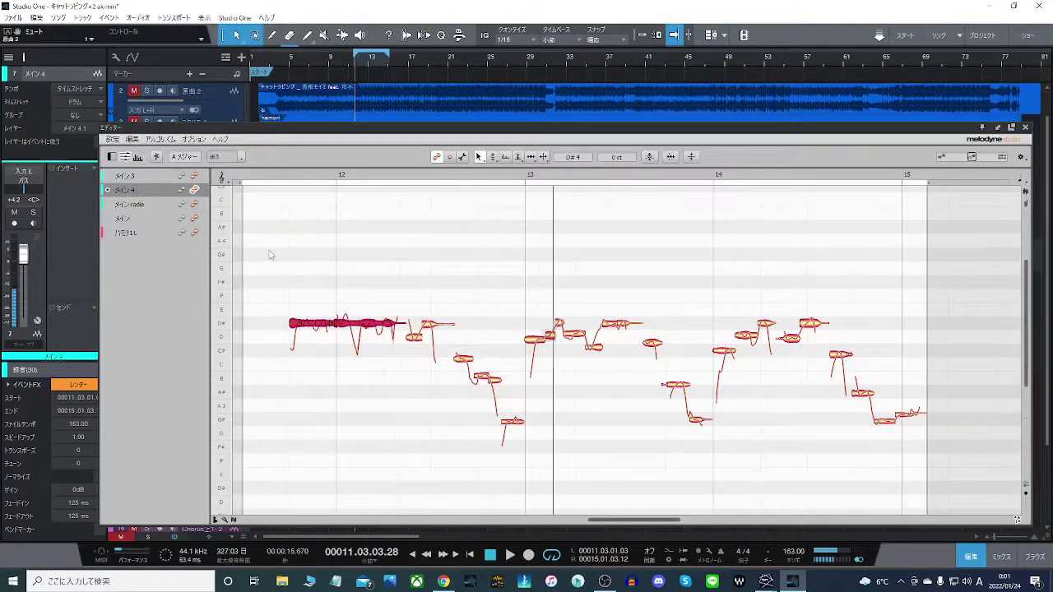
Retune the four falling notes at the end of bar 12 to C#4, B3, B3 and G#3.
{"action": "left_click", "coordinate": [489, 343]}
{"action": "key", "text": "space"}
{"action": "left_click_drag", "start_coordinate": [465, 360], "coordinate": [466, 352]}
{"action": "left_click", "coordinate": [478, 378]}
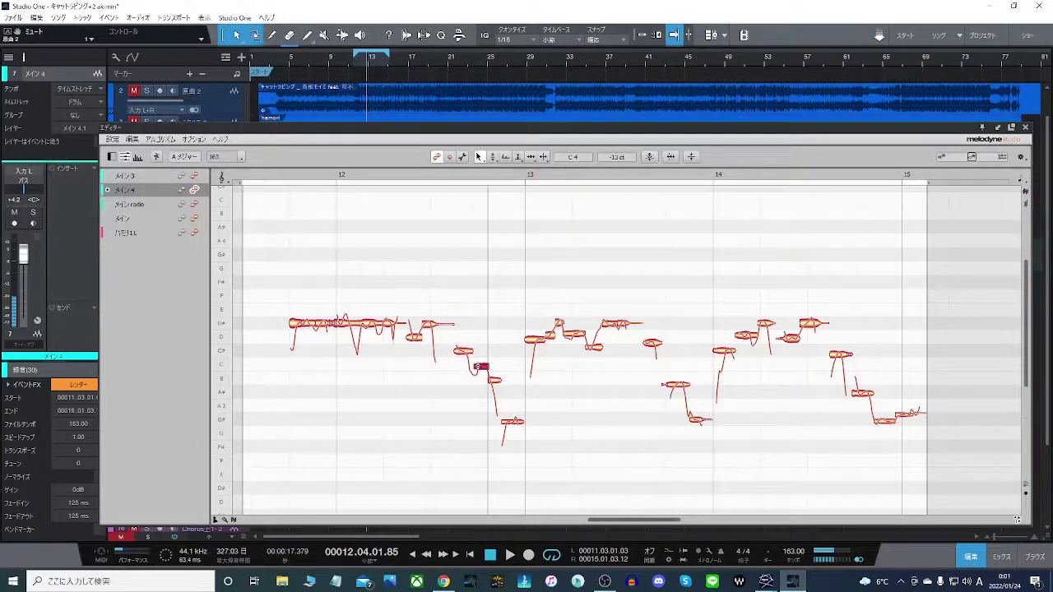
{"action": "left_click_drag", "start_coordinate": [497, 382], "coordinate": [497, 380]}
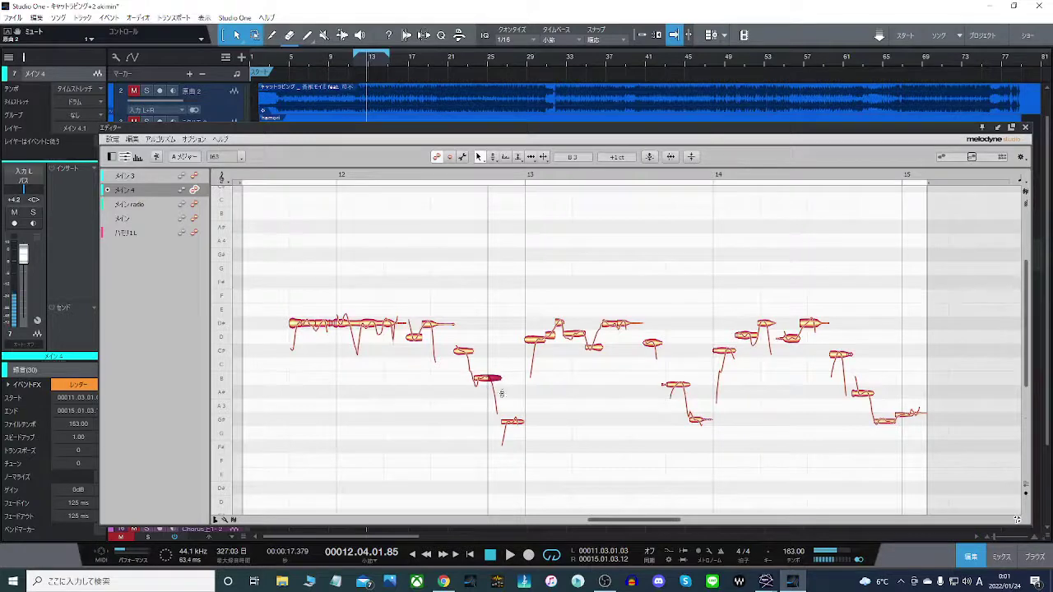
{"action": "left_click", "coordinate": [512, 420]}
Raise the first four notes of bar 13 to D#4 at 0 ct, checking by playback.
{"action": "left_click", "coordinate": [535, 340]}
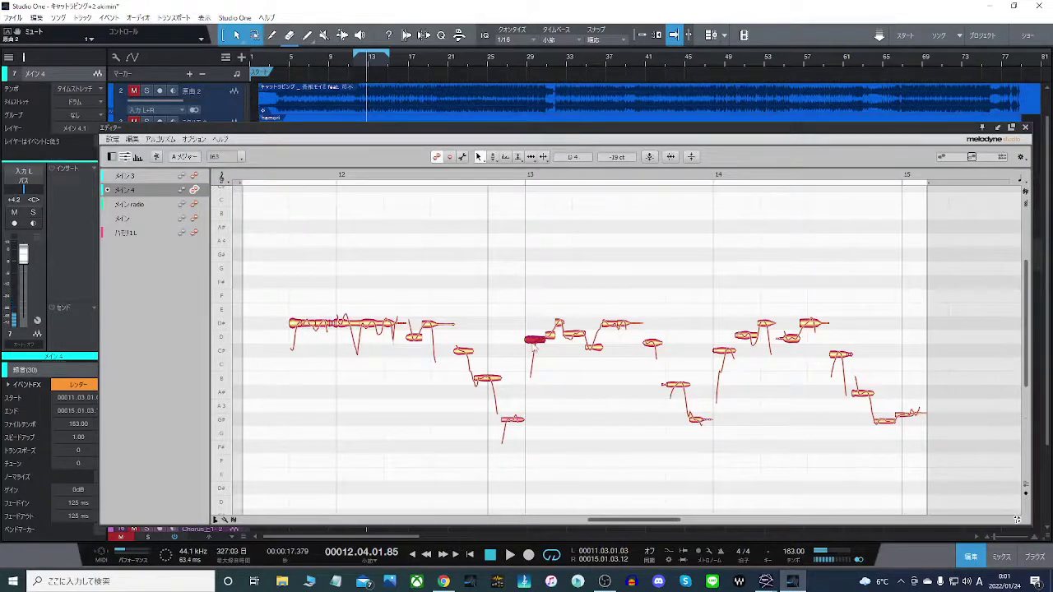
{"action": "double_click", "coordinate": [459, 265]}
{"action": "key", "text": "space"}
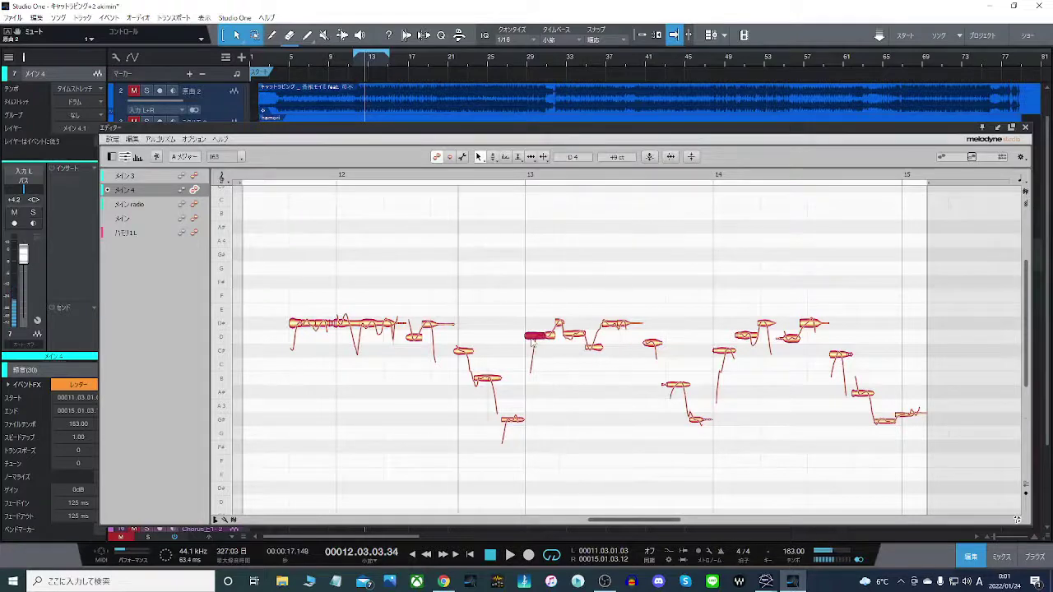
{"action": "left_click_drag", "start_coordinate": [535, 335], "coordinate": [585, 332]}
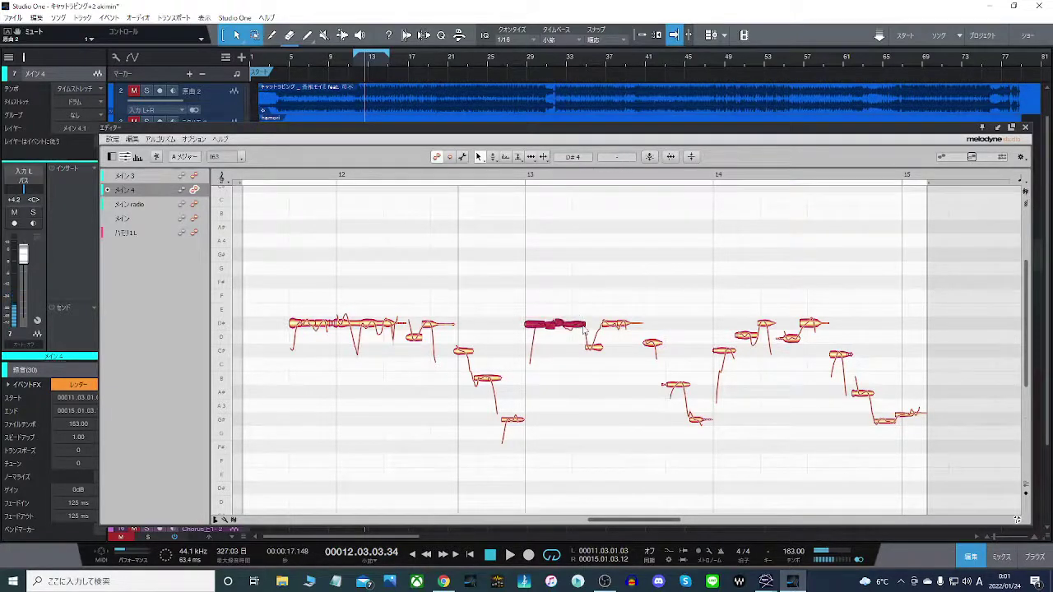
{"action": "double_click", "coordinate": [573, 326]}
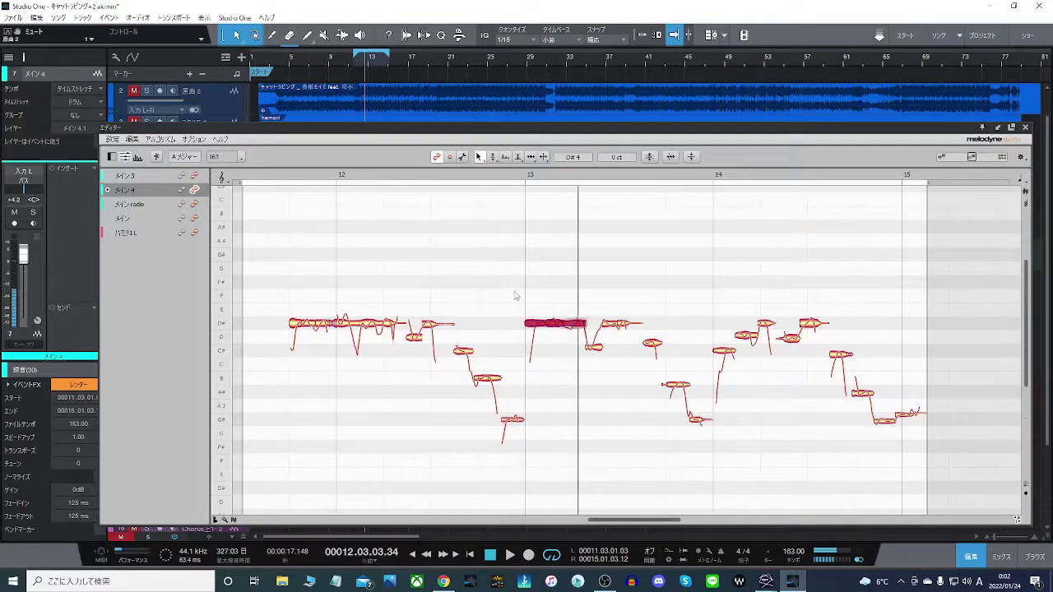
{"action": "key", "text": "space"}
Retune the dip in the middle of bar 13 to D4 and the falling notes after it to C#4 at -5 ct, B3 and G#3.
{"action": "left_click_drag", "start_coordinate": [595, 349], "coordinate": [657, 352]}
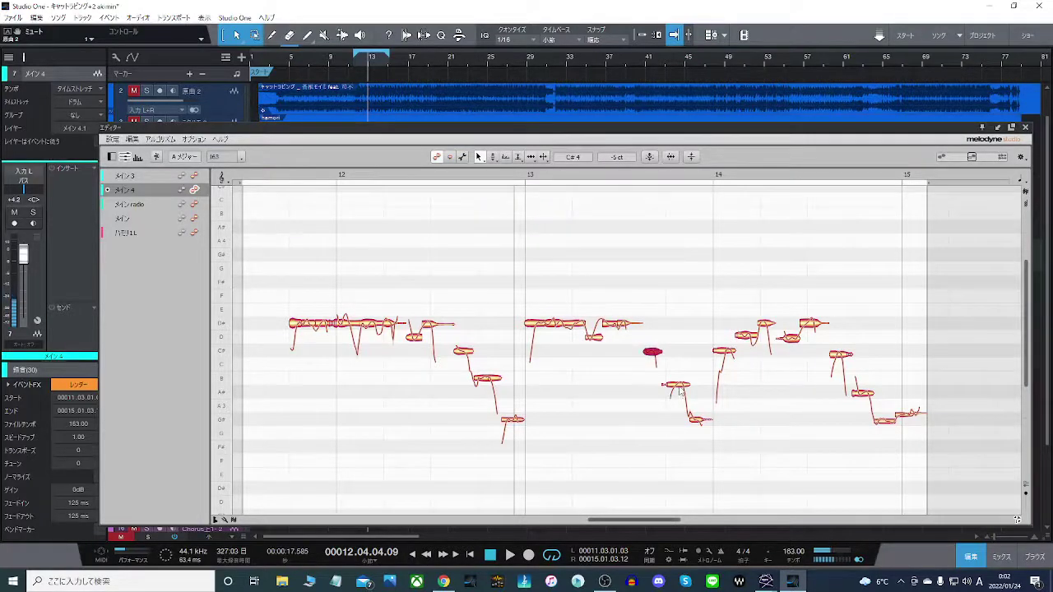
{"action": "left_click_drag", "start_coordinate": [681, 392], "coordinate": [680, 386]}
{"action": "left_click", "coordinate": [700, 421]}
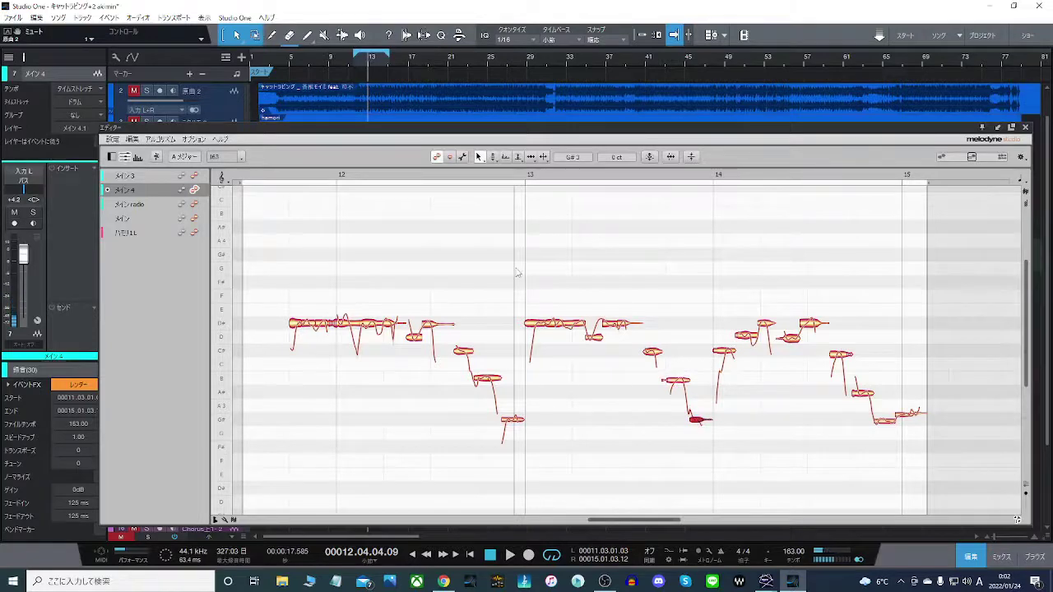
Raise the first three notes of bar 14 to D#4 at 0 ct, checking by playback.
{"action": "key", "text": "space"}
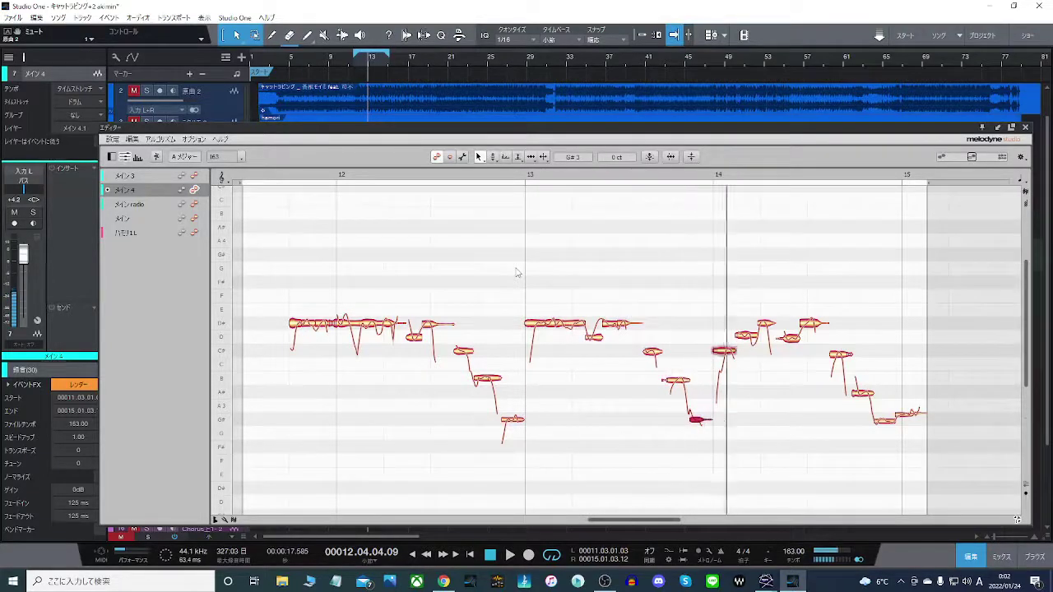
{"action": "left_click_drag", "start_coordinate": [730, 355], "coordinate": [772, 328]}
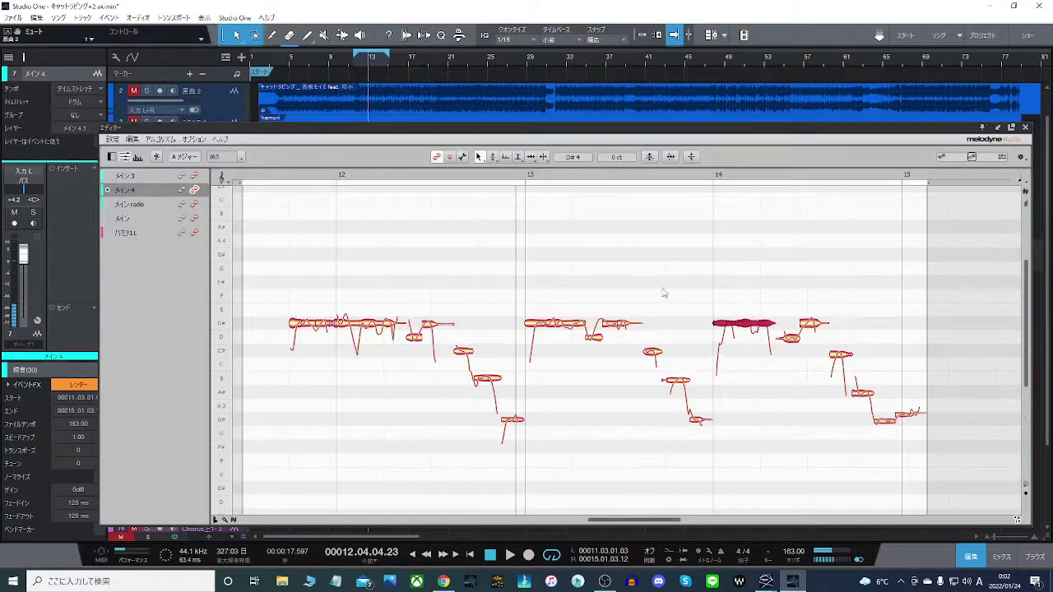
{"action": "key", "text": "space"}
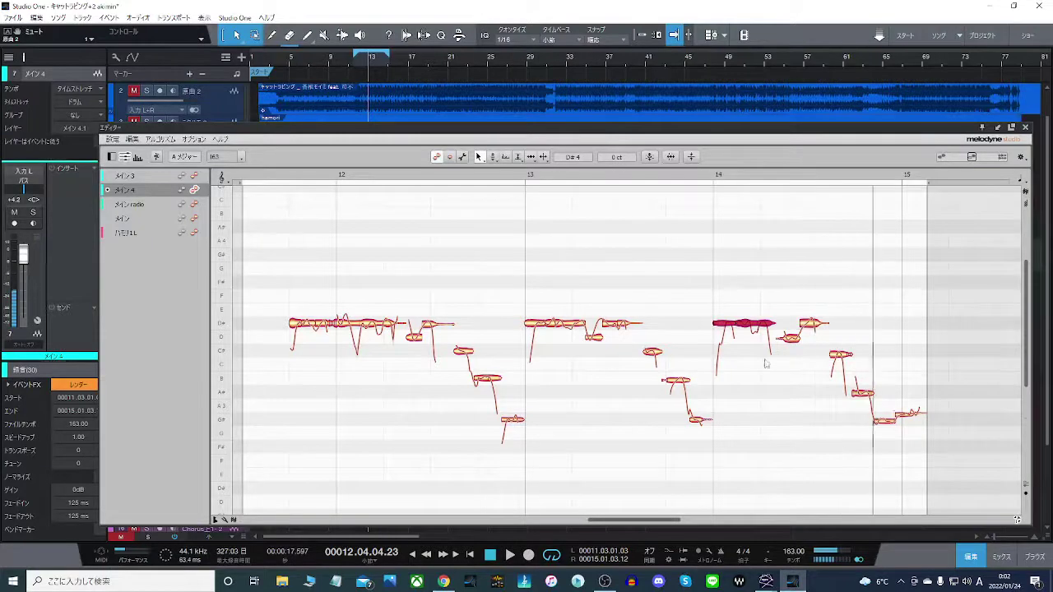
Play from the middle of bar 14 and raise the short note there to D4 at +40 ct.
{"action": "left_click", "coordinate": [803, 372]}
{"action": "key", "text": "space"}
{"action": "left_click", "coordinate": [789, 339]}
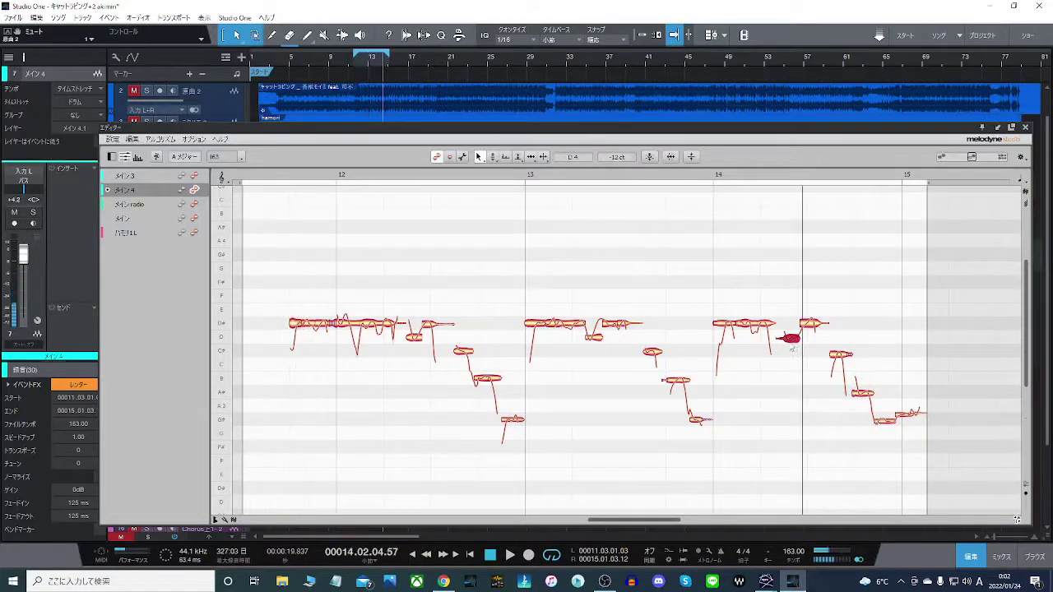
{"action": "left_click_drag", "start_coordinate": [790, 341], "coordinate": [791, 333]}
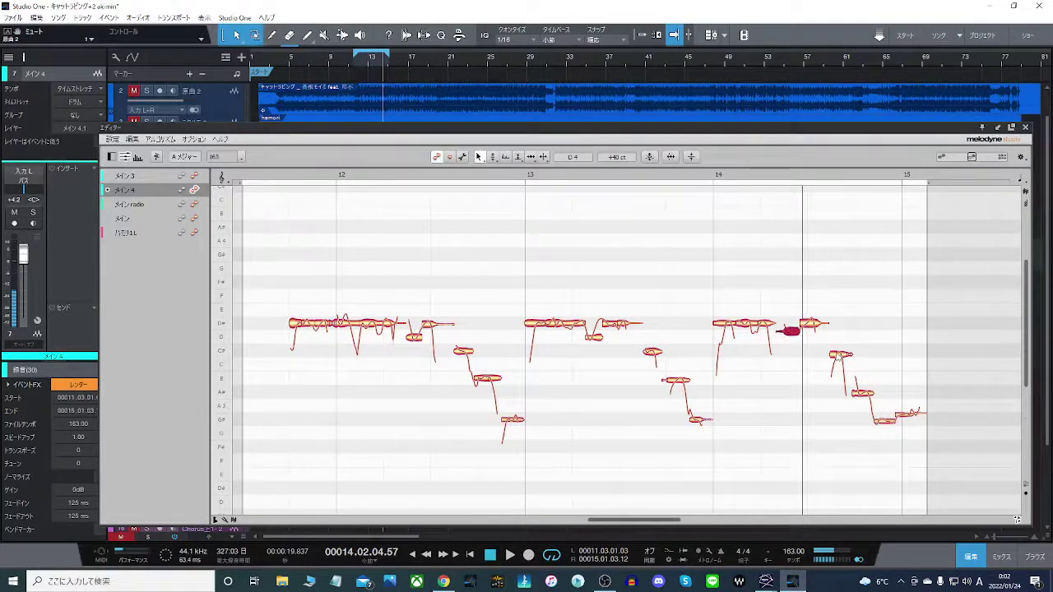
Raise the first falling note late in bar 14 to C#4 and lower the phrase's last note to G#3 at -12 ct.
{"action": "left_click_drag", "start_coordinate": [838, 356], "coordinate": [839, 351]}
{"action": "left_click", "coordinate": [901, 421]}
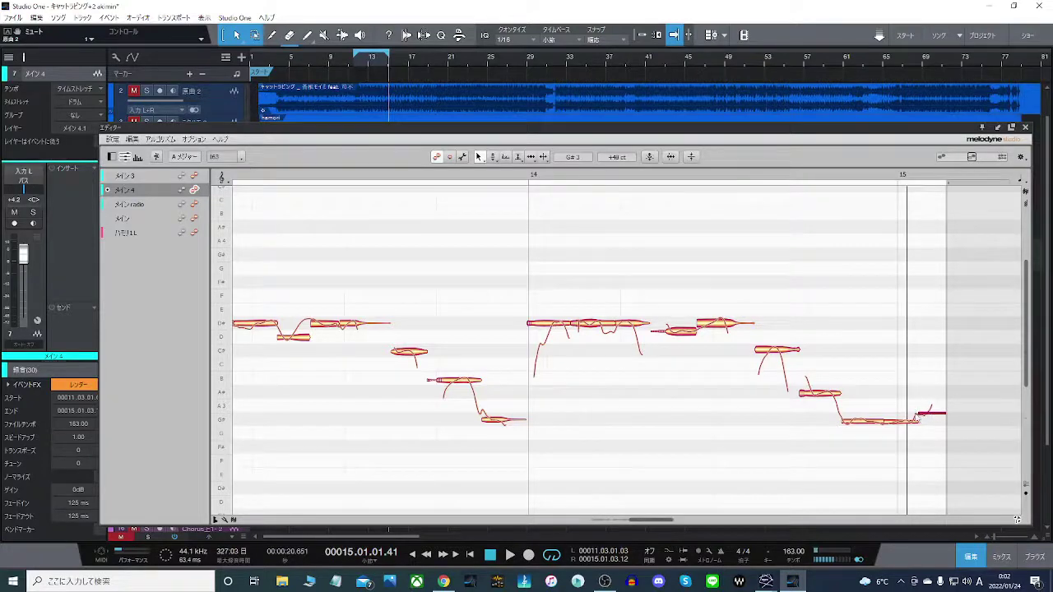
{"action": "left_click", "coordinate": [935, 435]}
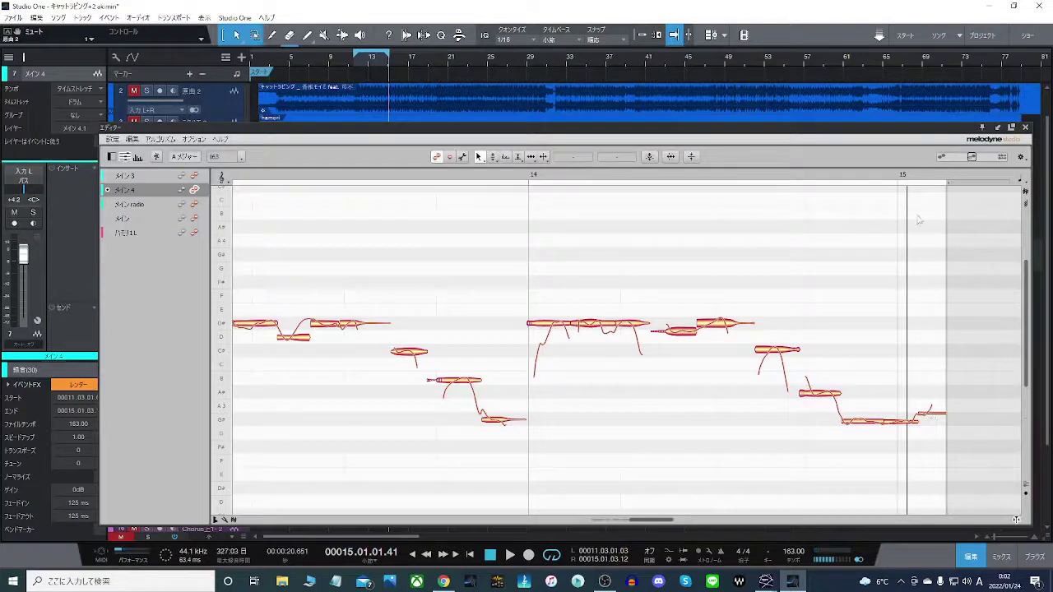
{"action": "left_click_drag", "start_coordinate": [928, 180], "coordinate": [926, 238]}
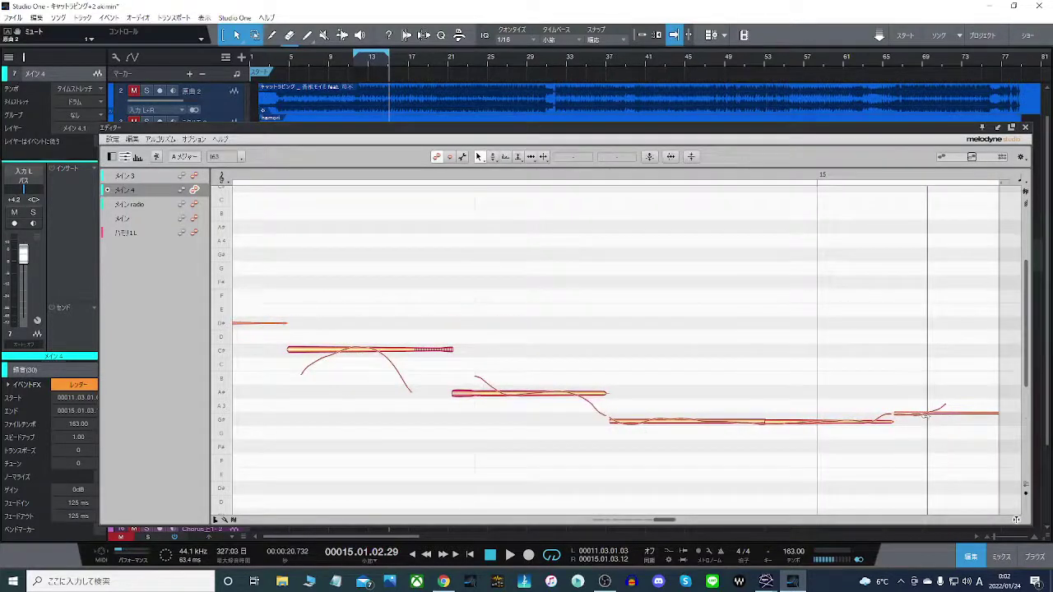
{"action": "left_click_drag", "start_coordinate": [974, 416], "coordinate": [974, 425]}
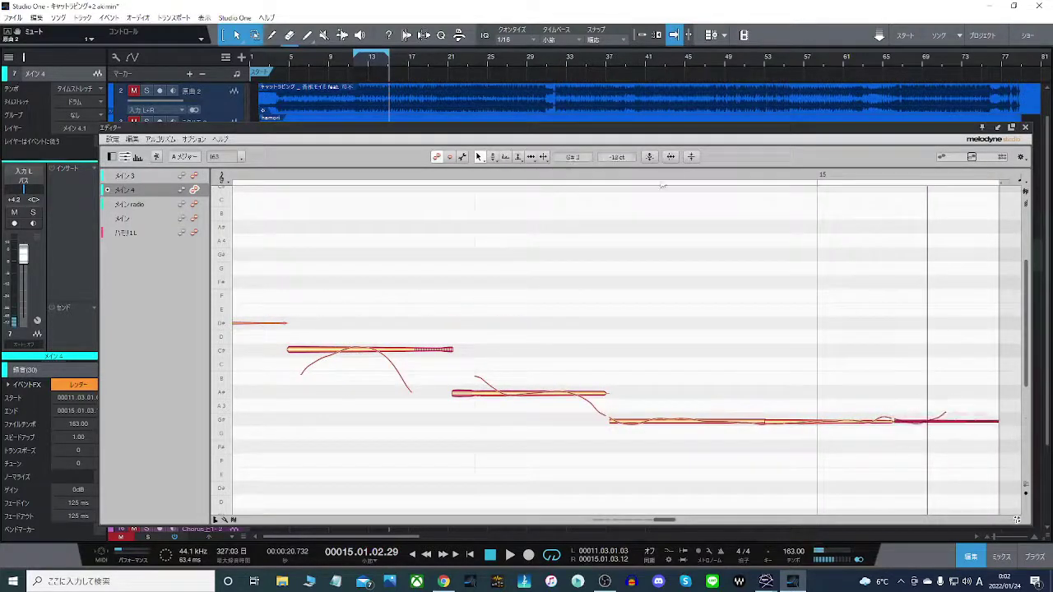
{"action": "left_click_drag", "start_coordinate": [677, 177], "coordinate": [680, 144]}
{"action": "scroll", "coordinate": [682, 144], "scroll_direction": "down", "scroll_amount": 3}
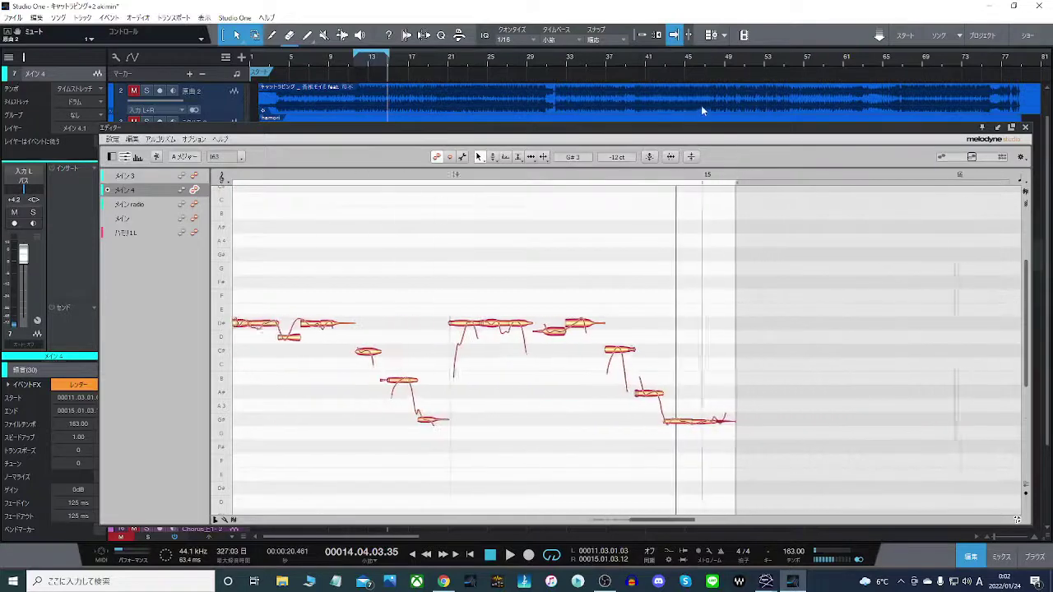
Raise the second falling note at the end of bar 14 to B3 at -8 ct, checking the phrase by playback.
{"action": "double_click", "coordinate": [298, 176]}
{"action": "left_click_drag", "start_coordinate": [644, 521], "coordinate": [627, 523]}
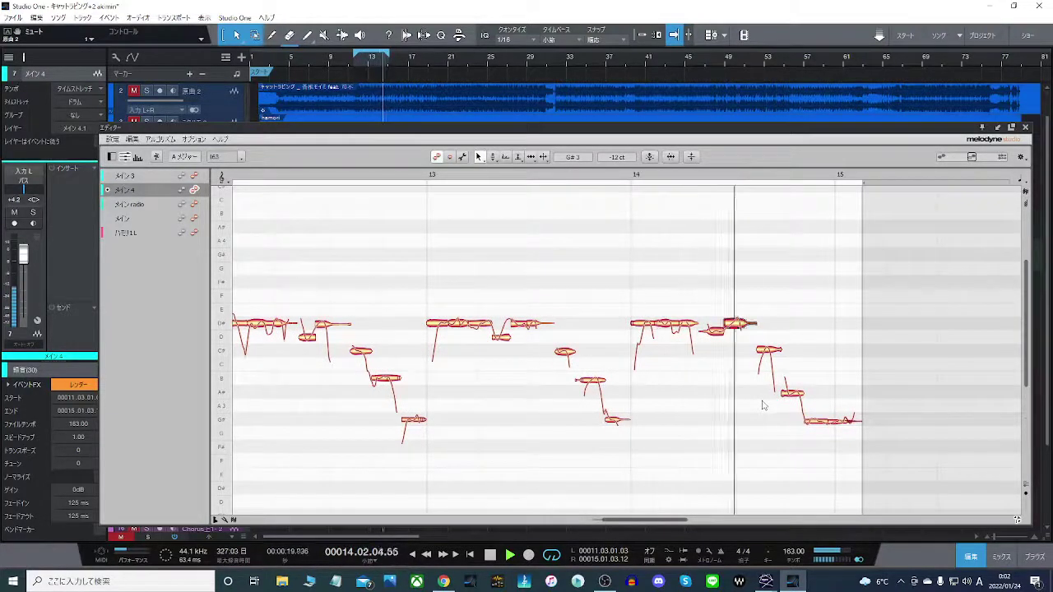
{"action": "left_click", "coordinate": [693, 269]}
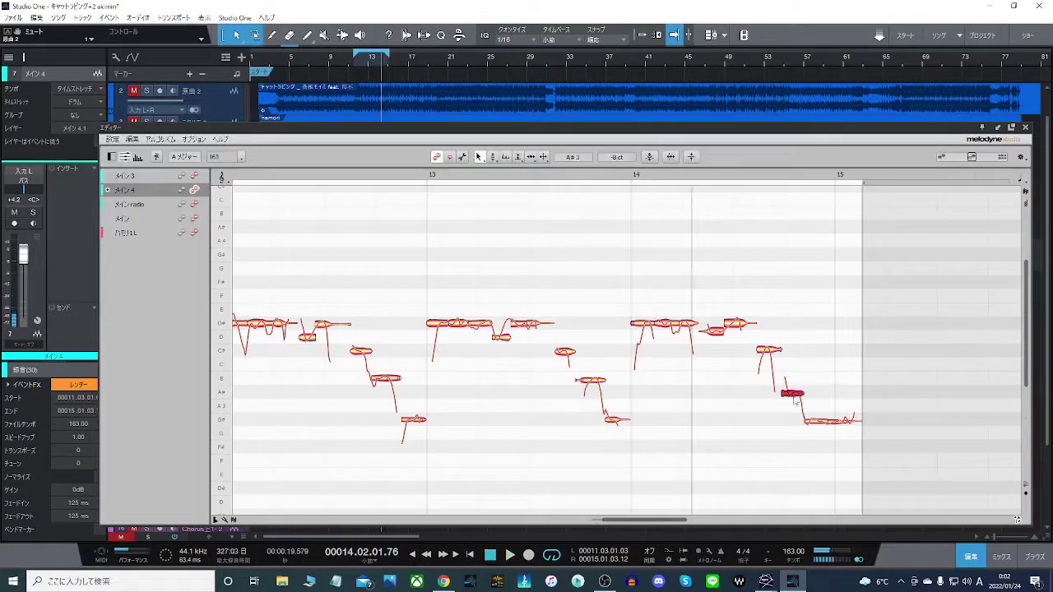
{"action": "left_click_drag", "start_coordinate": [794, 401], "coordinate": [795, 382]}
{"action": "left_click", "coordinate": [621, 224]}
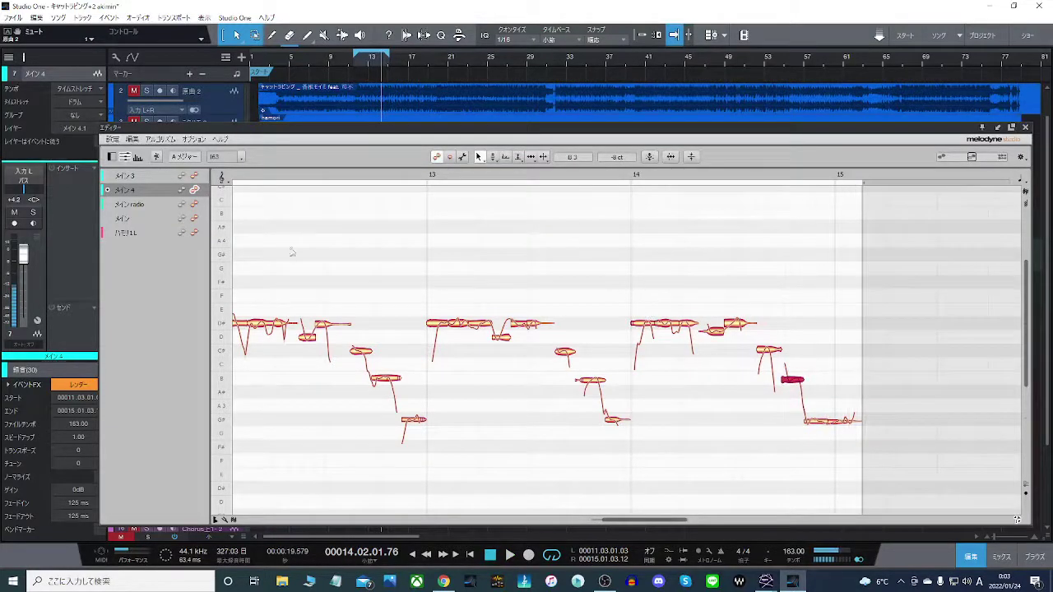
{"action": "left_click", "coordinate": [242, 176]}
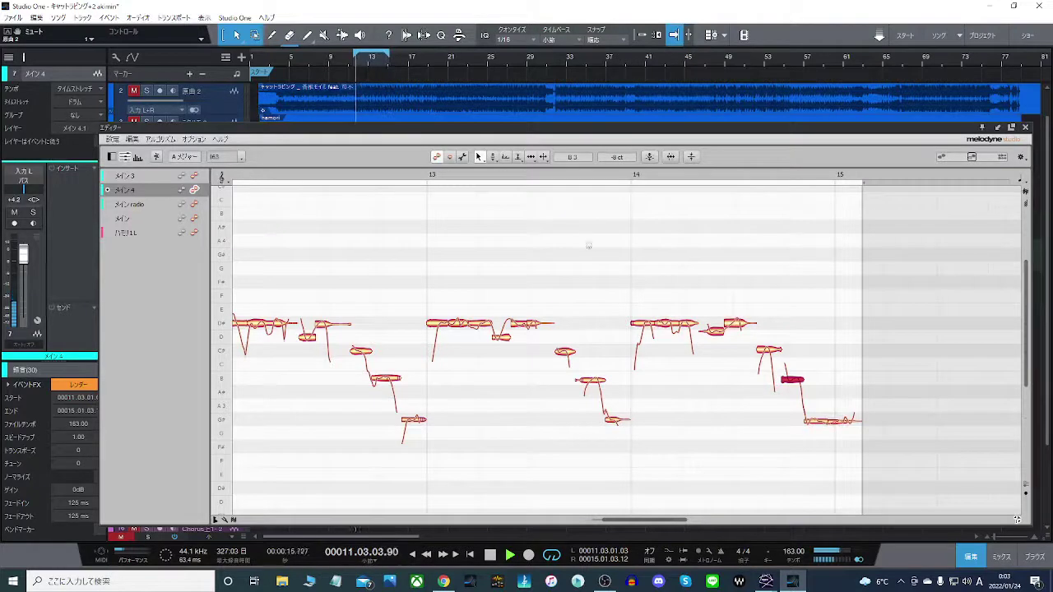
{"action": "key", "text": "space"}
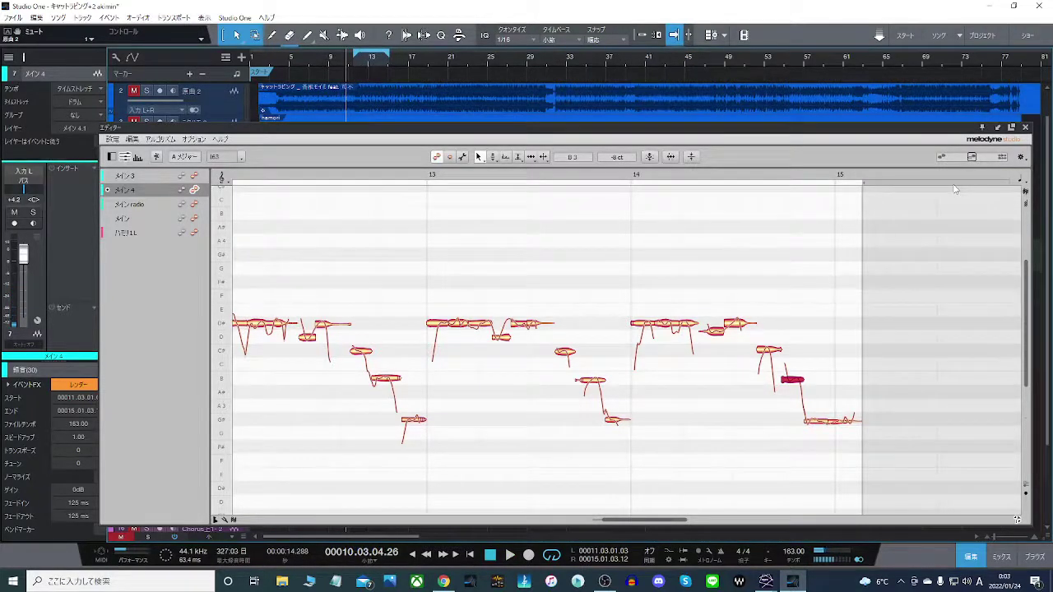
Move the loop range to about bars 15–19 and open the メイン 3 event there in Melodyne.
{"action": "left_click", "coordinate": [1026, 127]}
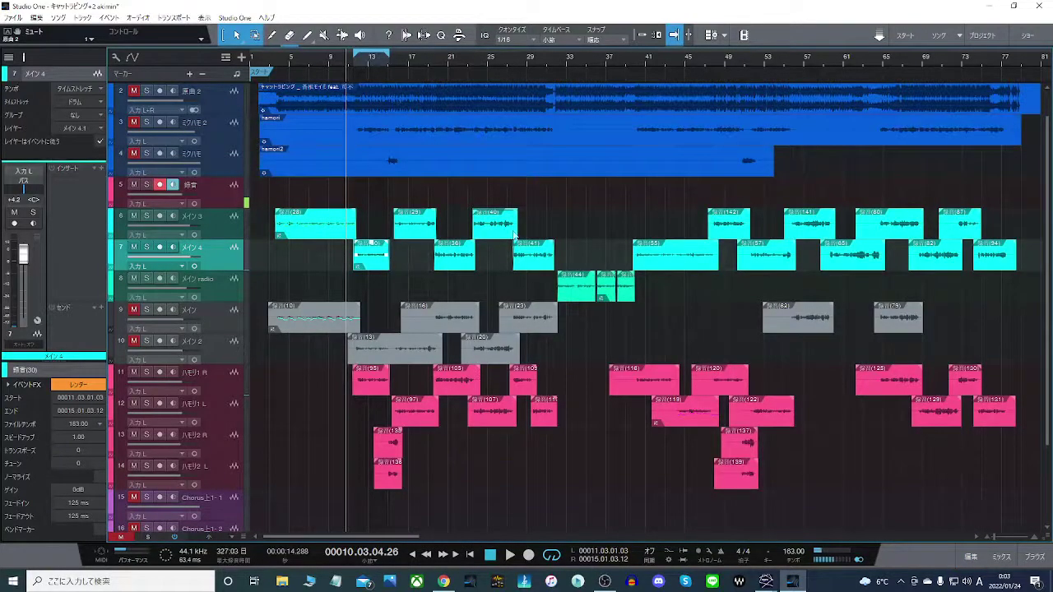
{"action": "left_click_drag", "start_coordinate": [390, 55], "coordinate": [433, 58]}
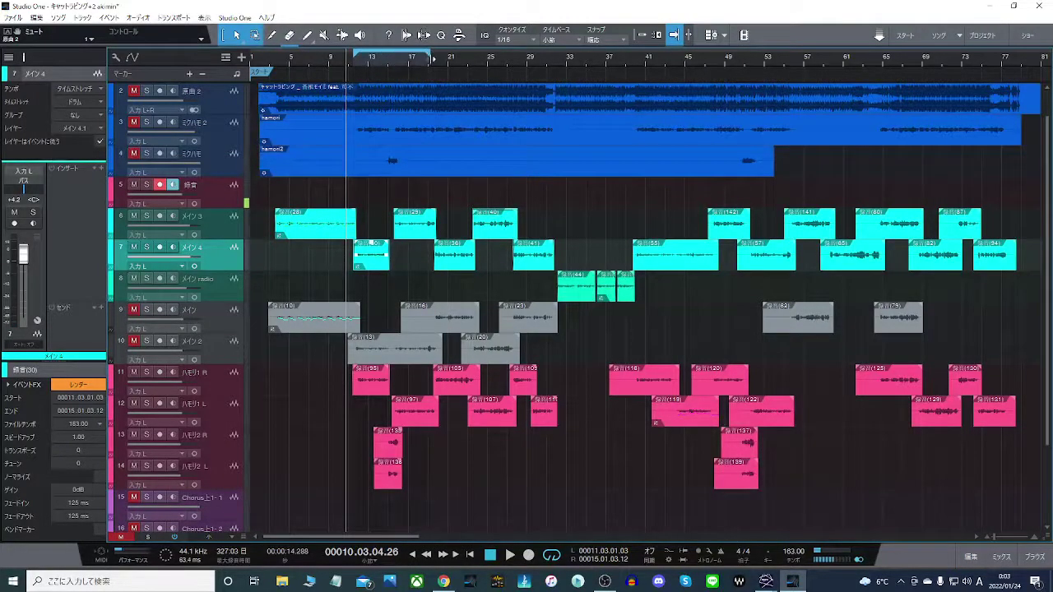
{"action": "left_click_drag", "start_coordinate": [354, 57], "coordinate": [388, 58]}
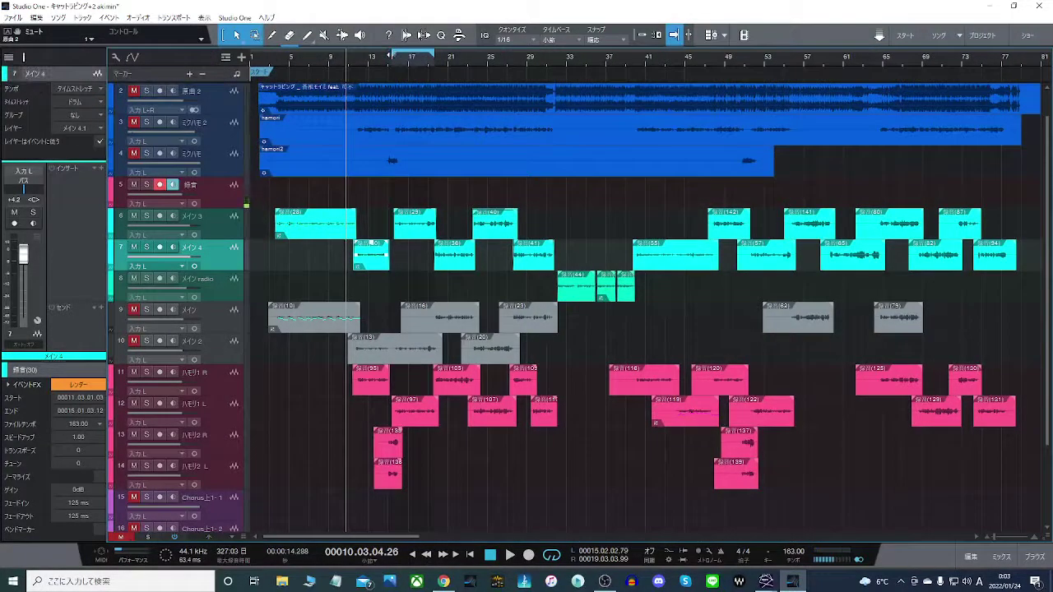
{"action": "right_click", "coordinate": [422, 237]}
{"action": "left_click", "coordinate": [485, 383]}
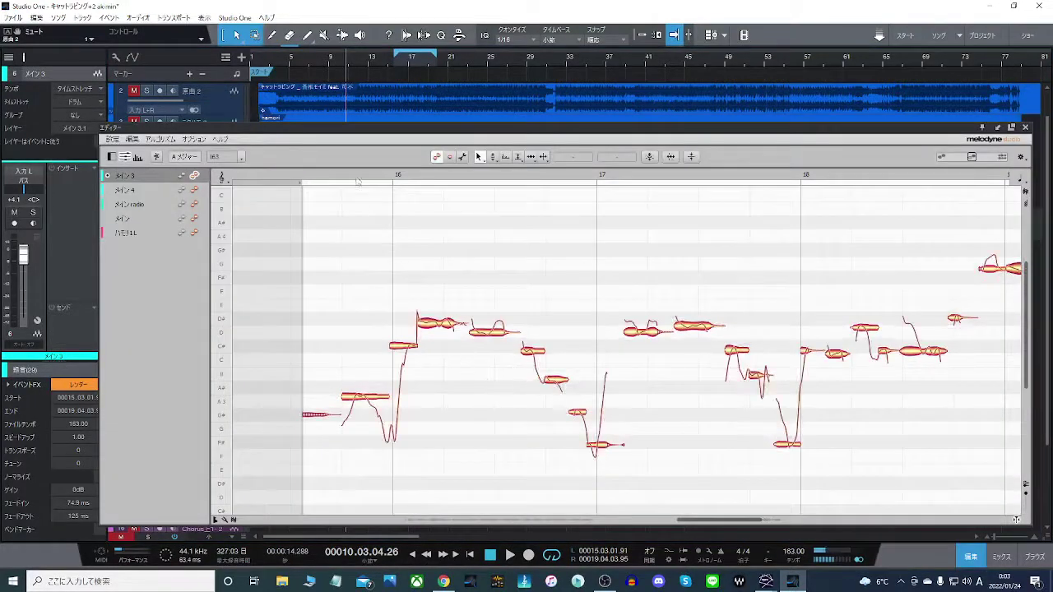
Split the long notes in the middle of bars 16 and 17 and the low note at bar line 17.
{"action": "left_click_drag", "start_coordinate": [358, 180], "coordinate": [357, 158]}
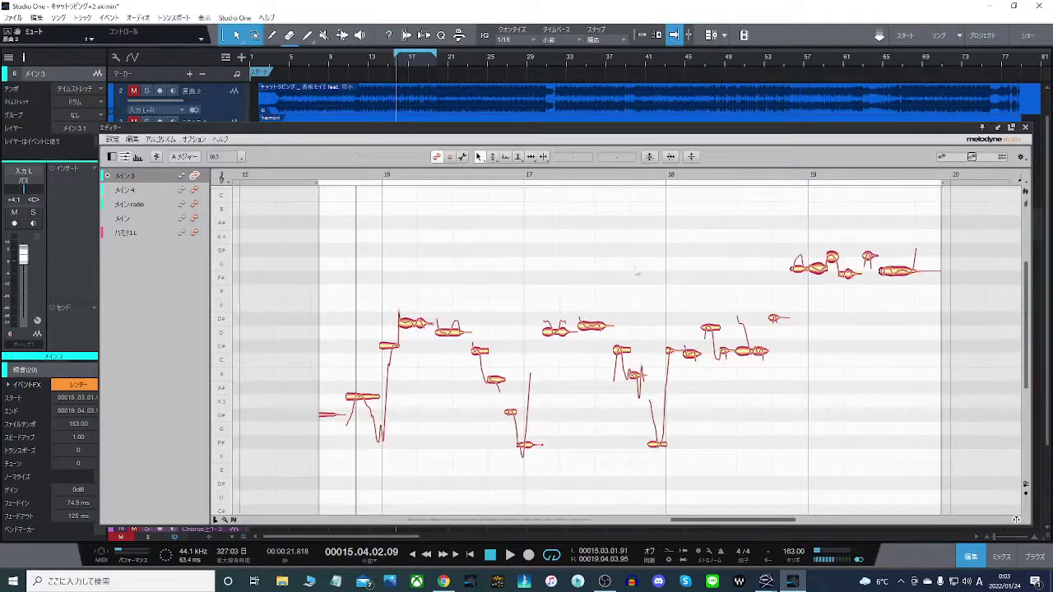
{"action": "left_click_drag", "start_coordinate": [449, 180], "coordinate": [473, 212]}
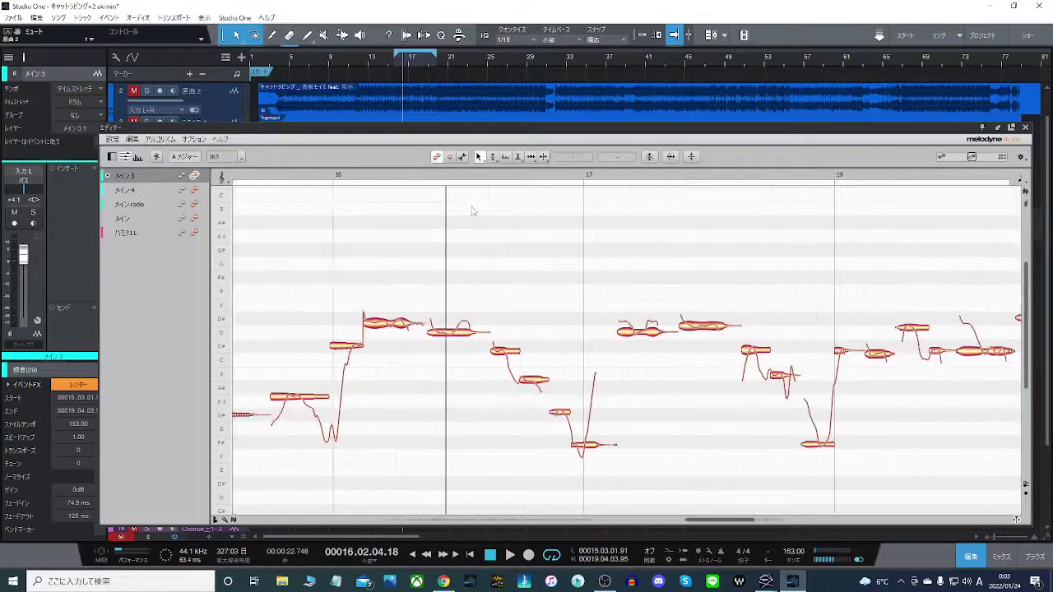
{"action": "right_click", "coordinate": [455, 332]}
{"action": "left_click", "coordinate": [455, 333]}
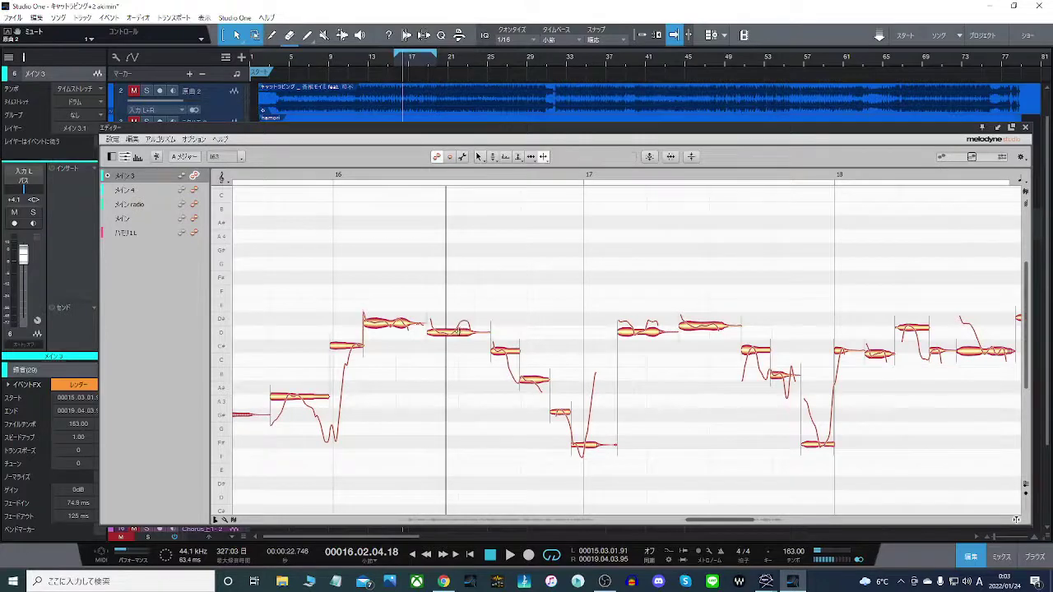
{"action": "left_click", "coordinate": [444, 332]}
{"action": "left_click", "coordinate": [713, 327]}
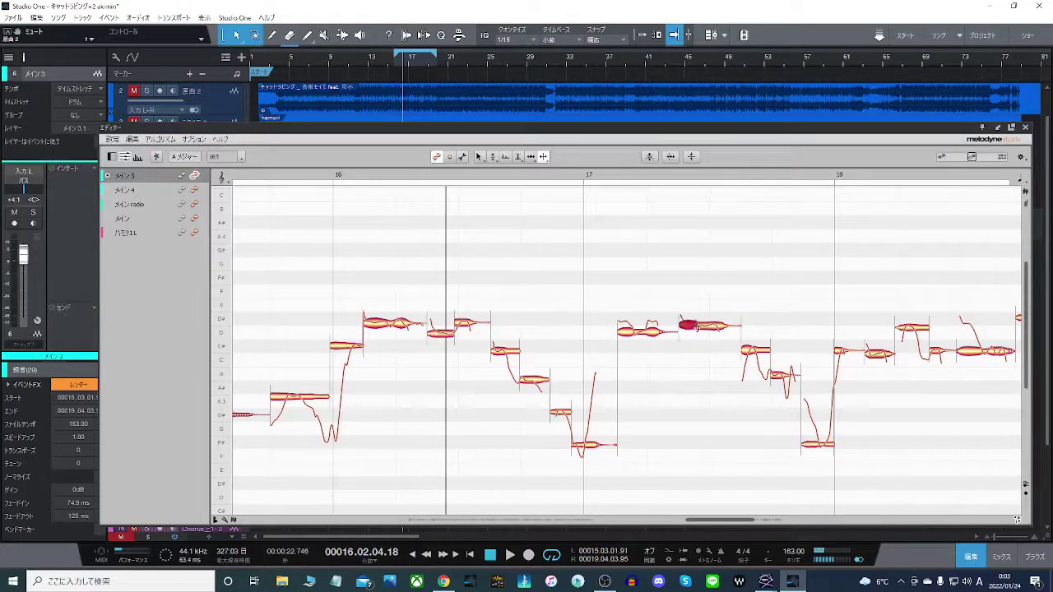
{"action": "double_click", "coordinate": [583, 445]}
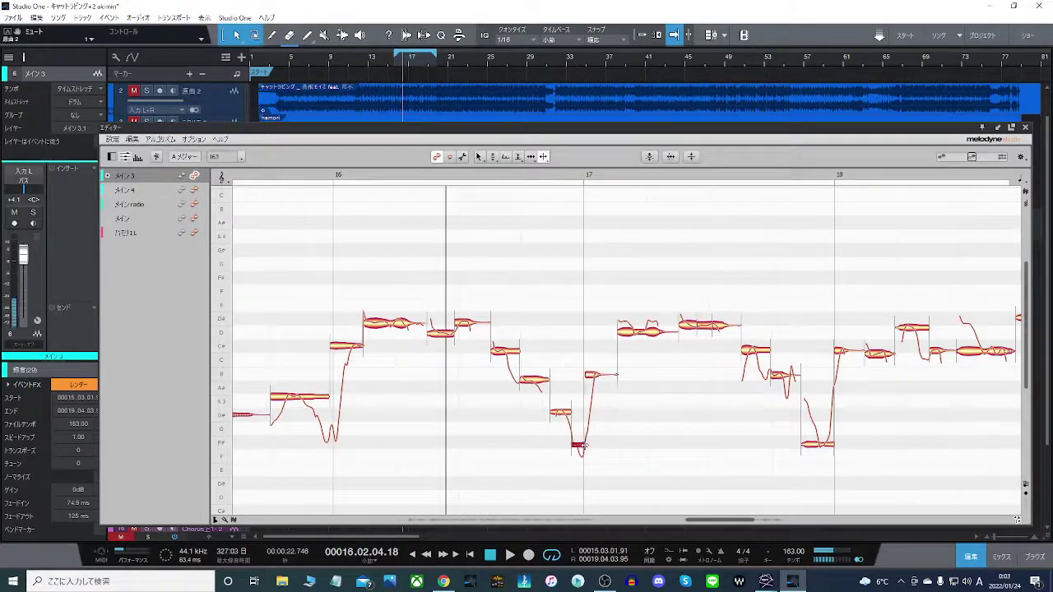
Split the note before bar 16 into three parts and separate the low start of the C#4 note at bar line 16.
{"action": "left_click", "coordinate": [305, 401]}
{"action": "double_click", "coordinate": [302, 402]}
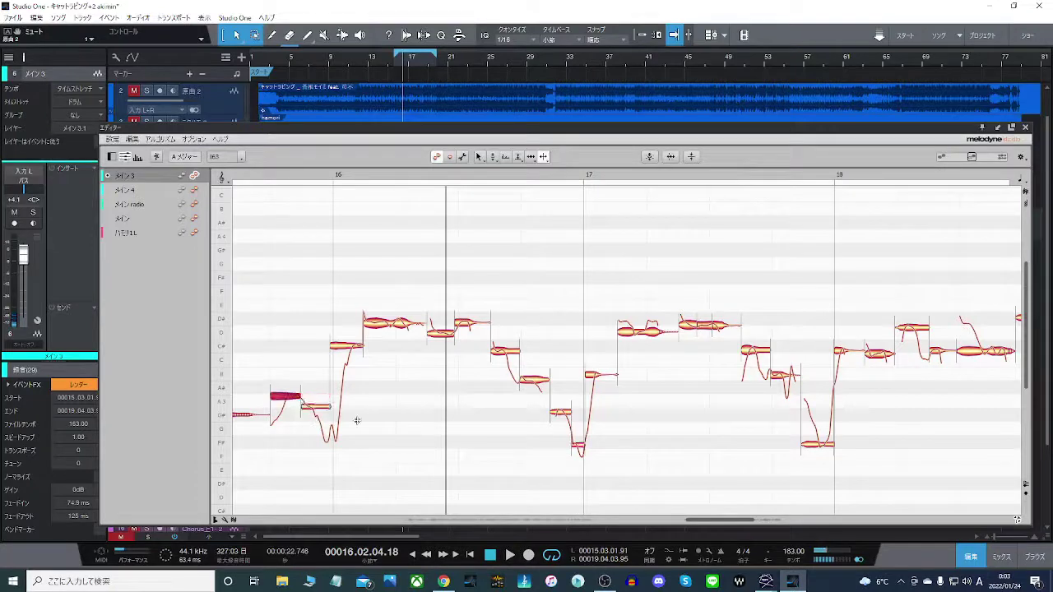
{"action": "double_click", "coordinate": [314, 408]}
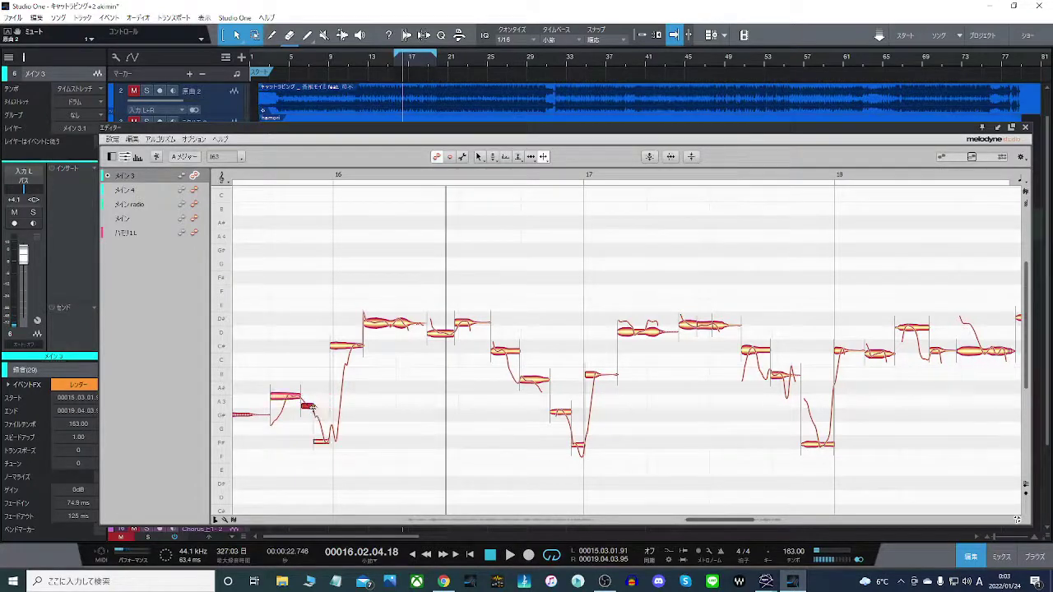
{"action": "double_click", "coordinate": [343, 346]}
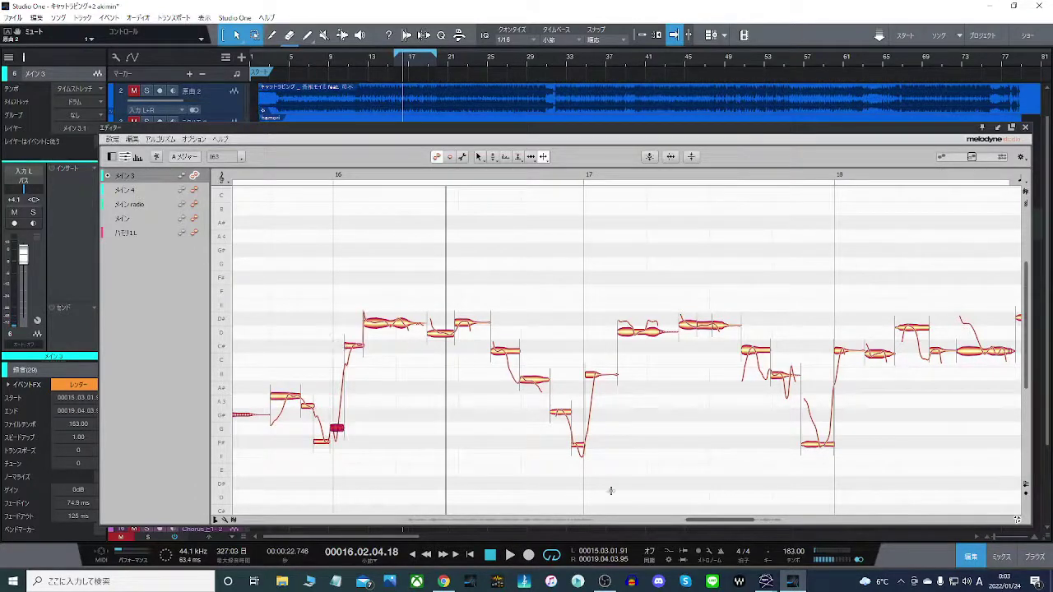
Split the low note just before bar 18 and the long notes with pitch drops in bar 18.
{"action": "scroll", "coordinate": [720, 518], "scroll_direction": "right", "scroll_amount": 3}
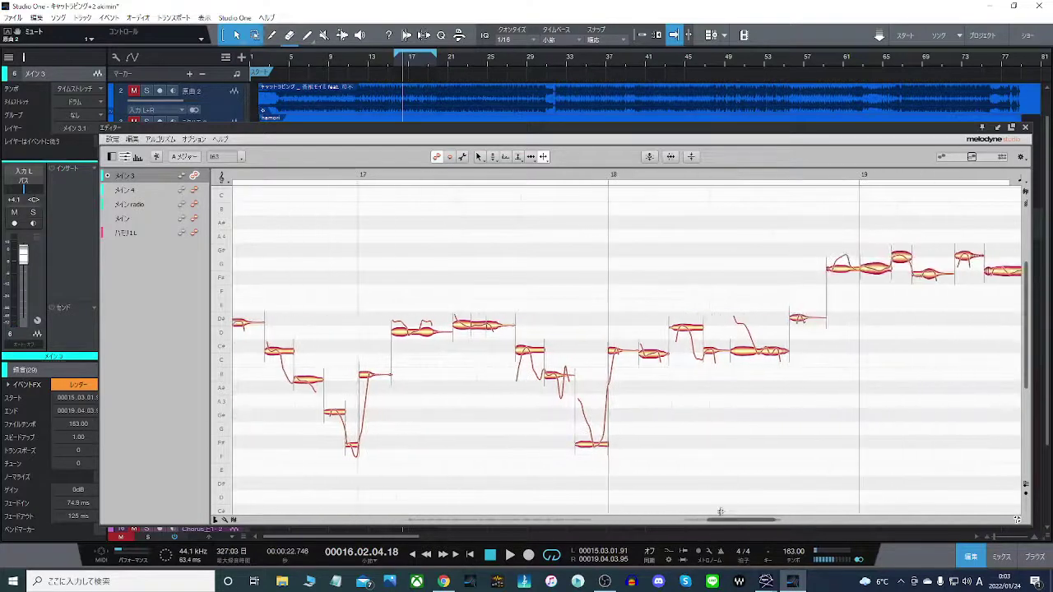
{"action": "double_click", "coordinate": [594, 445]}
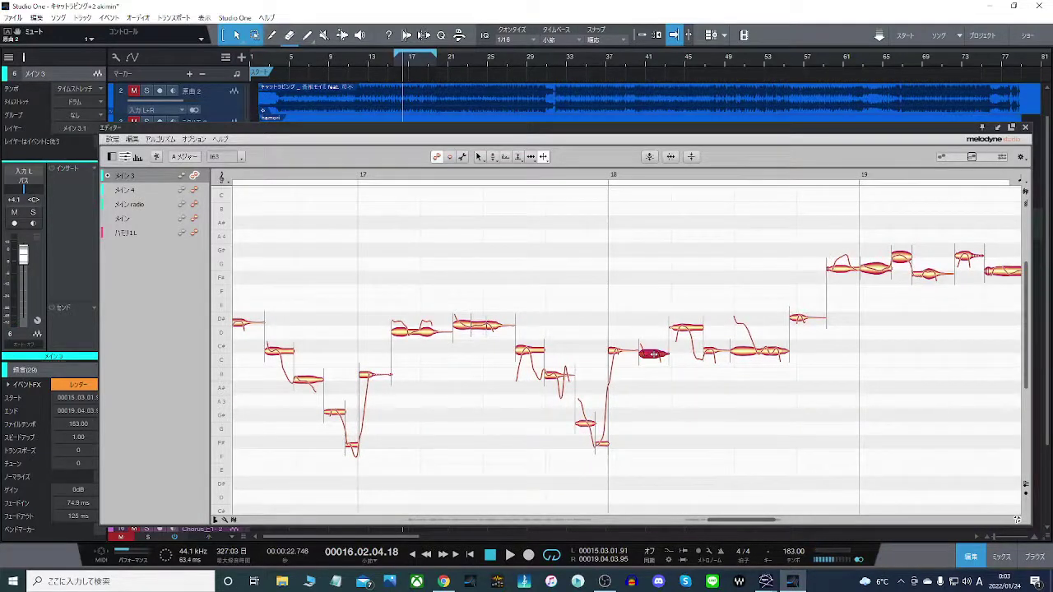
{"action": "double_click", "coordinate": [755, 352]}
{"action": "double_click", "coordinate": [689, 328]}
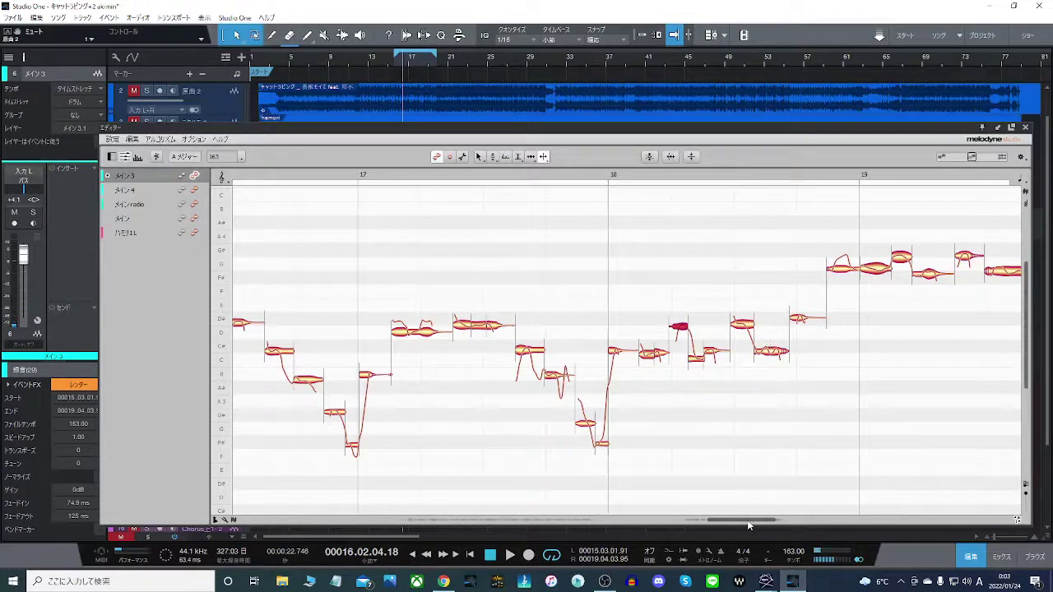
Split the two high notes around bar line 19 and divide the long final note of bar 19 into three.
{"action": "scroll", "coordinate": [749, 525], "scroll_direction": "right", "scroll_amount": 4}
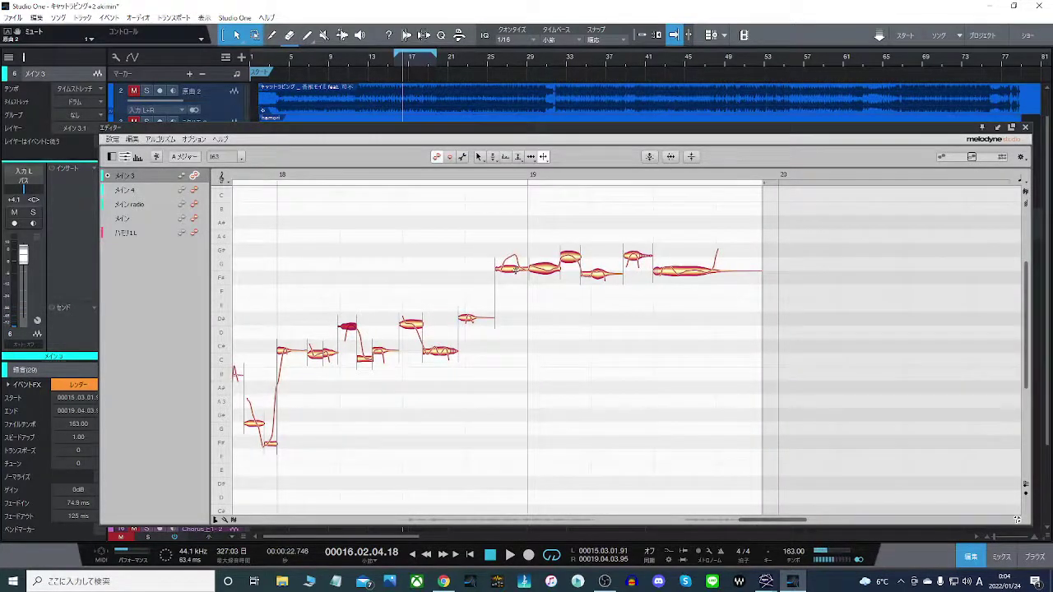
{"action": "double_click", "coordinate": [515, 269]}
{"action": "left_click", "coordinate": [545, 269]}
{"action": "double_click", "coordinate": [547, 269]}
{"action": "left_click", "coordinate": [674, 269]}
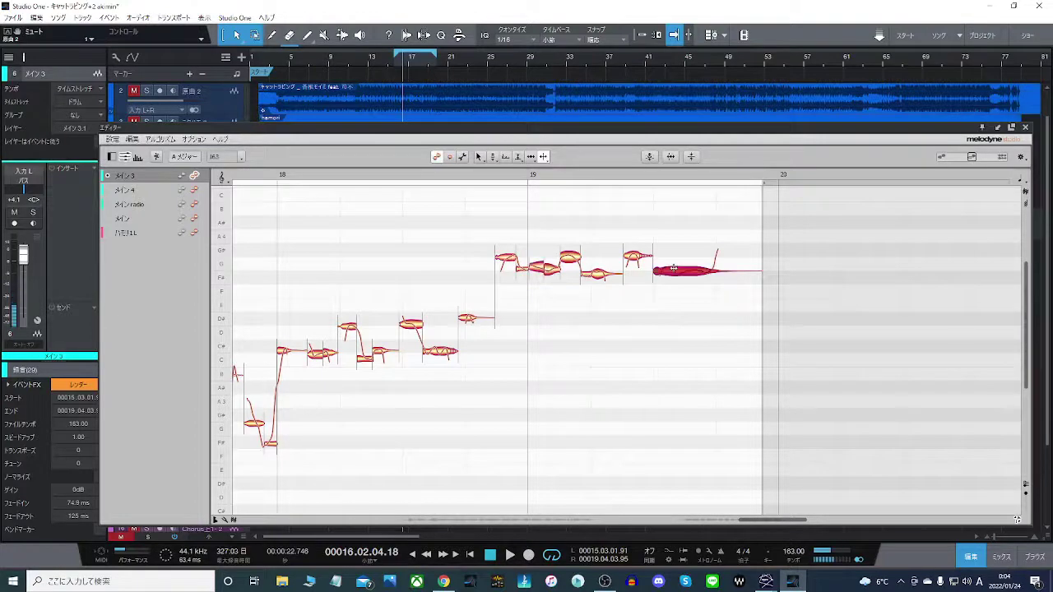
{"action": "double_click", "coordinate": [673, 268]}
{"action": "double_click", "coordinate": [700, 271]}
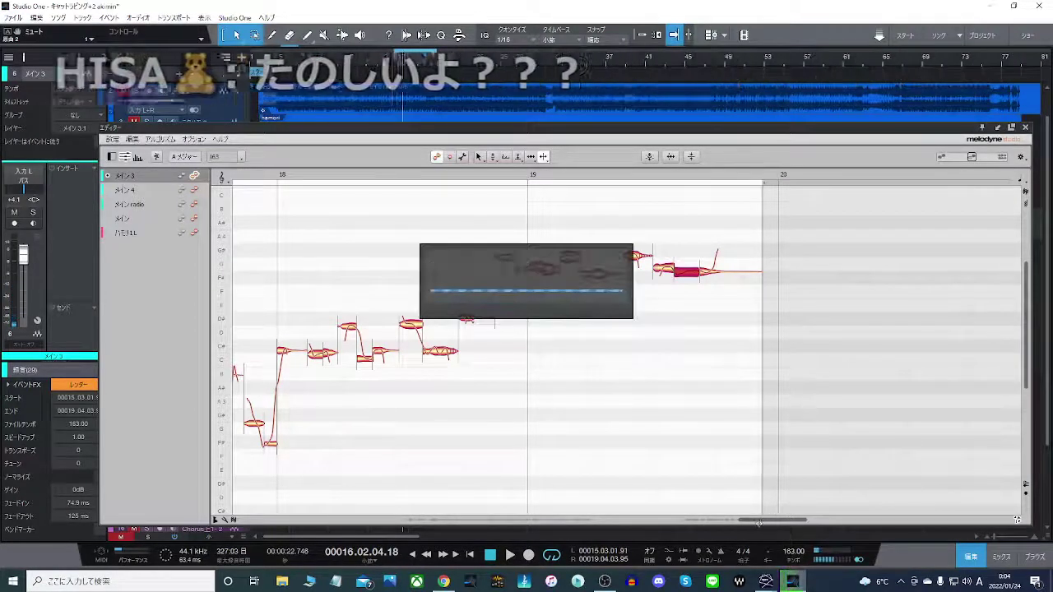
Select the notes on both sides of the dip in the middle of bar 16 and raise them to D#4 at 0 ct.
{"action": "left_click_drag", "start_coordinate": [758, 523], "coordinate": [689, 523]}
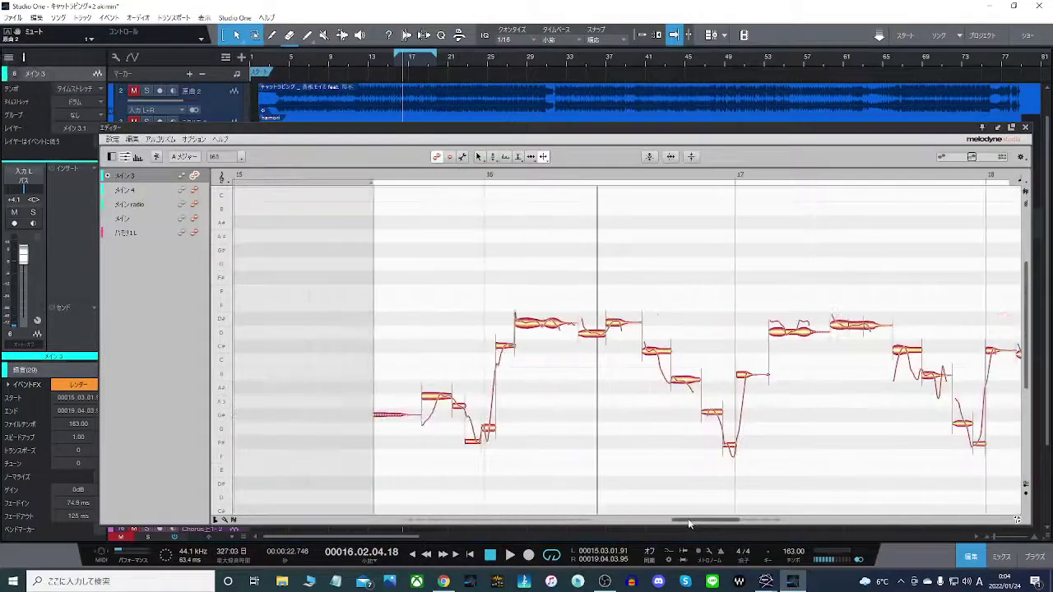
{"action": "right_click", "coordinate": [523, 320]}
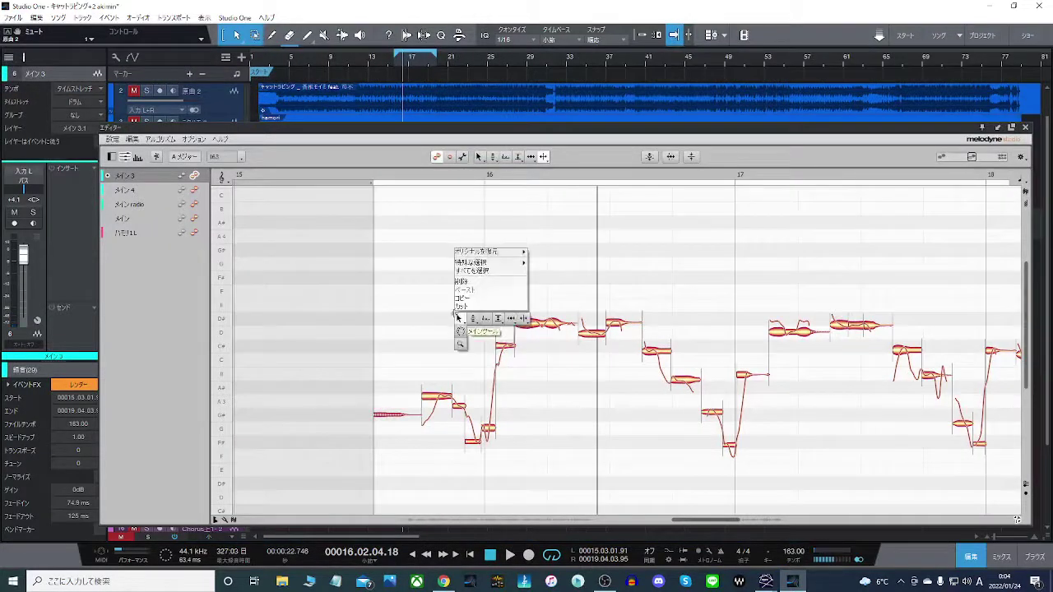
{"action": "left_click", "coordinate": [461, 318]}
{"action": "left_click", "coordinate": [576, 321]}
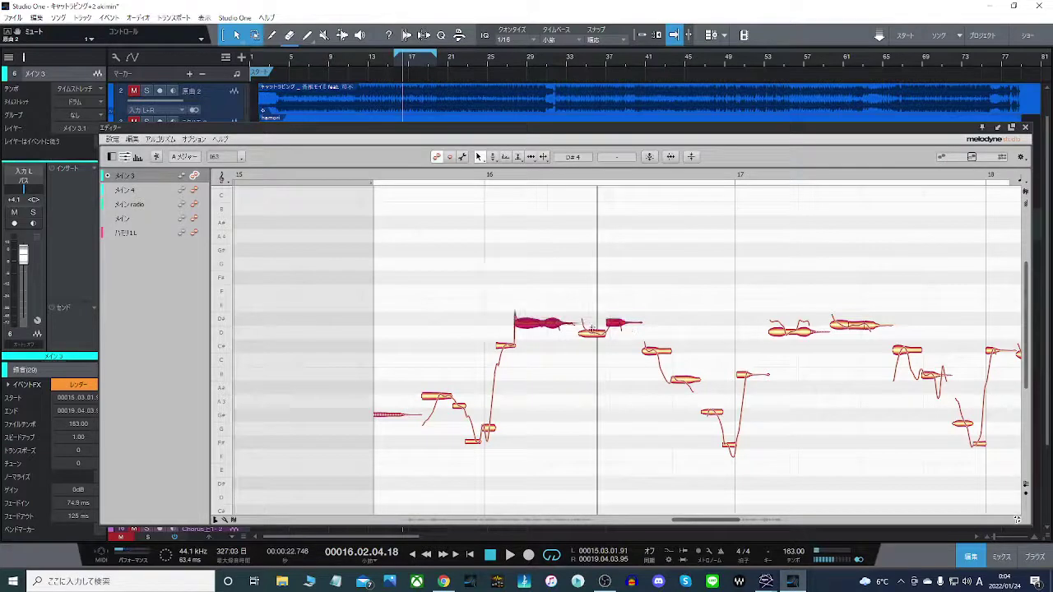
{"action": "left_click_drag", "start_coordinate": [553, 327], "coordinate": [552, 320]}
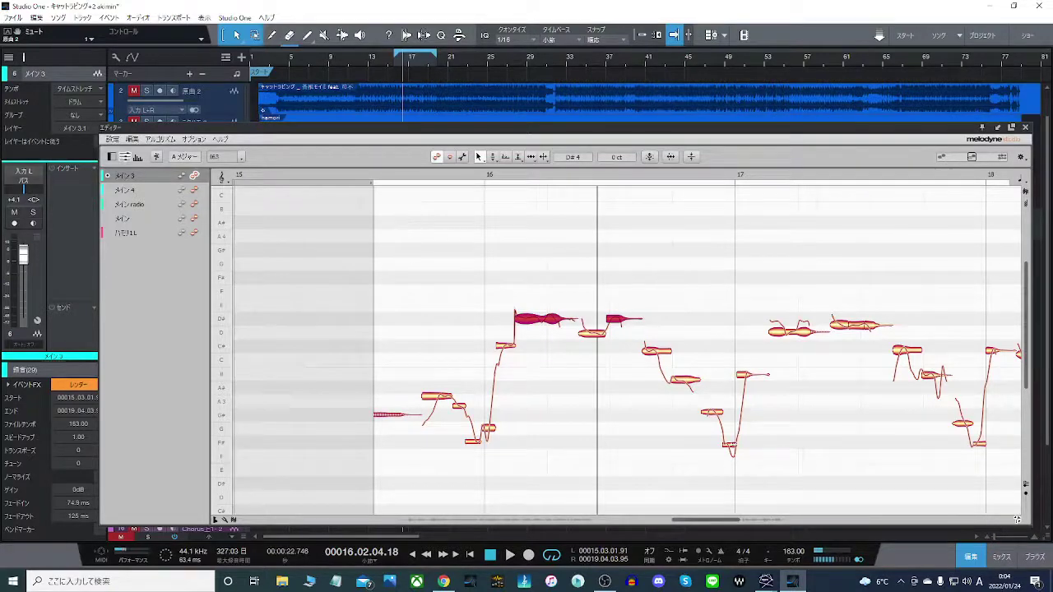
Split the long wavering note in the first half of bar 17 into three parts around its central dip.
{"action": "left_click_drag", "start_coordinate": [709, 521], "coordinate": [720, 521]}
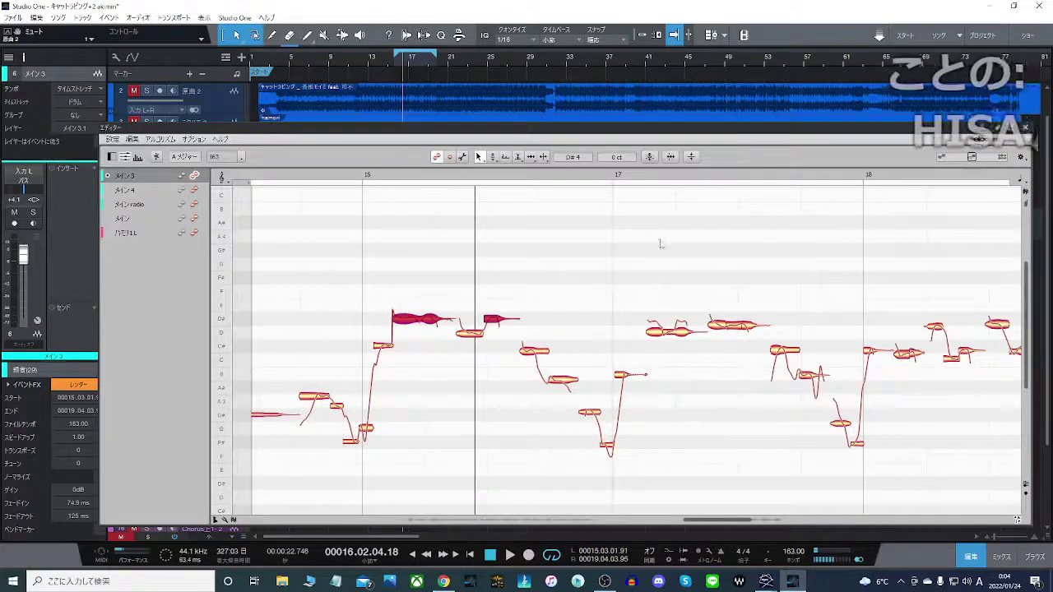
{"action": "left_click", "coordinate": [667, 178]}
{"action": "left_click_drag", "start_coordinate": [668, 178], "coordinate": [673, 200]}
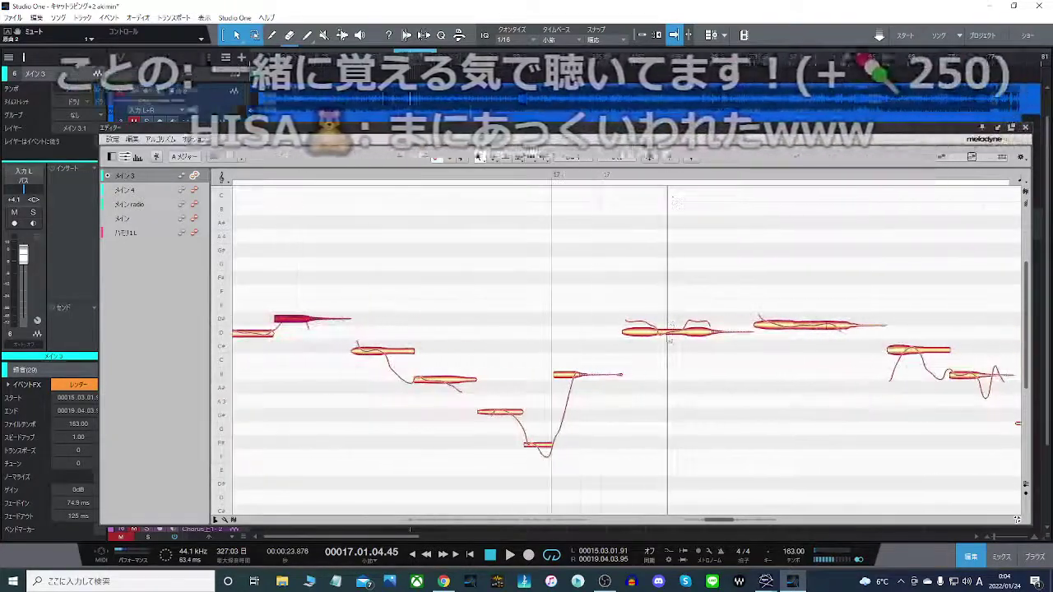
{"action": "right_click", "coordinate": [664, 332]}
{"action": "left_click", "coordinate": [729, 333]}
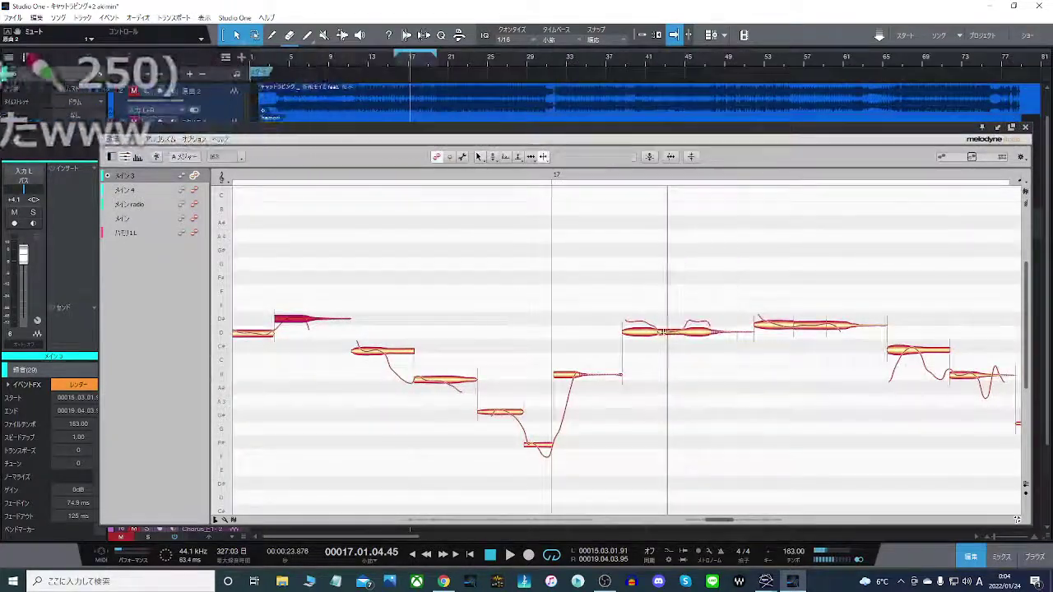
{"action": "double_click", "coordinate": [658, 331]}
{"action": "double_click", "coordinate": [686, 323]}
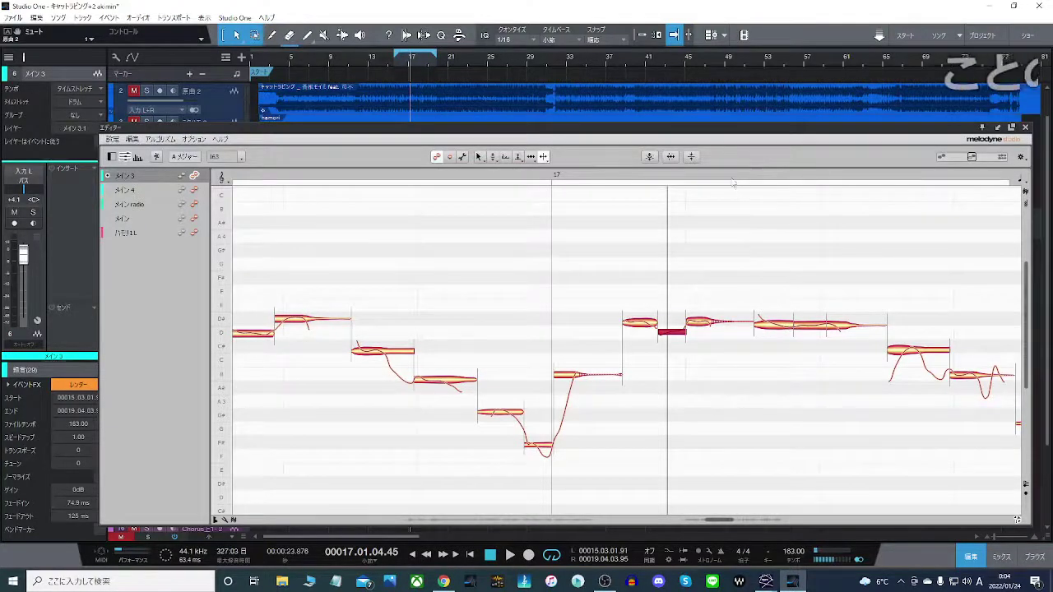
Solo the 原曲 2 track, listen to bars 15–19 of the original song for reference, and end the solo.
{"action": "left_click_drag", "start_coordinate": [729, 175], "coordinate": [733, 149]}
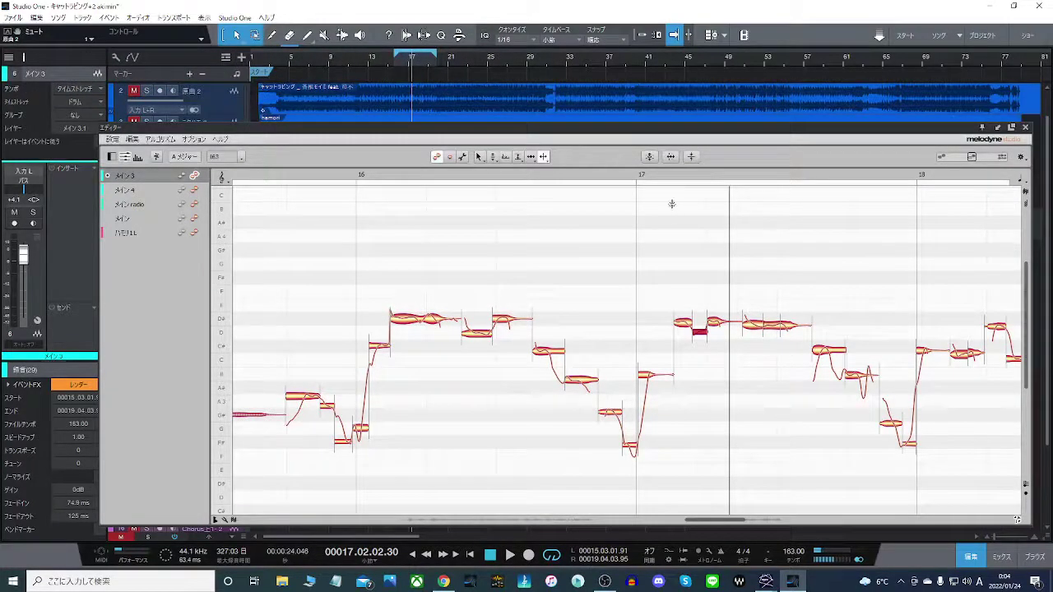
{"action": "left_click_drag", "start_coordinate": [648, 176], "coordinate": [646, 150]}
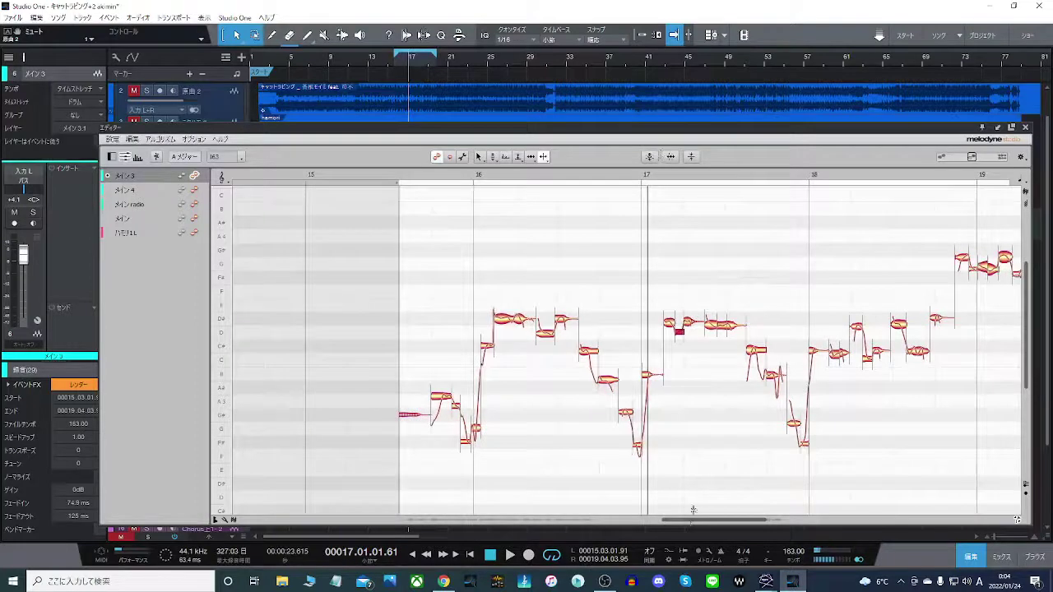
{"action": "mouse_move", "coordinate": [694, 520]}
{"action": "left_mouse_down"}
{"action": "mouse_move", "coordinate": [719, 522]}
{"action": "mouse_move", "coordinate": [705, 520]}
{"action": "left_mouse_up"}
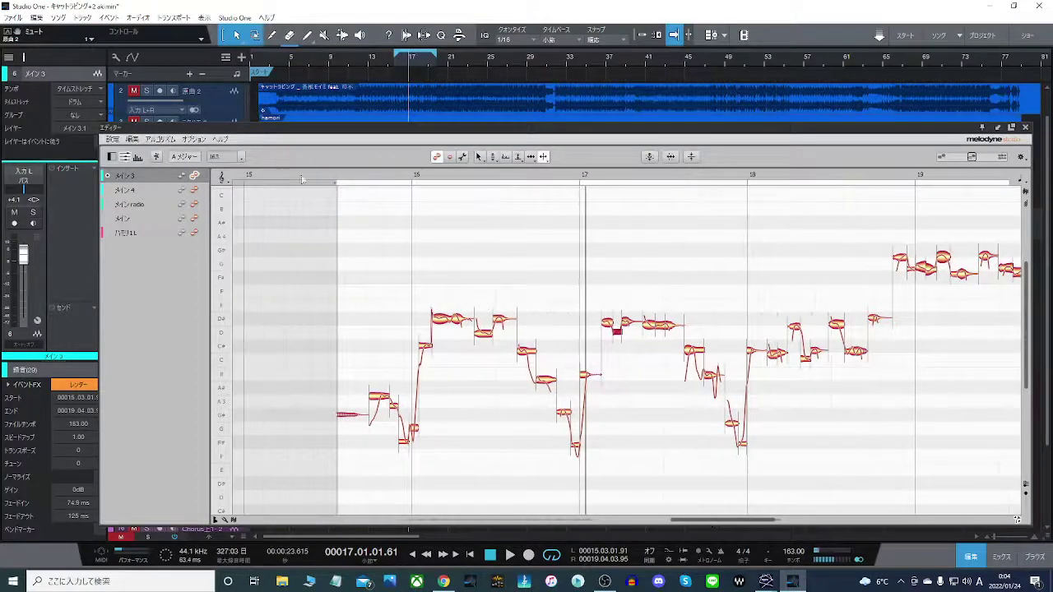
{"action": "left_click", "coordinate": [147, 90]}
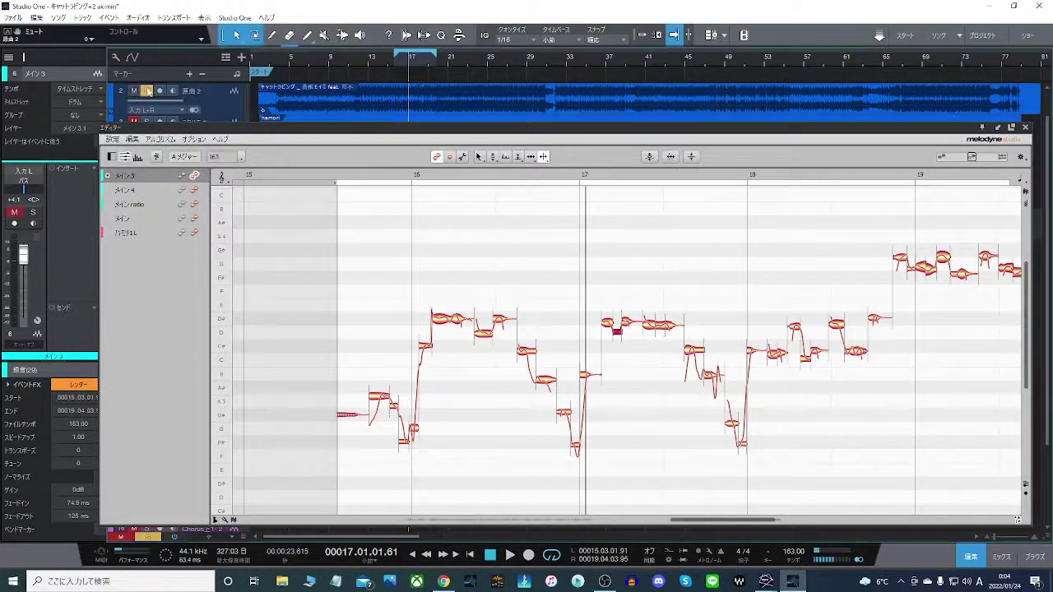
{"action": "left_click", "coordinate": [342, 178]}
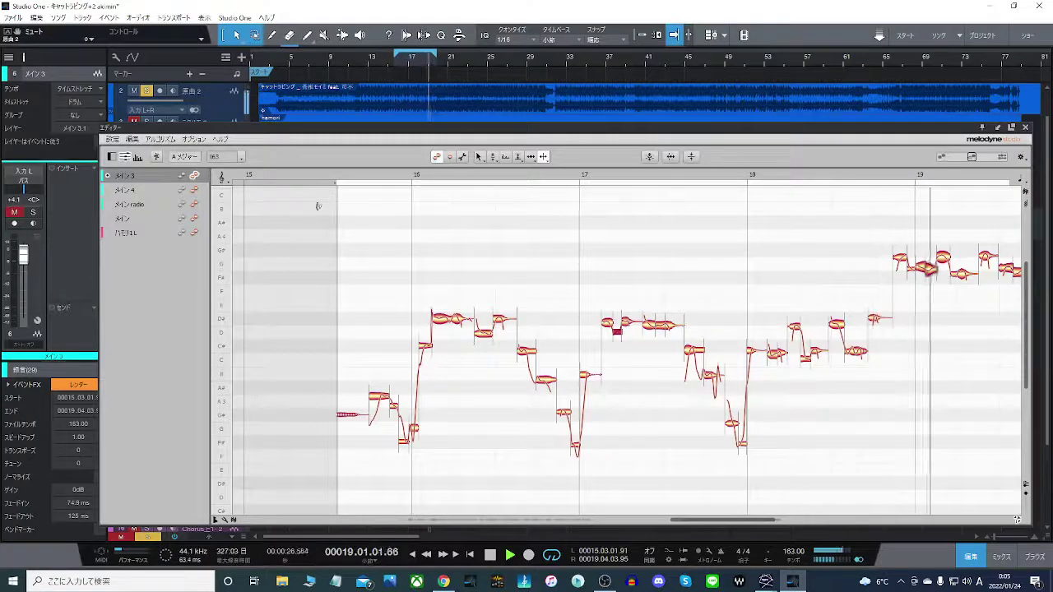
{"action": "key", "text": "space"}
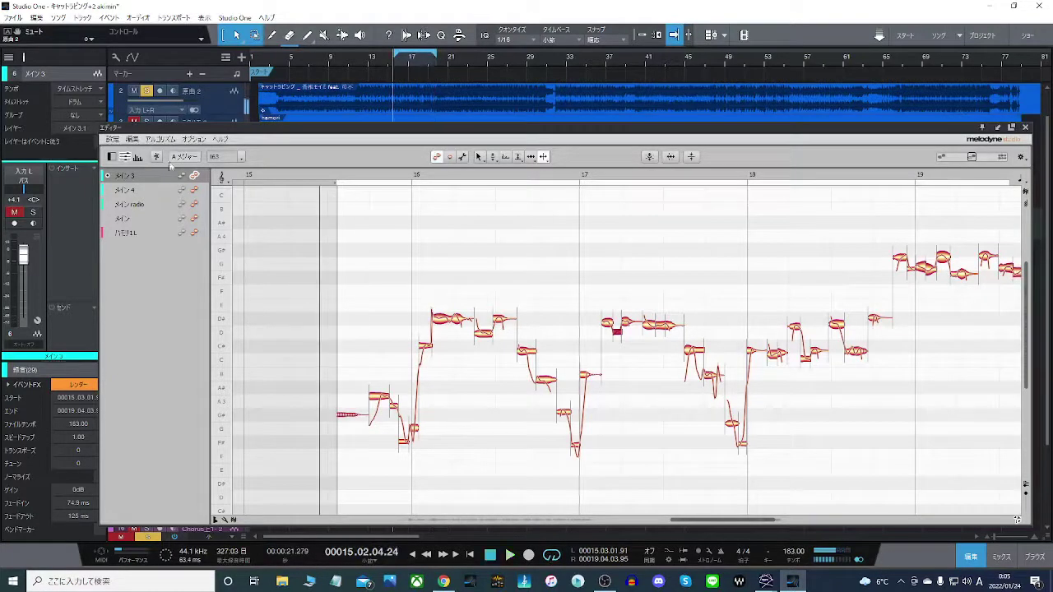
{"action": "left_click", "coordinate": [143, 91]}
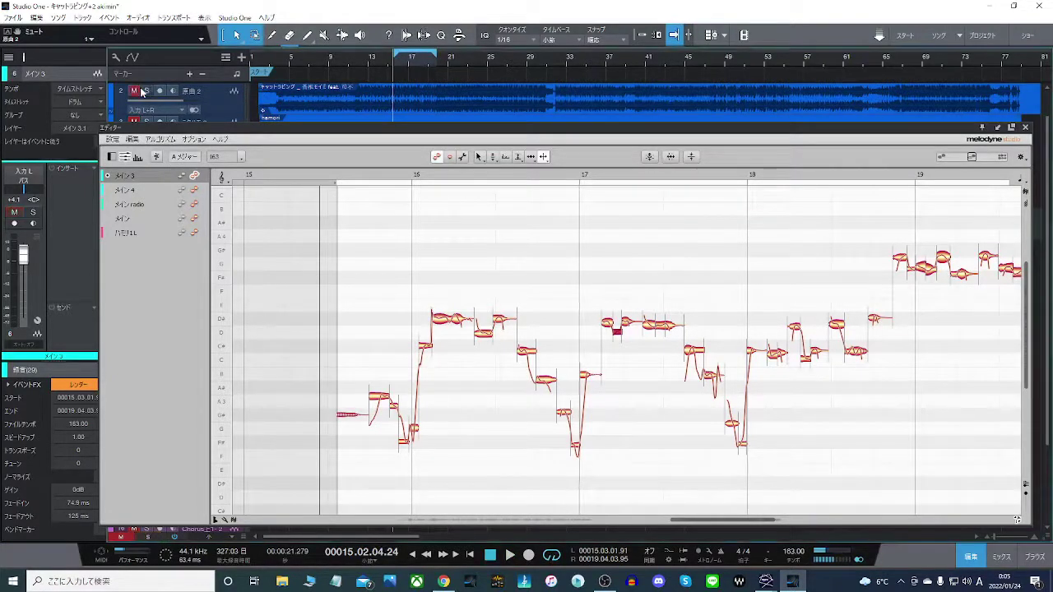
Switch back to the main tool and lower the two neighbouring notes at the end of bar 15 to G#3.
{"action": "right_click", "coordinate": [317, 202]}
{"action": "left_click", "coordinate": [253, 202]}
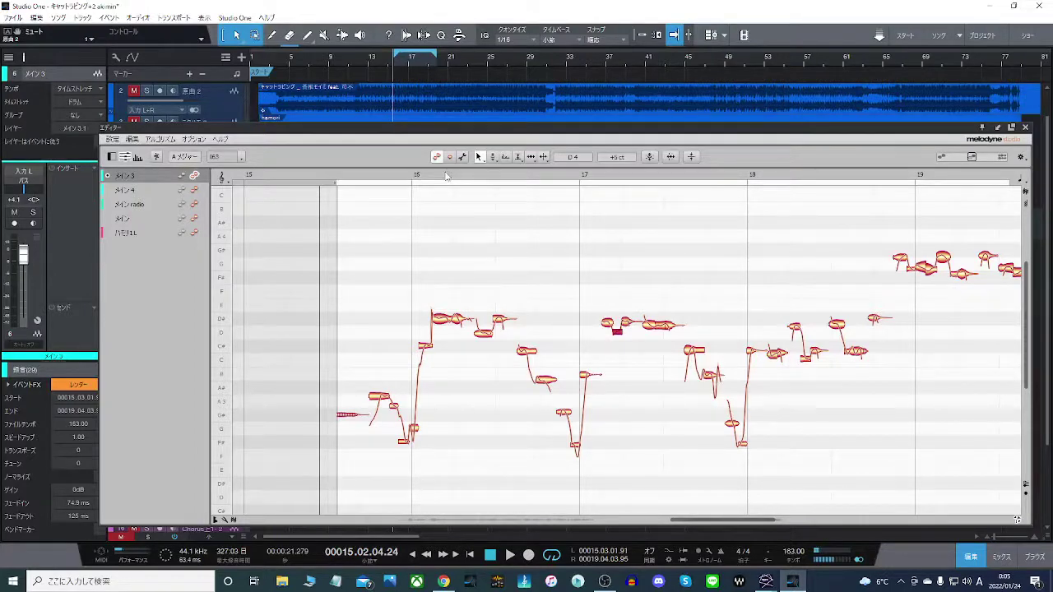
{"action": "left_click_drag", "start_coordinate": [430, 177], "coordinate": [418, 175]}
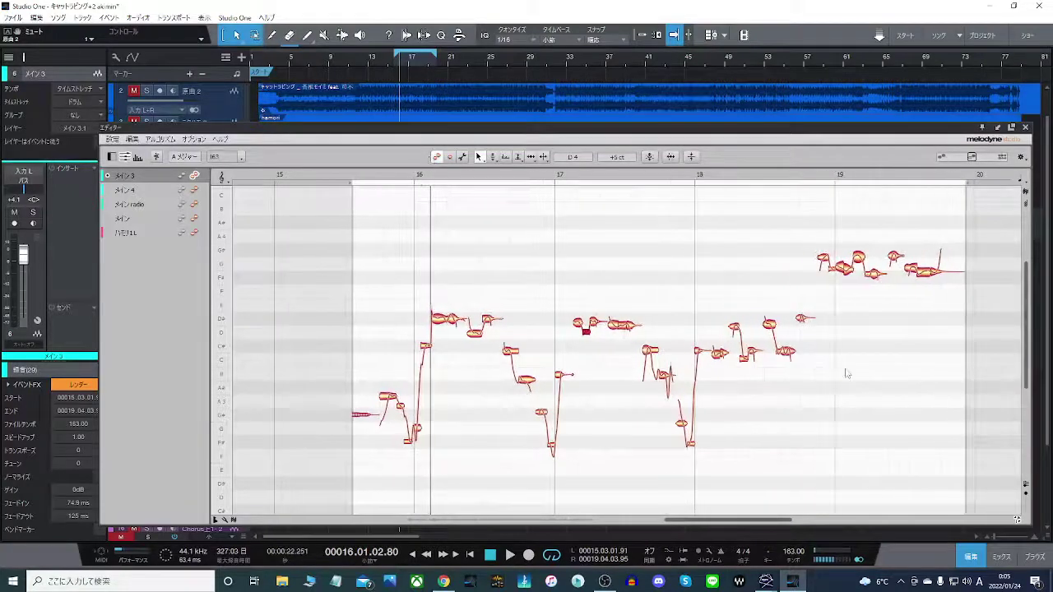
{"action": "left_click_drag", "start_coordinate": [755, 523], "coordinate": [766, 524]}
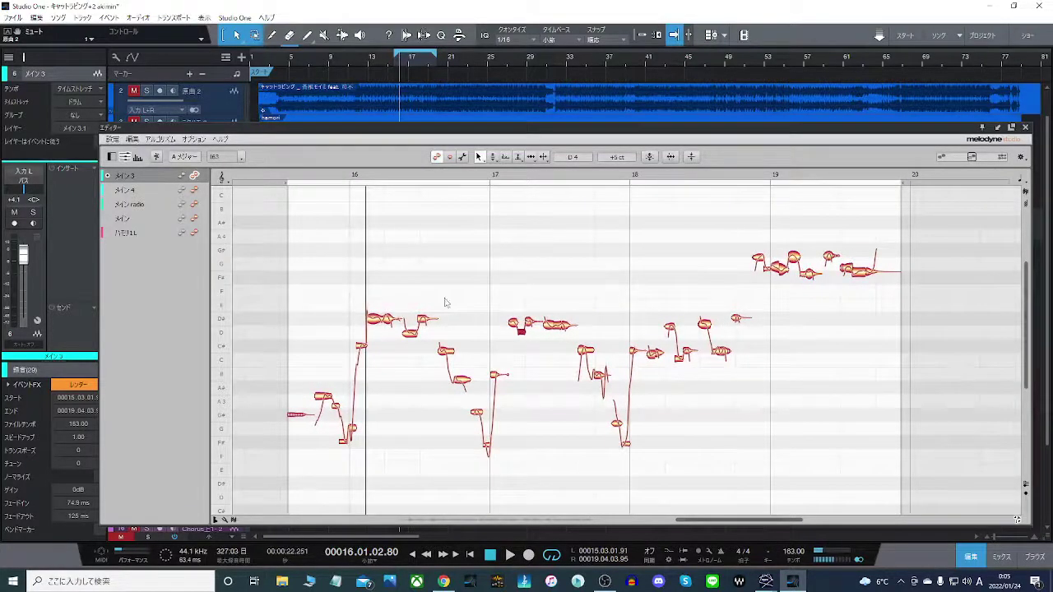
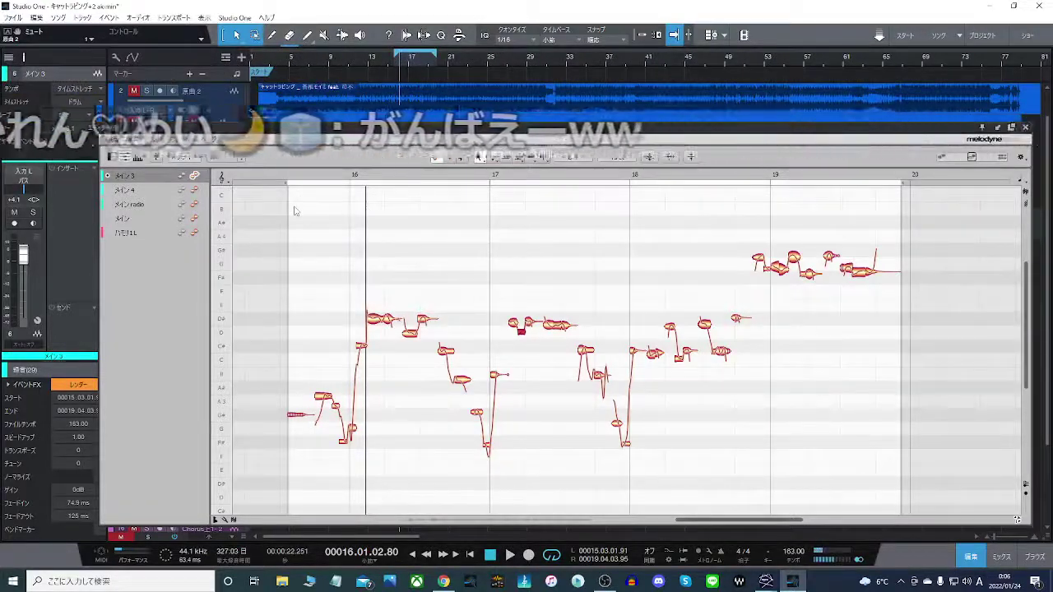
{"action": "double_click", "coordinate": [296, 203]}
{"action": "key", "text": "space"}
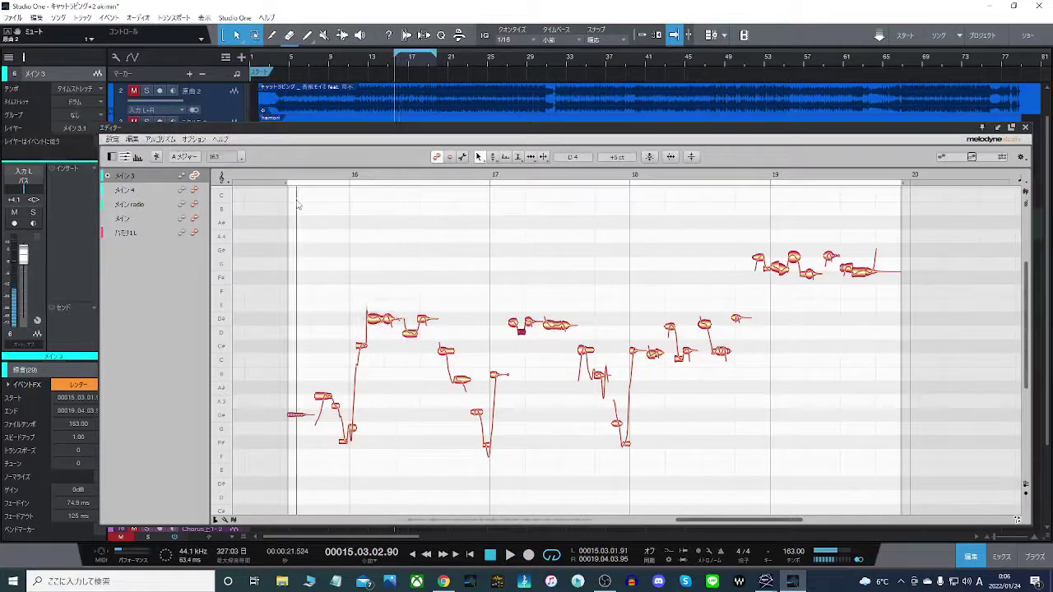
{"action": "left_click_drag", "start_coordinate": [325, 402], "coordinate": [338, 417]}
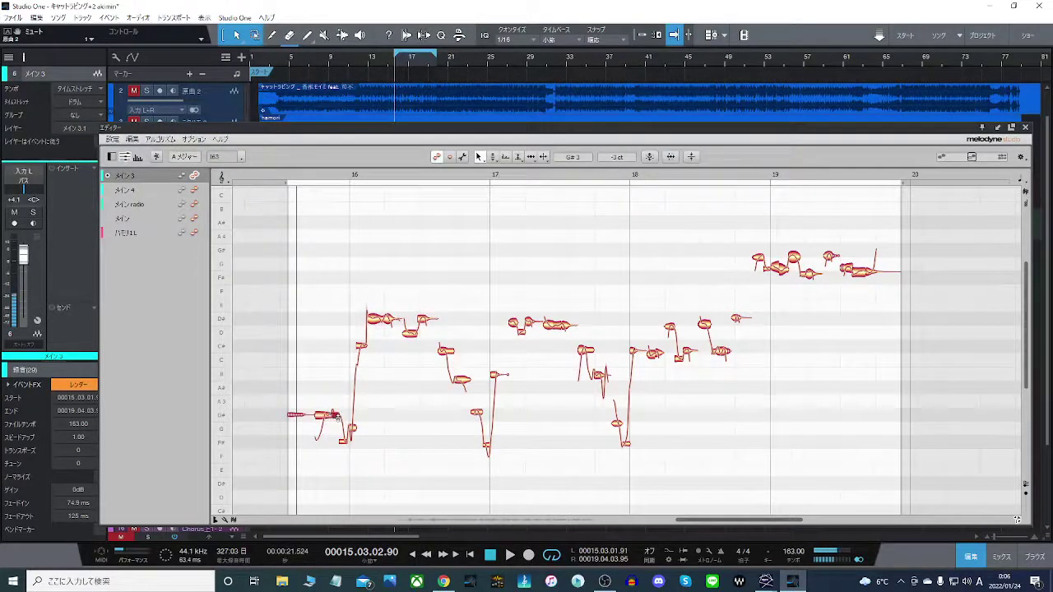
Raise the notes around the dip in bar 17, the long note after it and the three upper notes of bar 18 to D#4.
{"action": "key", "text": "space"}
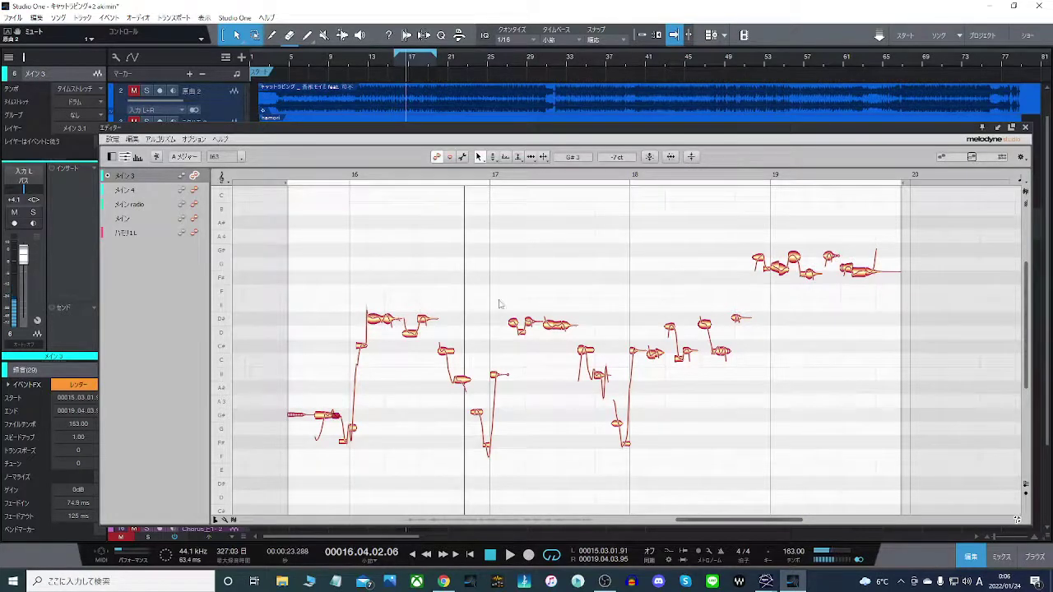
{"action": "left_click", "coordinate": [551, 324]}
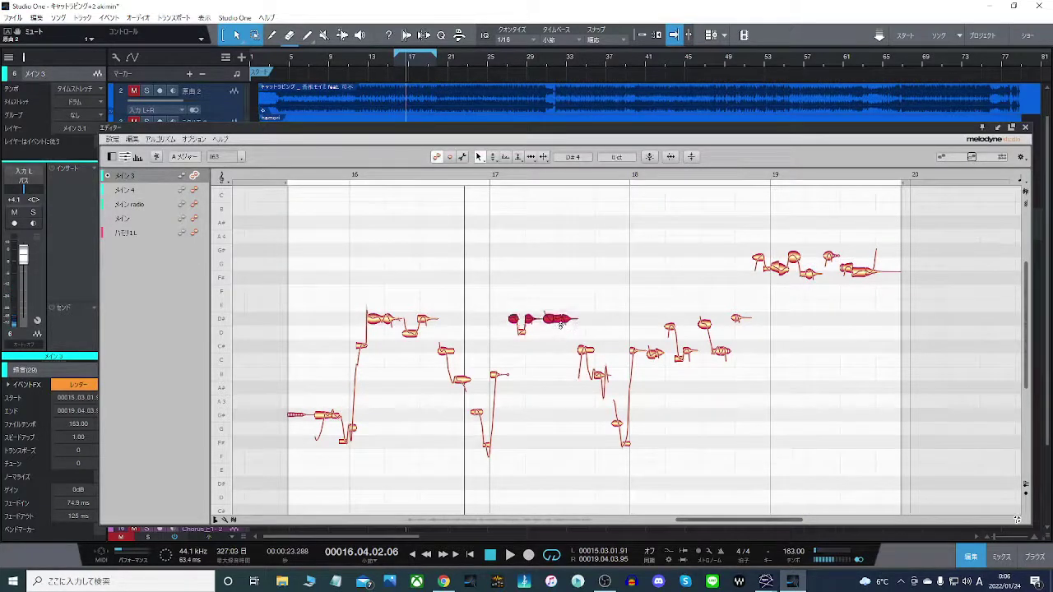
{"action": "left_click_drag", "start_coordinate": [650, 309], "coordinate": [747, 324]}
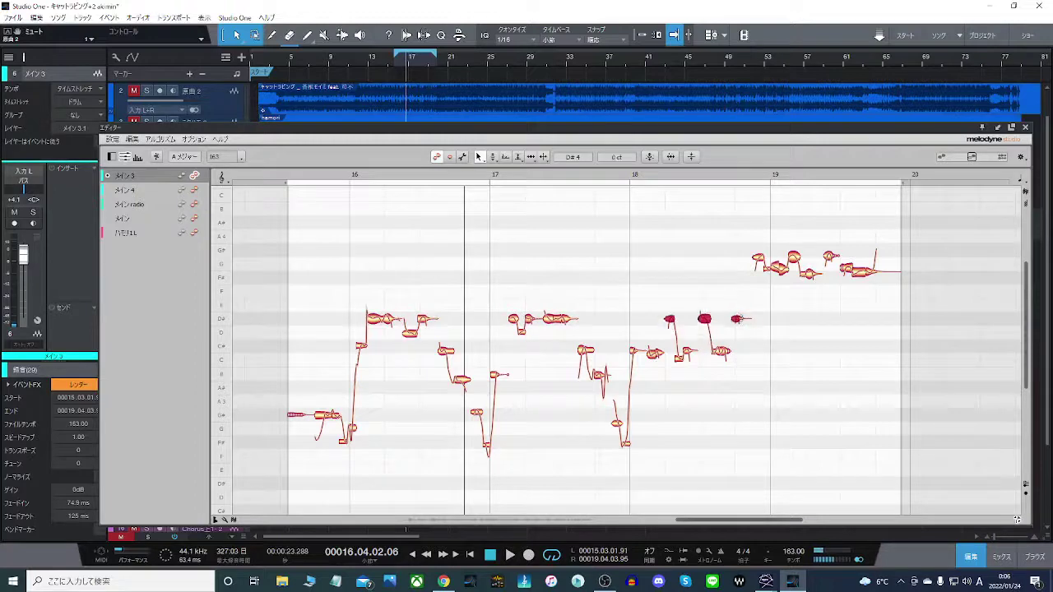
Raise the three upper notes around bar line 19 to G#4 at 0 ct.
{"action": "left_click_drag", "start_coordinate": [760, 262], "coordinate": [796, 250]}
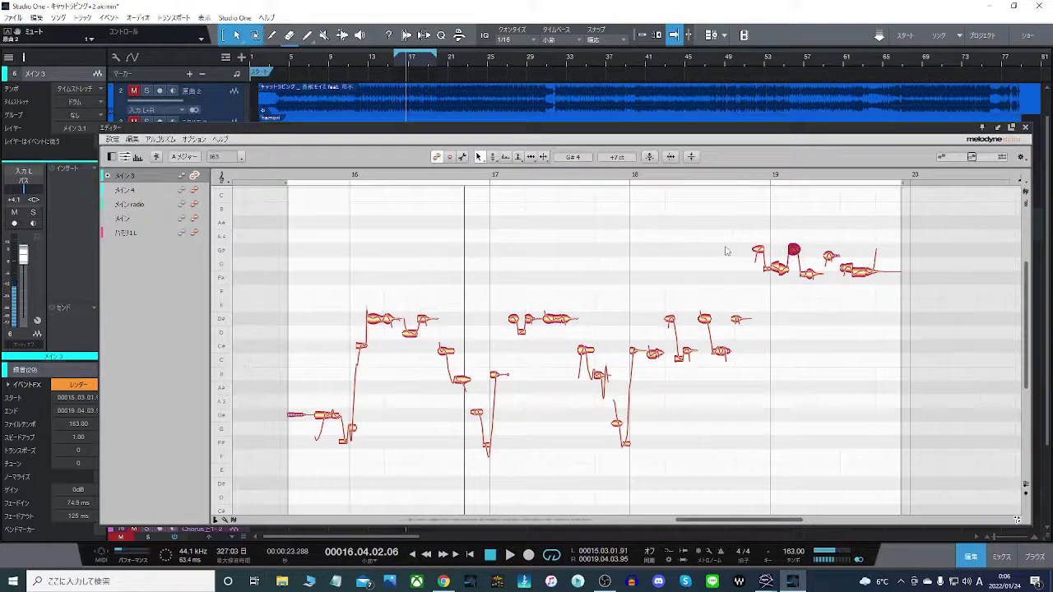
{"action": "left_click_drag", "start_coordinate": [724, 245], "coordinate": [846, 256]}
{"action": "double_click", "coordinate": [793, 249]}
{"action": "left_click", "coordinate": [782, 235]}
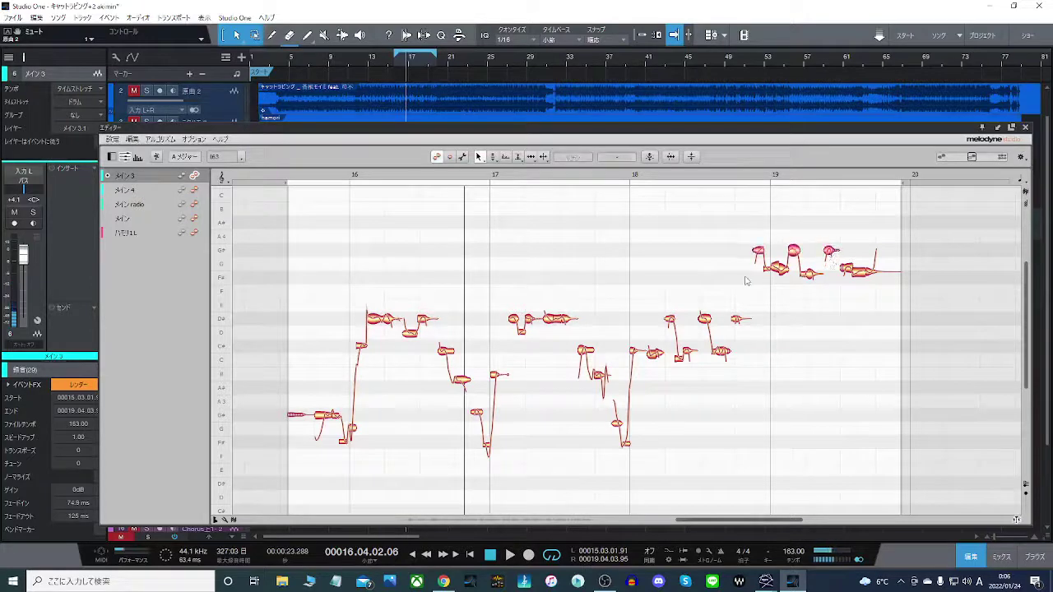
{"action": "left_click", "coordinate": [758, 256]}
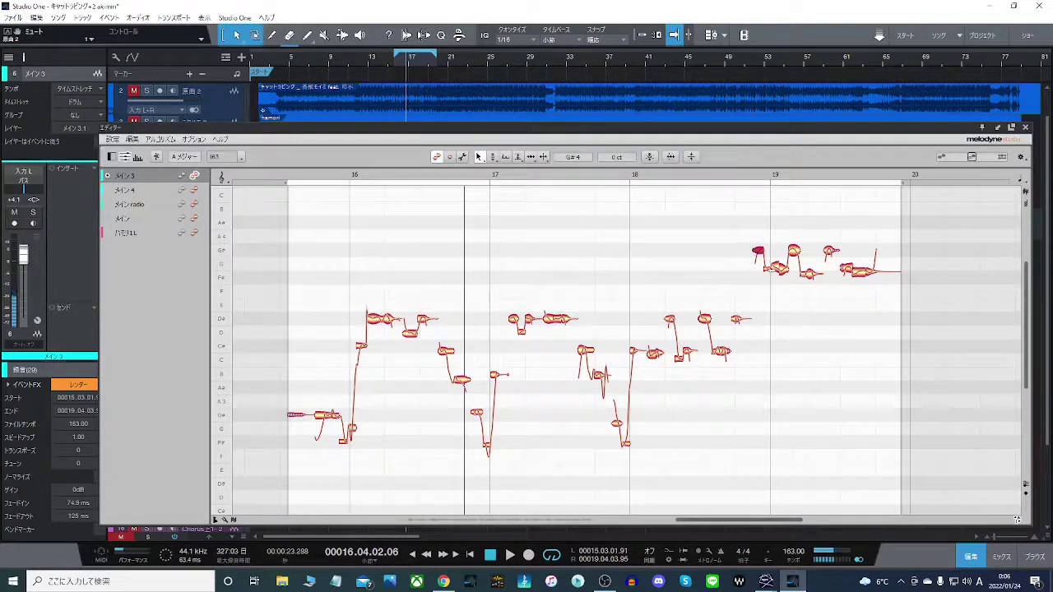
Retune the lower notes around bar line 19 and all parts of the split final note to G4 at 0 ct.
{"action": "left_click_drag", "start_coordinate": [751, 274], "coordinate": [813, 276]}
{"action": "left_click", "coordinate": [727, 231]}
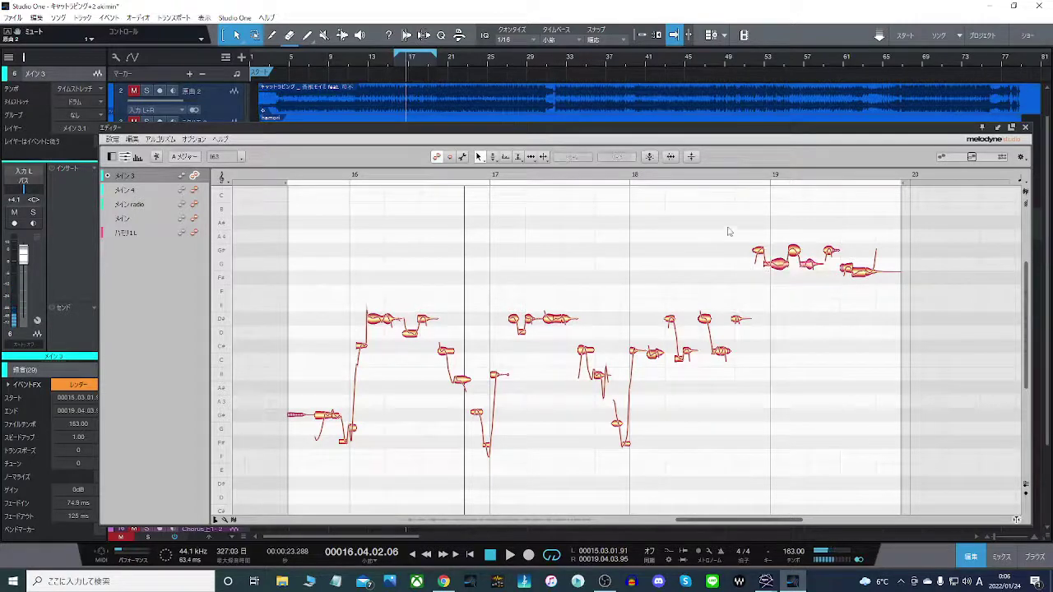
{"action": "double_click", "coordinate": [728, 223]}
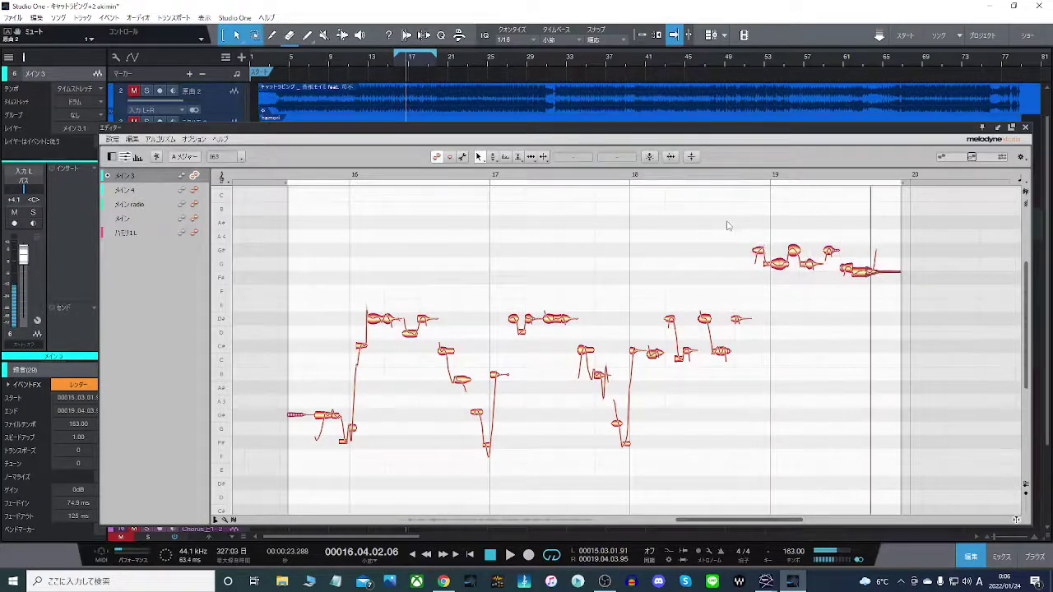
{"action": "key", "text": "space"}
{"action": "left_click", "coordinate": [848, 266]}
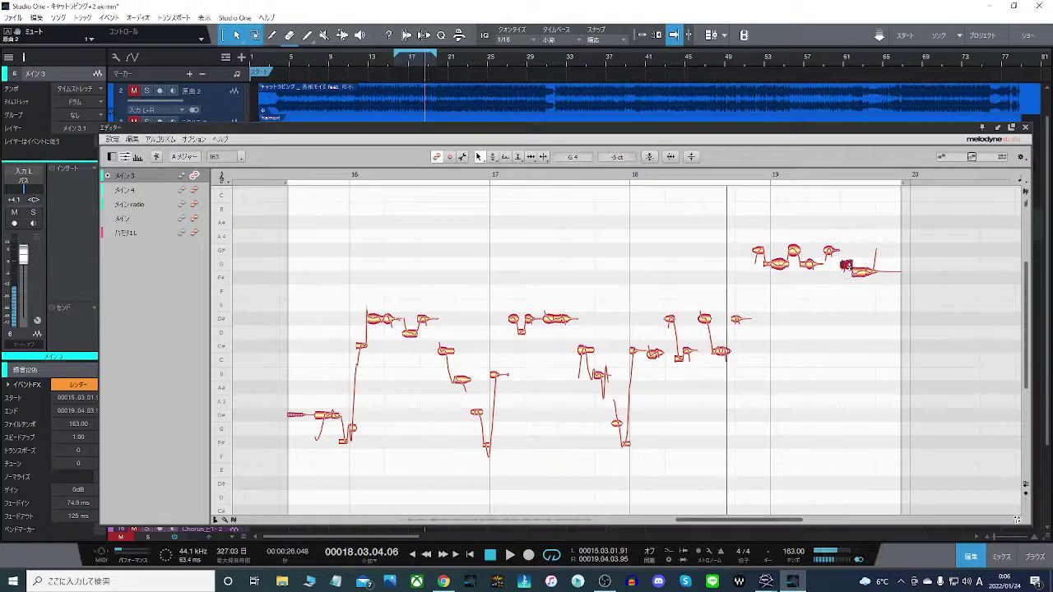
{"action": "left_click", "coordinate": [859, 267]}
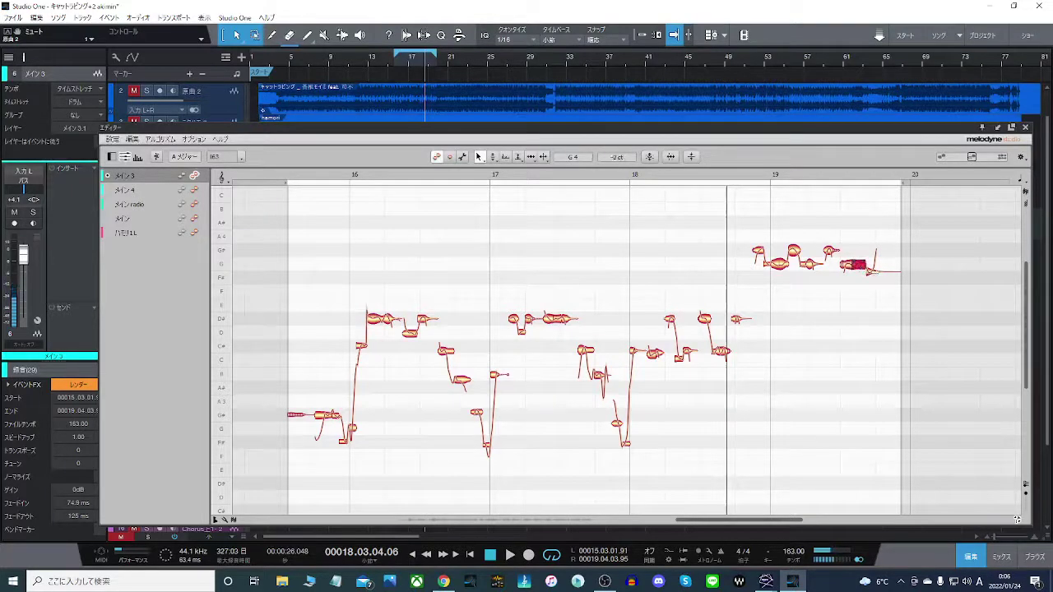
{"action": "left_click", "coordinate": [886, 265]}
{"action": "left_click_drag", "start_coordinate": [647, 261], "coordinate": [897, 273]}
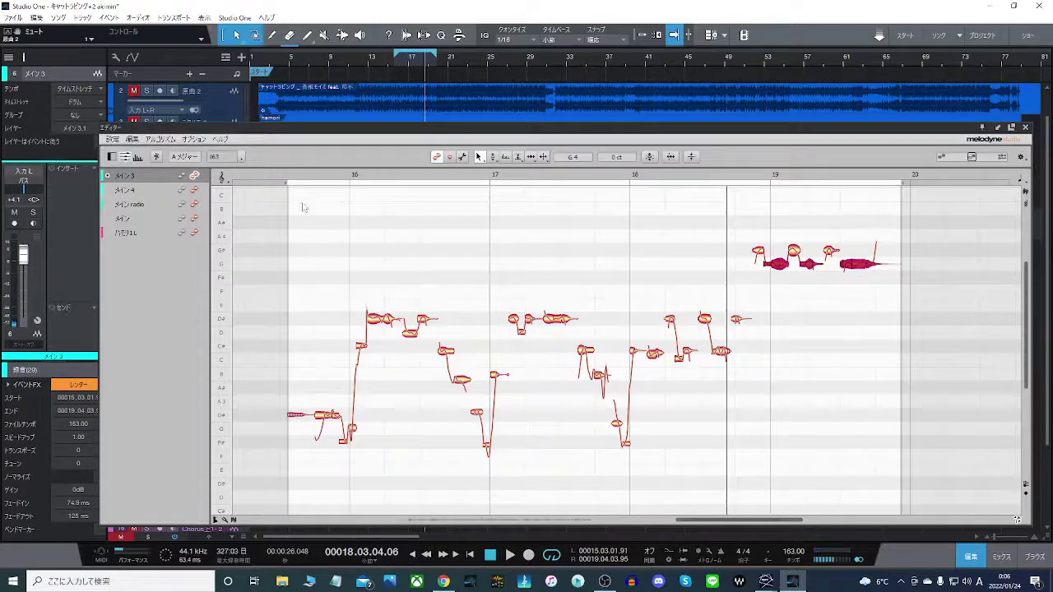
Play back the corrected phrase and compare it with the soloed 原曲 2 track, ending the solo when done.
{"action": "key", "text": "space"}
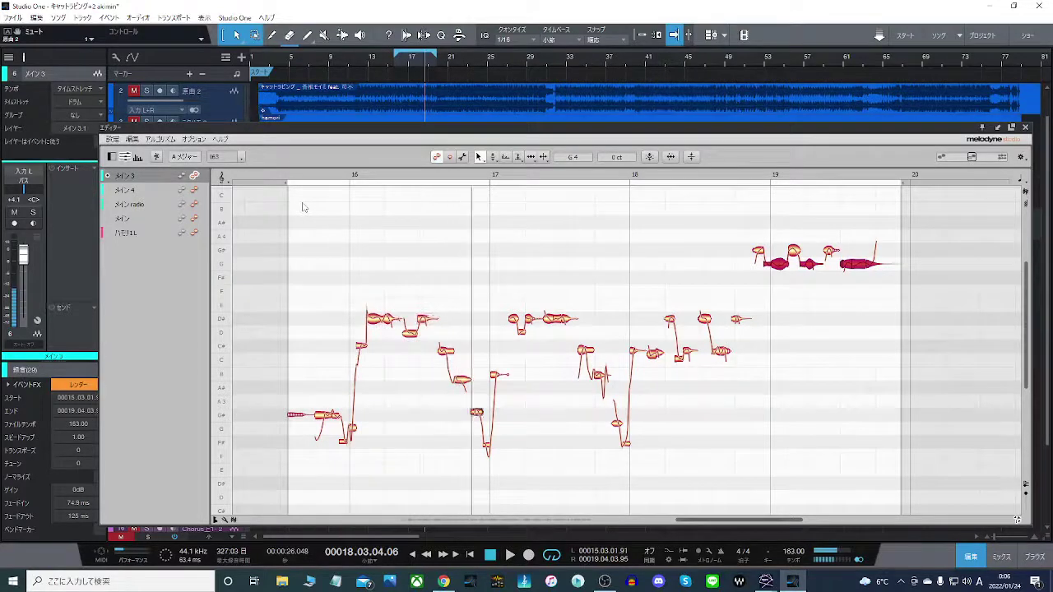
{"action": "left_click", "coordinate": [302, 208]}
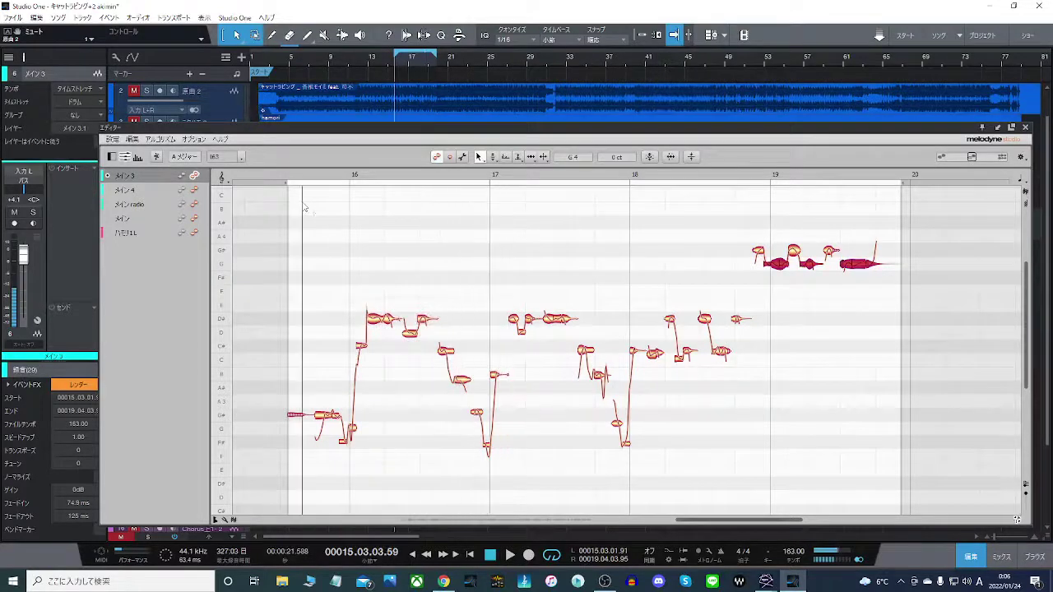
{"action": "left_click", "coordinate": [146, 92]}
{"action": "key", "text": "space"}
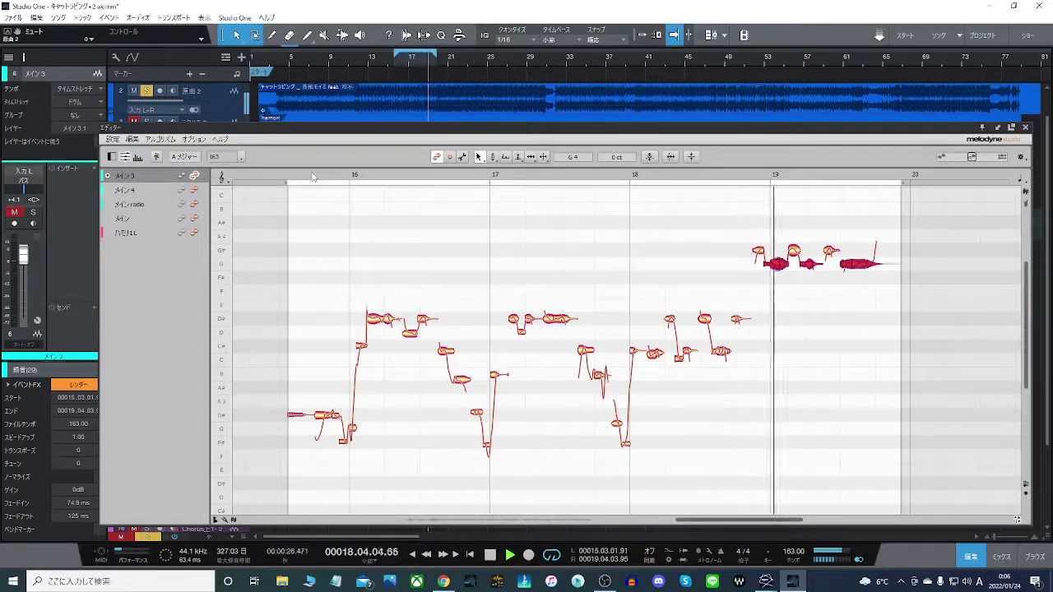
{"action": "left_click", "coordinate": [149, 96]}
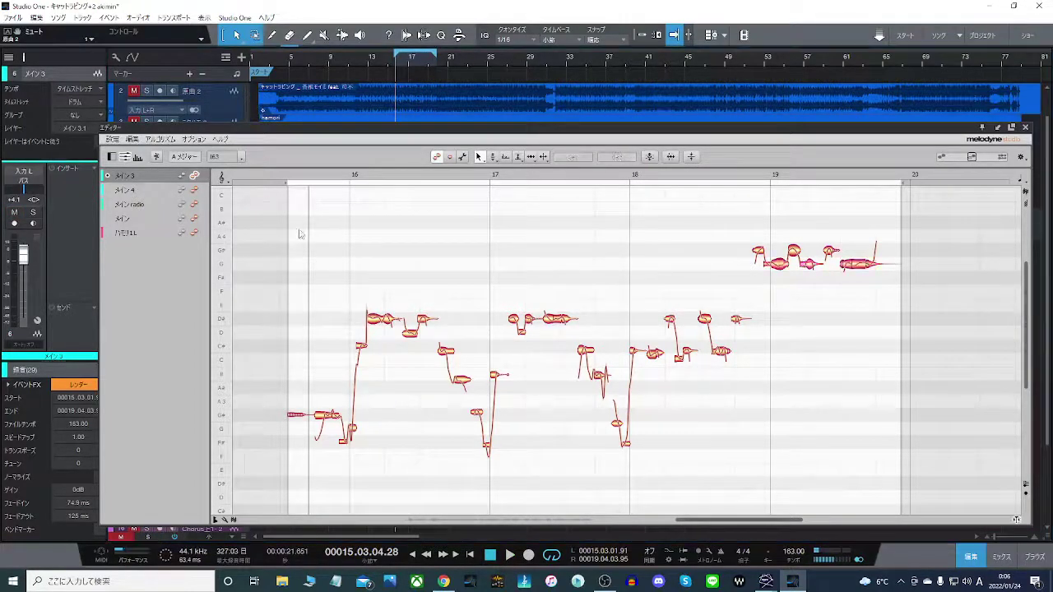
Raise the slightly flat C#4 note in bar 16 and tune the four C#4 notes of bar 18 onto pitch.
{"action": "left_click_drag", "start_coordinate": [443, 351], "coordinate": [443, 347]}
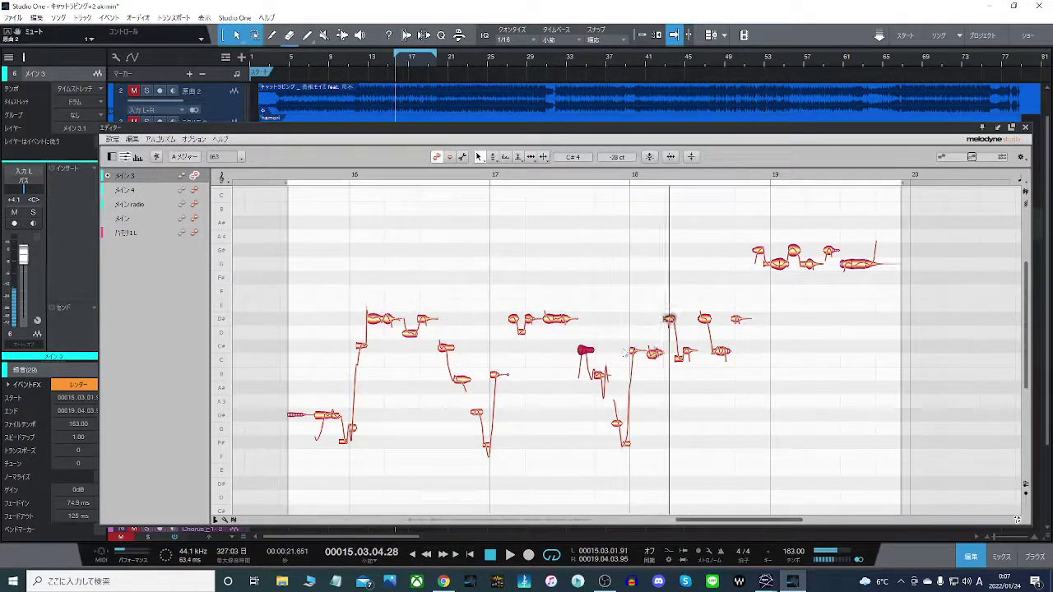
{"action": "left_click_drag", "start_coordinate": [610, 354], "coordinate": [727, 357]}
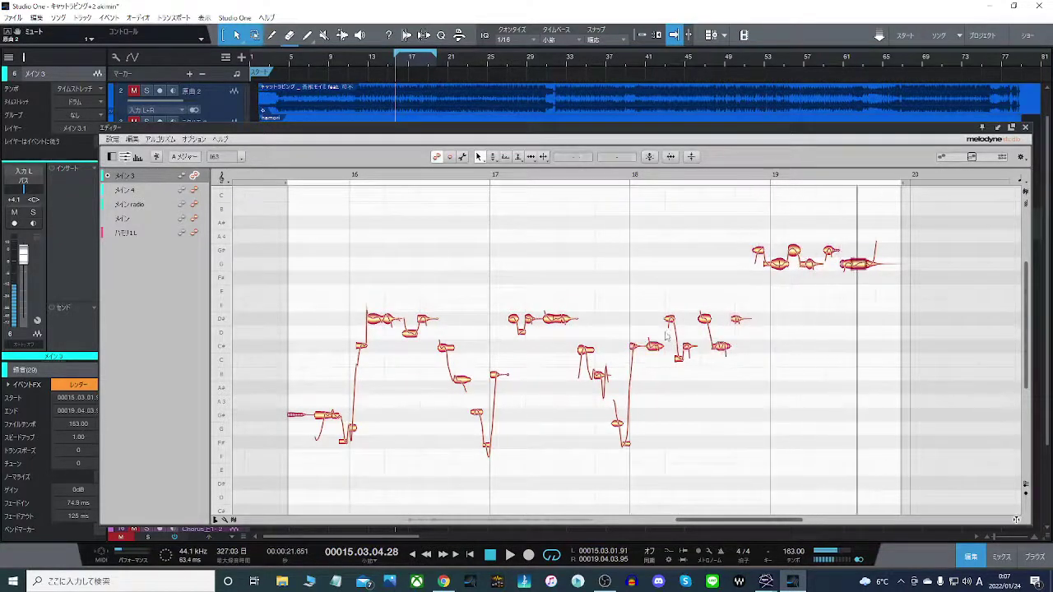
{"action": "left_click", "coordinate": [617, 289]}
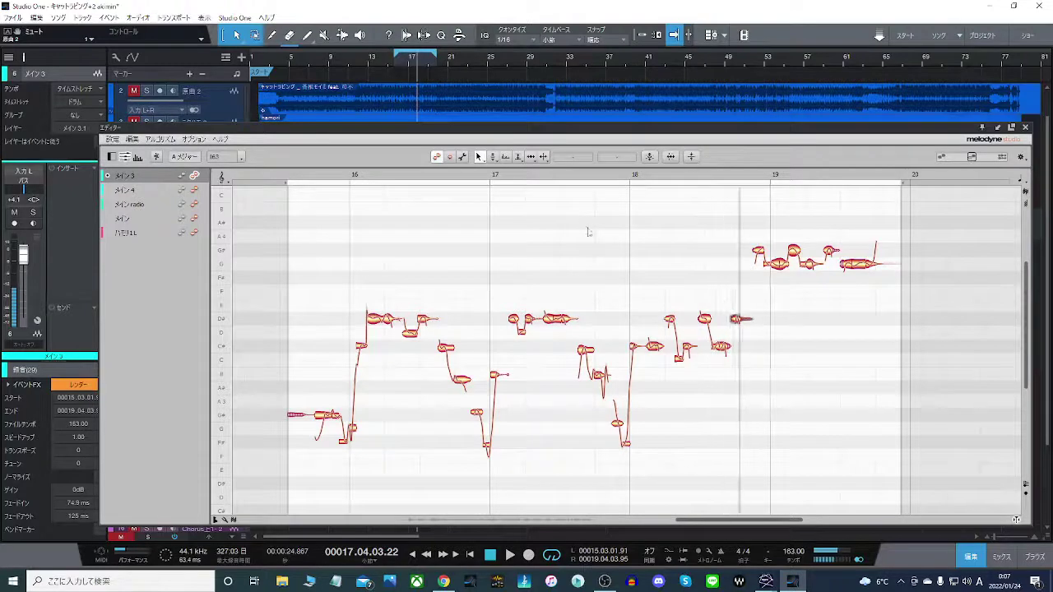
Shift the last three notes of bar 18 slightly later in time, moving the final D#4 a little further.
{"action": "left_click_drag", "start_coordinate": [697, 298], "coordinate": [752, 350]}
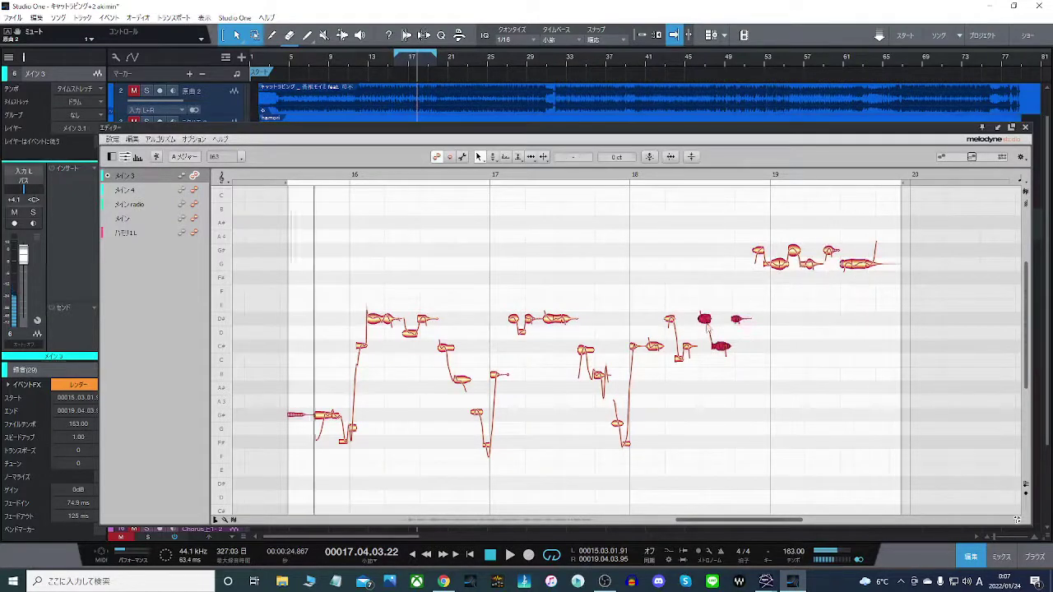
{"action": "left_click", "coordinate": [743, 329]}
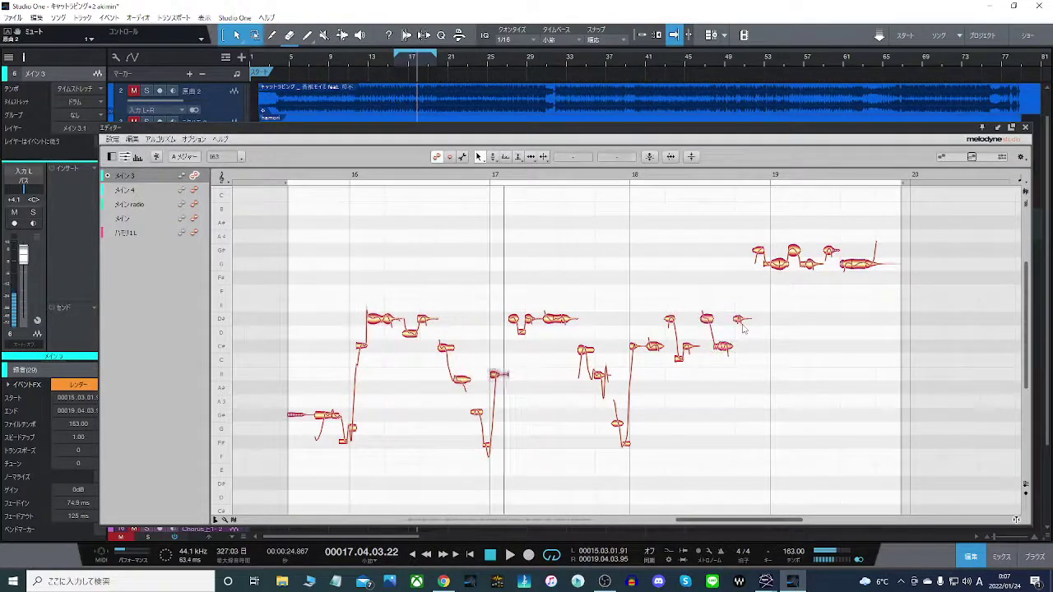
{"action": "left_click", "coordinate": [741, 320]}
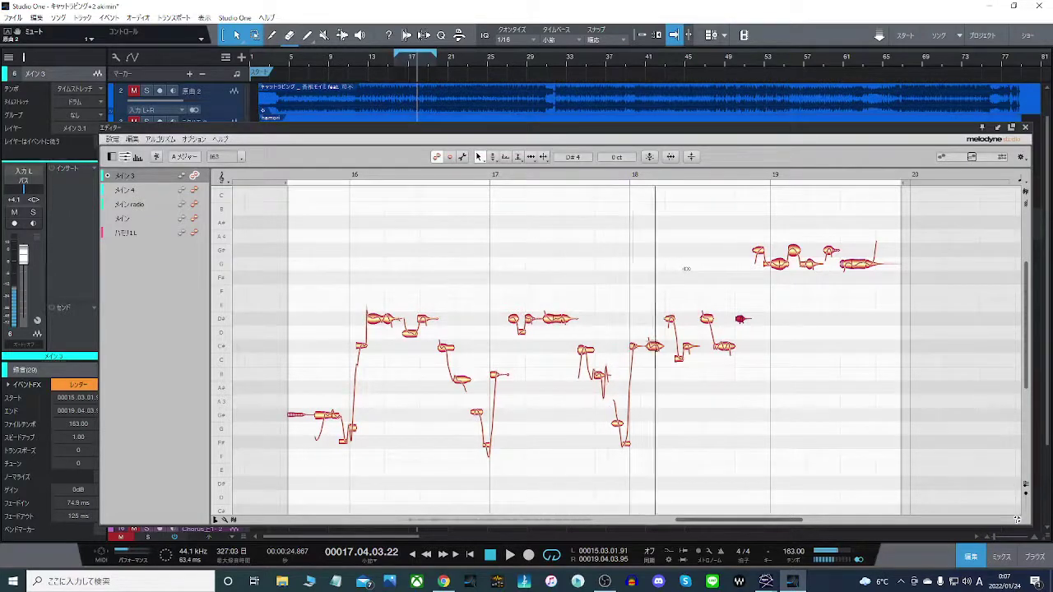
Play back and fine-tune the off-pitch notes in bars 16 and 17, raising the sharp-side D4 note of bar 16 to +48 ct.
{"action": "double_click", "coordinate": [558, 359]}
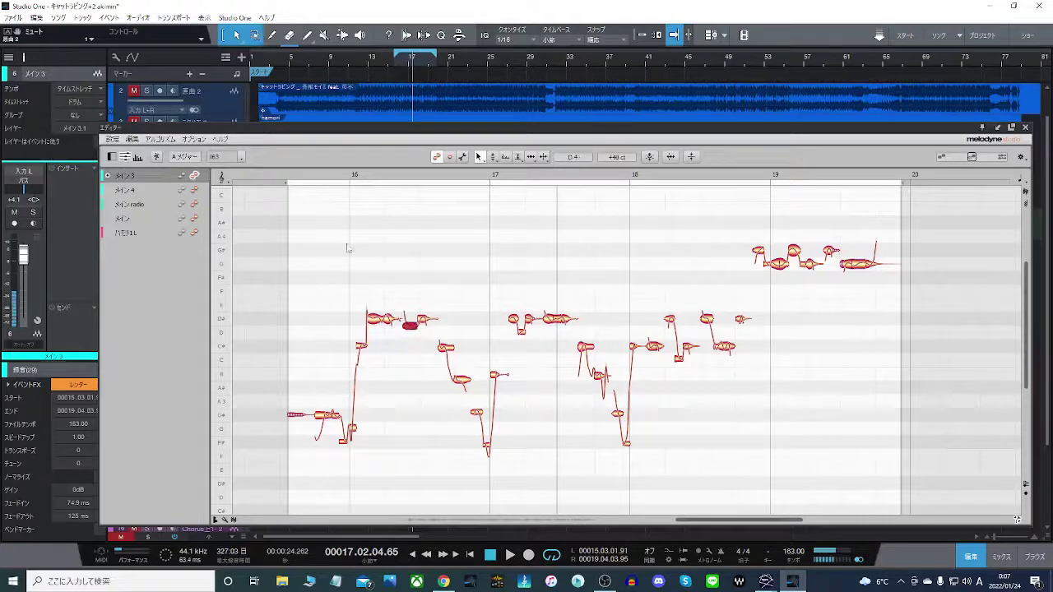
{"action": "double_click", "coordinate": [305, 205]}
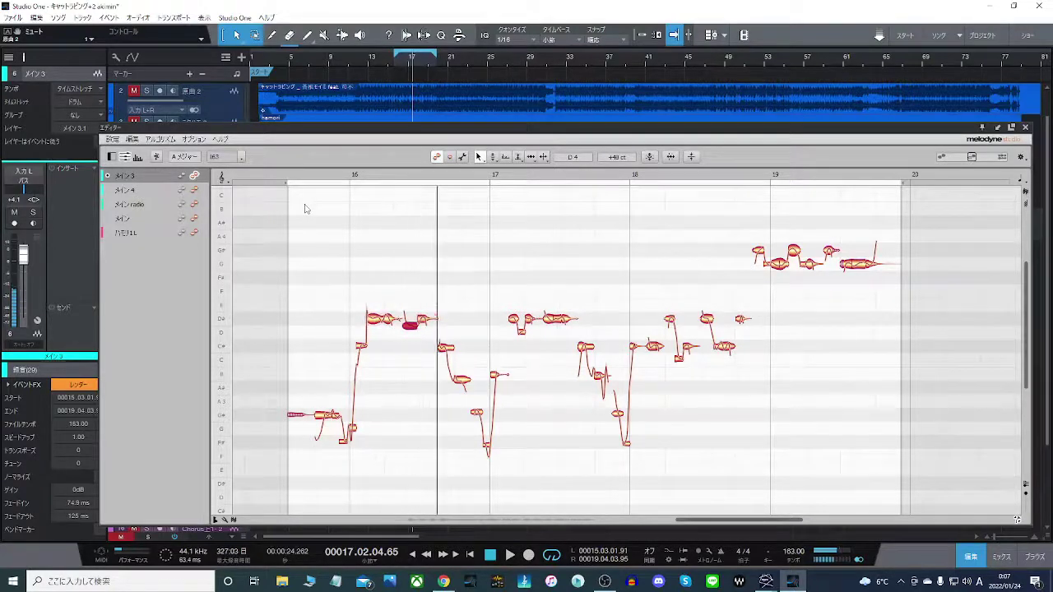
{"action": "double_click", "coordinate": [370, 262]}
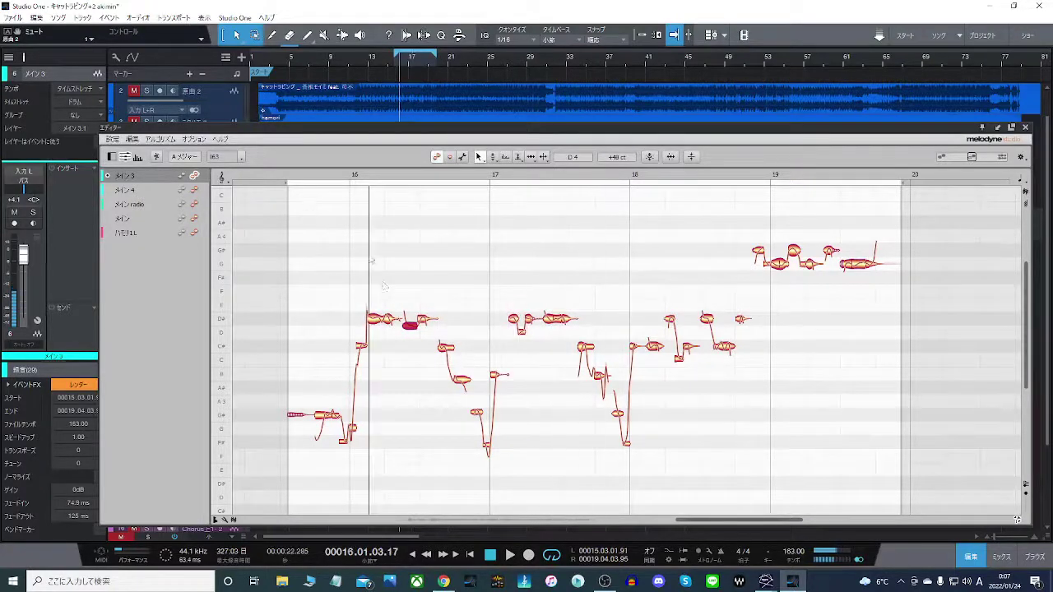
{"action": "mouse_move", "coordinate": [444, 347]}
{"action": "left_mouse_down"}
{"action": "mouse_move", "coordinate": [445, 331]}
{"action": "mouse_move", "coordinate": [443, 346]}
{"action": "left_mouse_up"}
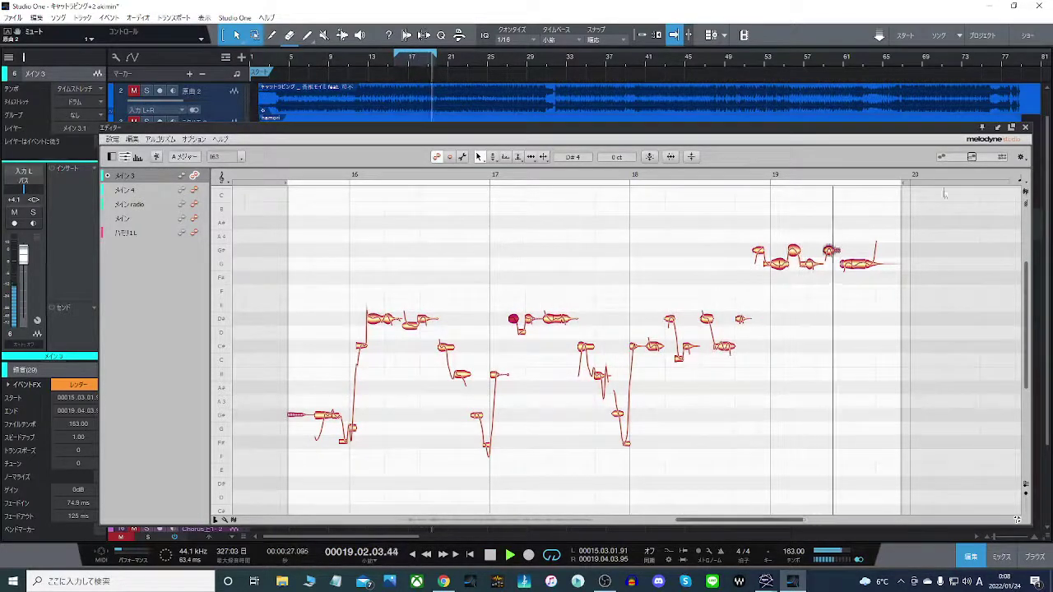
Close the note editor, move the playback loop to bars 19–24 and play from bar 19.
{"action": "left_click", "coordinate": [1025, 128]}
{"action": "left_click", "coordinate": [490, 555]}
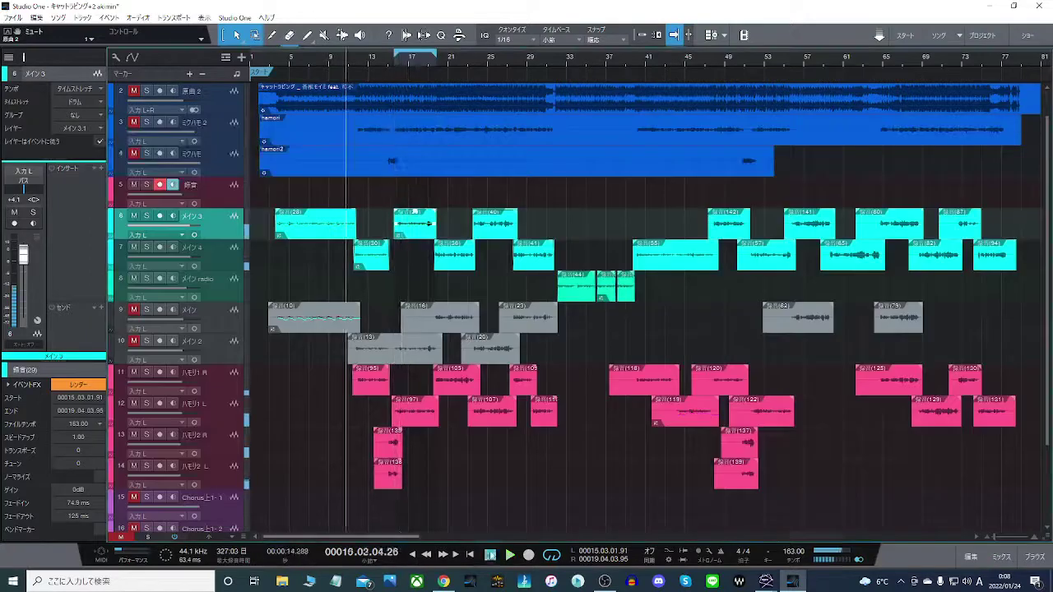
{"action": "key", "text": "space"}
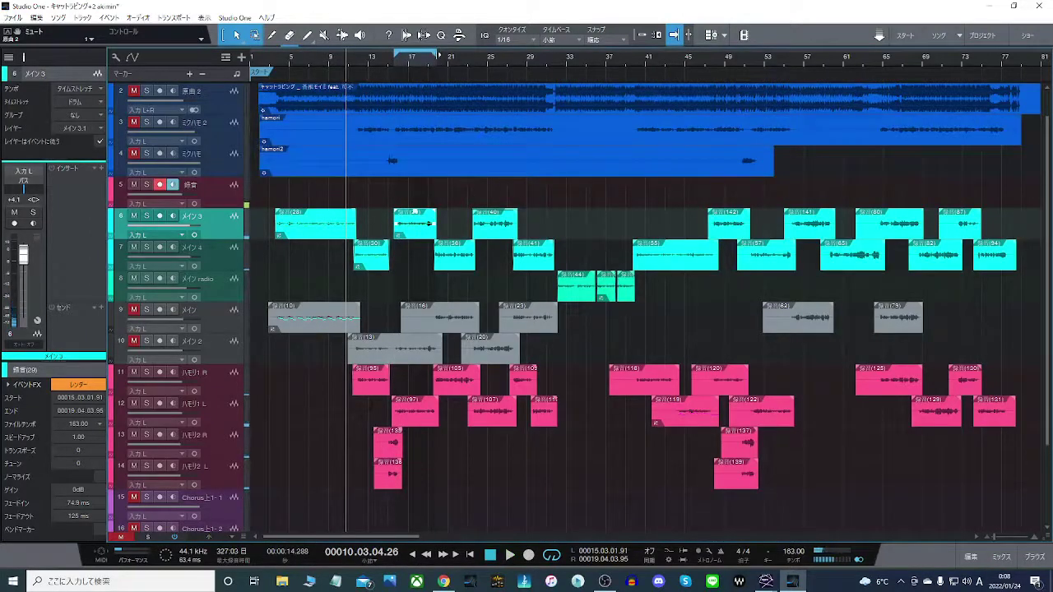
{"action": "left_click_drag", "start_coordinate": [438, 54], "coordinate": [477, 54]}
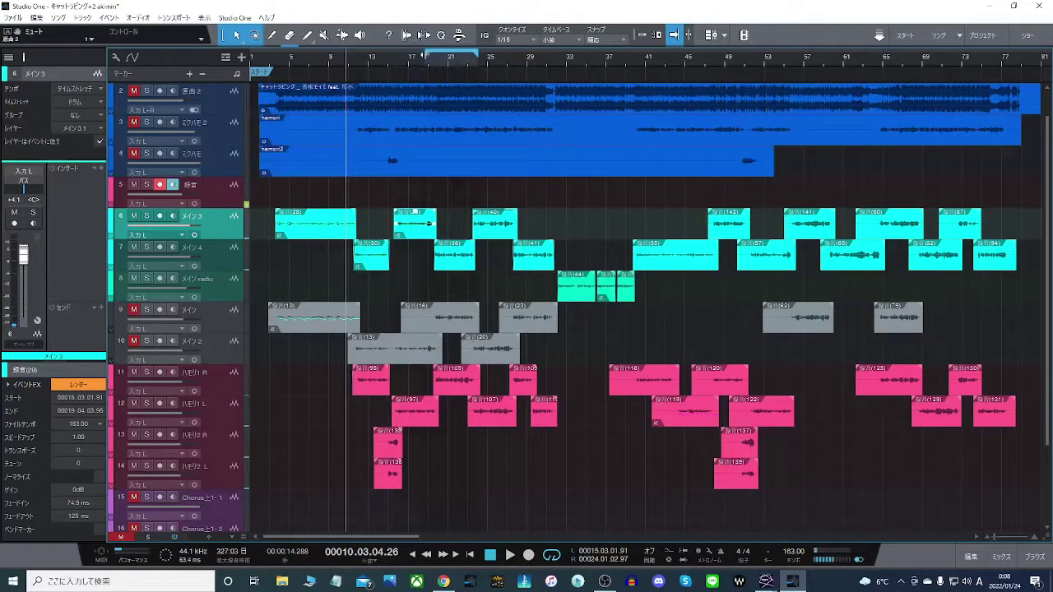
{"action": "left_click", "coordinate": [434, 65]}
{"action": "key", "text": "space"}
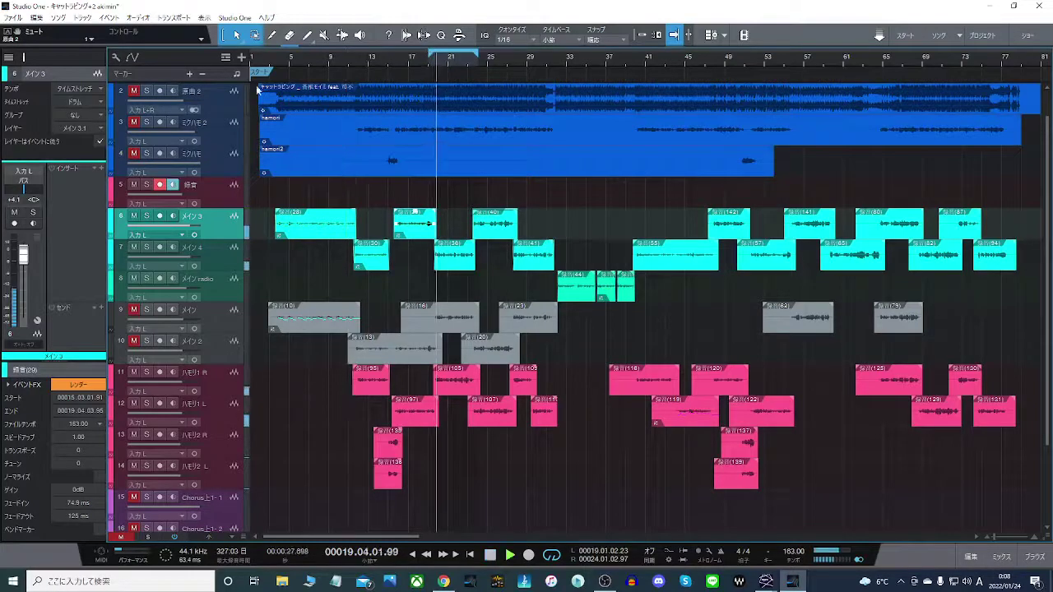
Open the メイン 4 event at bars 19–23 in Melodyne and listen to the phrase with 原曲 2 soloed, ending the solo when done.
{"action": "left_click", "coordinate": [146, 90]}
{"action": "right_click", "coordinate": [456, 260]}
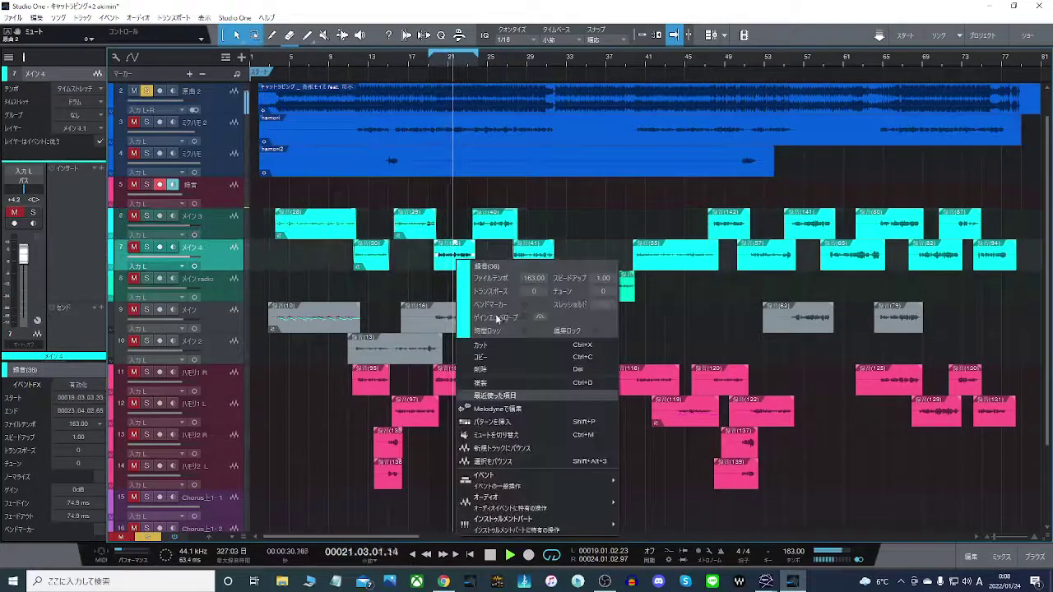
{"action": "left_click", "coordinate": [515, 409]}
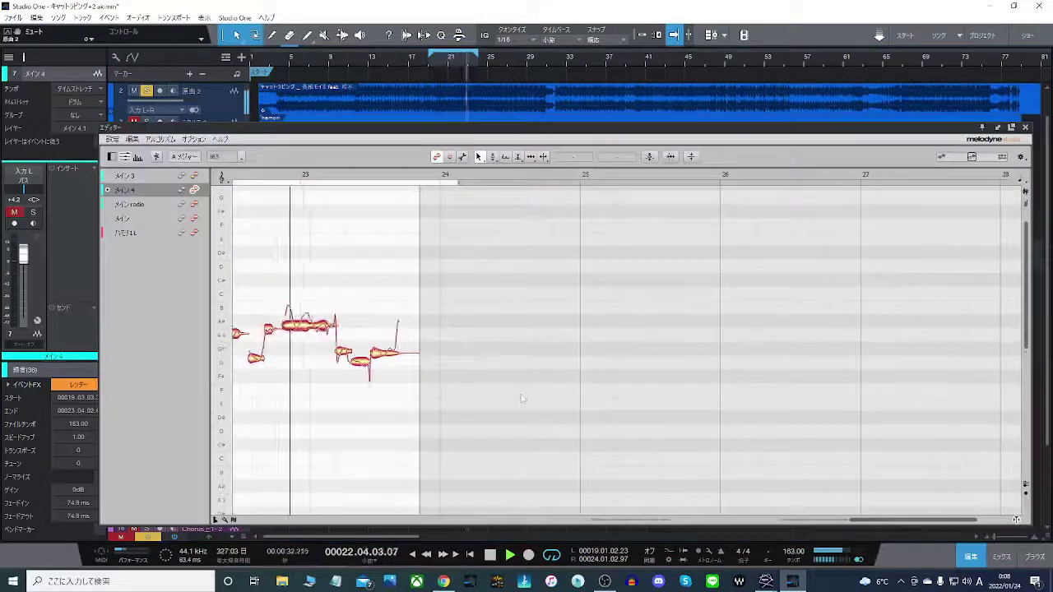
{"action": "left_click_drag", "start_coordinate": [870, 521], "coordinate": [808, 523]}
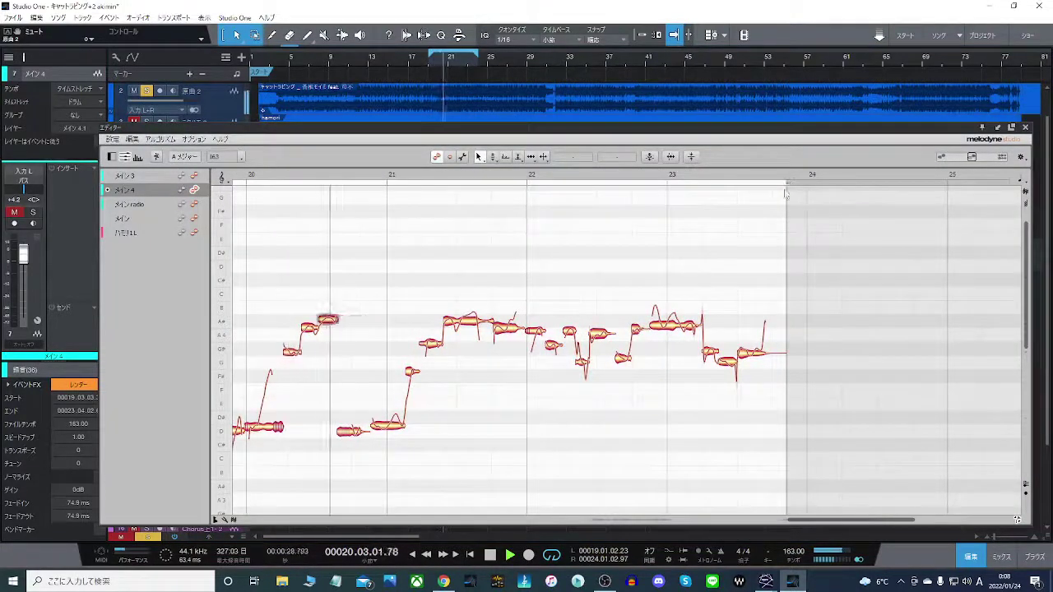
{"action": "left_click_drag", "start_coordinate": [822, 521], "coordinate": [803, 521]}
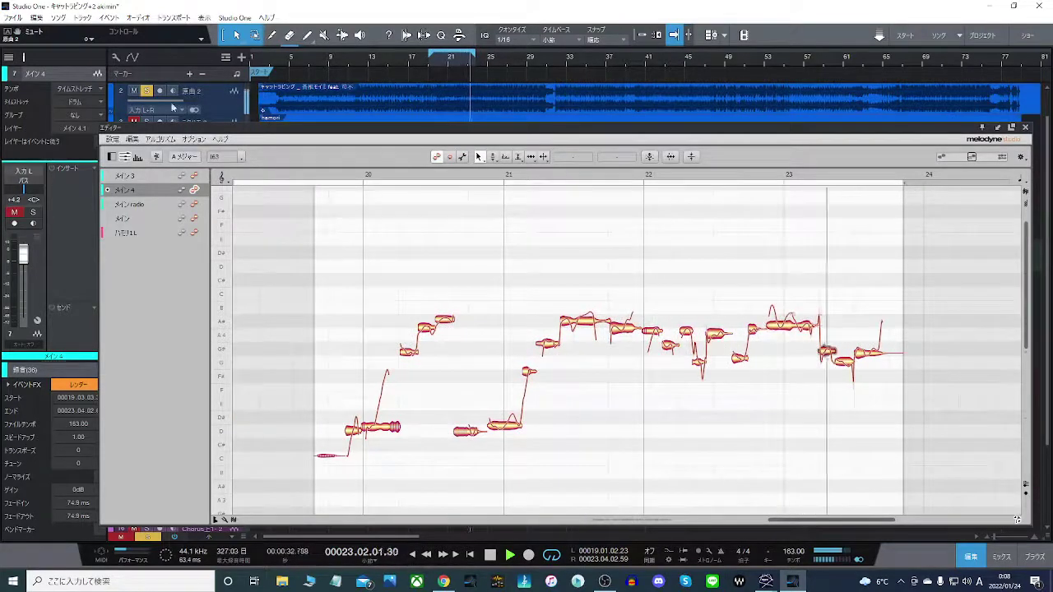
{"action": "left_click", "coordinate": [147, 92]}
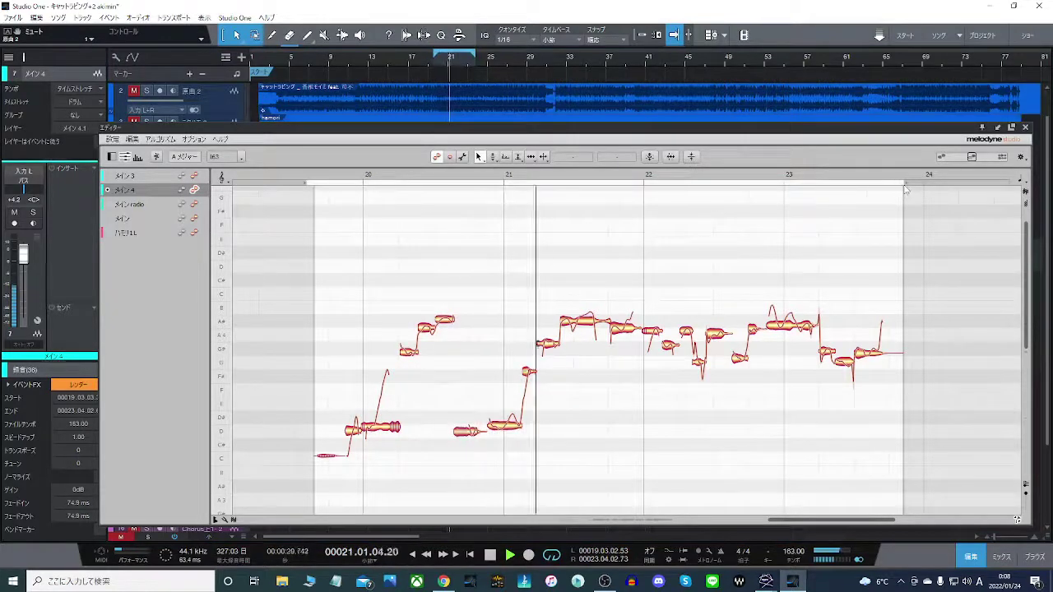
{"action": "key", "text": "space"}
Split the long notes across bars 20–23 of メイン 4 wherever the sung pitch changes.
{"action": "right_click", "coordinate": [584, 317]}
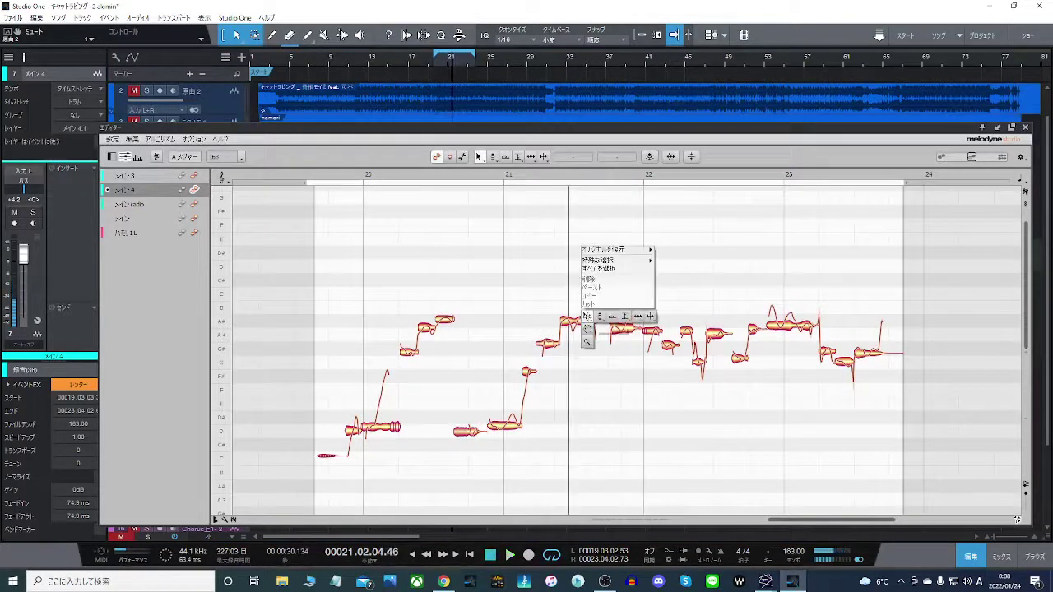
{"action": "left_click", "coordinate": [651, 317]}
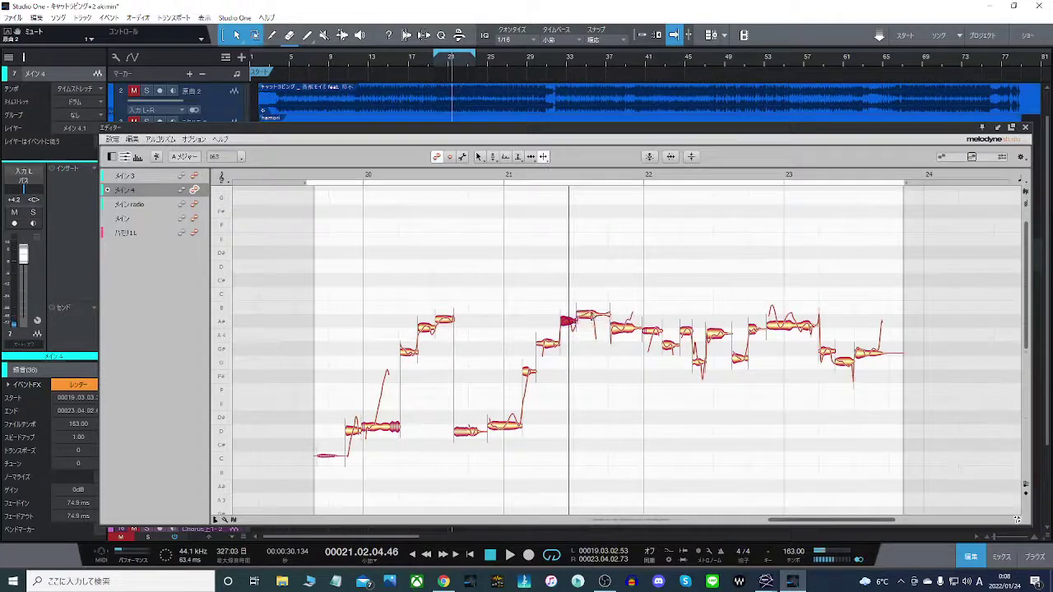
{"action": "left_click", "coordinate": [780, 326]}
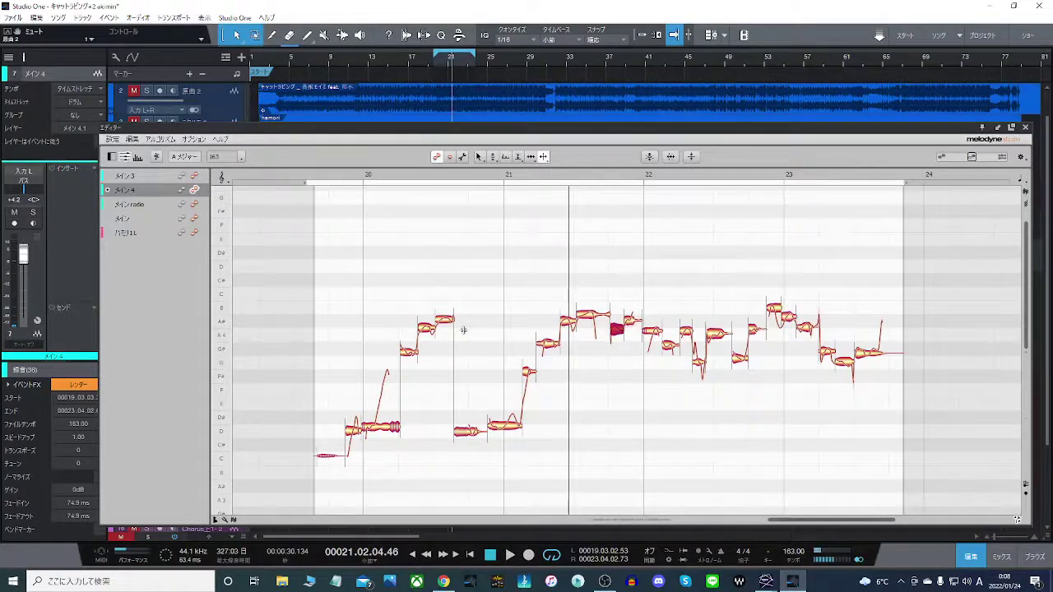
{"action": "left_click", "coordinate": [505, 424]}
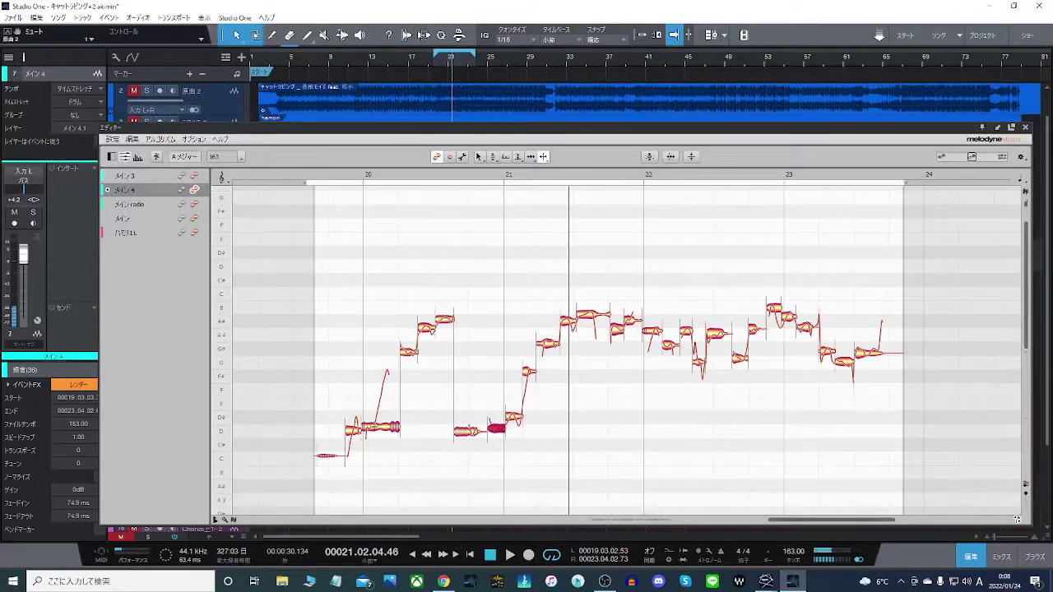
{"action": "left_click", "coordinate": [377, 426]}
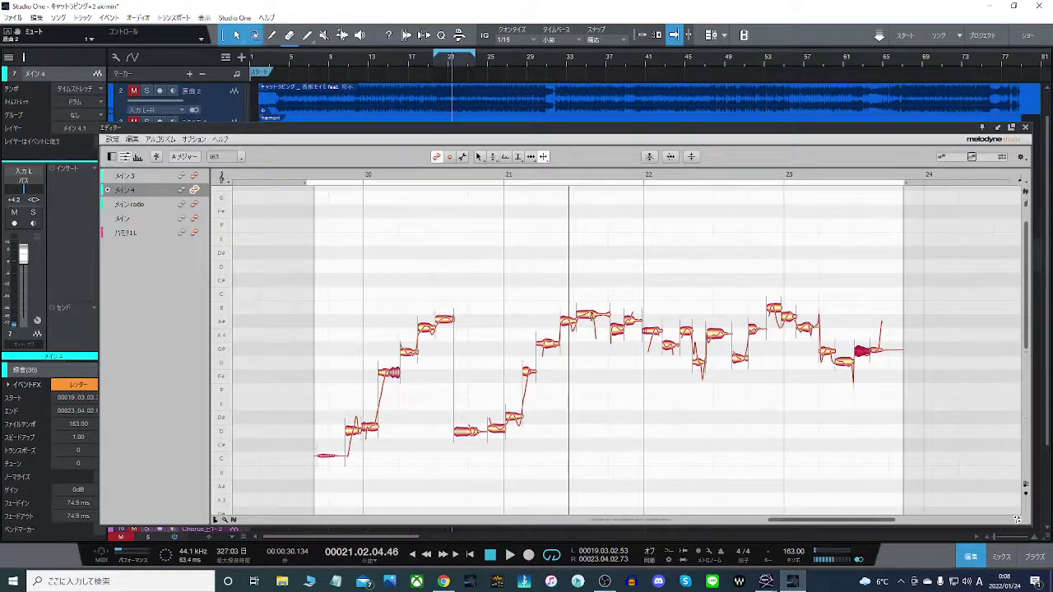
Raise the highest notes of bars 20, 21 and 22 to B4 at 0 ct and play back the result.
{"action": "right_click", "coordinate": [521, 245]}
{"action": "left_click", "coordinate": [527, 315]}
{"action": "left_click", "coordinate": [592, 313]}
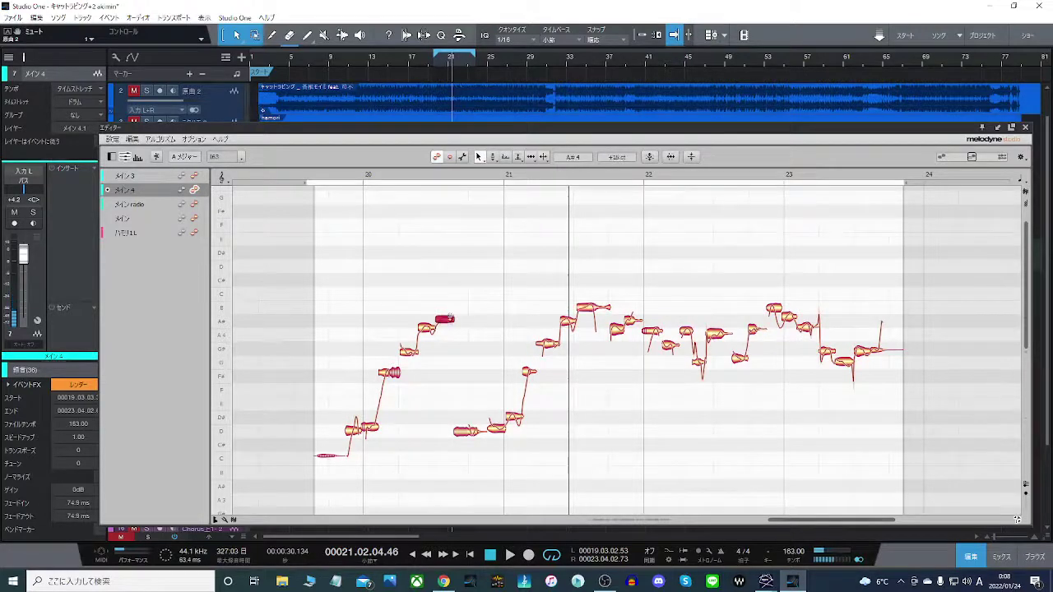
{"action": "left_click_drag", "start_coordinate": [450, 319], "coordinate": [813, 316]}
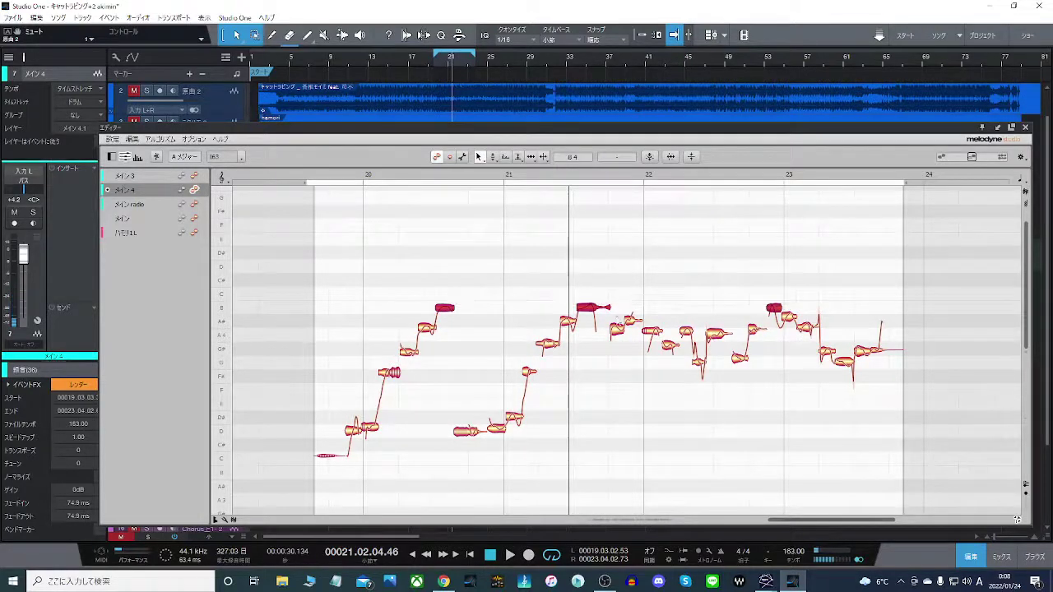
{"action": "double_click", "coordinate": [362, 257]}
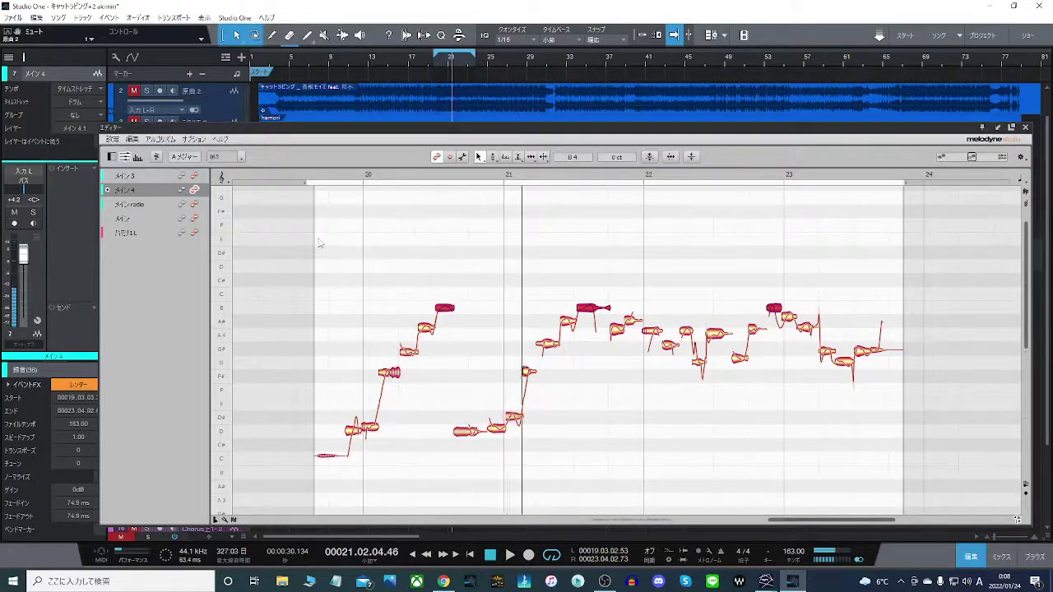
{"action": "double_click", "coordinate": [346, 233]}
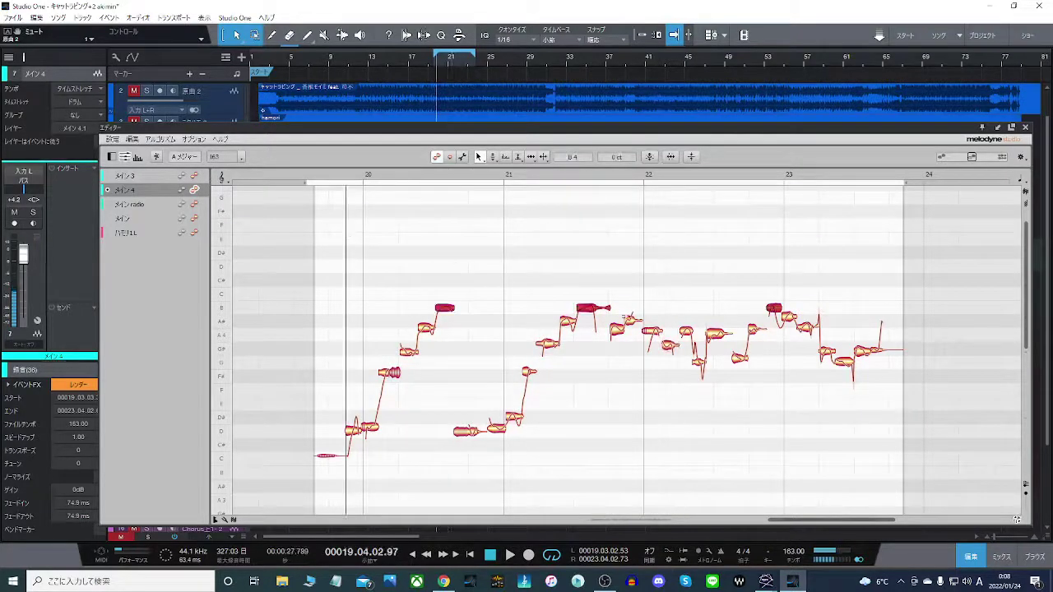
Retune the last two notes of bar 21 to A#4 and B4, and raise the first and third notes of bar 22 to A#4.
{"action": "left_click", "coordinate": [617, 325]}
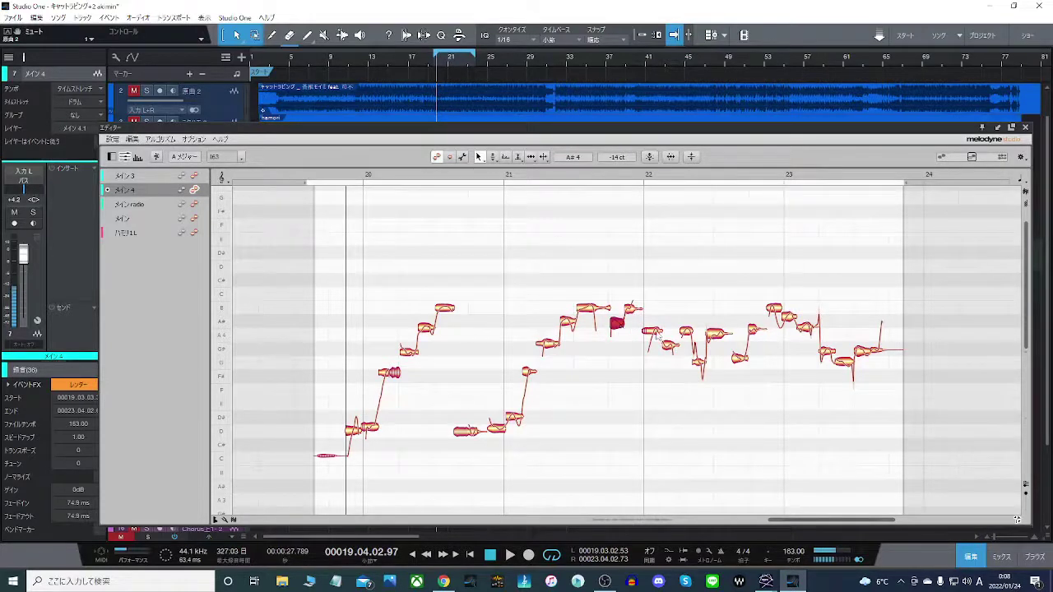
{"action": "left_click_drag", "start_coordinate": [657, 336], "coordinate": [658, 324]}
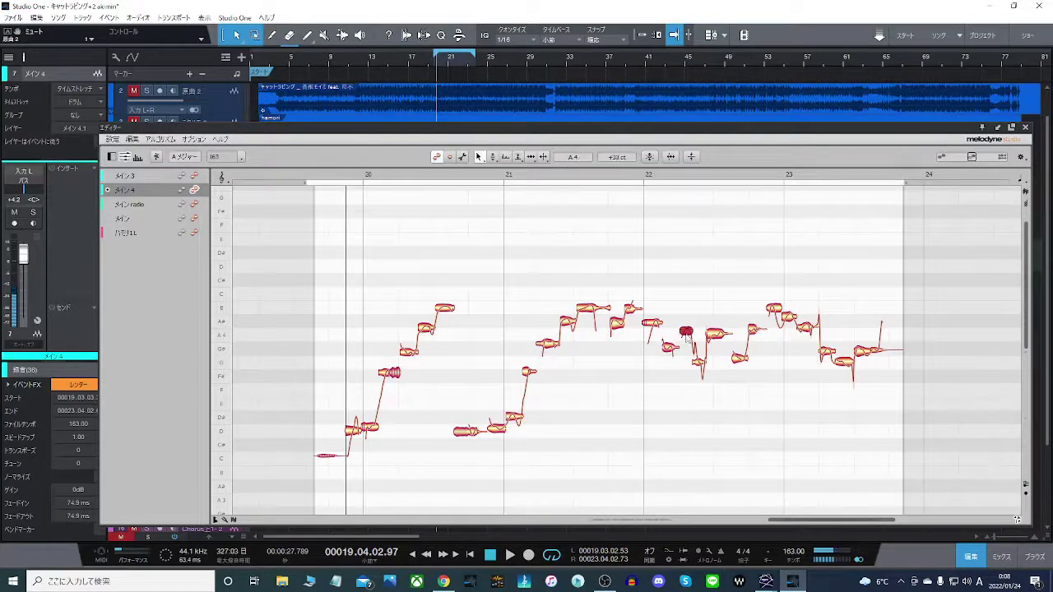
{"action": "double_click", "coordinate": [563, 247]}
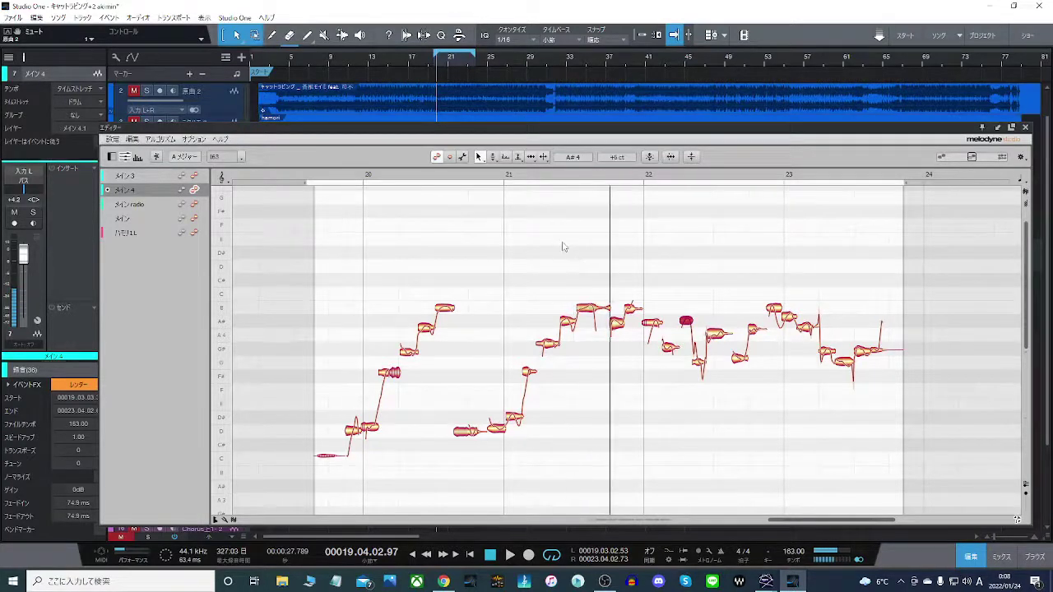
{"action": "left_click", "coordinate": [686, 320]}
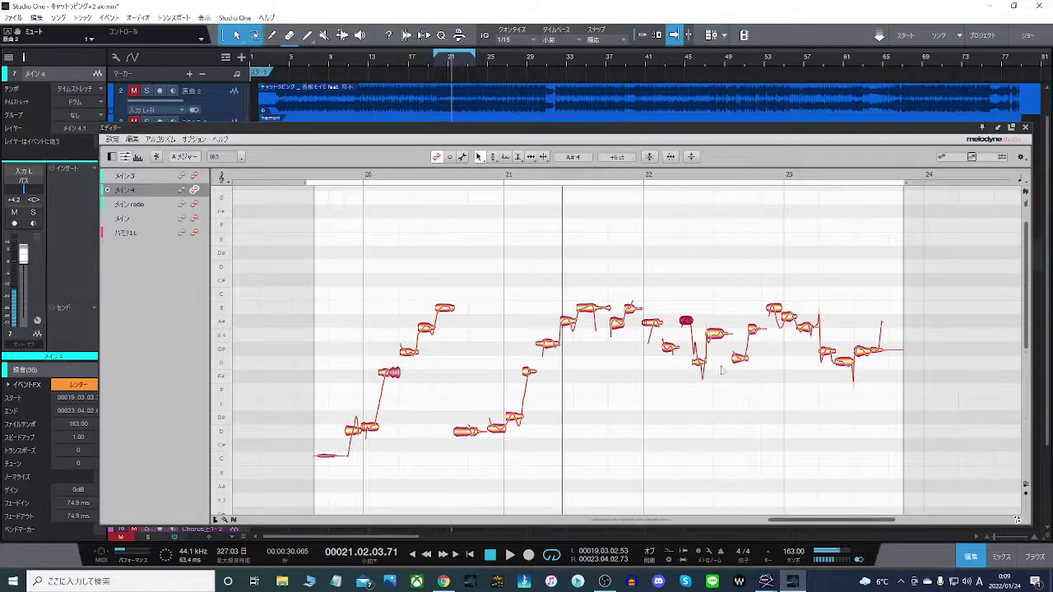
Raise the remaining middle notes of bar 22 to G#4 and A#4, tune bar 23's lowest note to G4 at -15 ct, and play back the phrase.
{"action": "left_click_drag", "start_coordinate": [699, 364], "coordinate": [717, 324]}
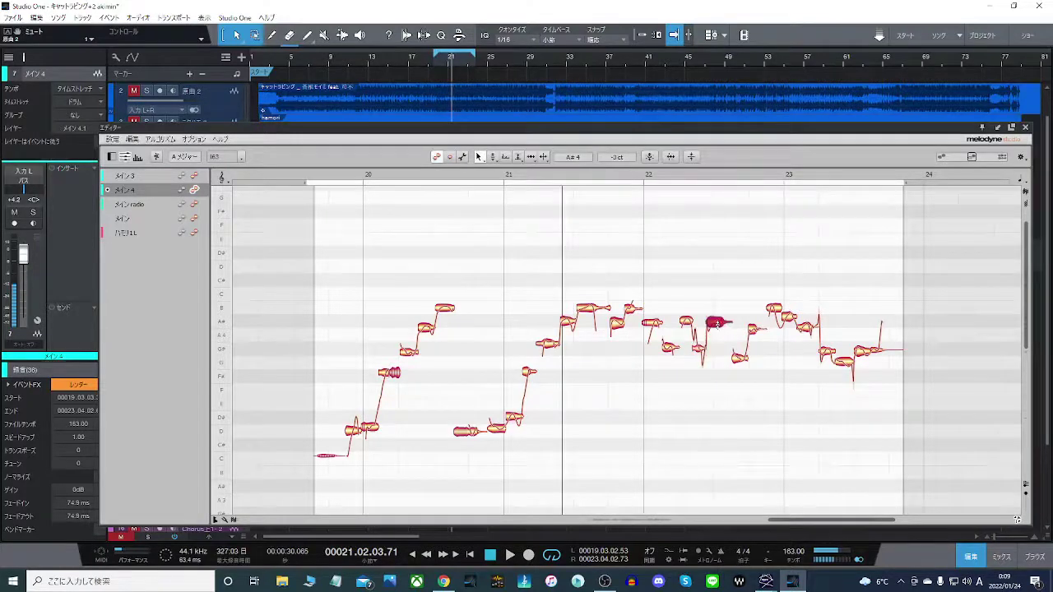
{"action": "left_click_drag", "start_coordinate": [739, 358], "coordinate": [739, 348]}
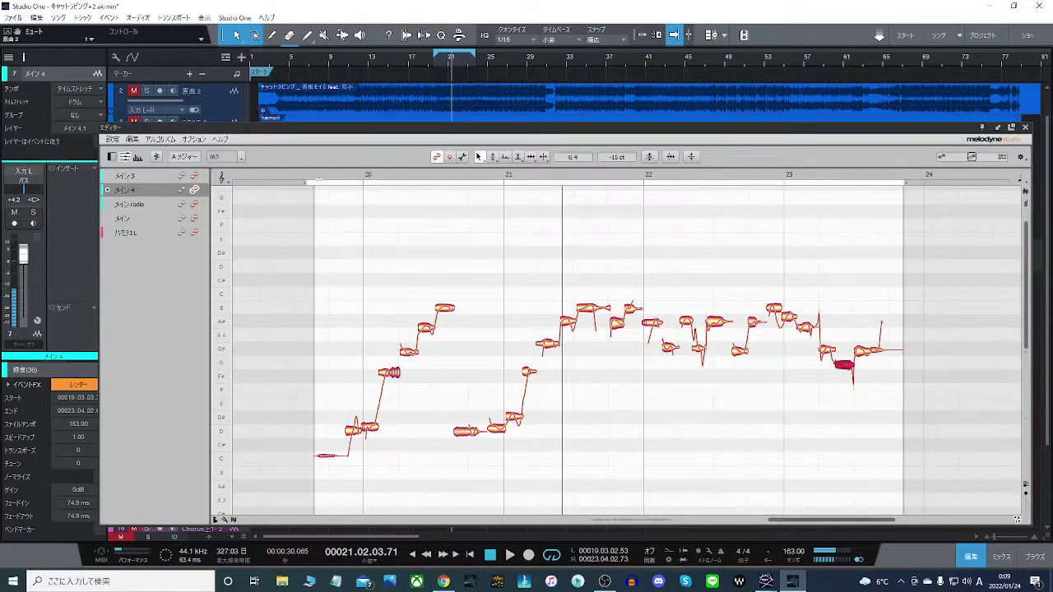
{"action": "left_click", "coordinate": [320, 180]}
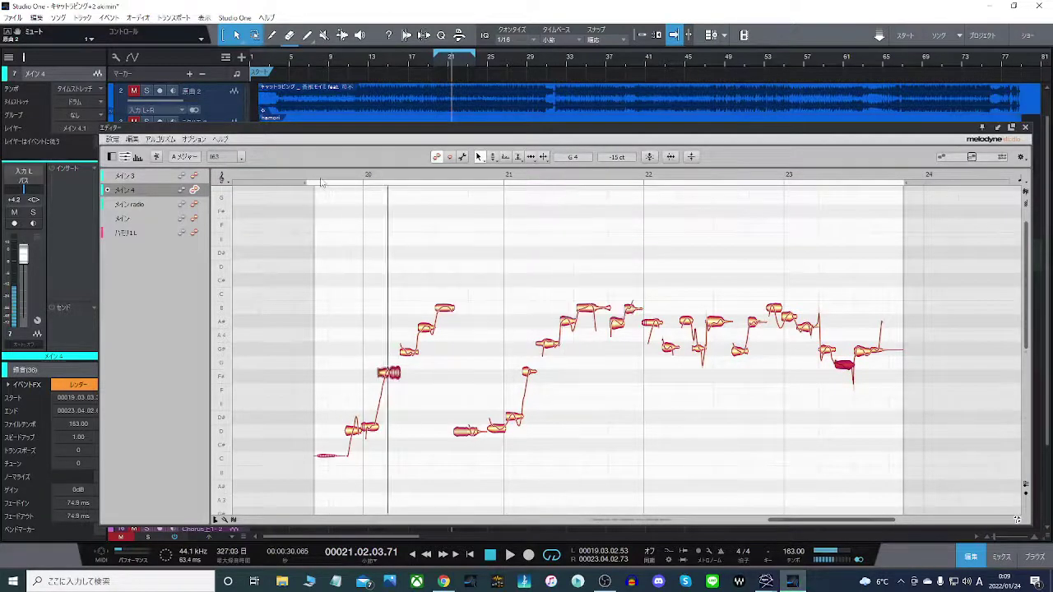
{"action": "left_click", "coordinate": [345, 299]}
{"action": "key", "text": "space"}
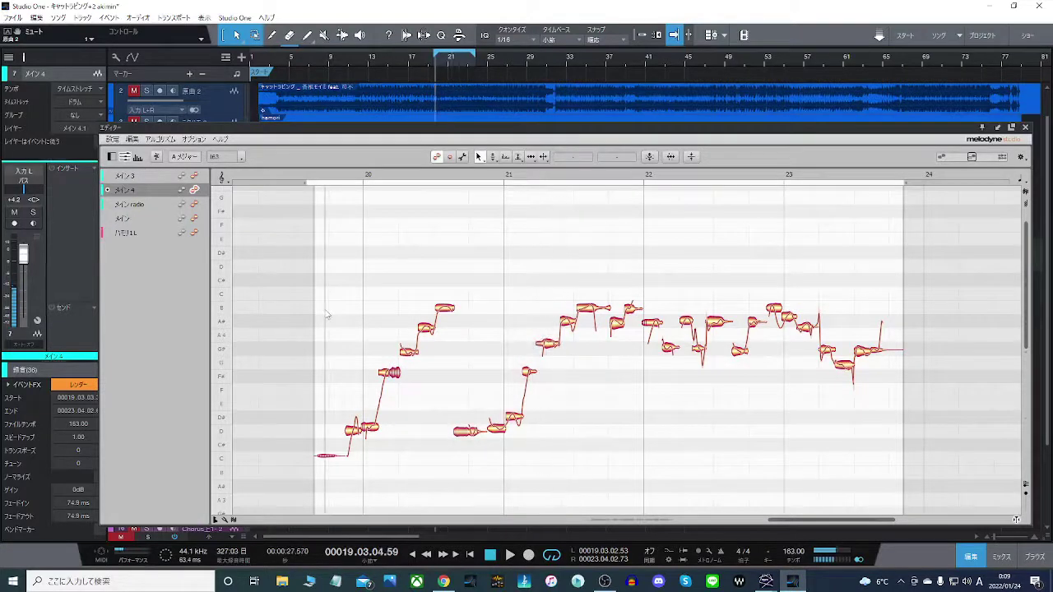
Retune the rising notes around the start of bar 20 to D#4, G4, G#4 and A#4, and play back the result.
{"action": "left_click_drag", "start_coordinate": [354, 430], "coordinate": [354, 418]}
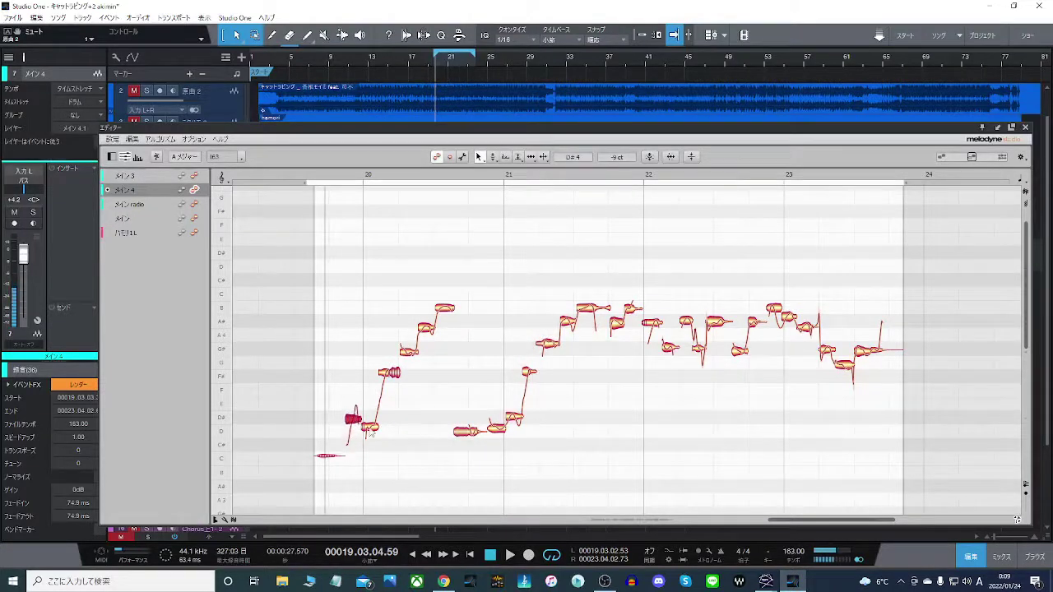
{"action": "left_click", "coordinate": [388, 379]}
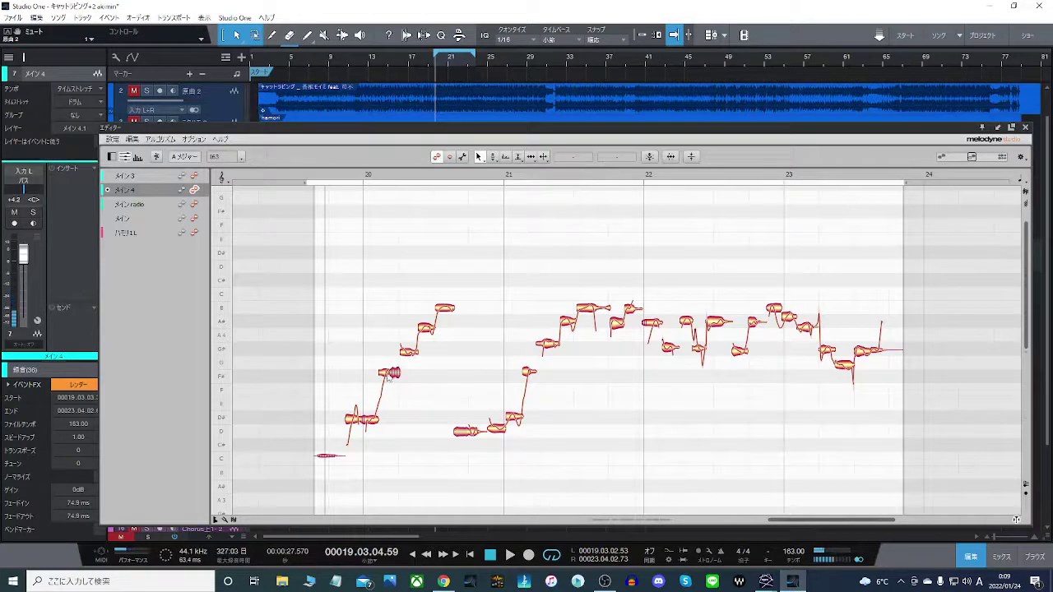
{"action": "left_click_drag", "start_coordinate": [388, 380], "coordinate": [388, 370]}
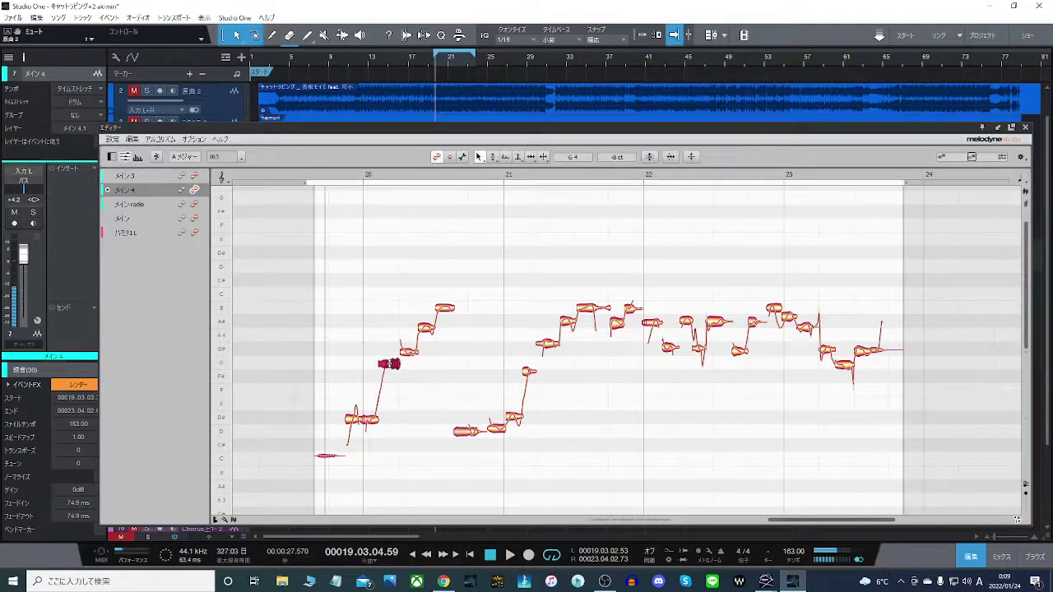
{"action": "left_click", "coordinate": [324, 180]}
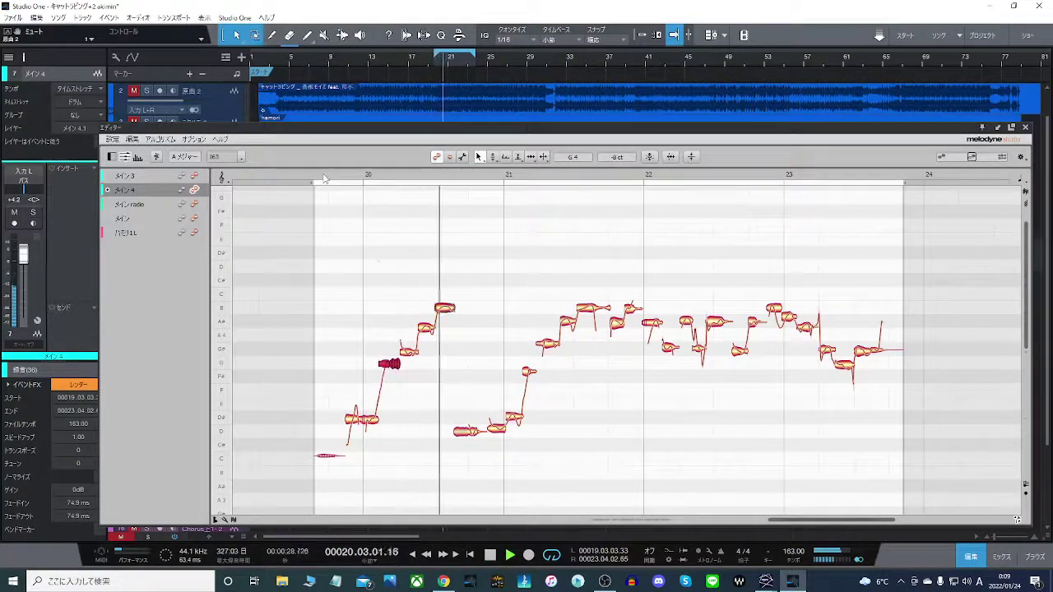
{"action": "key", "text": "space"}
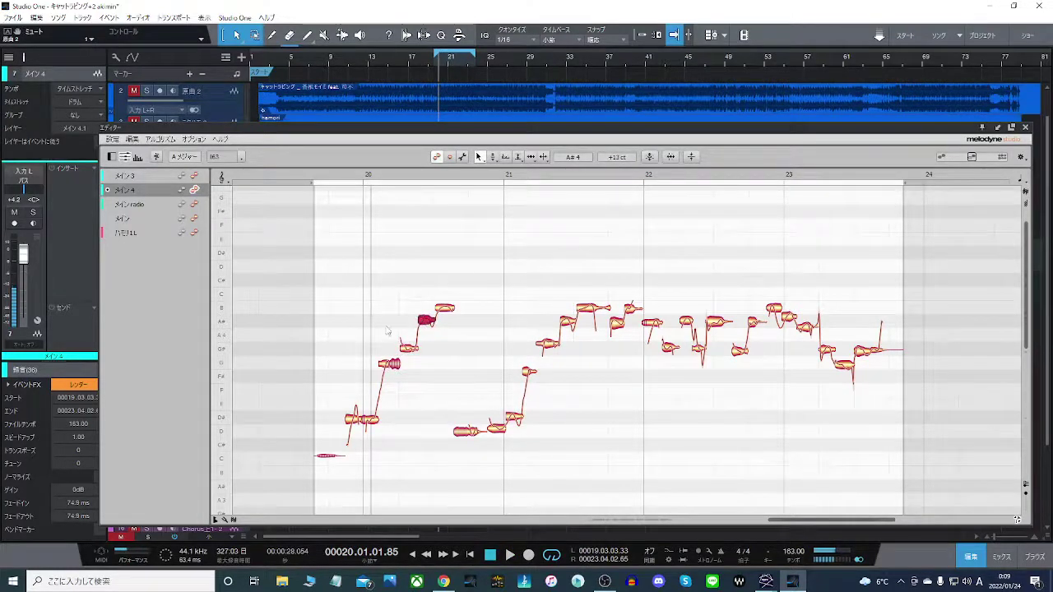
{"action": "double_click", "coordinate": [342, 238]}
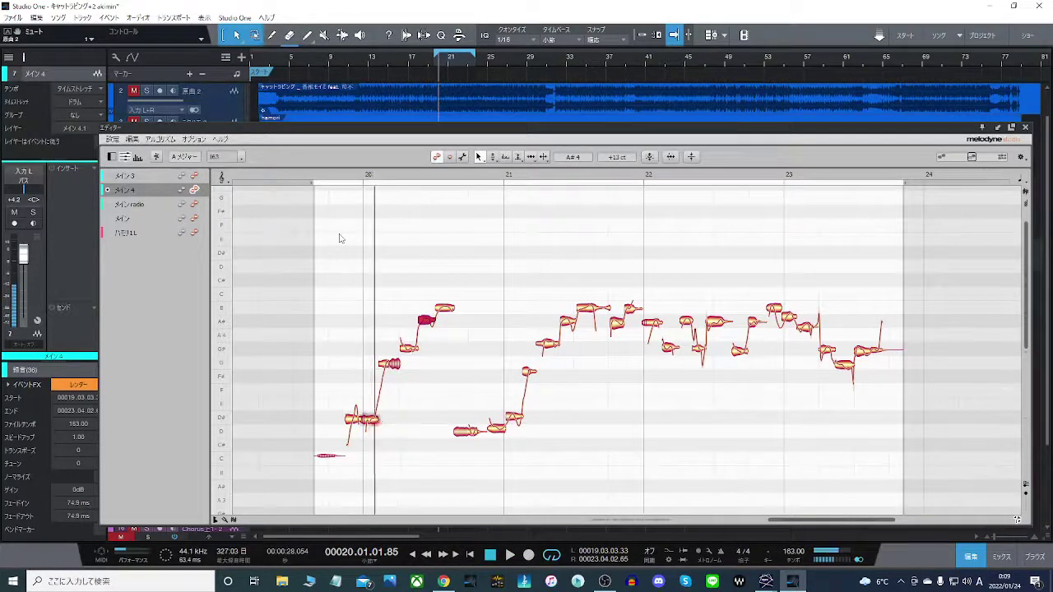
Raise the notes around bar 21's start to D#4 and G#4, and center the A#4 and G#4 notes of bars 21–23 at 0 ct.
{"action": "left_click", "coordinate": [492, 367]}
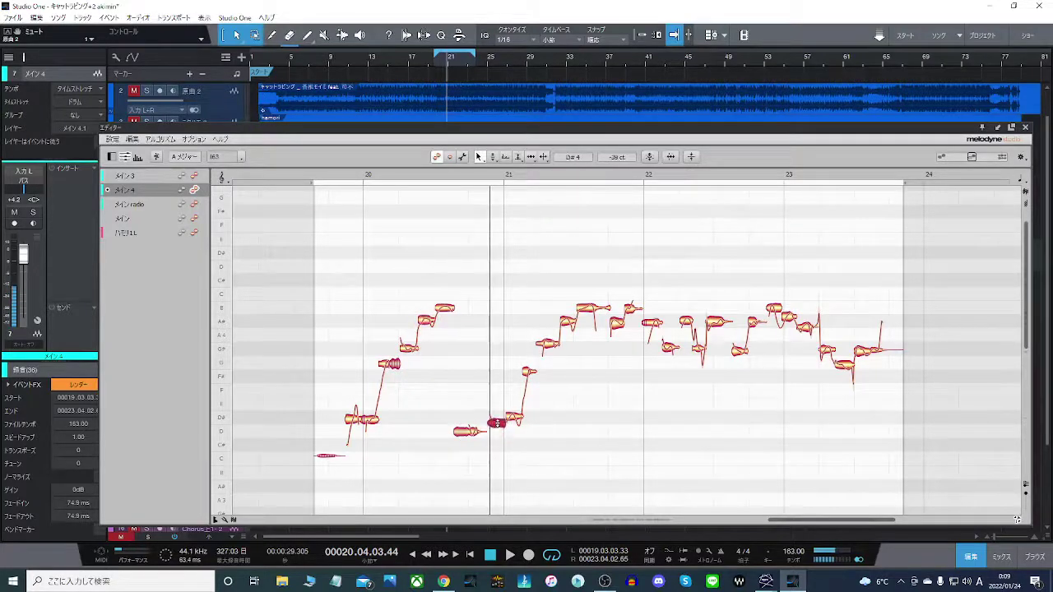
{"action": "left_click_drag", "start_coordinate": [517, 423], "coordinate": [526, 349]}
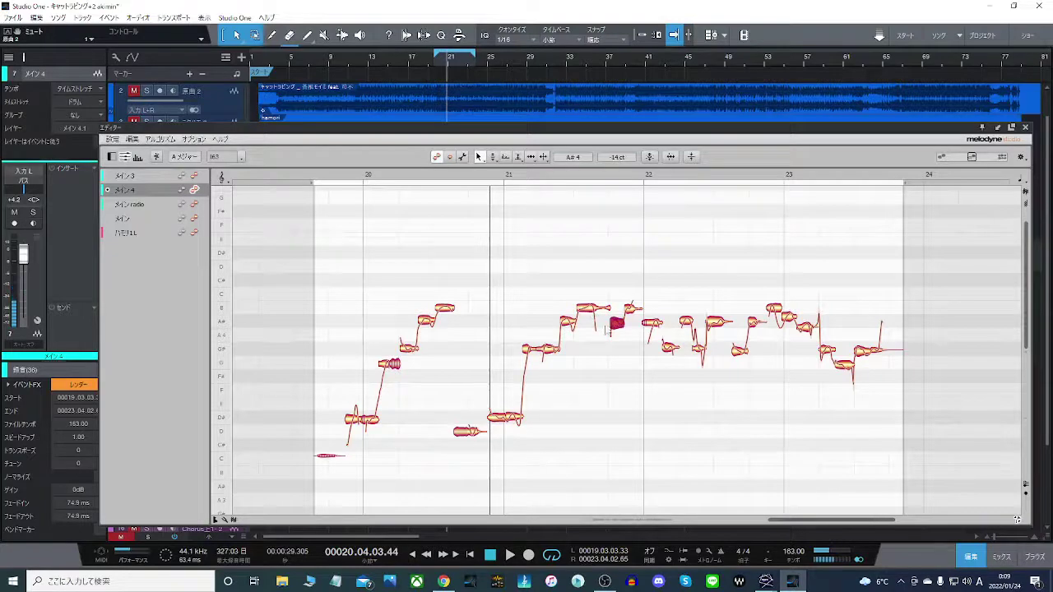
{"action": "left_click_drag", "start_coordinate": [547, 326], "coordinate": [760, 329]}
{"action": "double_click", "coordinate": [715, 324]}
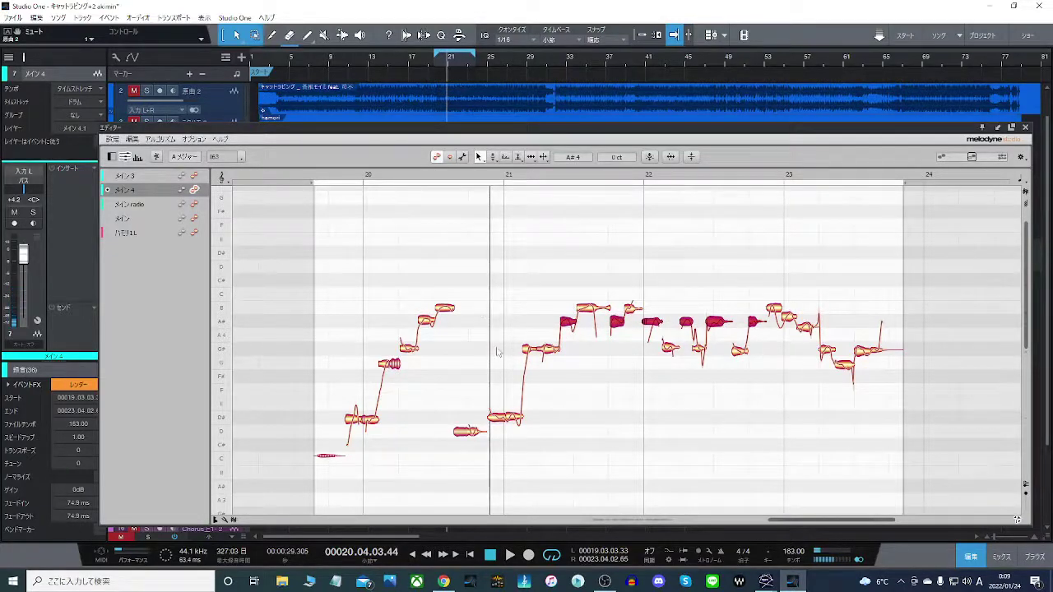
{"action": "left_click_drag", "start_coordinate": [496, 349], "coordinate": [897, 359]}
{"action": "left_click", "coordinate": [785, 365]}
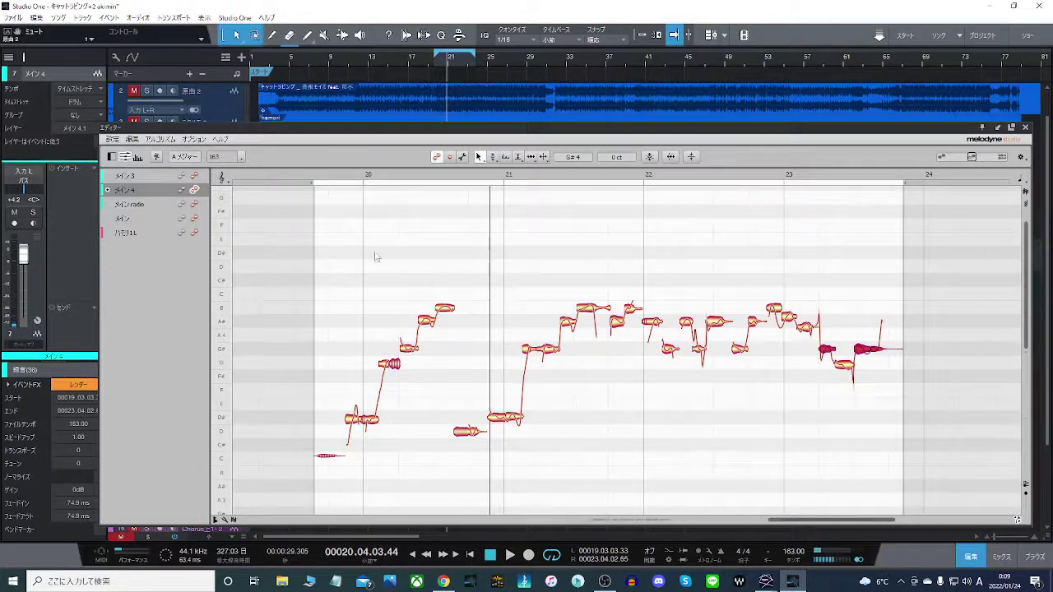
Play back the retuned phrase of メイン 4 across bars 19–23 to check its pitch.
{"action": "left_click", "coordinate": [325, 174]}
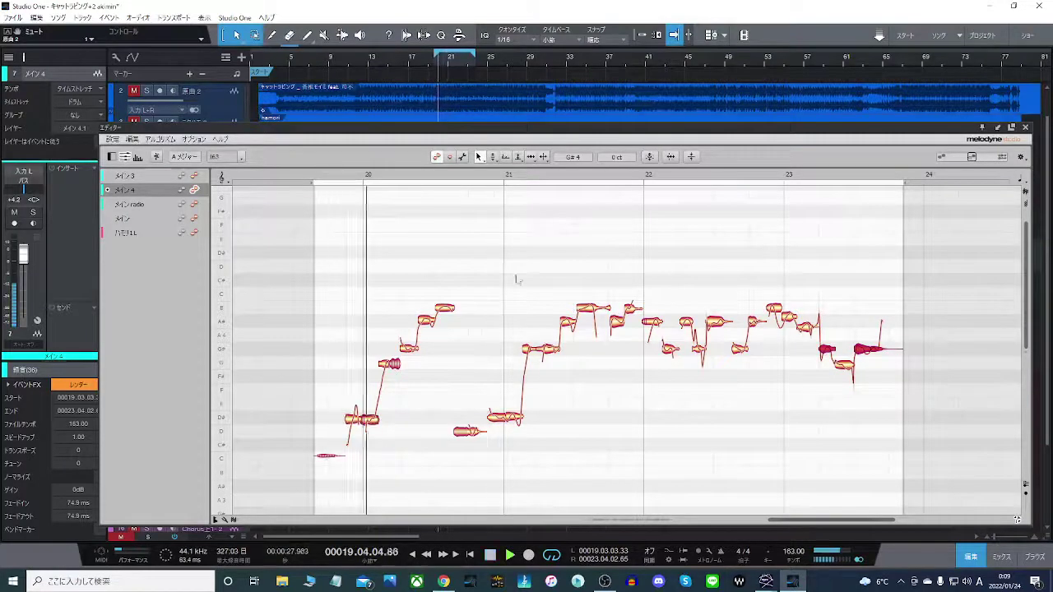
{"action": "left_click", "coordinate": [492, 556]}
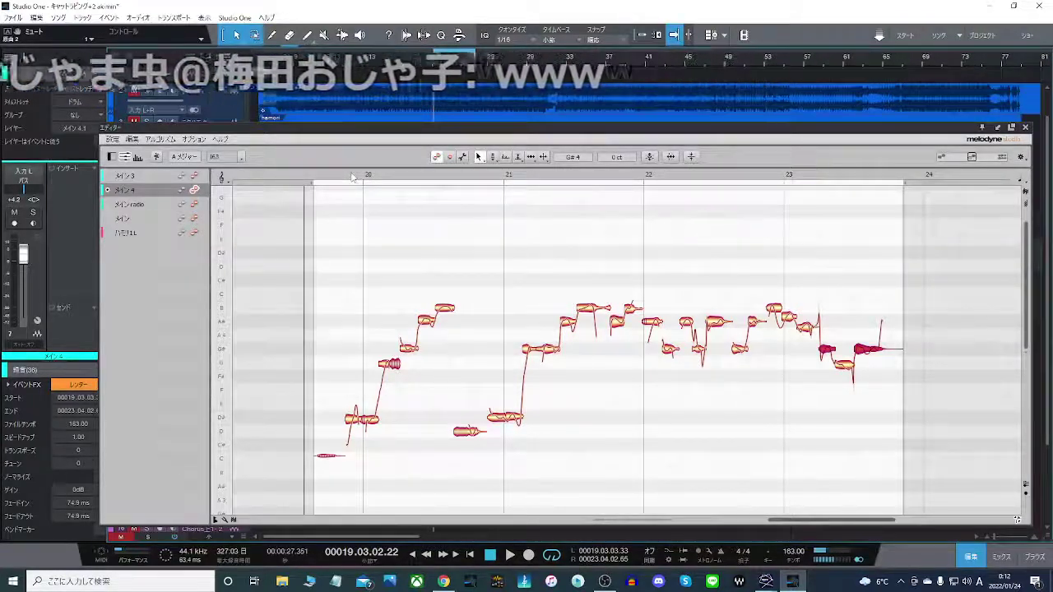
{"action": "left_click_drag", "start_coordinate": [401, 175], "coordinate": [399, 162]}
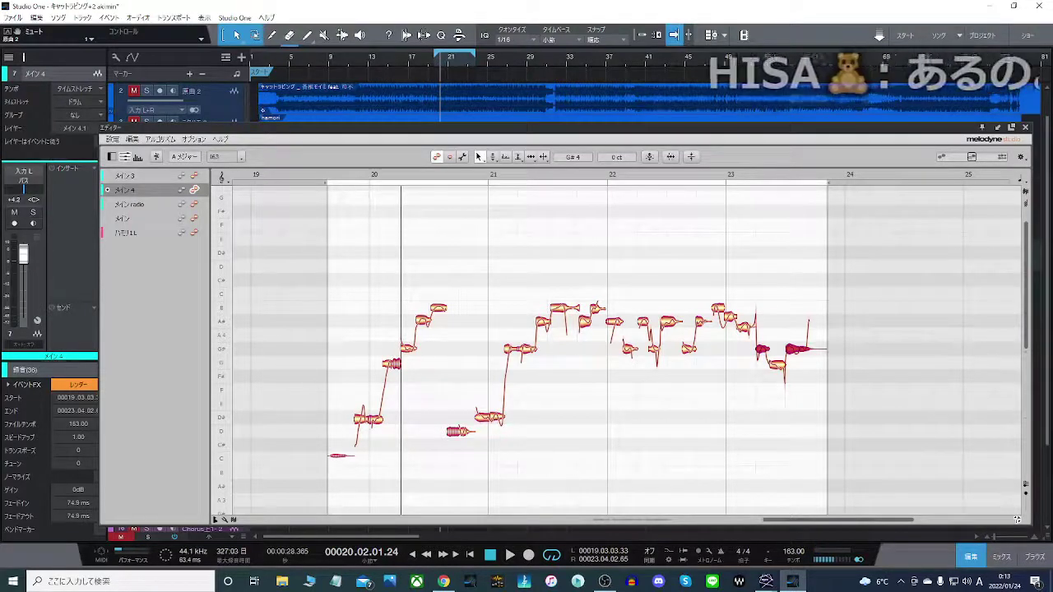
{"action": "left_click", "coordinate": [343, 175]}
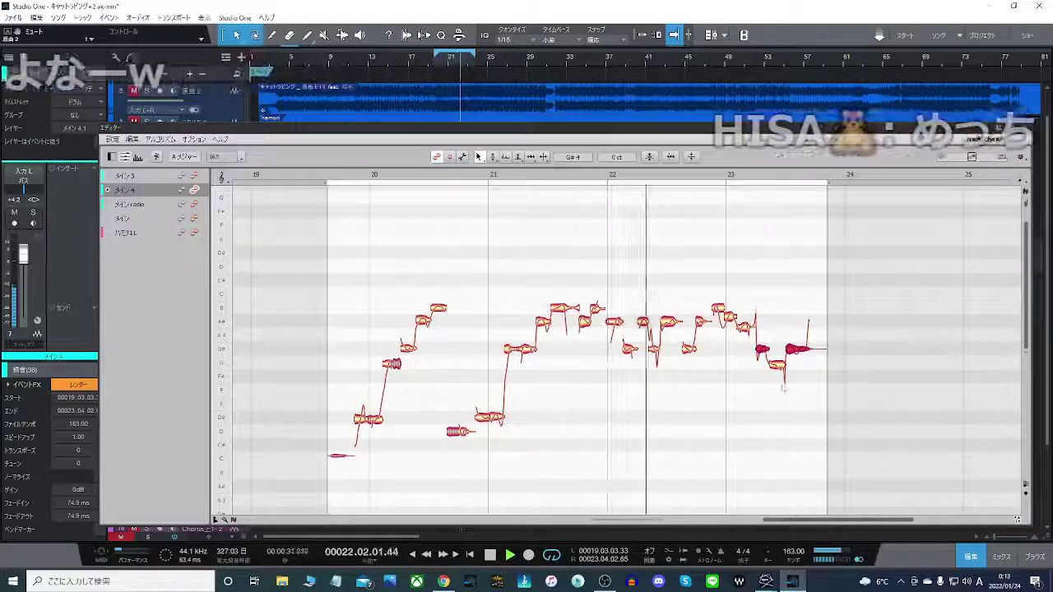
{"action": "left_click", "coordinate": [529, 497]}
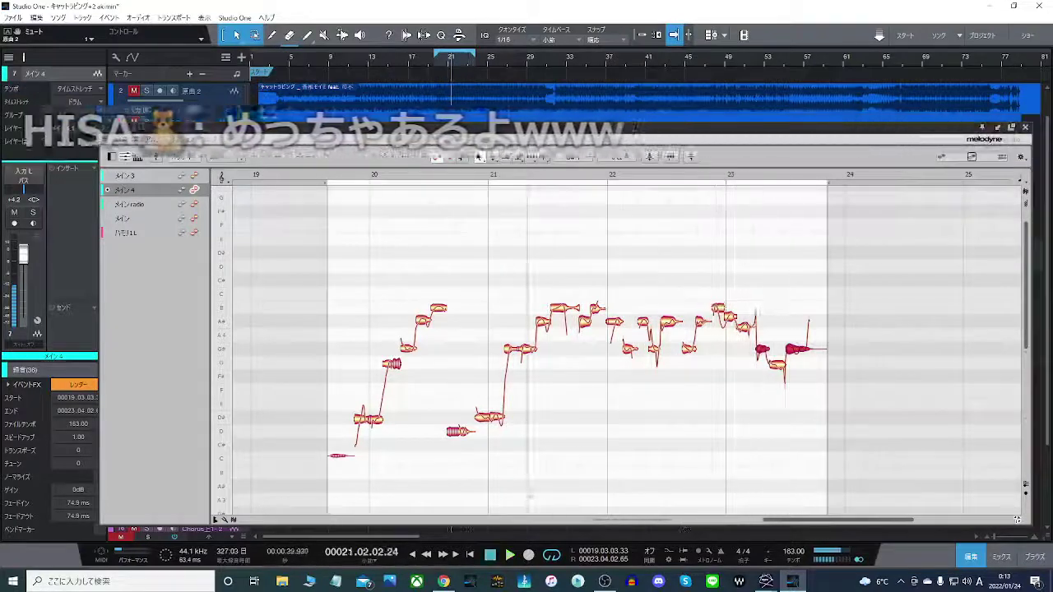
Try lowering the last of the three descending notes around bar 23's start to A4 at +1 ct, replay it, and undo the pitch changes.
{"action": "left_click", "coordinate": [719, 310]}
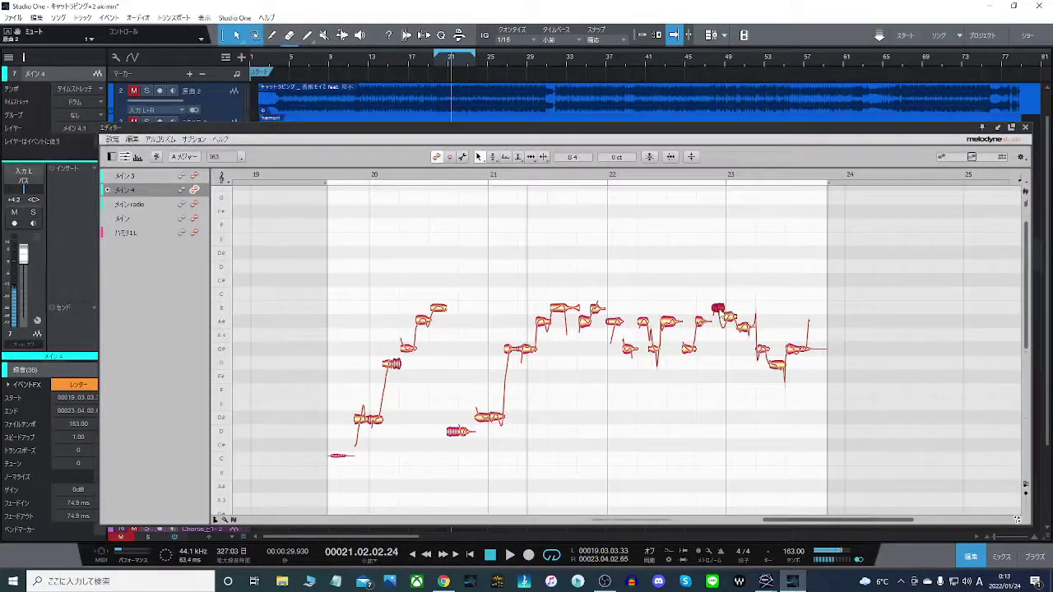
{"action": "left_click_drag", "start_coordinate": [721, 313], "coordinate": [719, 307]}
{"action": "mouse_move", "coordinate": [731, 321]}
{"action": "left_mouse_down"}
{"action": "mouse_move", "coordinate": [730, 308]}
{"action": "mouse_move", "coordinate": [743, 335]}
{"action": "left_mouse_up"}
{"action": "double_click", "coordinate": [706, 265]}
{"action": "left_click", "coordinate": [686, 260]}
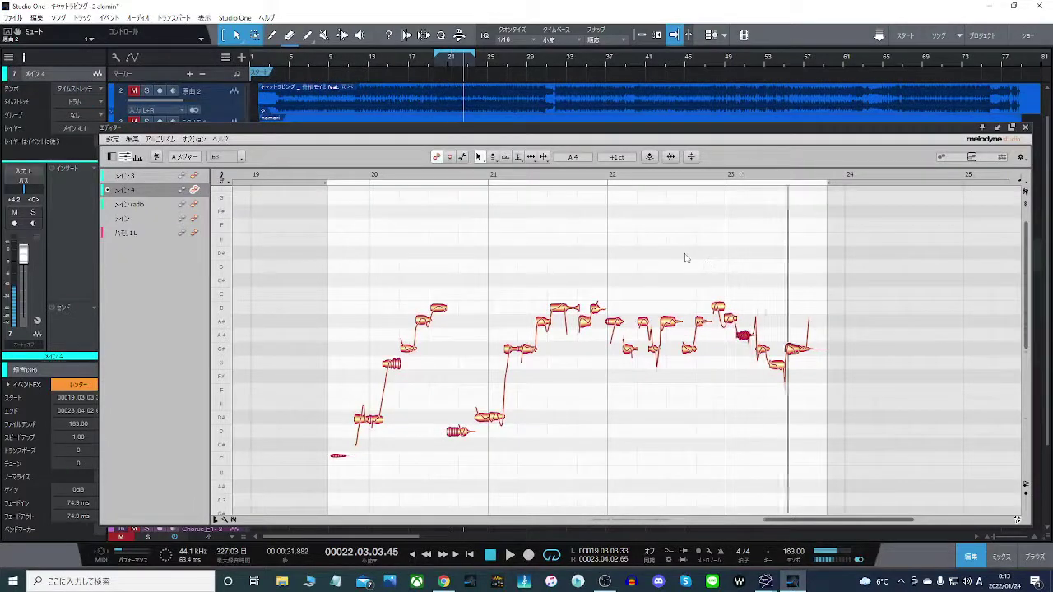
{"action": "key", "text": "ctrl+z"}
{"action": "key", "text": "ctrl+z"}
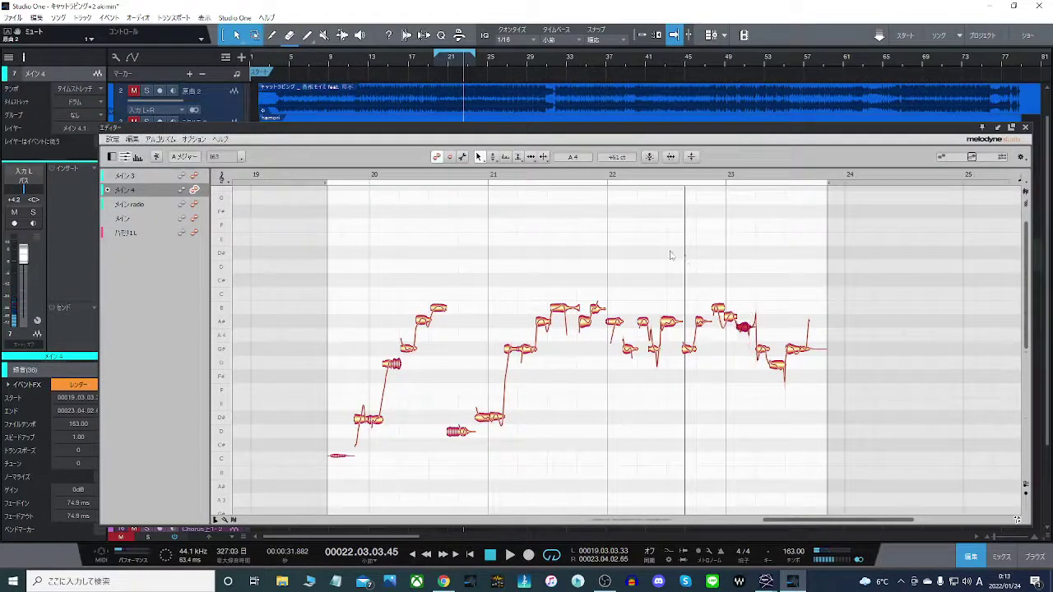
Replay the passage from the second half of bar 22 into bar 23 several times.
{"action": "key", "text": "space"}
{"action": "key", "text": "space"}
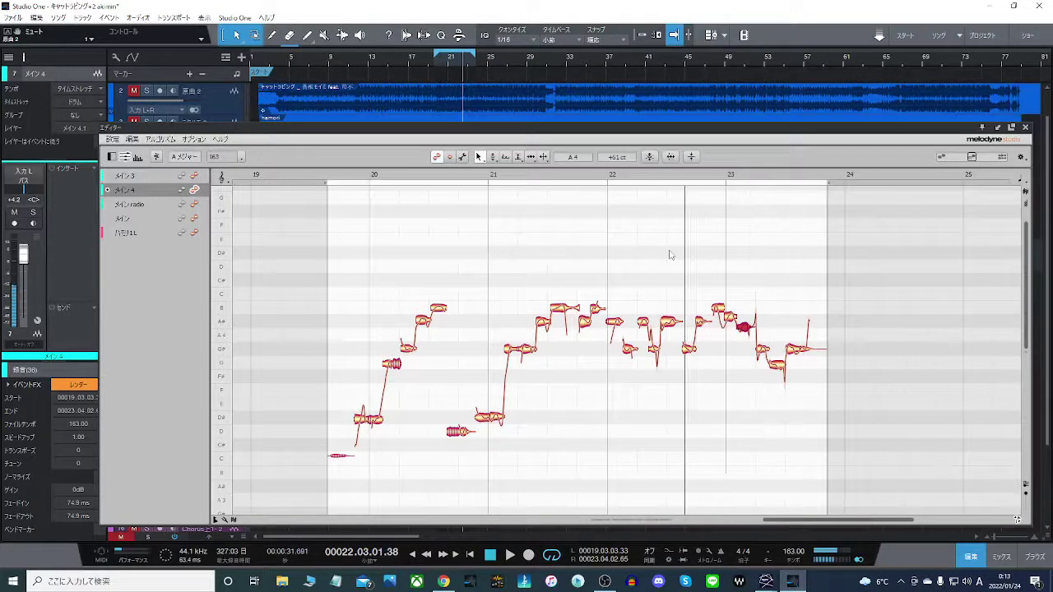
{"action": "left_click", "coordinate": [671, 255]}
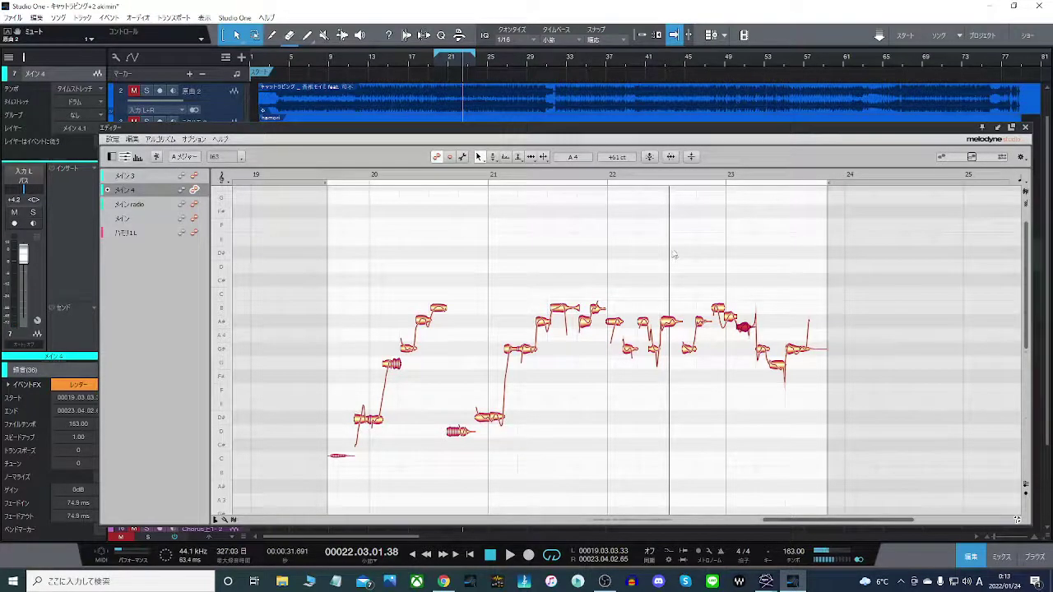
{"action": "key", "text": "space"}
{"action": "key", "text": "space"}
{"action": "left_click", "coordinate": [673, 250]}
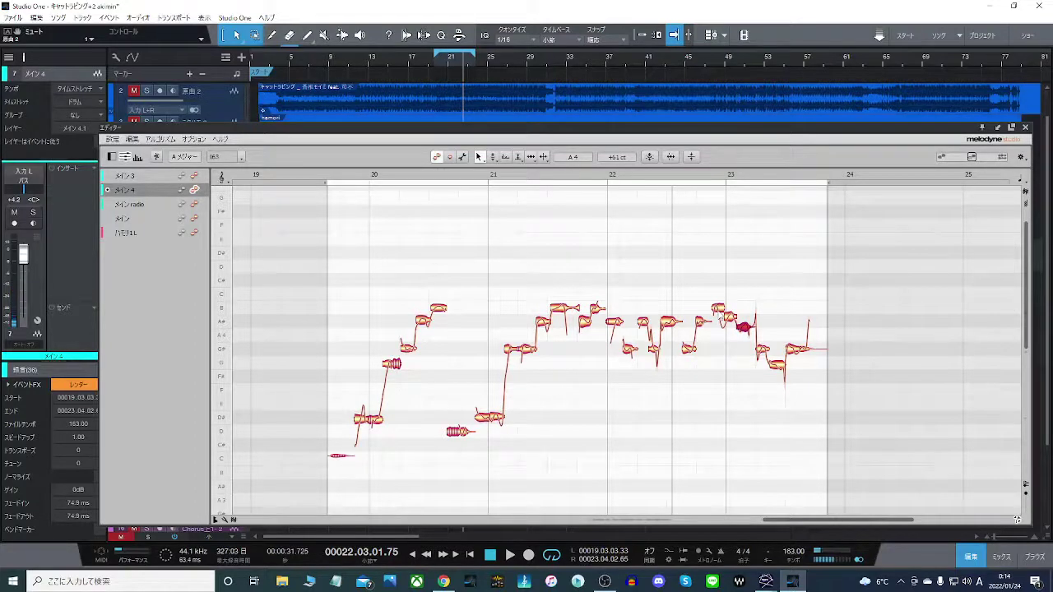
Audition the three descending notes around bar 23's start individually and in context, and save the project.
{"action": "left_click", "coordinate": [717, 307]}
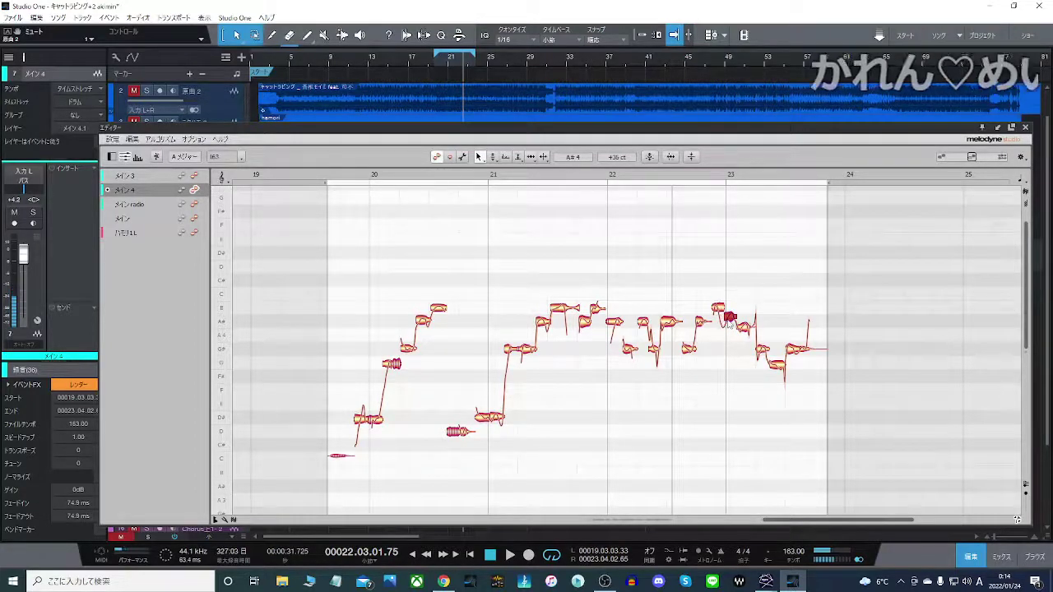
{"action": "left_click", "coordinate": [744, 329]}
{"action": "left_click_drag", "start_coordinate": [744, 330], "coordinate": [744, 327]}
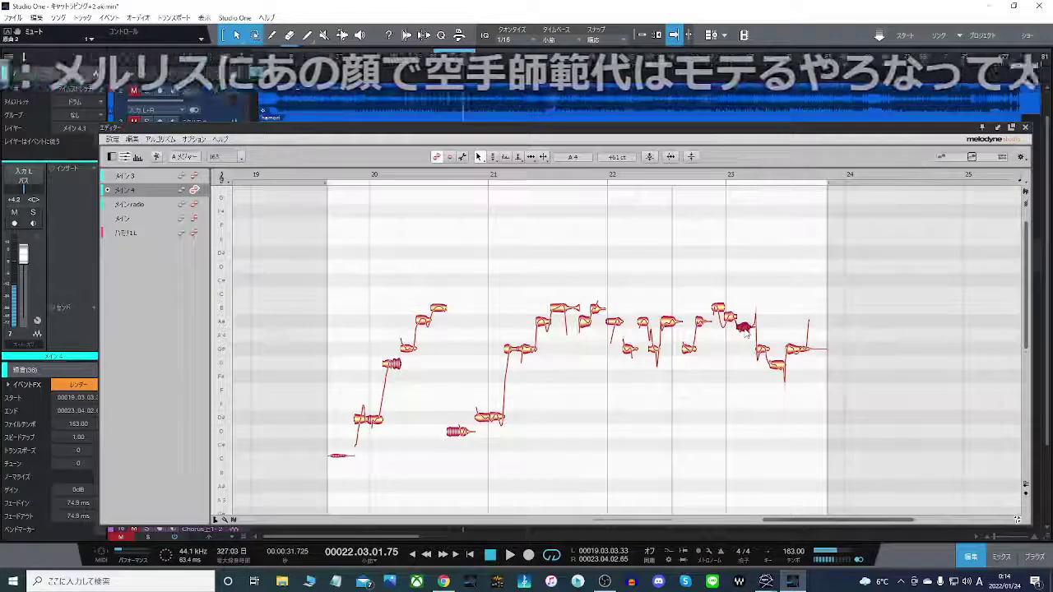
{"action": "key", "text": "space"}
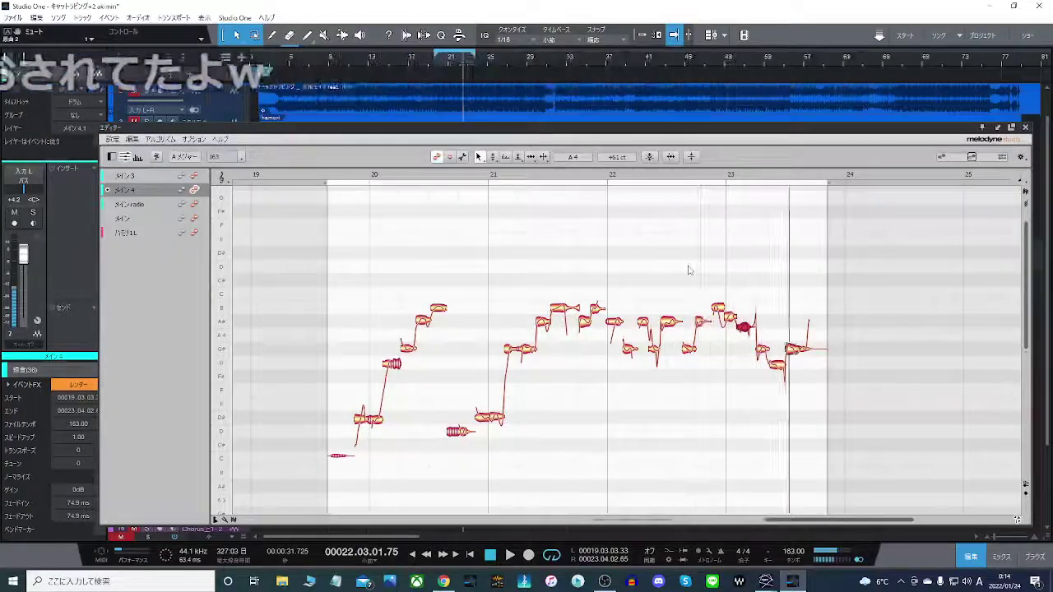
{"action": "left_click", "coordinate": [688, 266]}
{"action": "key", "text": "space"}
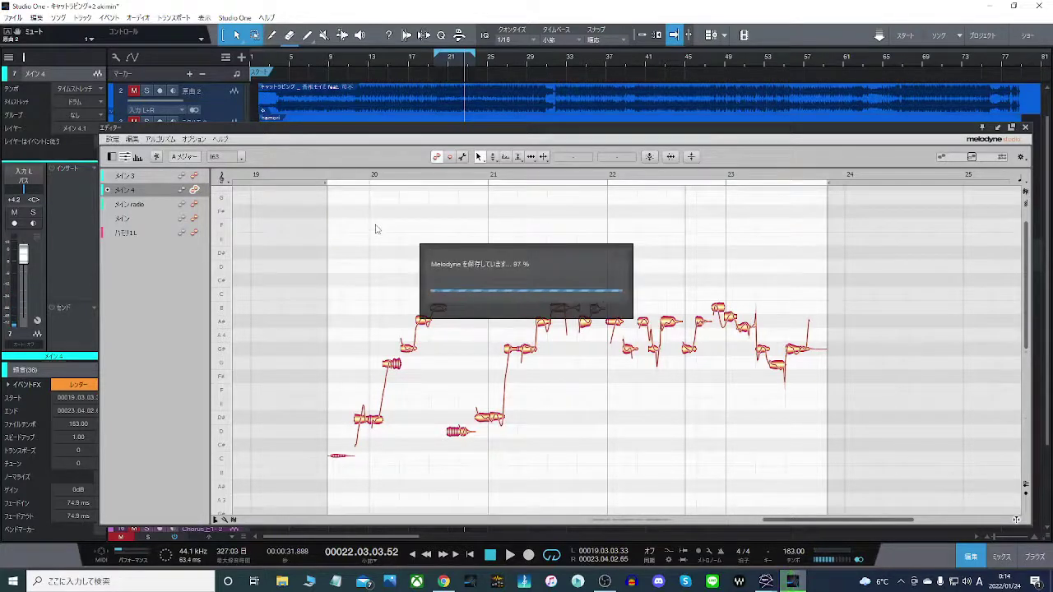
Replay the start of the phrase and raise the separate low note late in bar 20 to D#4 at -6 ct.
{"action": "key", "text": "space"}
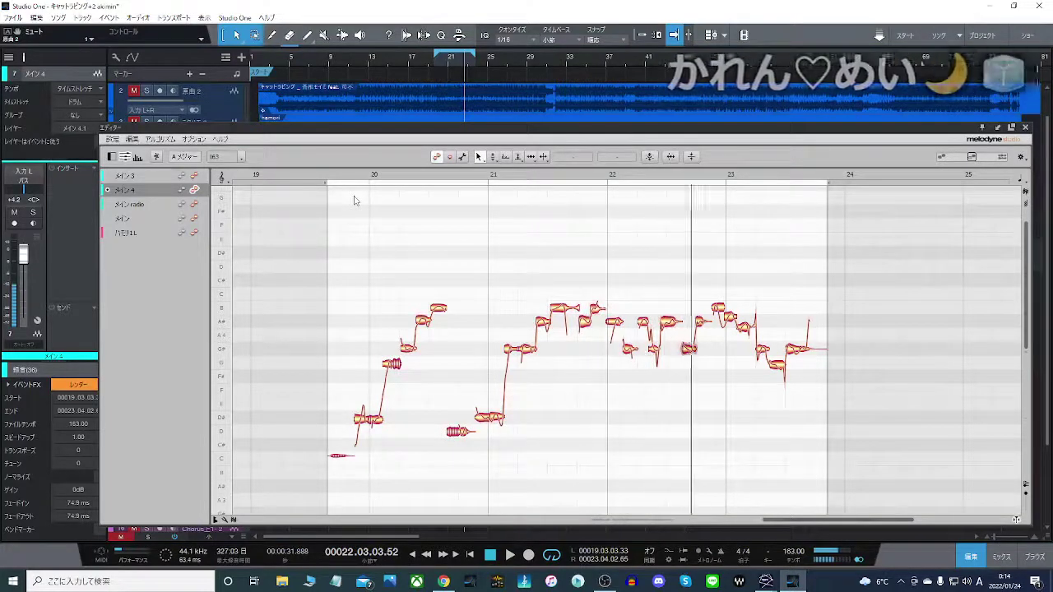
{"action": "key", "text": "space"}
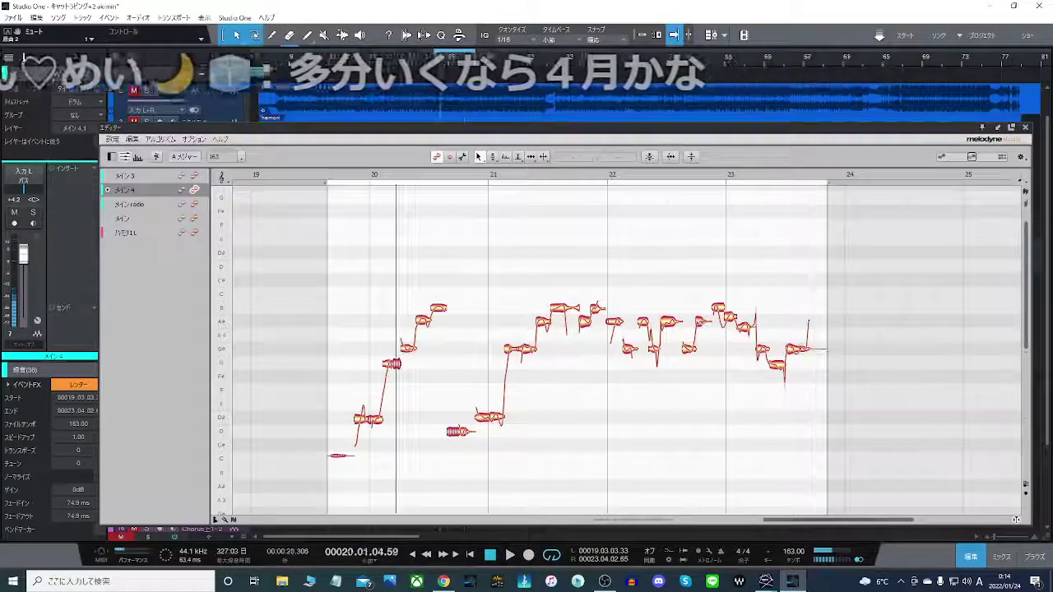
{"action": "left_click_drag", "start_coordinate": [459, 432], "coordinate": [464, 418]}
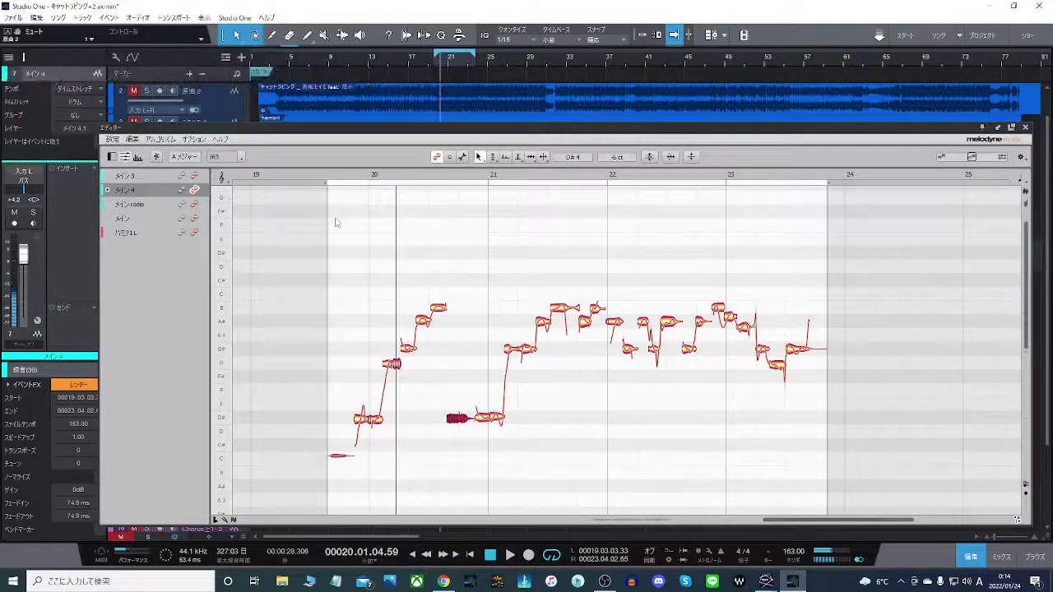
{"action": "key", "text": "space"}
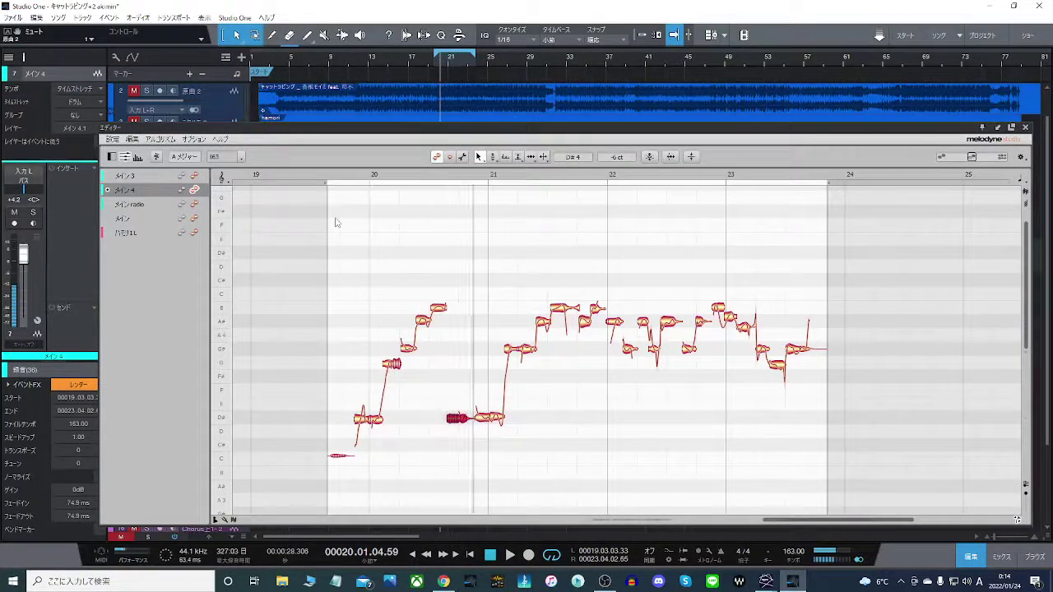
{"action": "key", "text": "space"}
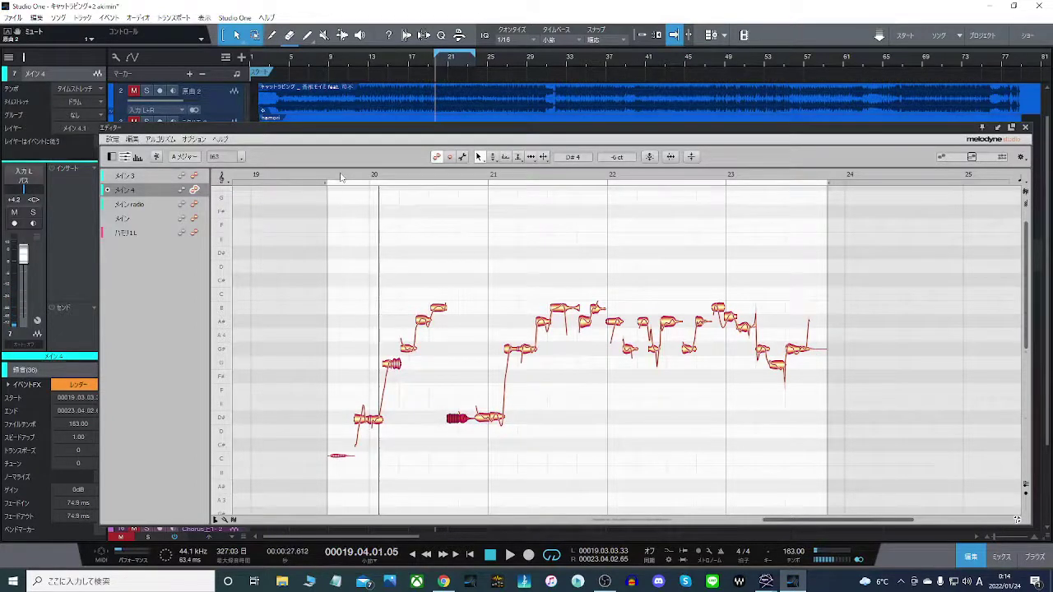
Play back the phrase through bar 22 and shift the long A#4 note in the middle of bar 22 slightly later.
{"action": "left_click", "coordinate": [342, 177]}
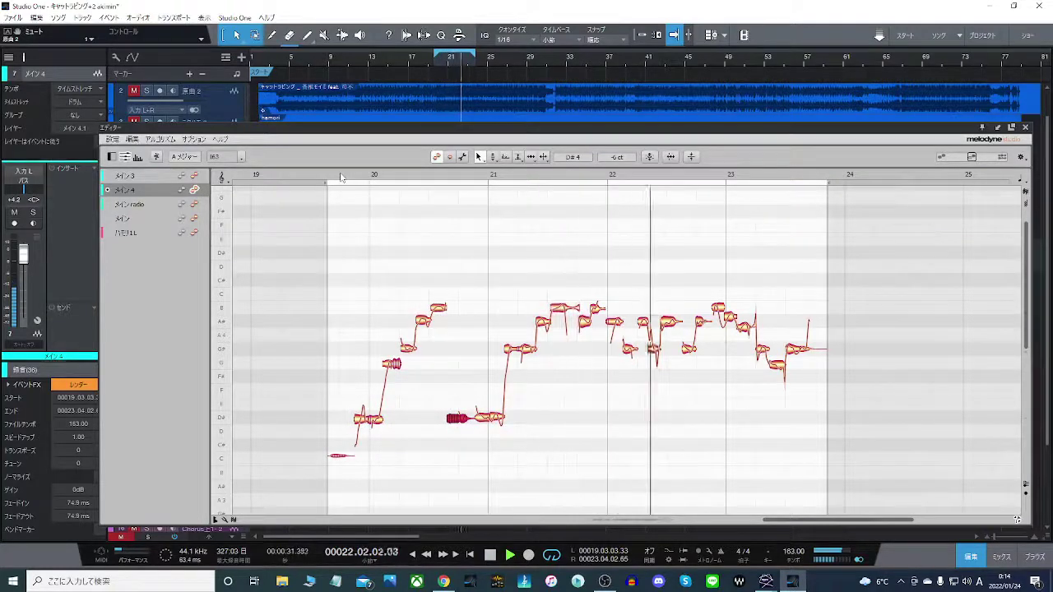
{"action": "key", "text": "space"}
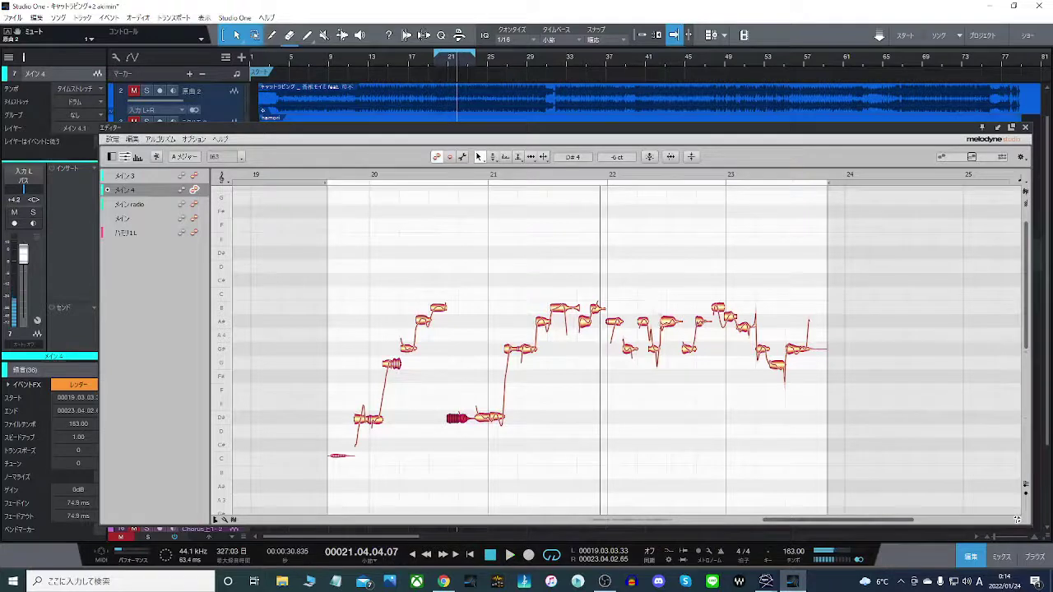
{"action": "key", "text": "space"}
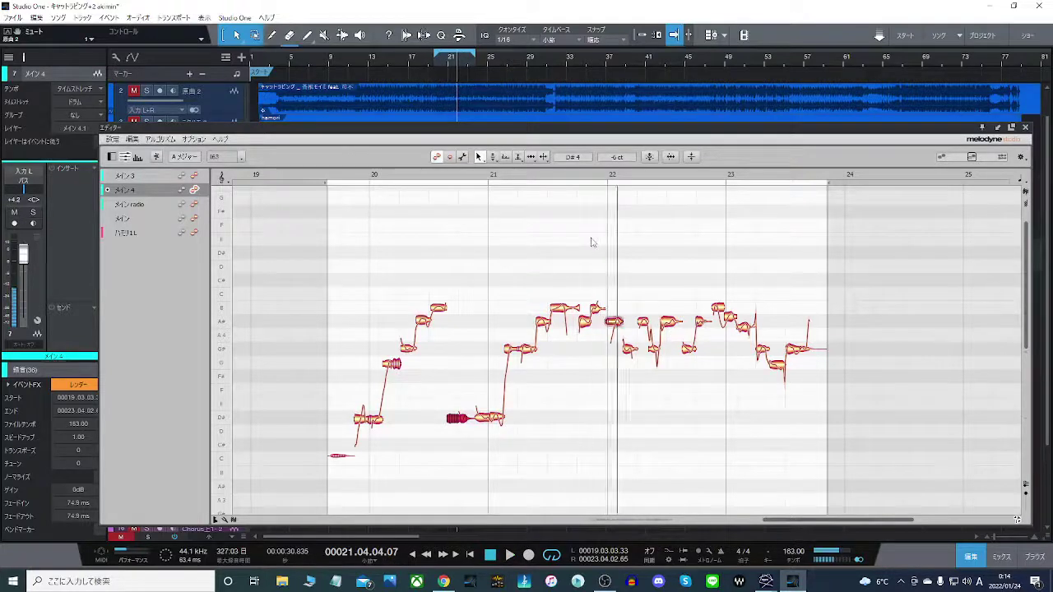
{"action": "left_click", "coordinate": [591, 238]}
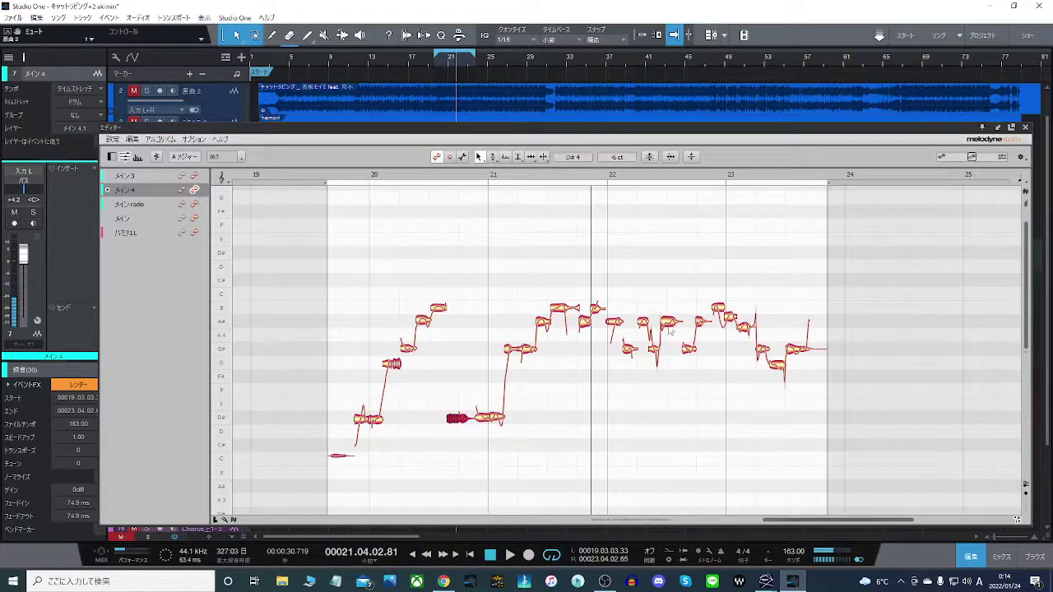
{"action": "left_click_drag", "start_coordinate": [666, 322], "coordinate": [669, 323]}
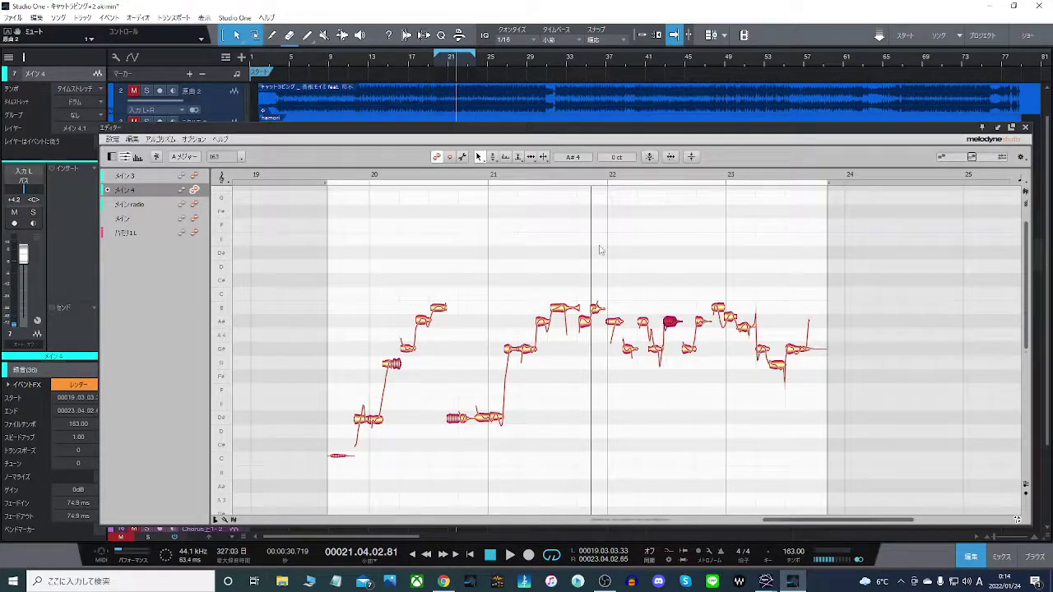
Replay the phrase from bar 21 into bar 23 and shift the long A#4 note in the middle of bar 22 slightly earlier.
{"action": "left_click", "coordinate": [488, 182]}
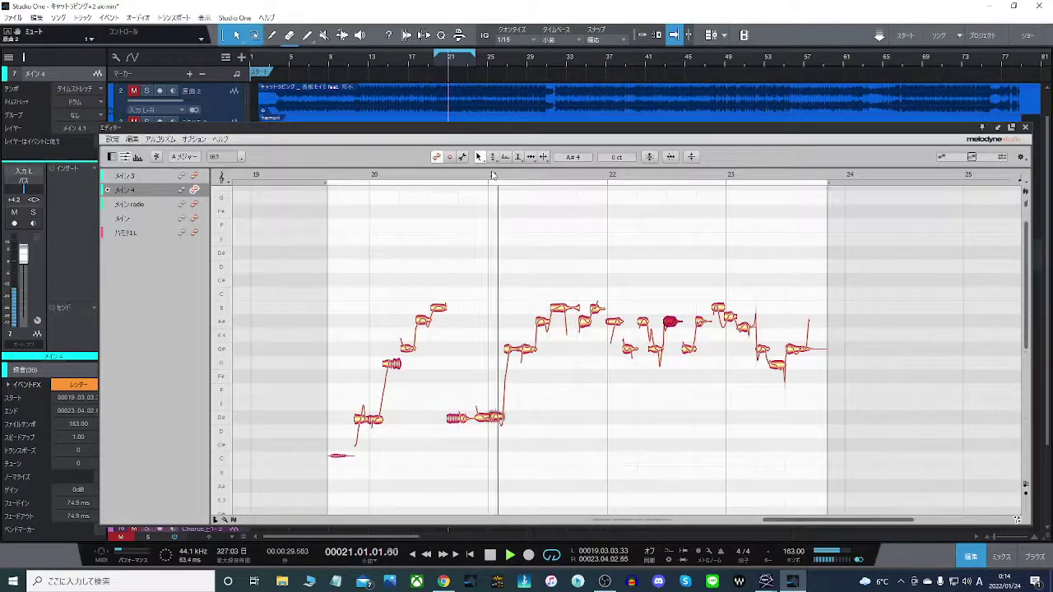
{"action": "left_click", "coordinate": [627, 265]}
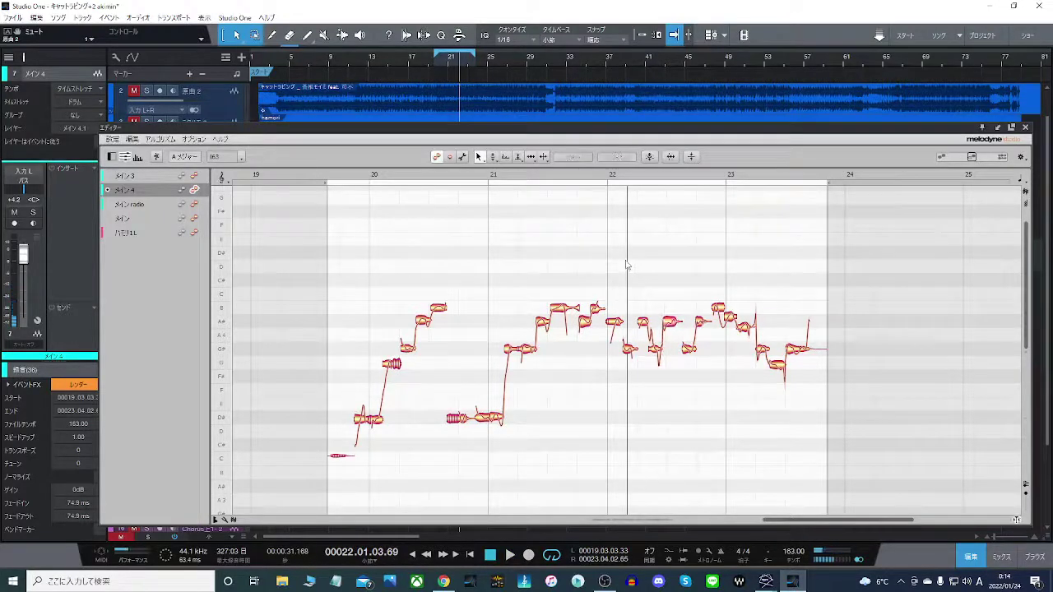
{"action": "key", "text": "space"}
{"action": "key", "text": "space"}
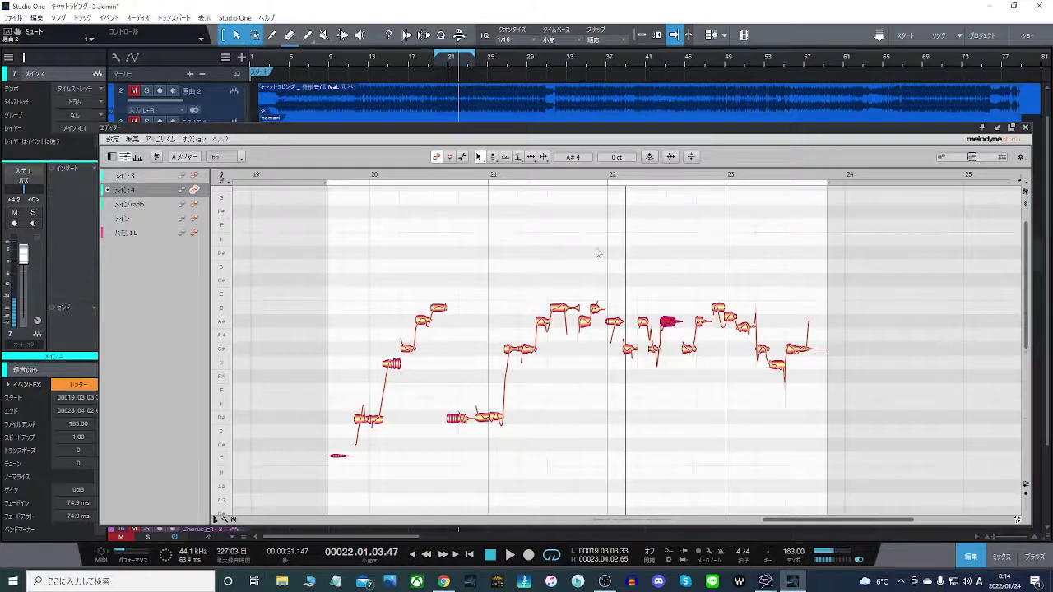
{"action": "key", "text": "space"}
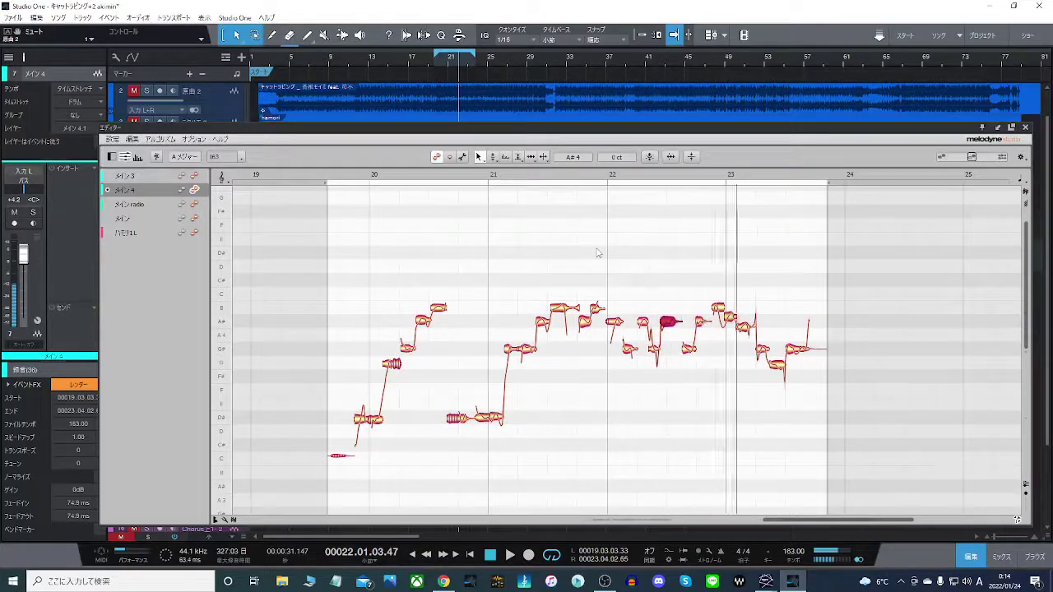
{"action": "key", "text": "space"}
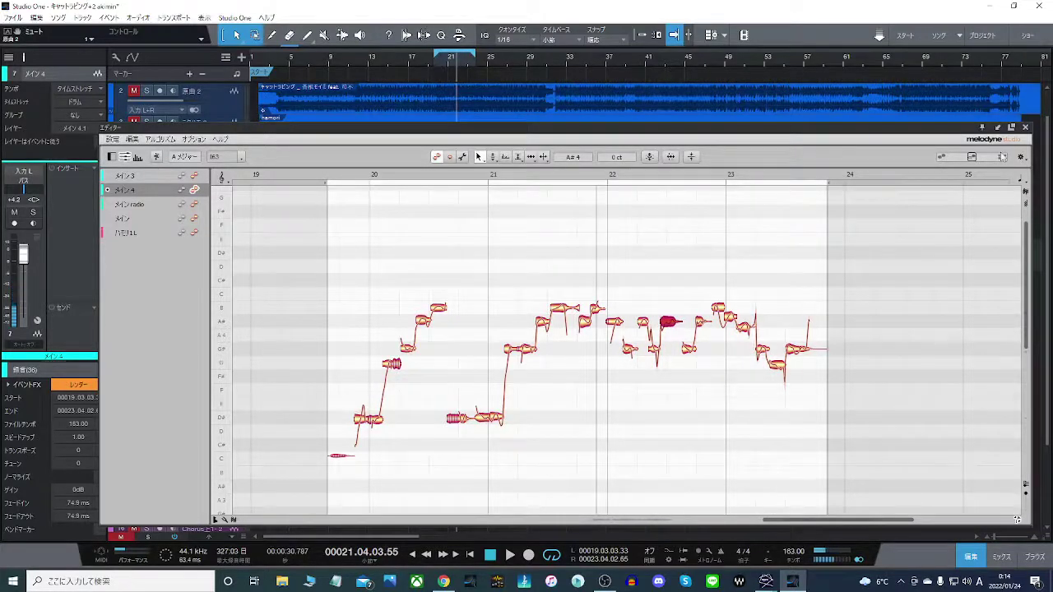
Close the note editor, then set the loop range to about bars 23–28 in the arrangement and play back that passage.
{"action": "left_click", "coordinate": [1025, 128]}
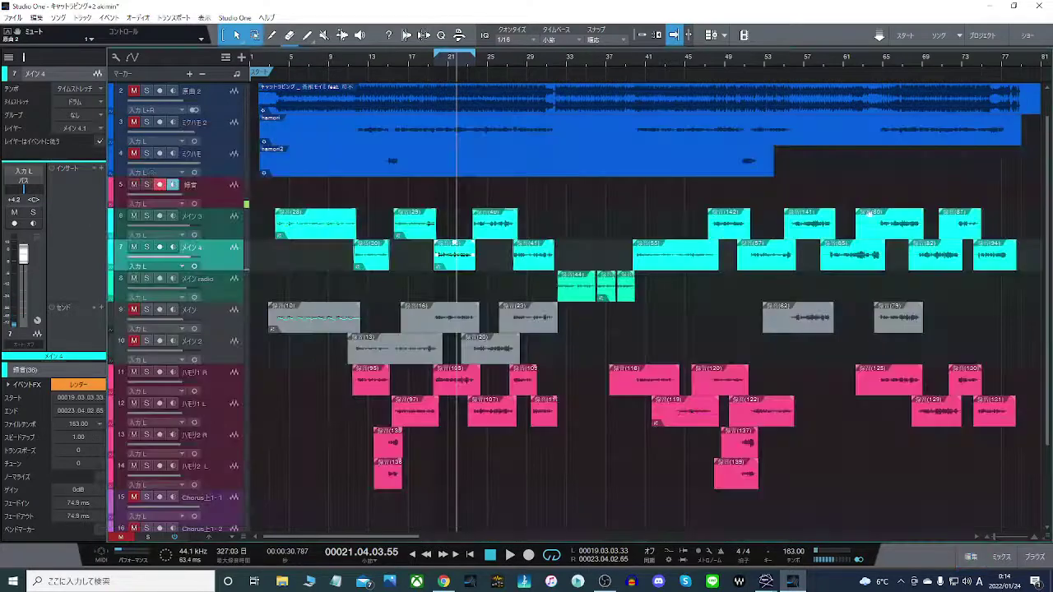
{"action": "left_click_drag", "start_coordinate": [474, 58], "coordinate": [524, 60]}
{"action": "left_click_drag", "start_coordinate": [437, 62], "coordinate": [467, 60]}
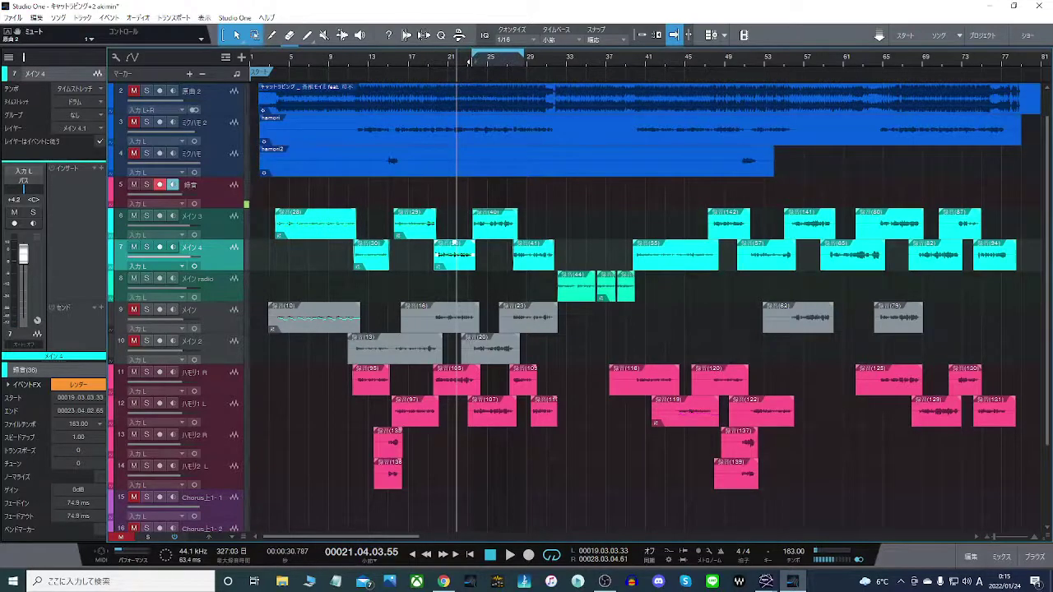
{"action": "key", "text": "space"}
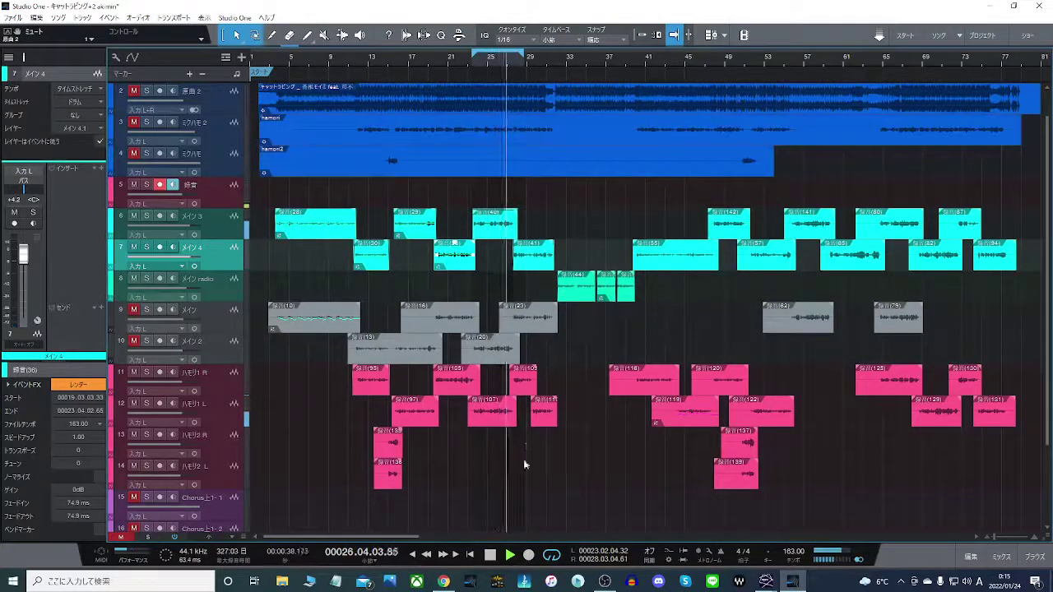
{"action": "left_click", "coordinate": [492, 555]}
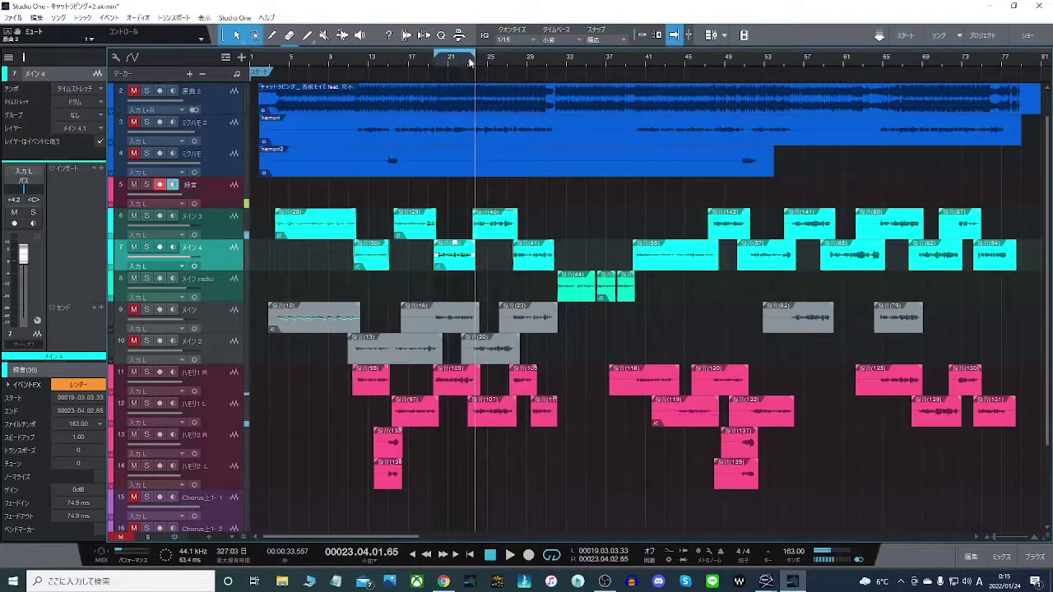
Set the loop range to about bars 23–28, solo the 原曲 2 track and play that passage.
{"action": "left_click_drag", "start_coordinate": [477, 55], "coordinate": [521, 54]}
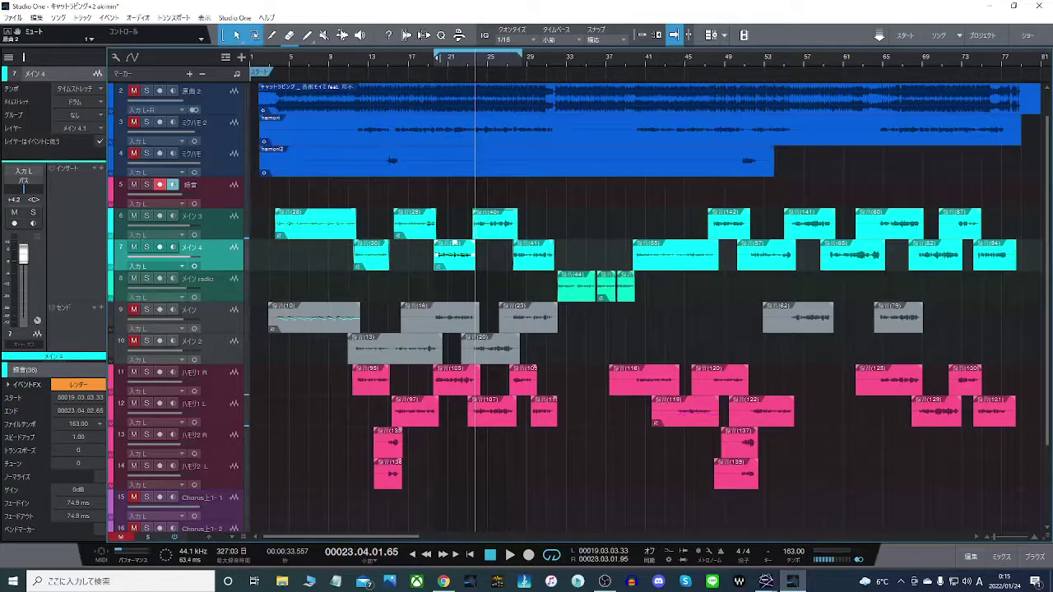
{"action": "left_click_drag", "start_coordinate": [440, 56], "coordinate": [474, 56]}
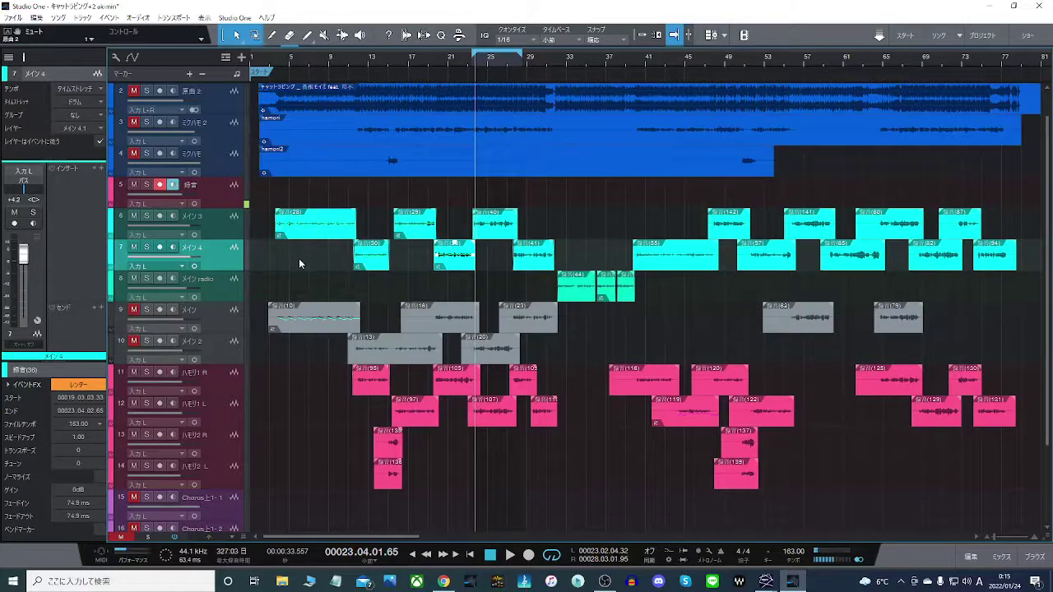
{"action": "left_click", "coordinate": [146, 90]}
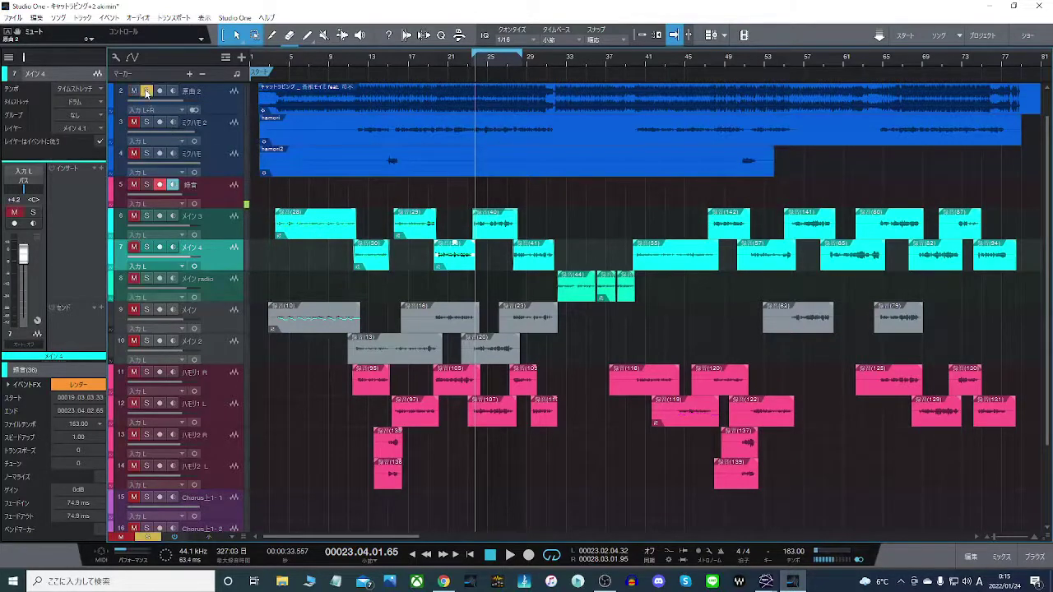
{"action": "key", "text": "space"}
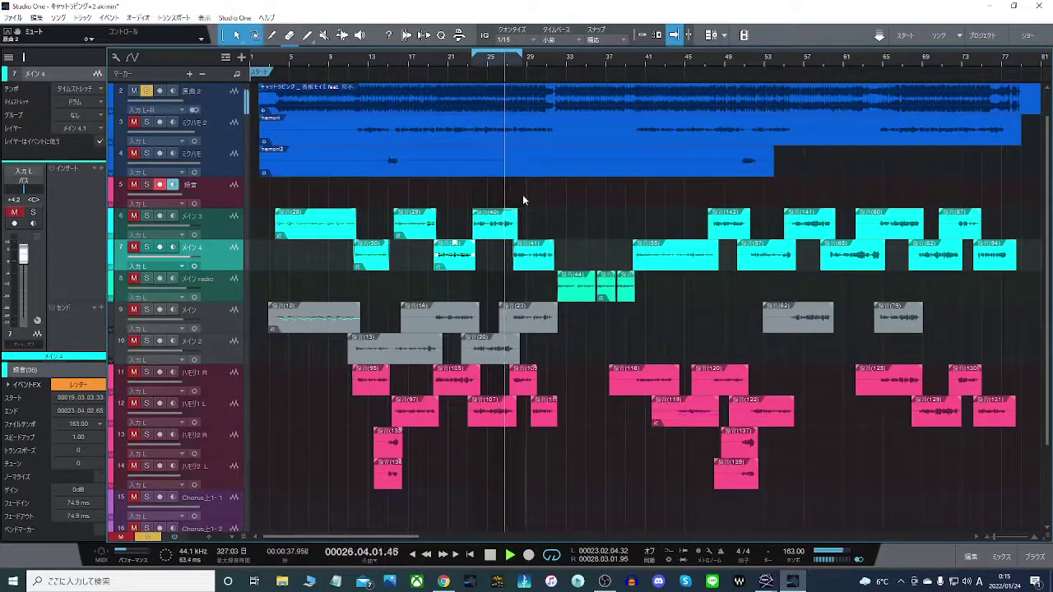
{"action": "left_click", "coordinate": [492, 558]}
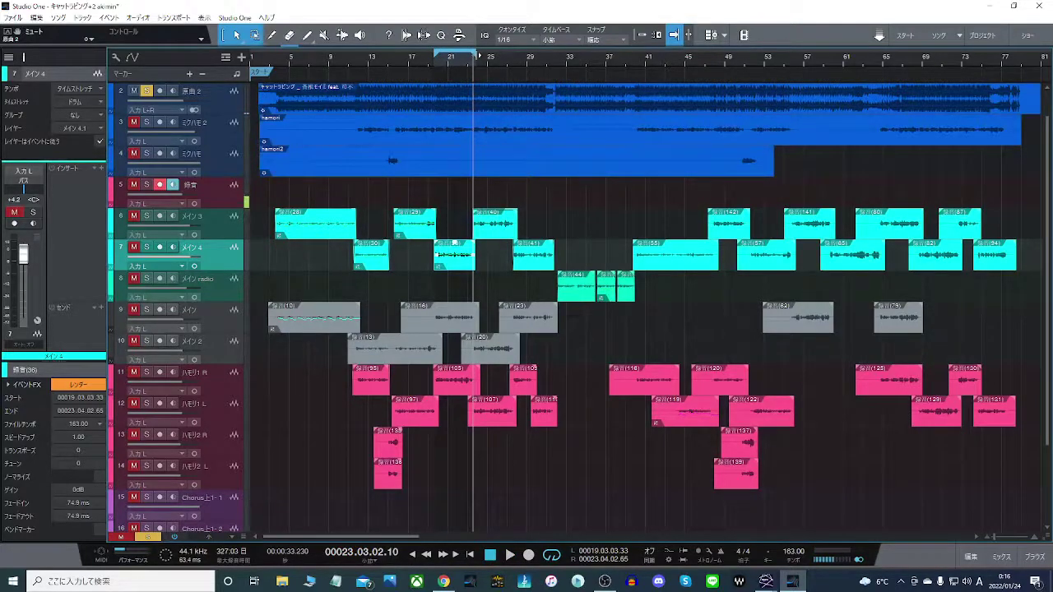
Move the loop range back over bars 23–28, then open the メイン 3 event 録音(40) in Melodyne and play it.
{"action": "left_click_drag", "start_coordinate": [479, 55], "coordinate": [525, 55]}
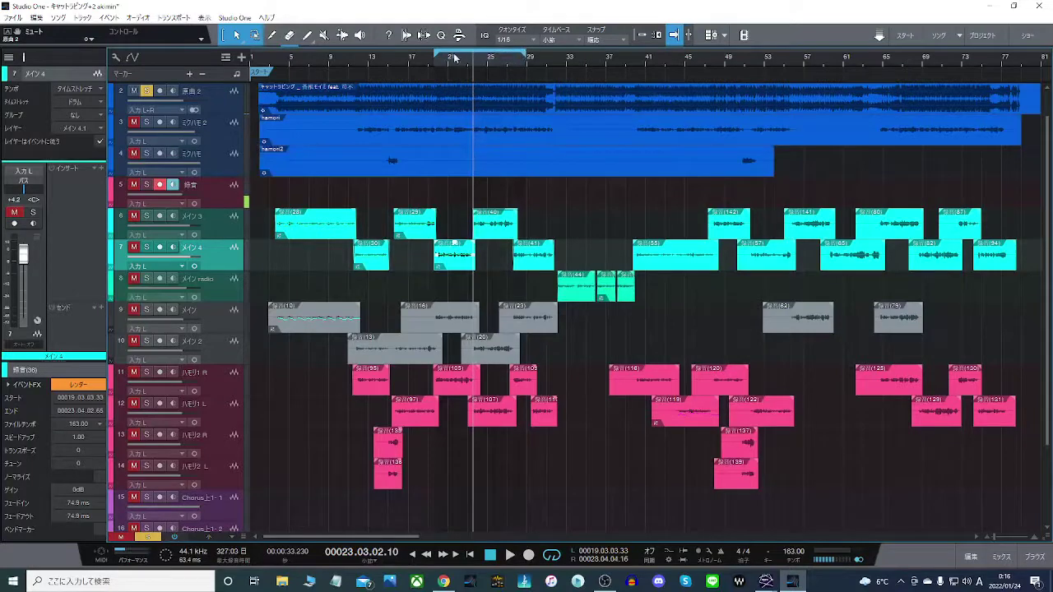
{"action": "left_click_drag", "start_coordinate": [435, 54], "coordinate": [473, 55]}
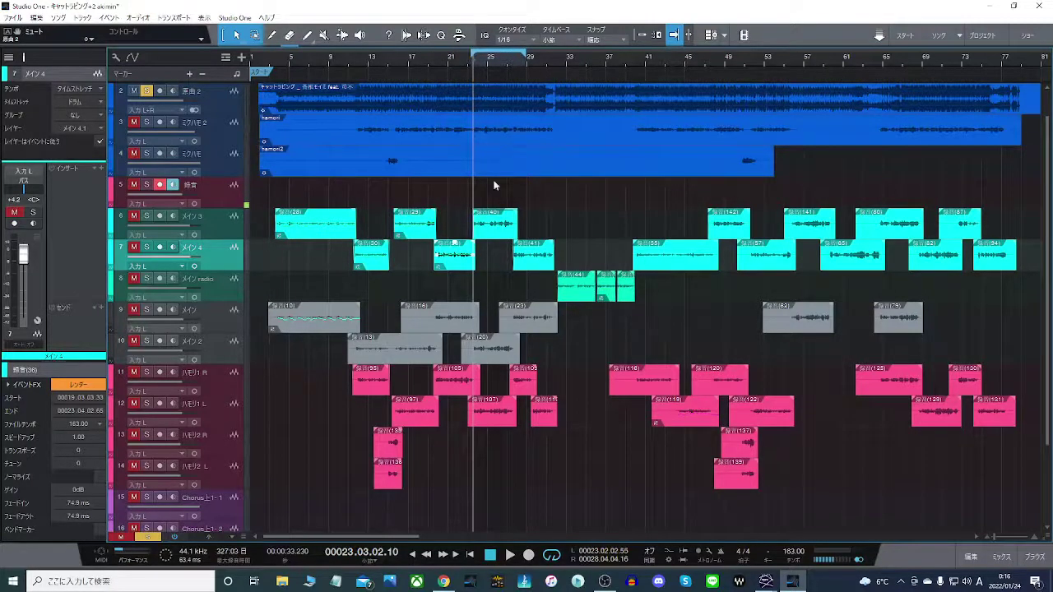
{"action": "right_click", "coordinate": [485, 235]}
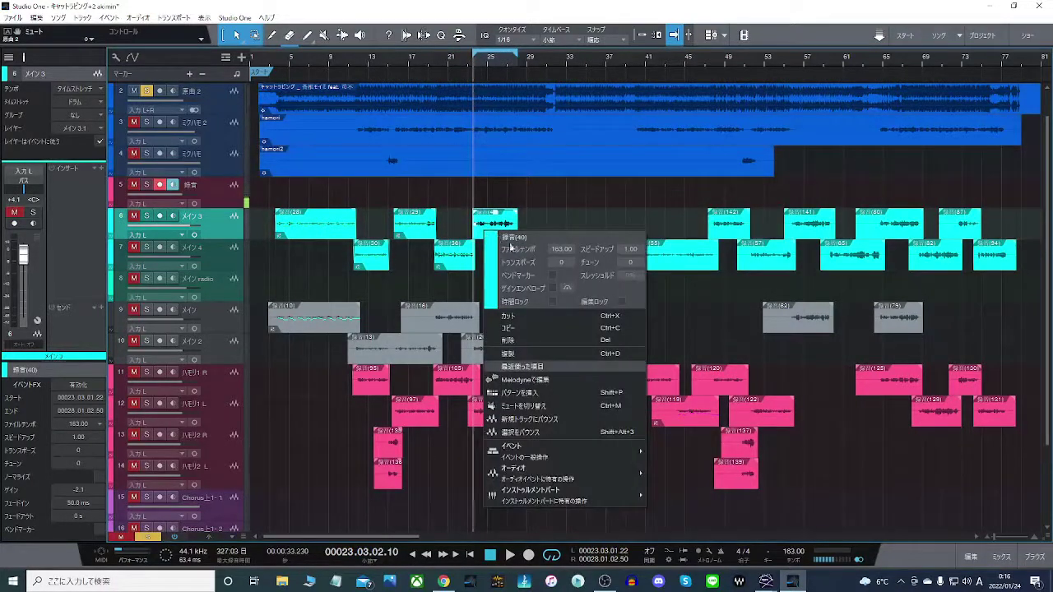
{"action": "left_click", "coordinate": [537, 384]}
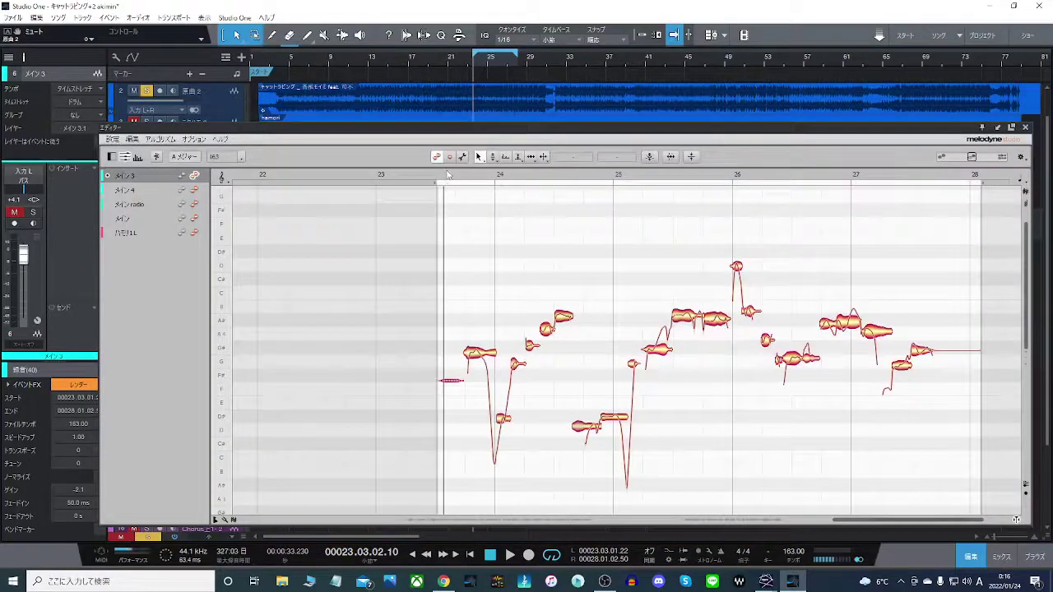
{"action": "key", "text": "space"}
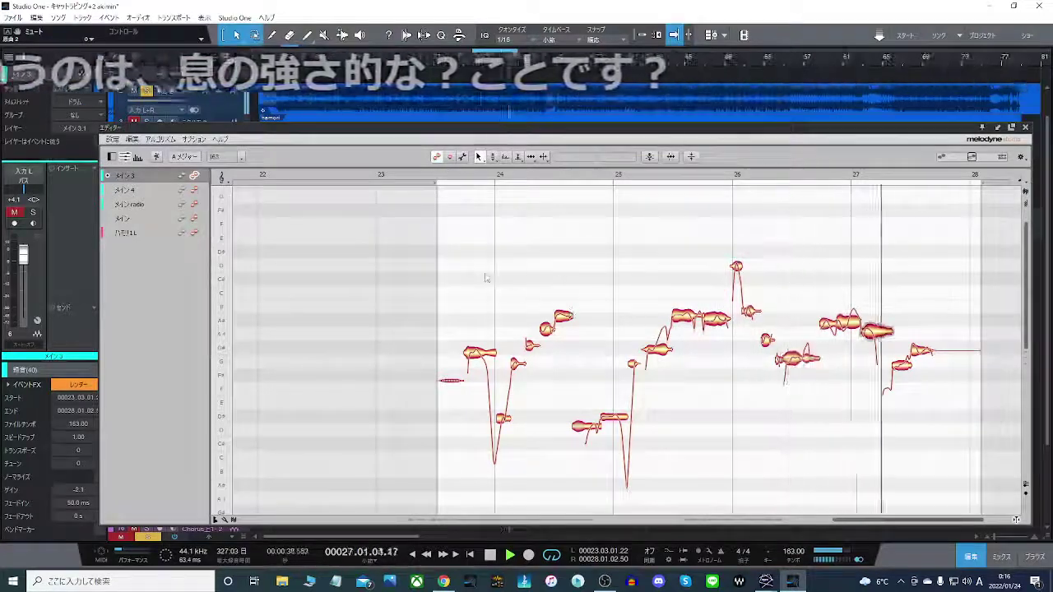
{"action": "key", "text": "space"}
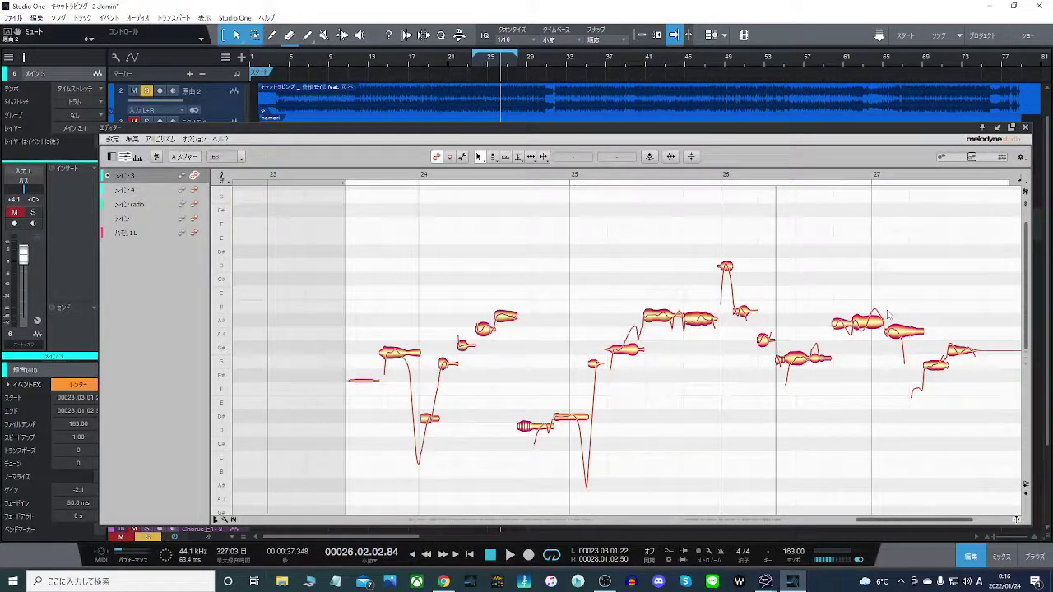
Use the Note Separation tool to split the long notes just before and after bar 27 into separate pitches.
{"action": "right_click", "coordinate": [895, 334]}
{"action": "left_click", "coordinate": [956, 330]}
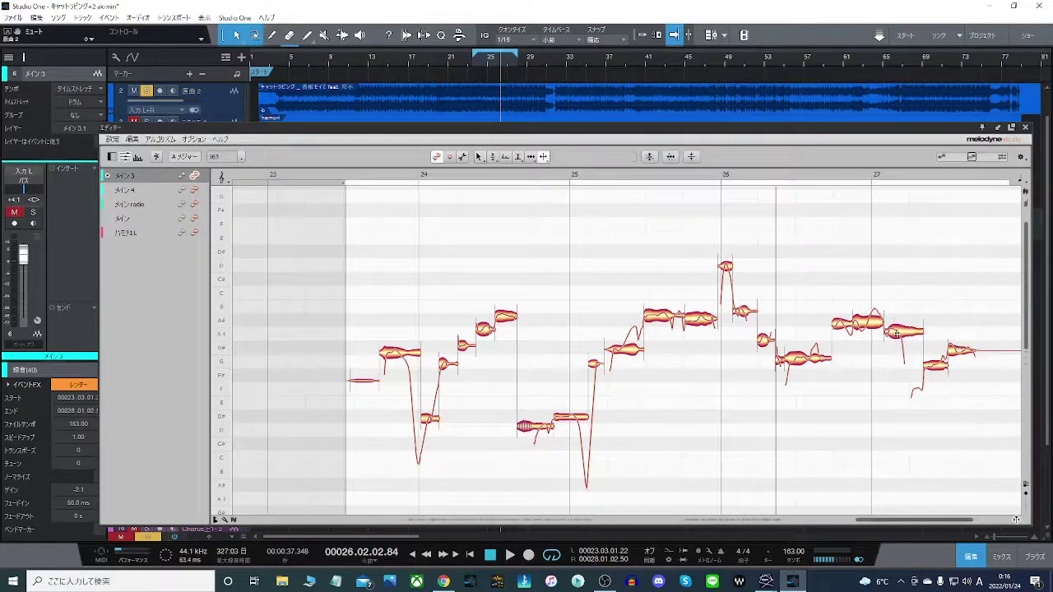
{"action": "left_click", "coordinate": [904, 331]}
{"action": "left_click", "coordinate": [903, 331]}
{"action": "double_click", "coordinate": [868, 323]}
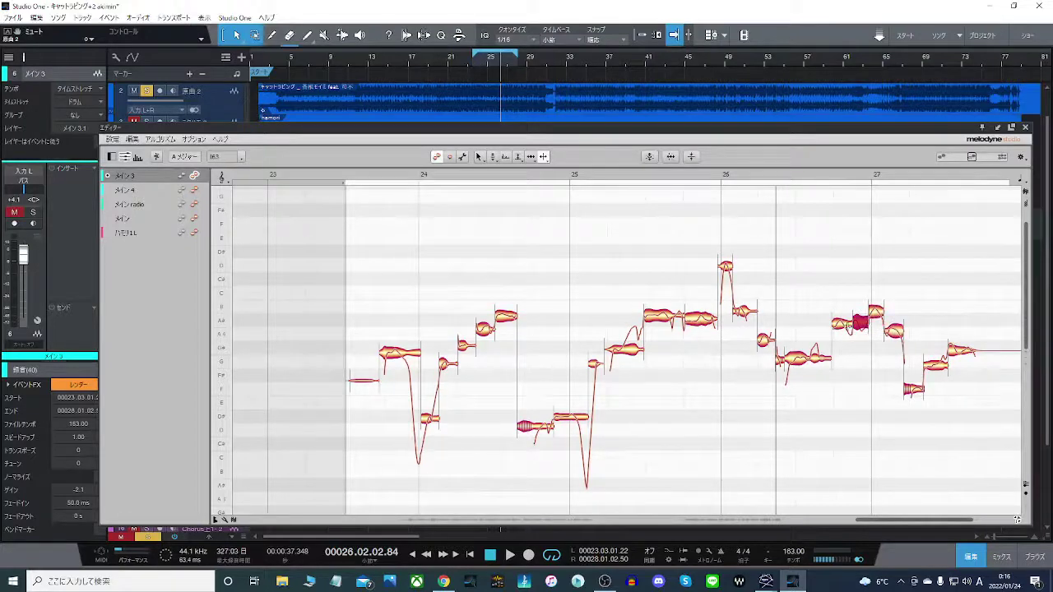
Split the sustained notes before bar 24, at bar 25, before bar 26, midway through bar 26 and at the phrase's end.
{"action": "left_click", "coordinate": [691, 320]}
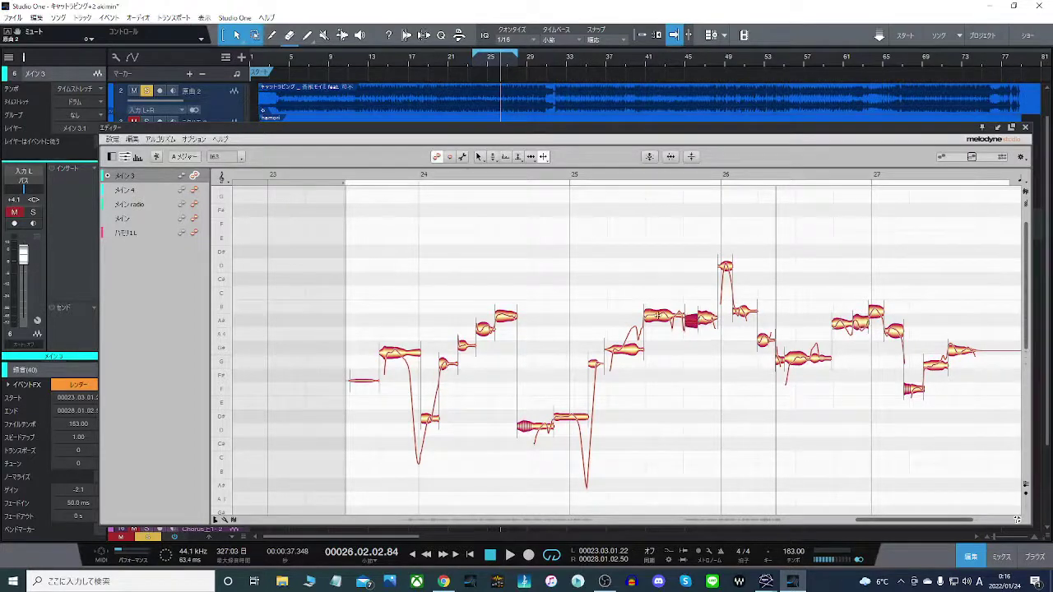
{"action": "left_click", "coordinate": [576, 411]}
{"action": "left_click", "coordinate": [958, 350]}
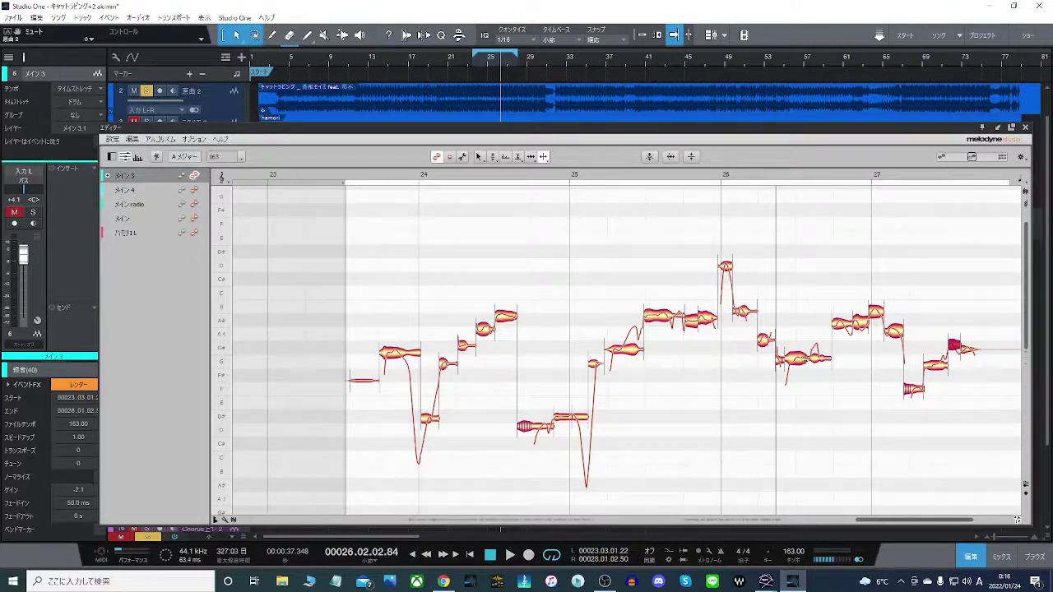
{"action": "left_click", "coordinate": [806, 358]}
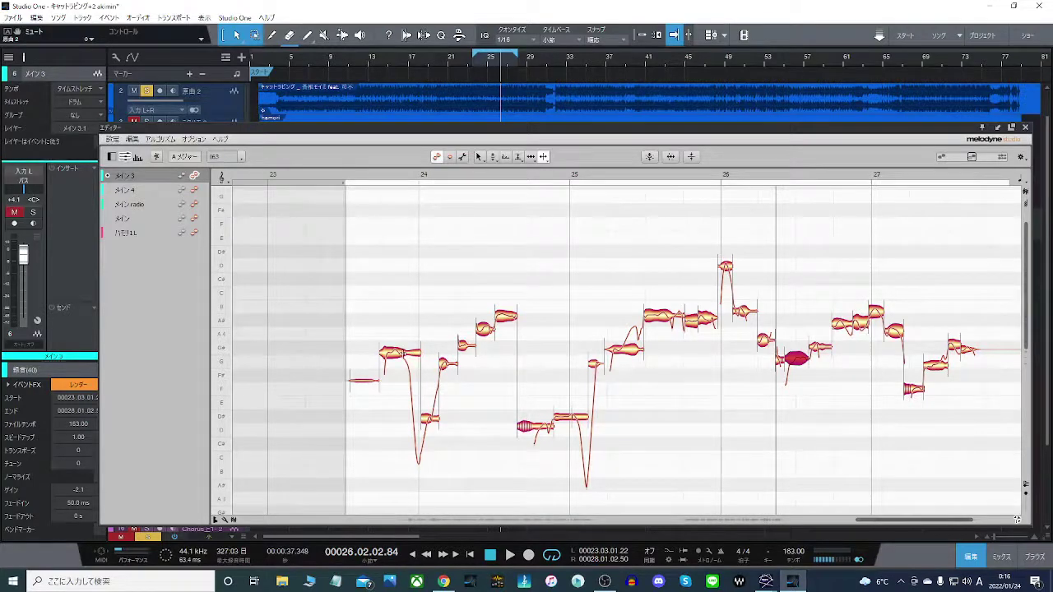
{"action": "double_click", "coordinate": [407, 353]}
Separate the rising end of the G#4 note after bar 25 and return to the Main tool.
{"action": "right_click", "coordinate": [417, 362]}
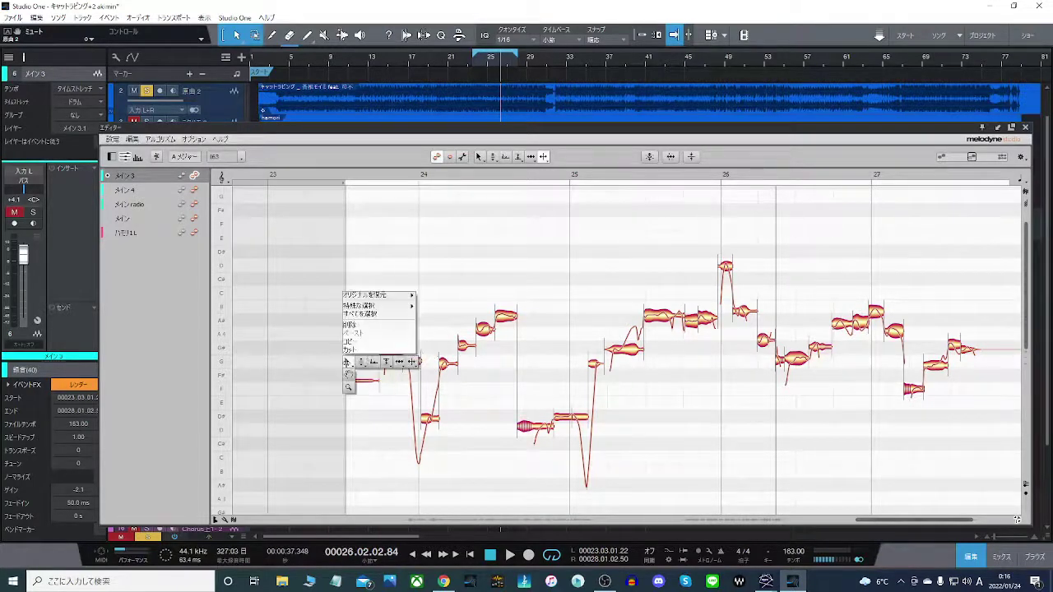
{"action": "left_click", "coordinate": [349, 362]}
{"action": "right_click", "coordinate": [623, 351]}
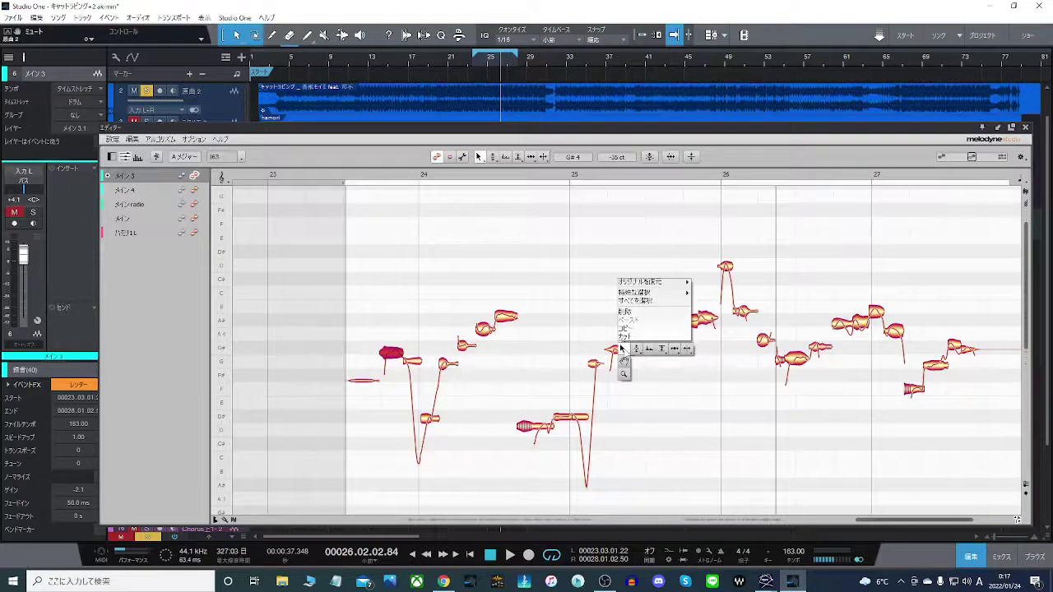
{"action": "left_click", "coordinate": [625, 351]}
{"action": "left_click", "coordinate": [627, 350]}
{"action": "left_click_drag", "start_coordinate": [627, 349], "coordinate": [628, 339]}
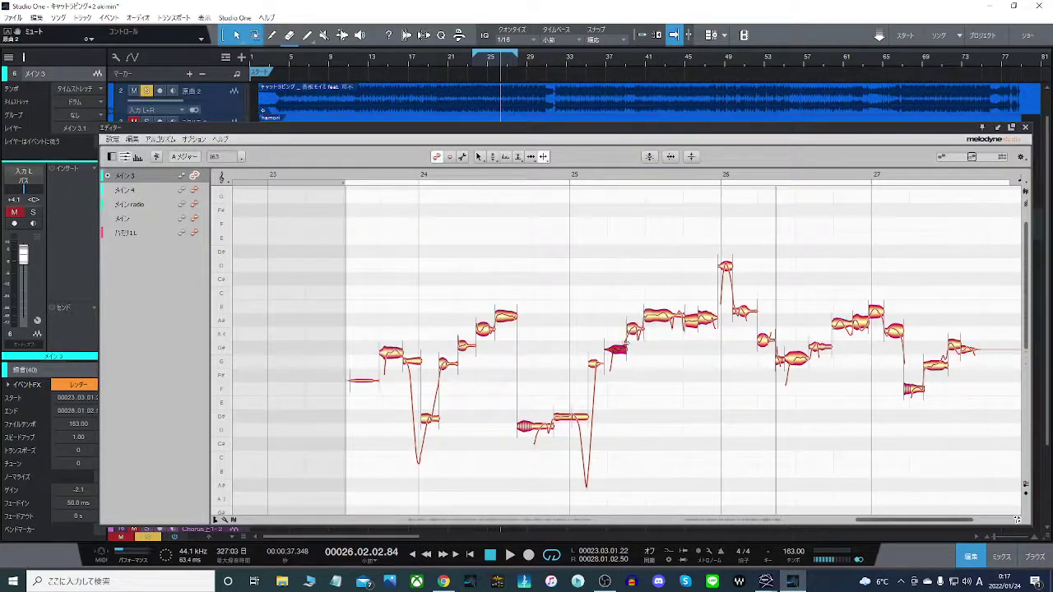
{"action": "right_click", "coordinate": [633, 329]}
{"action": "left_click", "coordinate": [570, 332]}
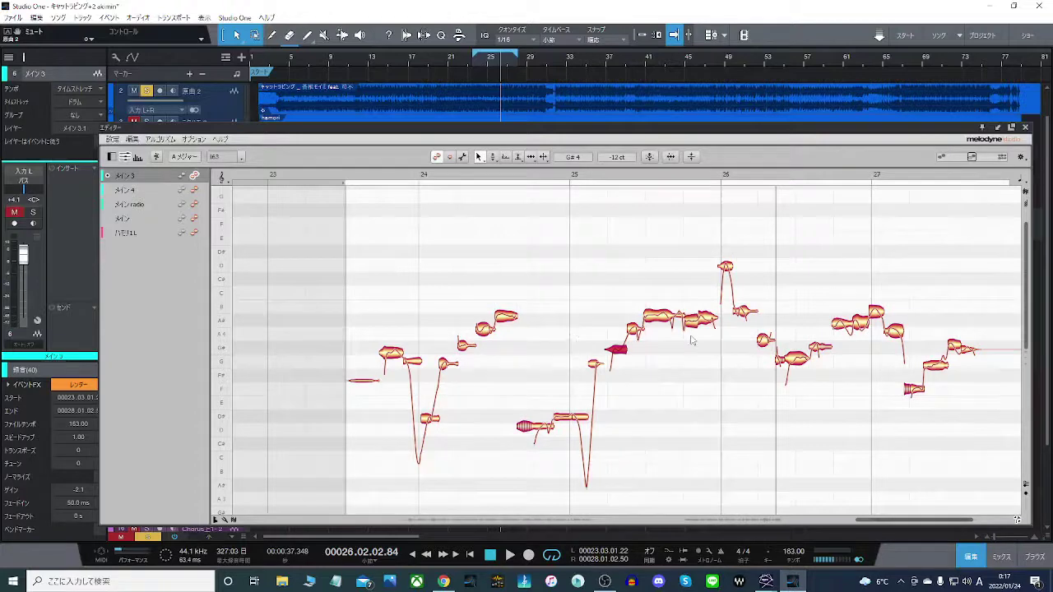
Turn off solo on the 原曲 2 track and play the メイン 3 phrase from just before bar 24.
{"action": "left_click", "coordinate": [506, 322]}
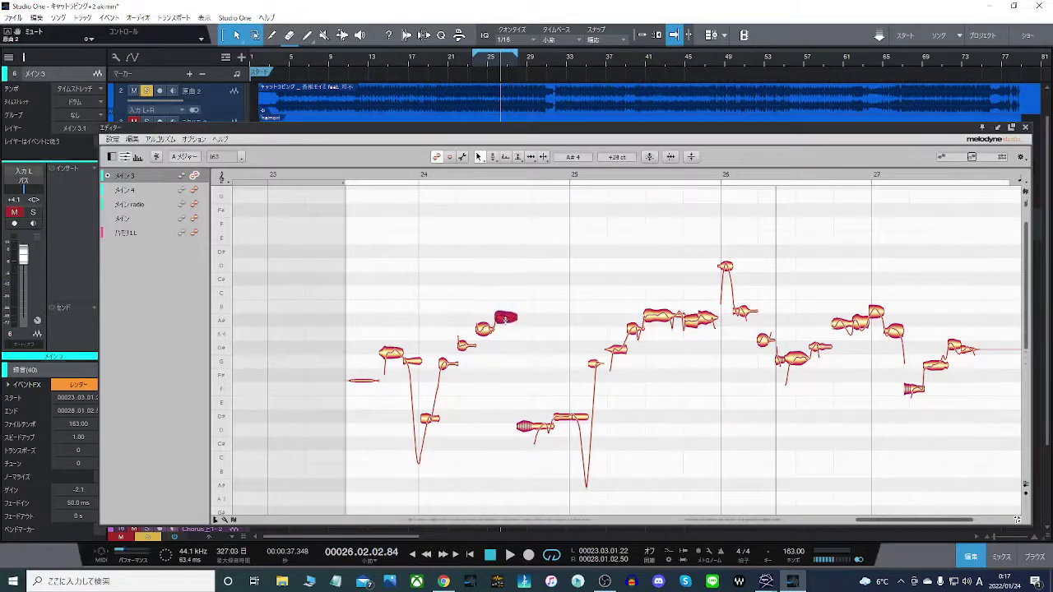
{"action": "left_click", "coordinate": [365, 175]}
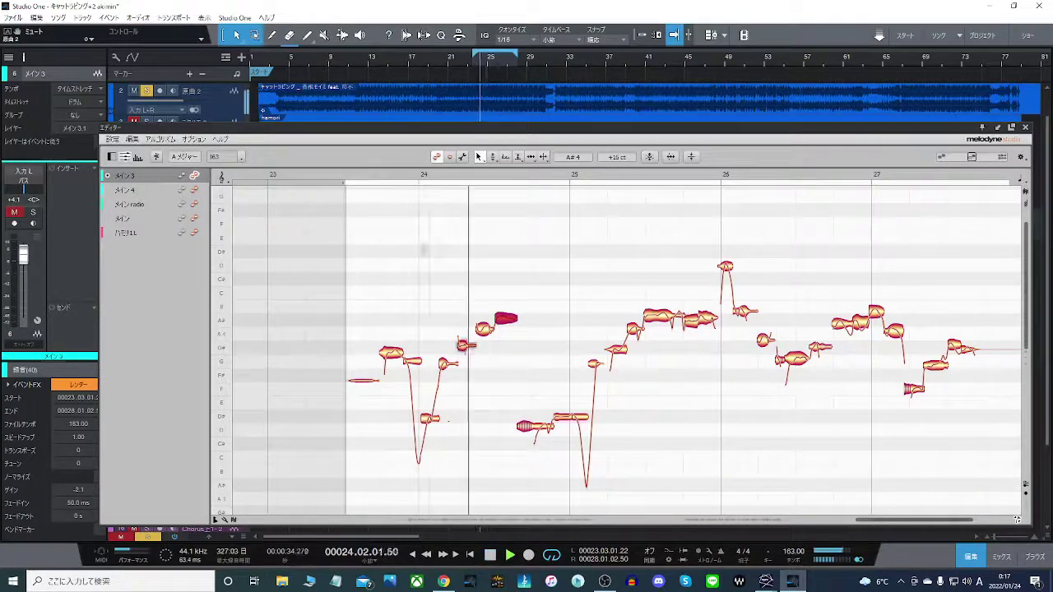
{"action": "key", "text": "space"}
{"action": "left_click", "coordinate": [146, 90]}
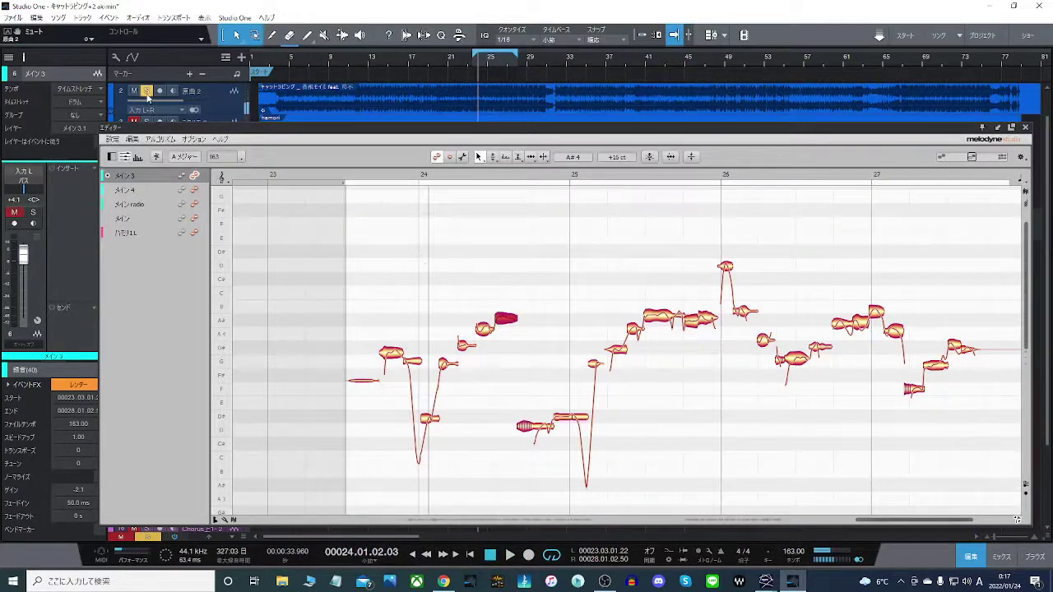
{"action": "key", "text": "space"}
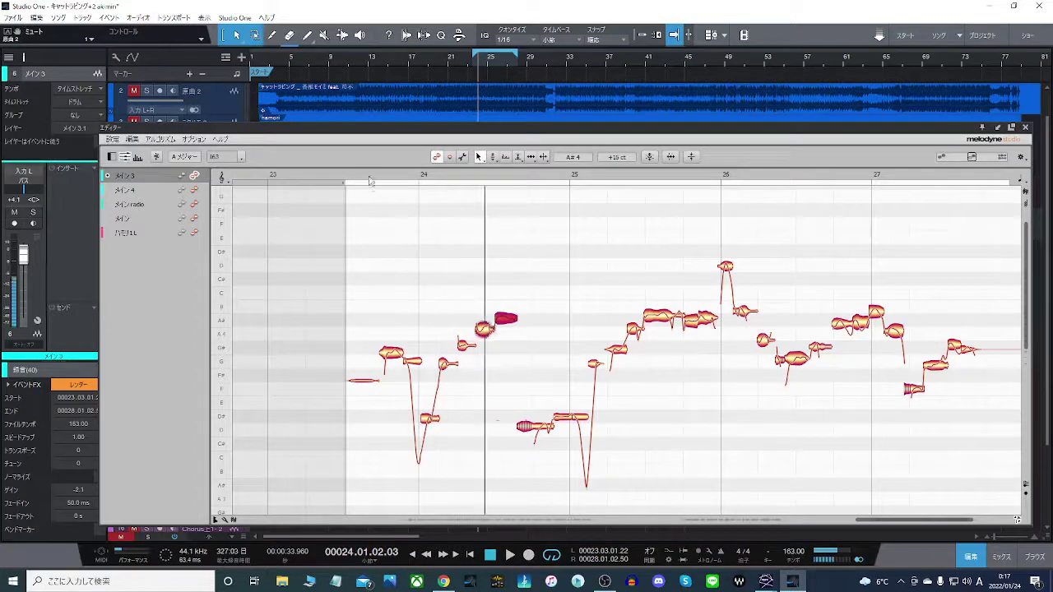
{"action": "left_click", "coordinate": [368, 175]}
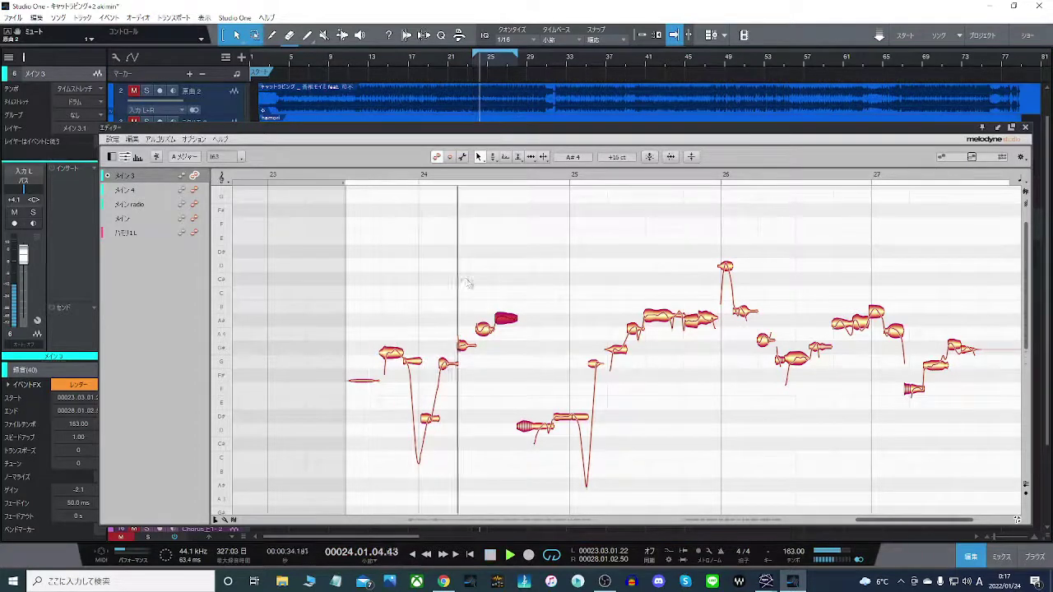
Raise the notes midway through bars 24 and 25, after bar 26 and at bar 27 to B4, centred at 0 ct.
{"action": "left_click_drag", "start_coordinate": [506, 320], "coordinate": [508, 310]}
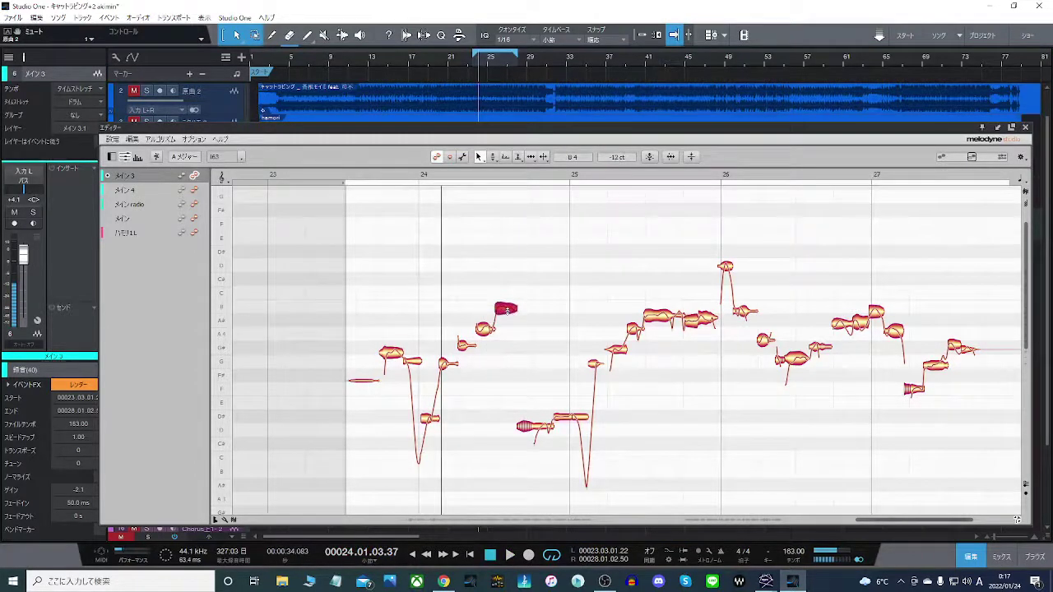
{"action": "left_click_drag", "start_coordinate": [654, 320], "coordinate": [744, 309]}
{"action": "left_click_drag", "start_coordinate": [877, 313], "coordinate": [876, 305]}
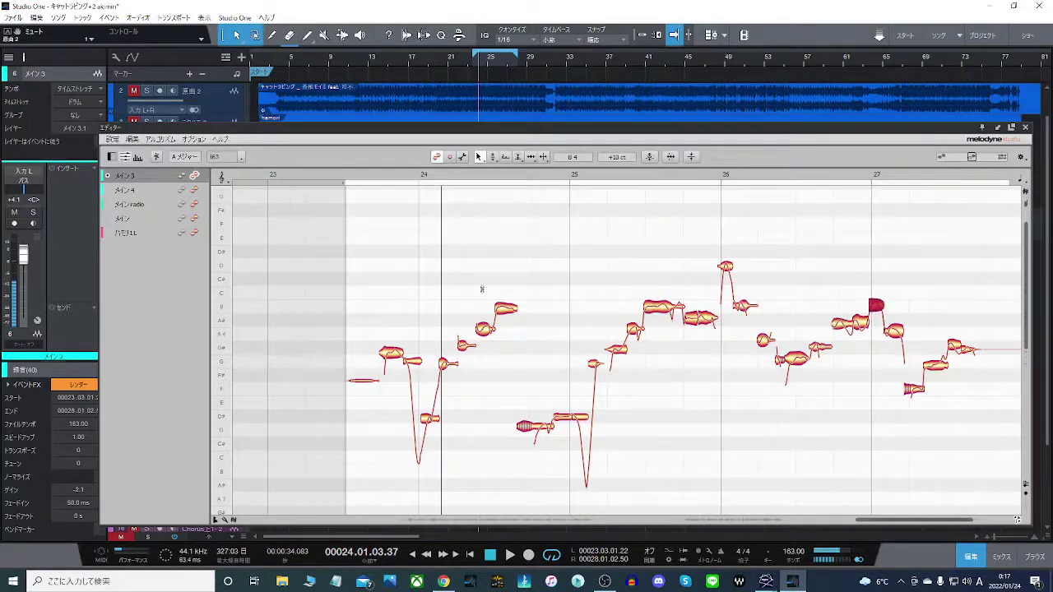
{"action": "left_click_drag", "start_coordinate": [438, 305], "coordinate": [945, 311]}
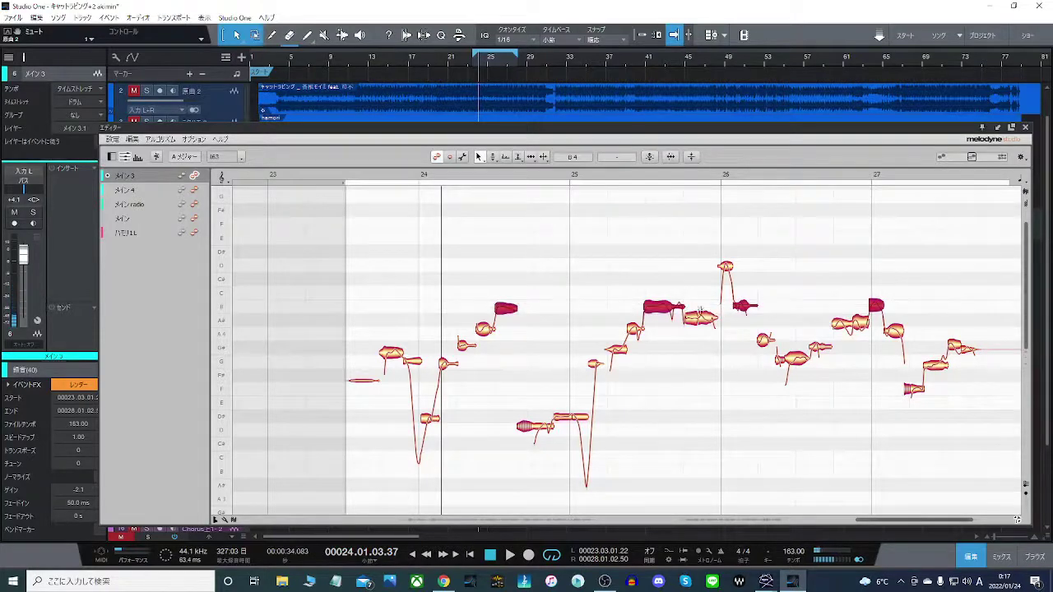
{"action": "double_click", "coordinate": [673, 307]}
Play the phrase and fine-tune the notes around bar 24, raising the one before the first B4 note to A#4.
{"action": "left_click", "coordinate": [379, 178]}
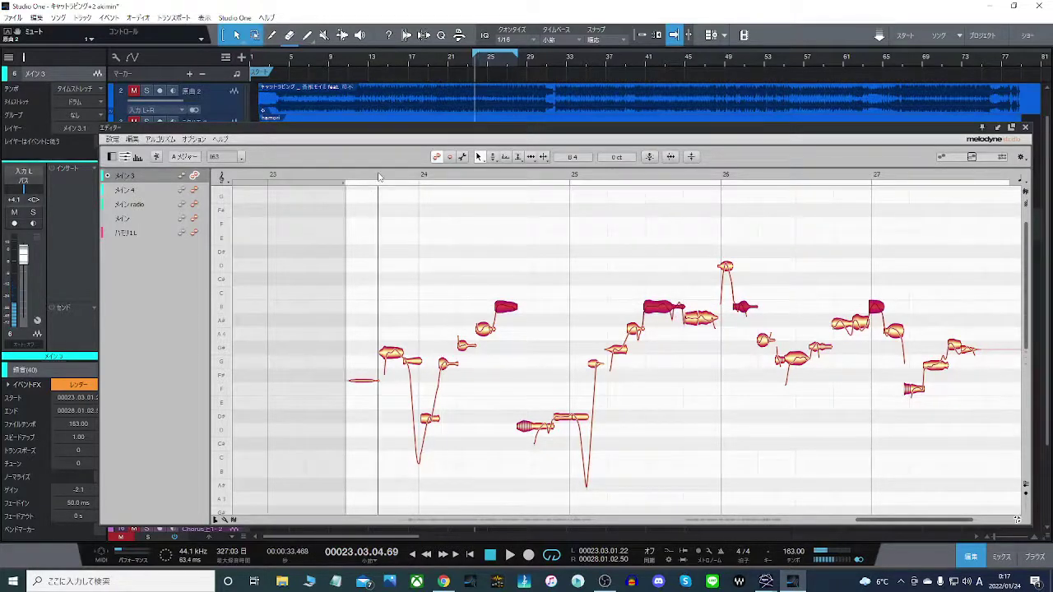
{"action": "left_click", "coordinate": [378, 178]}
{"action": "key", "text": "space"}
{"action": "left_click", "coordinate": [449, 366]}
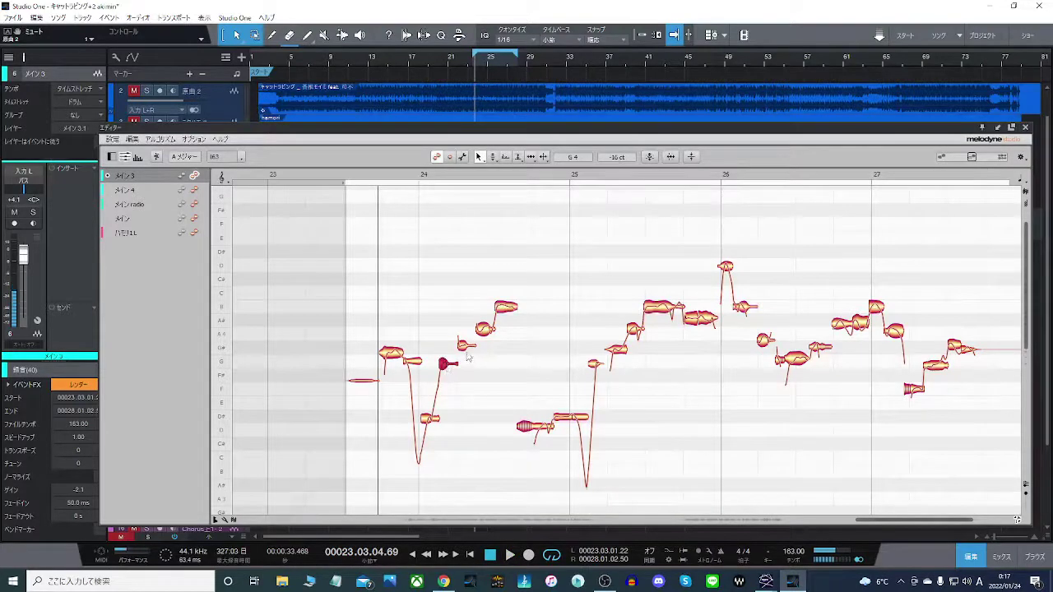
{"action": "left_click", "coordinate": [466, 349]}
{"action": "left_click_drag", "start_coordinate": [488, 338], "coordinate": [485, 321]}
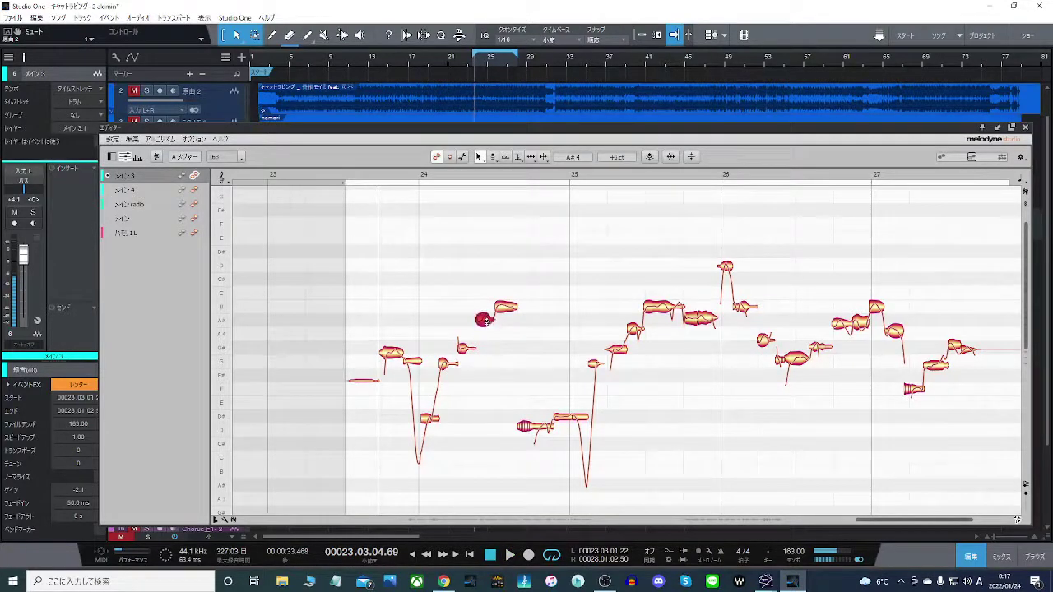
{"action": "left_click", "coordinate": [392, 349]}
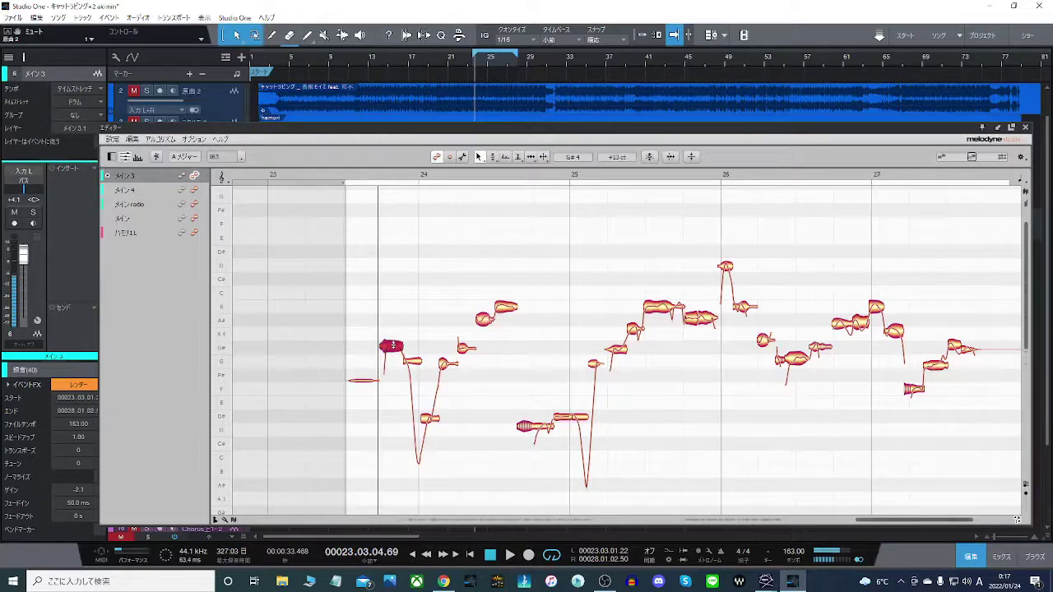
{"action": "left_click", "coordinate": [431, 421]}
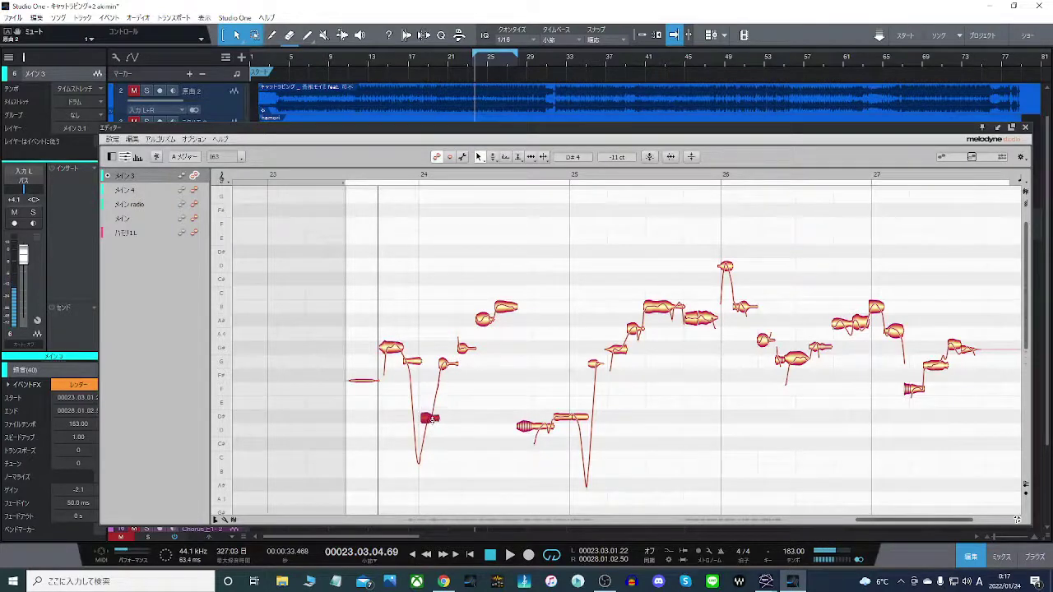
Replay the phrase and raise the short note just before bar 24 to G#4.
{"action": "key", "text": "space"}
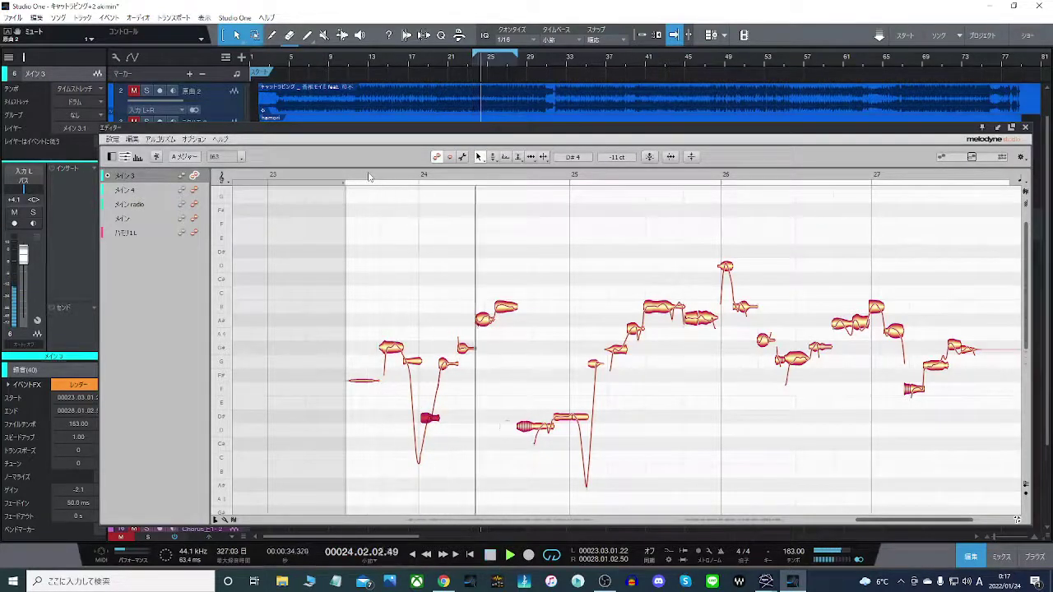
{"action": "key", "text": "space"}
{"action": "left_click_drag", "start_coordinate": [415, 367], "coordinate": [412, 347]}
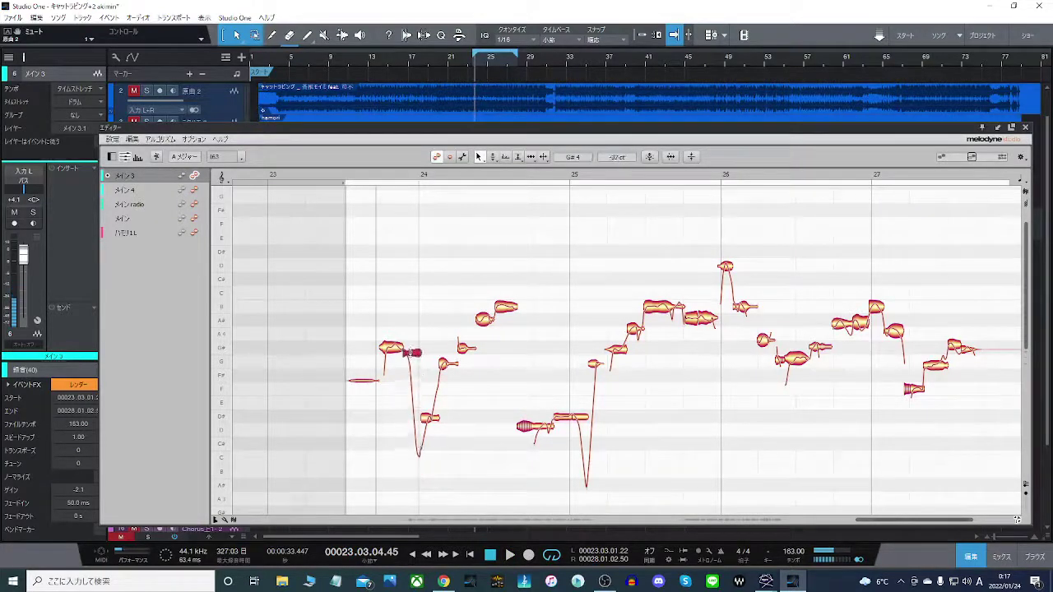
Replay the phrase from just before bar 24 and raise the low notes ahead of bar 25 to D#4.
{"action": "left_click", "coordinate": [365, 176]}
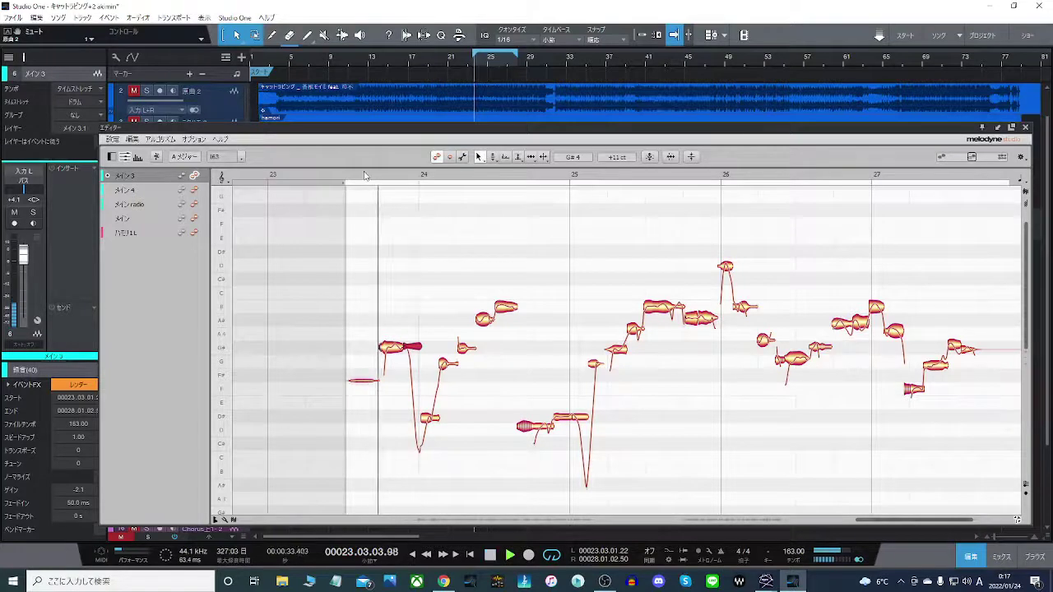
{"action": "key", "text": "space"}
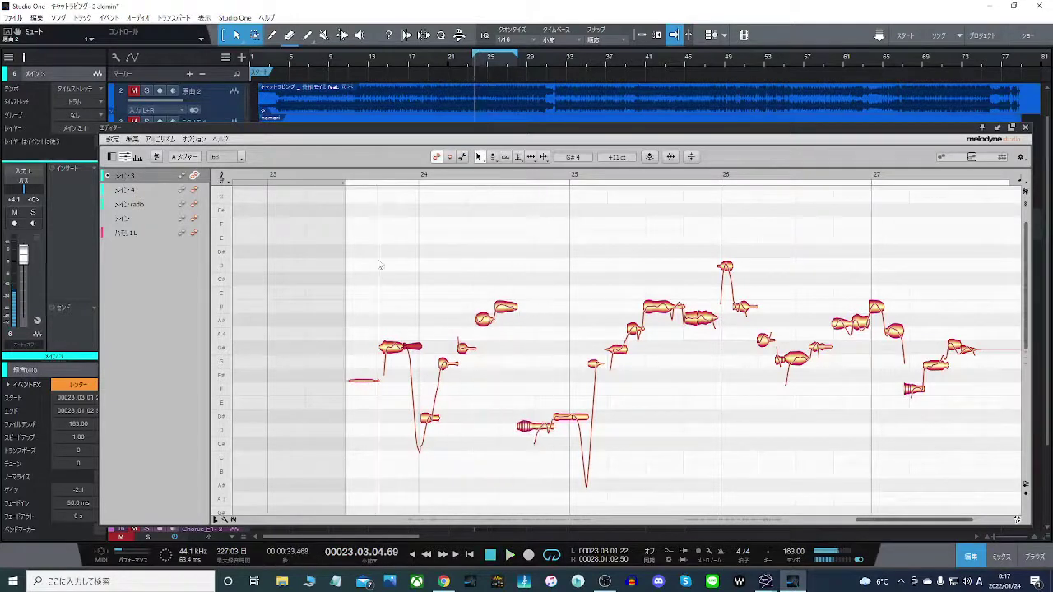
{"action": "key", "text": "space"}
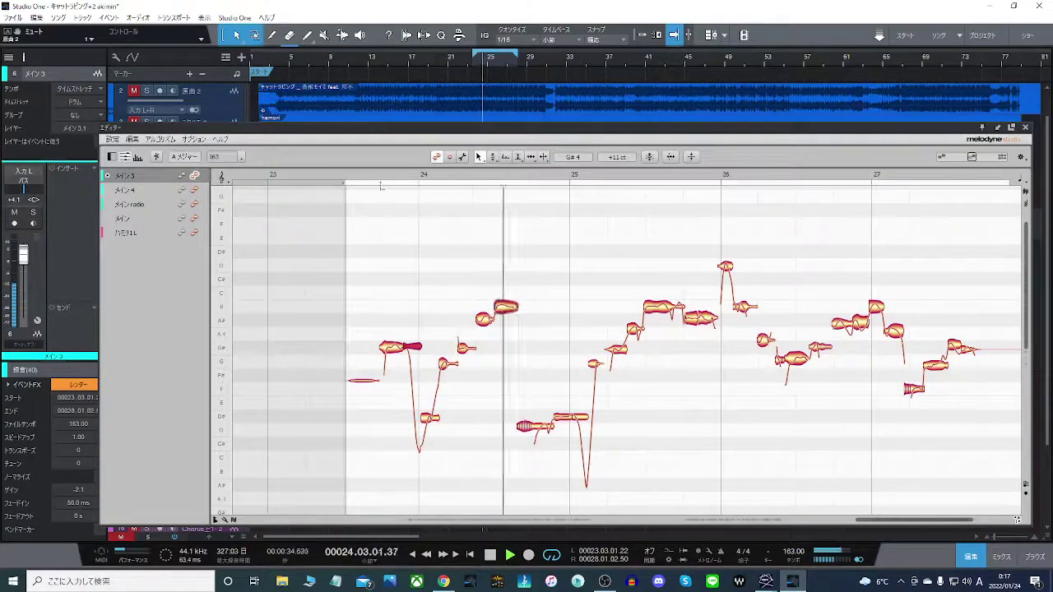
{"action": "left_click", "coordinate": [458, 339]}
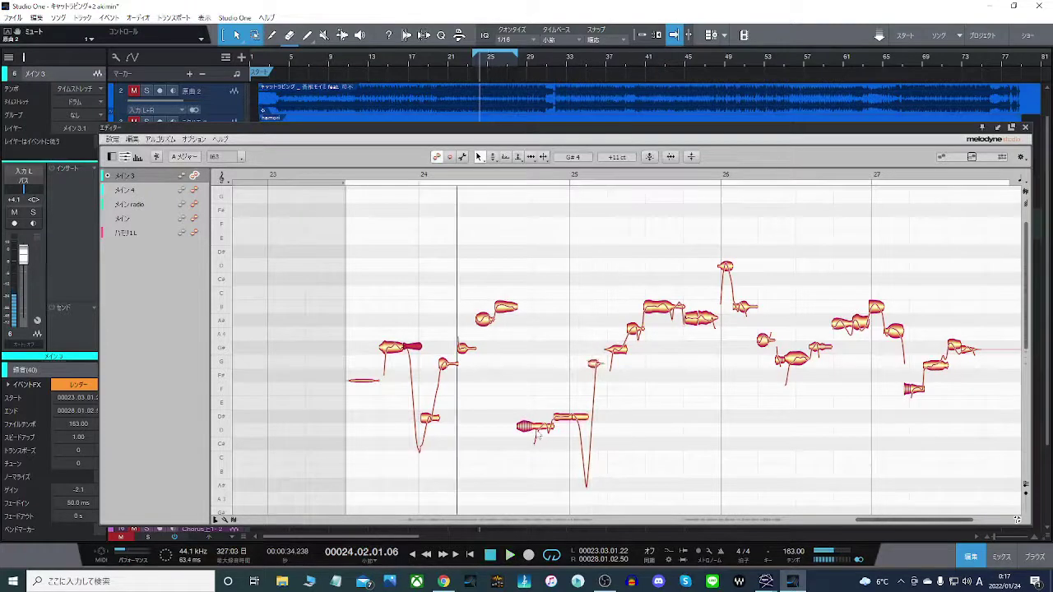
{"action": "double_click", "coordinate": [537, 428]}
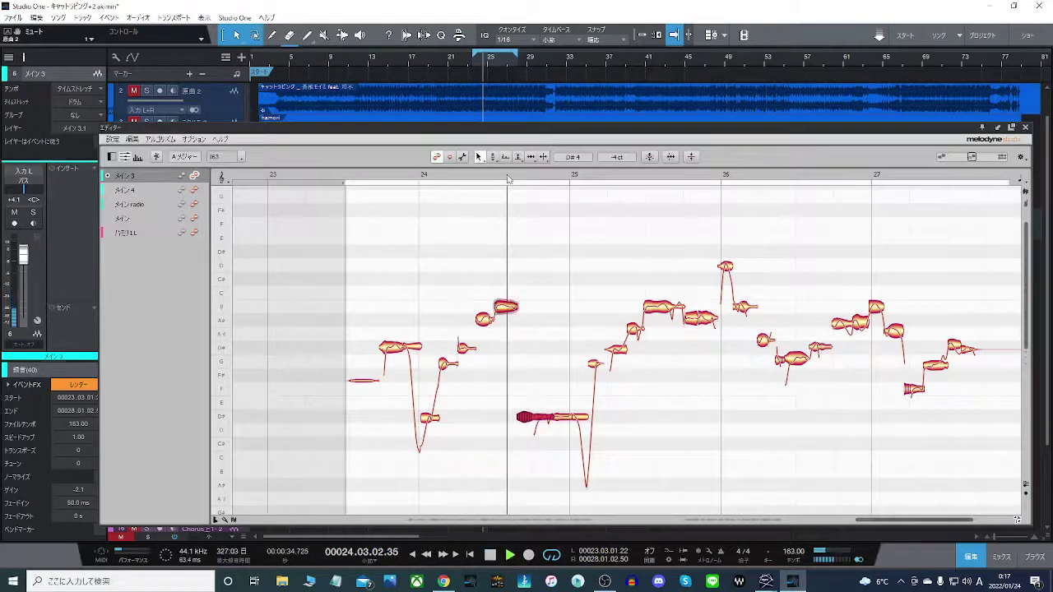
Stop playback and split the long B4 note midway through bar 25 into shorter notes.
{"action": "left_click", "coordinate": [644, 272]}
{"action": "right_click", "coordinate": [660, 310]}
{"action": "mouse_move", "coordinate": [713, 309]}
{"action": "left_click", "coordinate": [660, 309]}
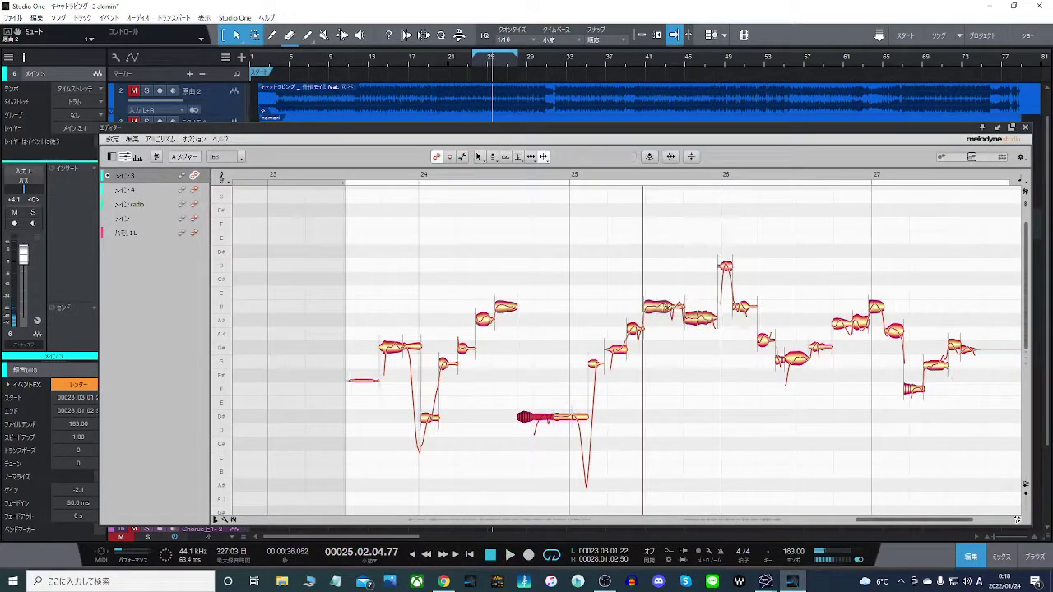
{"action": "left_click", "coordinate": [657, 308]}
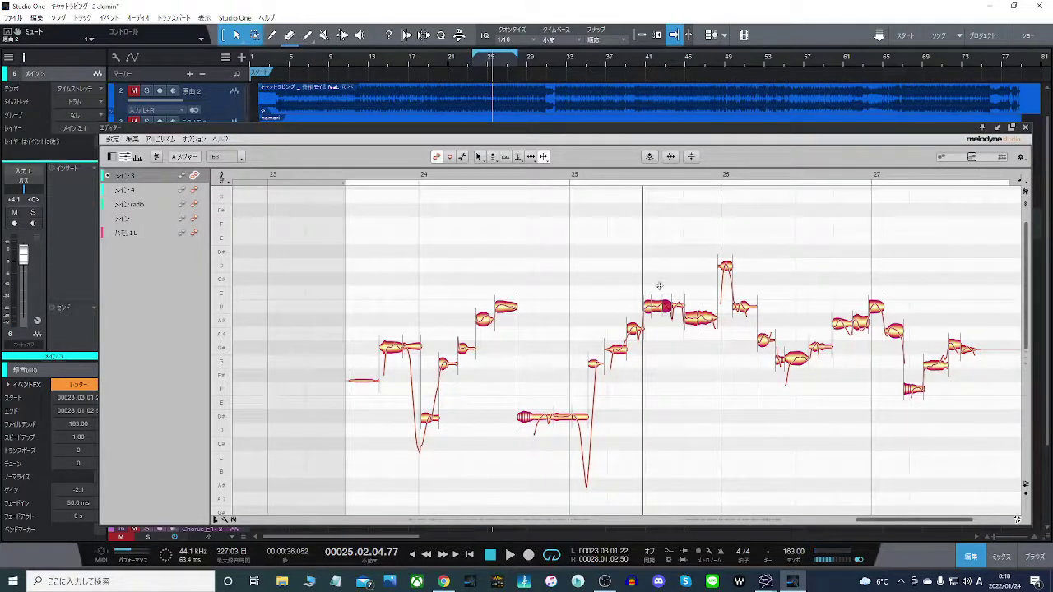
{"action": "right_click", "coordinate": [623, 302]}
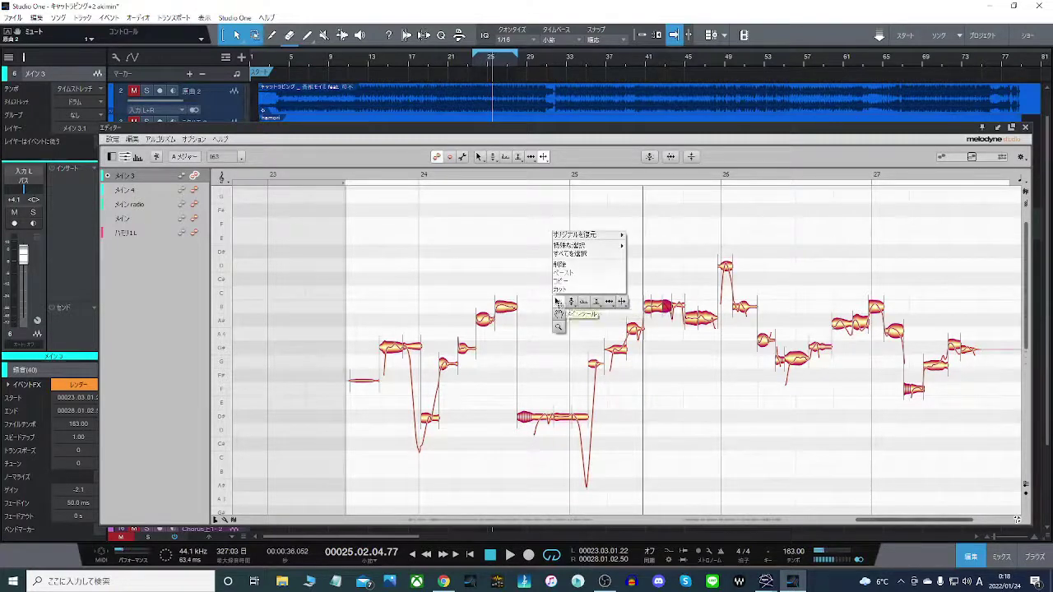
{"action": "left_click", "coordinate": [558, 304]}
{"action": "left_click", "coordinate": [624, 304]}
{"action": "left_click", "coordinate": [658, 307]}
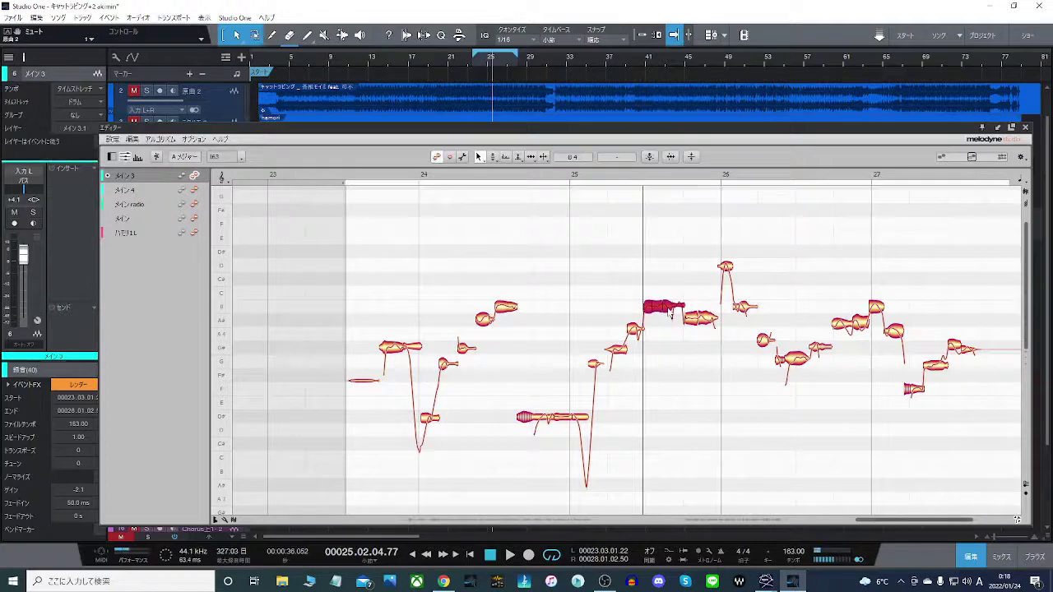
Centre all B4 notes across bars 24–27 at 0 ct and snap the notes before bars 26 and 27 to A#4 at 0 ct.
{"action": "left_click_drag", "start_coordinate": [611, 301], "coordinate": [763, 314]}
{"action": "left_click_drag", "start_coordinate": [467, 309], "coordinate": [930, 306]}
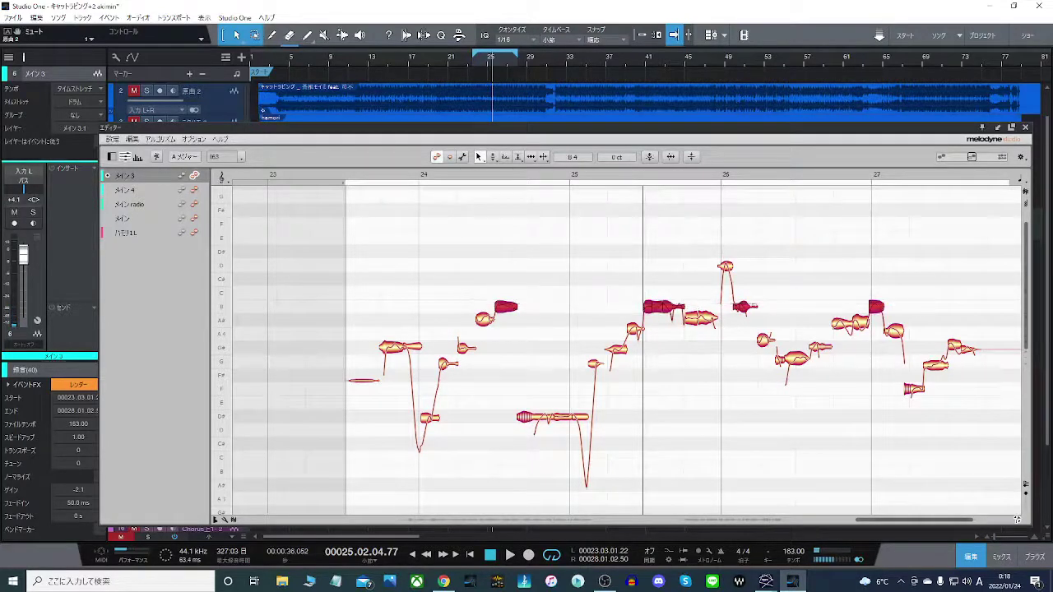
{"action": "left_click_drag", "start_coordinate": [677, 329], "coordinate": [892, 327]}
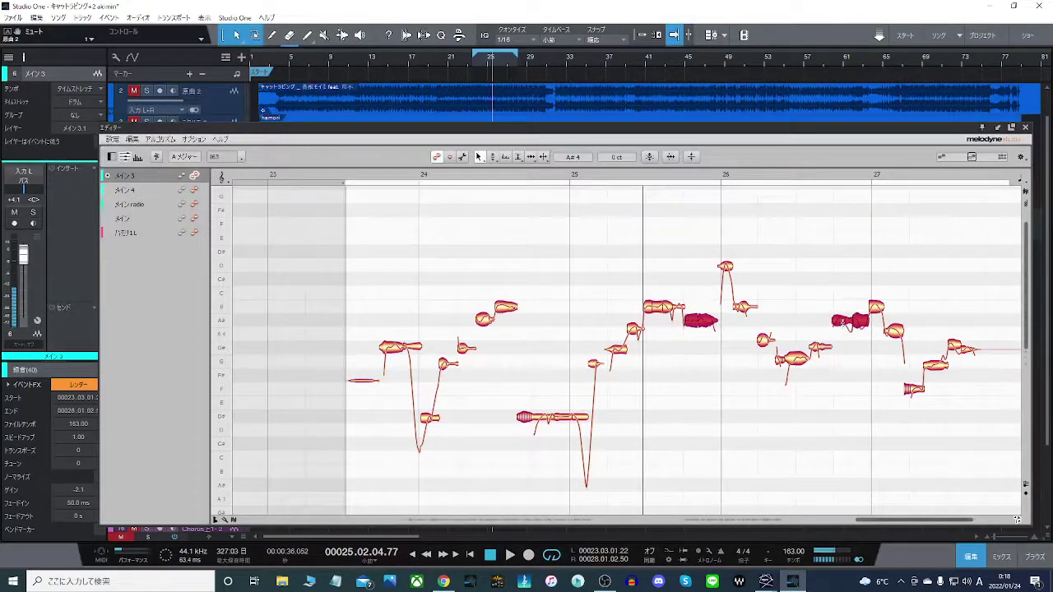
Raise the note just before the split B4 run in bar 25 to A#4 and replay the phrase.
{"action": "right_click", "coordinate": [826, 306]}
{"action": "left_click", "coordinate": [679, 354]}
{"action": "left_click_drag", "start_coordinate": [636, 331], "coordinate": [635, 320]}
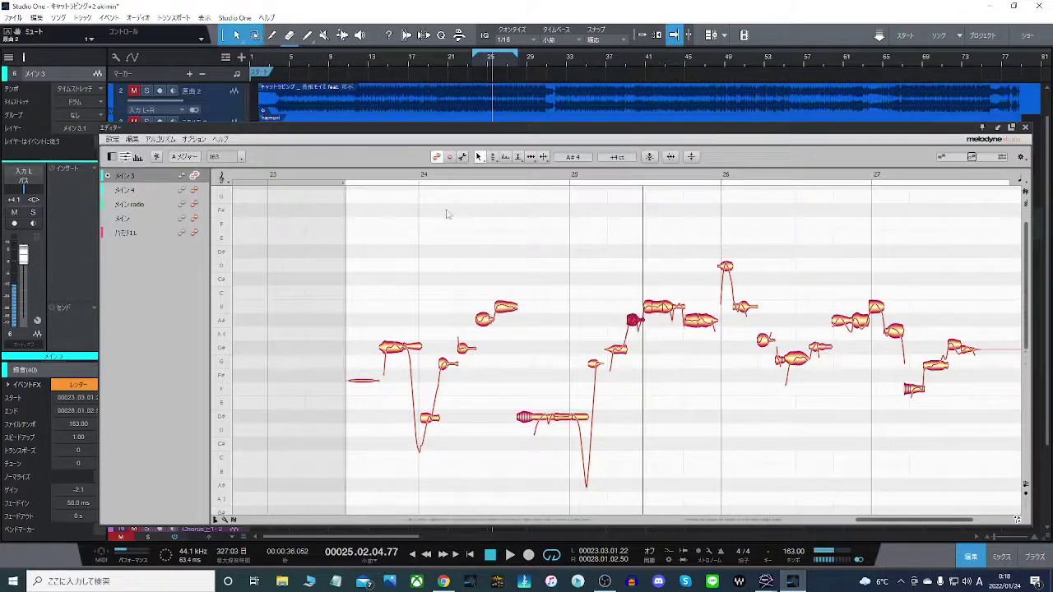
{"action": "left_click", "coordinate": [382, 175]}
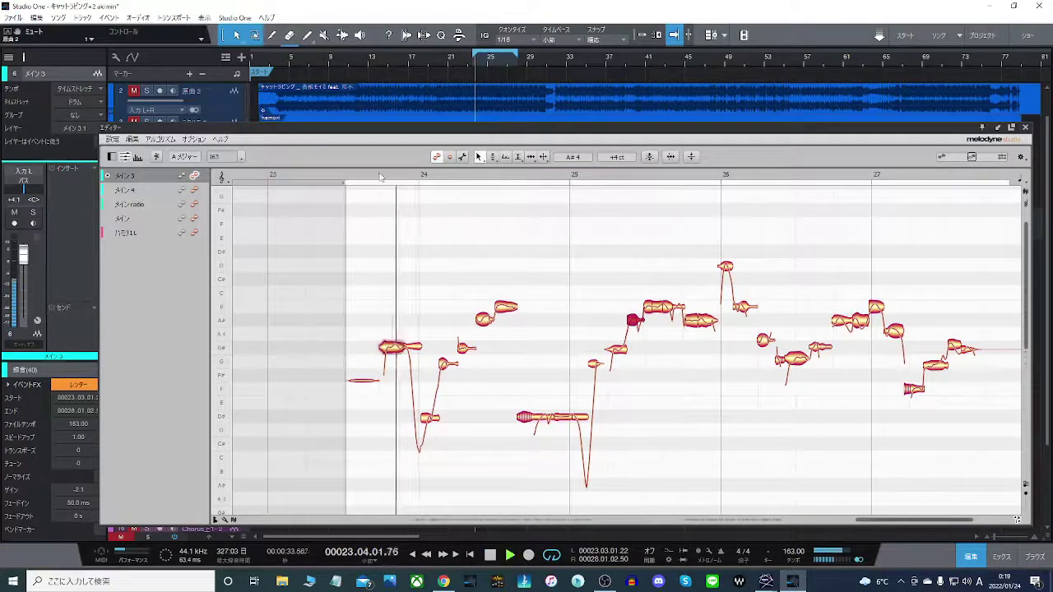
{"action": "left_click", "coordinate": [491, 219]}
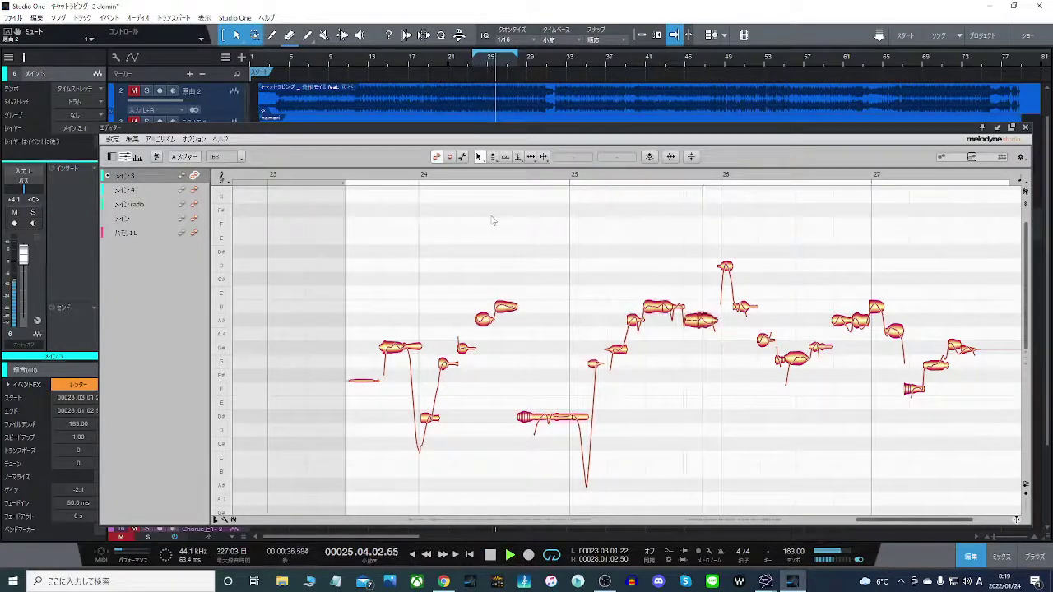
{"action": "key", "text": "space"}
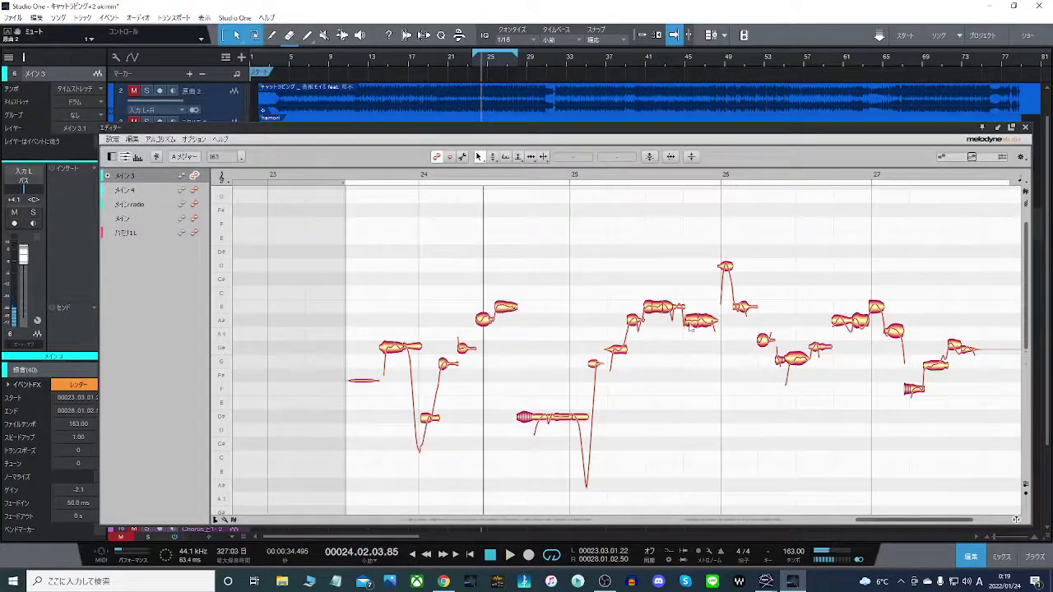
Raise the A#4 notes just before bar 26 to B4, centred at 0 ct with the preceding notes, and play the passage.
{"action": "left_click_drag", "start_coordinate": [689, 324], "coordinate": [712, 308]}
{"action": "left_click", "coordinate": [708, 323]}
{"action": "left_click_drag", "start_coordinate": [618, 292], "coordinate": [710, 309]}
{"action": "double_click", "coordinate": [708, 309]}
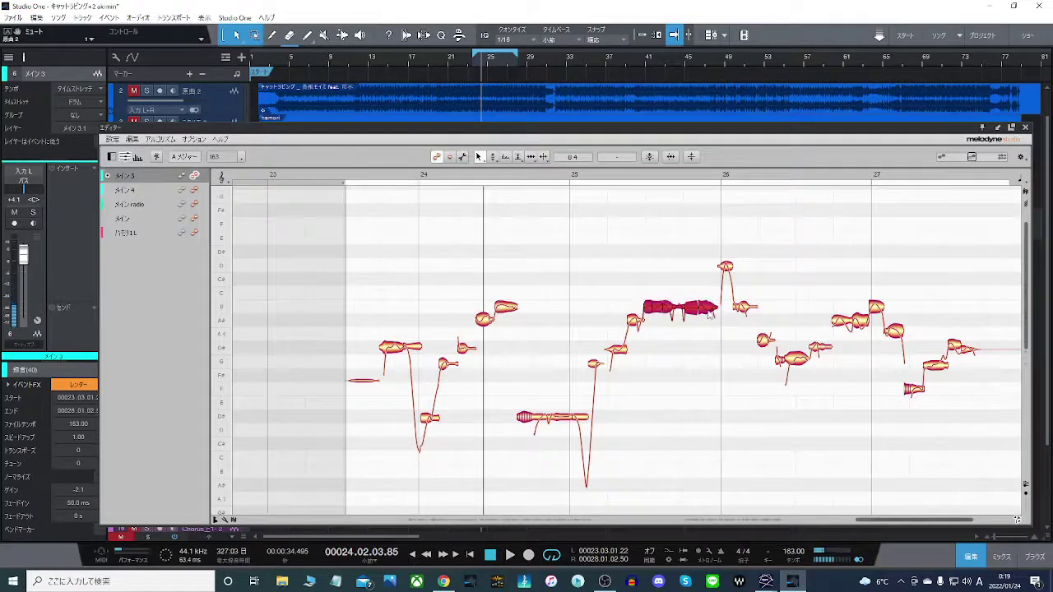
{"action": "double_click", "coordinate": [596, 231]}
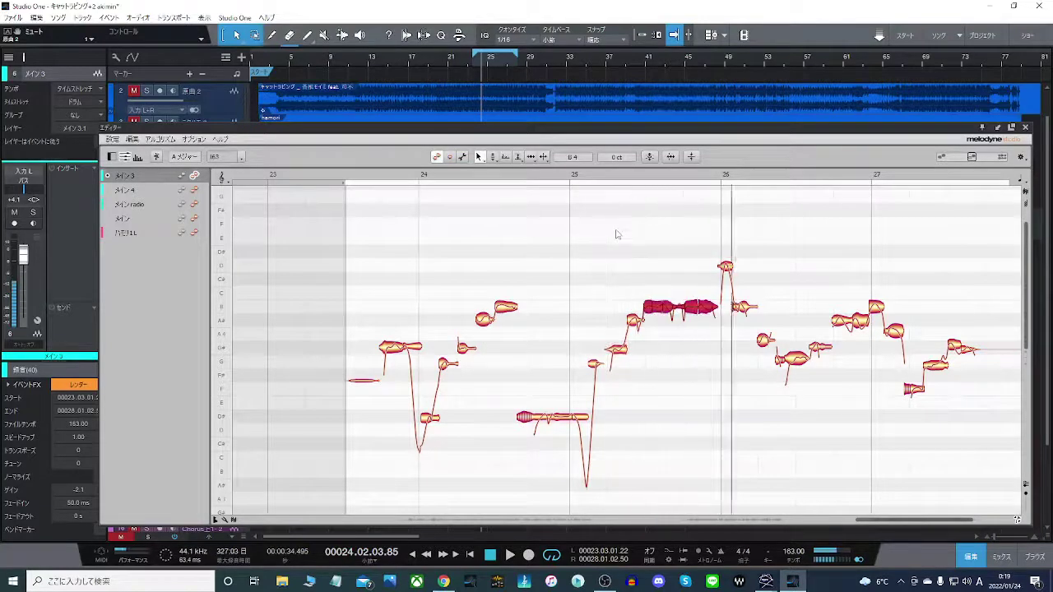
{"action": "left_click", "coordinate": [626, 224]}
Play the vocal up to bar 26, and solo the 原曲 2 track to compare the same passage with the original song.
{"action": "left_click", "coordinate": [725, 266]}
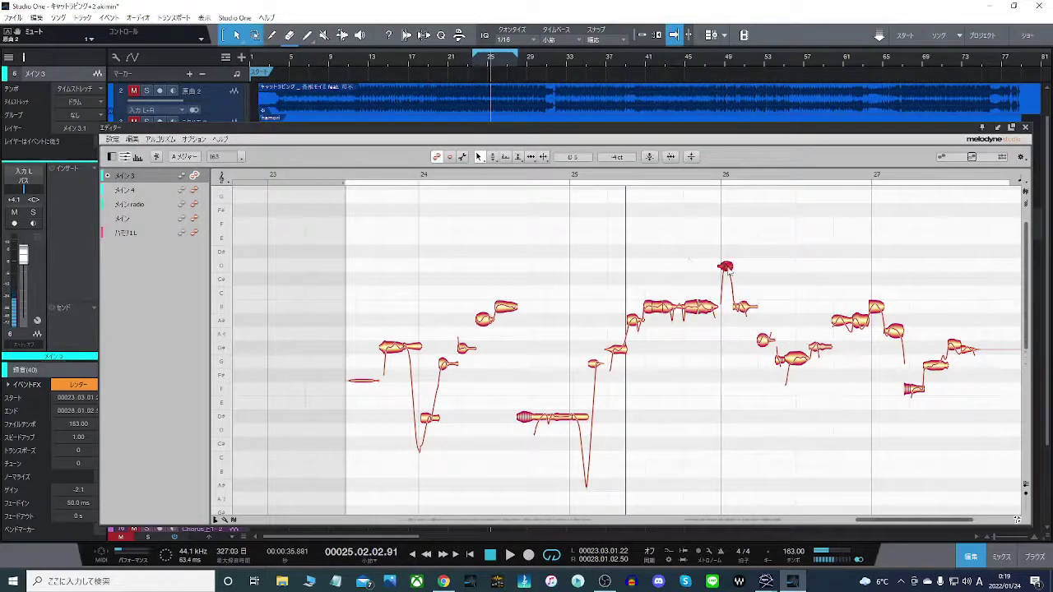
{"action": "left_click", "coordinate": [430, 175]}
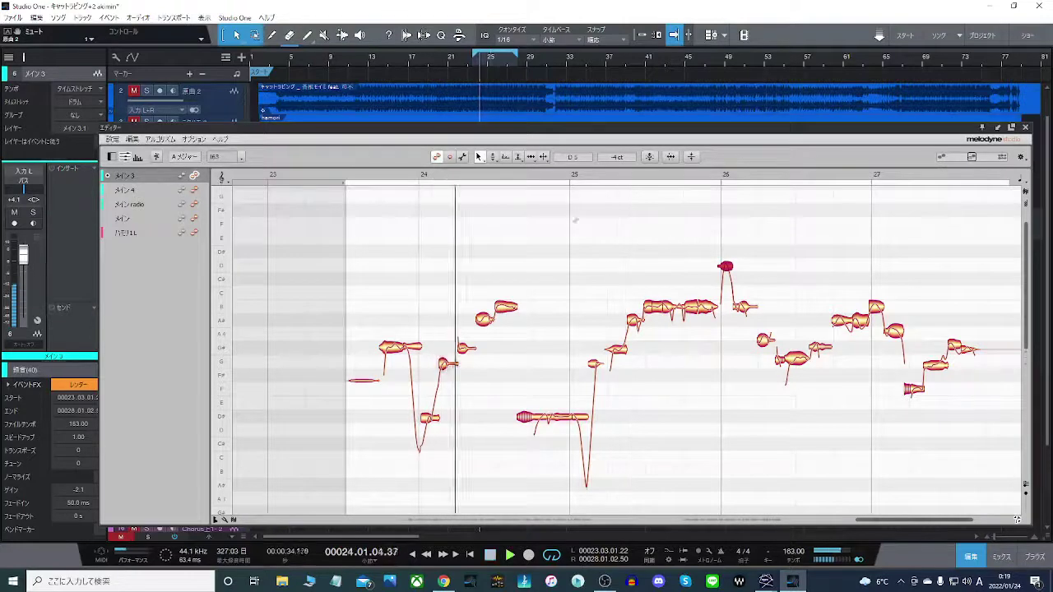
{"action": "left_click", "coordinate": [644, 231]}
{"action": "left_click", "coordinate": [146, 90]}
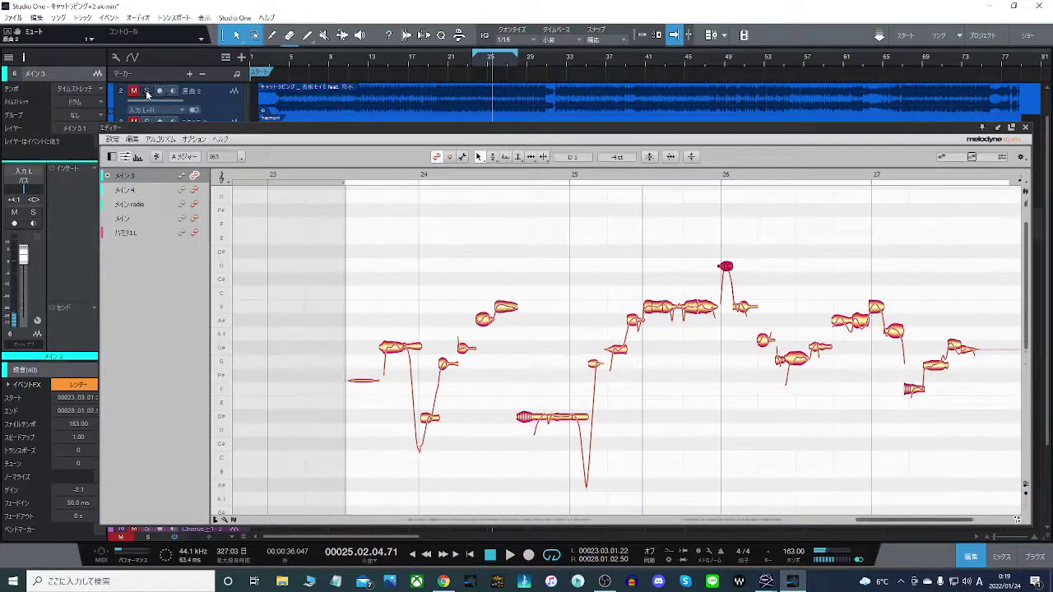
{"action": "left_click", "coordinate": [434, 178]}
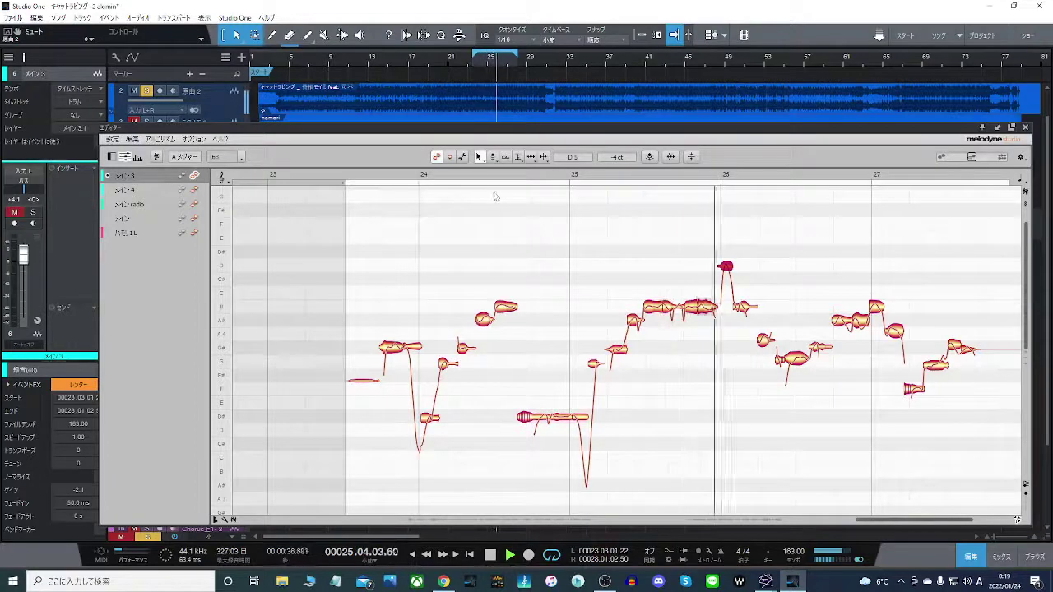
{"action": "left_click", "coordinate": [626, 247]}
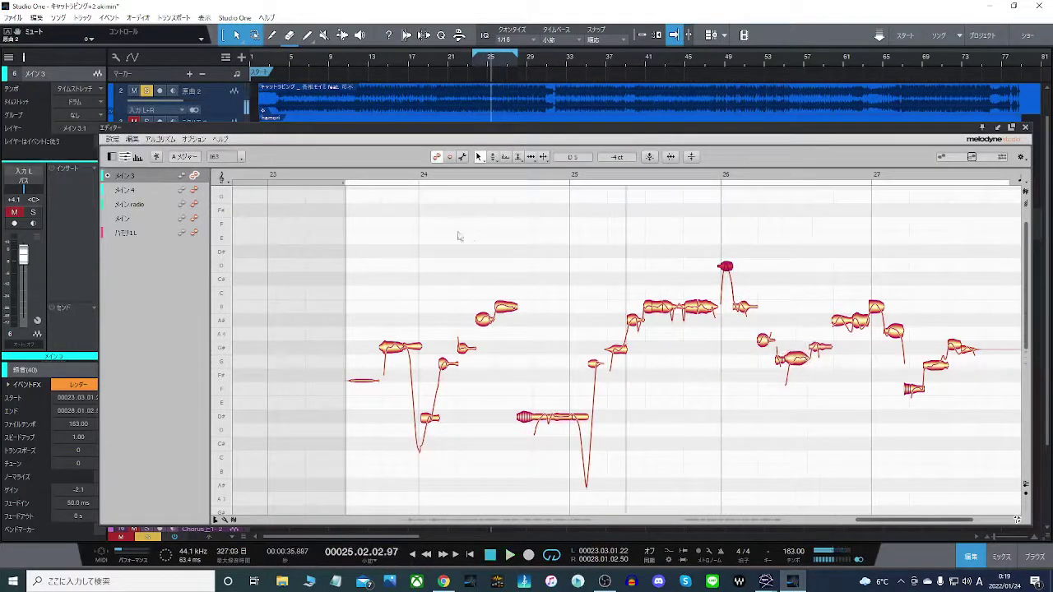
{"action": "left_click", "coordinate": [557, 177]}
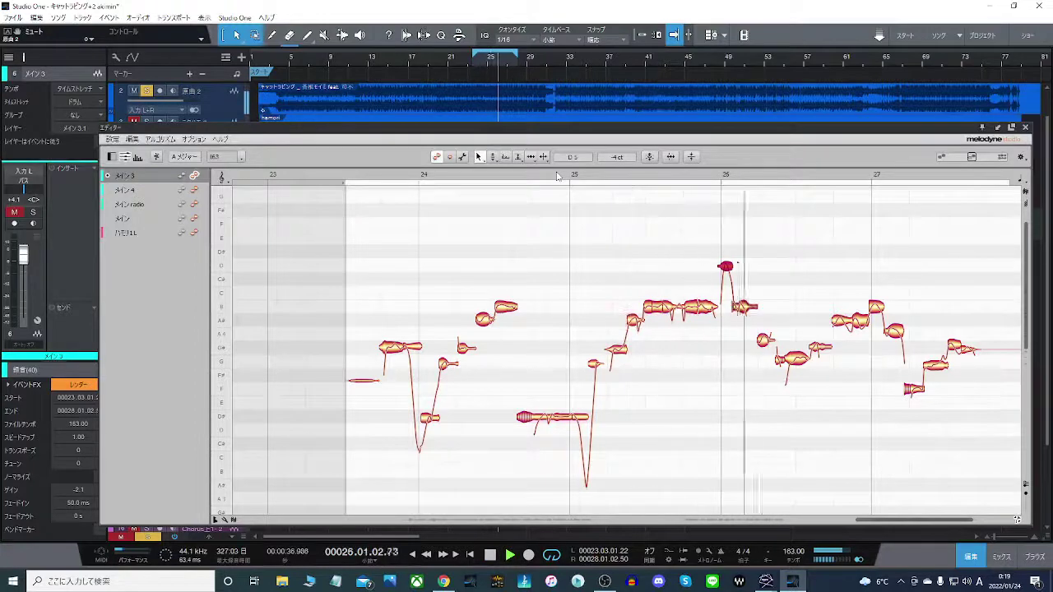
{"action": "key", "text": "space"}
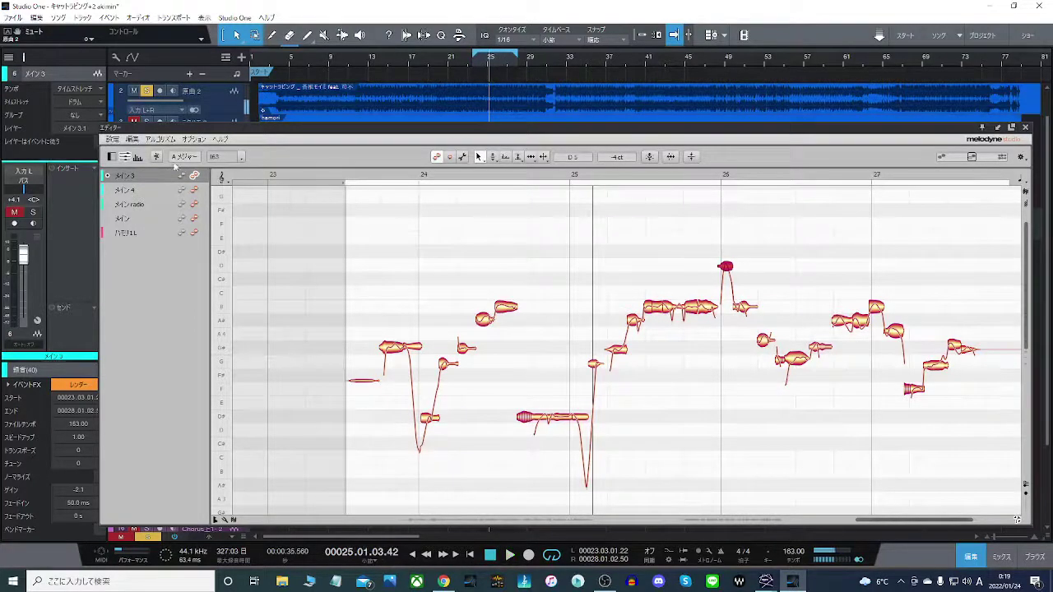
Turn off solo on 原曲 2, raise the peak note at bar 26 to D#5 and play it back.
{"action": "left_click", "coordinate": [146, 91]}
{"action": "left_click_drag", "start_coordinate": [726, 268], "coordinate": [728, 253]}
{"action": "key", "text": "space"}
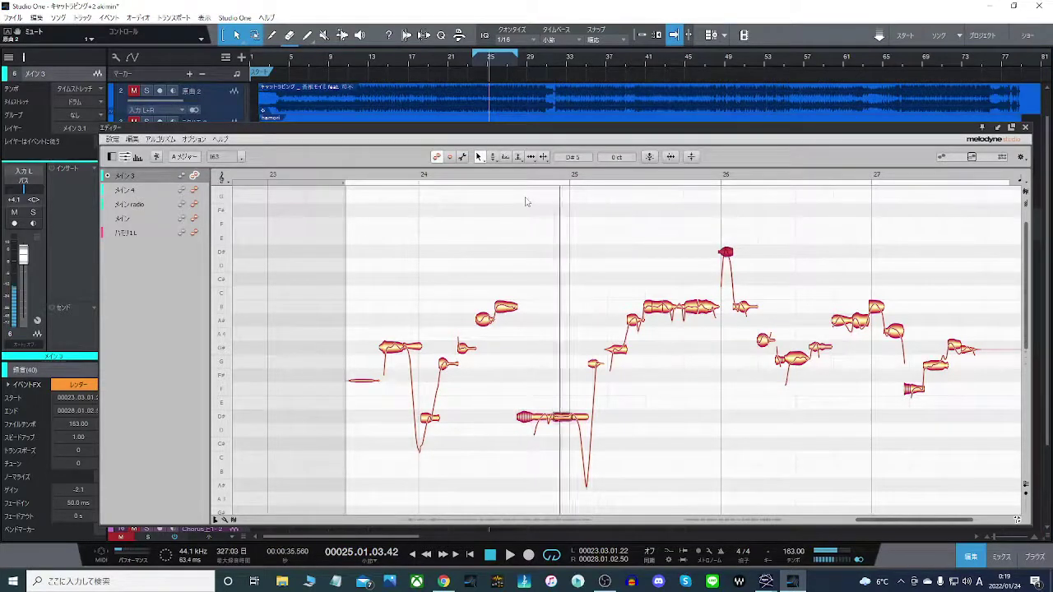
{"action": "left_click", "coordinate": [630, 239]}
Set the second note following the bar 26 peak to A#4, first trying it at B4 with playback.
{"action": "left_click", "coordinate": [744, 309]}
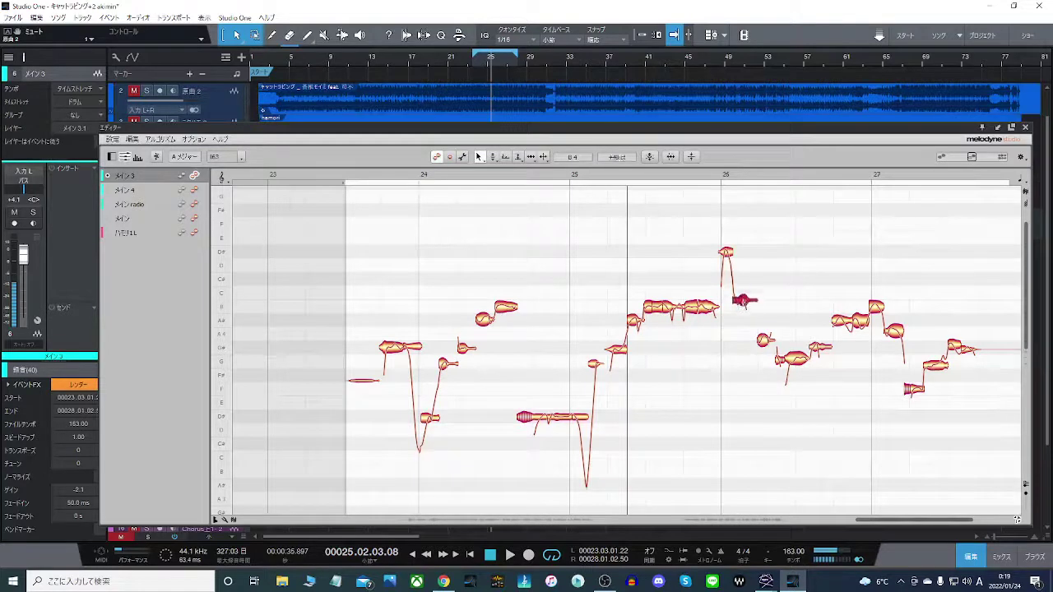
{"action": "left_click", "coordinate": [765, 339]}
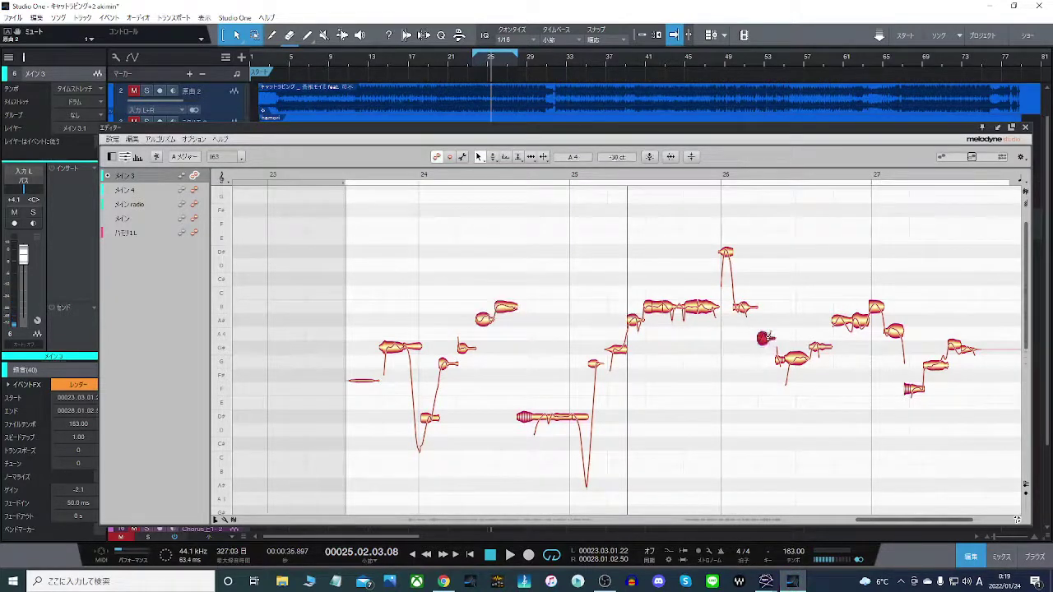
{"action": "left_click_drag", "start_coordinate": [765, 338], "coordinate": [765, 308]}
{"action": "left_click", "coordinate": [585, 176]}
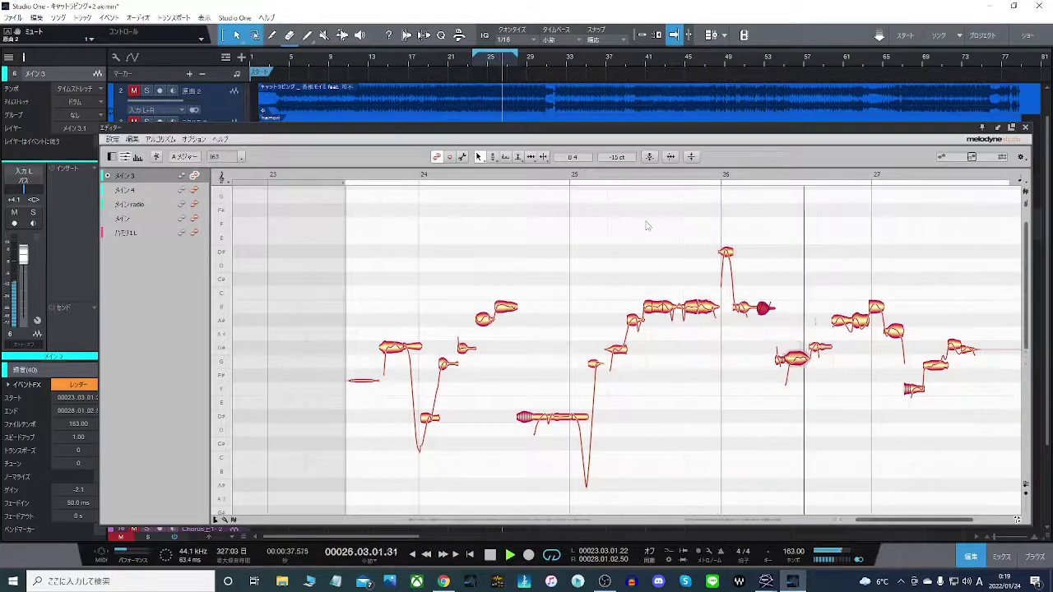
{"action": "key", "text": "space"}
{"action": "mouse_move", "coordinate": [762, 308]}
{"action": "left_mouse_down"}
{"action": "mouse_move", "coordinate": [769, 339]}
{"action": "mouse_move", "coordinate": [769, 325]}
{"action": "left_mouse_up"}
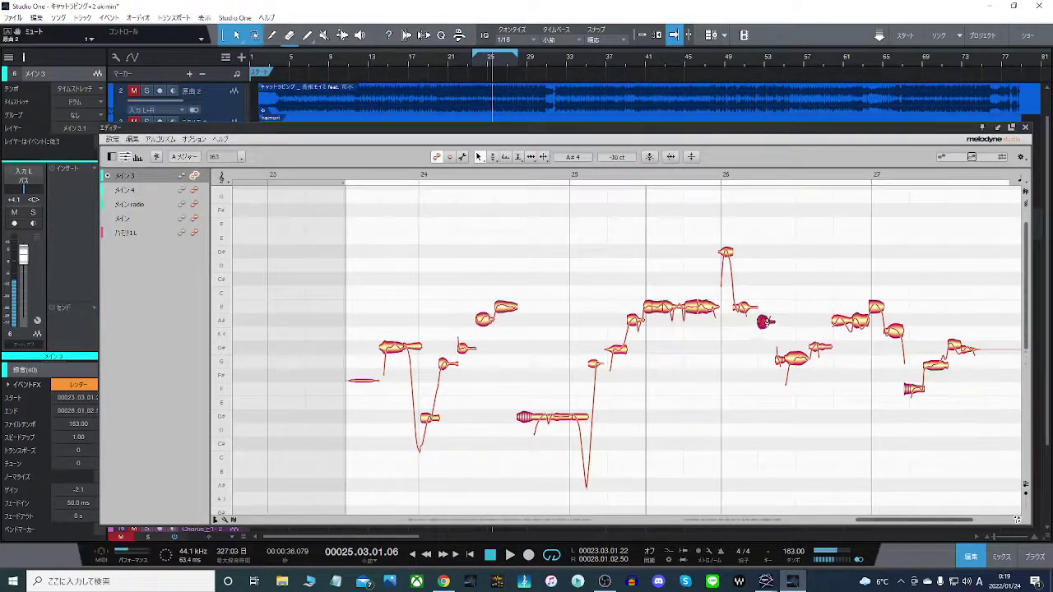
Fine-tune the thick G4 note midway through bar 26 to +8 ct and replay the passage.
{"action": "left_click", "coordinate": [797, 359]}
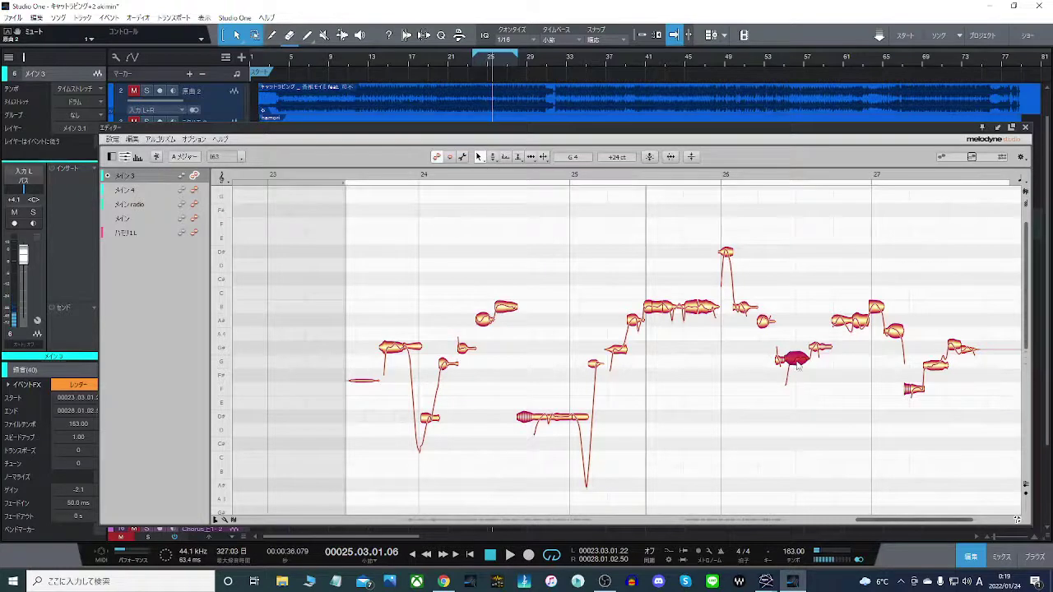
{"action": "left_click_drag", "start_coordinate": [798, 367], "coordinate": [794, 363]}
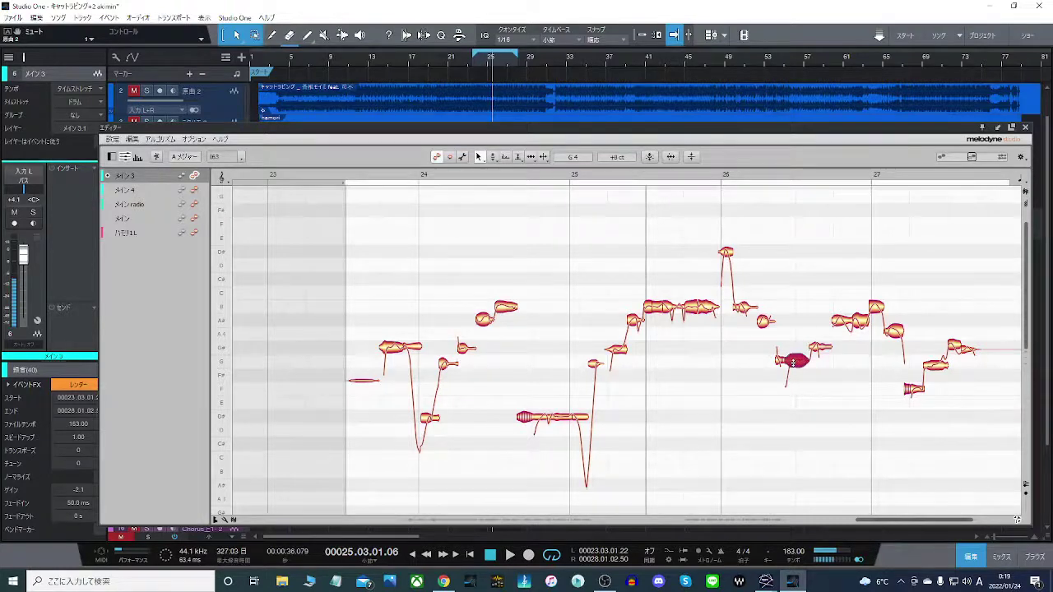
{"action": "left_click", "coordinate": [632, 177]}
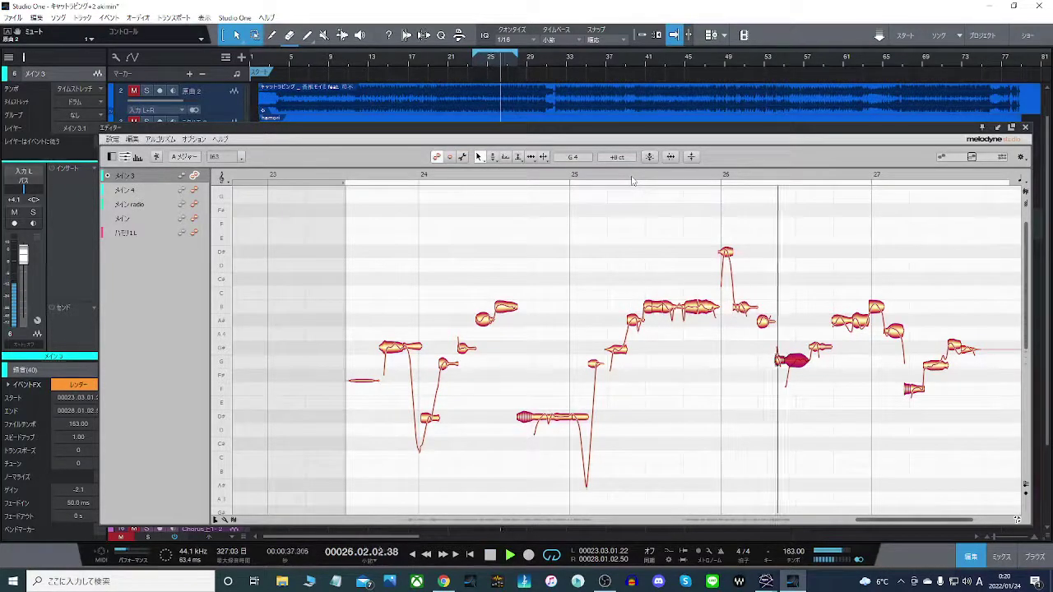
{"action": "left_click", "coordinate": [674, 177]}
Split the D#5 peak note at bar 26 near its middle and snap both parts to the exact pitch.
{"action": "left_click_drag", "start_coordinate": [723, 177], "coordinate": [722, 239]}
{"action": "right_click", "coordinate": [731, 252]}
{"action": "left_click", "coordinate": [799, 255]}
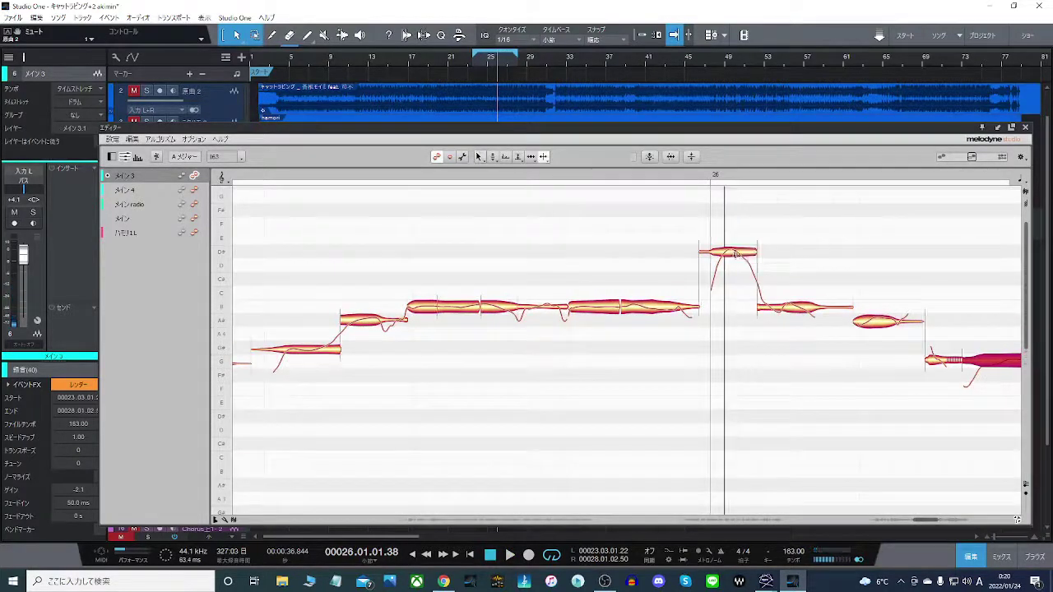
{"action": "double_click", "coordinate": [735, 253]}
{"action": "right_click", "coordinate": [733, 254]}
{"action": "left_click", "coordinate": [685, 256]}
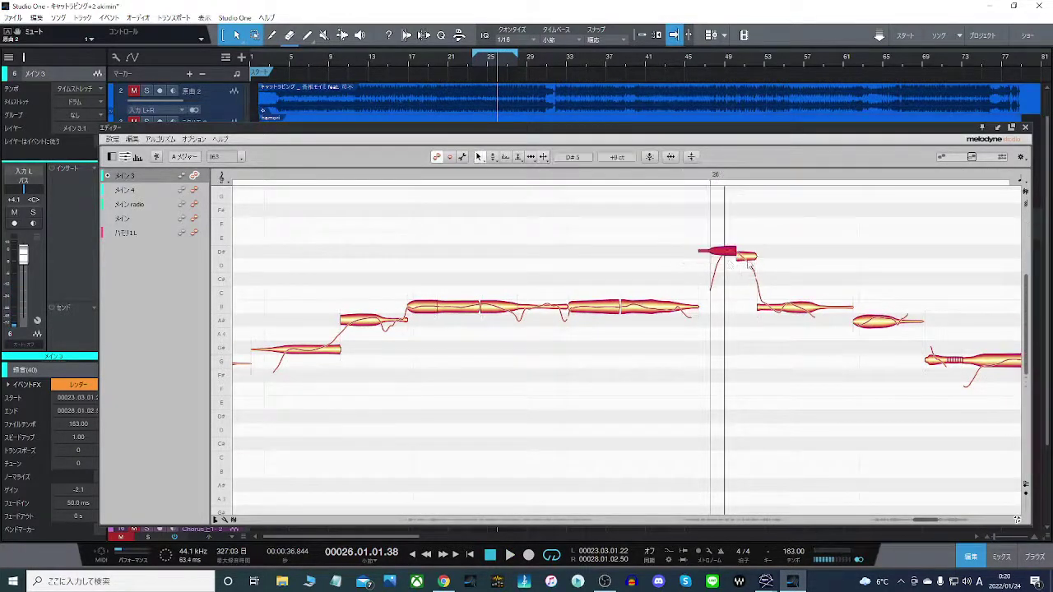
{"action": "double_click", "coordinate": [747, 256]}
{"action": "left_click_drag", "start_coordinate": [634, 234], "coordinate": [778, 260]}
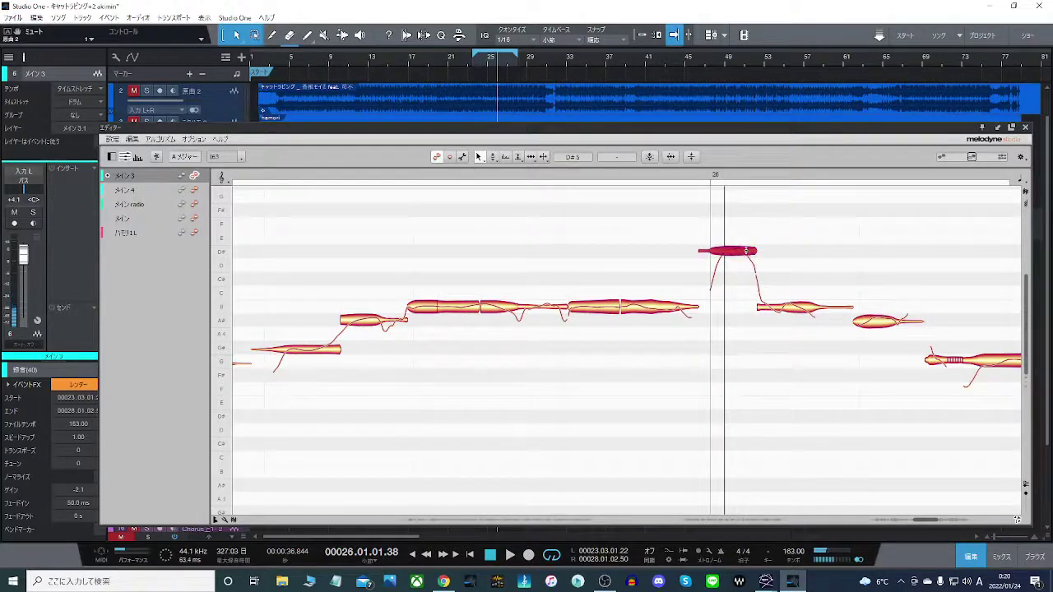
{"action": "double_click", "coordinate": [746, 251]}
Split the B4 note following the bar 26 peak into three parts and snap them all to B4 at 0 ct.
{"action": "right_click", "coordinate": [795, 317]}
{"action": "left_click", "coordinate": [863, 317]}
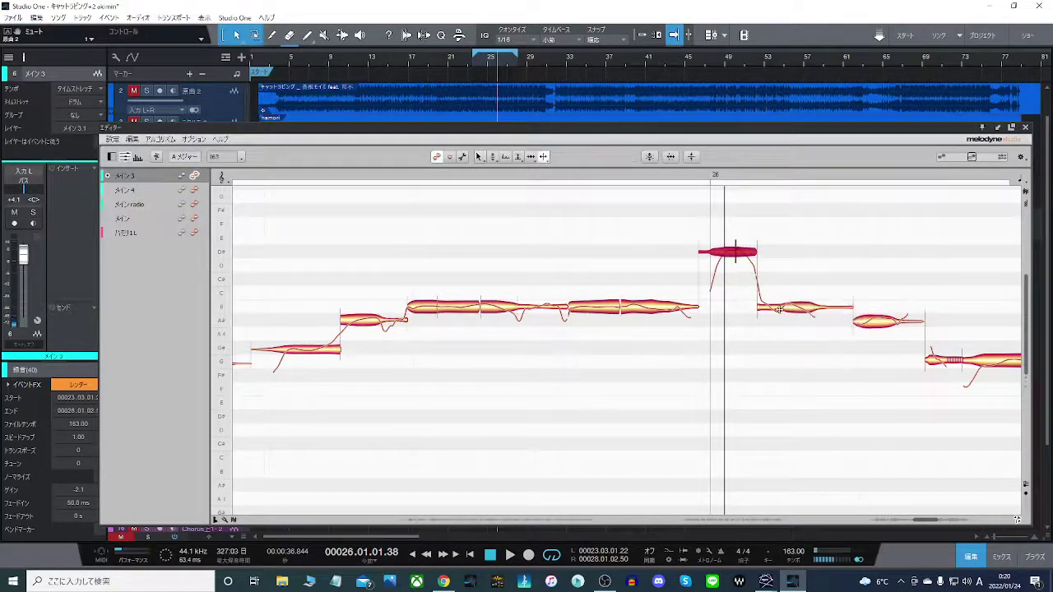
{"action": "left_click", "coordinate": [778, 310]}
{"action": "right_click", "coordinate": [798, 308]}
{"action": "left_click", "coordinate": [801, 309]}
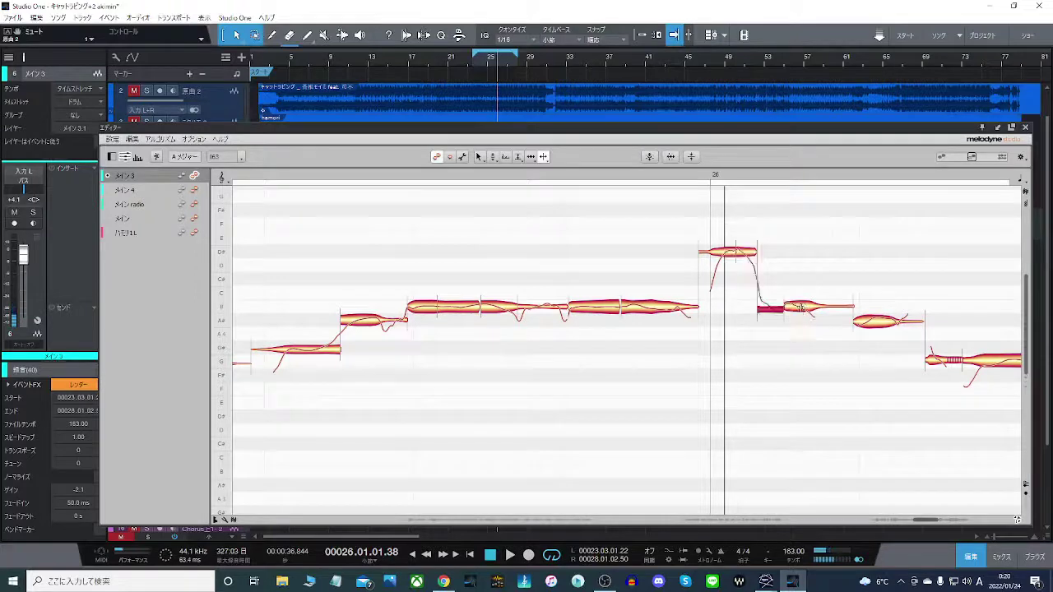
{"action": "double_click", "coordinate": [800, 308]}
{"action": "right_click", "coordinate": [800, 308]}
{"action": "left_click", "coordinate": [734, 307]}
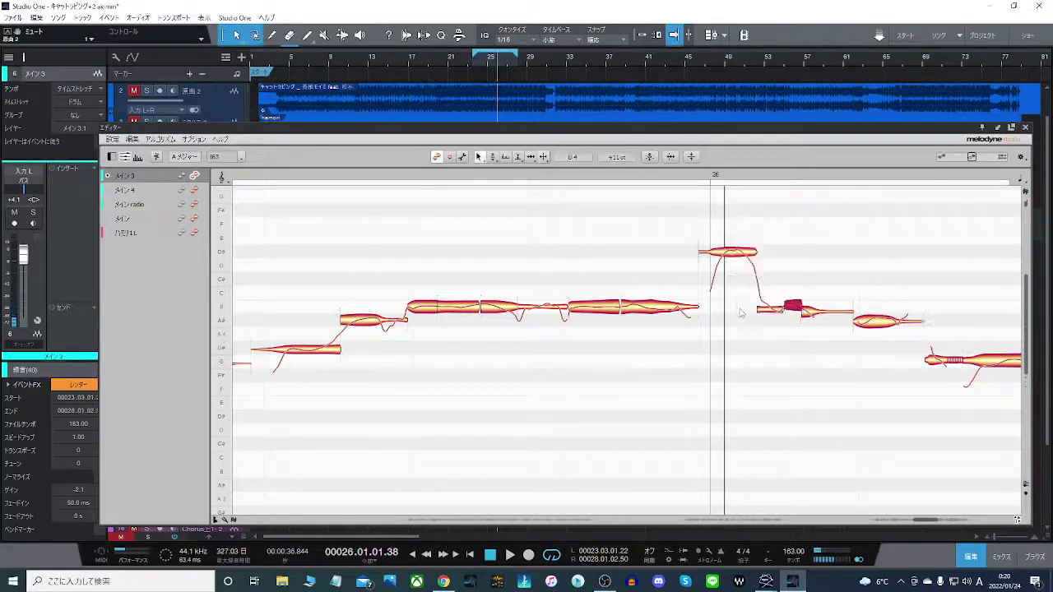
{"action": "left_click_drag", "start_coordinate": [741, 313], "coordinate": [812, 311]}
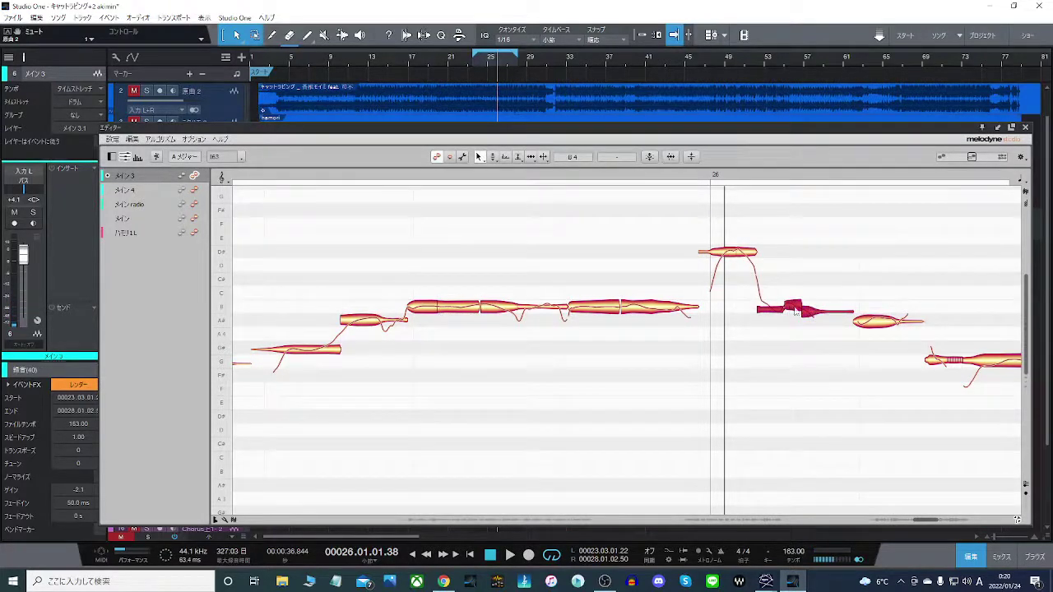
{"action": "double_click", "coordinate": [792, 309]}
Replay the phrase, lower the split note after the bar 26 peak to A#4 and play it back.
{"action": "double_click", "coordinate": [671, 178]}
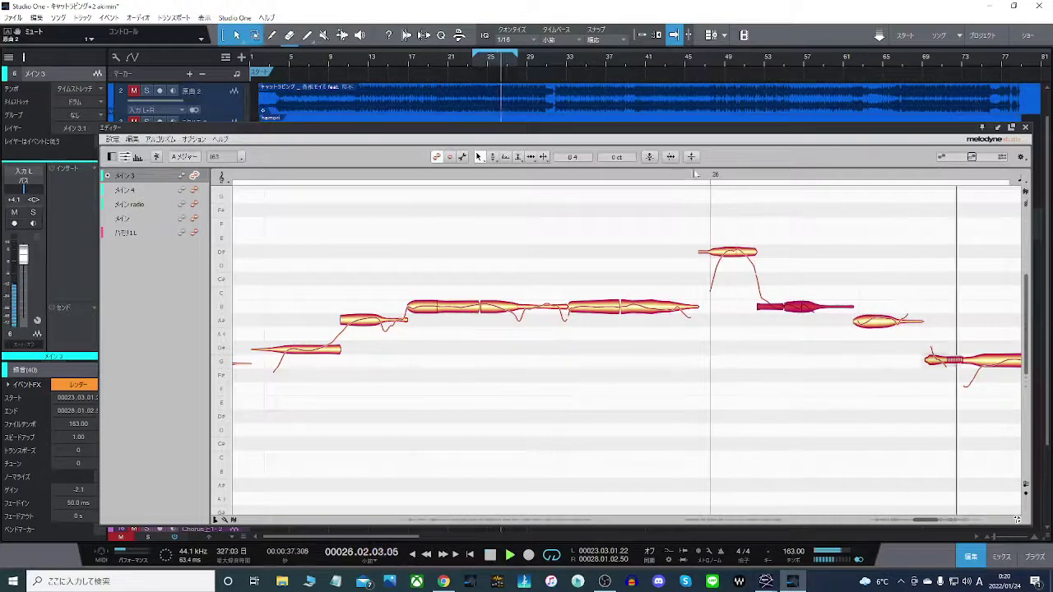
{"action": "left_click", "coordinate": [706, 178]}
{"action": "left_click_drag", "start_coordinate": [732, 165], "coordinate": [734, 128]}
{"action": "key", "text": "space"}
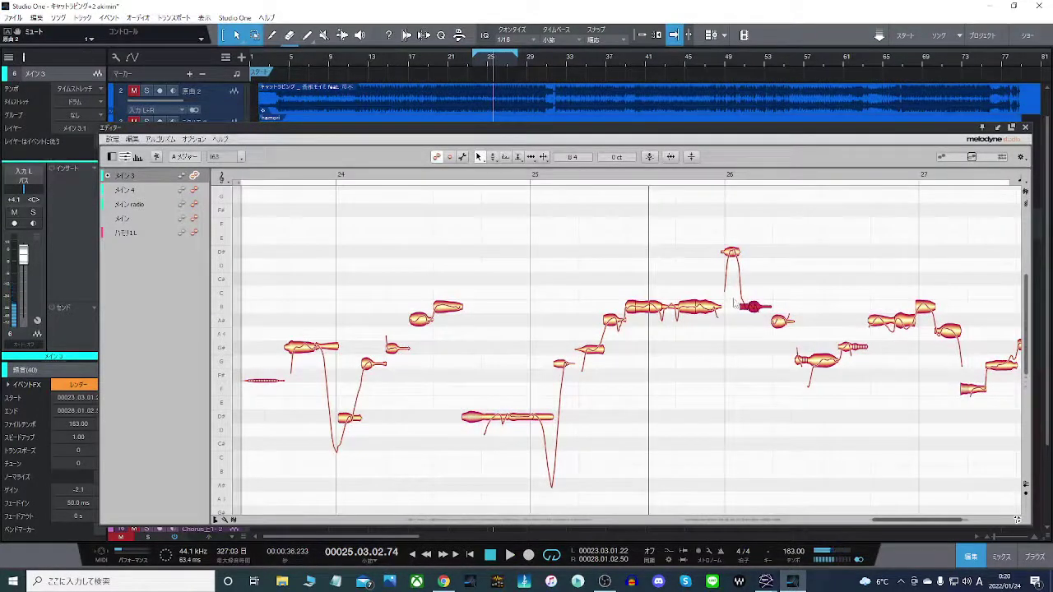
{"action": "key", "text": "space"}
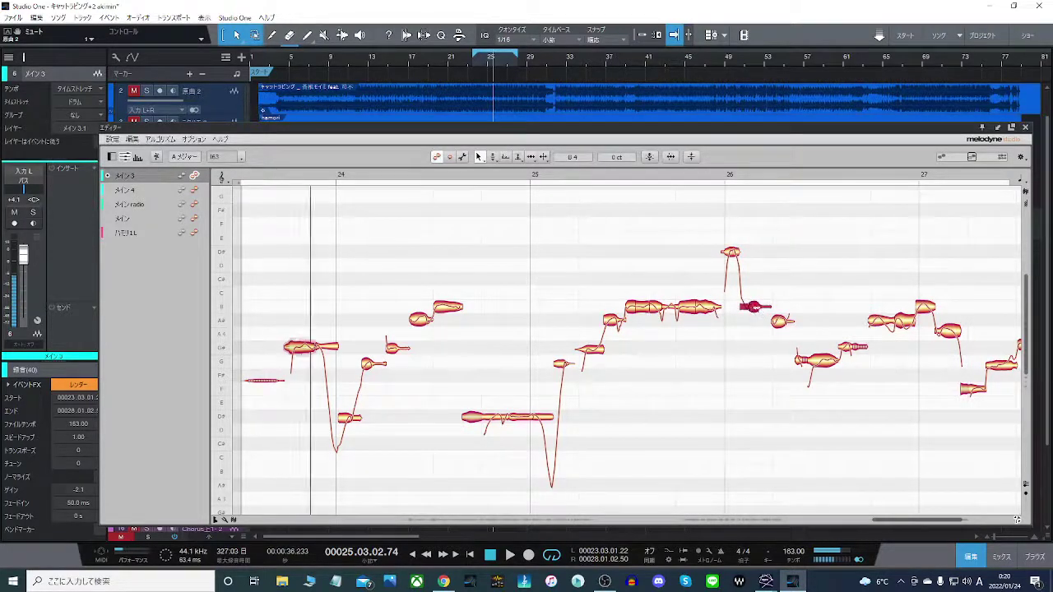
{"action": "left_click_drag", "start_coordinate": [756, 307], "coordinate": [760, 322]}
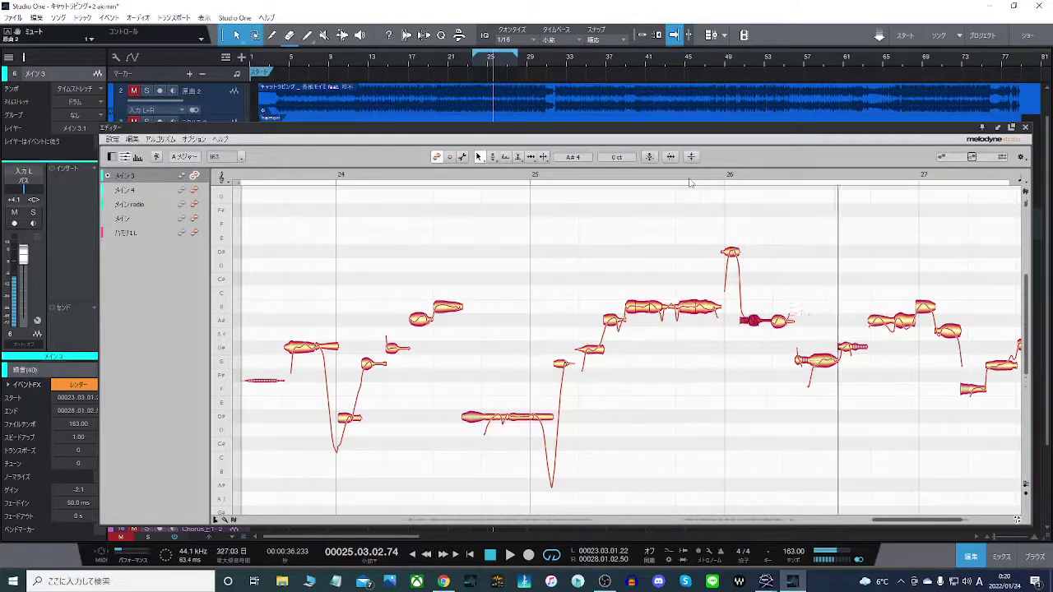
{"action": "left_click", "coordinate": [276, 178]}
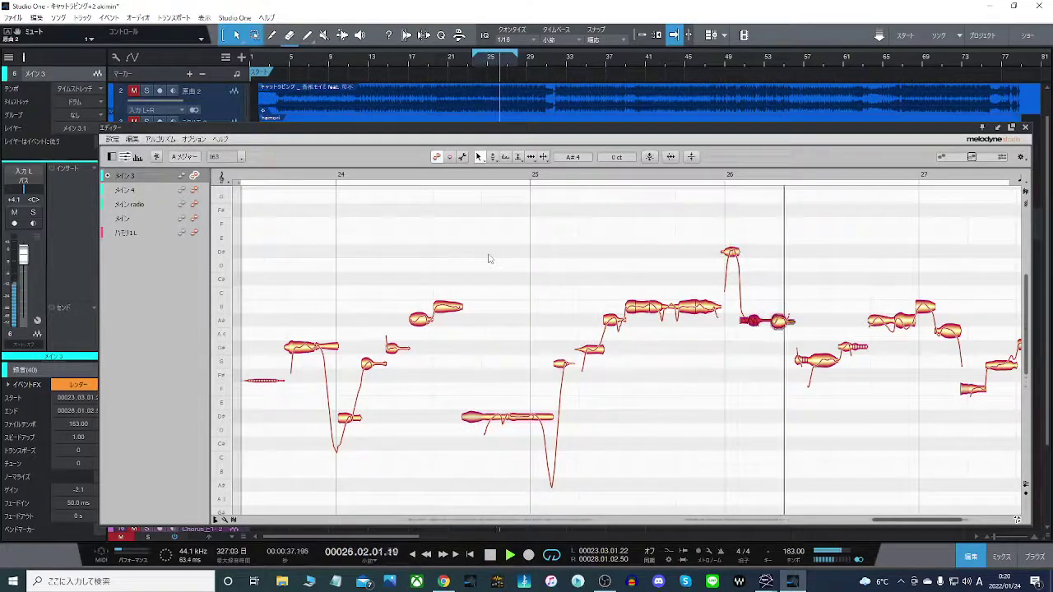
Align the notes of bar 27 with their nearest semitones and play the passage from mid-bar 26.
{"action": "left_click_drag", "start_coordinate": [924, 520], "coordinate": [949, 521]}
{"action": "left_click", "coordinate": [585, 176]}
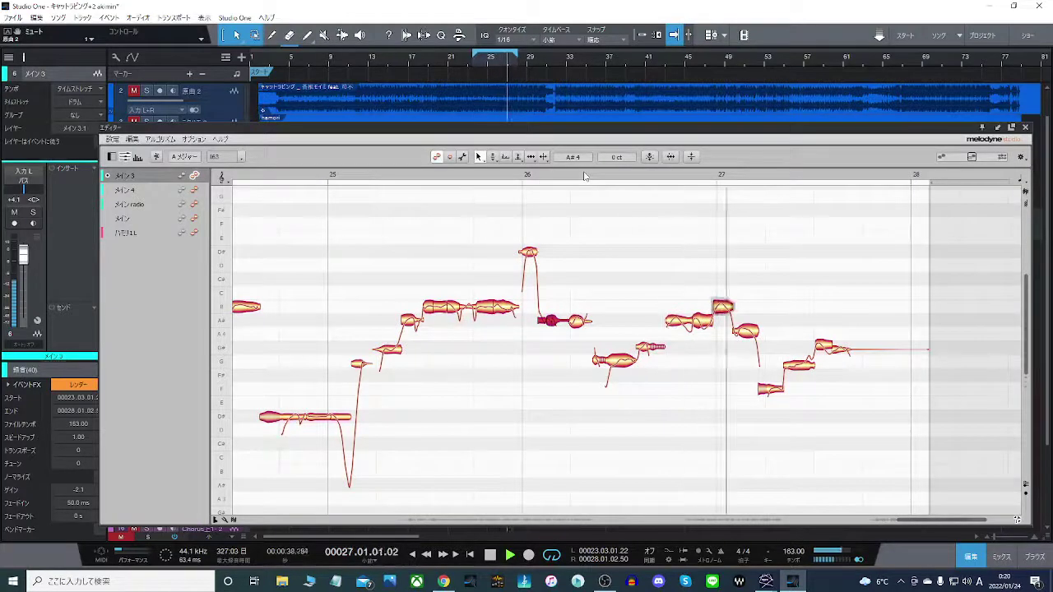
{"action": "left_click", "coordinate": [719, 316]}
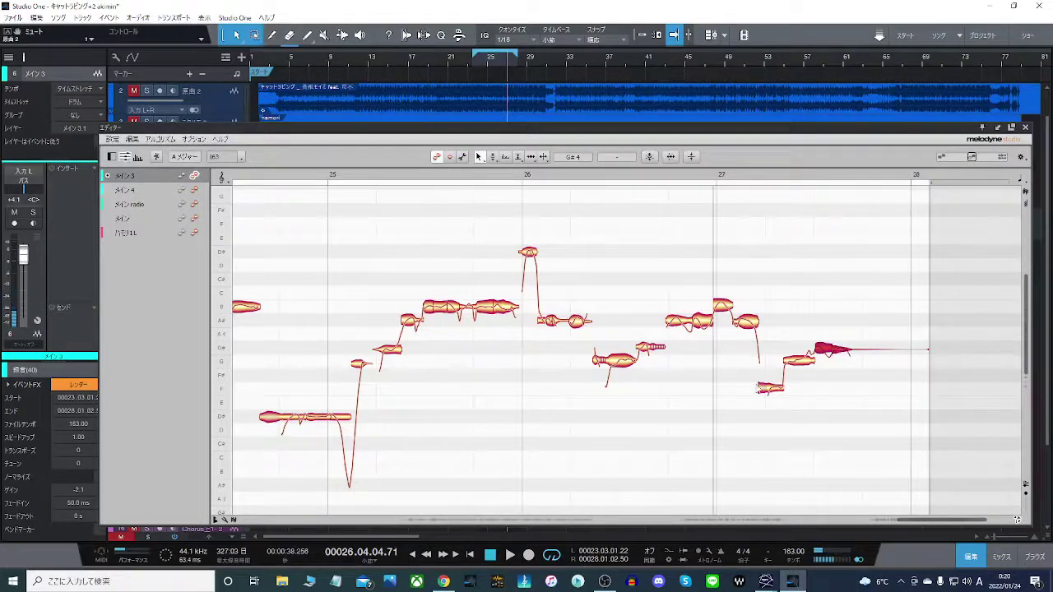
{"action": "key", "text": "space"}
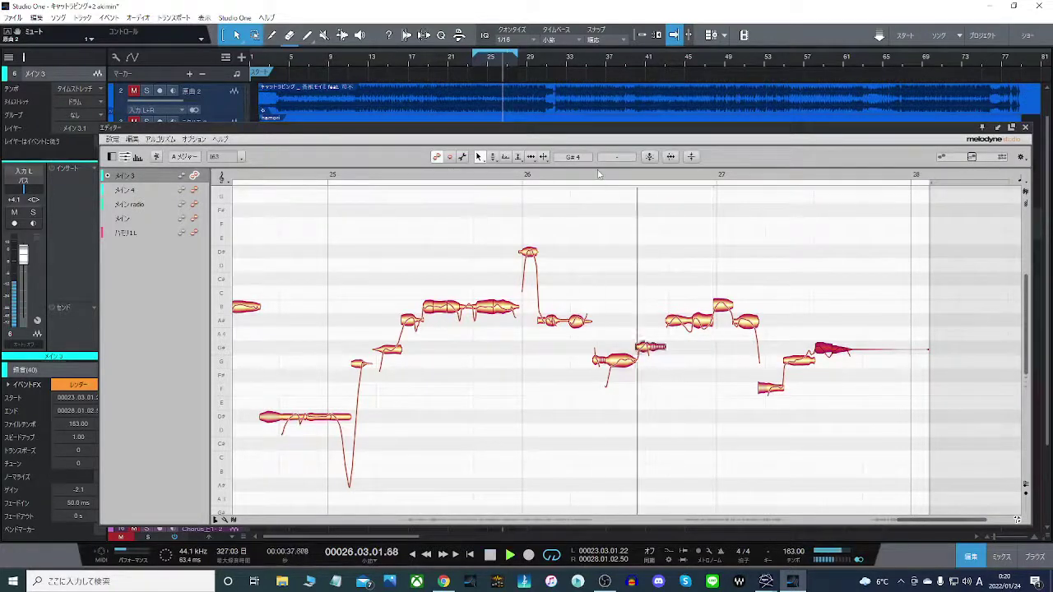
{"action": "key", "text": "space"}
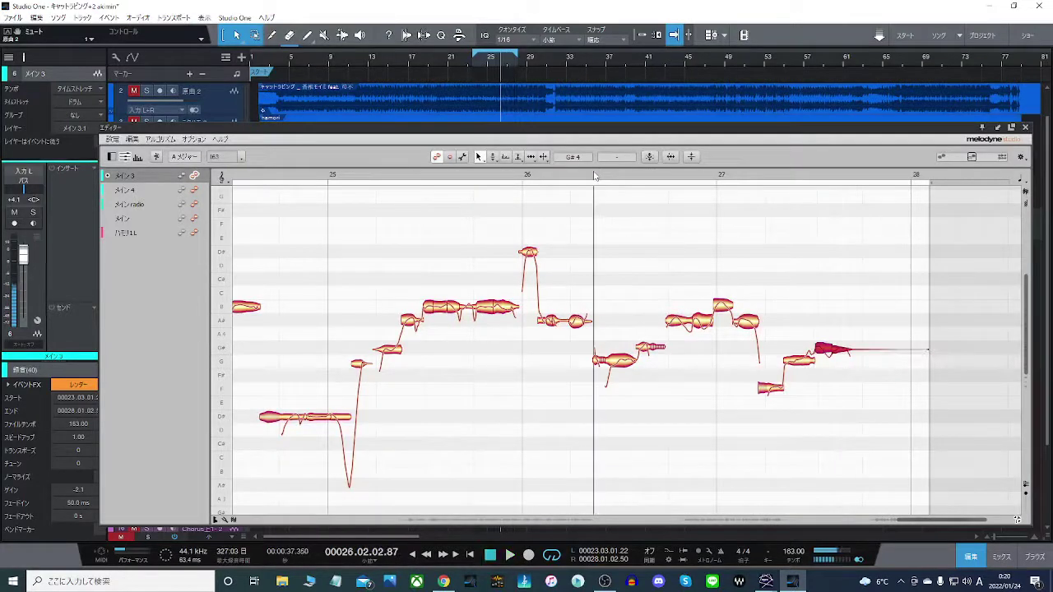
Solo the 原曲 2 track to hear bar 26 in the original, and turn solo off to compare the vocal.
{"action": "left_click", "coordinate": [146, 91]}
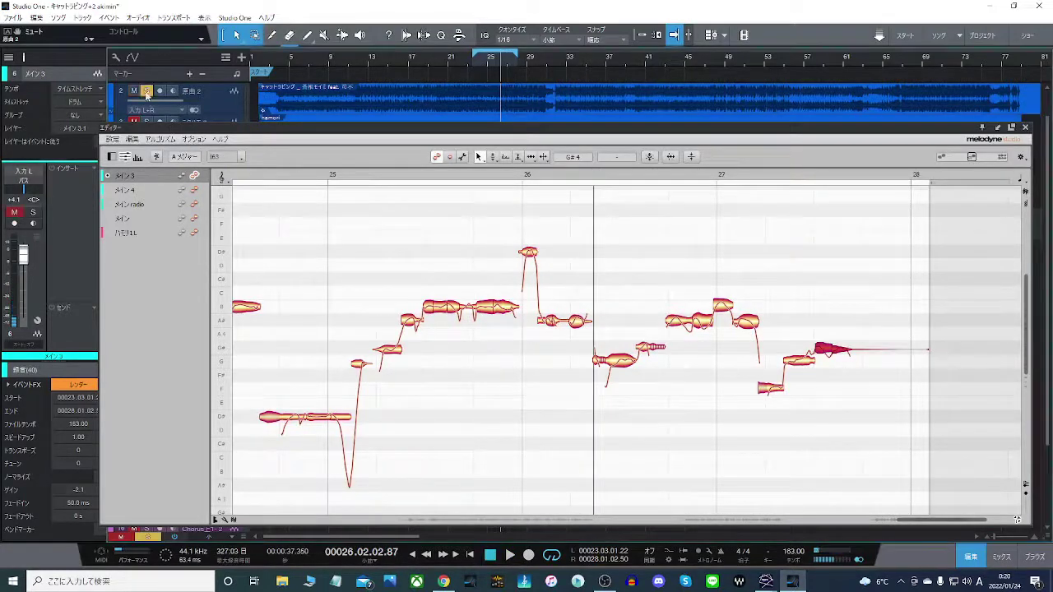
{"action": "left_click", "coordinate": [531, 182]}
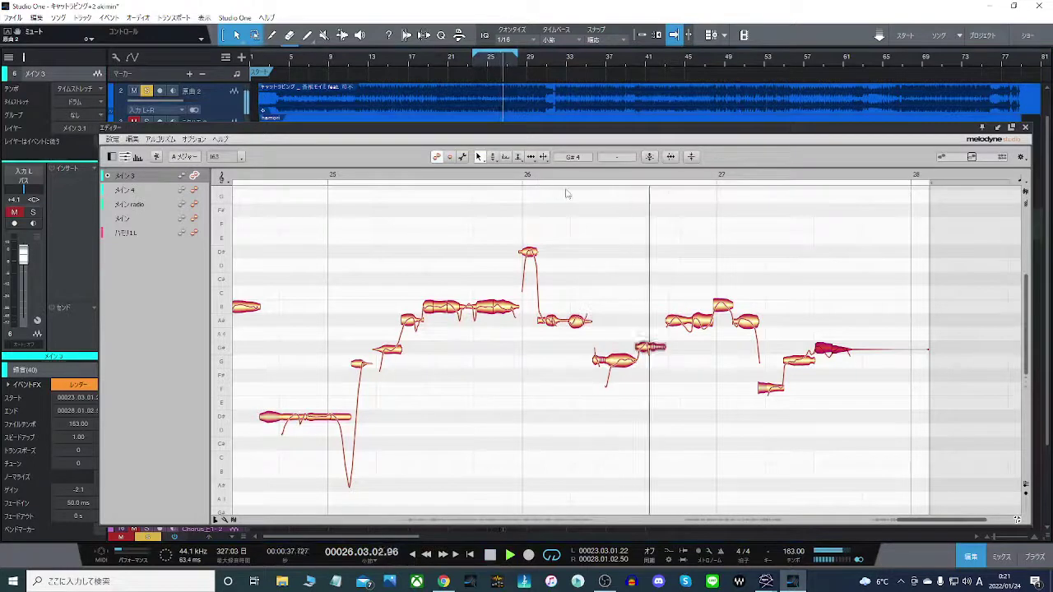
{"action": "left_click", "coordinate": [561, 181]}
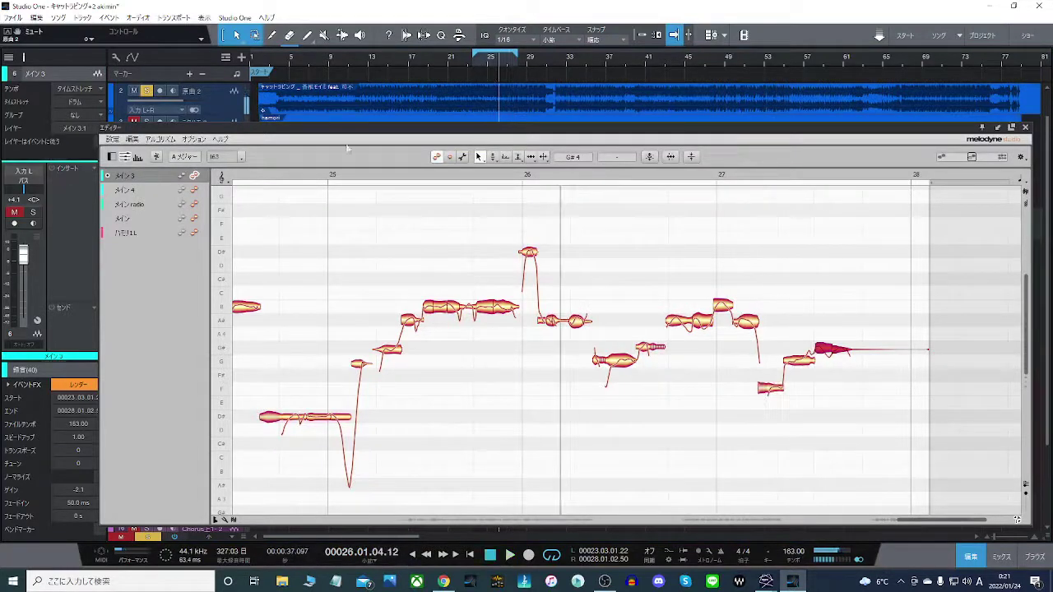
{"action": "left_click", "coordinate": [146, 92]}
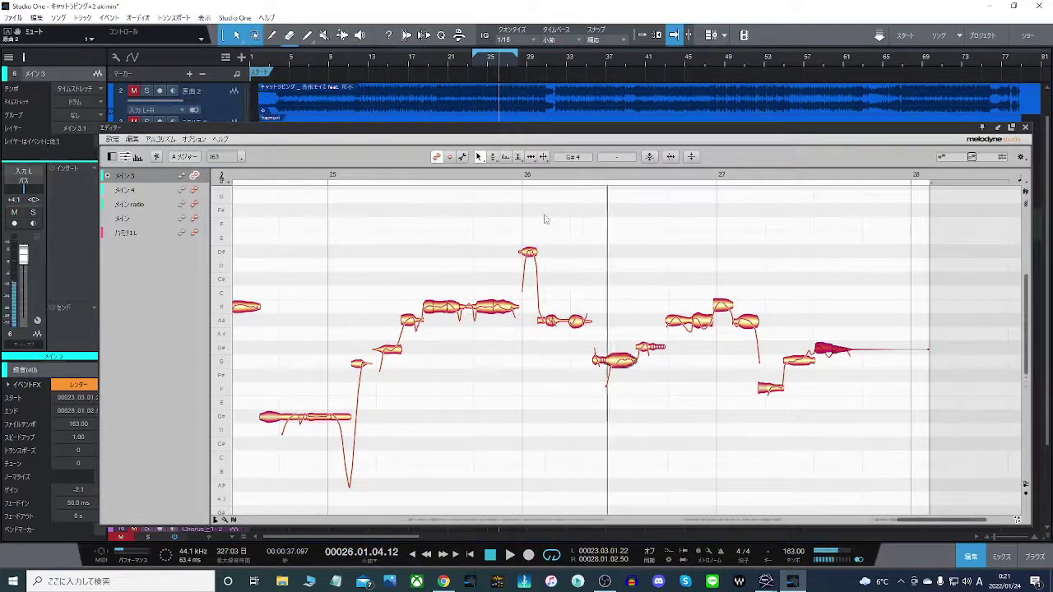
{"action": "left_click", "coordinate": [580, 181]}
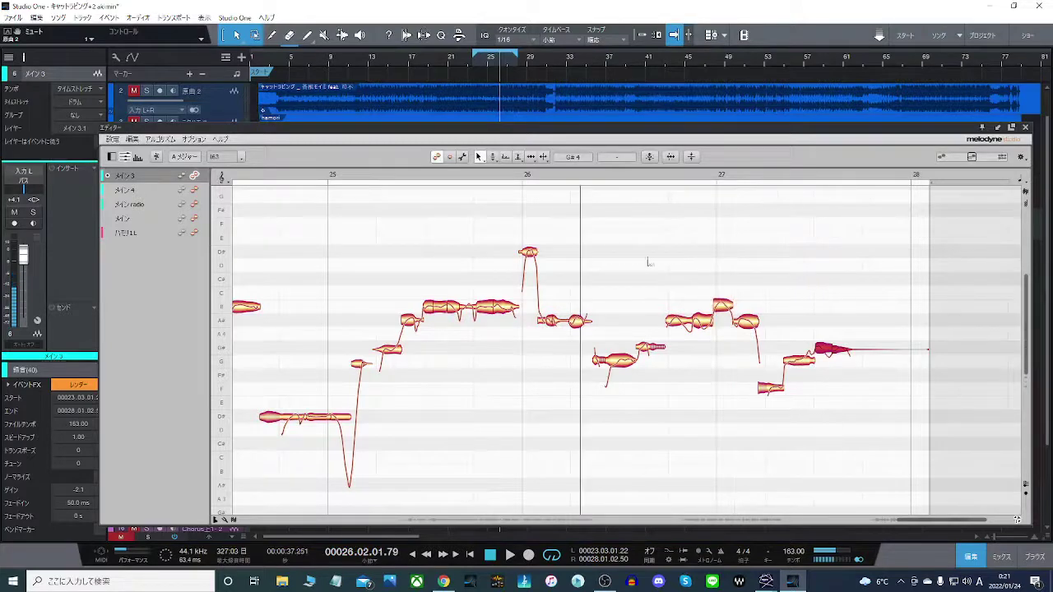
Try the lowest note in bar 27 at G#4 and play it back.
{"action": "left_click_drag", "start_coordinate": [770, 395], "coordinate": [779, 371]}
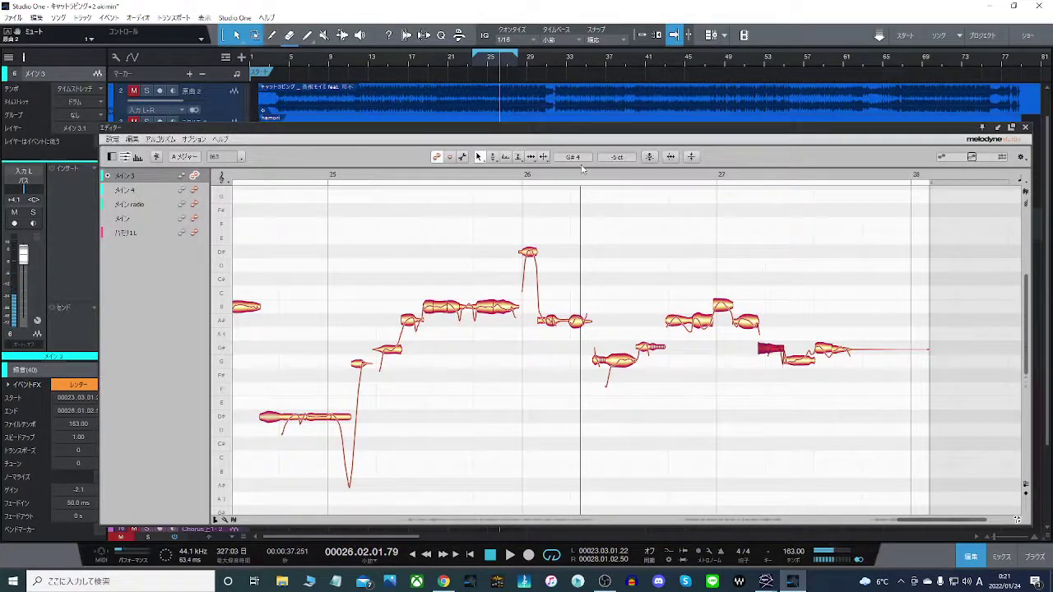
{"action": "key", "text": "space"}
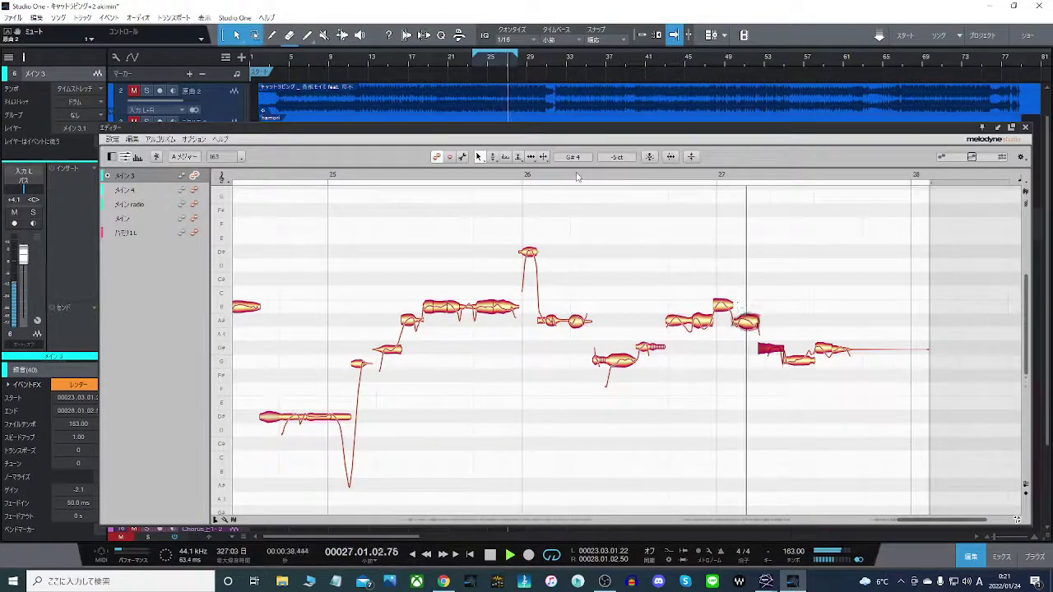
{"action": "left_click", "coordinate": [663, 180]}
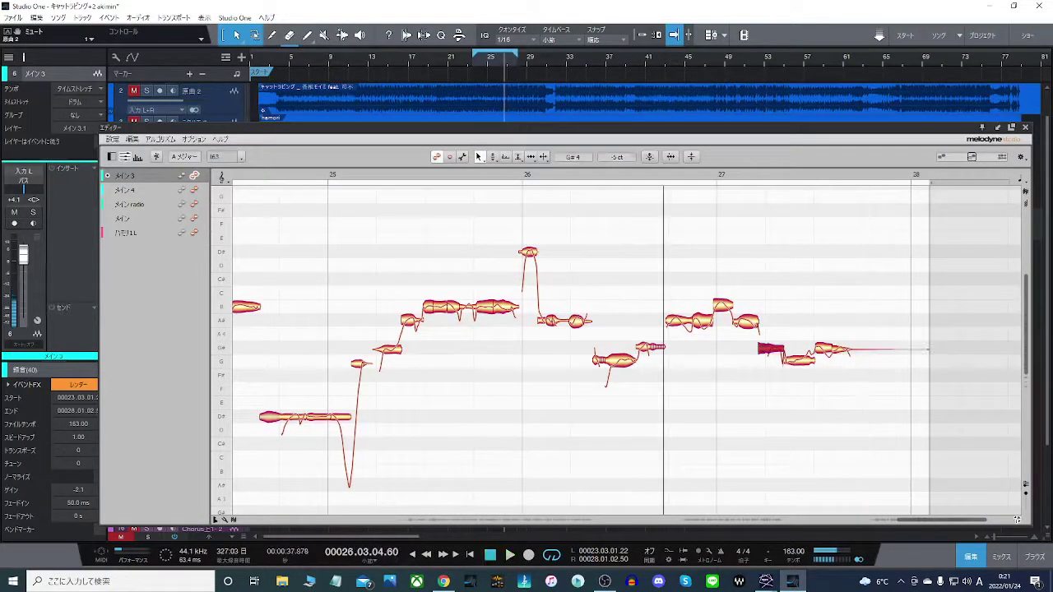
Inspect the notes of bars 26 and 27 with the Pitch tool, and replay the passage from mid-bar 26.
{"action": "right_click", "coordinate": [767, 360]}
{"action": "left_click", "coordinate": [777, 352]}
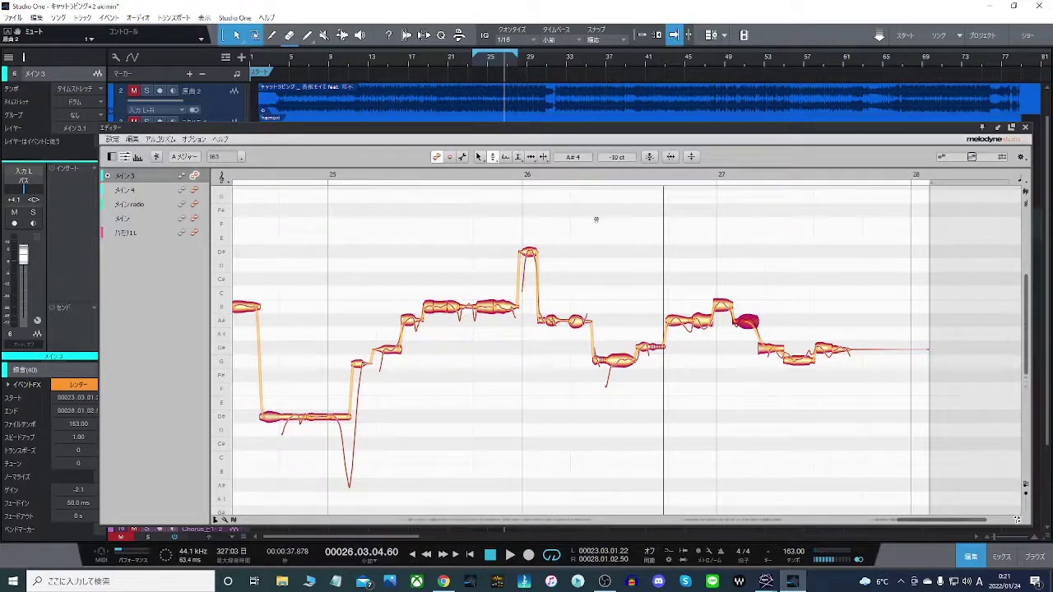
{"action": "right_click", "coordinate": [621, 362]}
{"action": "left_click", "coordinate": [620, 362]}
{"action": "right_click", "coordinate": [620, 362]}
{"action": "left_click", "coordinate": [607, 362]}
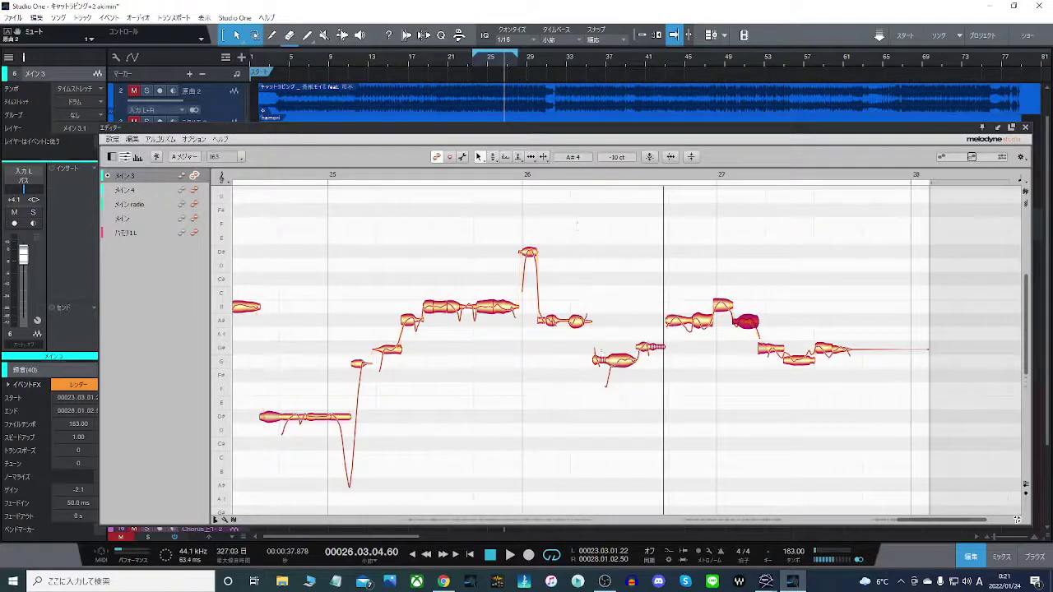
{"action": "left_click", "coordinate": [581, 175]}
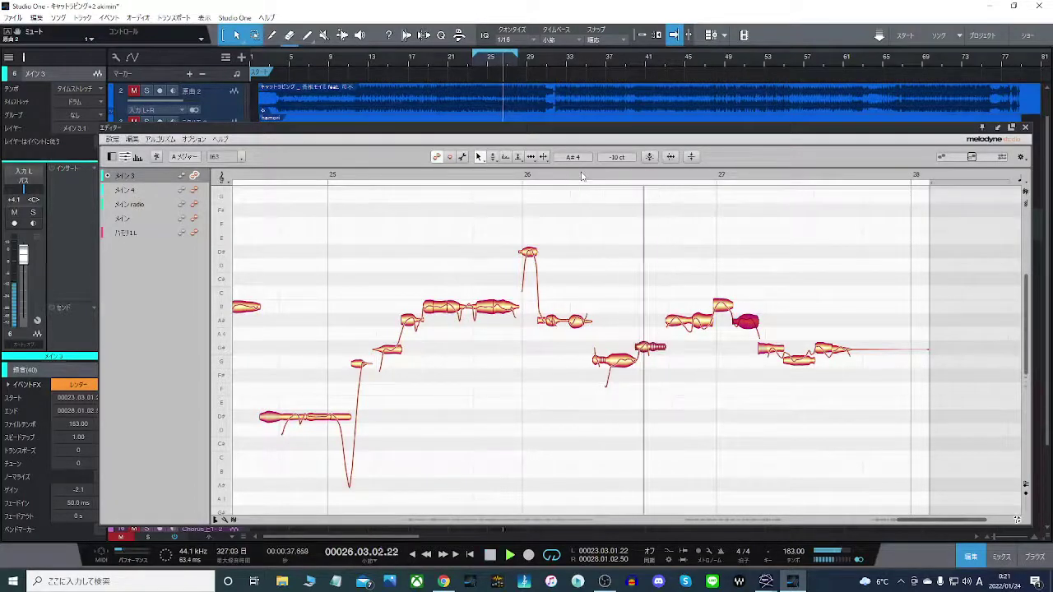
{"action": "left_click", "coordinate": [596, 214]}
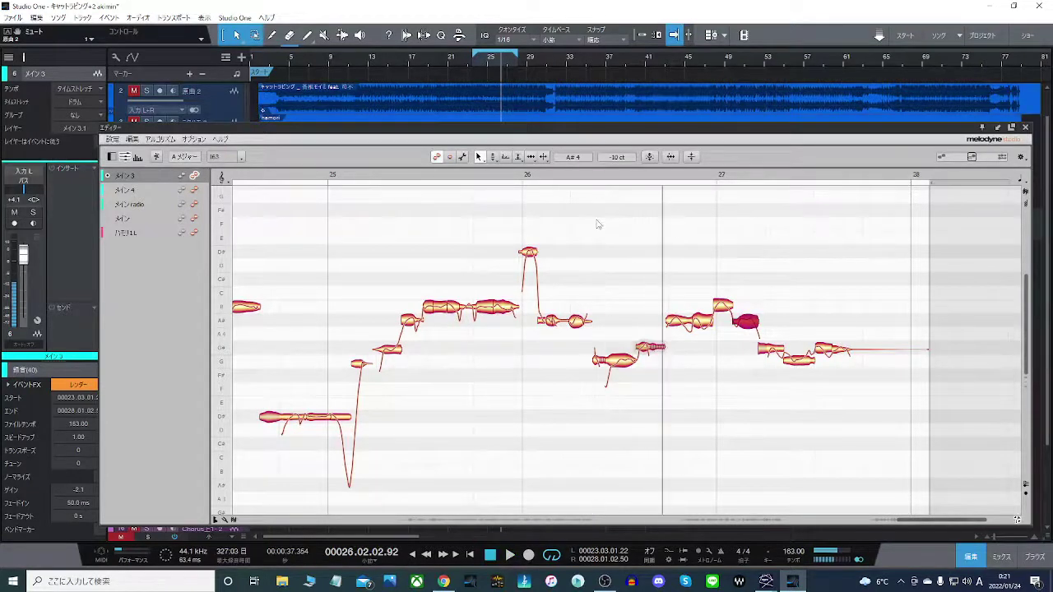
{"action": "left_click", "coordinate": [598, 224]}
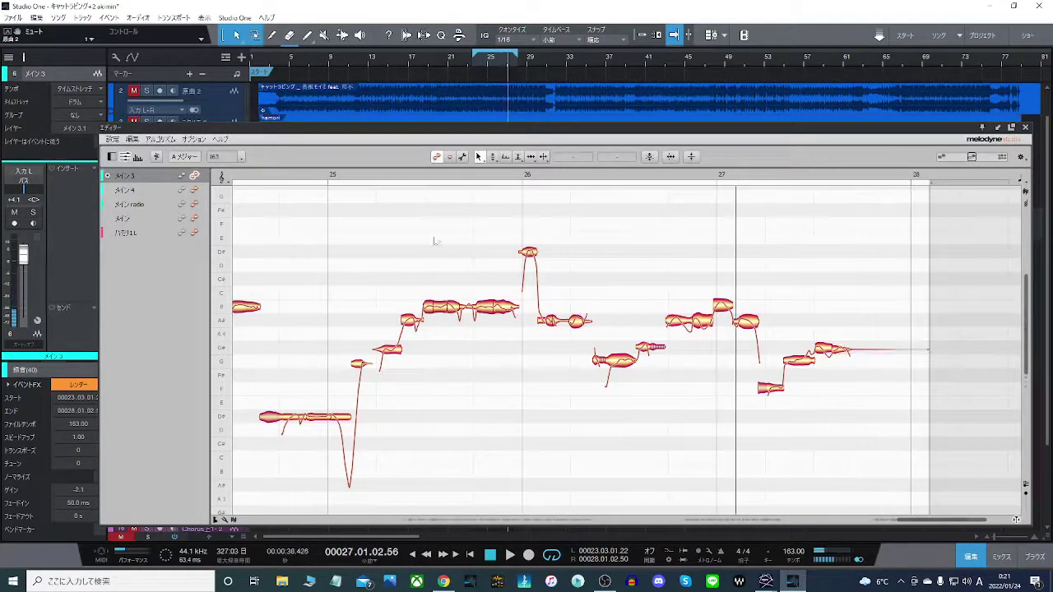
Play the vocal from bar 25, and solo the 原曲 2 track to compare the same passage.
{"action": "left_click", "coordinate": [395, 179]}
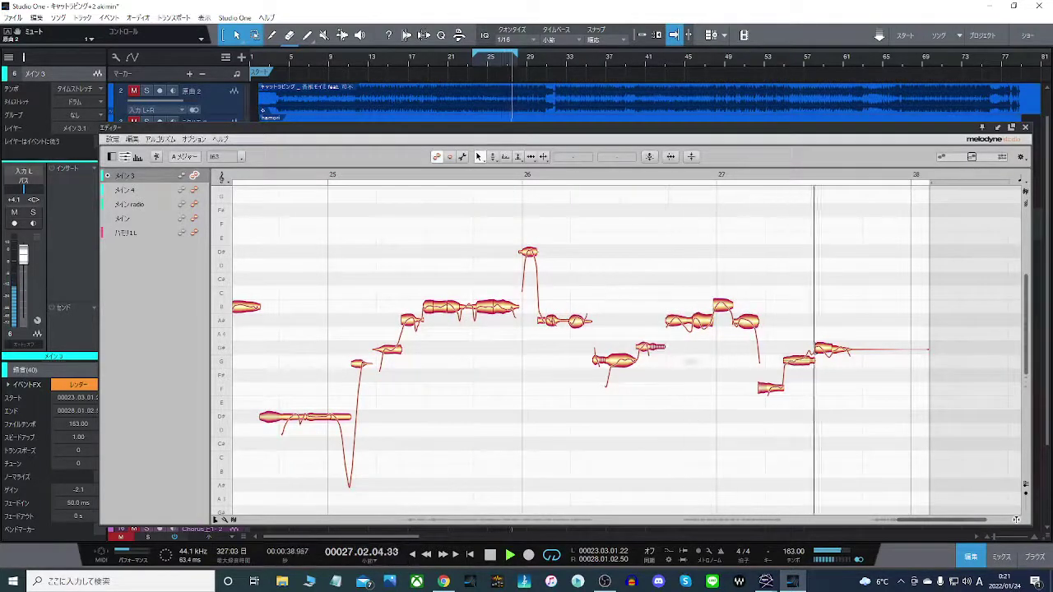
{"action": "left_click", "coordinate": [692, 356]}
{"action": "left_click", "coordinate": [146, 91]}
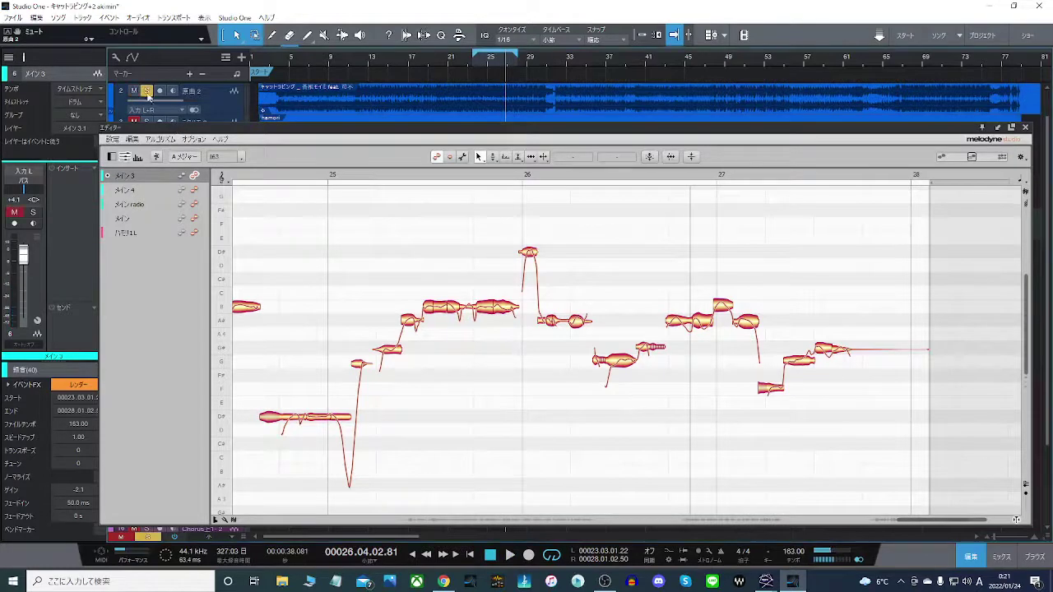
{"action": "left_click", "coordinate": [476, 179]}
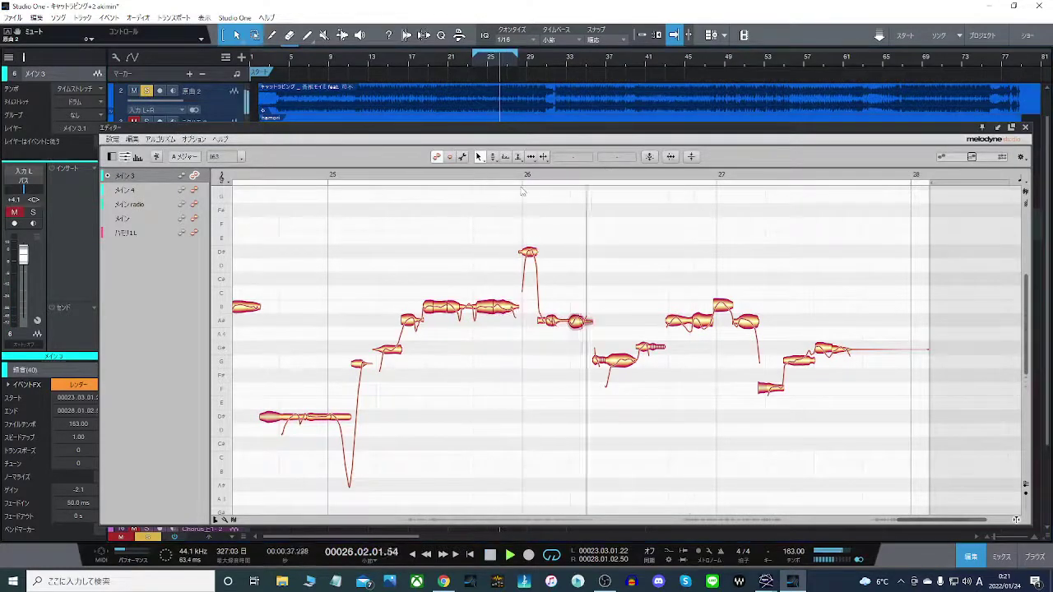
{"action": "left_click", "coordinate": [582, 220]}
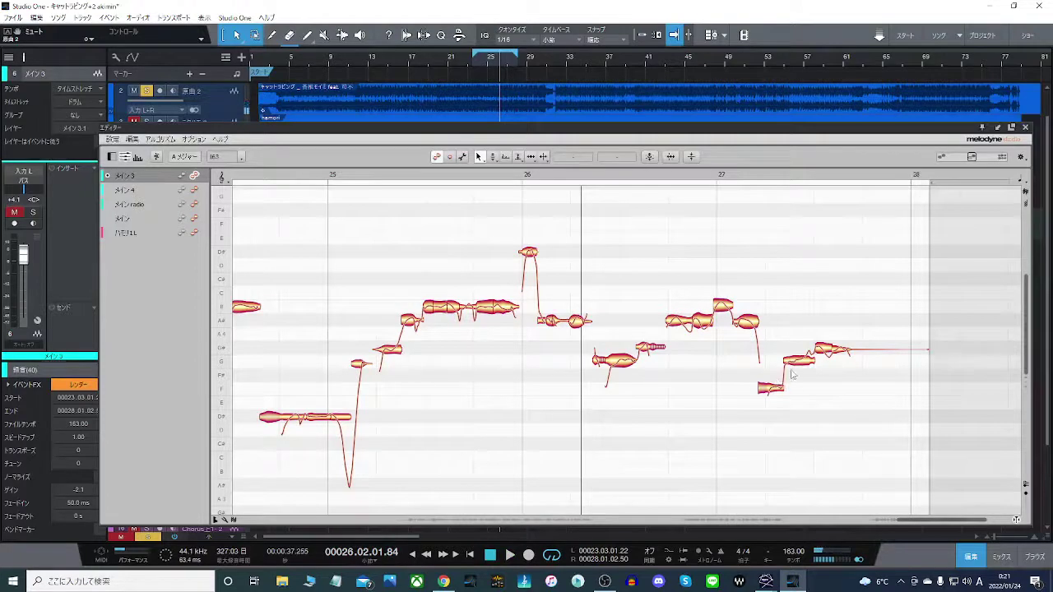
Raise the lowest note in bar 27 to F#4 and start playback from mid-bar 26.
{"action": "left_click_drag", "start_coordinate": [777, 394], "coordinate": [778, 381]}
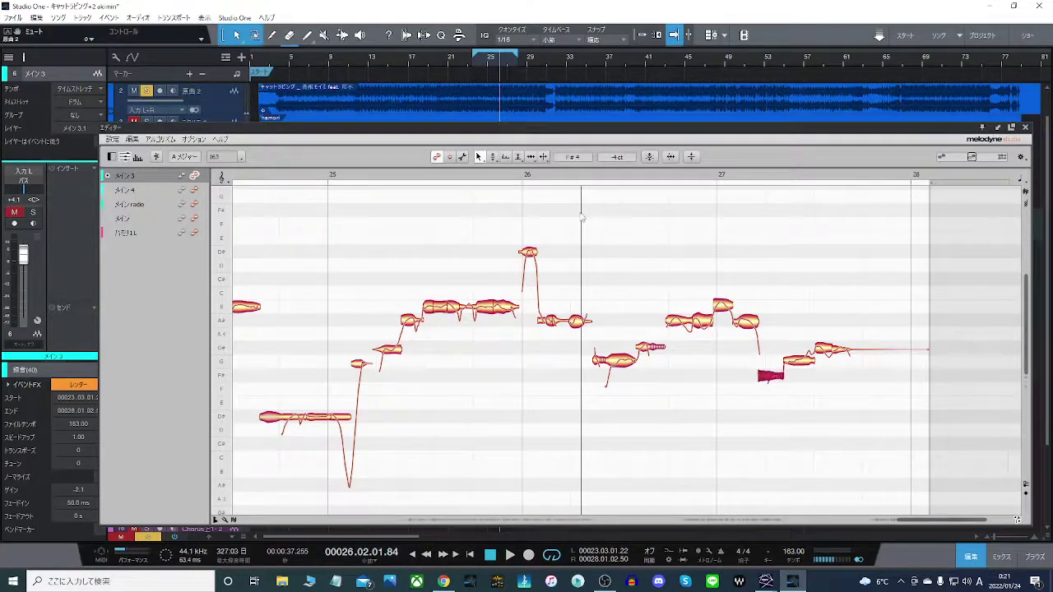
{"action": "key", "text": "space"}
{"action": "left_click", "coordinate": [608, 216]}
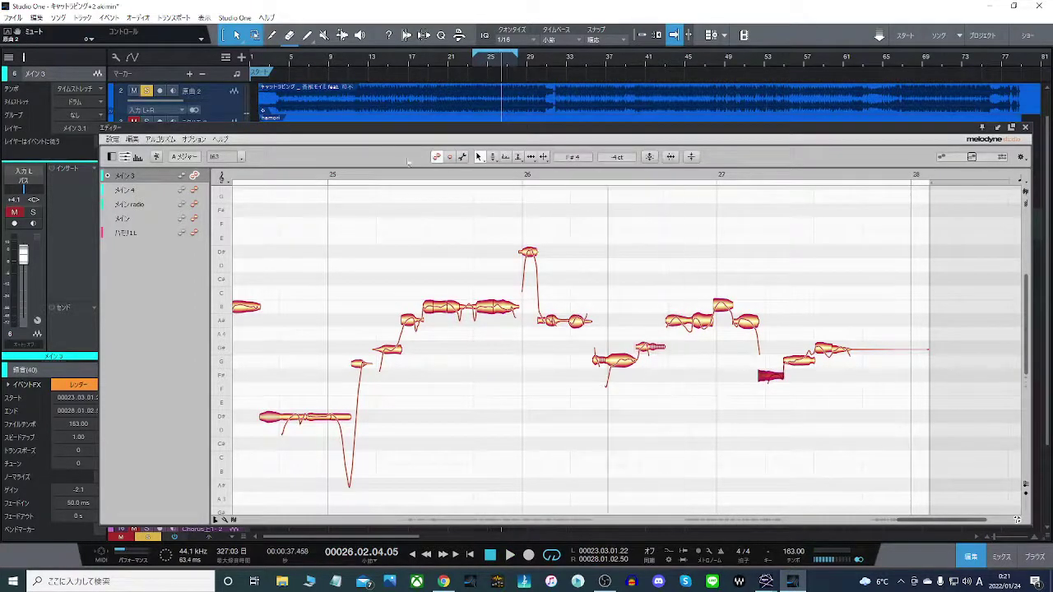
Turn off the solo on 原曲 2 and replay the メイン 3 phrase from late bar 25 and late bar 26.
{"action": "left_click", "coordinate": [146, 90]}
{"action": "left_click", "coordinate": [134, 91]}
{"action": "left_click", "coordinate": [488, 172]}
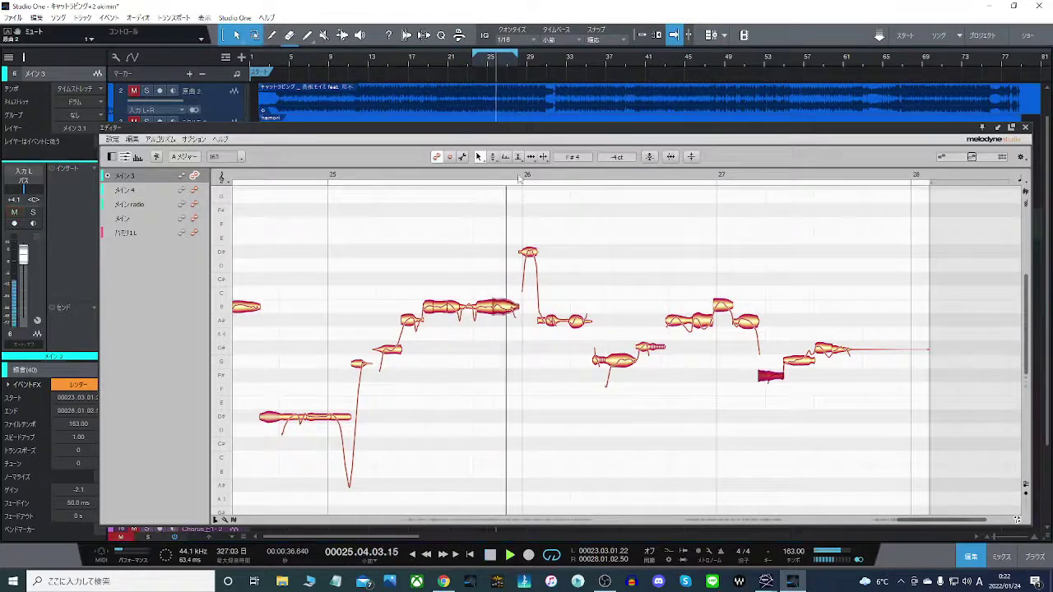
{"action": "left_click", "coordinate": [682, 237]}
{"action": "left_click", "coordinate": [662, 179]}
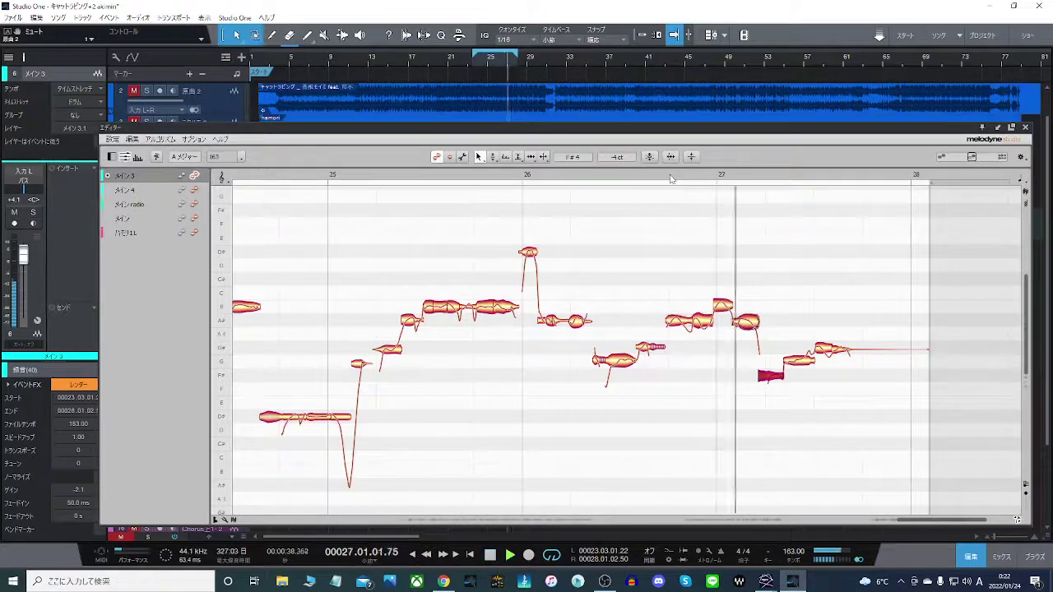
{"action": "left_click", "coordinate": [681, 243]}
{"action": "left_click", "coordinate": [771, 376]}
{"action": "key", "text": "space"}
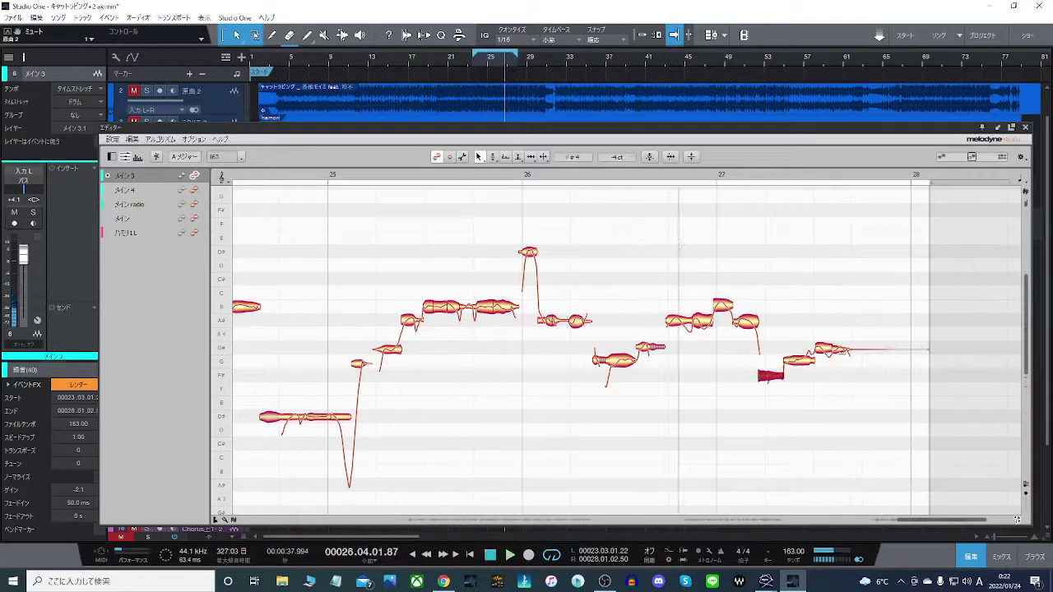
Close the メイン 3 note editor and open the メイン 4 event at bars 27–31 in Melodyne, with 原曲 2 soloed for reference.
{"action": "left_click", "coordinate": [1026, 128]}
{"action": "left_click", "coordinate": [521, 256]}
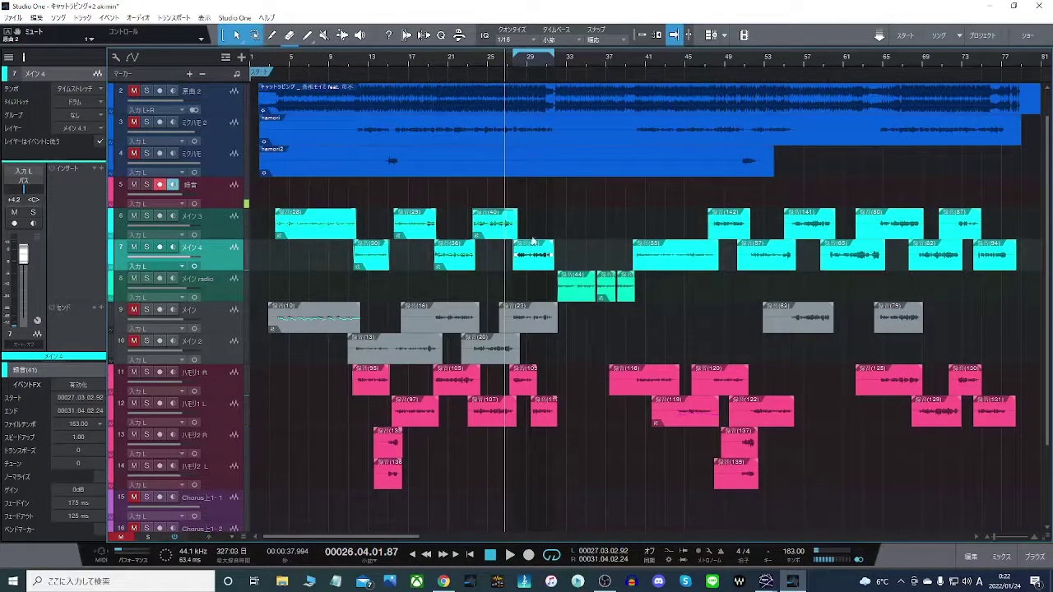
{"action": "key", "text": "space"}
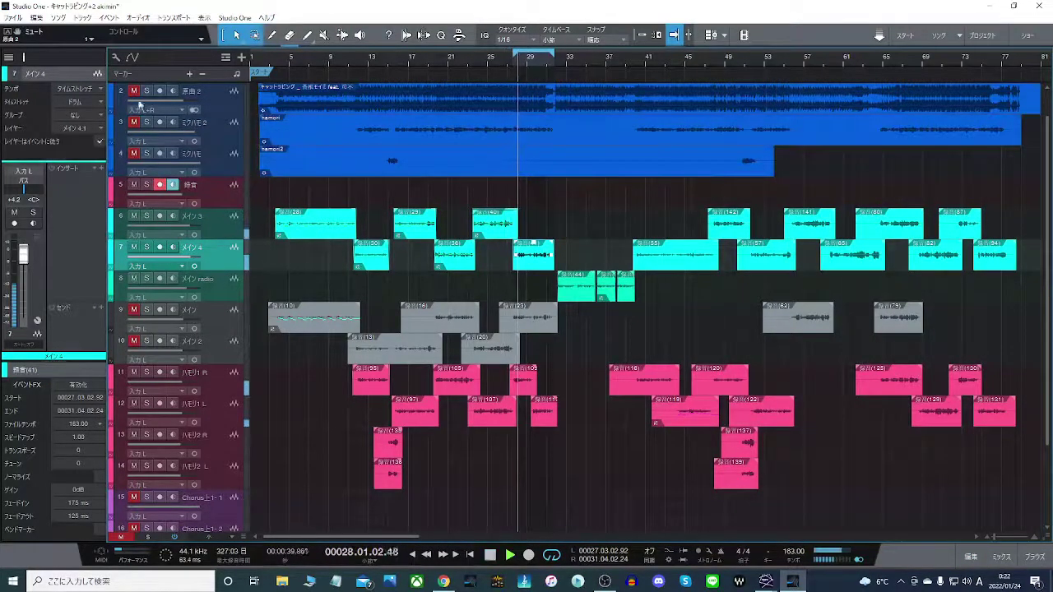
{"action": "left_click", "coordinate": [146, 91]}
{"action": "right_click", "coordinate": [537, 257]}
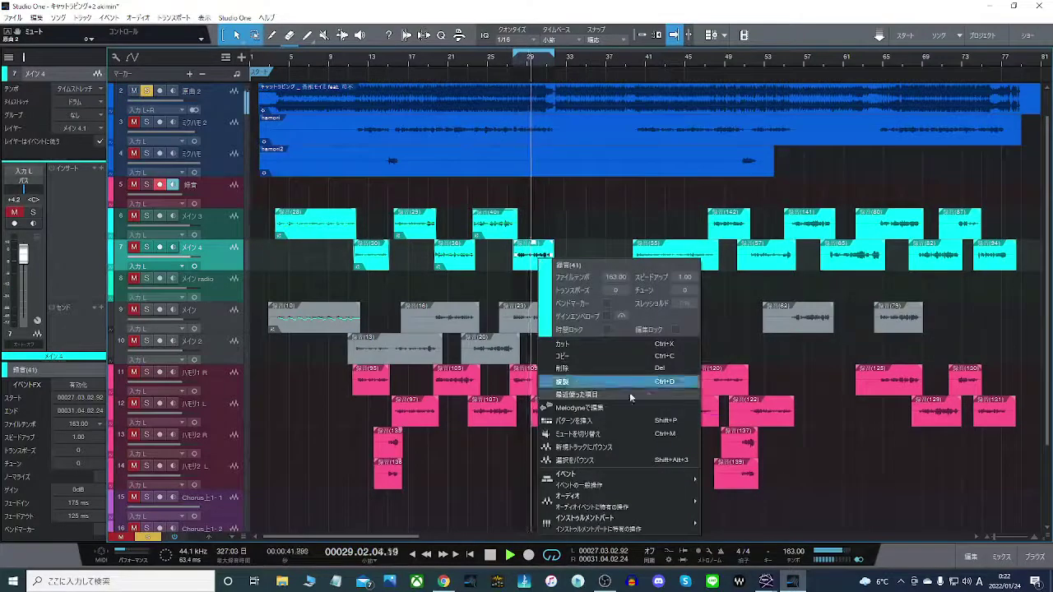
{"action": "left_click", "coordinate": [624, 413]}
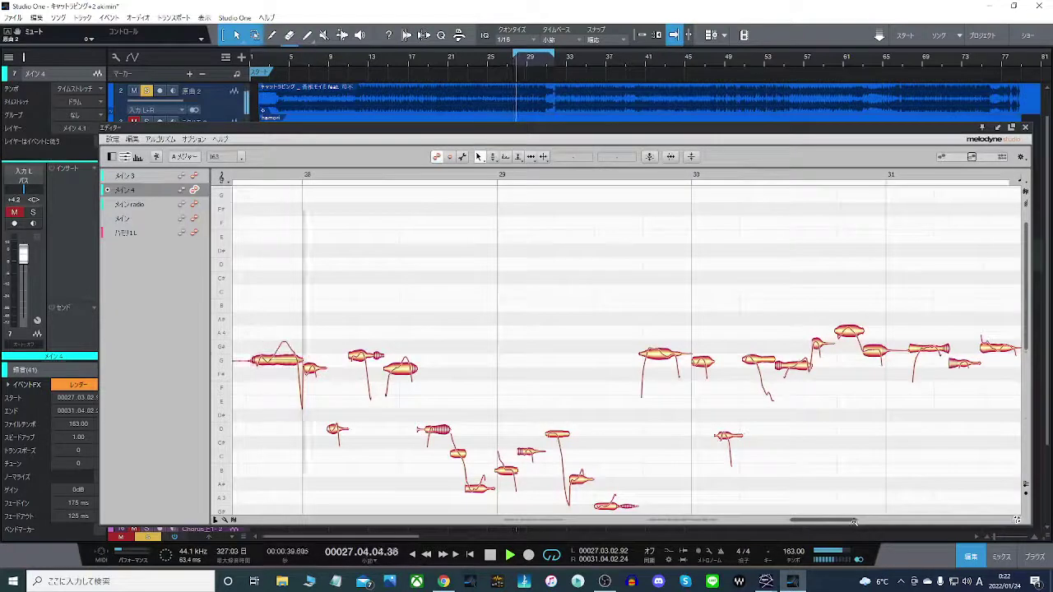
Set the cycle range from mid-bar 27 to early bar 30 and compare the メイン 4 vocal with the soloed 原曲 2 track.
{"action": "left_click_drag", "start_coordinate": [836, 520], "coordinate": [823, 520]}
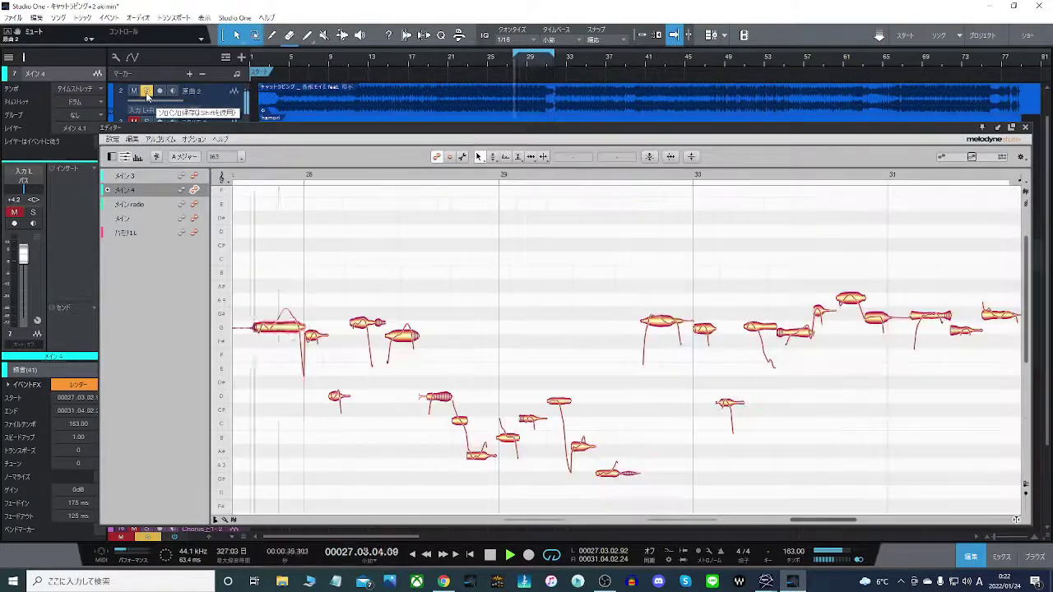
{"action": "left_click", "coordinate": [148, 91]}
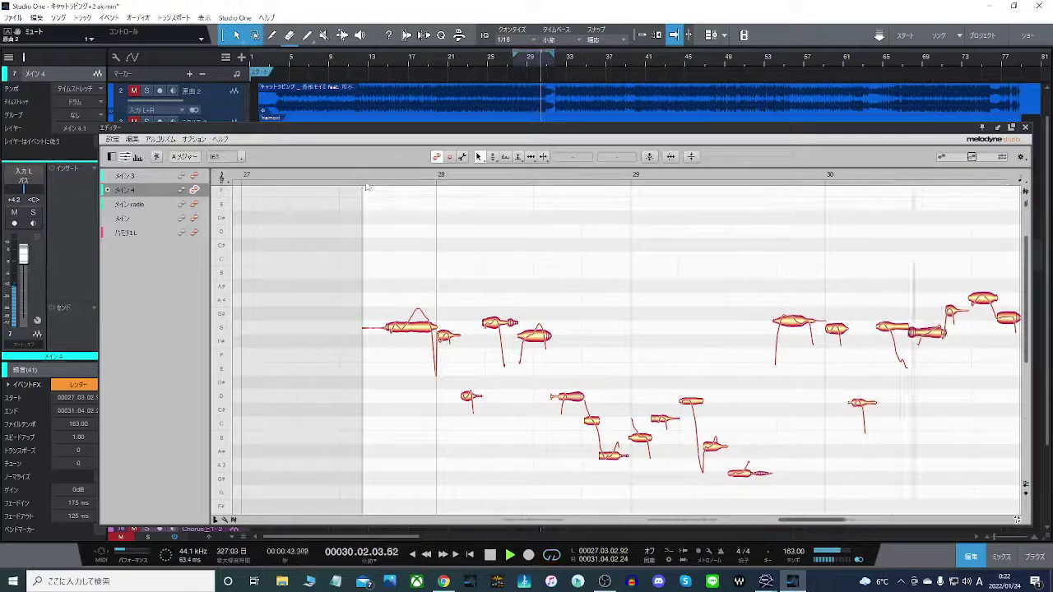
{"action": "left_click_drag", "start_coordinate": [371, 186], "coordinate": [833, 186]}
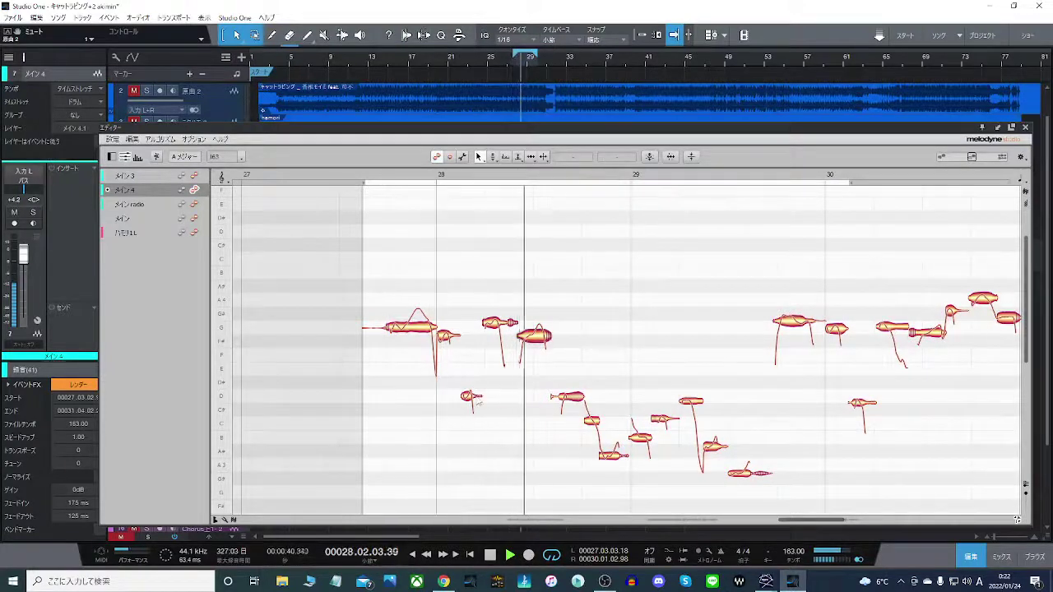
{"action": "left_click", "coordinate": [146, 92]}
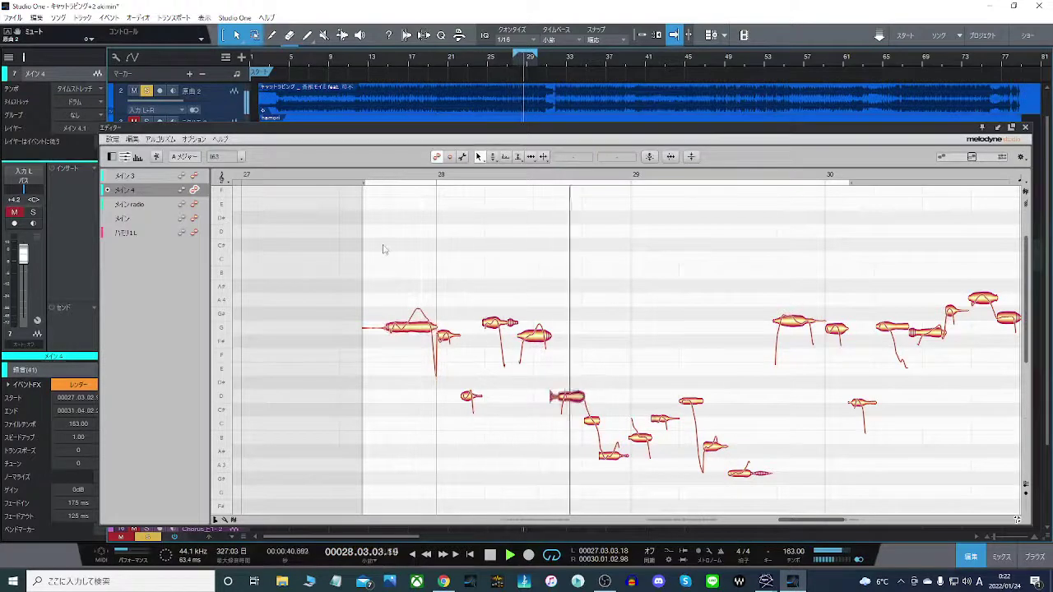
{"action": "key", "text": "space"}
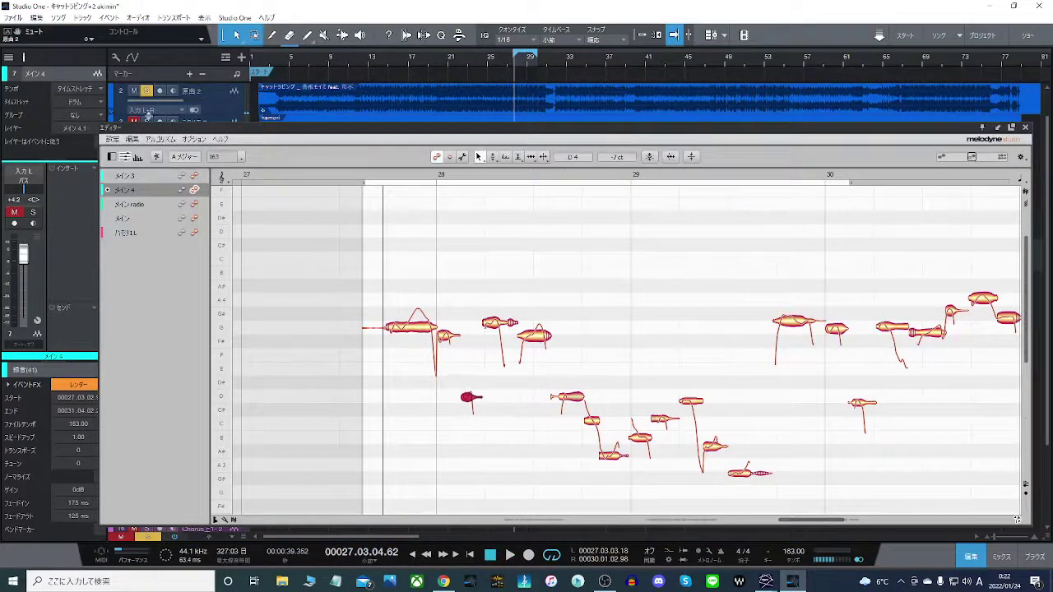
Turn off the solo on 原曲 2 and raise the two D4 notes in bar 28 to D#4.
{"action": "left_click", "coordinate": [149, 93]}
{"action": "left_click_drag", "start_coordinate": [472, 408], "coordinate": [472, 400]}
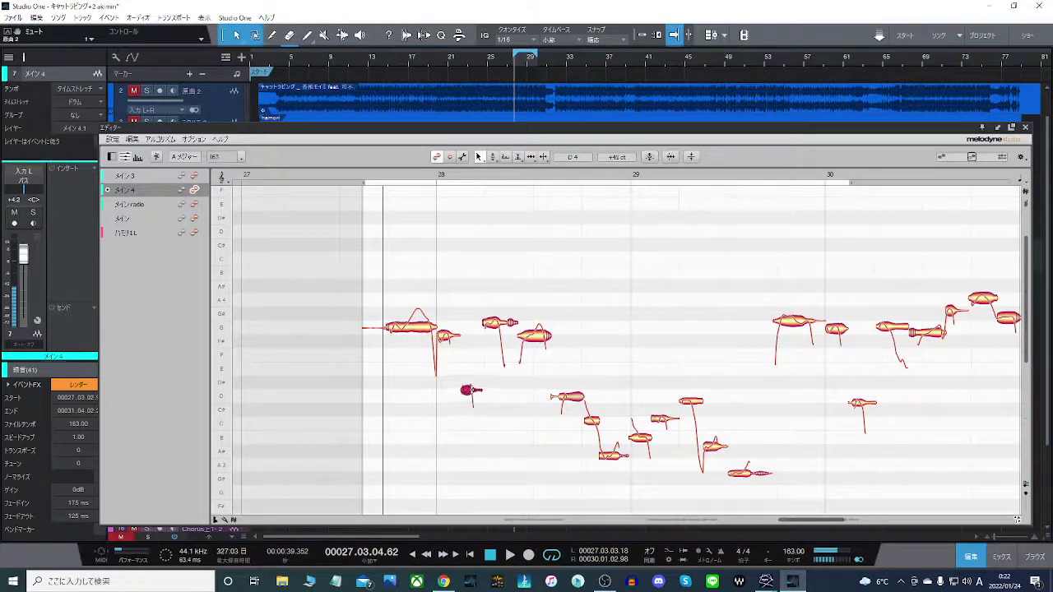
{"action": "left_click_drag", "start_coordinate": [569, 401], "coordinate": [573, 383]}
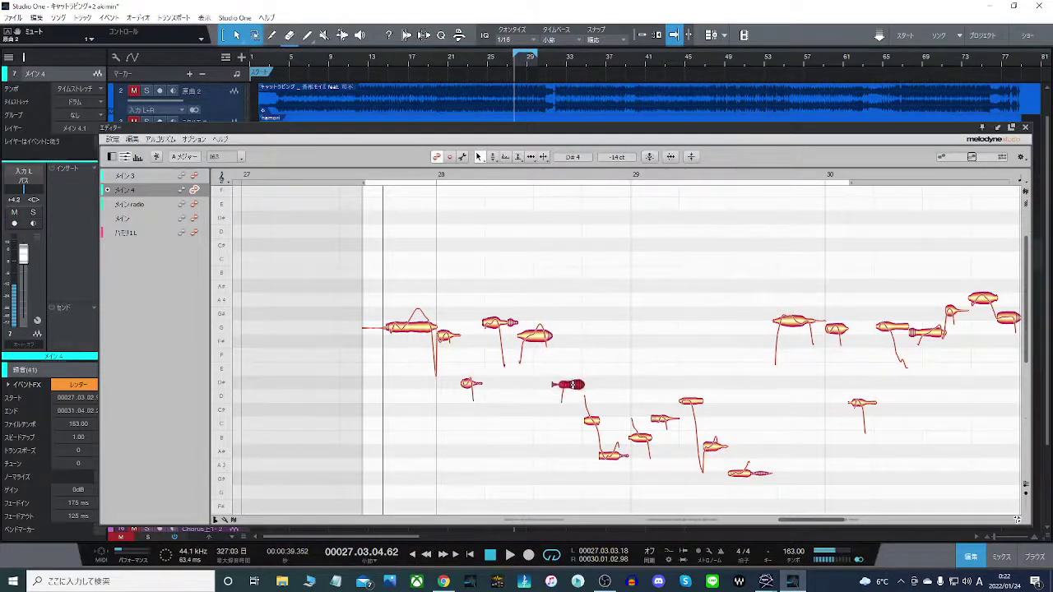
Split the long G4 note just before bar 28 where its pitch curve rises, using the Note Separation tool.
{"action": "right_click", "coordinate": [413, 323]}
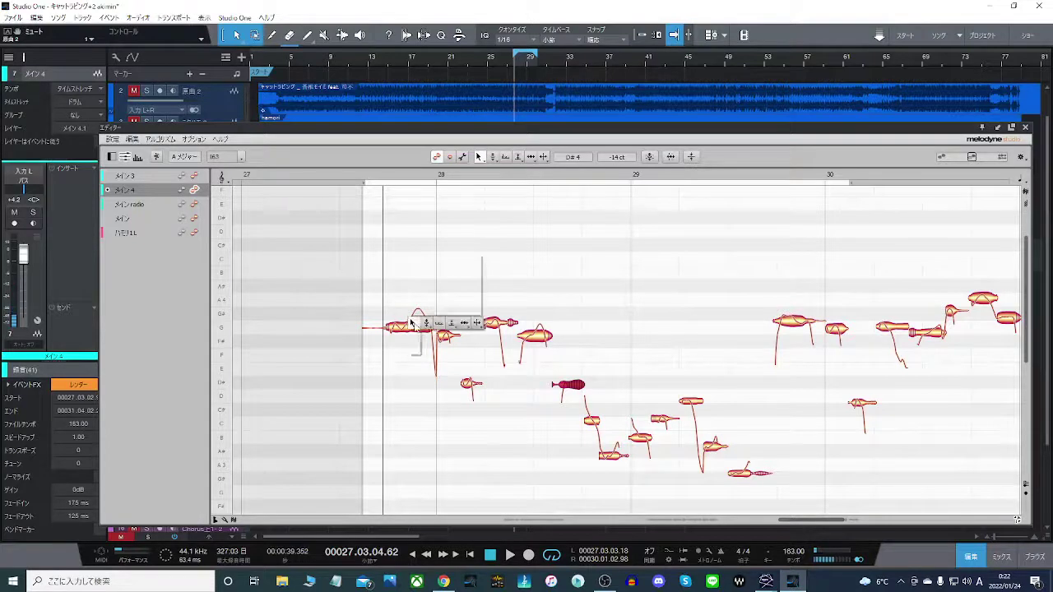
{"action": "right_click", "coordinate": [417, 328]}
{"action": "mouse_move", "coordinate": [484, 331]}
{"action": "left_click", "coordinate": [418, 330]}
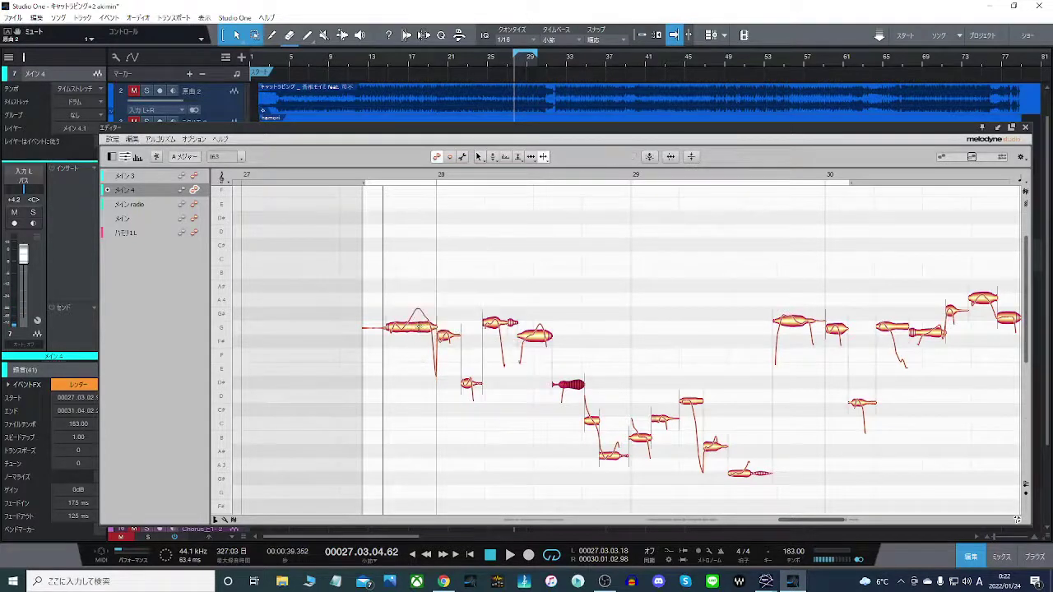
{"action": "double_click", "coordinate": [413, 327]}
{"action": "right_click", "coordinate": [363, 314]}
{"action": "left_click", "coordinate": [367, 314]}
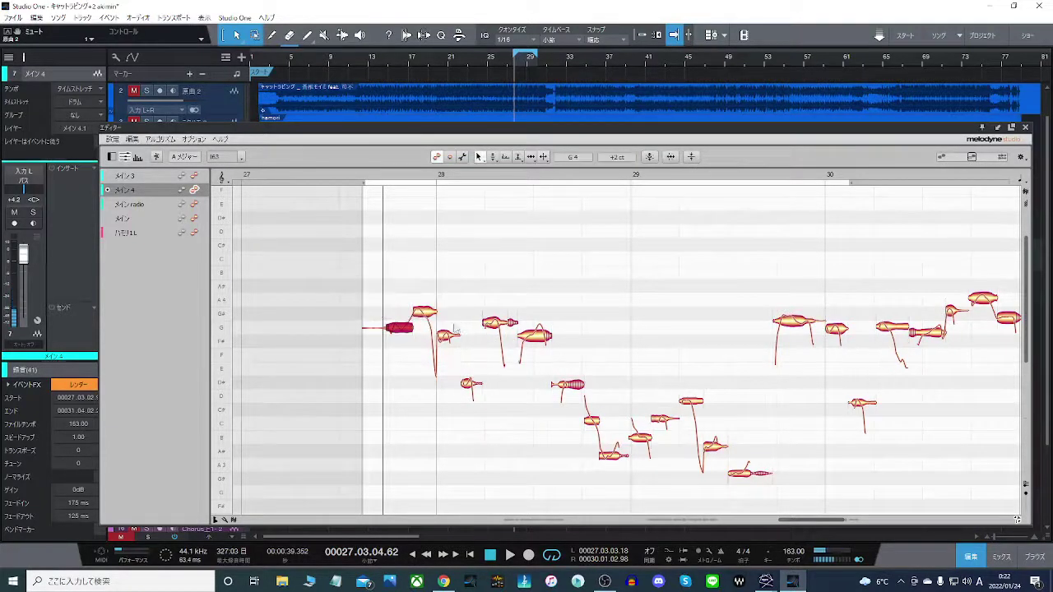
Try the third note of bar 28 at G#4 and its first note at G4, playing back from mid-bar 27.
{"action": "left_click_drag", "start_coordinate": [492, 330], "coordinate": [493, 315]}
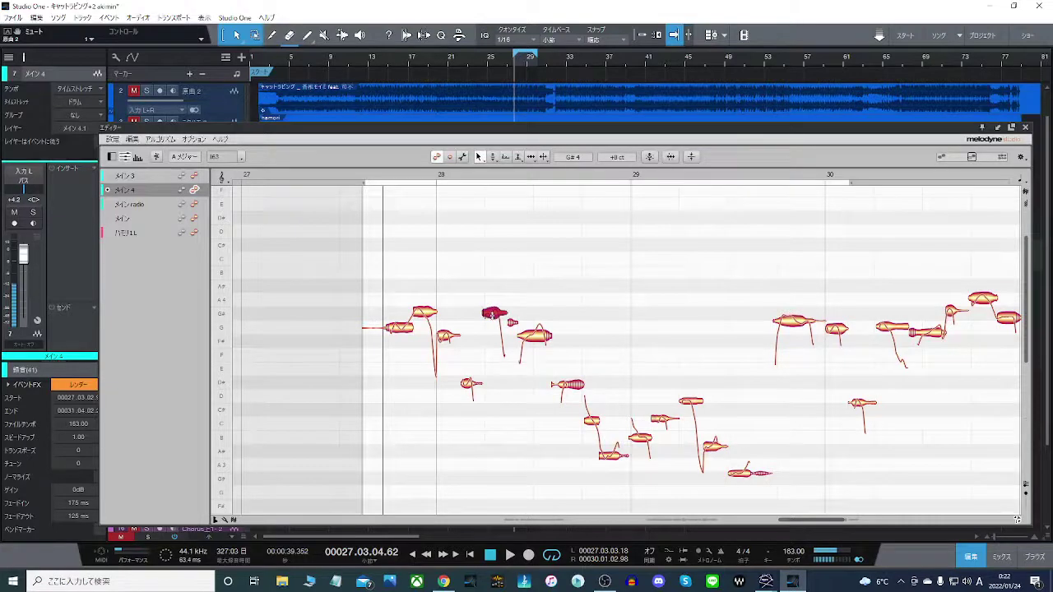
{"action": "left_click", "coordinate": [378, 175]}
{"action": "left_click", "coordinate": [444, 331]}
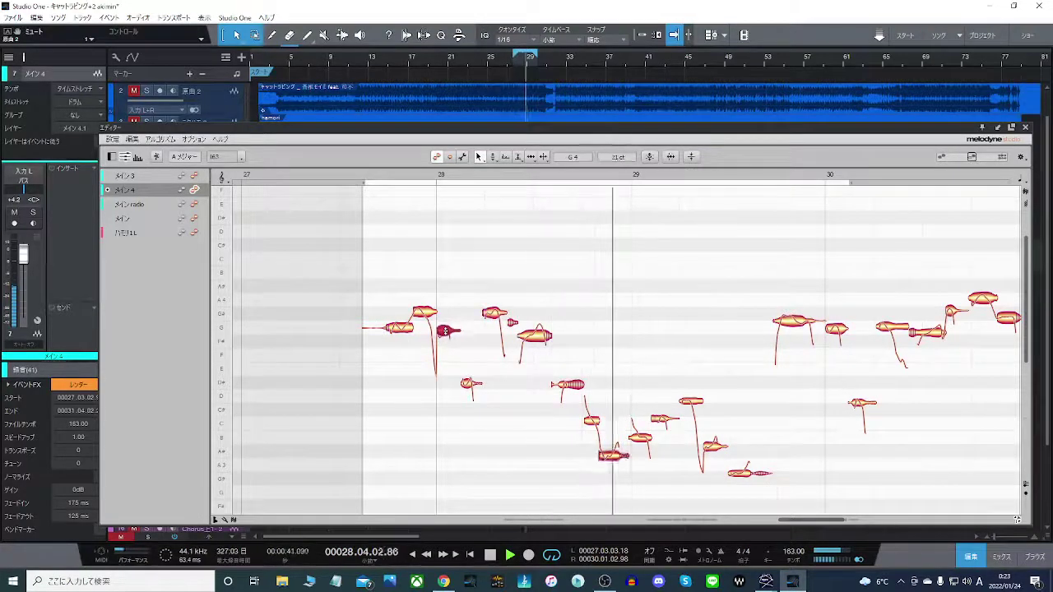
{"action": "key", "text": "space"}
{"action": "key", "text": "space"}
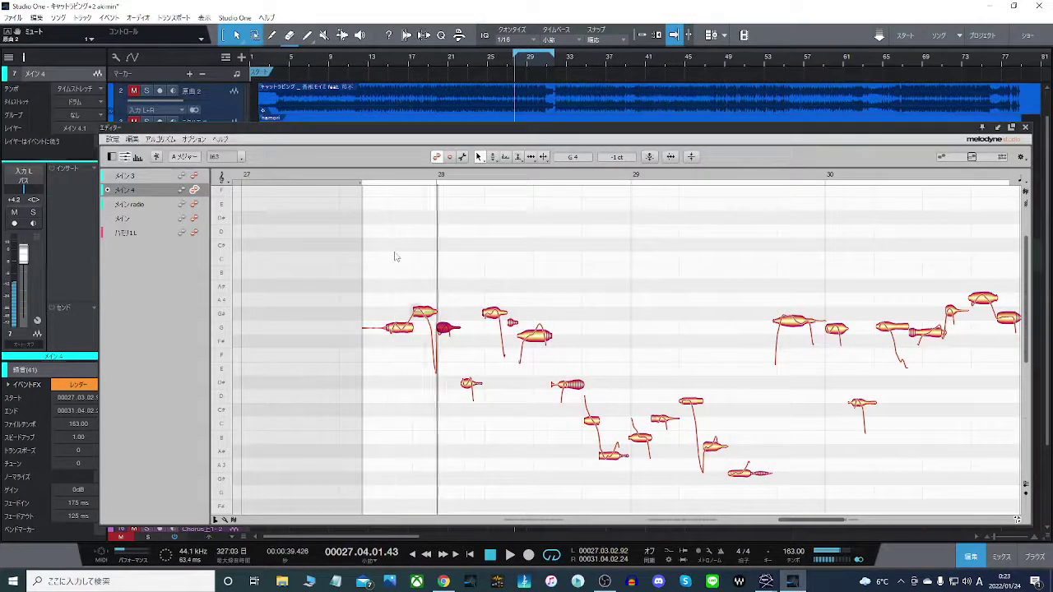
Set the first and third notes of bar 28 to G4 and fine-tune the note just before the bar around G#4, replaying the passage.
{"action": "left_click", "coordinate": [431, 259]}
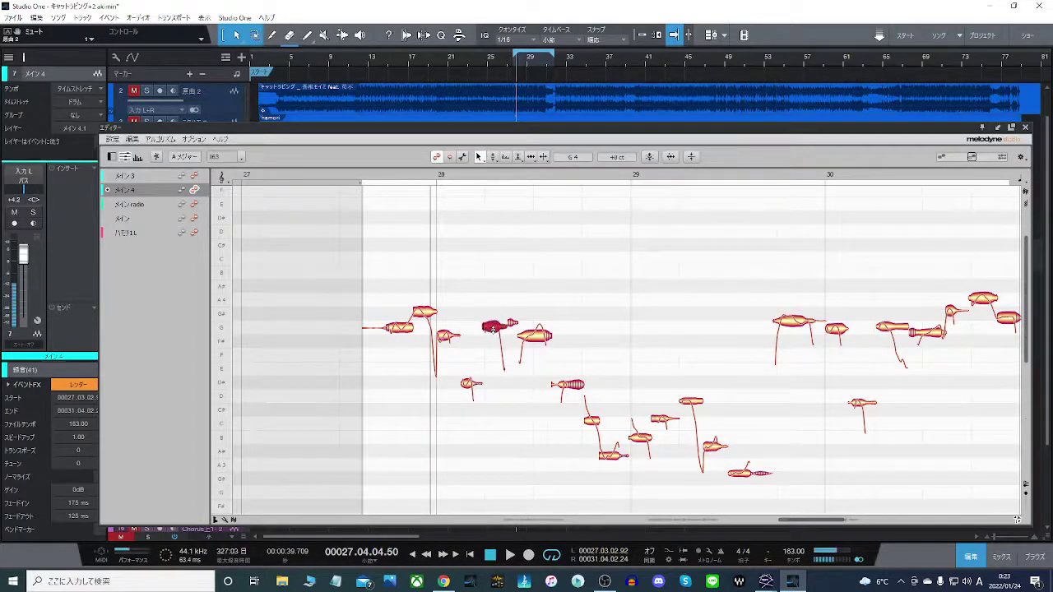
{"action": "key", "text": "space"}
{"action": "key", "text": "space"}
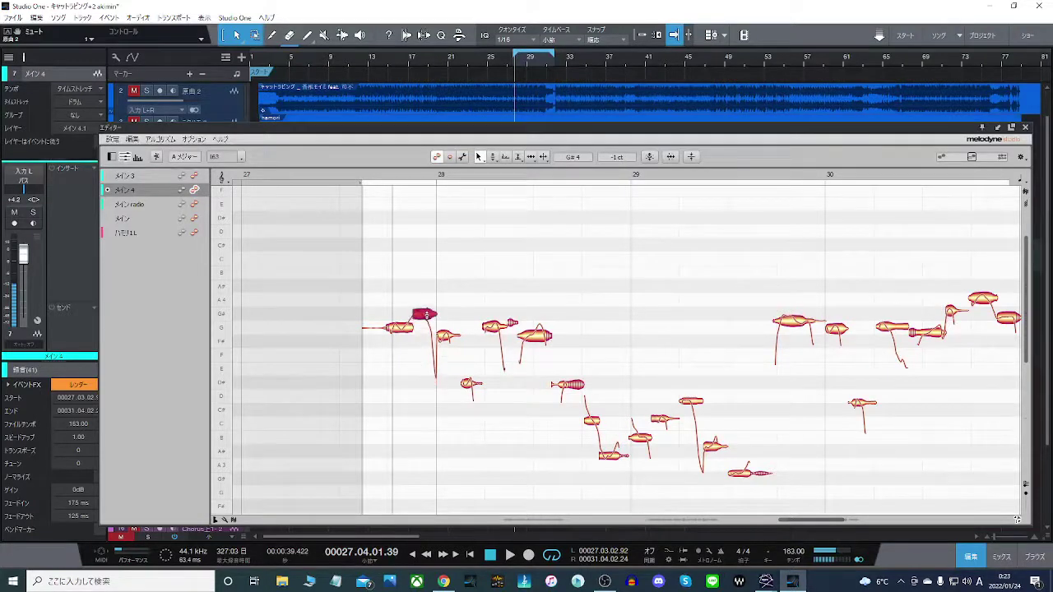
{"action": "key", "text": "space"}
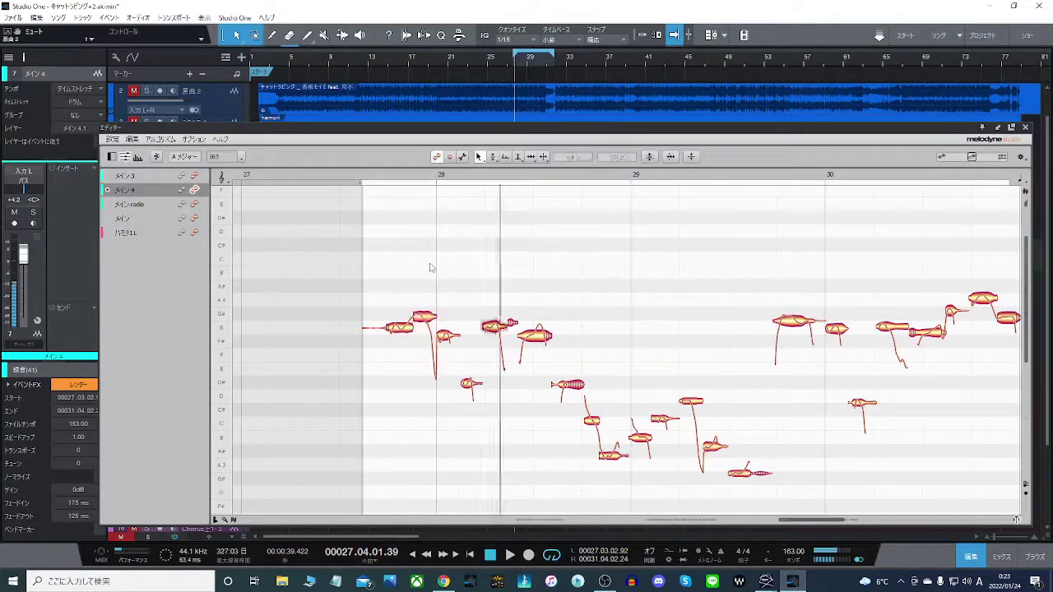
{"action": "key", "text": "space"}
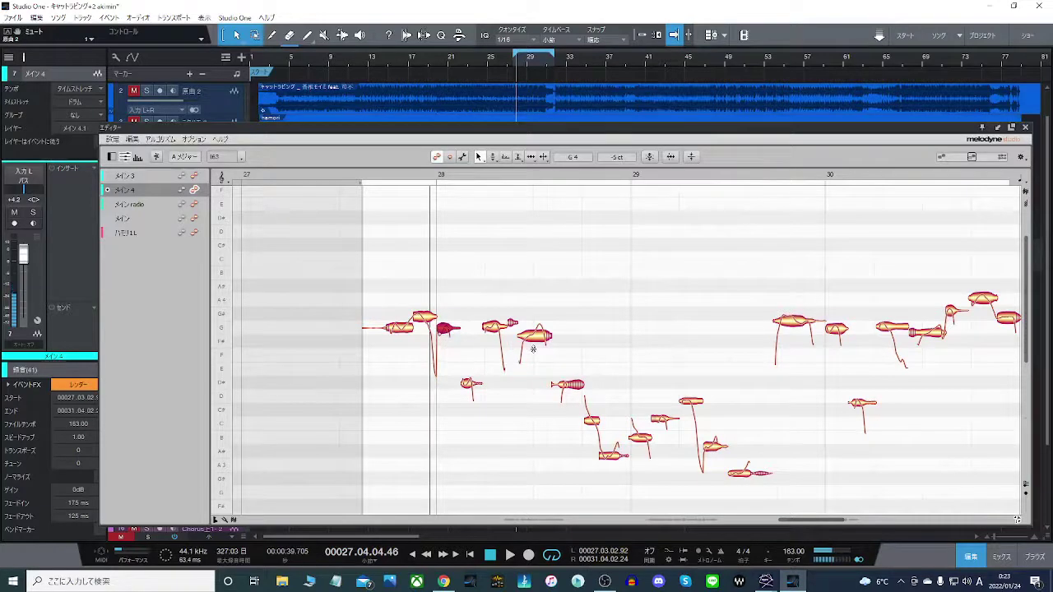
Split the F#4 note in the middle of bar 28 at its pitch rise with the Note Separation tool.
{"action": "right_click", "coordinate": [533, 349]}
{"action": "left_click", "coordinate": [537, 337]}
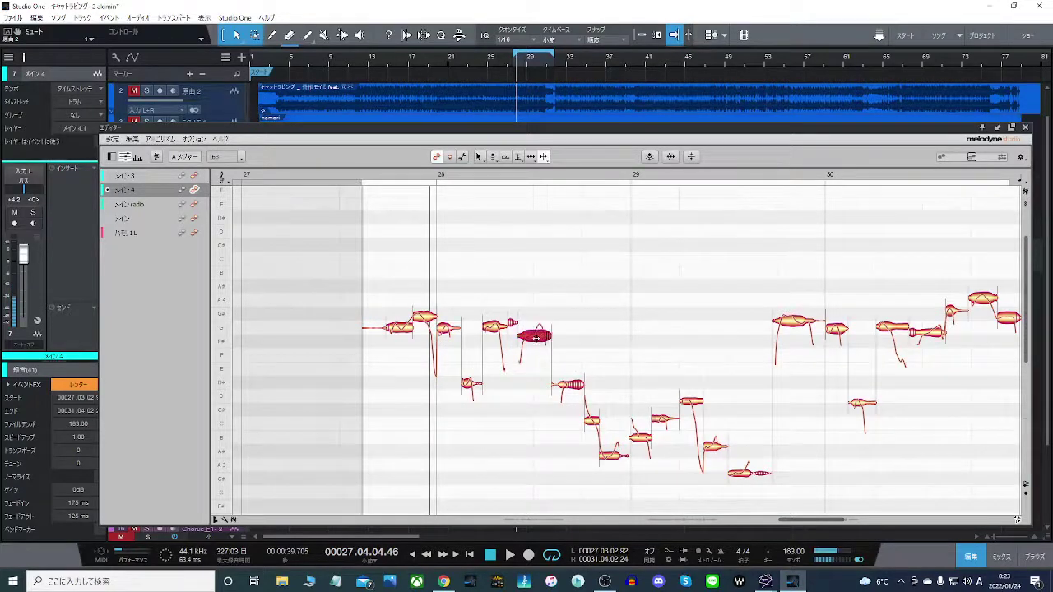
{"action": "right_click", "coordinate": [539, 333]}
{"action": "left_click", "coordinate": [479, 333]}
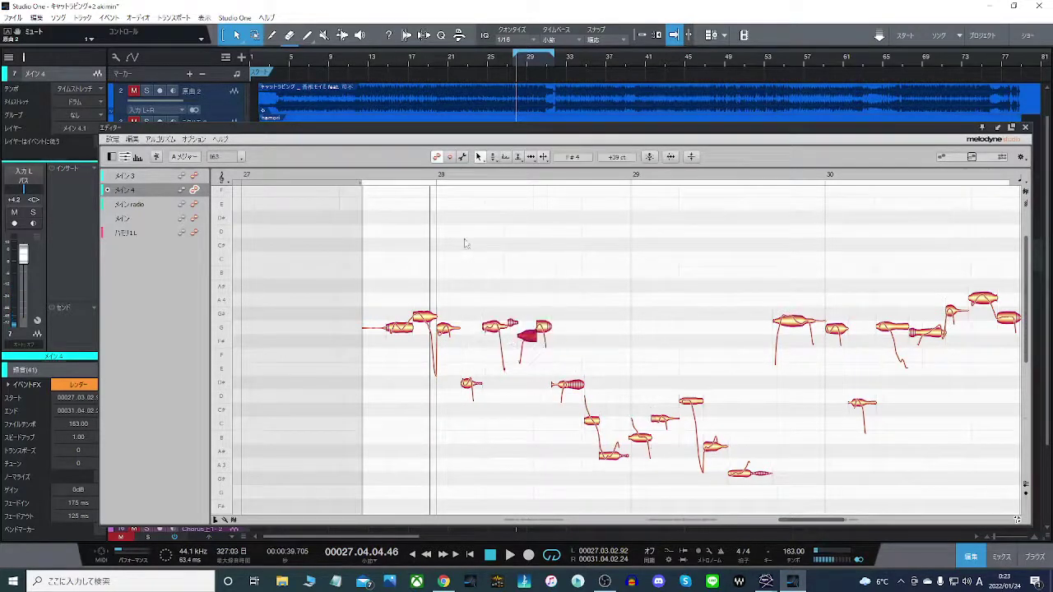
Correct the low notes from late bar 28 through bar 29 to C#4, B3, B3, C#4, D#4, B3 and G#3, checking them by playback.
{"action": "left_click", "coordinate": [382, 178]}
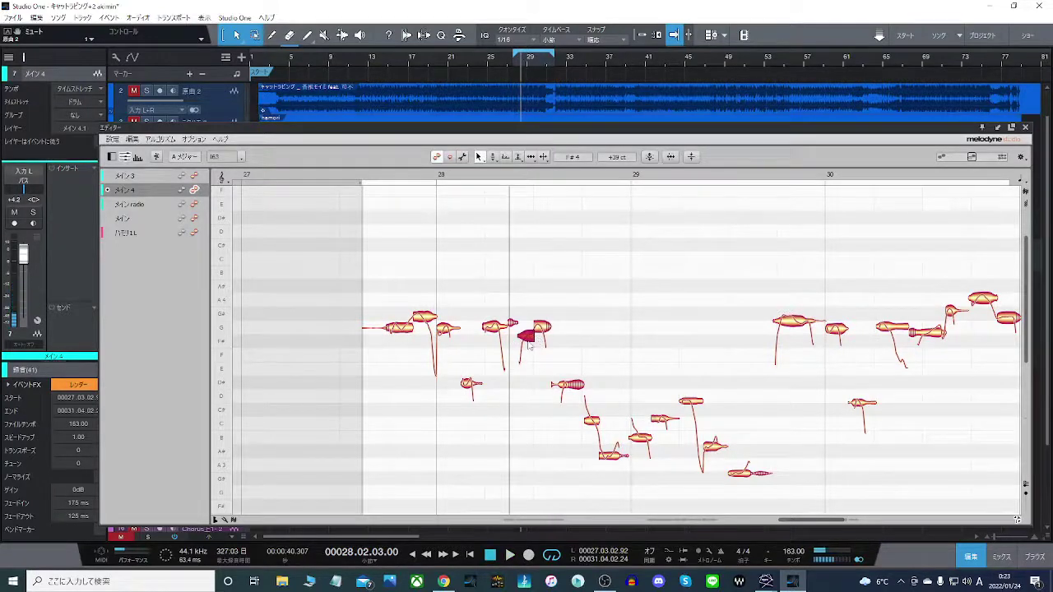
{"action": "left_click", "coordinate": [386, 179]}
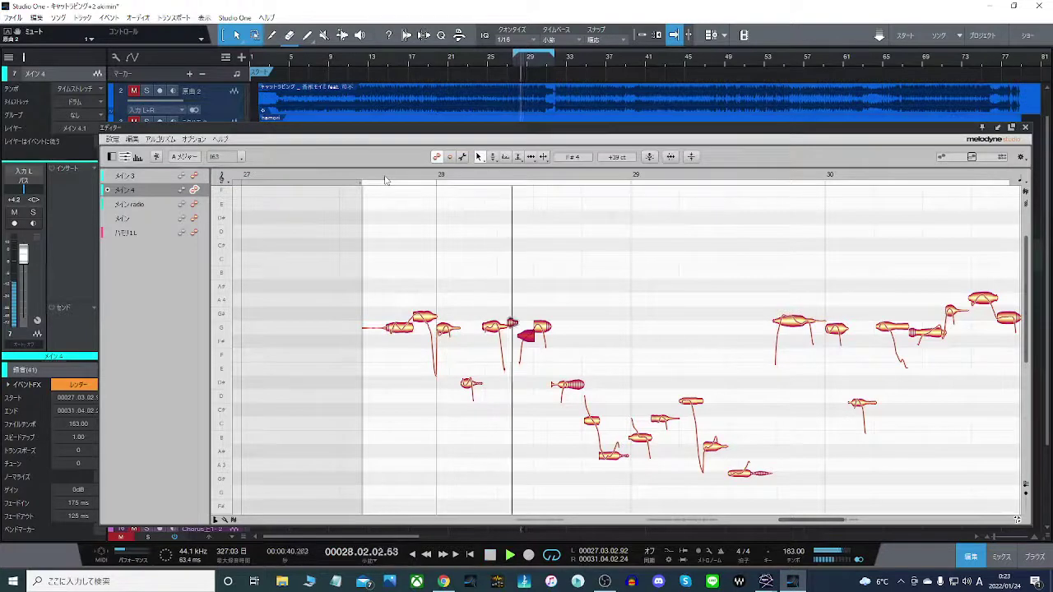
{"action": "left_click", "coordinate": [601, 374]}
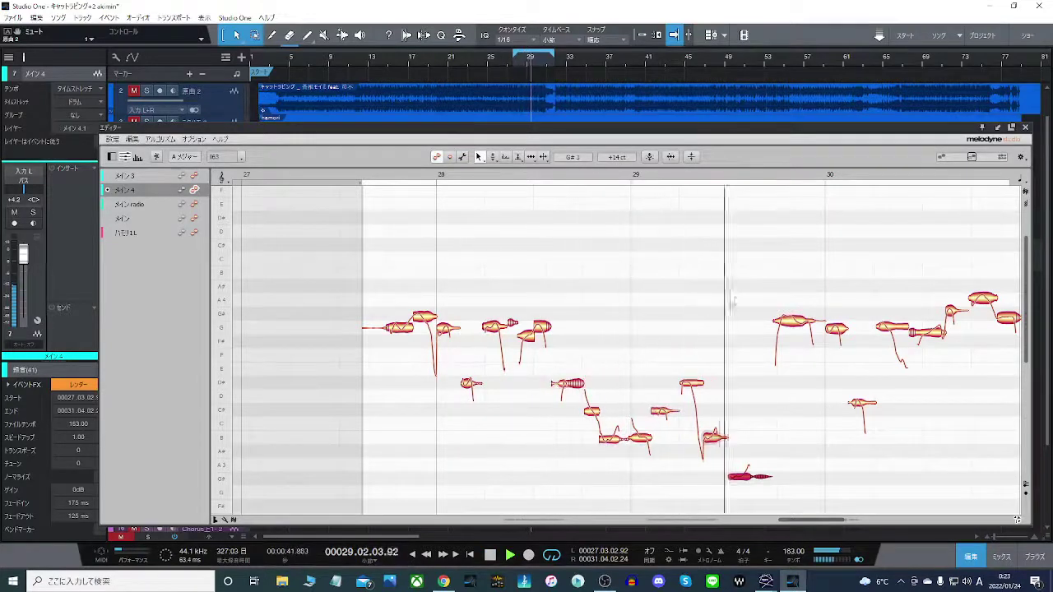
{"action": "left_click", "coordinate": [381, 177]}
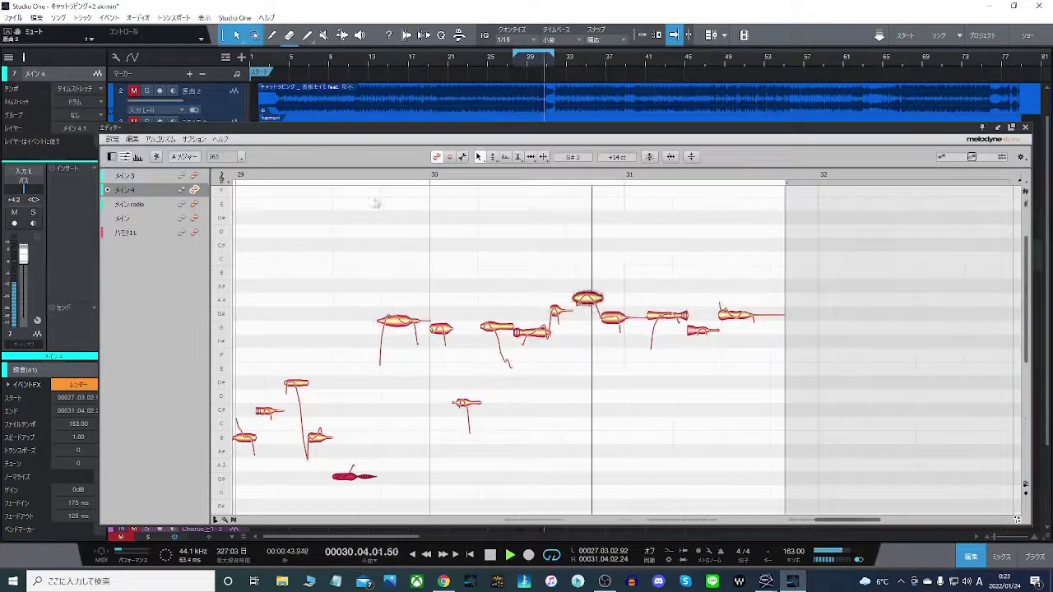
Play from late bar 29, raise the peak note in late bar 30 to A#4, and centre the three long notes following it on G#4.
{"action": "left_click", "coordinate": [371, 179]}
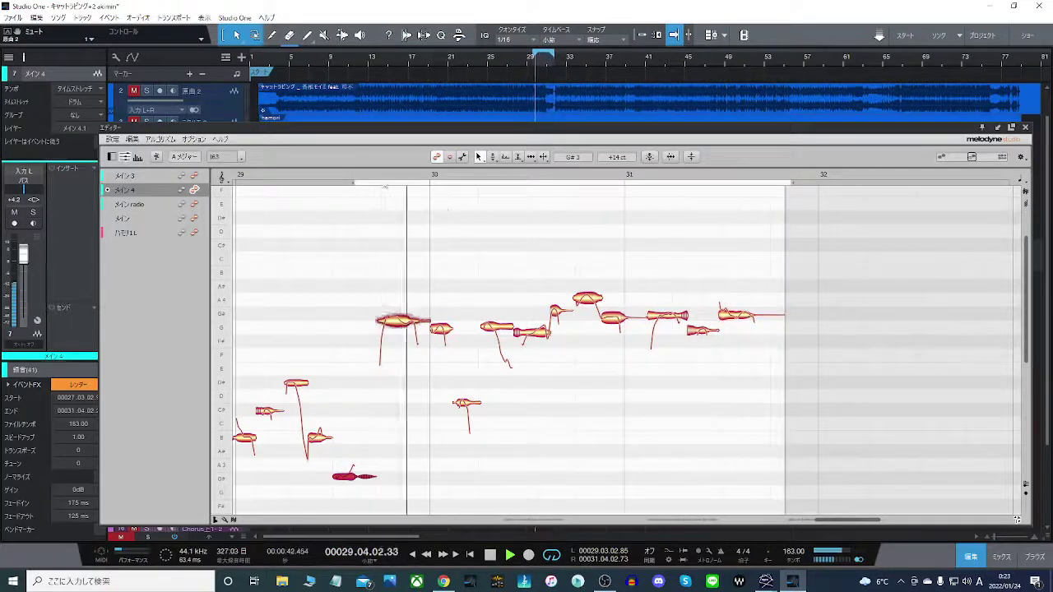
{"action": "left_click_drag", "start_coordinate": [591, 304], "coordinate": [590, 293]}
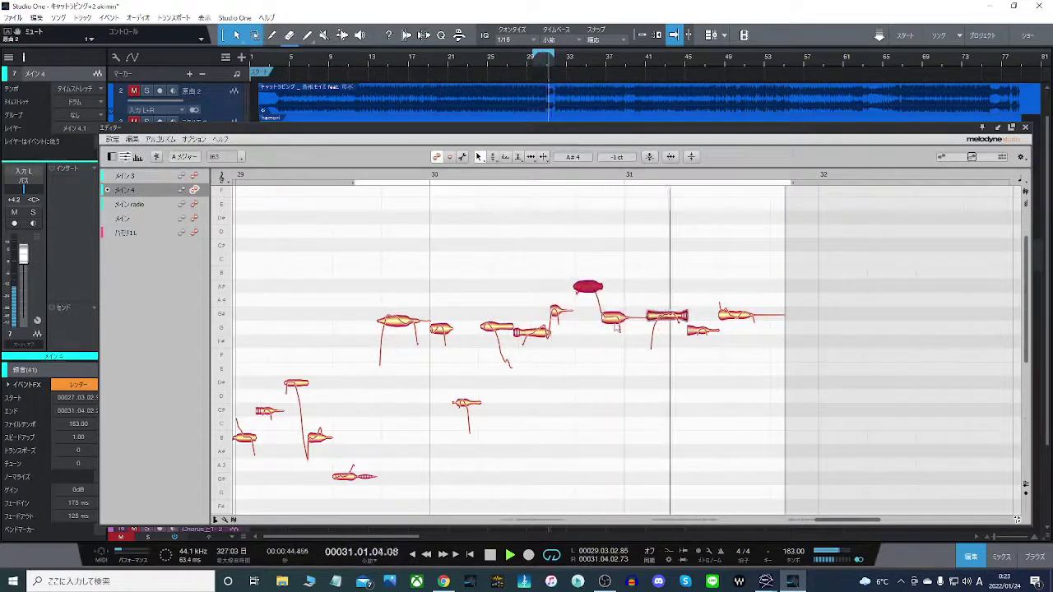
{"action": "left_click", "coordinate": [616, 318]}
{"action": "double_click", "coordinate": [617, 319]}
{"action": "left_click", "coordinate": [667, 316], "text": "shift"}
{"action": "left_click", "coordinate": [738, 315], "text": "shift"}
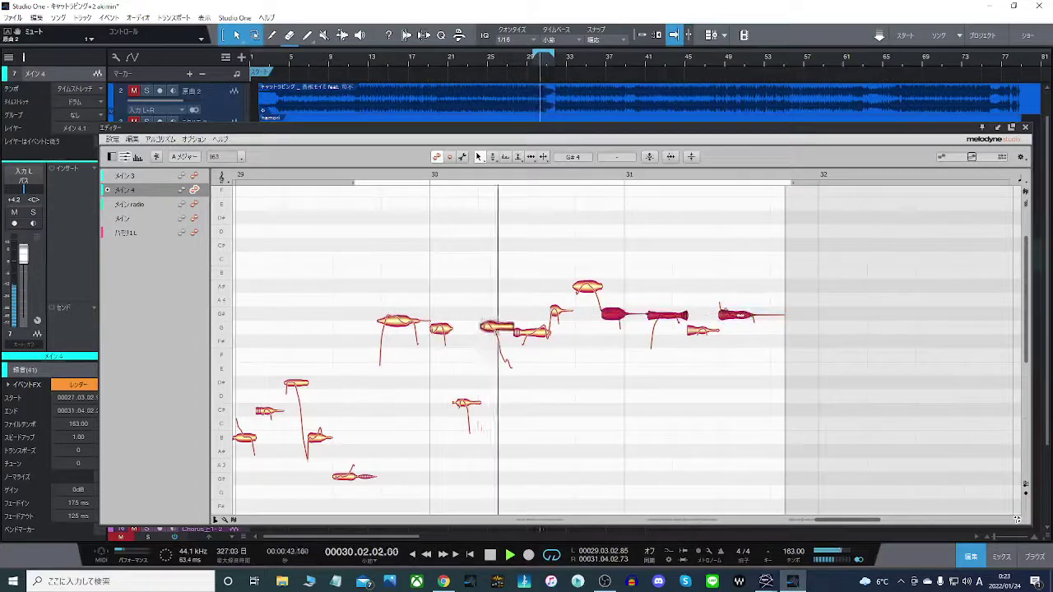
Raise the long note at the end of bar 29 to G#4 and solo 原曲 2 to compare the passage.
{"action": "left_click", "coordinate": [403, 314]}
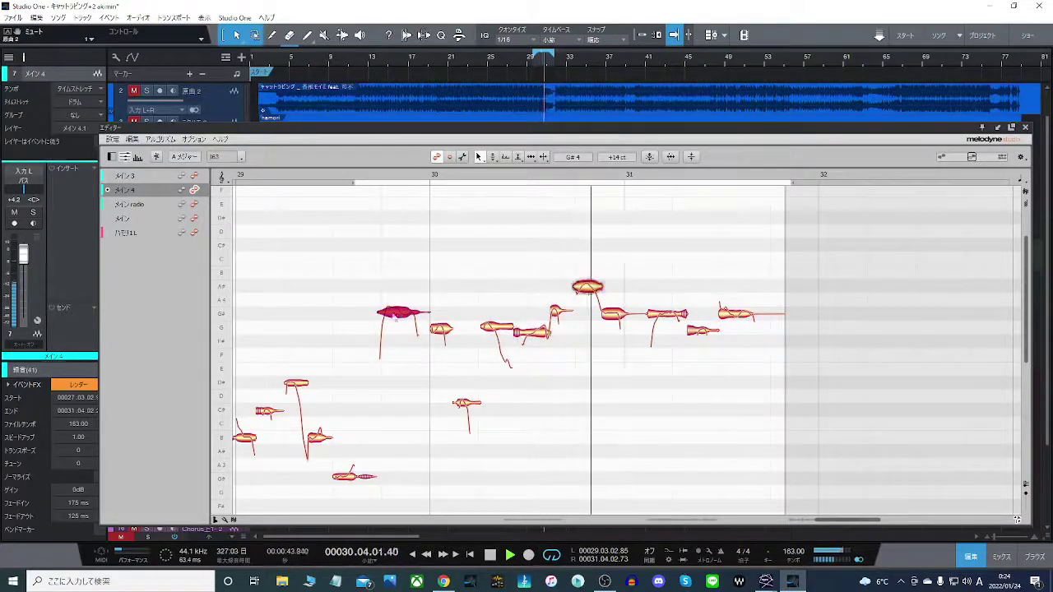
{"action": "left_click_drag", "start_coordinate": [397, 316], "coordinate": [398, 318]}
{"action": "left_click", "coordinate": [147, 91]}
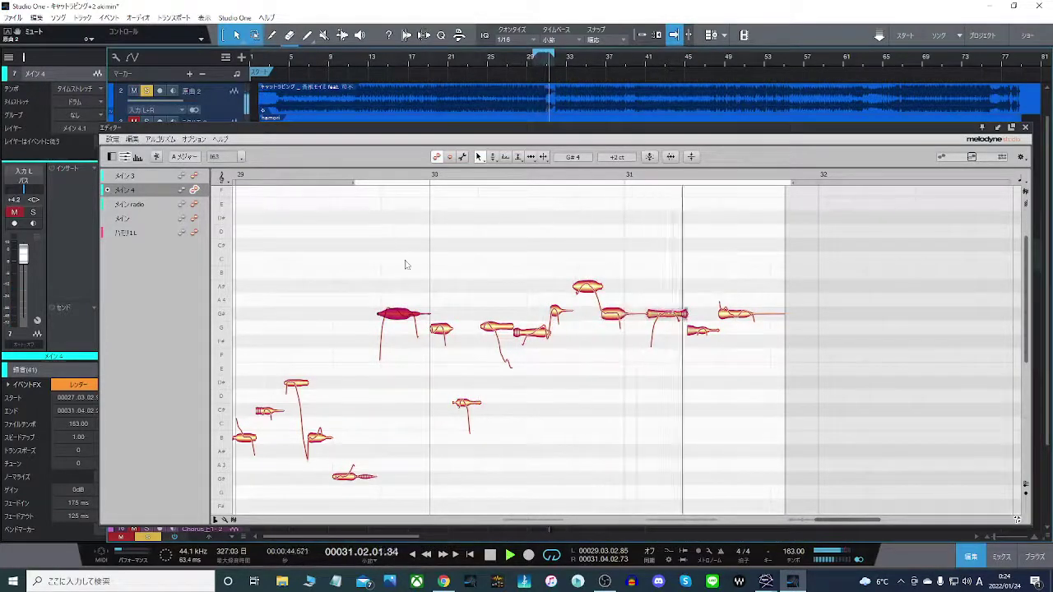
Unsolo 原曲 2, raise the low note in early bar 30 to D#4, and centre the following note on G4.
{"action": "left_click", "coordinate": [146, 93]}
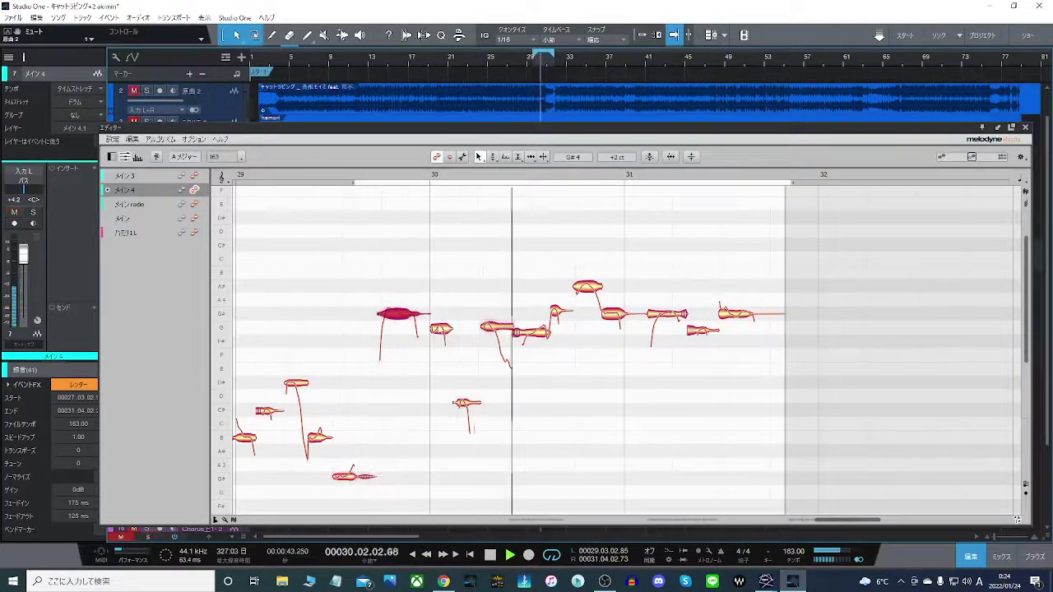
{"action": "left_click", "coordinate": [414, 337]}
{"action": "key", "text": "space"}
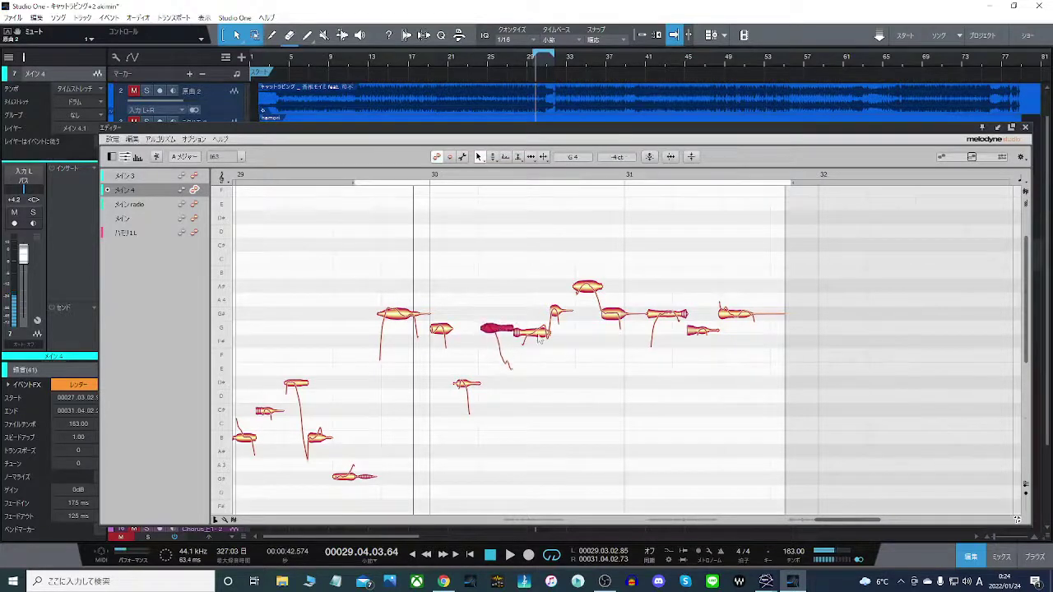
Split the two adjoining notes in mid bar 30 with the Note Separation tool and lower the first note's tail to D#4.
{"action": "right_click", "coordinate": [537, 329]}
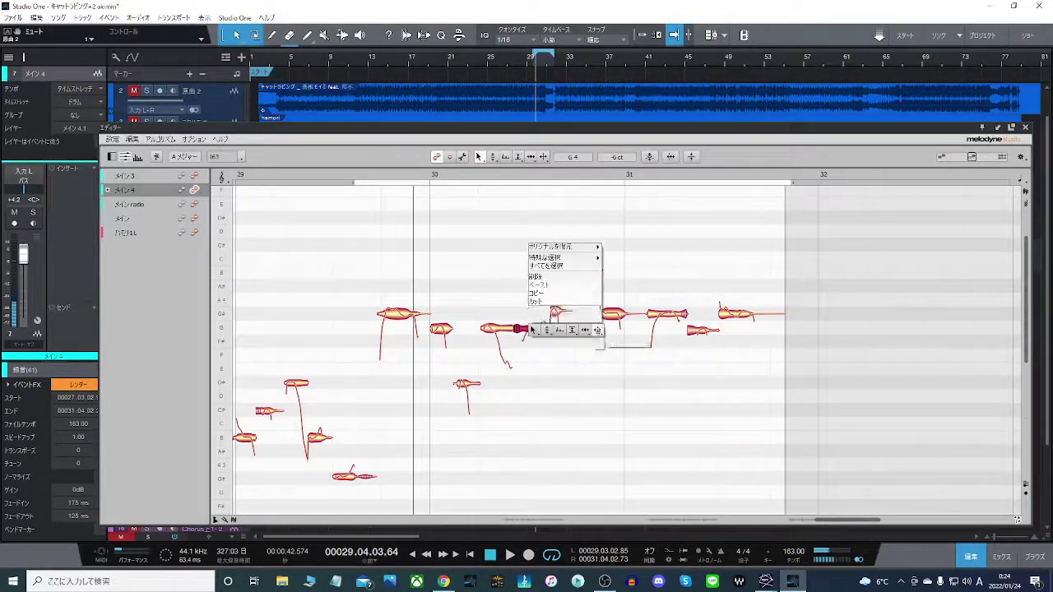
{"action": "left_click", "coordinate": [598, 332]}
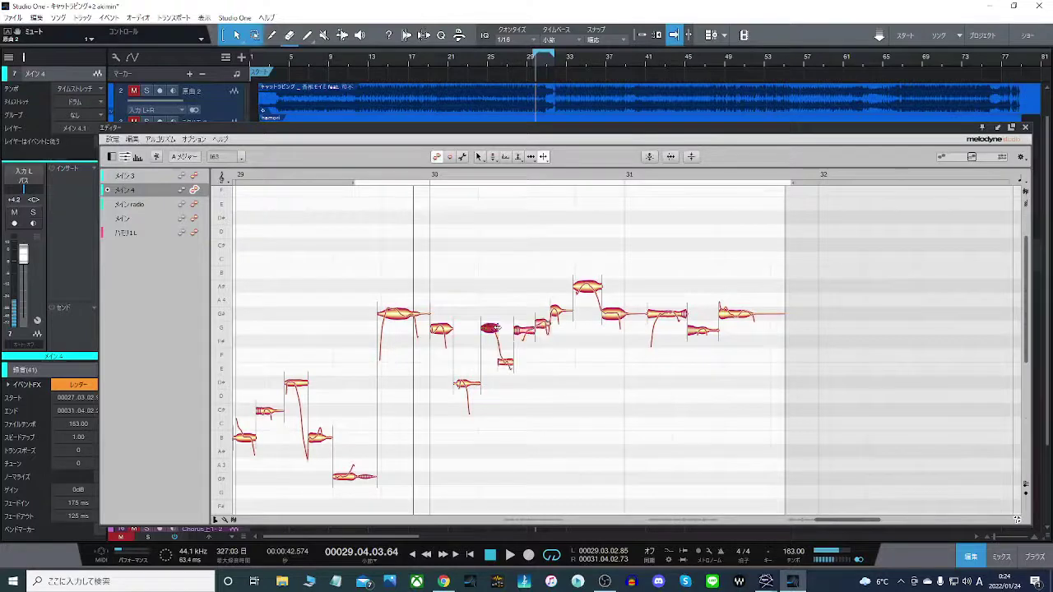
{"action": "right_click", "coordinate": [506, 360]}
{"action": "left_click", "coordinate": [444, 362]}
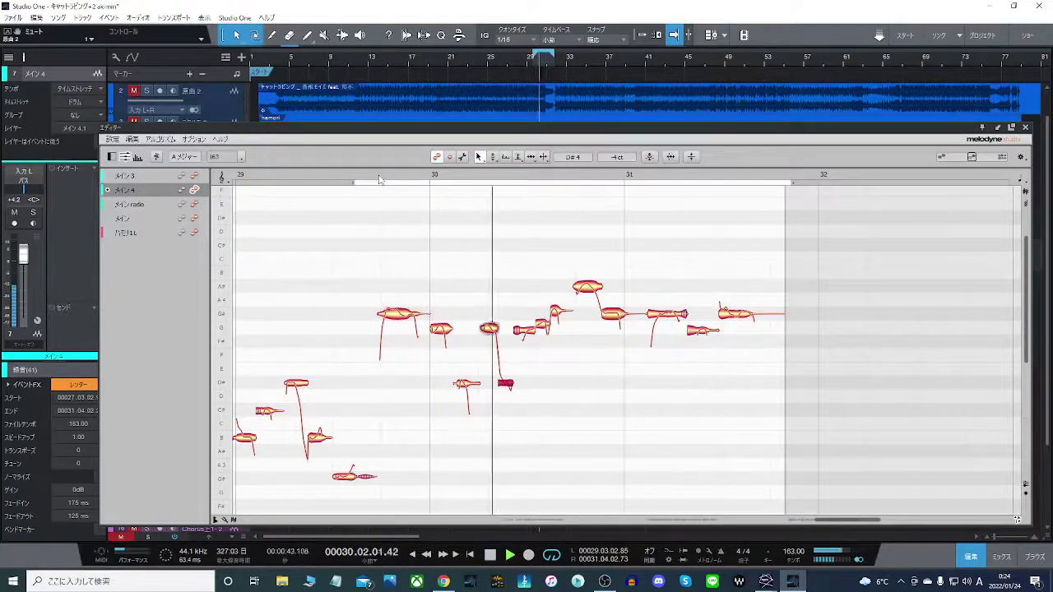
{"action": "left_click", "coordinate": [471, 253]}
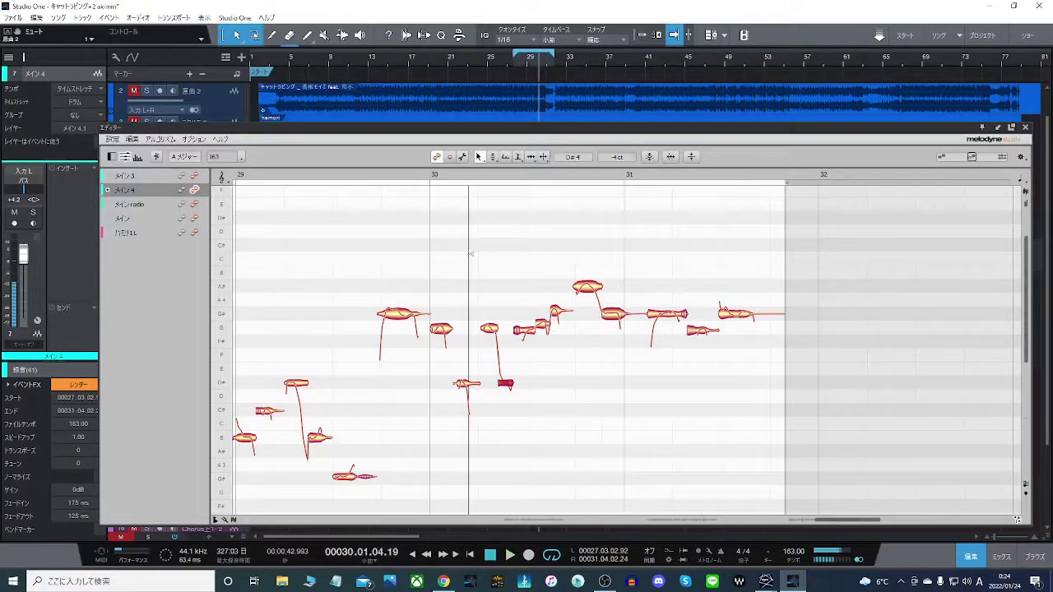
Tune the short note just before the peak in late bar 30 to G#4 at +24 ct, checking by playback from late bar 29.
{"action": "left_click", "coordinate": [380, 224]}
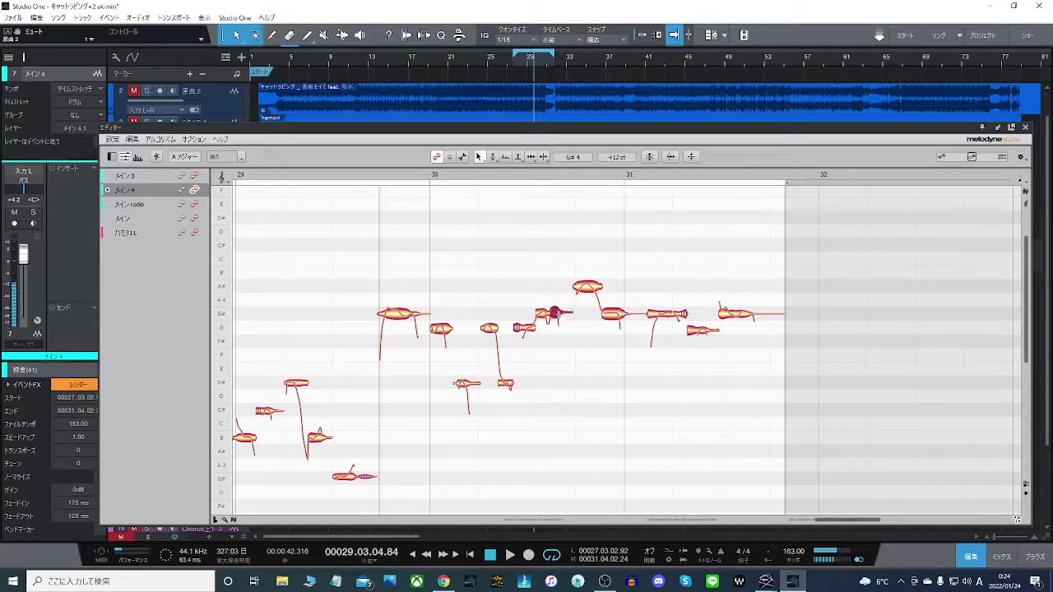
{"action": "double_click", "coordinate": [387, 183]}
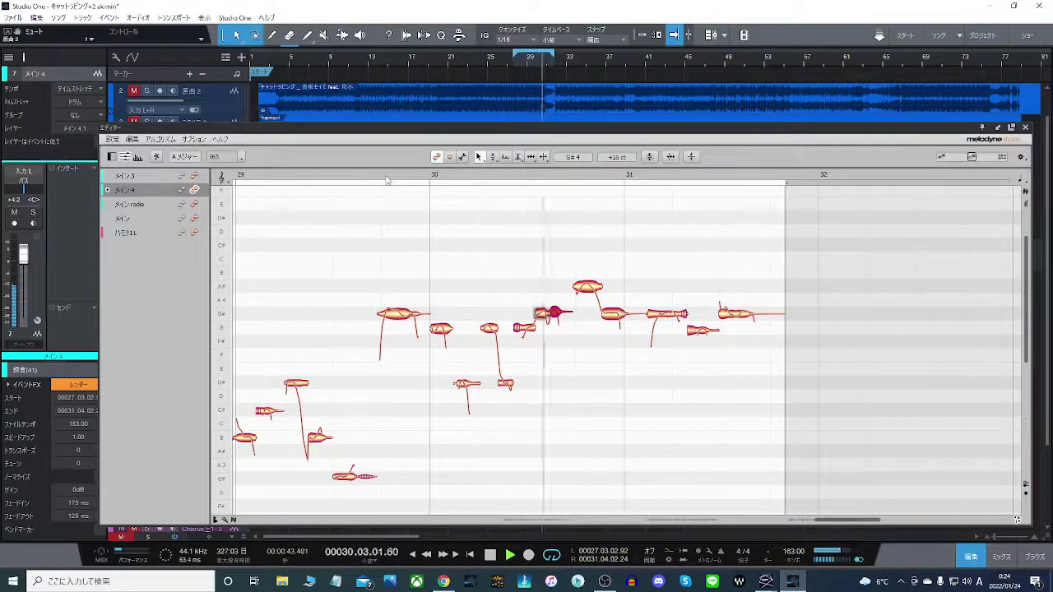
{"action": "left_click", "coordinate": [422, 197]}
{"action": "key", "text": "space"}
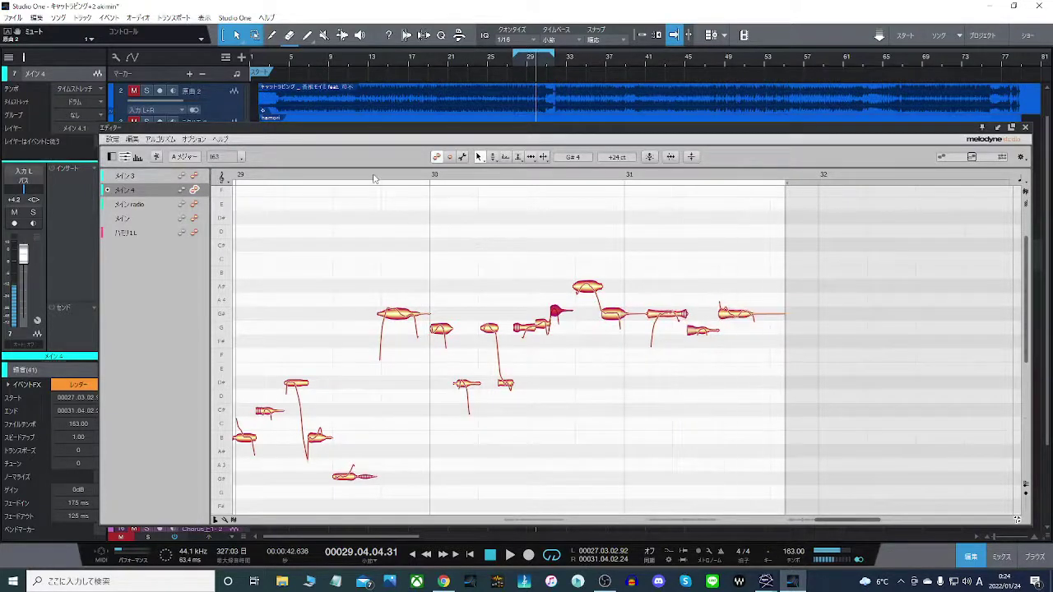
{"action": "key", "text": "space"}
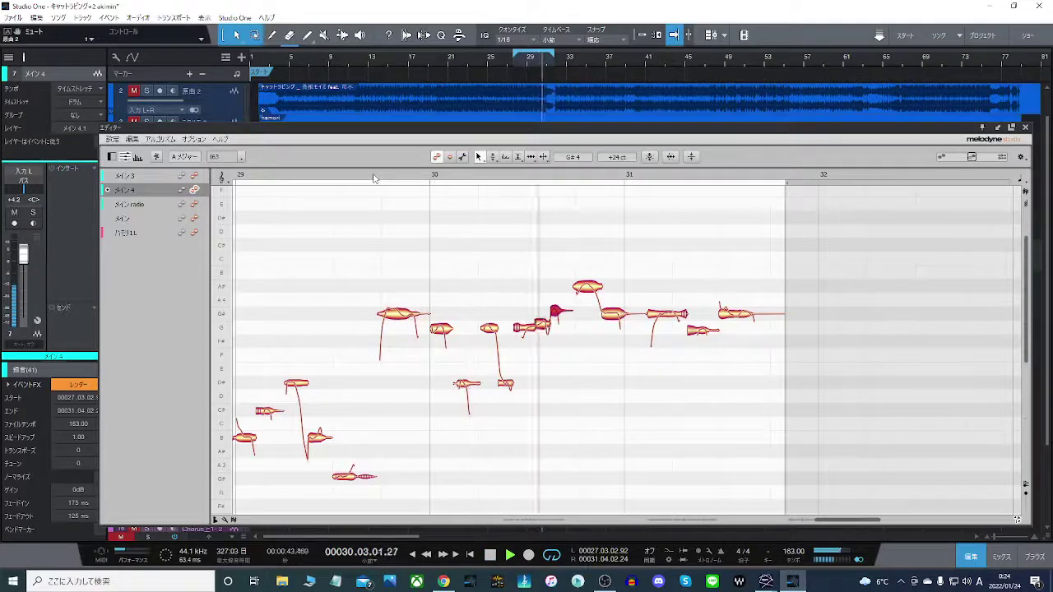
{"action": "left_click", "coordinate": [374, 178]}
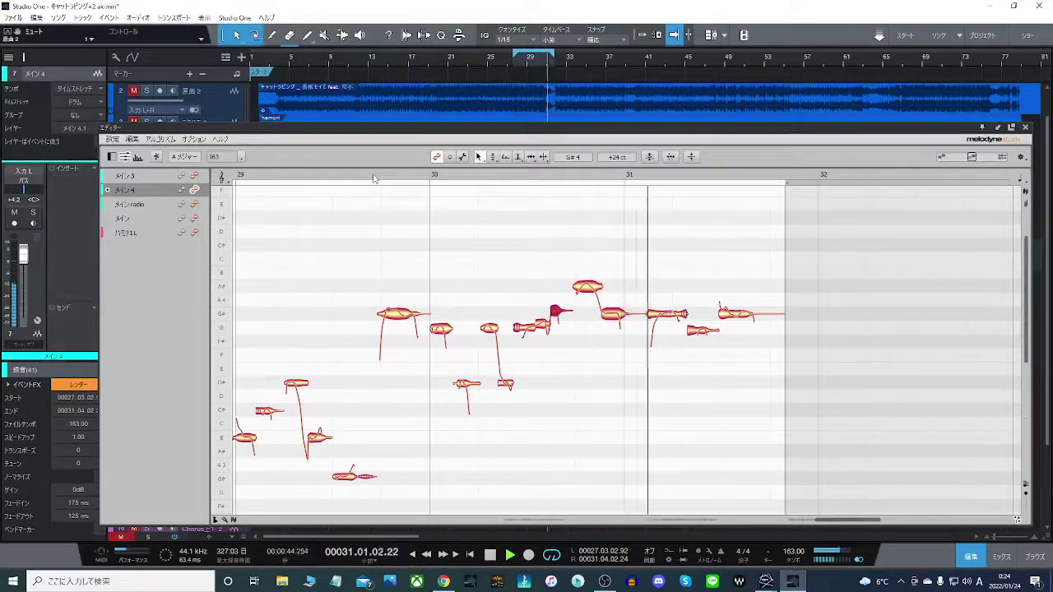
Solo 原曲 2 to compare the corrected phrase, close the Melodyne editor, and stop playback.
{"action": "left_click", "coordinate": [147, 92]}
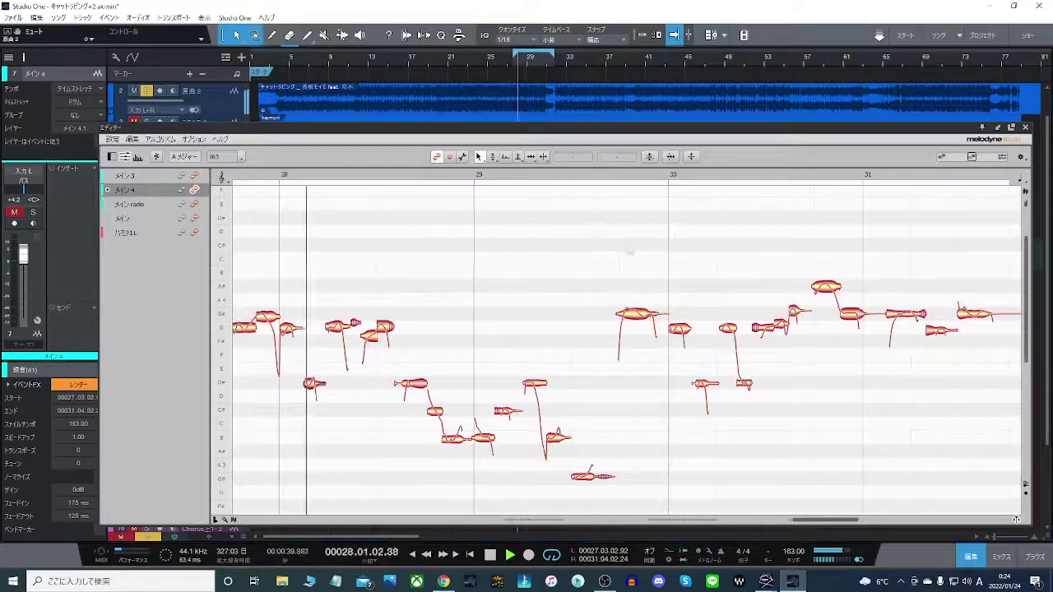
{"action": "key", "text": "F2"}
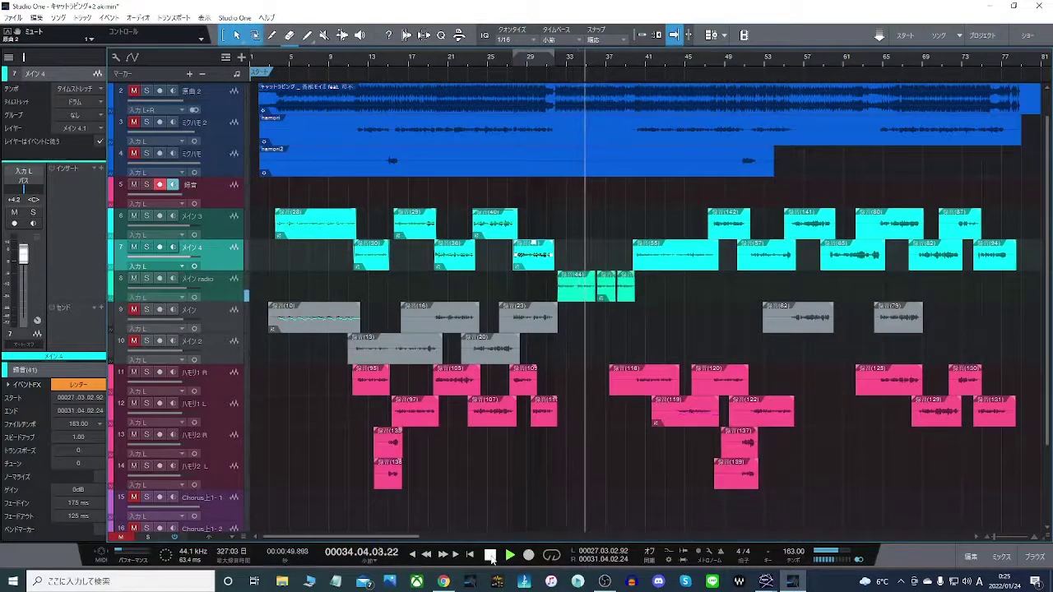
{"action": "left_click", "coordinate": [491, 556]}
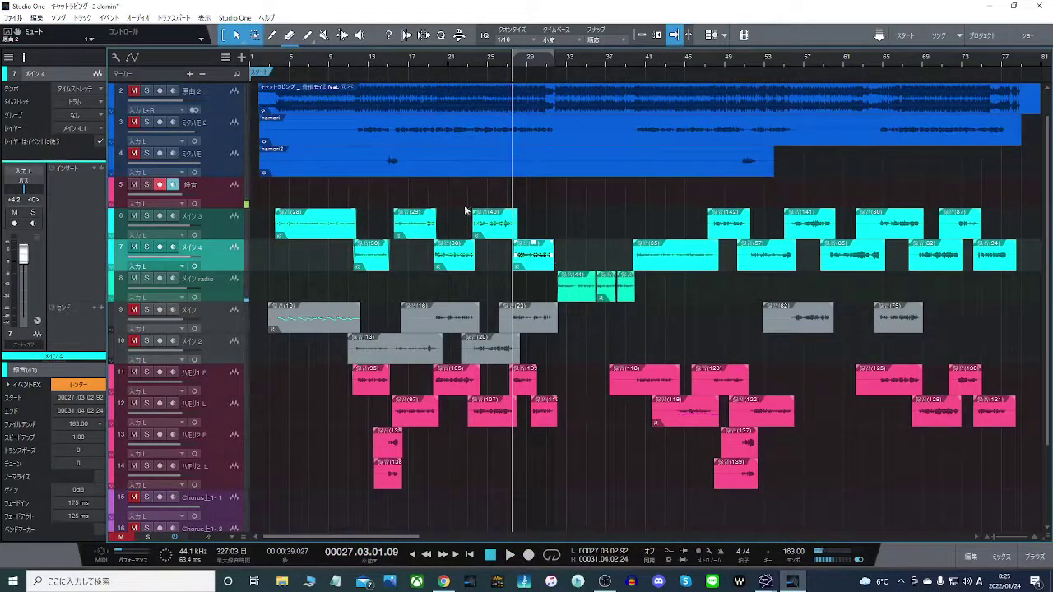
Play the passage after bar 31 with 原曲 2 soloed to hear the reference melody.
{"action": "left_click", "coordinate": [554, 63]}
{"action": "key", "text": "space"}
{"action": "left_click", "coordinate": [147, 91]}
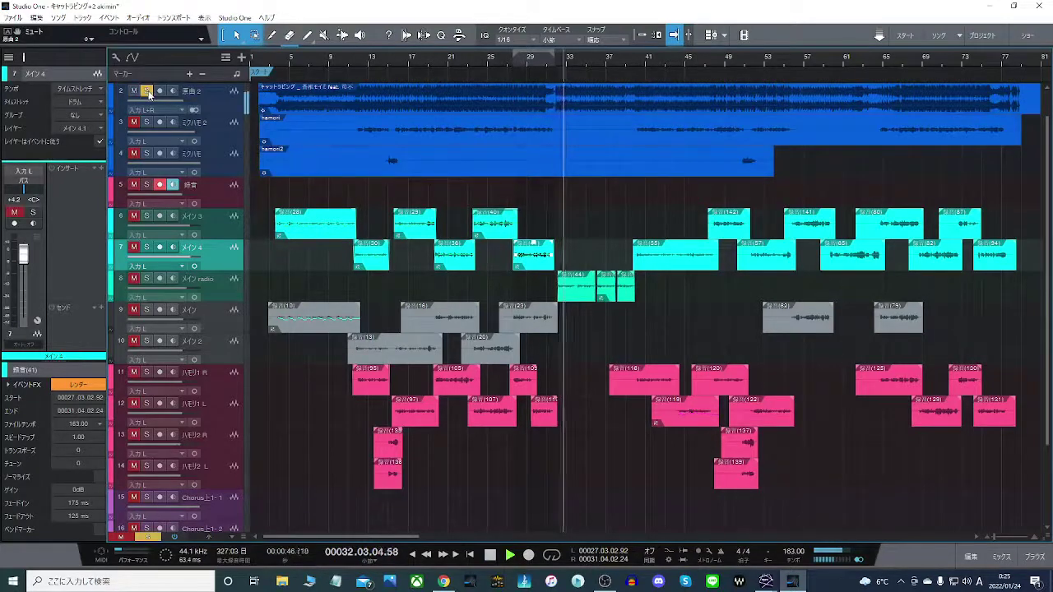
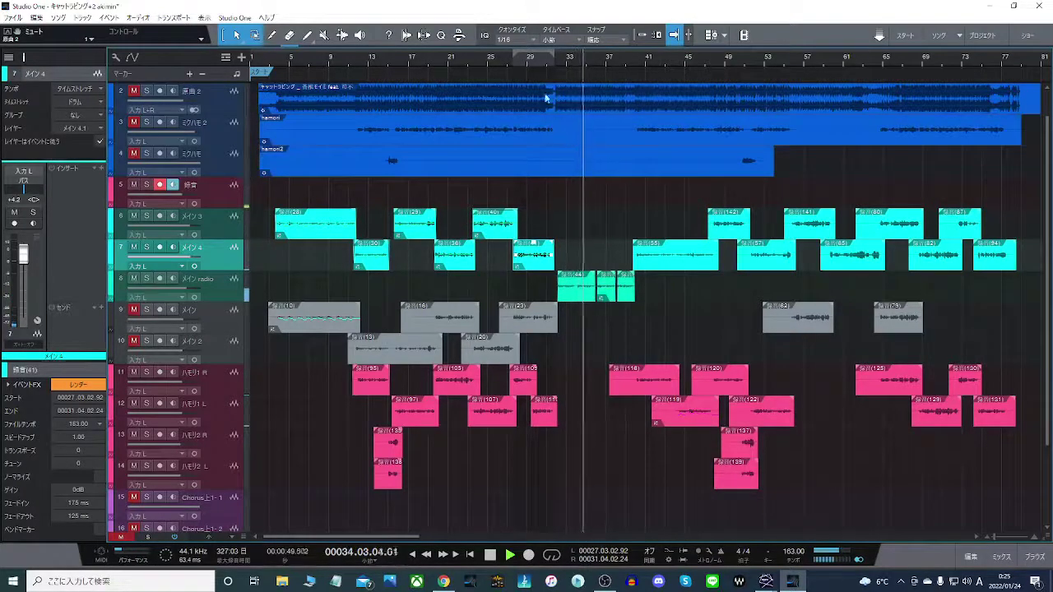
Set the loop range to about bars 31–35 and open the first メイン radio event in Melodyne.
{"action": "left_click", "coordinate": [553, 51]}
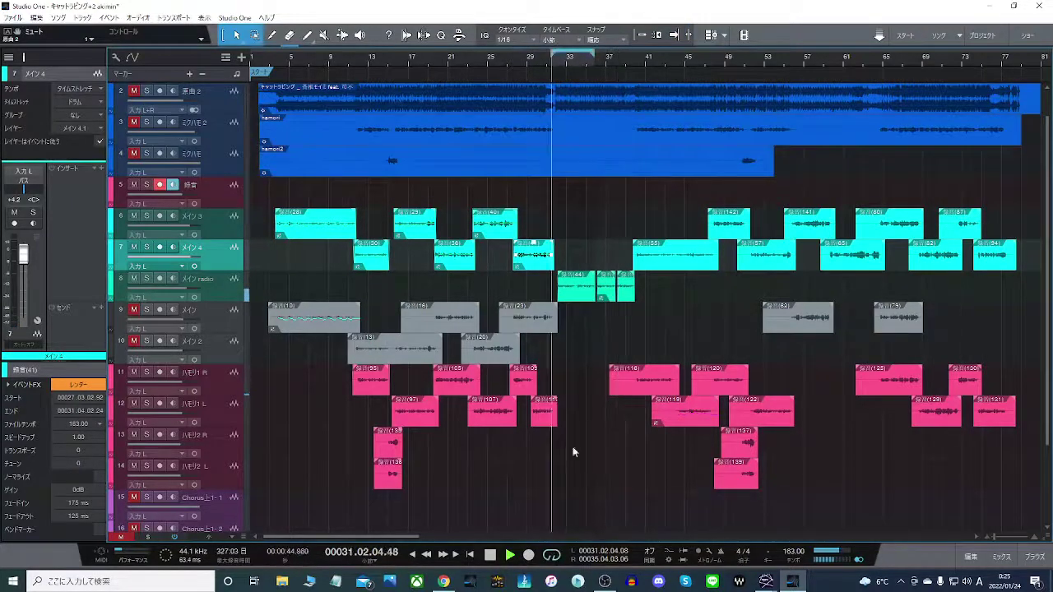
{"action": "right_click", "coordinate": [577, 287]}
{"action": "left_click", "coordinate": [617, 435]}
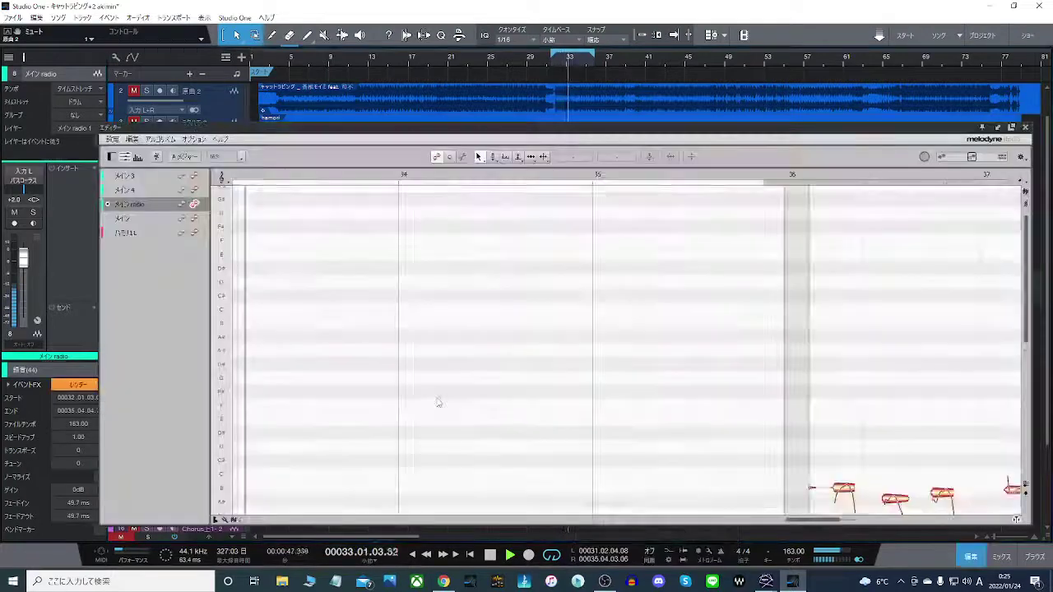
Move the upper notes in bar 32 and the short upper note in mid bar 33 to B3.
{"action": "left_click_drag", "start_coordinate": [799, 521], "coordinate": [770, 525]}
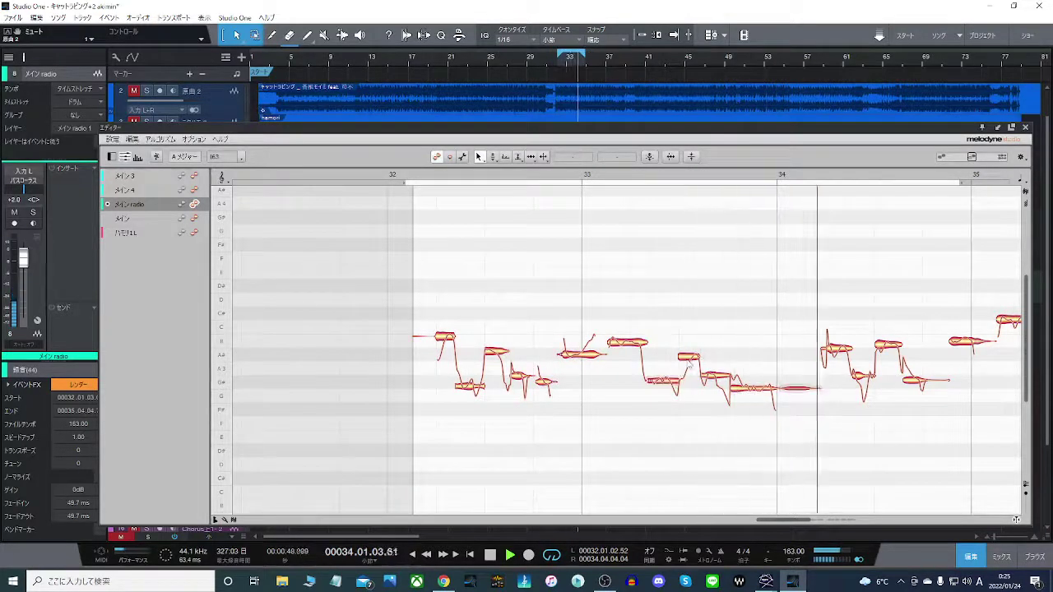
{"action": "left_click", "coordinate": [689, 342]}
{"action": "left_click_drag", "start_coordinate": [449, 338], "coordinate": [497, 342]}
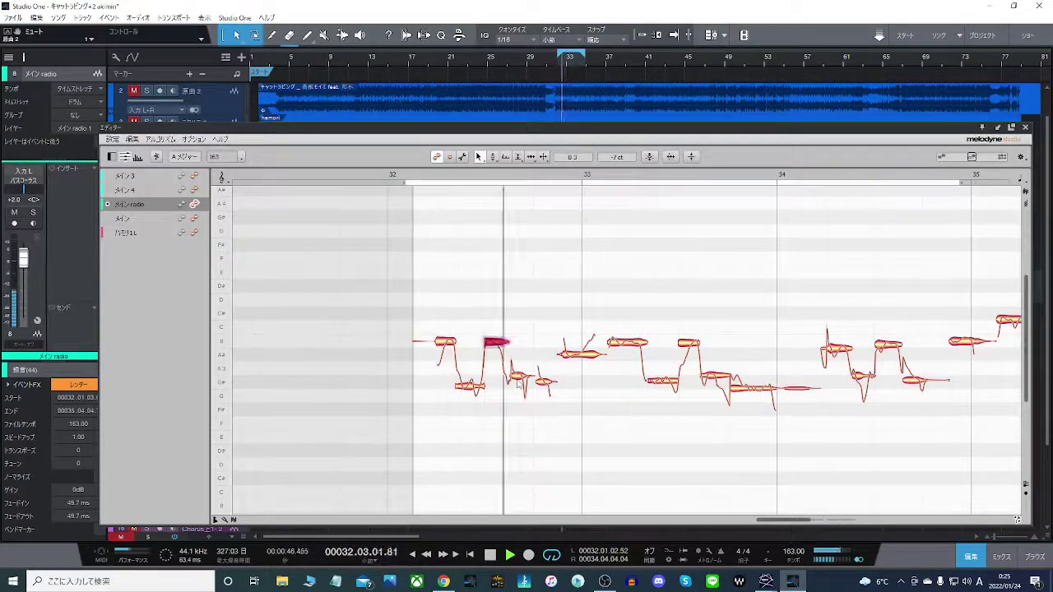
Centre the low notes across bars 32 and 33 on G#3, including the long note at the end of bar 33.
{"action": "left_click_drag", "start_coordinate": [517, 377], "coordinate": [517, 385]}
{"action": "left_click", "coordinate": [441, 386]}
{"action": "left_click_drag", "start_coordinate": [442, 387], "coordinate": [562, 392]}
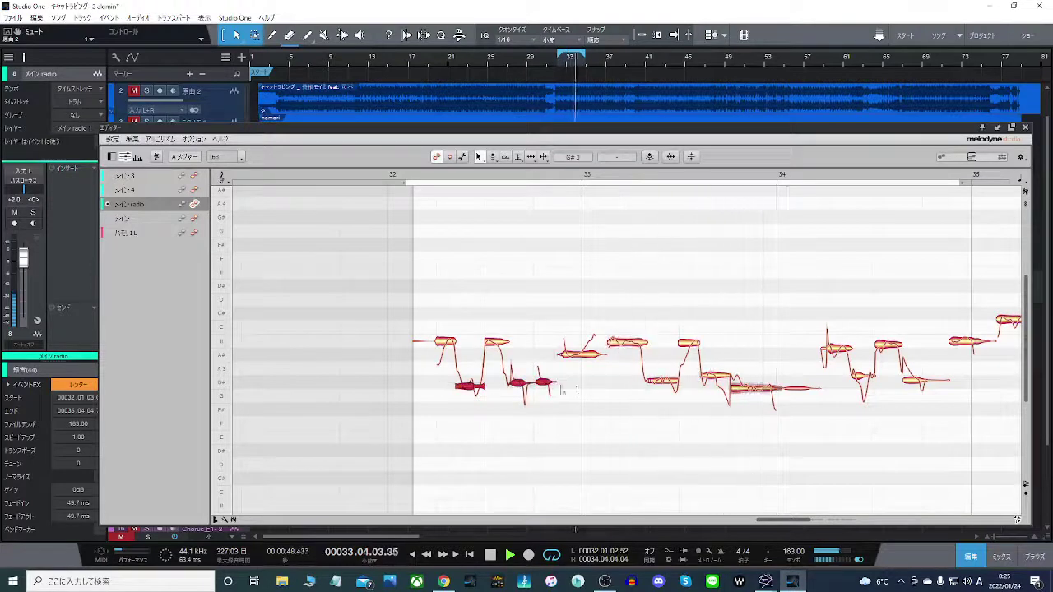
{"action": "left_click", "coordinate": [666, 384]}
{"action": "left_click", "coordinate": [716, 383]}
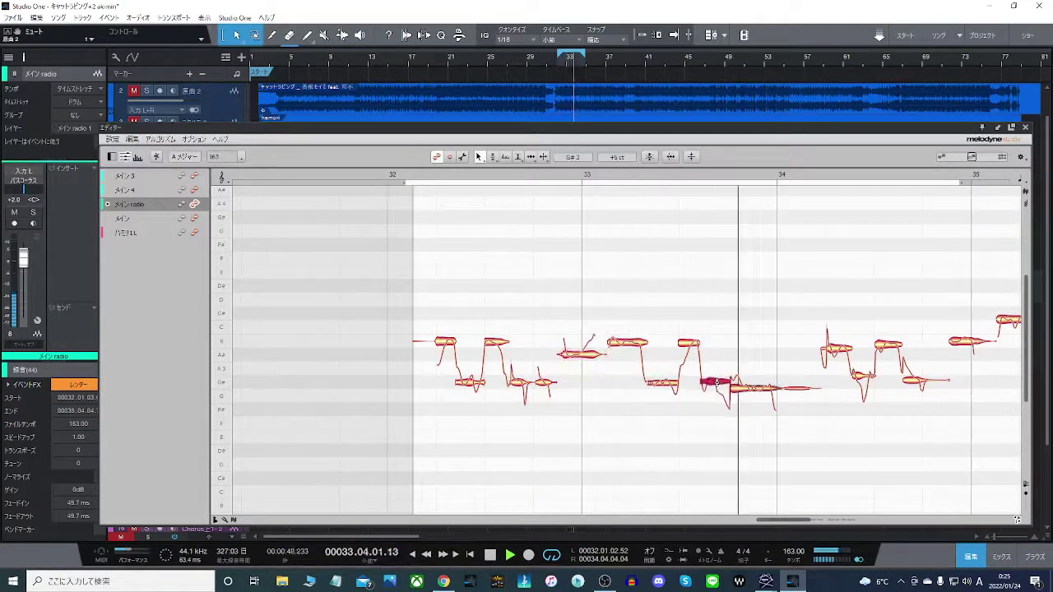
{"action": "left_click", "coordinate": [753, 385]}
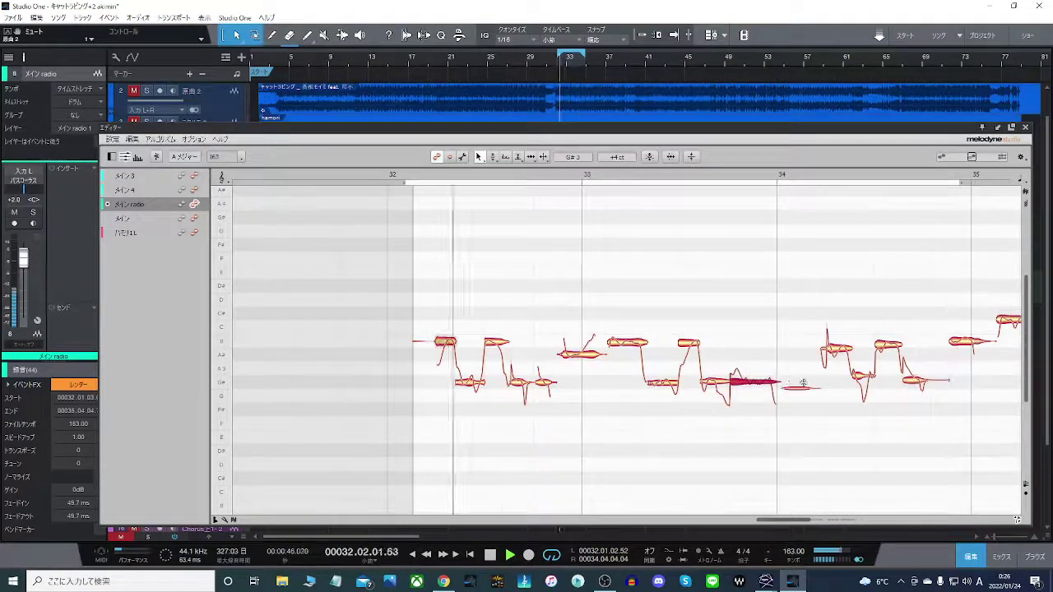
Split the long note in late bar 33, raise its first part to A3, and bring the tail in bar 34 up to G#3.
{"action": "right_click", "coordinate": [757, 383]}
{"action": "left_click", "coordinate": [823, 383]}
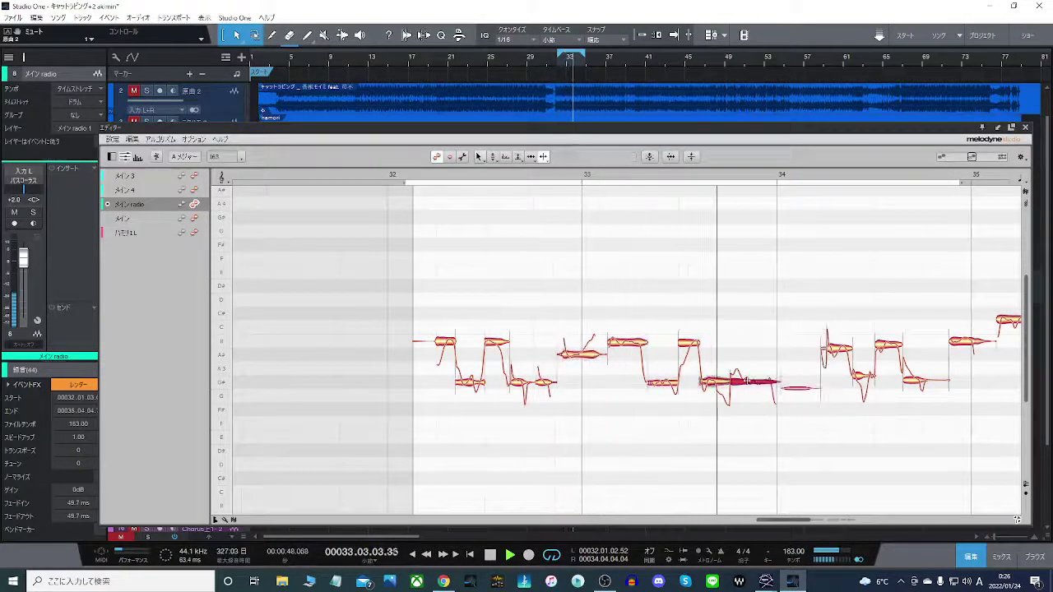
{"action": "double_click", "coordinate": [747, 381]}
{"action": "right_click", "coordinate": [741, 375]}
{"action": "left_click", "coordinate": [673, 375]}
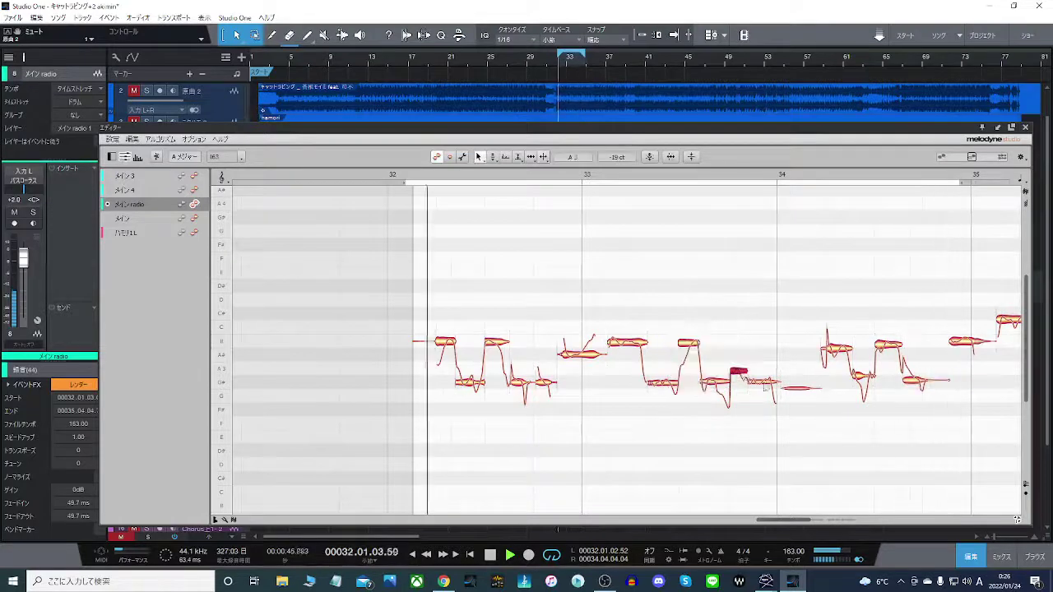
{"action": "left_click", "coordinate": [796, 387]}
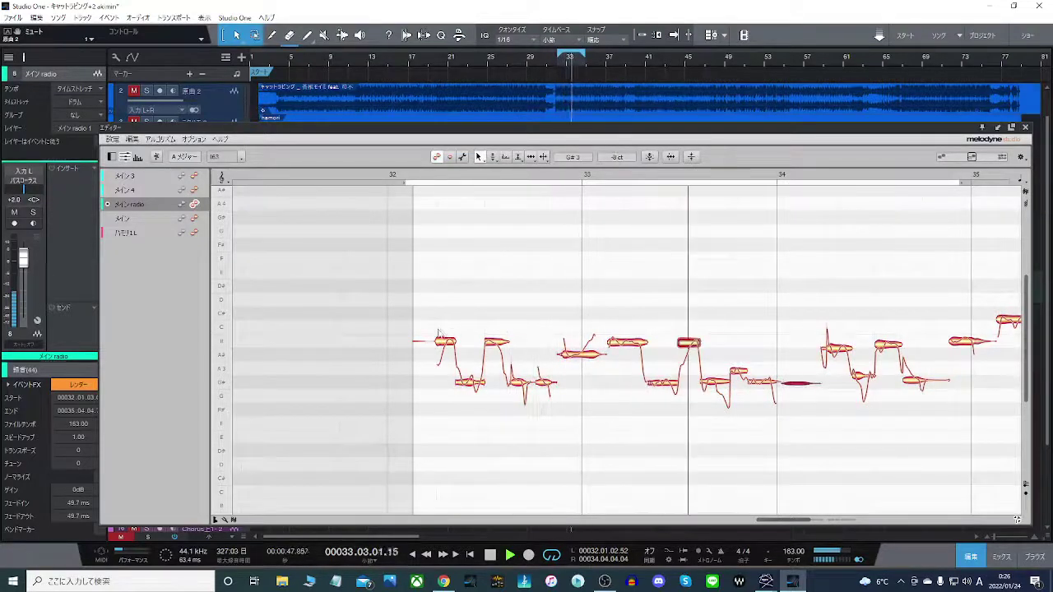
Centre the upper notes of bars 32–33 on B3, then split the note crossing into bar 33 into A#3 at +27 ct and B3.
{"action": "left_click_drag", "start_coordinate": [438, 330], "coordinate": [704, 353]}
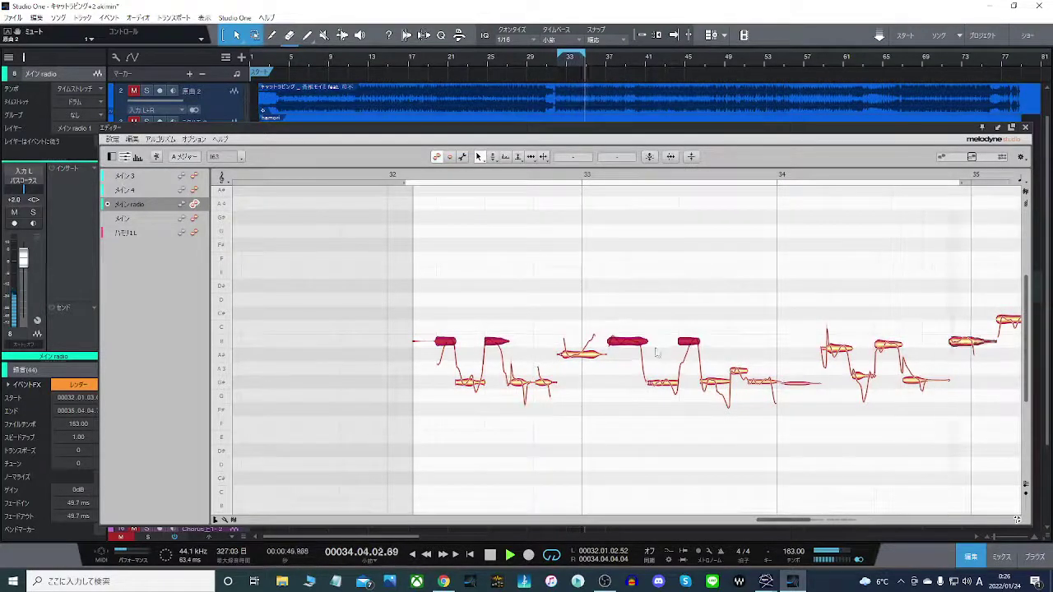
{"action": "right_click", "coordinate": [583, 355]}
{"action": "left_click", "coordinate": [646, 354]}
{"action": "double_click", "coordinate": [581, 354]}
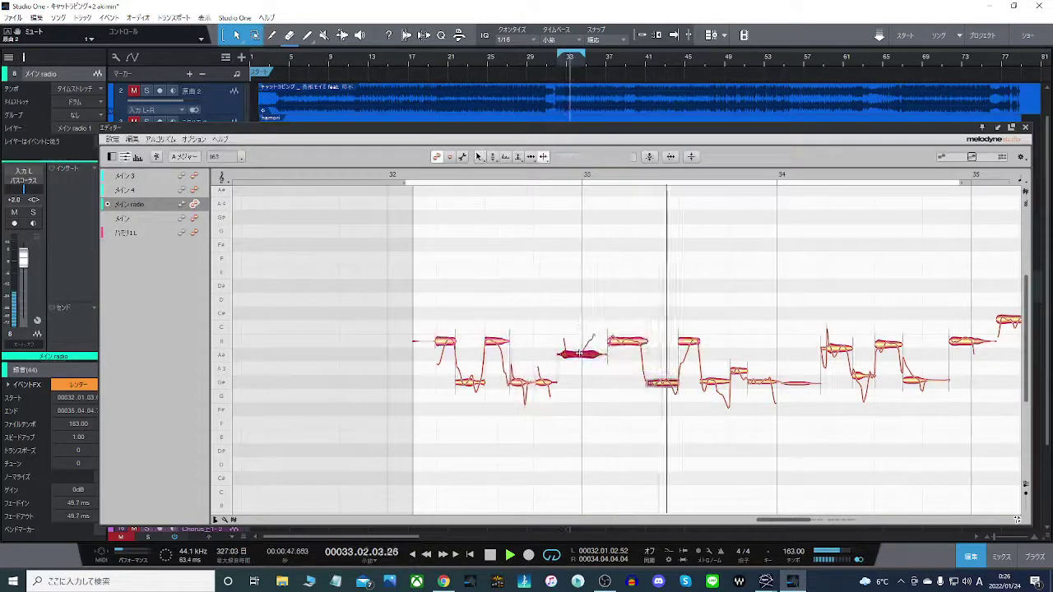
{"action": "right_click", "coordinate": [587, 346]}
{"action": "left_click", "coordinate": [524, 346]}
{"action": "left_click_drag", "start_coordinate": [574, 356], "coordinate": [576, 351]}
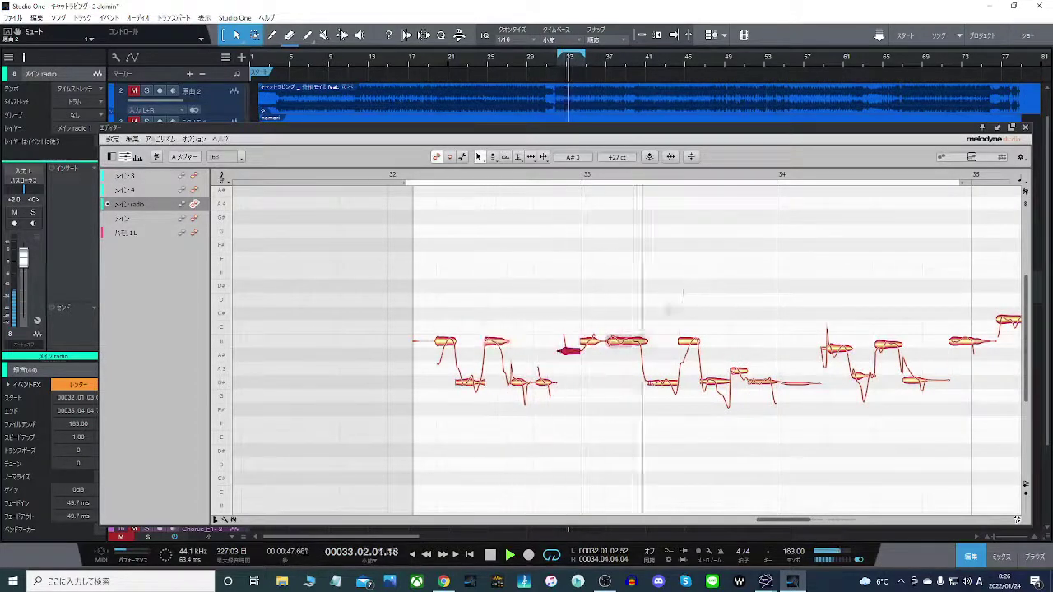
Loop bars 34–35 and correct the first notes of bar 34 to B3 and G#3 and the high note in bar 35 to C#4.
{"action": "left_click_drag", "start_coordinate": [784, 519], "coordinate": [809, 520]}
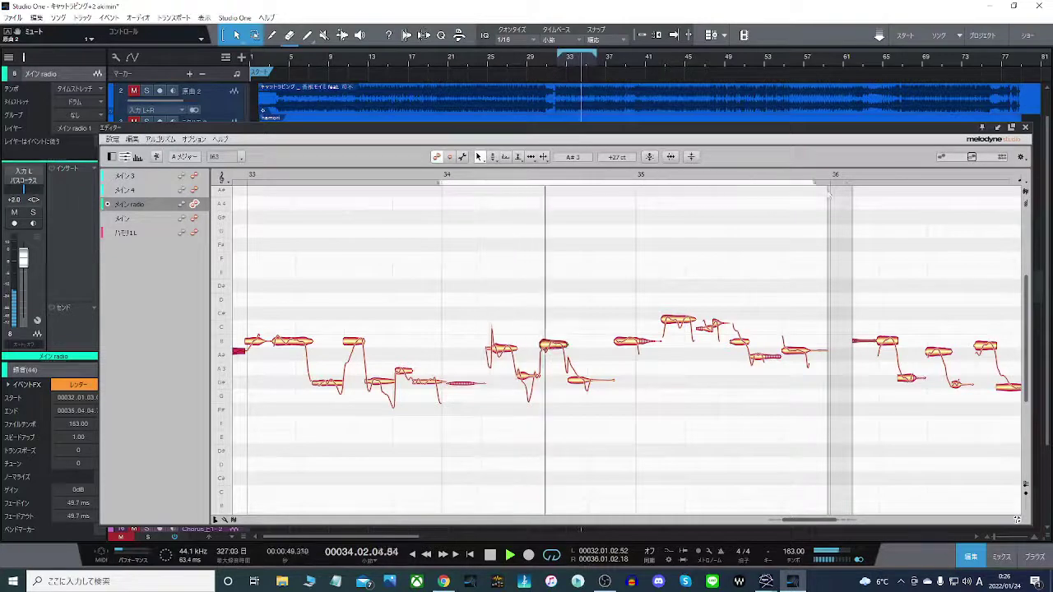
{"action": "left_click", "coordinate": [499, 351]}
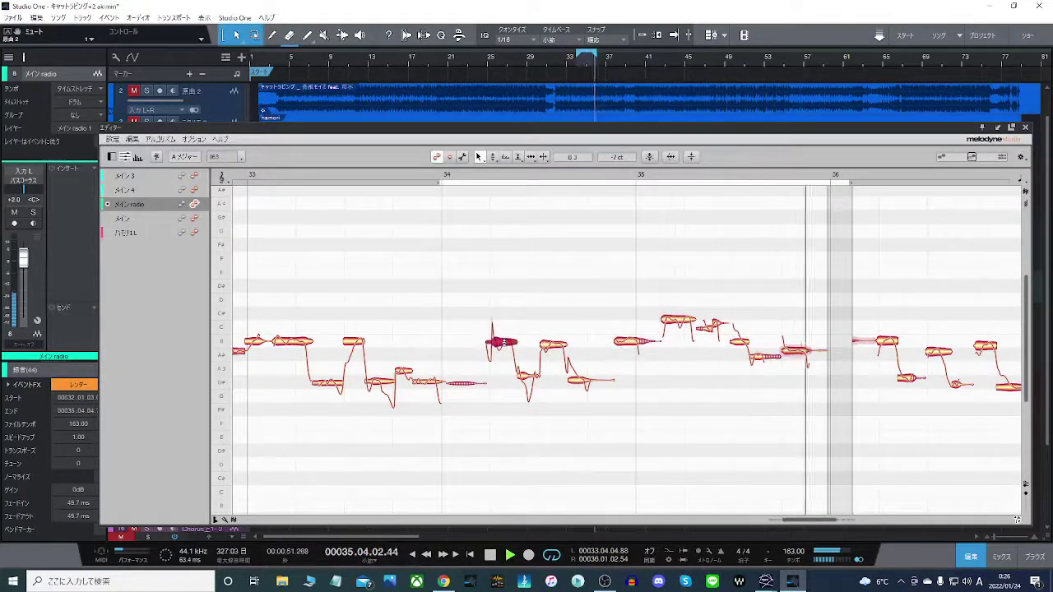
{"action": "left_click", "coordinate": [533, 382]}
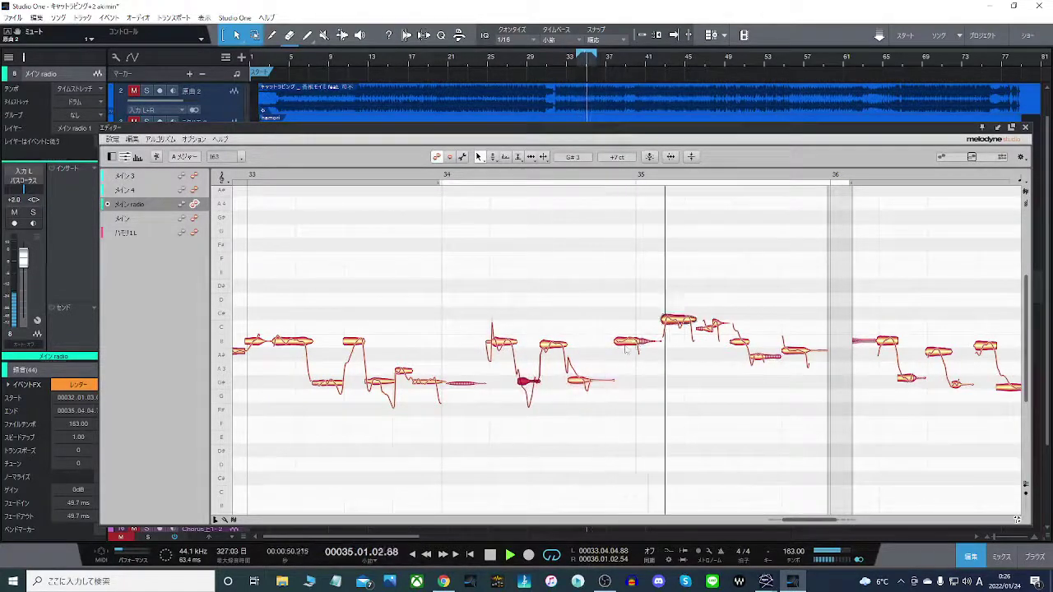
{"action": "left_click", "coordinate": [680, 316]}
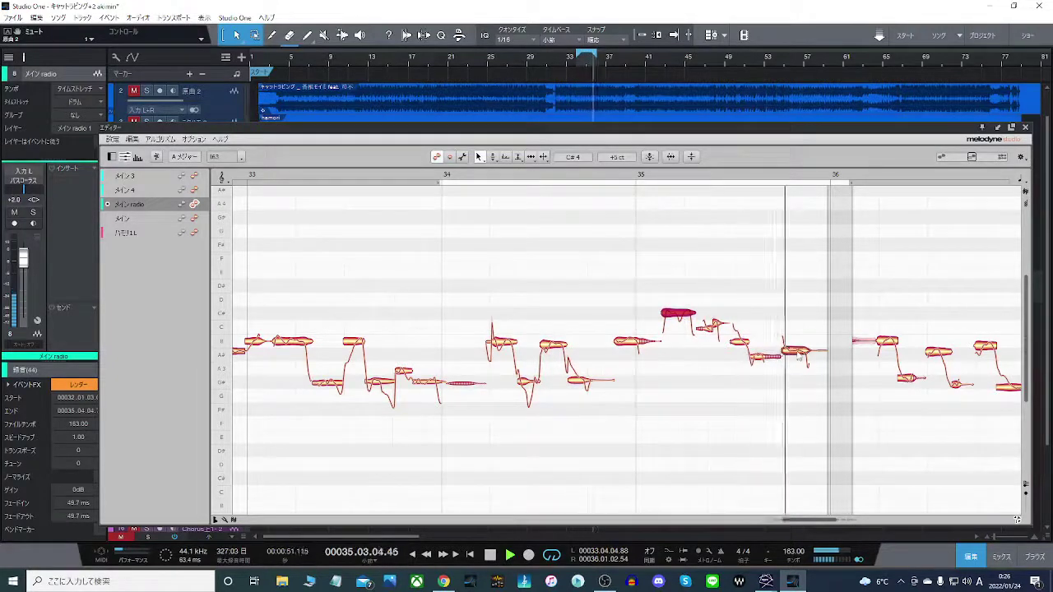
Centre the last two main notes of bar 35 on A#3 and raise the thin tail following them to B3.
{"action": "left_click", "coordinate": [796, 356]}
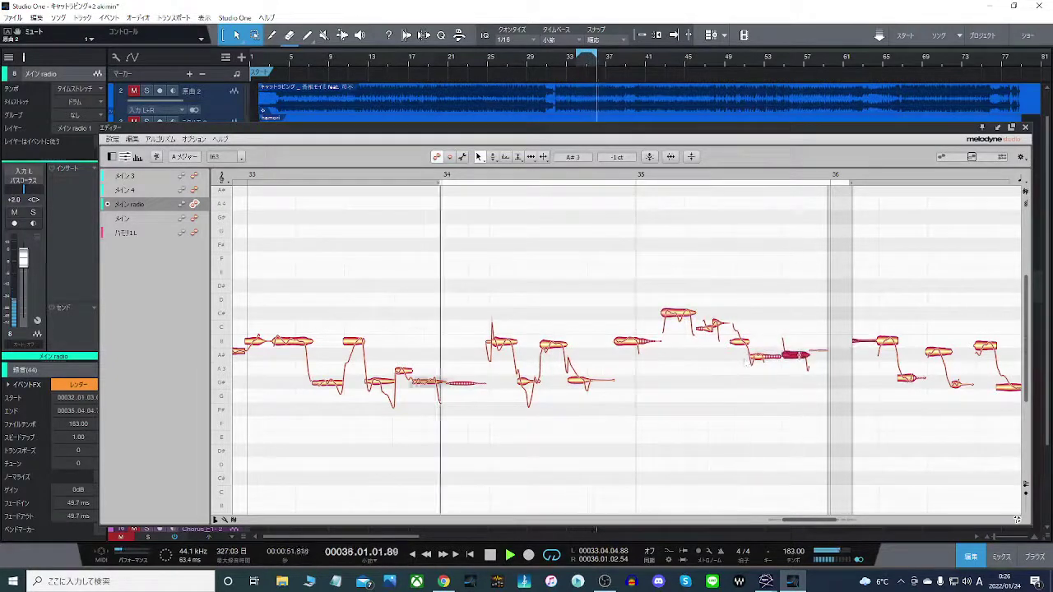
{"action": "double_click", "coordinate": [798, 359]}
{"action": "left_click_drag", "start_coordinate": [815, 350], "coordinate": [815, 340]}
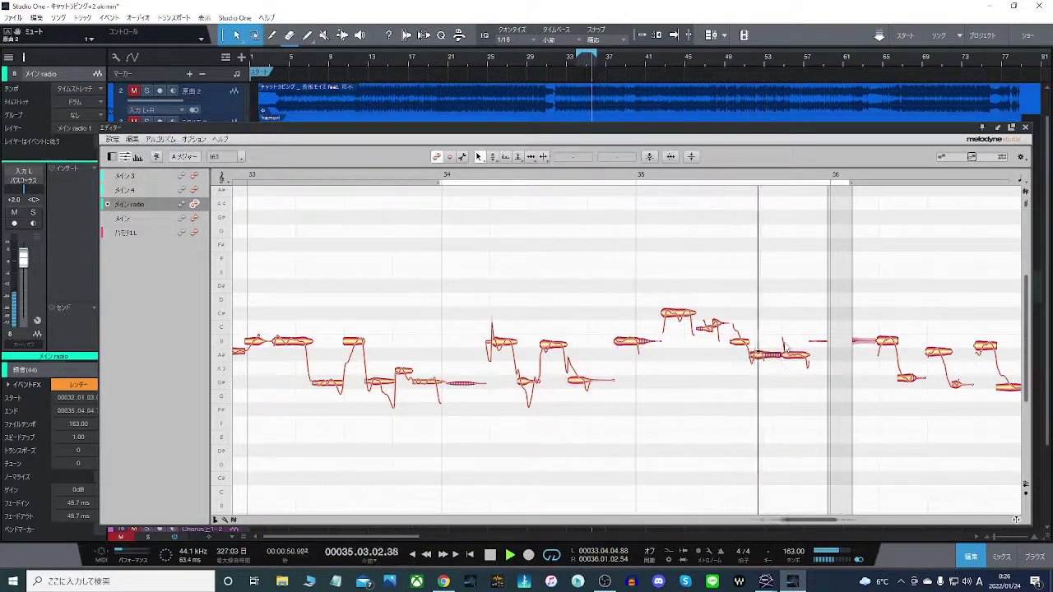
Play back from bar 34 and centre the upper notes of bar 34 on B3.
{"action": "left_click", "coordinate": [472, 176]}
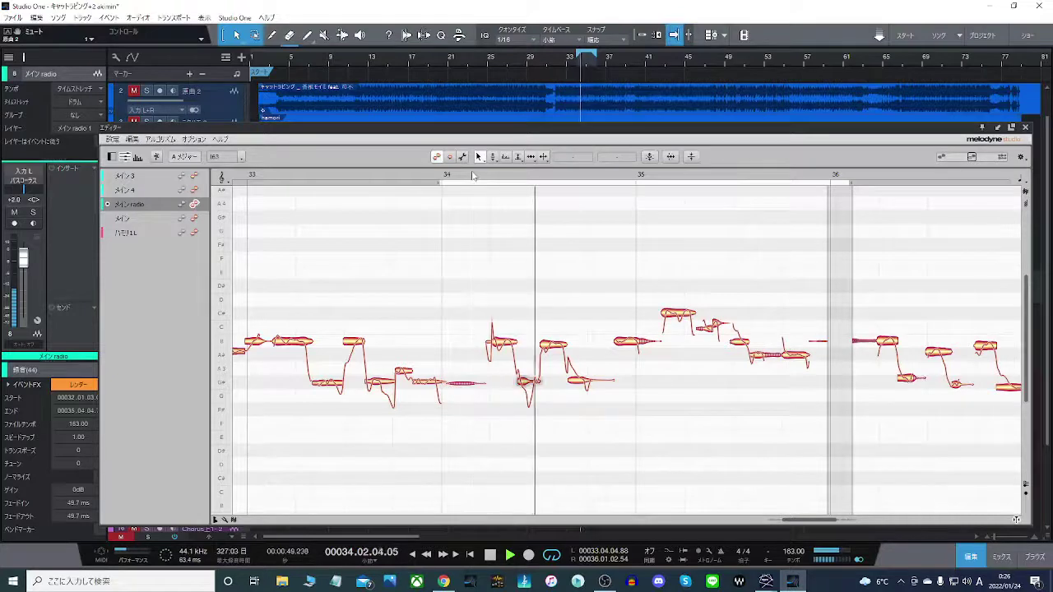
{"action": "left_click_drag", "start_coordinate": [463, 352], "coordinate": [662, 335]}
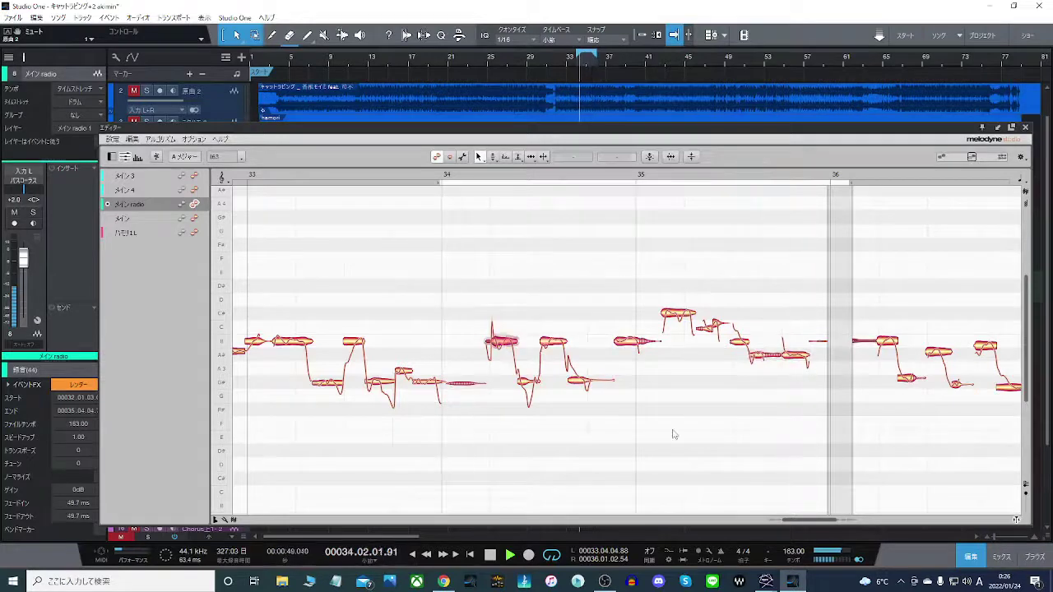
{"action": "left_click_drag", "start_coordinate": [805, 522], "coordinate": [826, 524]}
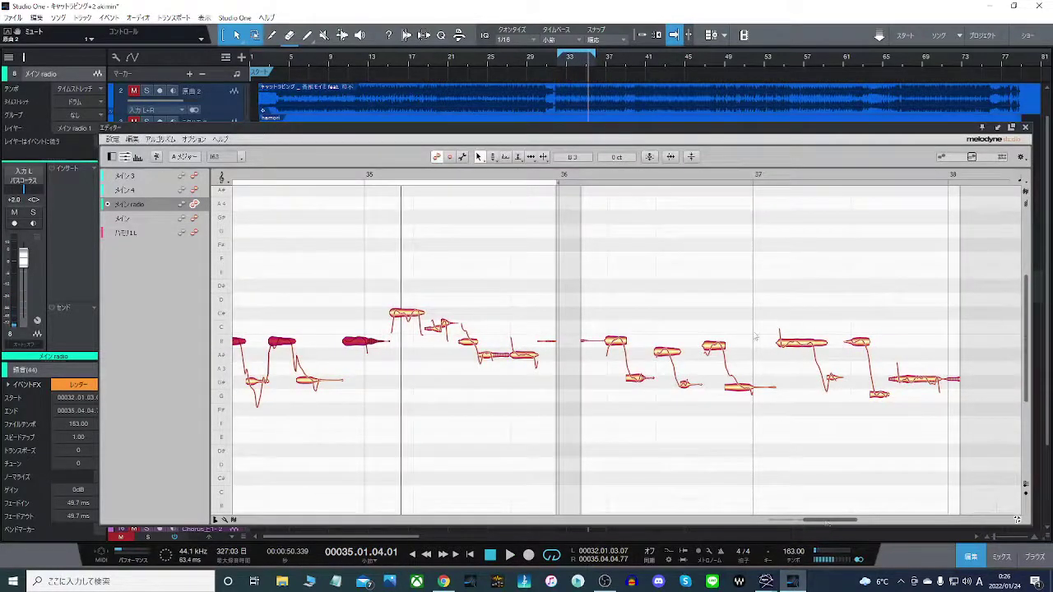
Loop bars 35–38 in the arrangement, play the original song soloed as reference, and turn its solo off.
{"action": "left_click", "coordinate": [1025, 128]}
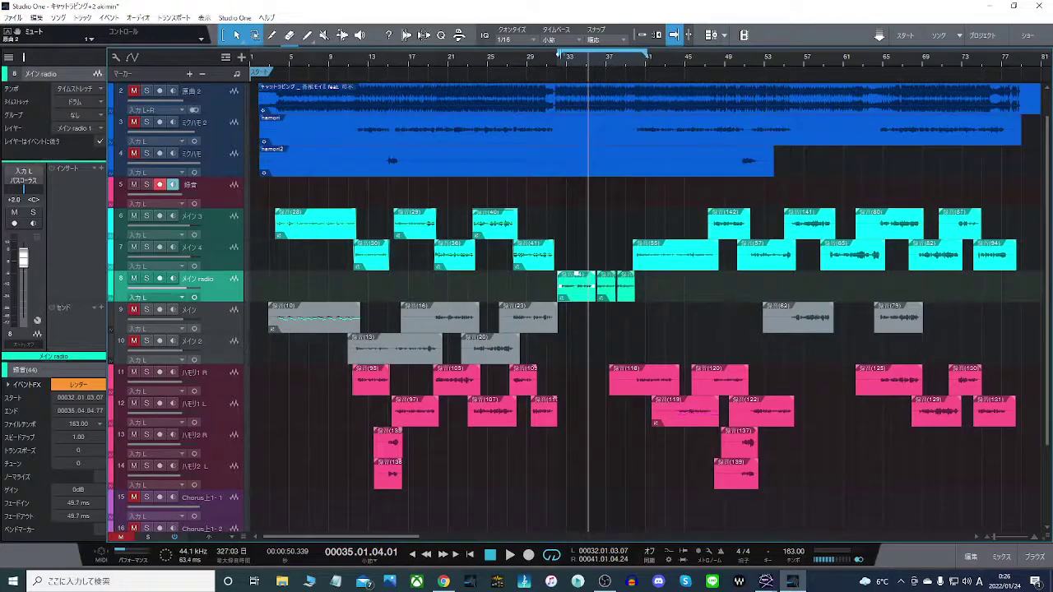
{"action": "left_click", "coordinate": [557, 61]}
{"action": "key", "text": "space"}
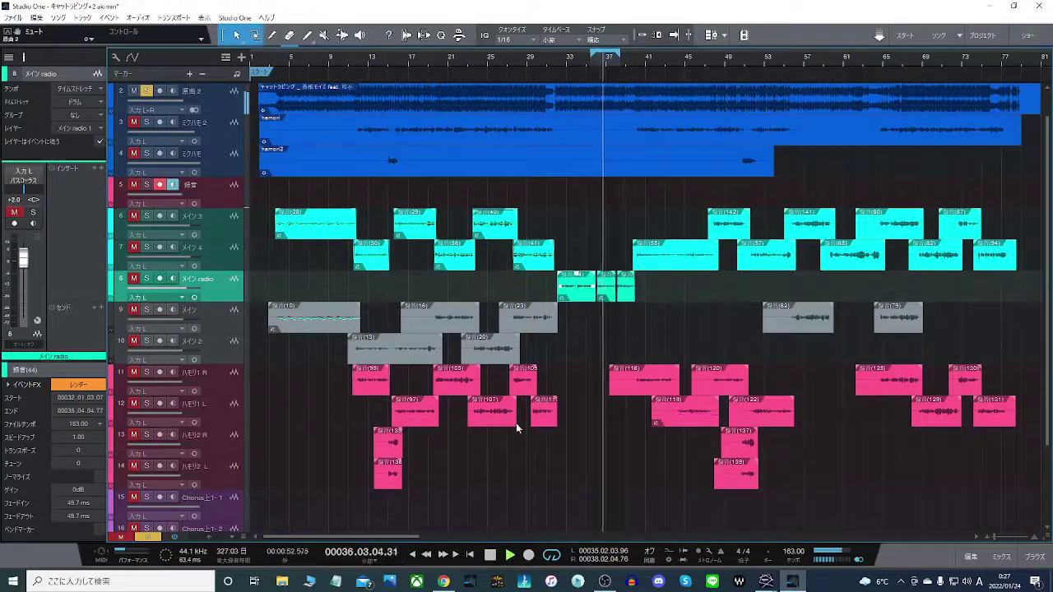
{"action": "left_click", "coordinate": [147, 91]}
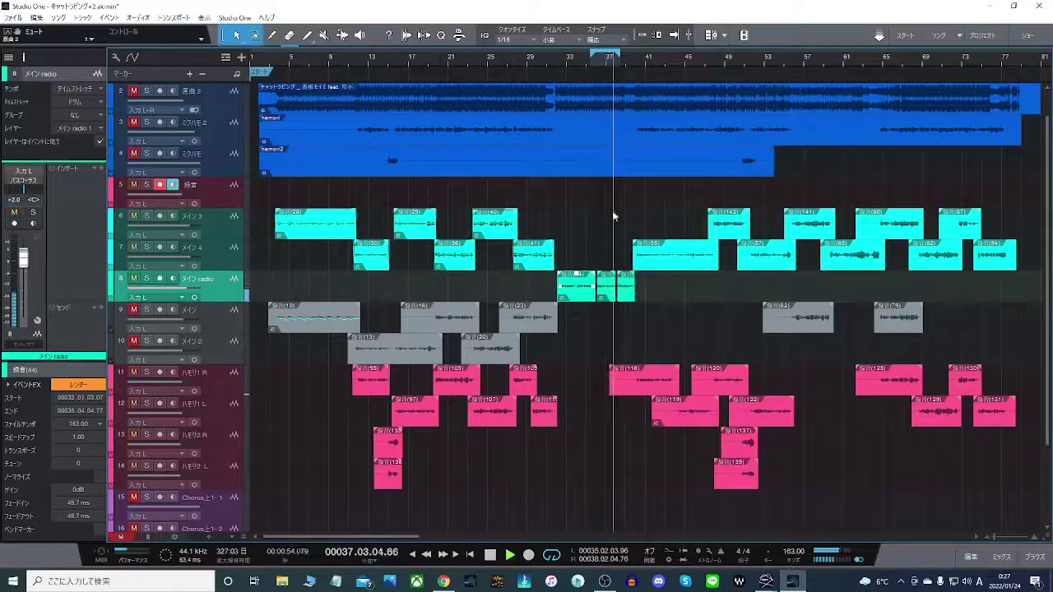
Open the second メイン radio event in Melodyne, centre its upper notes on B3, and raise the second one to B3 at -11 ct.
{"action": "right_click", "coordinate": [612, 292]}
{"action": "left_click", "coordinate": [655, 173]}
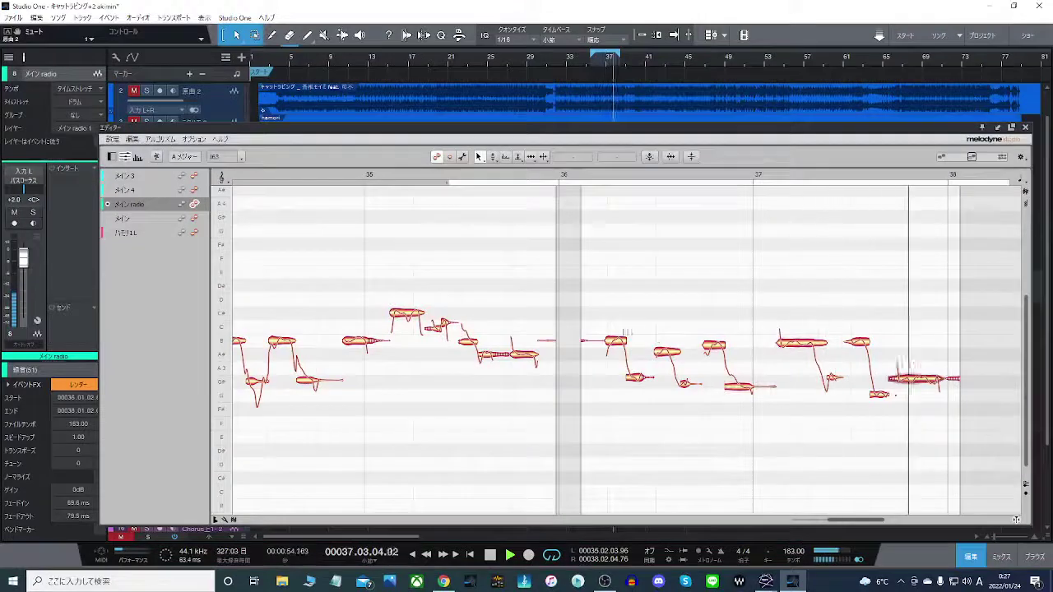
{"action": "left_click_drag", "start_coordinate": [621, 332], "coordinate": [880, 347]}
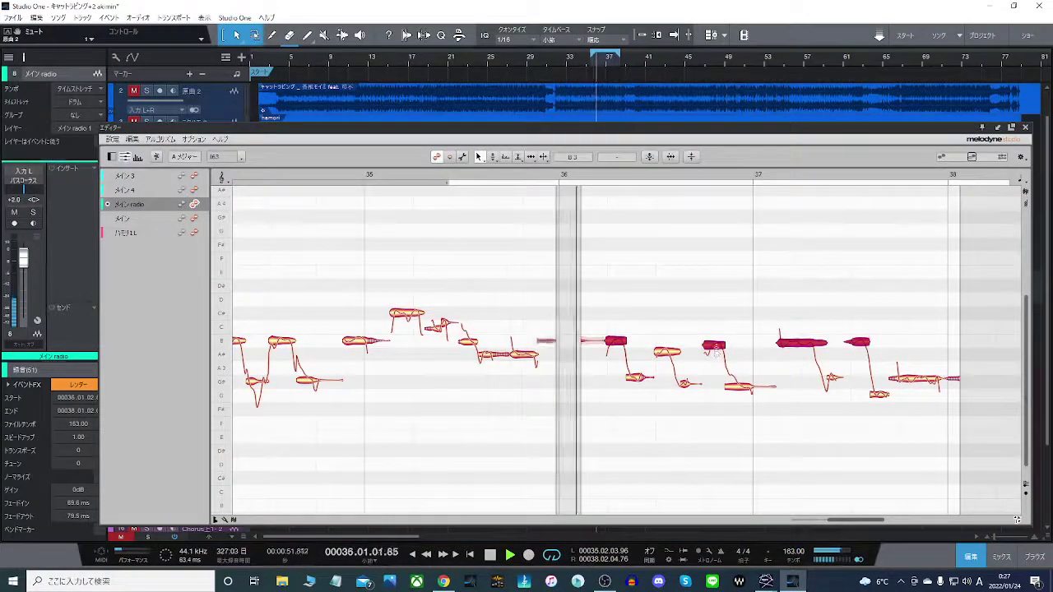
{"action": "double_click", "coordinate": [716, 349]}
{"action": "left_click_drag", "start_coordinate": [667, 353], "coordinate": [667, 342]}
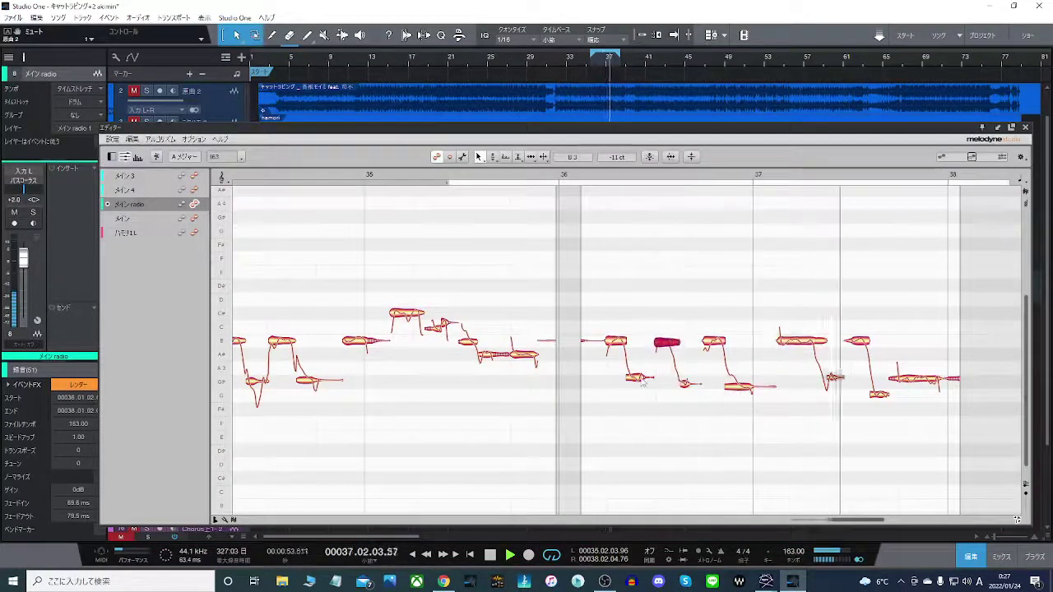
Centre the lower notes of bar 36 and the last two of bar 37 on G#3, with the short bar 37 note at +3 ct.
{"action": "left_click_drag", "start_coordinate": [604, 383], "coordinate": [747, 391]}
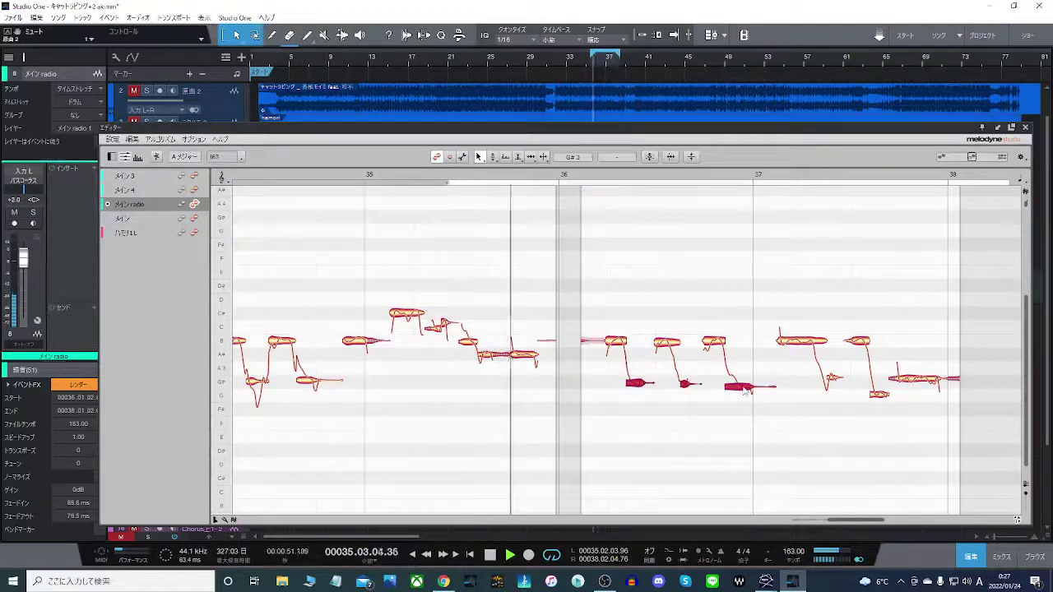
{"action": "left_click", "coordinate": [834, 382]}
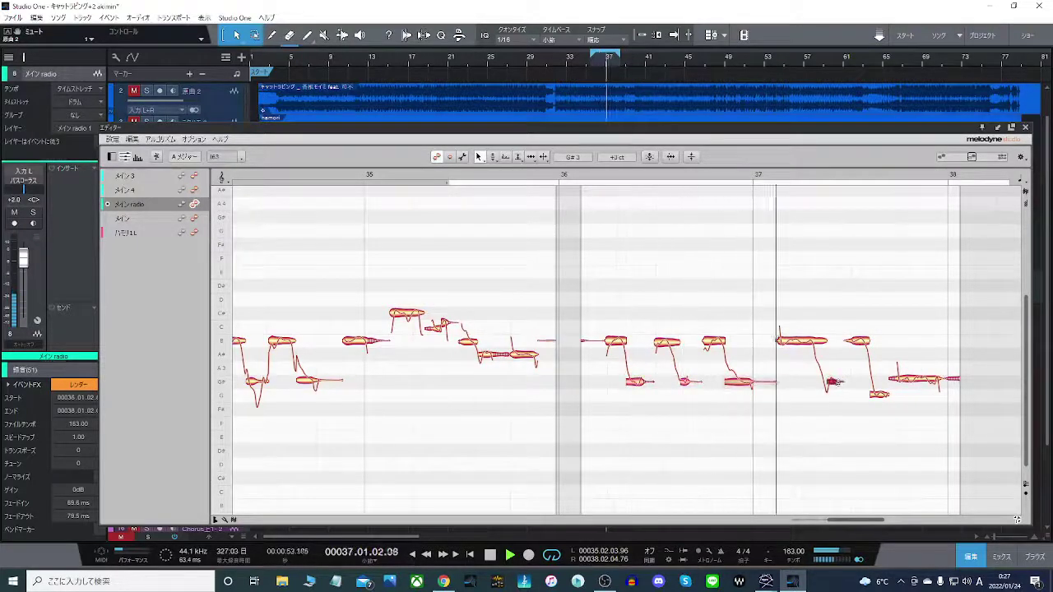
{"action": "left_click", "coordinate": [890, 362]}
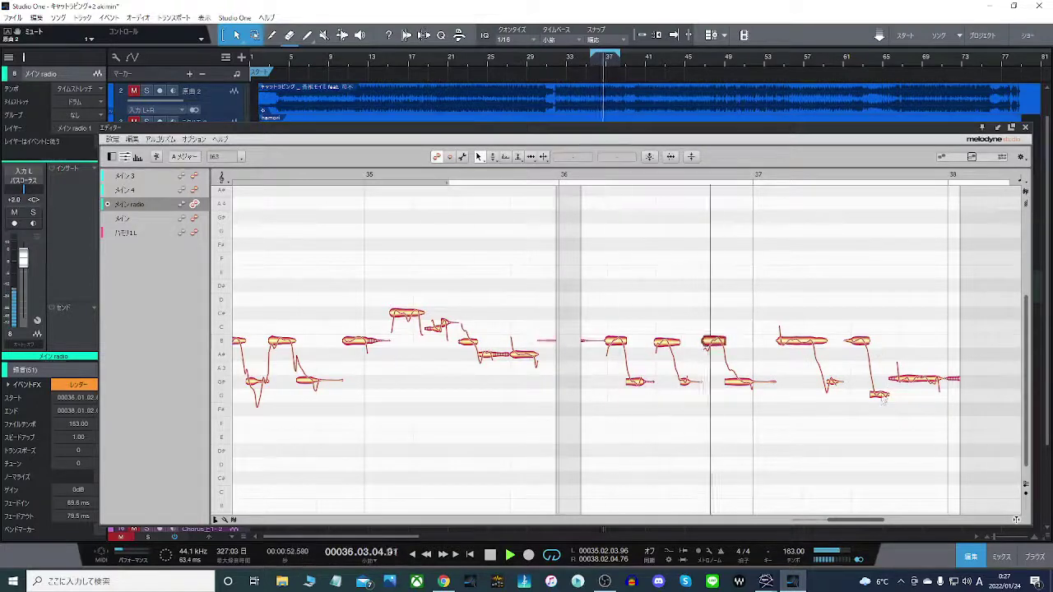
{"action": "left_click_drag", "start_coordinate": [881, 398], "coordinate": [935, 388]}
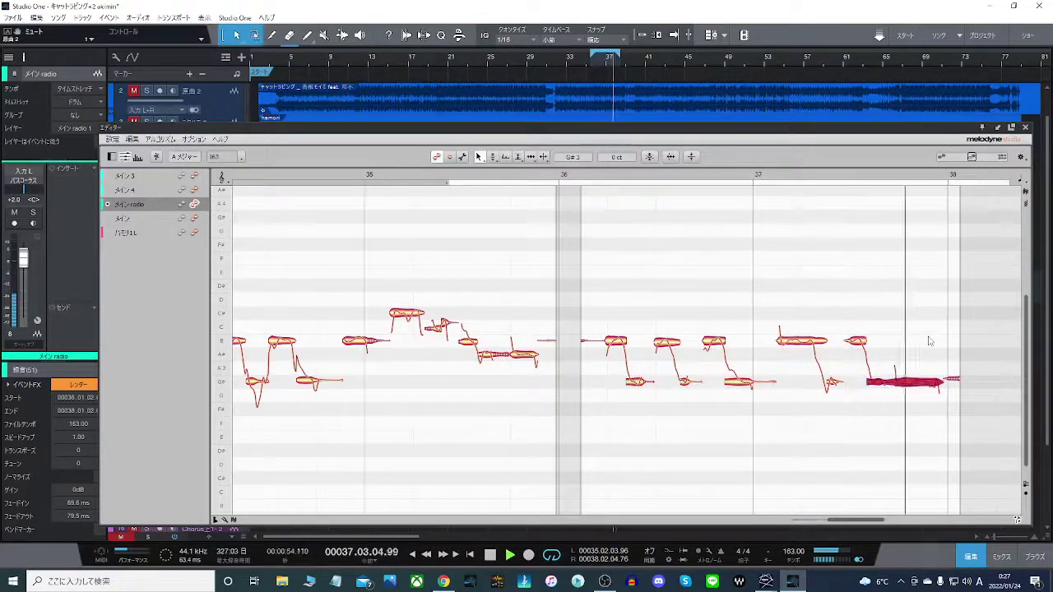
Split the long note at the end of bar 37, centre its parts on G#3, and loop bars 36–38.
{"action": "right_click", "coordinate": [905, 379]}
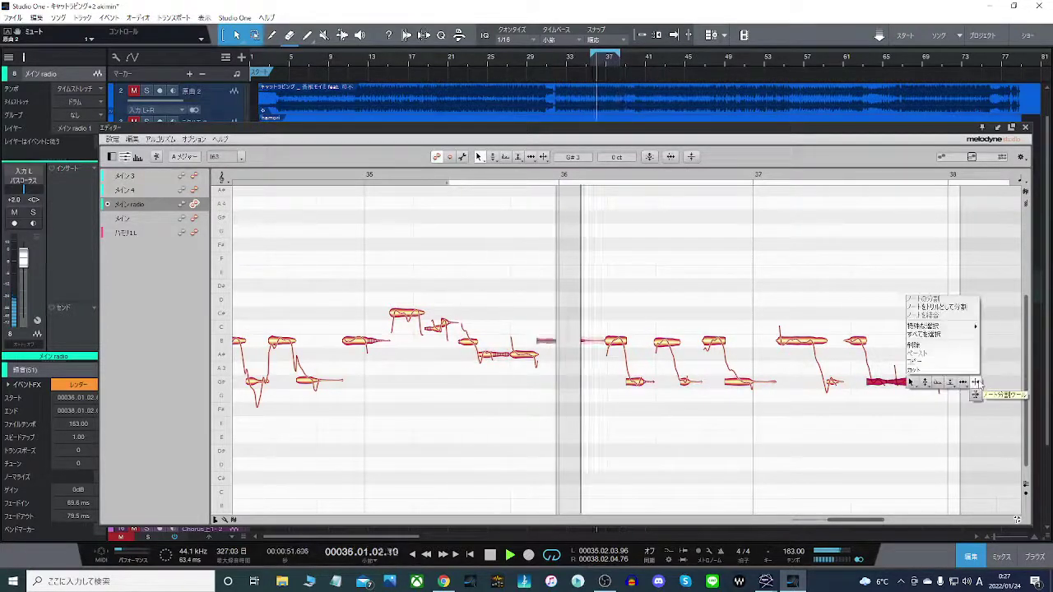
{"action": "left_click", "coordinate": [976, 381]}
{"action": "double_click", "coordinate": [919, 382]}
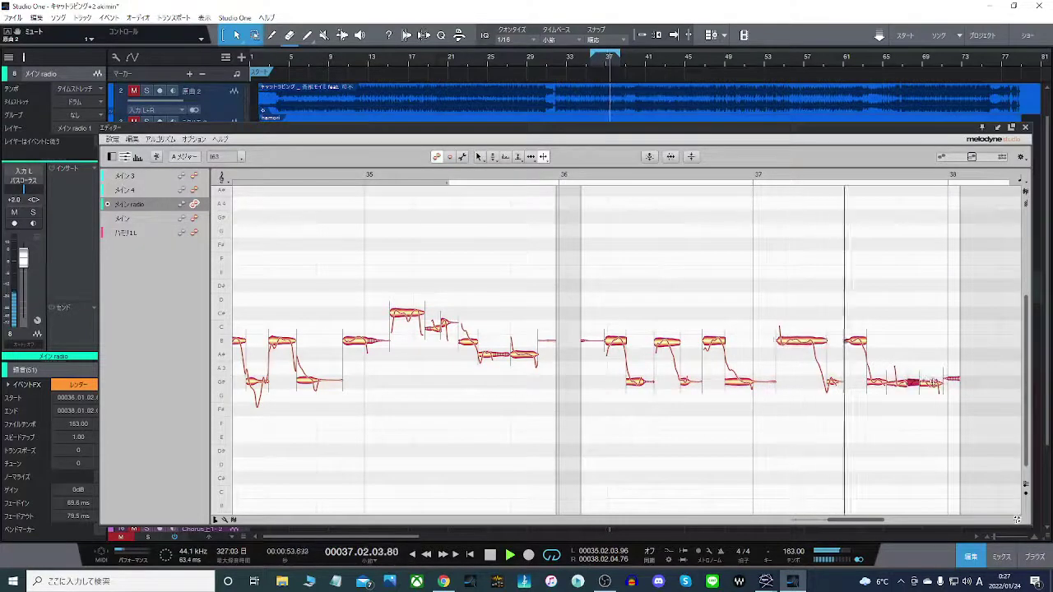
{"action": "right_click", "coordinate": [906, 383]}
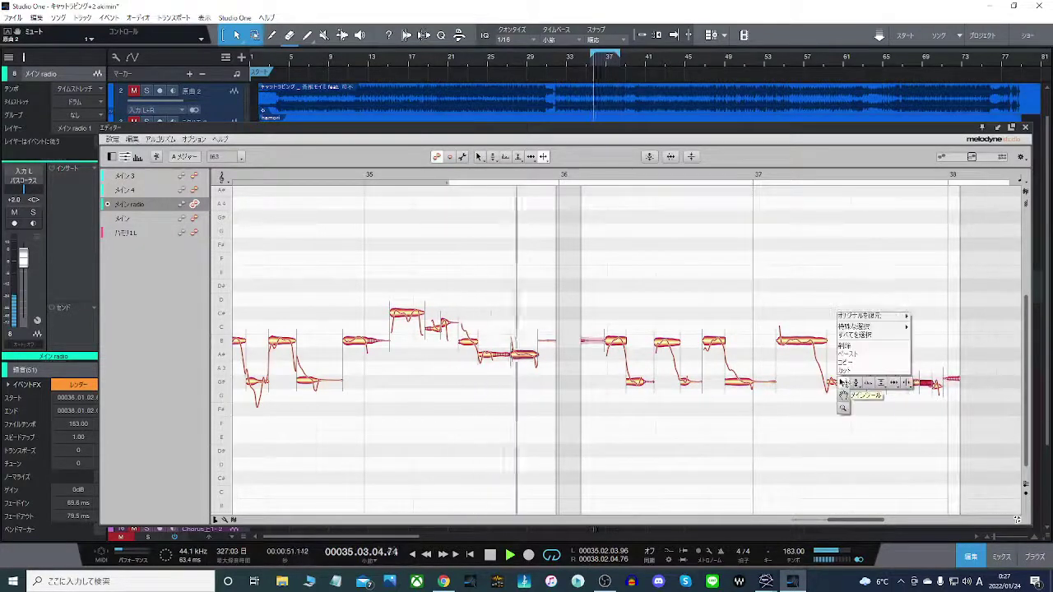
{"action": "left_click", "coordinate": [844, 382]}
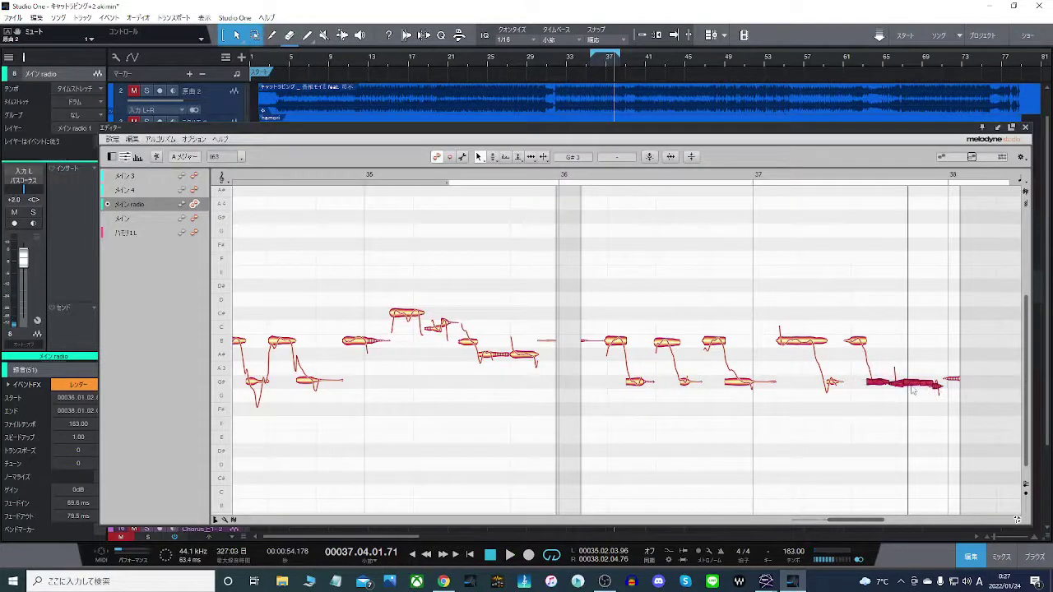
{"action": "left_click", "coordinate": [764, 179]}
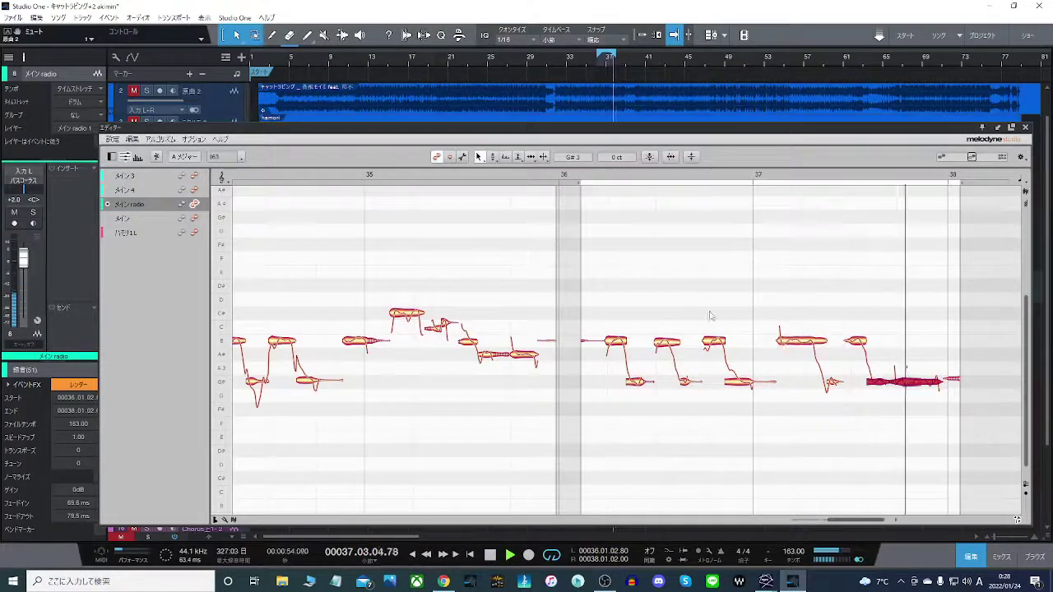
Split the low note at the end of bar 36, try its first part at A3, and centre both parts on G#3.
{"action": "right_click", "coordinate": [736, 313]}
{"action": "left_click", "coordinate": [803, 383]}
{"action": "left_click", "coordinate": [741, 382]}
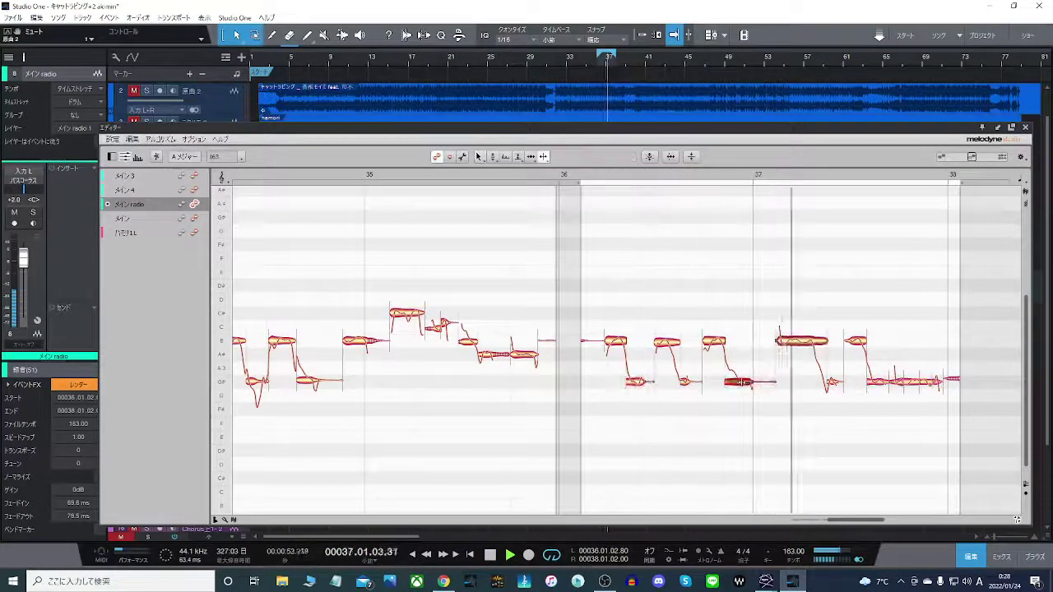
{"action": "double_click", "coordinate": [742, 382]}
{"action": "right_click", "coordinate": [743, 382]}
{"action": "left_click", "coordinate": [682, 381]}
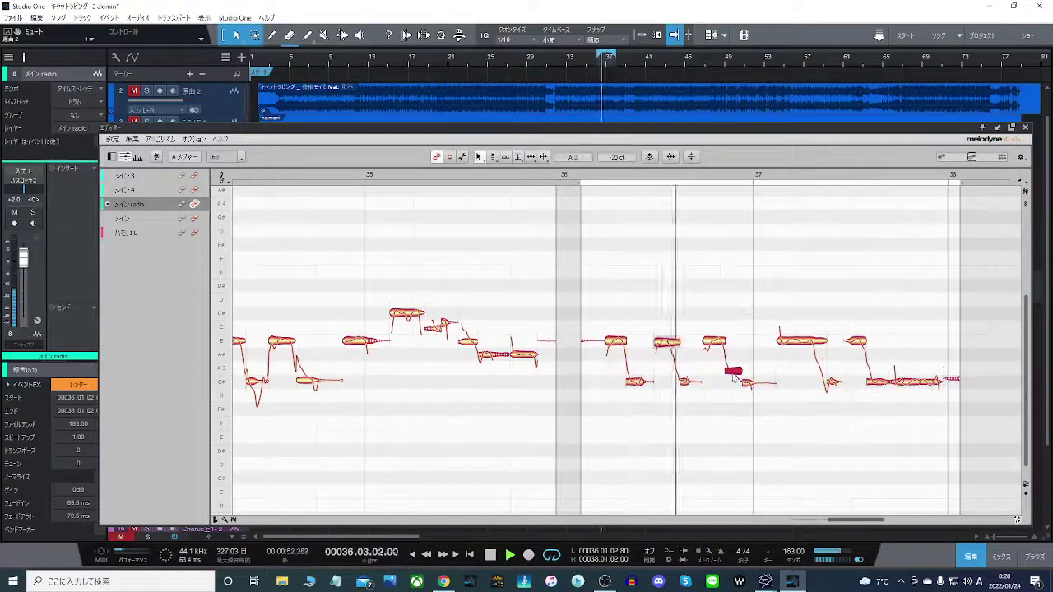
{"action": "left_click_drag", "start_coordinate": [735, 378], "coordinate": [756, 388]}
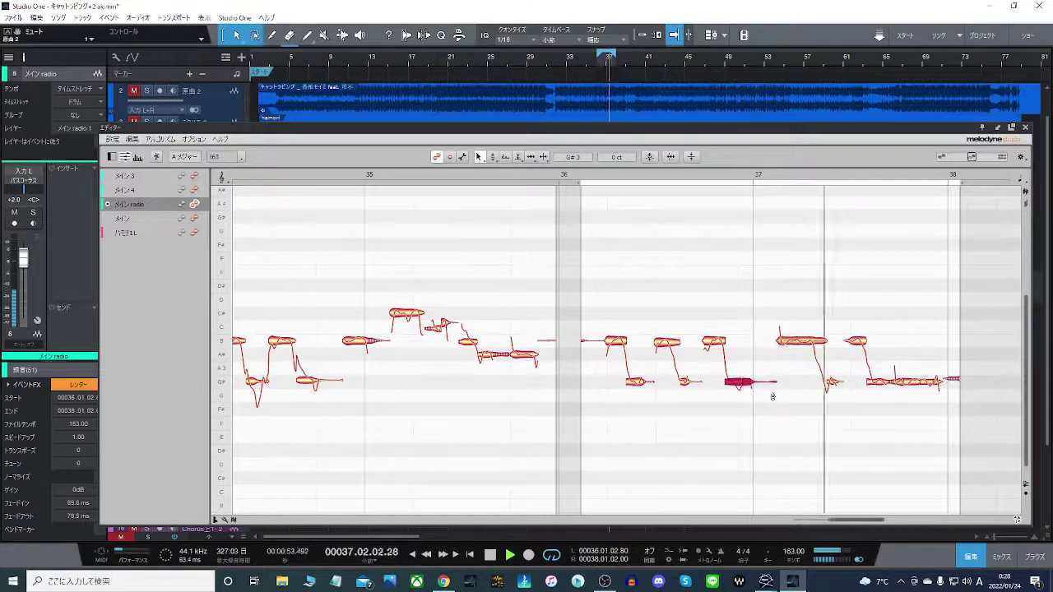
Set the arrangement loop to bars 37–40 and open the third メイン radio event, starting in bar 38, in Melodyne.
{"action": "left_click", "coordinate": [1026, 128]}
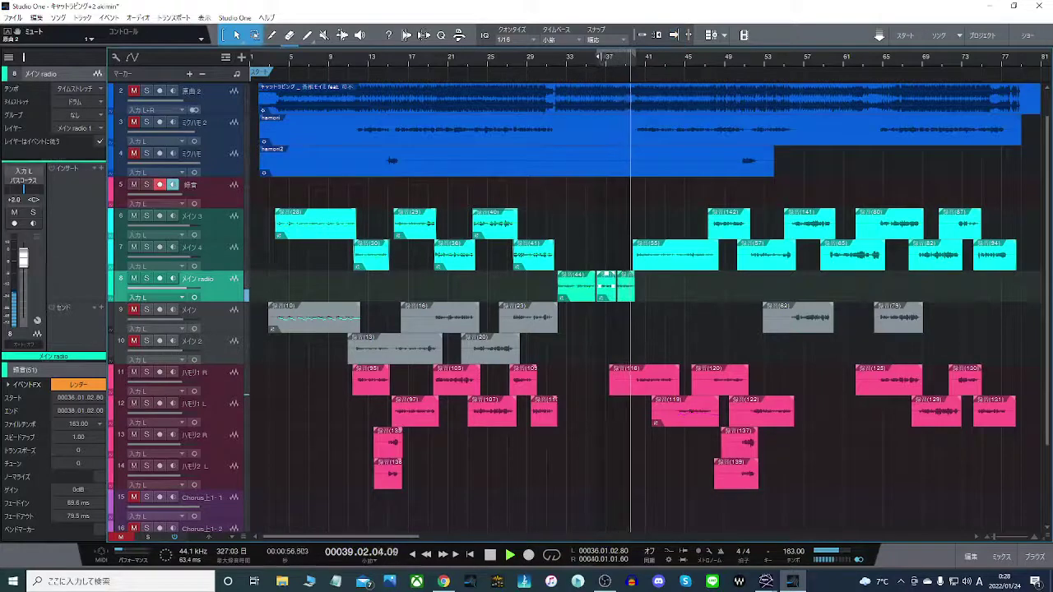
{"action": "left_click_drag", "start_coordinate": [598, 57], "coordinate": [612, 56]}
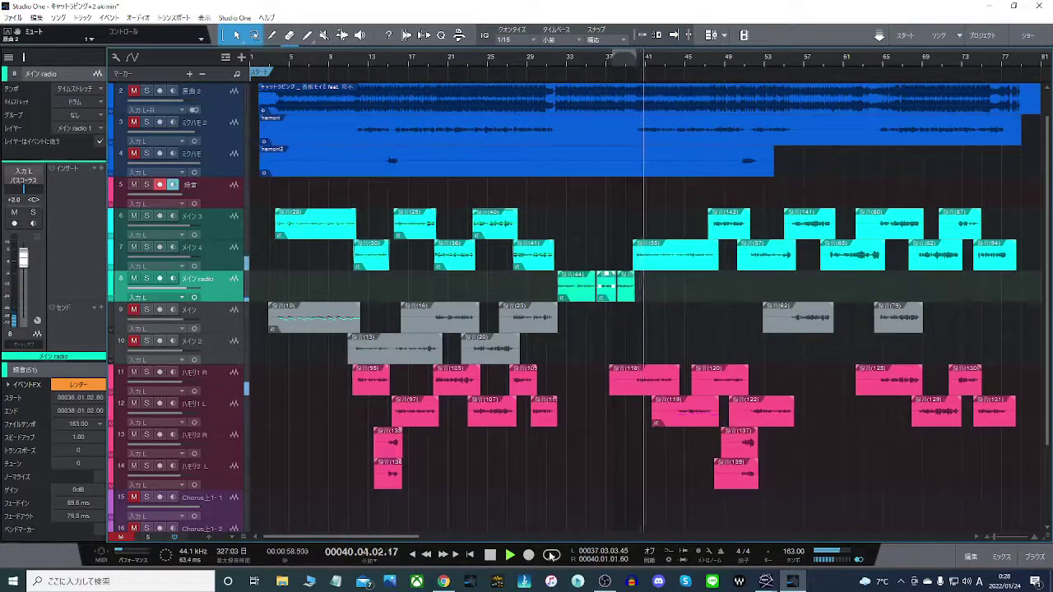
{"action": "right_click", "coordinate": [624, 290]}
{"action": "left_click", "coordinate": [664, 442]}
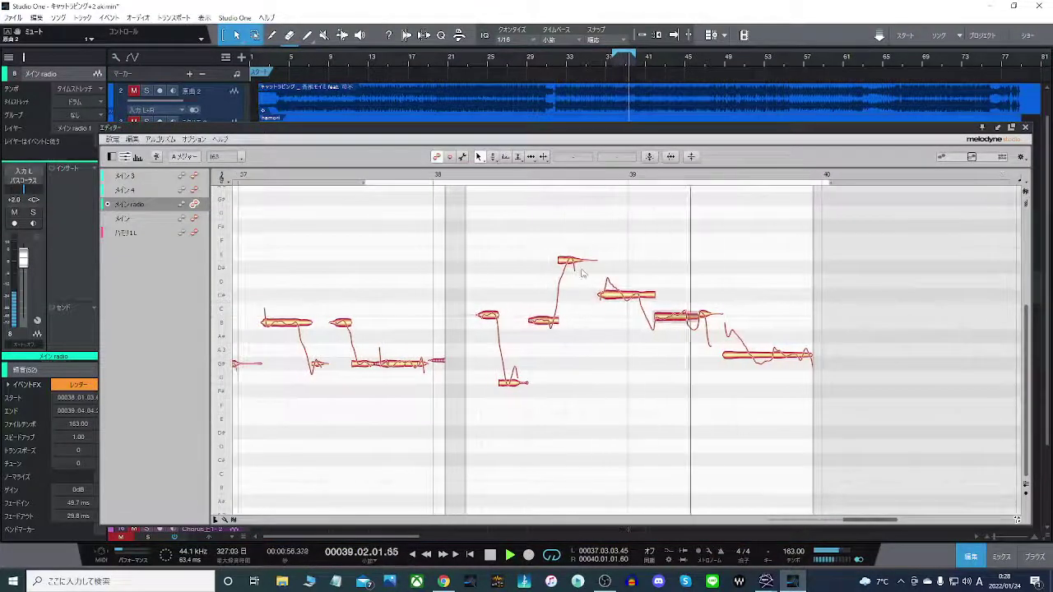
Lower the highest note of bar 38 to D#4 at +6 ct and centre the first and third notes on B3.
{"action": "left_click", "coordinate": [576, 265]}
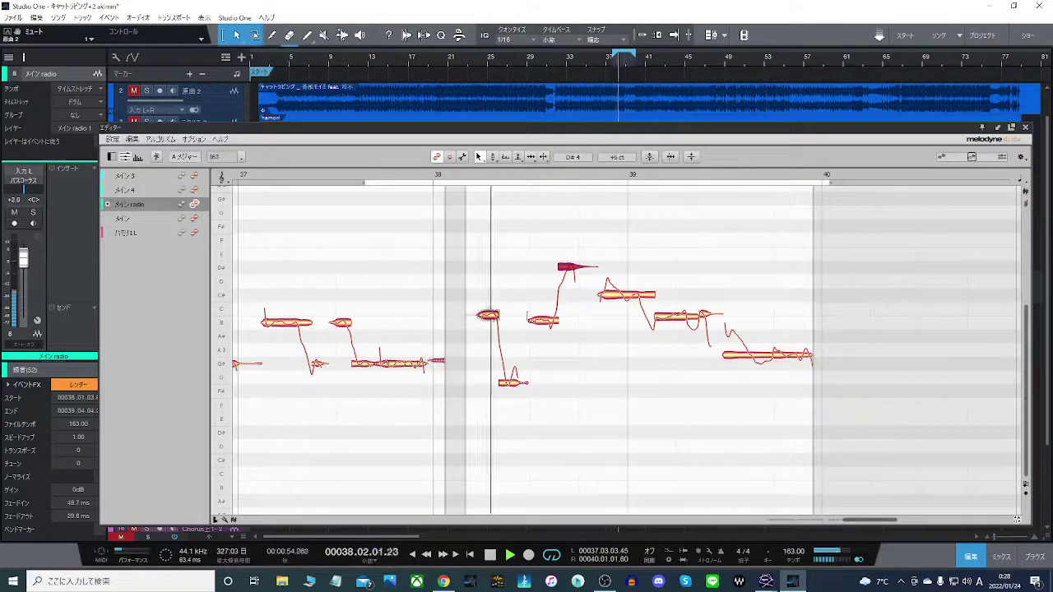
{"action": "double_click", "coordinate": [490, 318]}
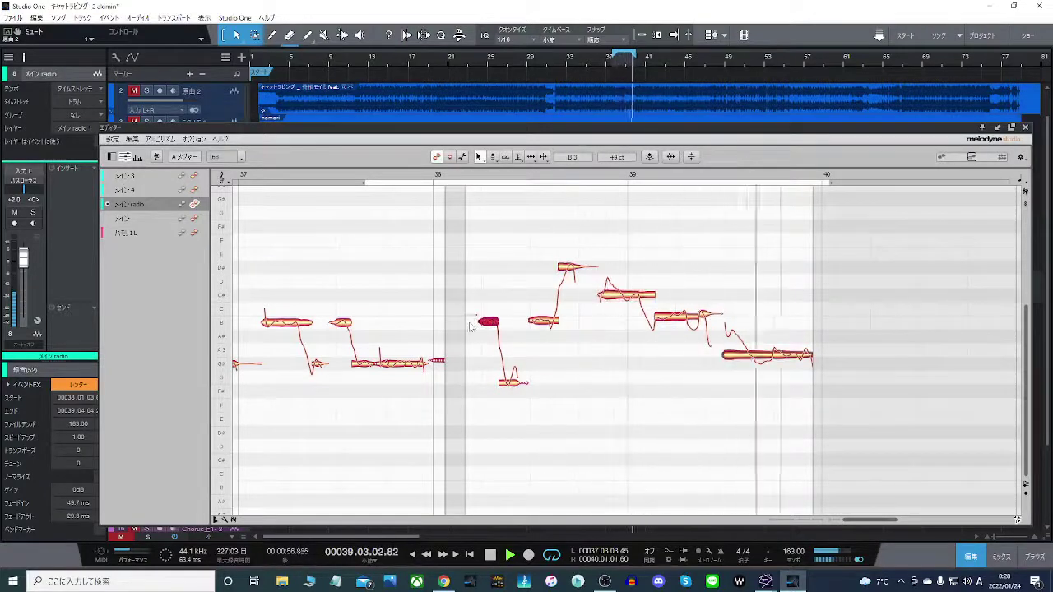
{"action": "left_click_drag", "start_coordinate": [469, 316], "coordinate": [537, 325]}
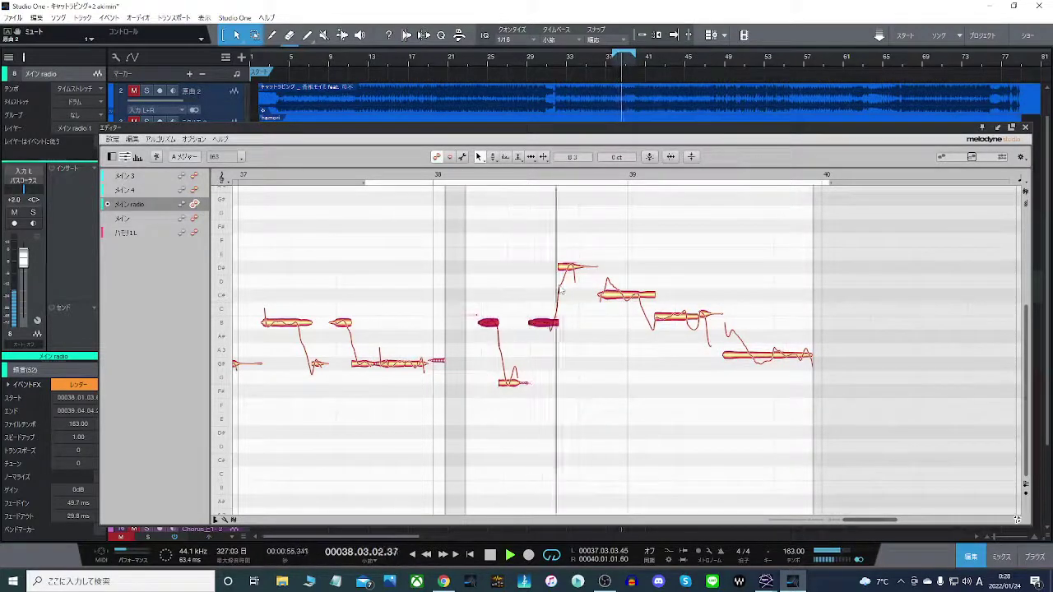
Split the long C#4 note crossing into bar 39 into two parts.
{"action": "right_click", "coordinate": [627, 303]}
{"action": "left_click", "coordinate": [622, 295]}
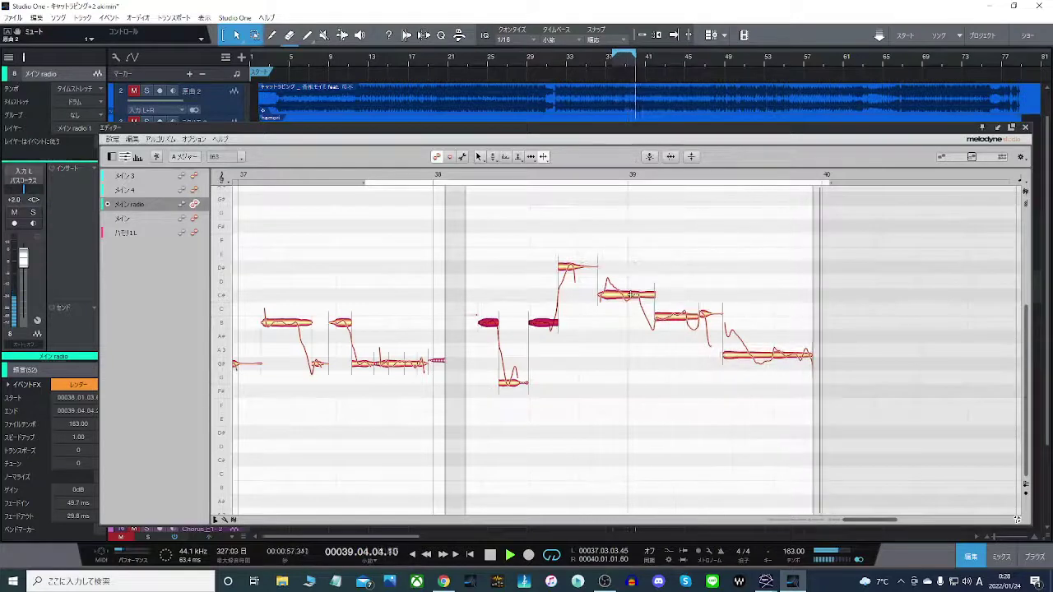
{"action": "double_click", "coordinate": [622, 294]}
{"action": "right_click", "coordinate": [607, 291]}
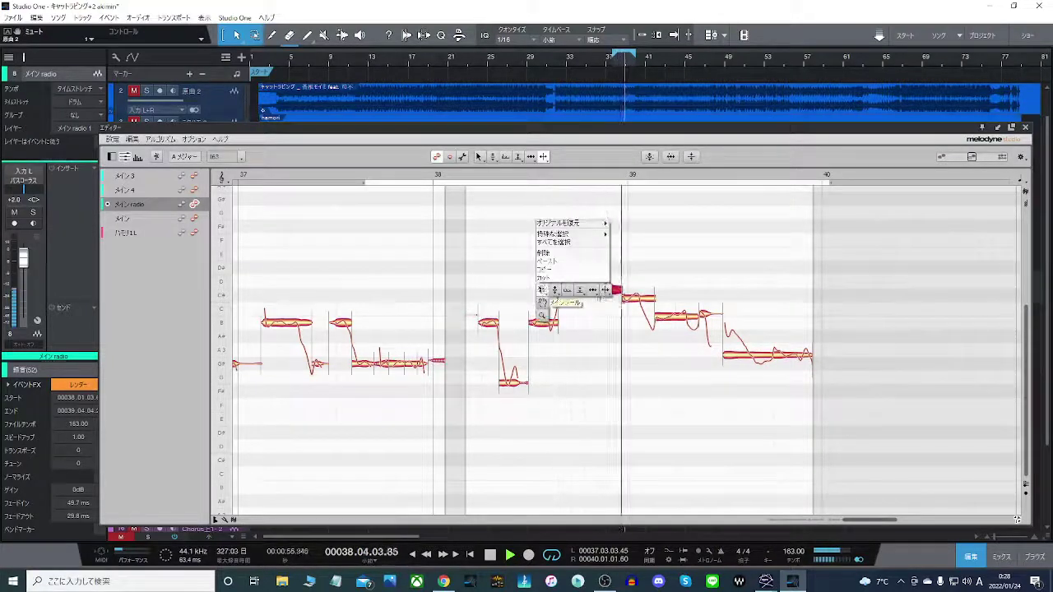
{"action": "left_click", "coordinate": [542, 291]}
Split the last long note of bar 39 where its pitch settles after the falling start.
{"action": "right_click", "coordinate": [750, 355]}
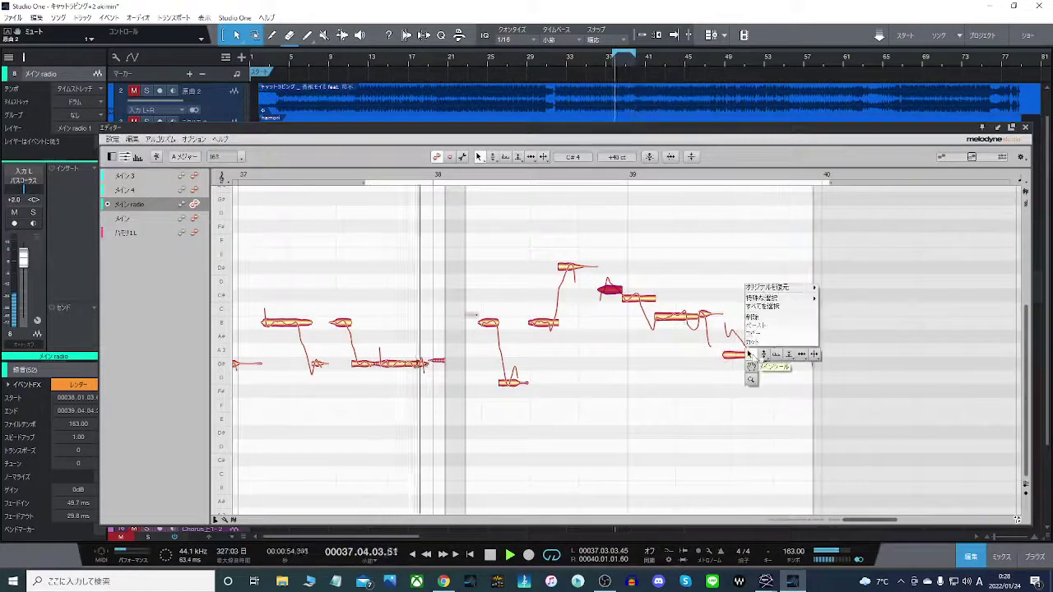
{"action": "left_click", "coordinate": [814, 355]}
{"action": "double_click", "coordinate": [752, 354]}
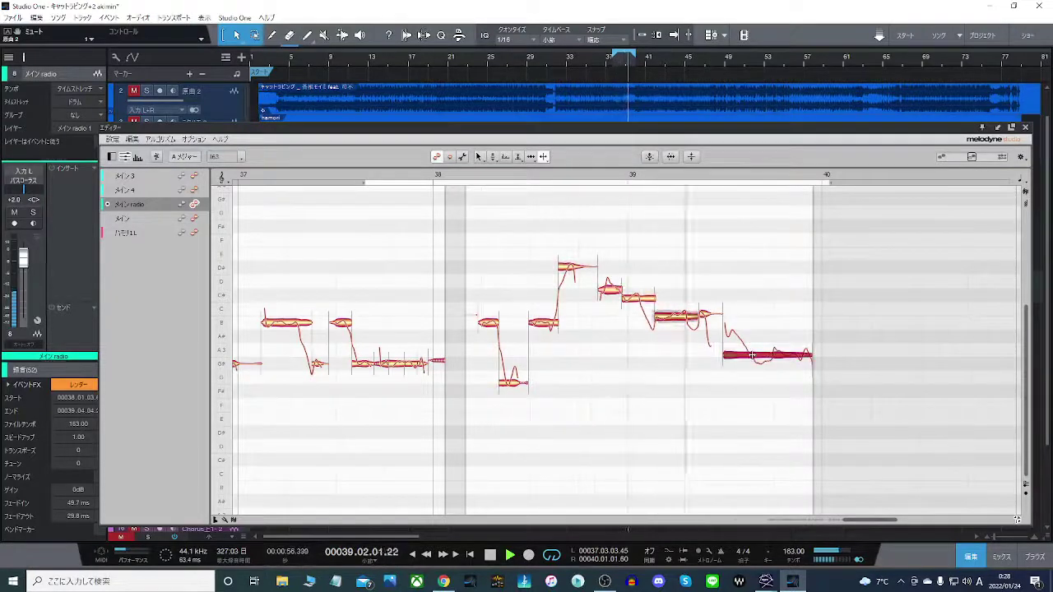
{"action": "right_click", "coordinate": [760, 355]}
{"action": "left_click", "coordinate": [696, 354]}
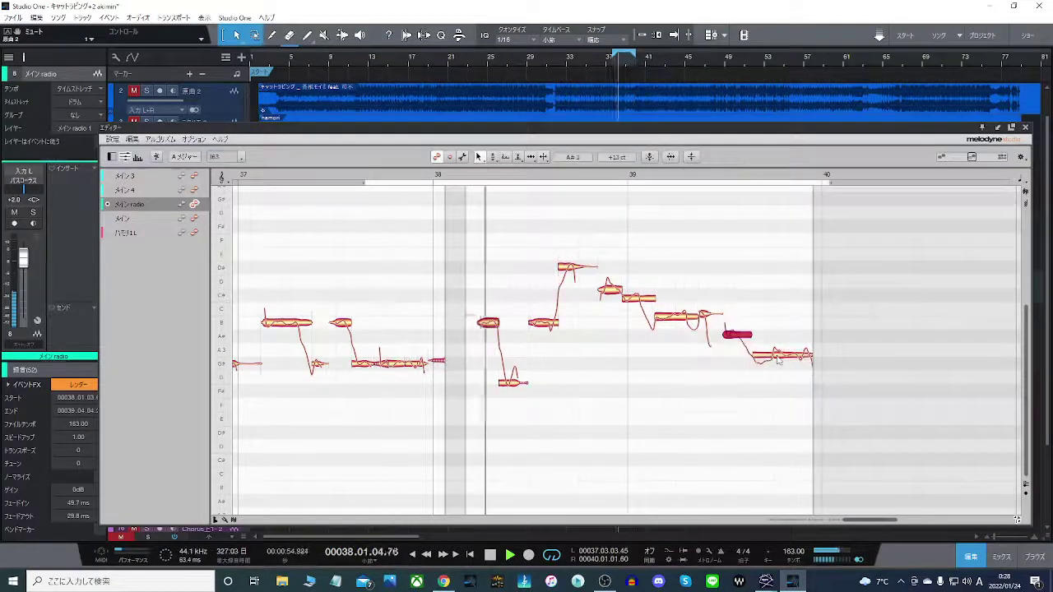
Lower the last note part of bar 39 to G#3 at +17 ct and raise the low note of bar 38 to G3 at -6 ct.
{"action": "left_click_drag", "start_coordinate": [780, 355], "coordinate": [779, 353]}
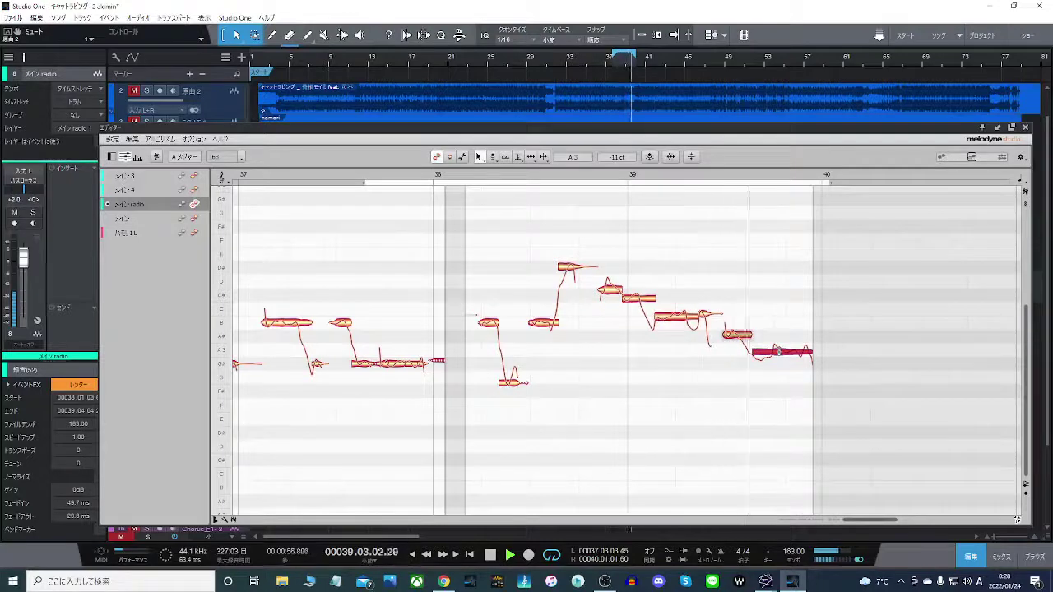
{"action": "key", "text": "Down"}
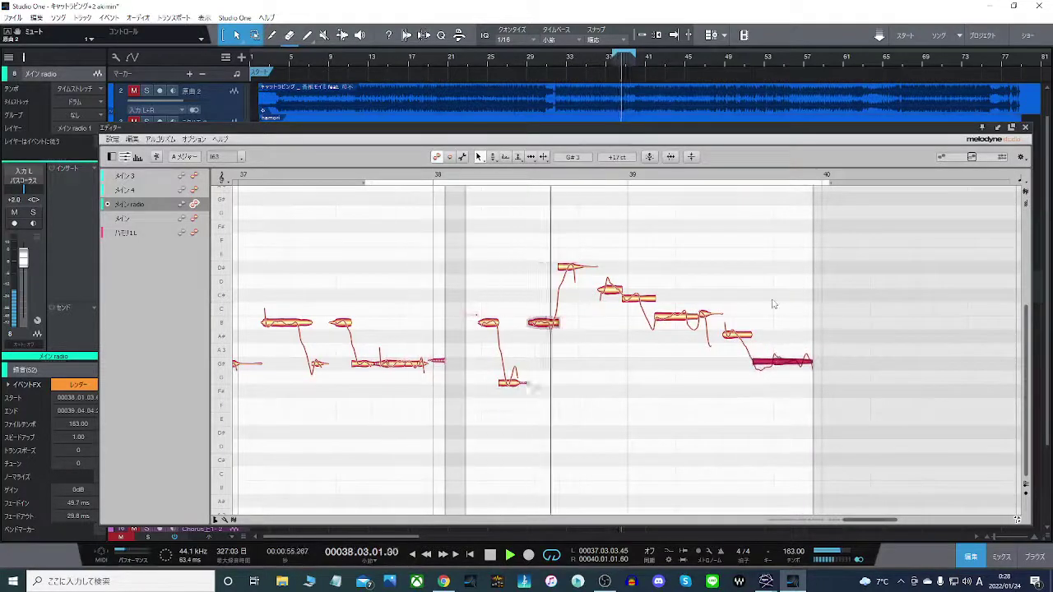
{"action": "left_click_drag", "start_coordinate": [509, 383], "coordinate": [509, 379]}
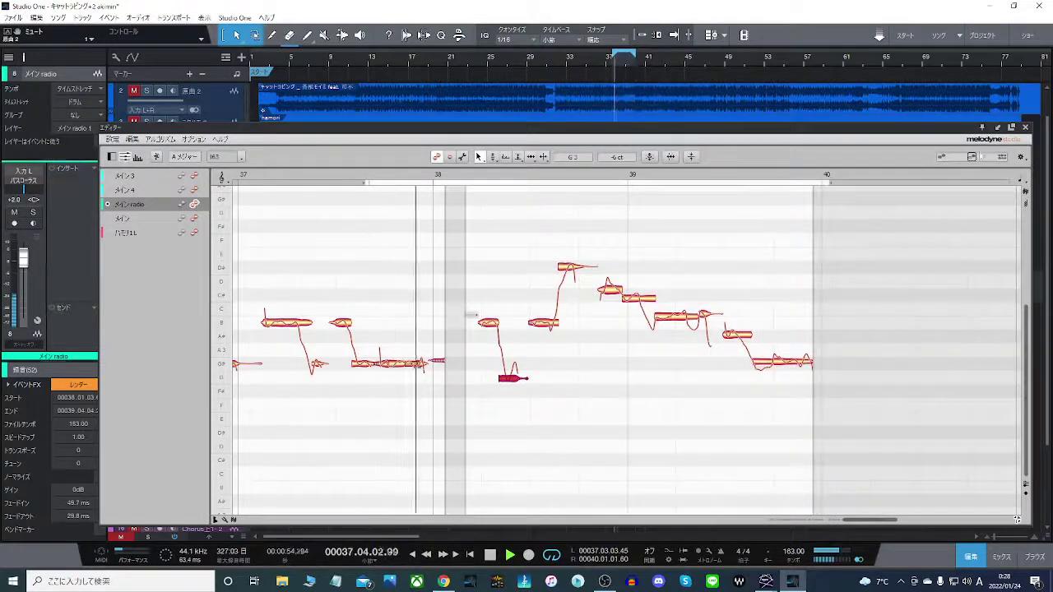
Close the pitch editor and play the song from the beginning to about bar 39 to check the corrected main vocals.
{"action": "left_click", "coordinate": [1025, 128]}
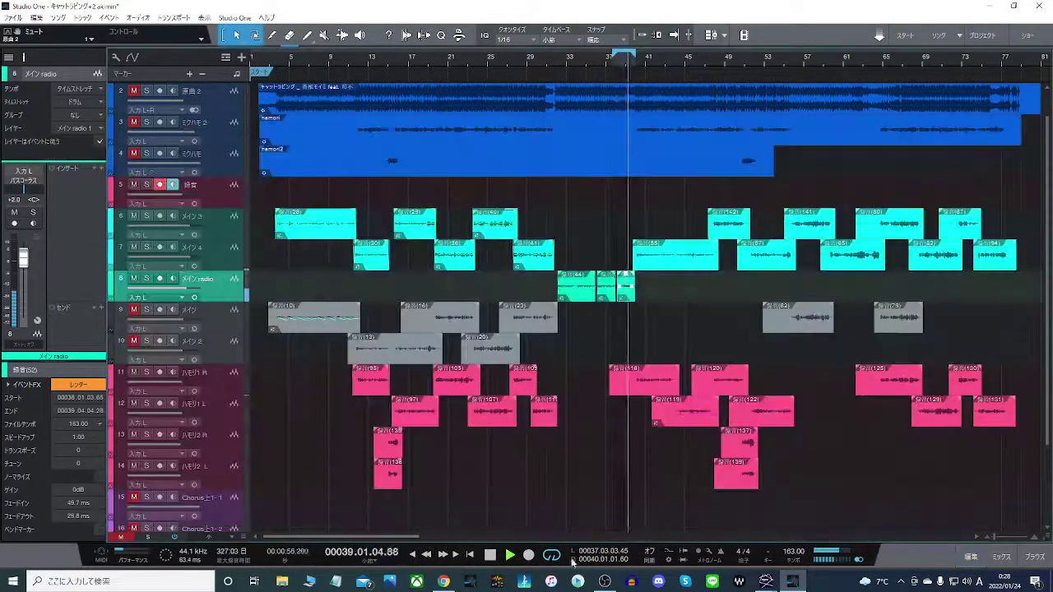
{"action": "key", "text": "space"}
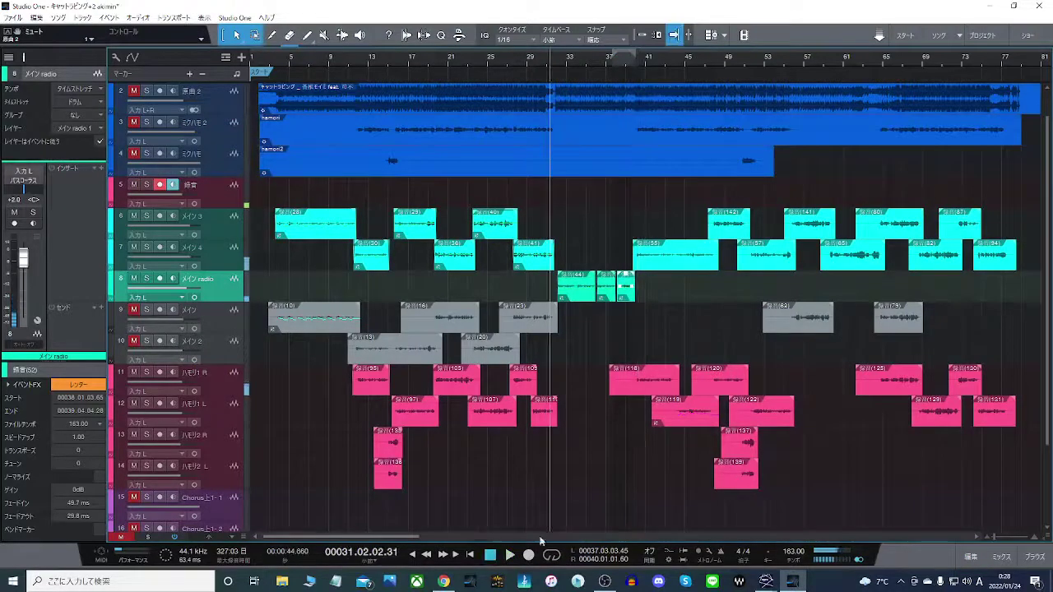
{"action": "left_click", "coordinate": [415, 556]}
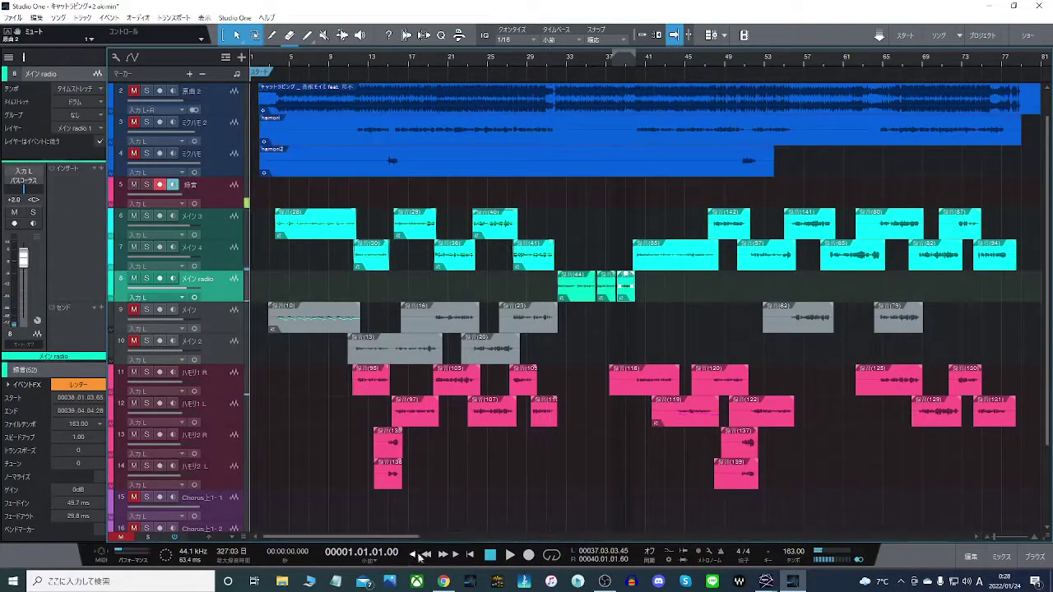
{"action": "key", "text": "space"}
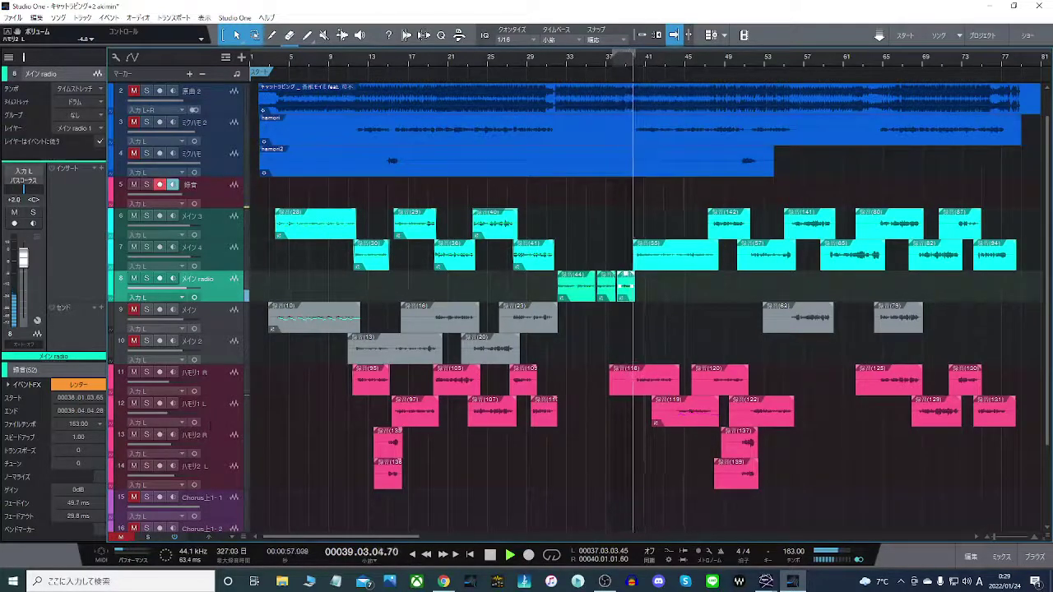
{"action": "left_click", "coordinate": [491, 555]}
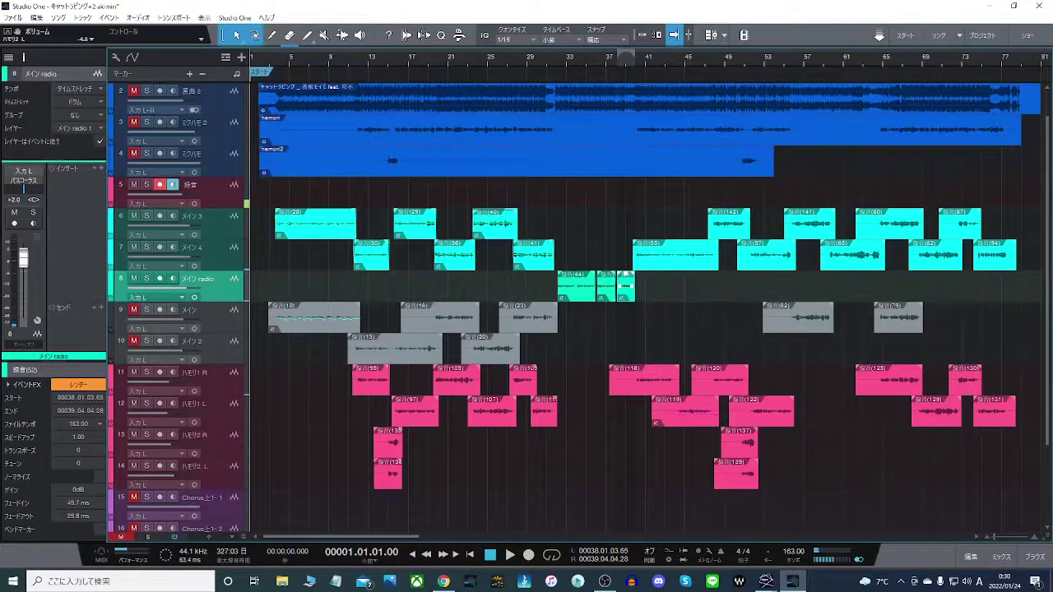
Restore the maximized song window to a smaller size and widen it, leaving desktop space beside it for the browser.
{"action": "left_click", "coordinate": [444, 582]}
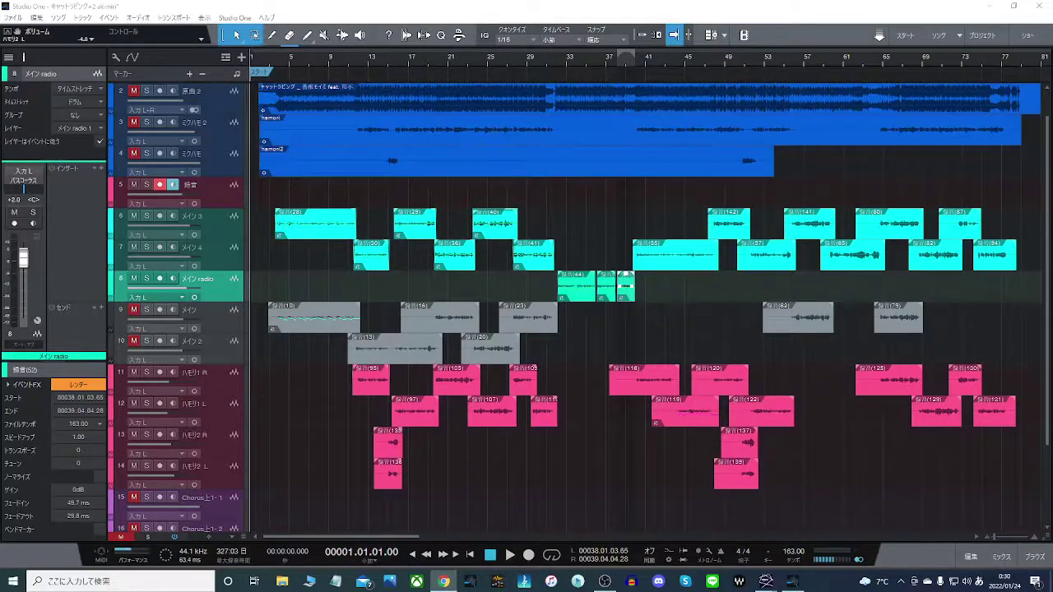
{"action": "left_click", "coordinate": [1011, 8]}
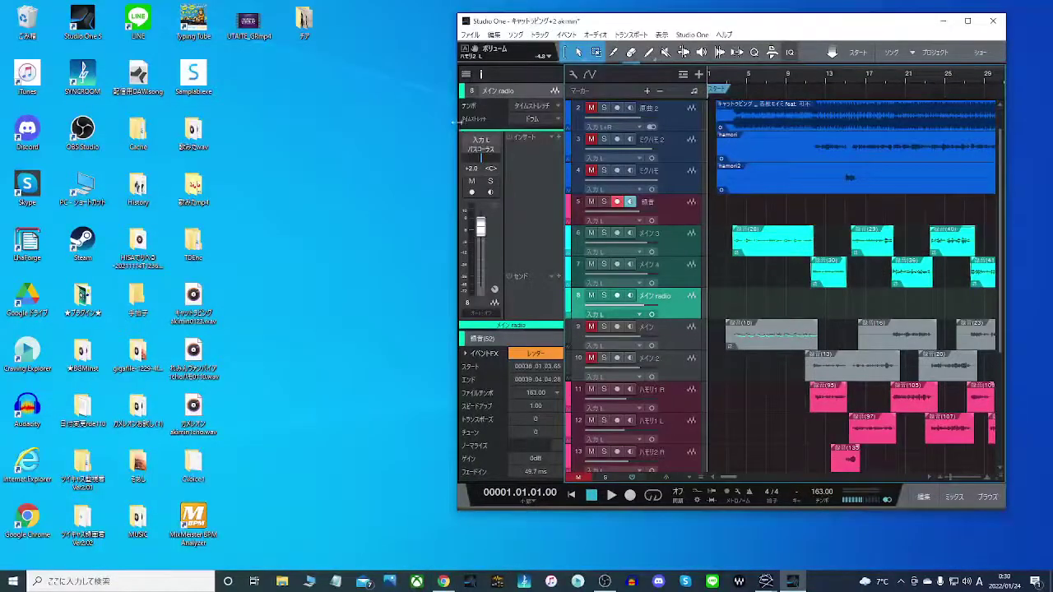
{"action": "left_click_drag", "start_coordinate": [456, 125], "coordinate": [233, 125]}
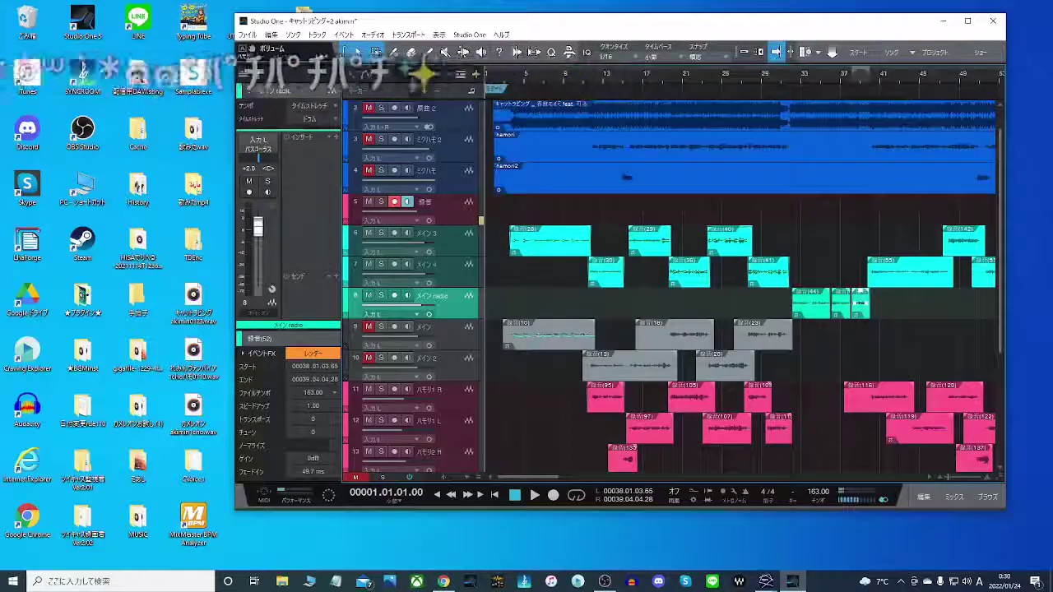
Bring up the browser with the キャットラビング lyrics page, shrink it to a narrow window and show the opening lyric lines.
{"action": "left_click", "coordinate": [444, 582]}
{"action": "left_click", "coordinate": [443, 582]}
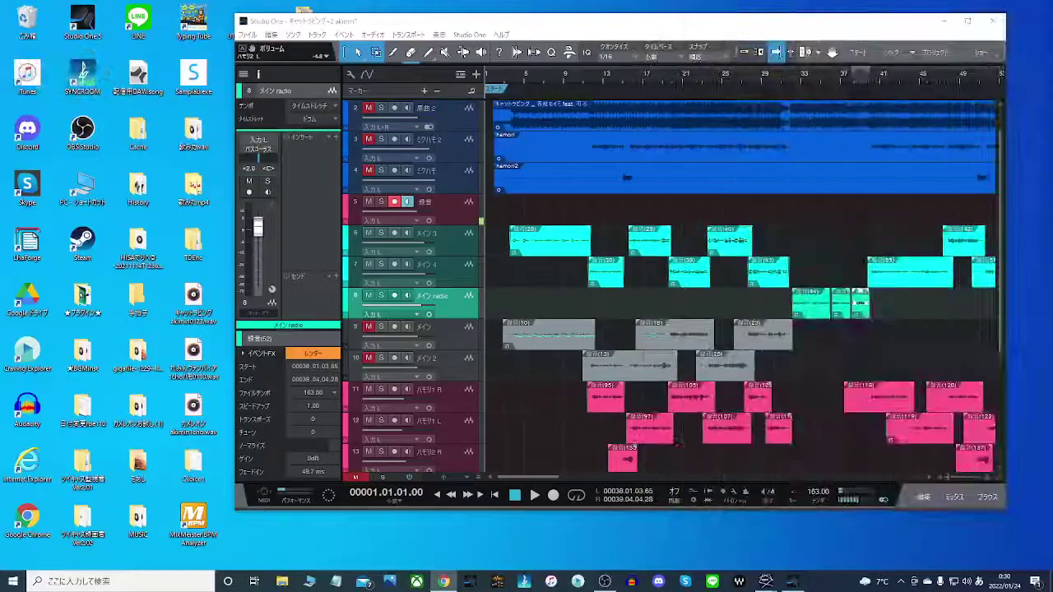
{"action": "left_click", "coordinate": [443, 581]}
{"action": "left_click", "coordinate": [444, 581]}
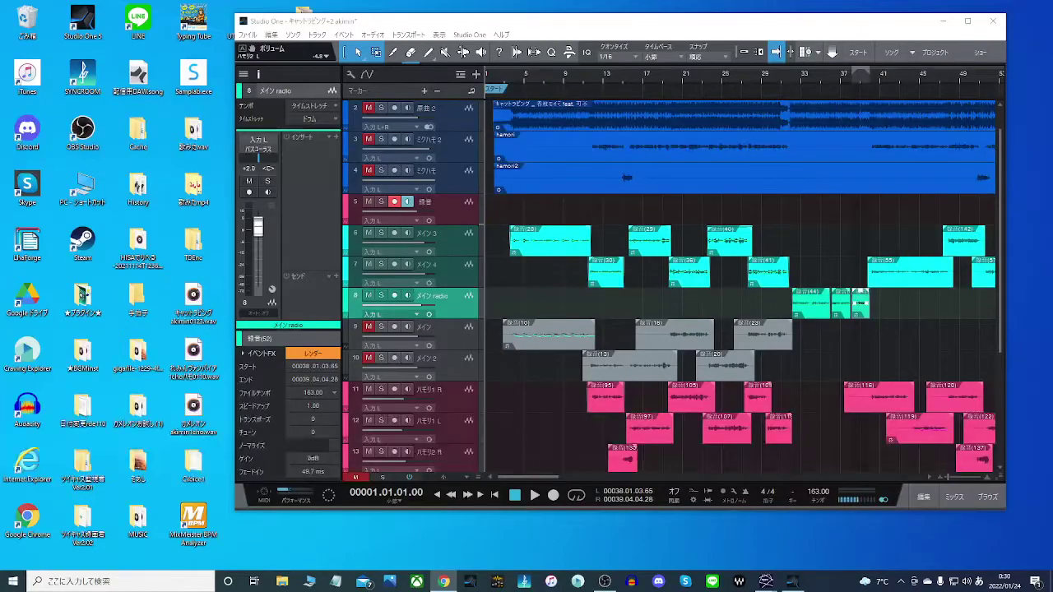
{"action": "left_click_drag", "start_coordinate": [1052, 14], "coordinate": [418, 14]}
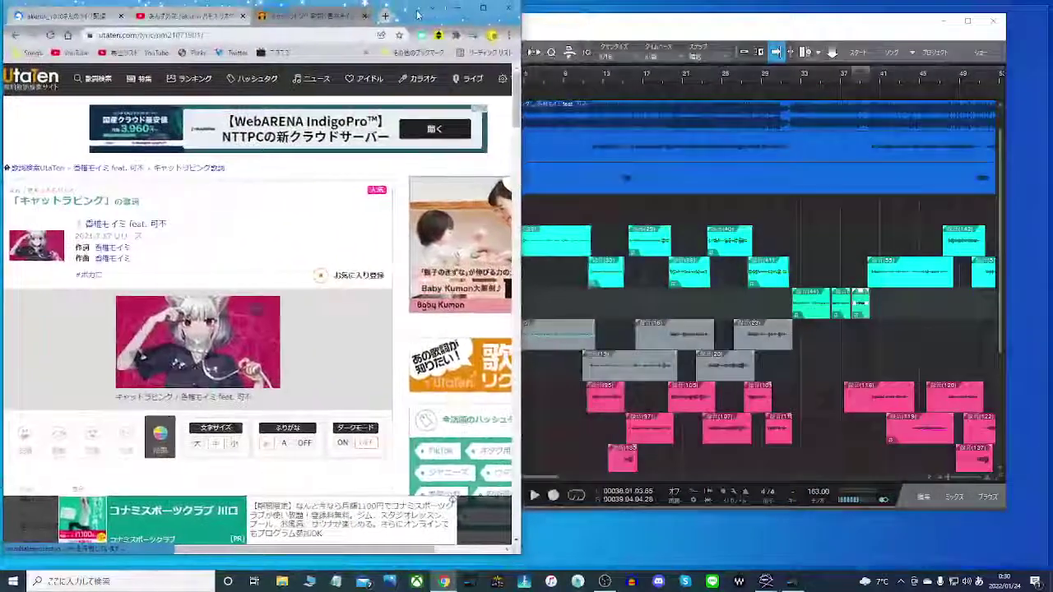
{"action": "double_click", "coordinate": [418, 15]}
{"action": "left_click", "coordinate": [1015, 14]}
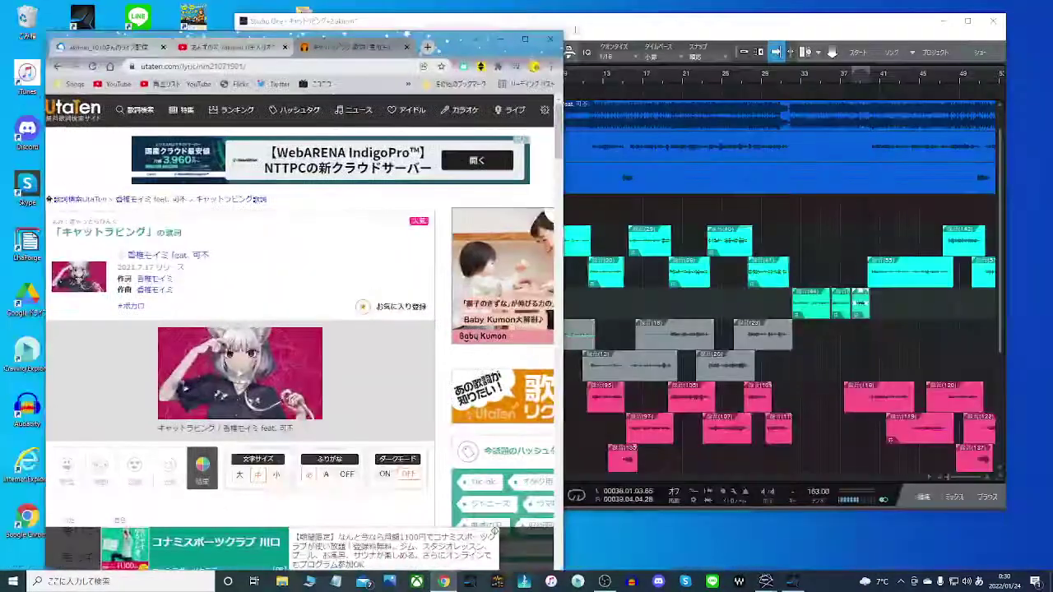
{"action": "left_click_drag", "start_coordinate": [564, 204], "coordinate": [327, 205]}
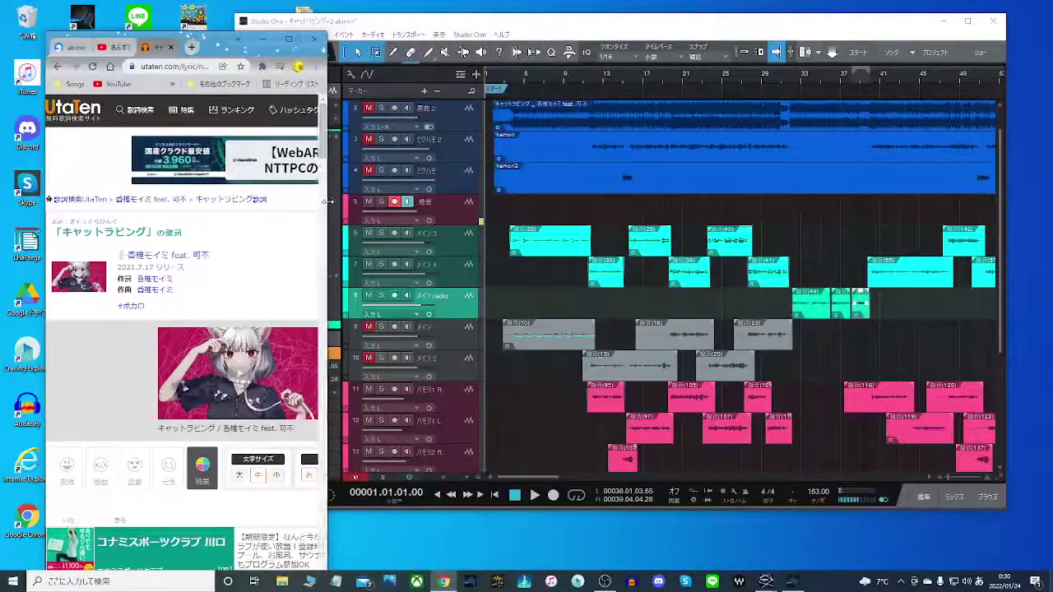
{"action": "scroll", "coordinate": [277, 199], "scroll_direction": "down", "scroll_amount": 8}
{"action": "scroll", "coordinate": [276, 199], "scroll_direction": "up", "scroll_amount": 2}
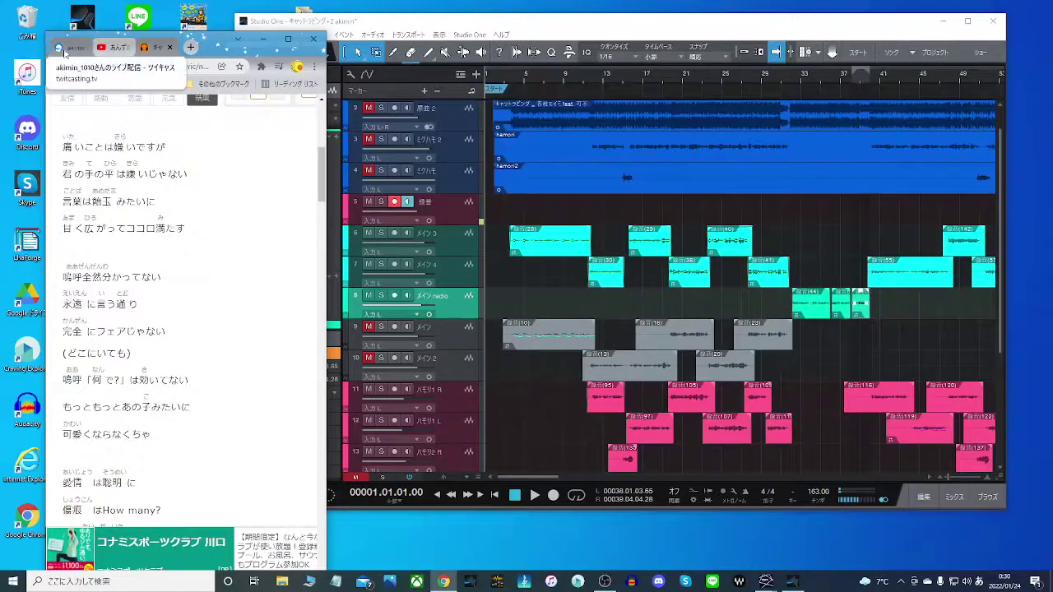
Enlarge the song window in height and width, and move and resize the lyrics window to fit in the space beside it.
{"action": "left_click_drag", "start_coordinate": [732, 510], "coordinate": [733, 572]}
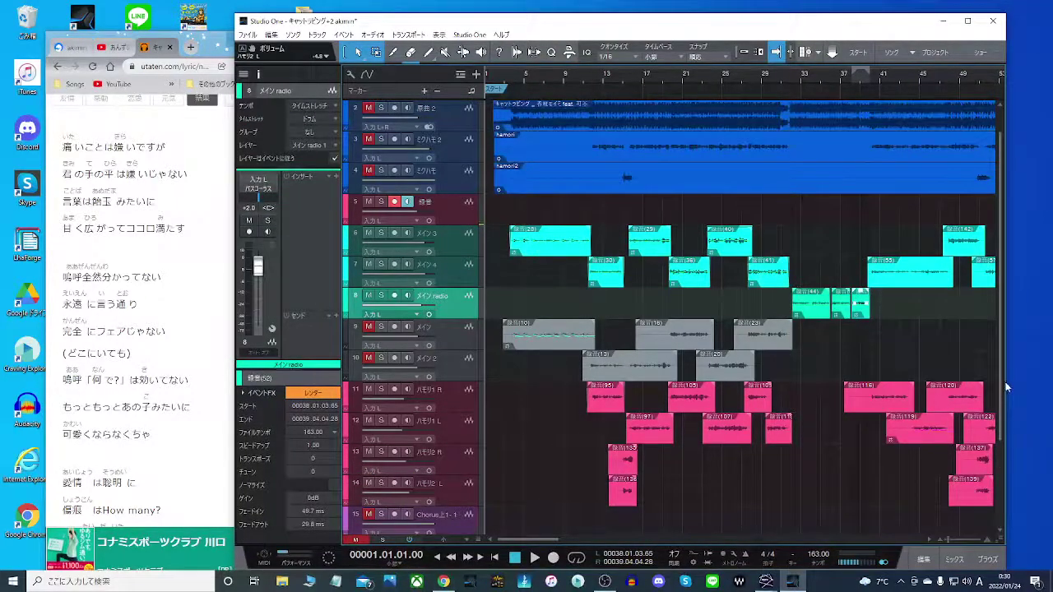
{"action": "left_click_drag", "start_coordinate": [1007, 386], "coordinate": [1049, 372]}
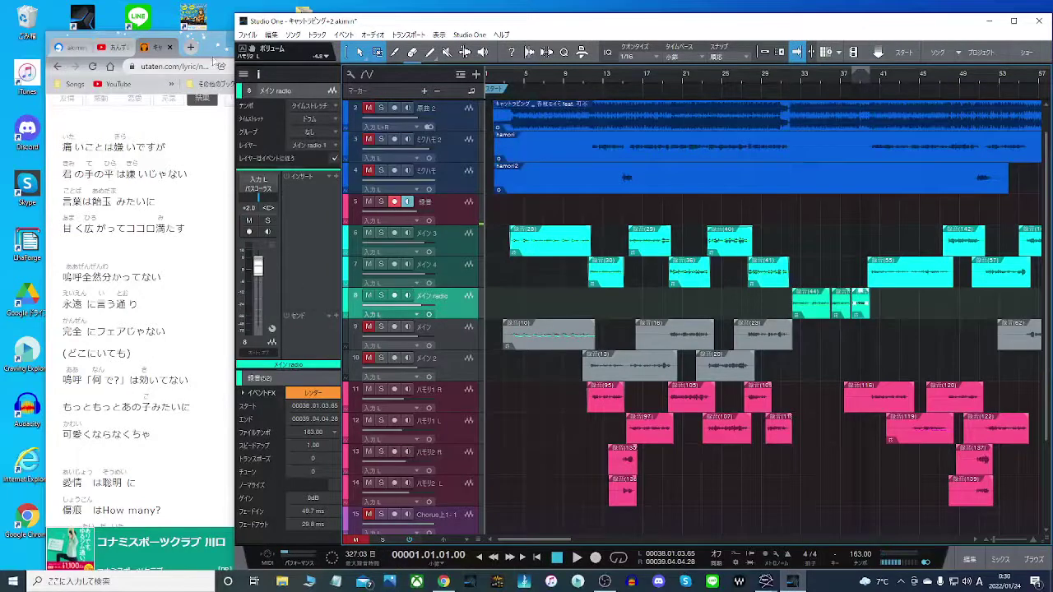
{"action": "left_click_drag", "start_coordinate": [213, 64], "coordinate": [177, 33]}
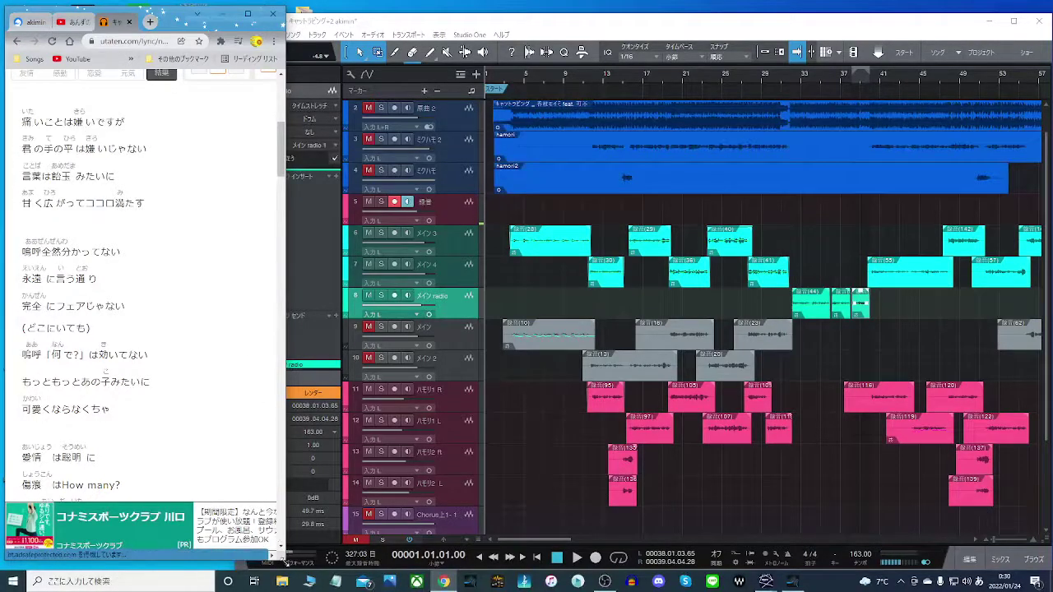
{"action": "left_click_drag", "start_coordinate": [280, 560], "coordinate": [305, 568]}
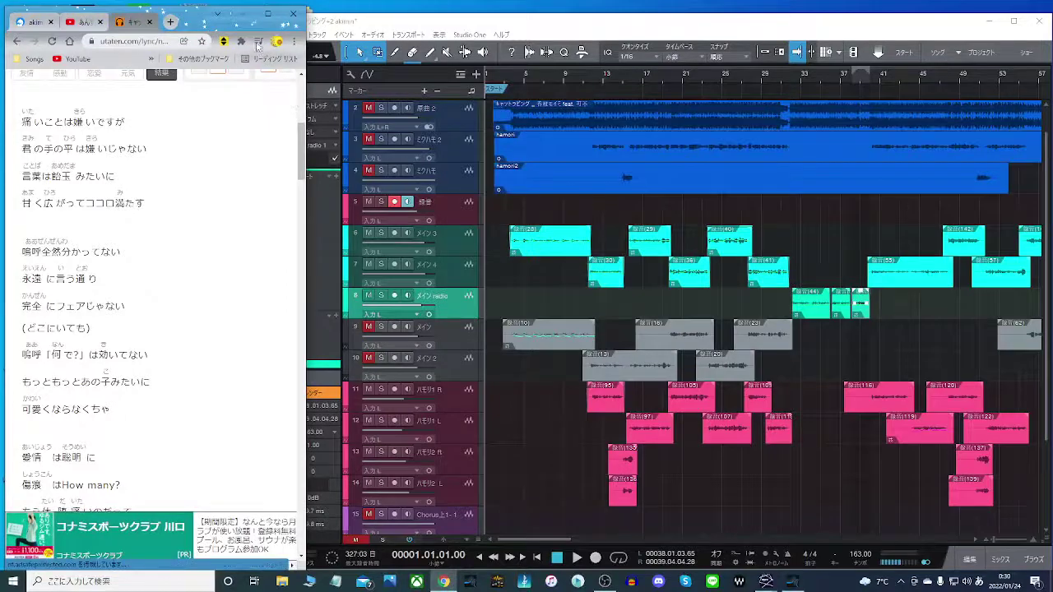
Set the lyrics page zoom to 150% and bring the first verse into view.
{"action": "left_click", "coordinate": [292, 41]}
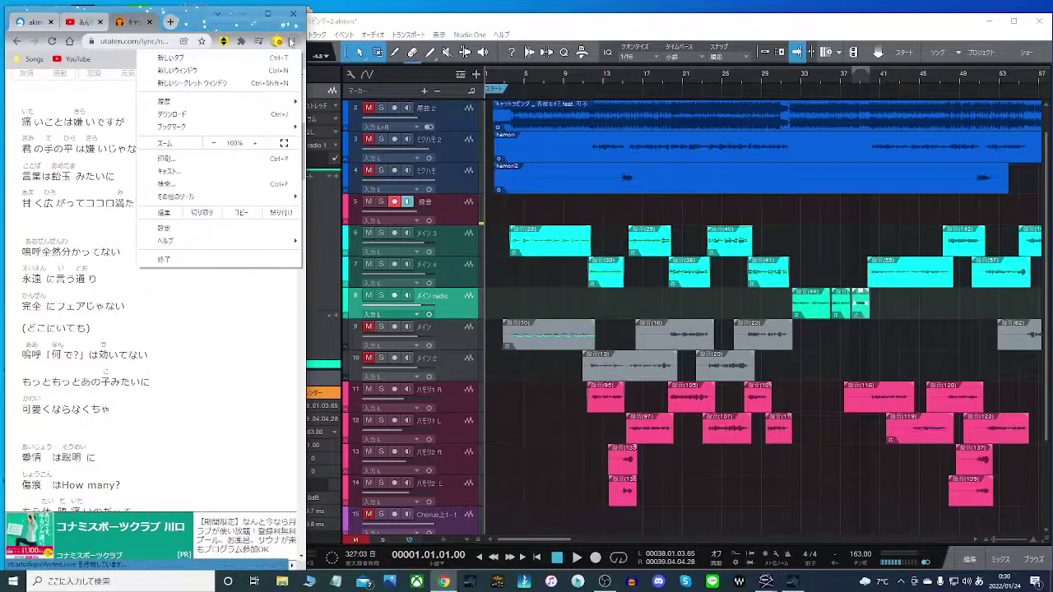
{"action": "left_click", "coordinate": [254, 143]}
{"action": "left_click", "coordinate": [255, 144]}
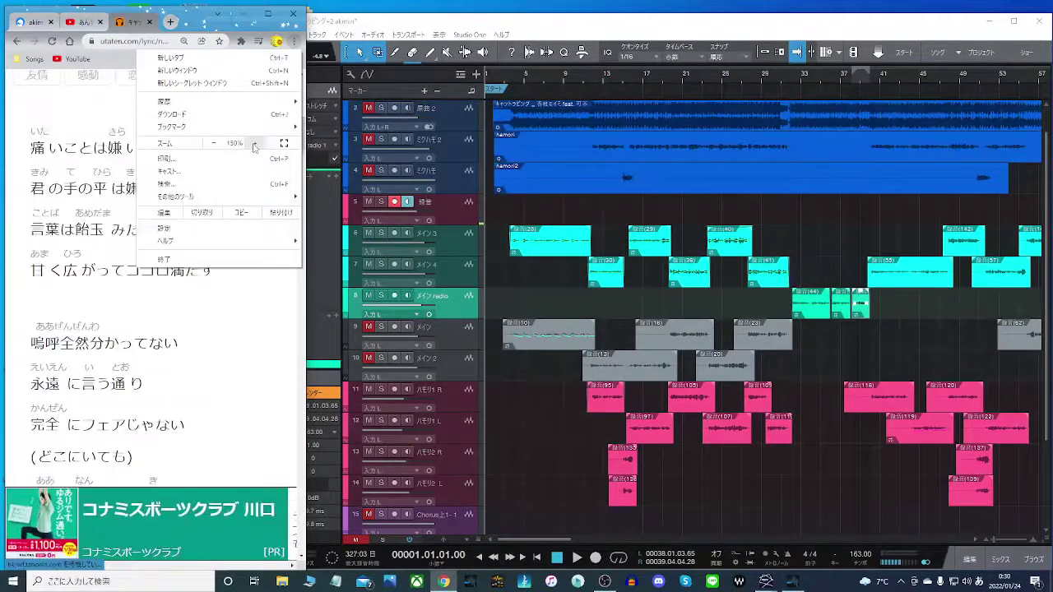
{"action": "left_click", "coordinate": [262, 355]}
{"action": "left_click_drag", "start_coordinate": [299, 135], "coordinate": [301, 141]}
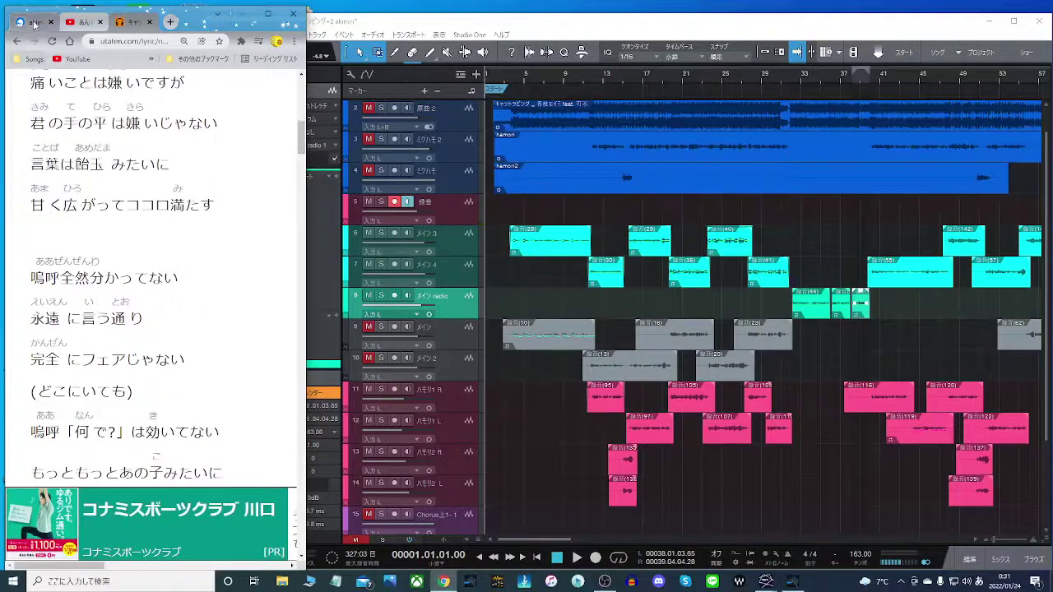
Move the live-stream tab into its own browser window and place that window away from the lyrics and song windows.
{"action": "right_click", "coordinate": [33, 23]}
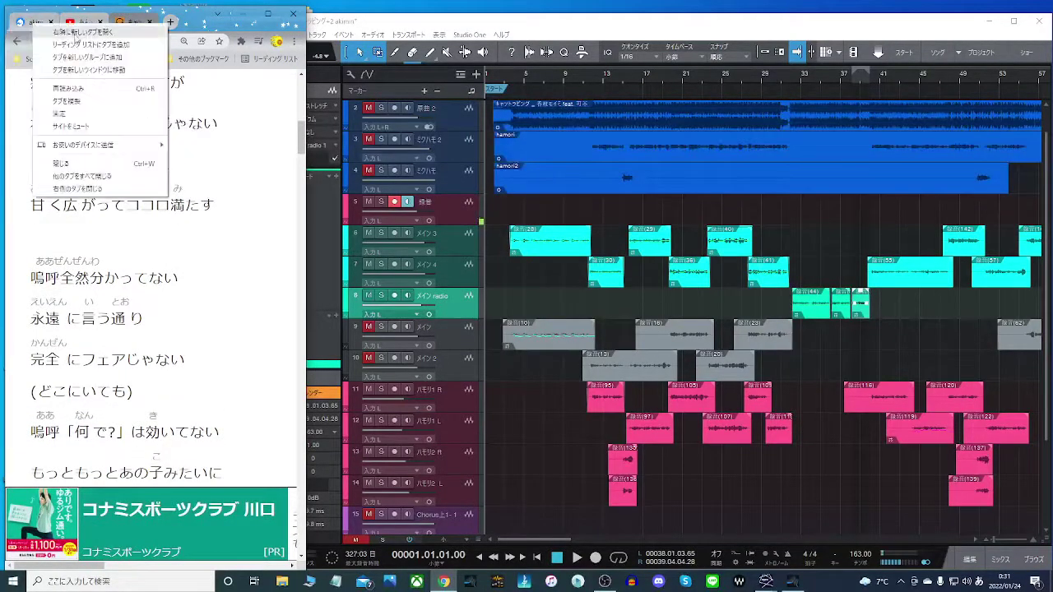
{"action": "left_click", "coordinate": [93, 77]}
{"action": "left_click_drag", "start_coordinate": [216, 22], "coordinate": [1052, 51]}
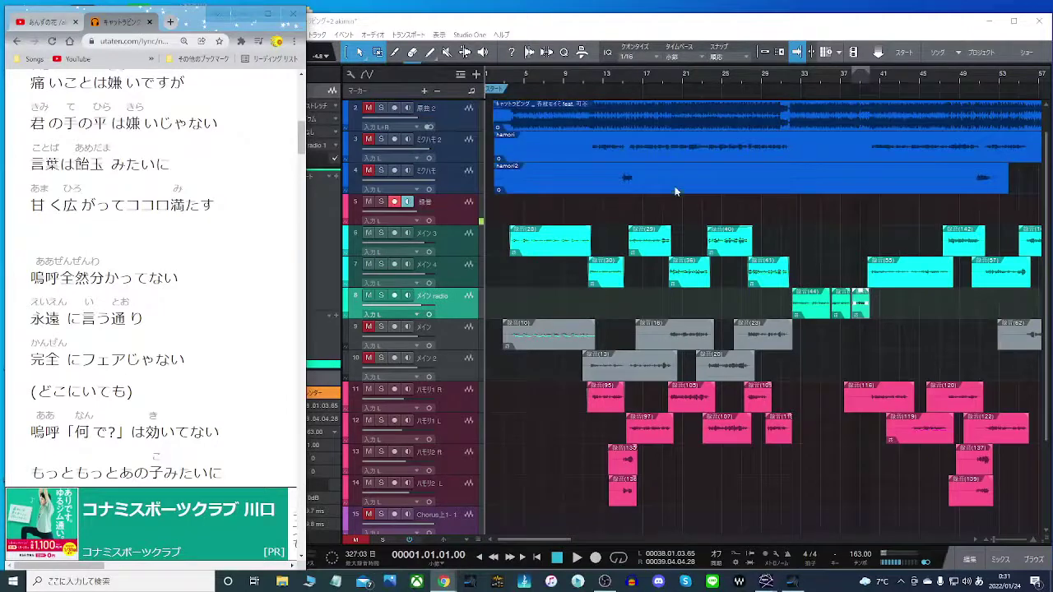
Play the song from the beginning to about bar 40 while following the lyrics down to "Love me, my darling", and stop playback.
{"action": "left_click", "coordinate": [500, 77]}
{"action": "key", "text": "space"}
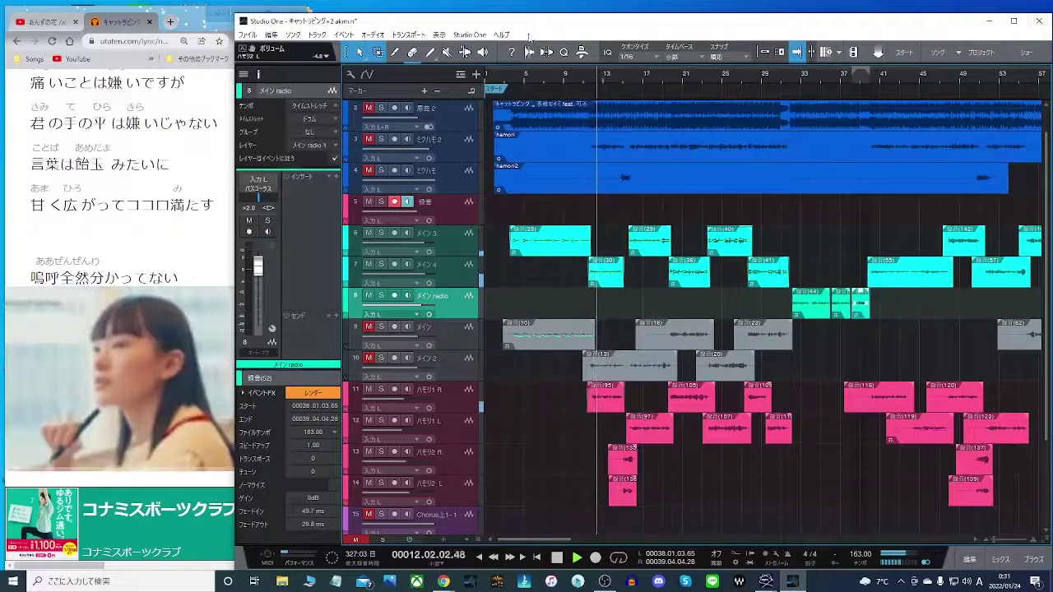
{"action": "left_click", "coordinate": [215, 247]}
{"action": "left_click", "coordinate": [275, 306]}
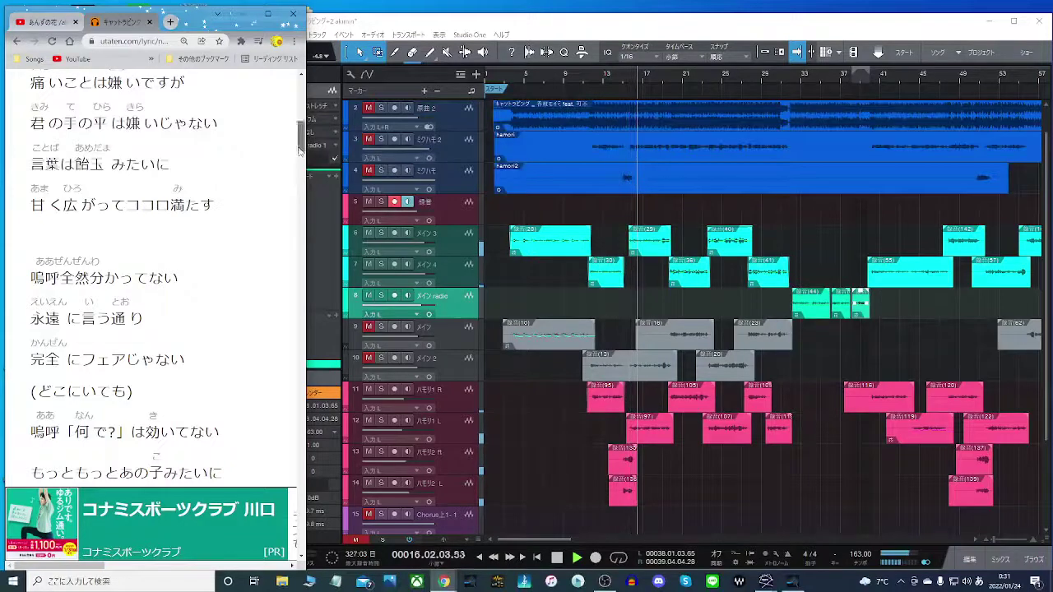
{"action": "left_click_drag", "start_coordinate": [300, 151], "coordinate": [299, 185]}
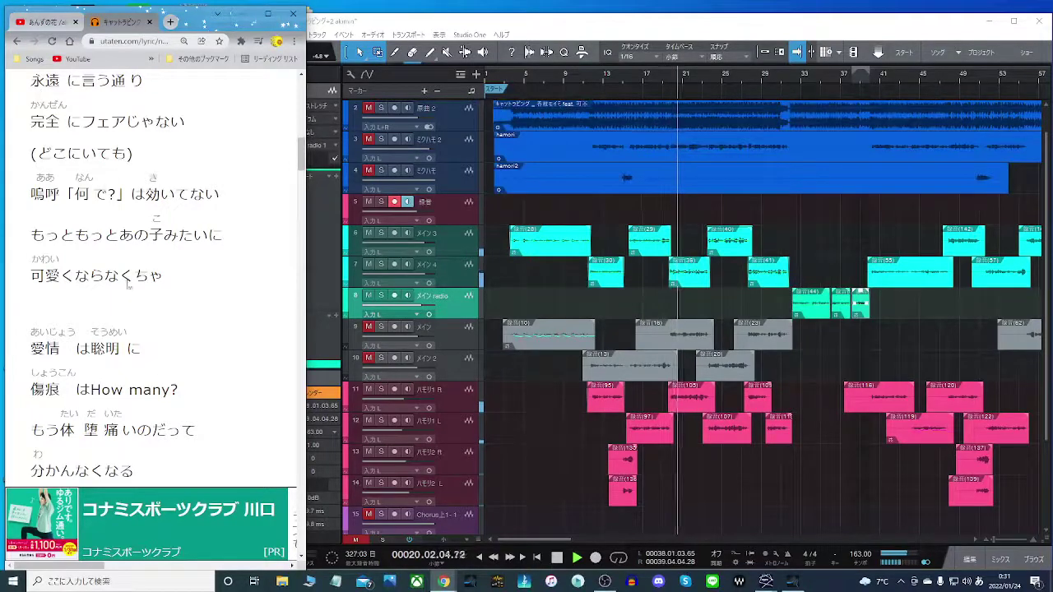
{"action": "scroll", "coordinate": [128, 284], "scroll_direction": "down", "scroll_amount": 3}
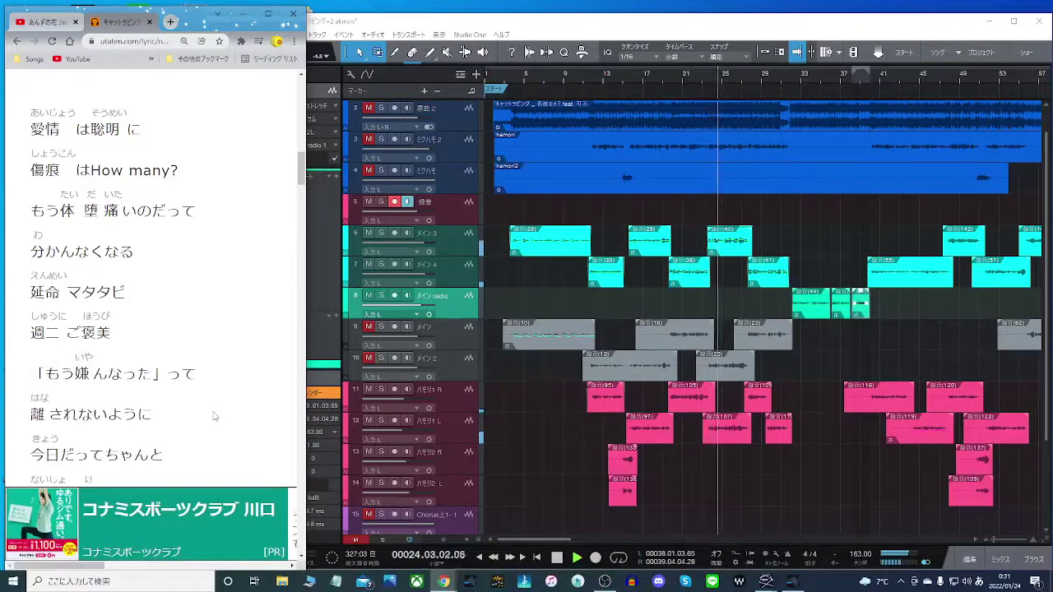
{"action": "scroll", "coordinate": [213, 415], "scroll_direction": "down", "scroll_amount": 2}
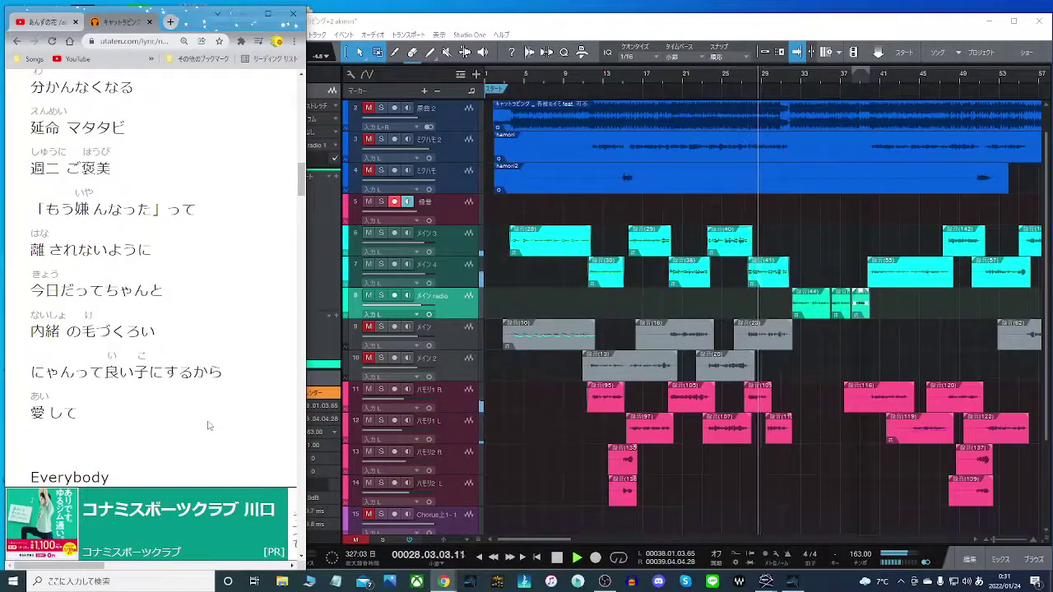
{"action": "scroll", "coordinate": [209, 424], "scroll_direction": "down", "scroll_amount": 1}
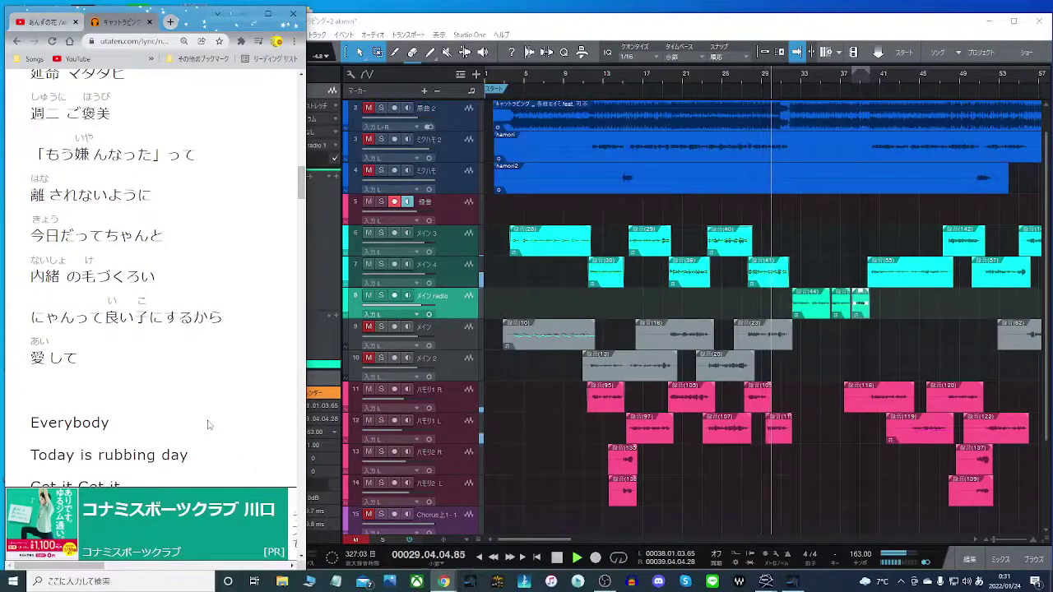
{"action": "scroll", "coordinate": [209, 424], "scroll_direction": "down", "scroll_amount": 1}
{"action": "scroll", "coordinate": [210, 425], "scroll_direction": "down", "scroll_amount": 4}
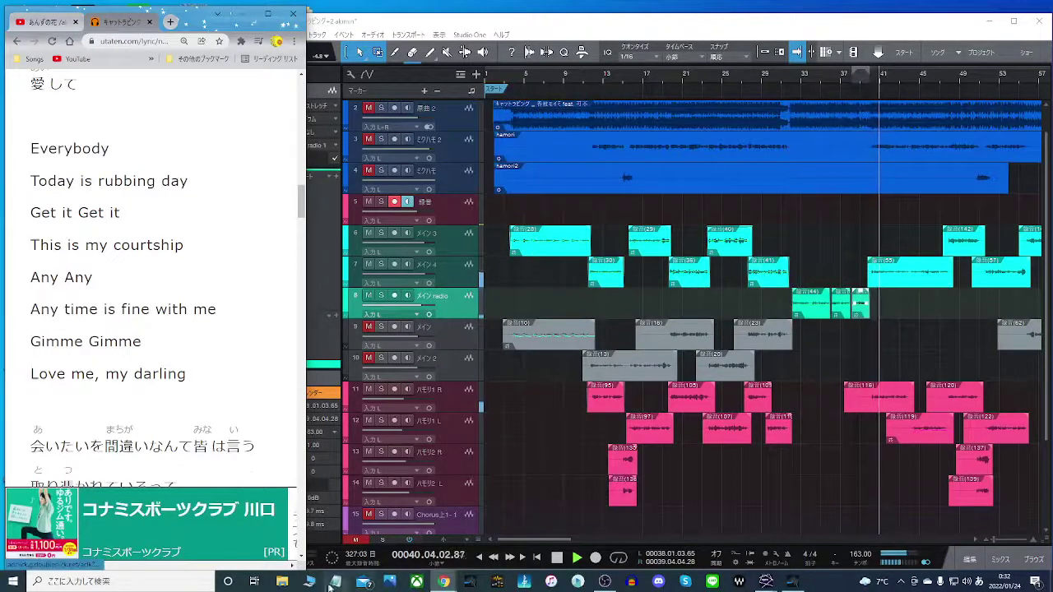
{"action": "left_click", "coordinate": [557, 558]}
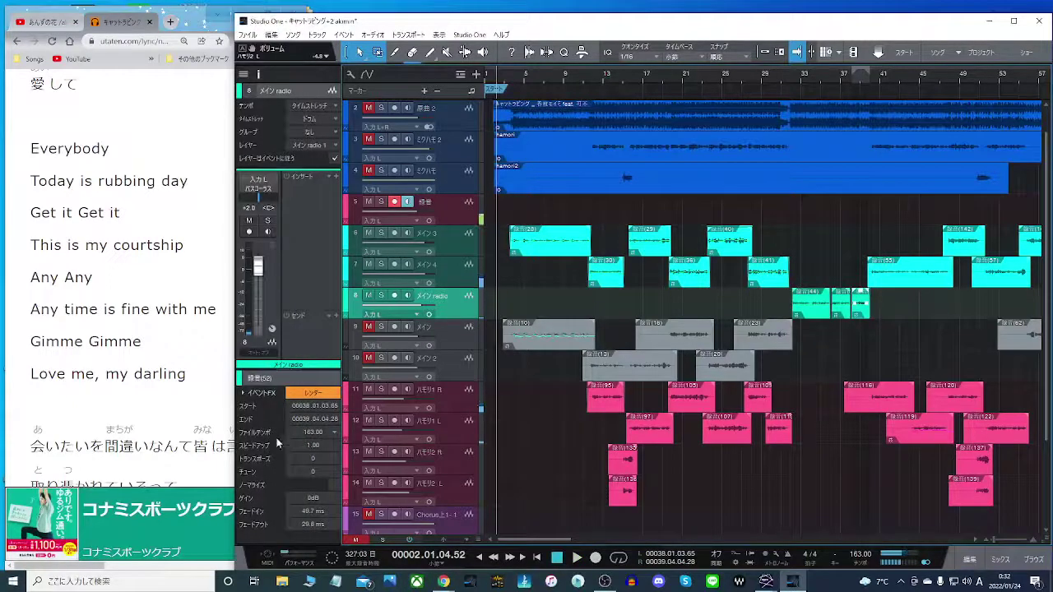
Go back from the current lyrics page to the search results and open the 香椎モイミ - キャットラビング Lyrics (ja) page instead.
{"action": "left_click", "coordinate": [72, 25]}
{"action": "left_click", "coordinate": [18, 42]}
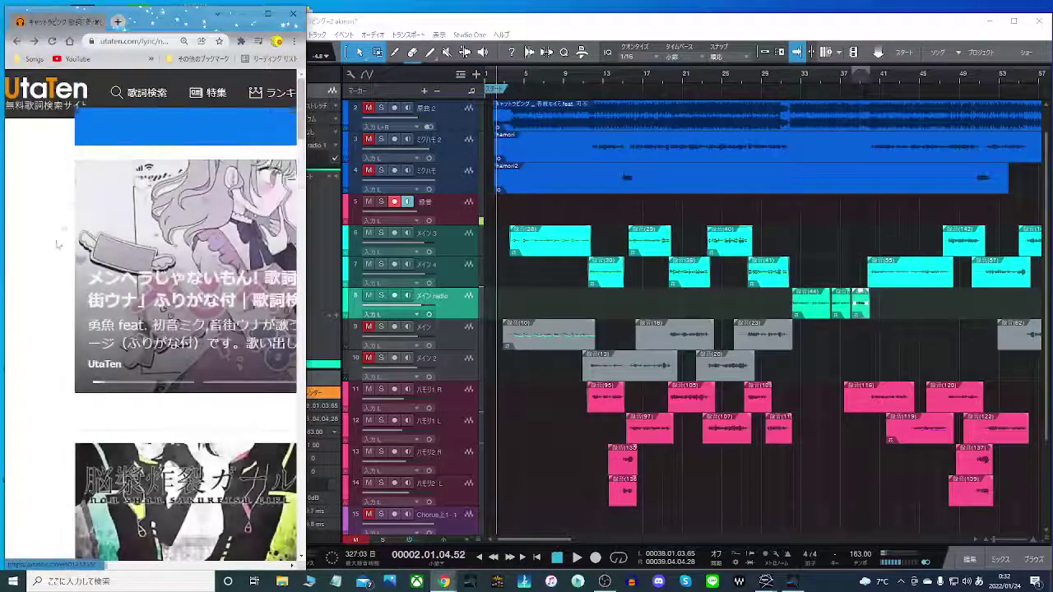
{"action": "scroll", "coordinate": [56, 271], "scroll_direction": "down", "scroll_amount": 3}
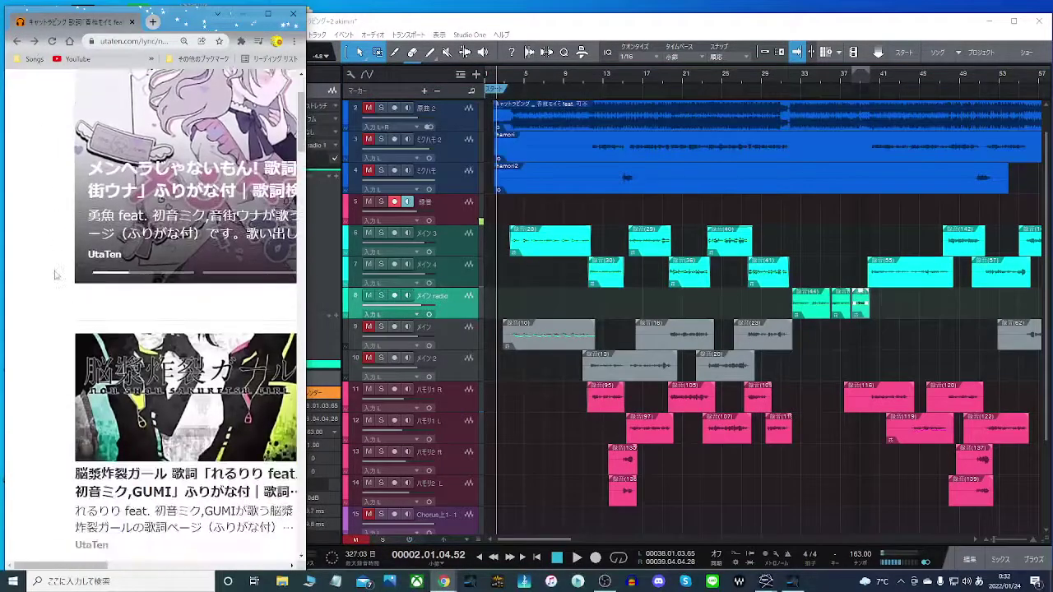
{"action": "scroll", "coordinate": [41, 88], "scroll_direction": "up", "scroll_amount": 2}
{"action": "left_click", "coordinate": [17, 42]}
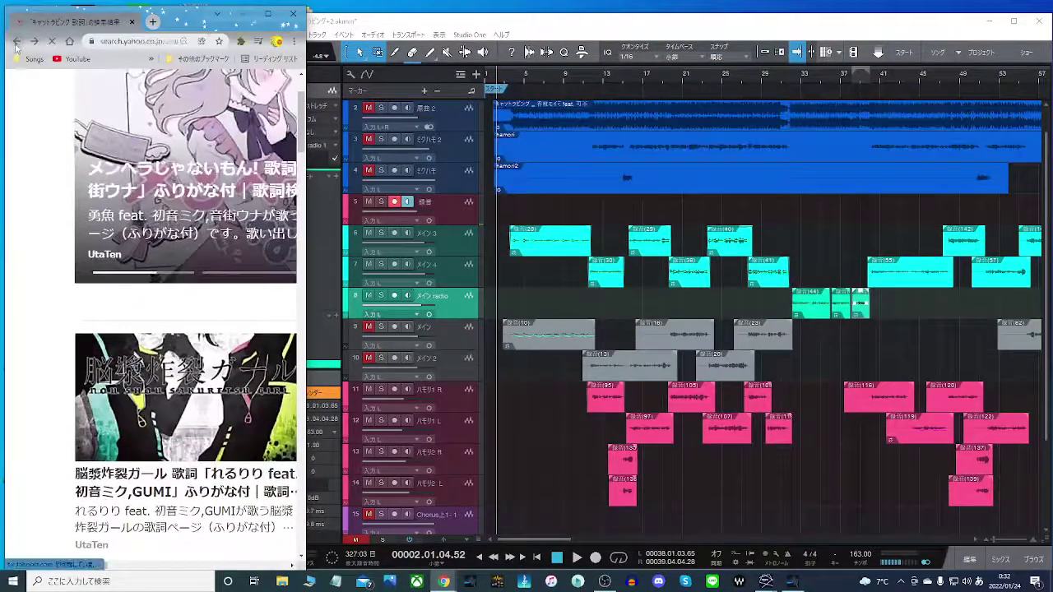
{"action": "scroll", "coordinate": [156, 329], "scroll_direction": "down", "scroll_amount": 5}
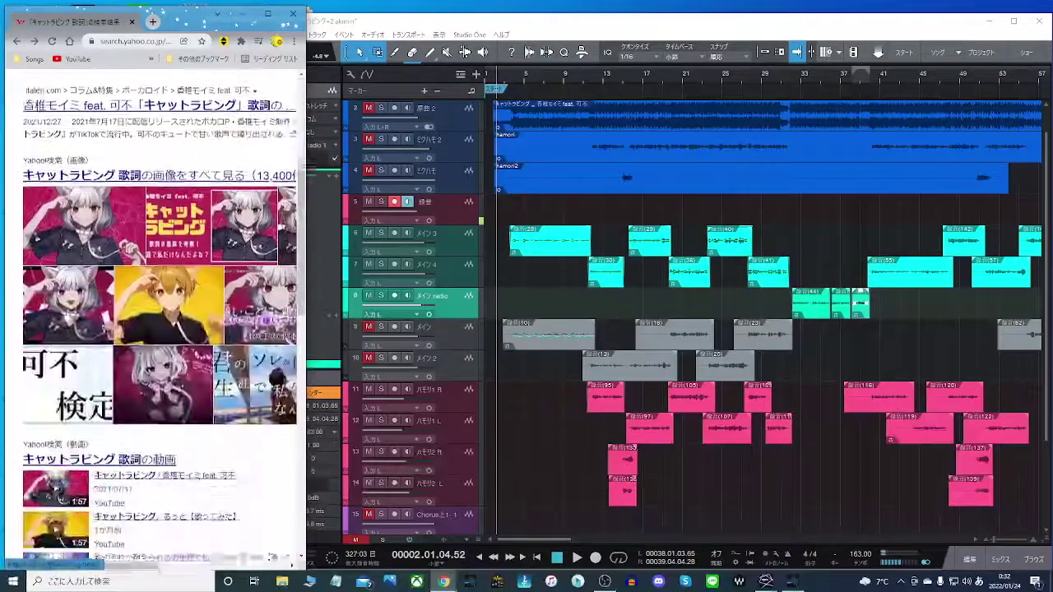
{"action": "scroll", "coordinate": [103, 342], "scroll_direction": "down", "scroll_amount": 3}
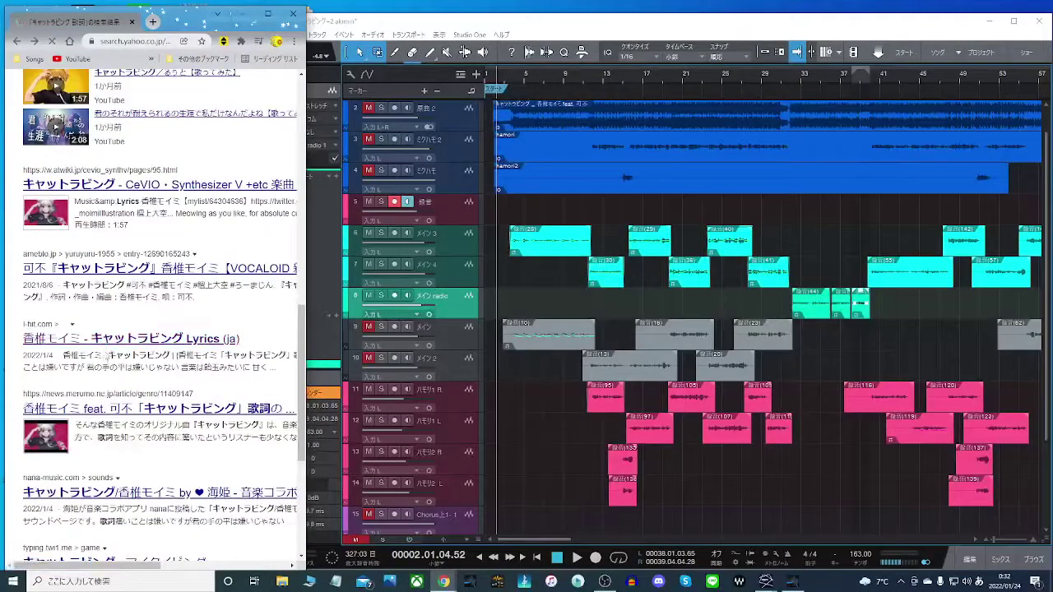
{"action": "left_click", "coordinate": [102, 342]}
{"action": "scroll", "coordinate": [106, 344], "scroll_direction": "down", "scroll_amount": 1}
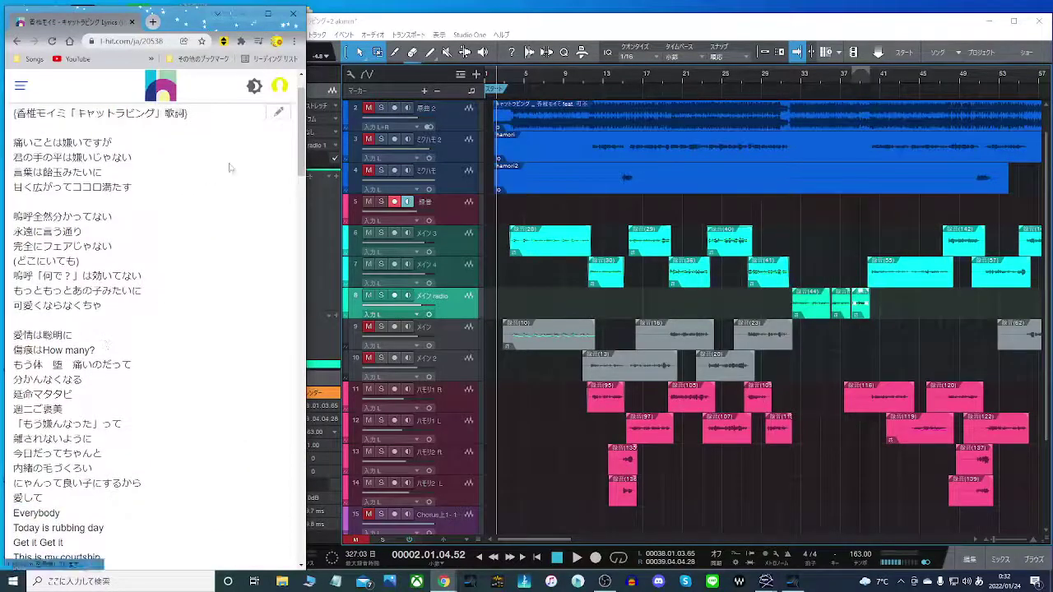
Set the new lyrics page's zoom to 150% and bring the first verse into view.
{"action": "left_click", "coordinate": [294, 40]}
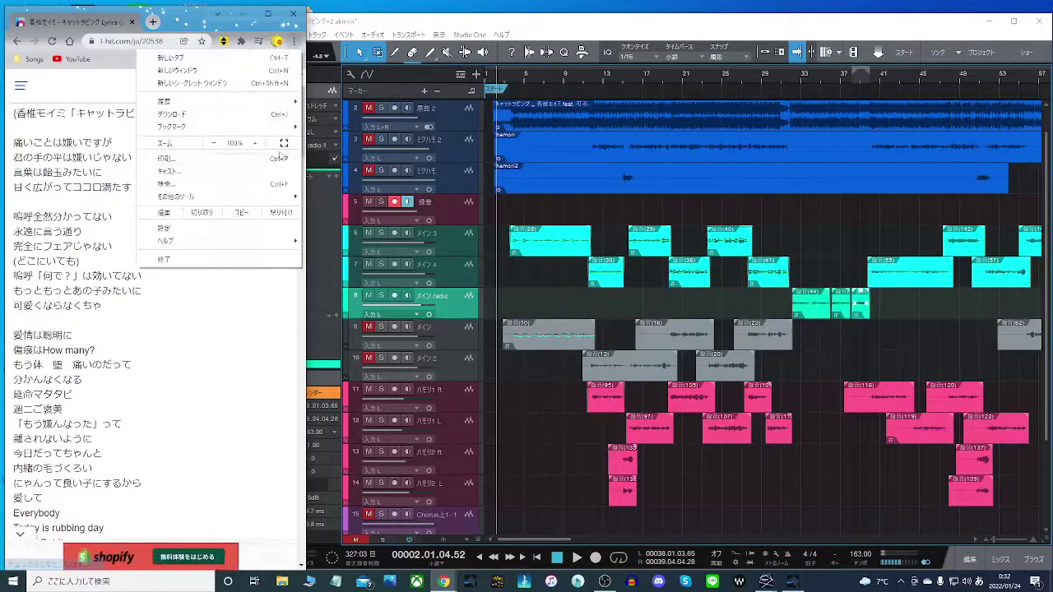
{"action": "left_click", "coordinate": [253, 144]}
{"action": "left_click", "coordinate": [253, 144]}
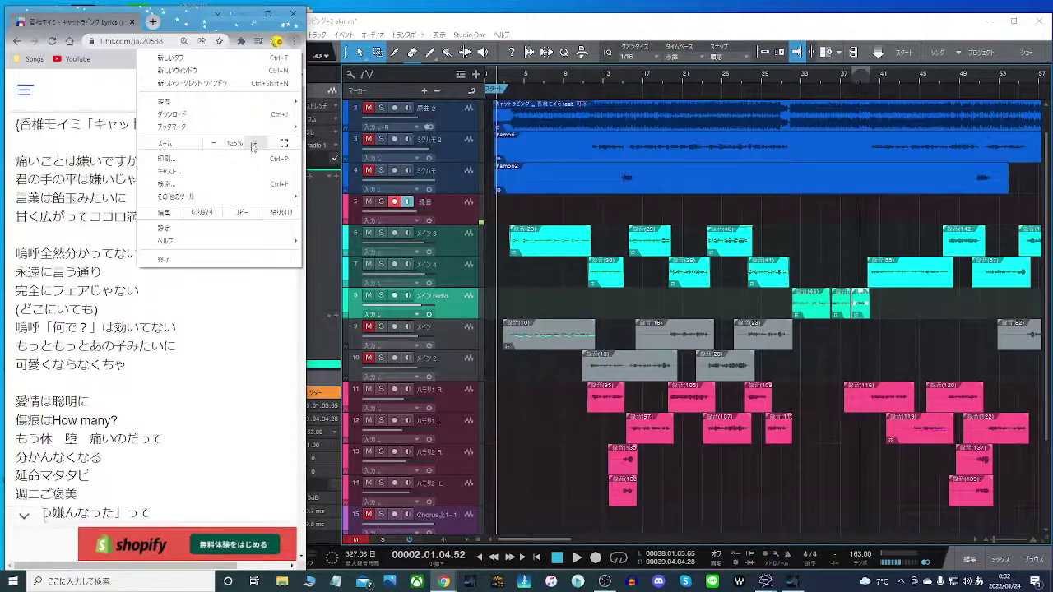
{"action": "left_click", "coordinate": [252, 144]}
{"action": "left_click", "coordinate": [218, 316]}
{"action": "scroll", "coordinate": [218, 315], "scroll_direction": "down", "scroll_amount": 2}
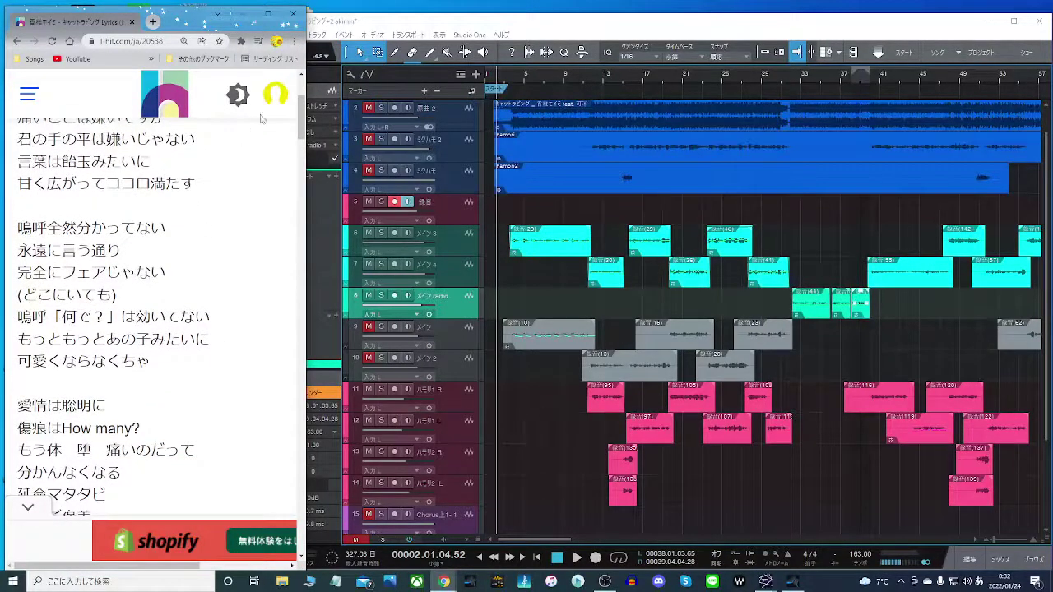
{"action": "mouse_move", "coordinate": [299, 137]}
{"action": "left_mouse_down"}
{"action": "mouse_move", "coordinate": [300, 121]}
{"action": "mouse_move", "coordinate": [300, 130]}
{"action": "left_mouse_up"}
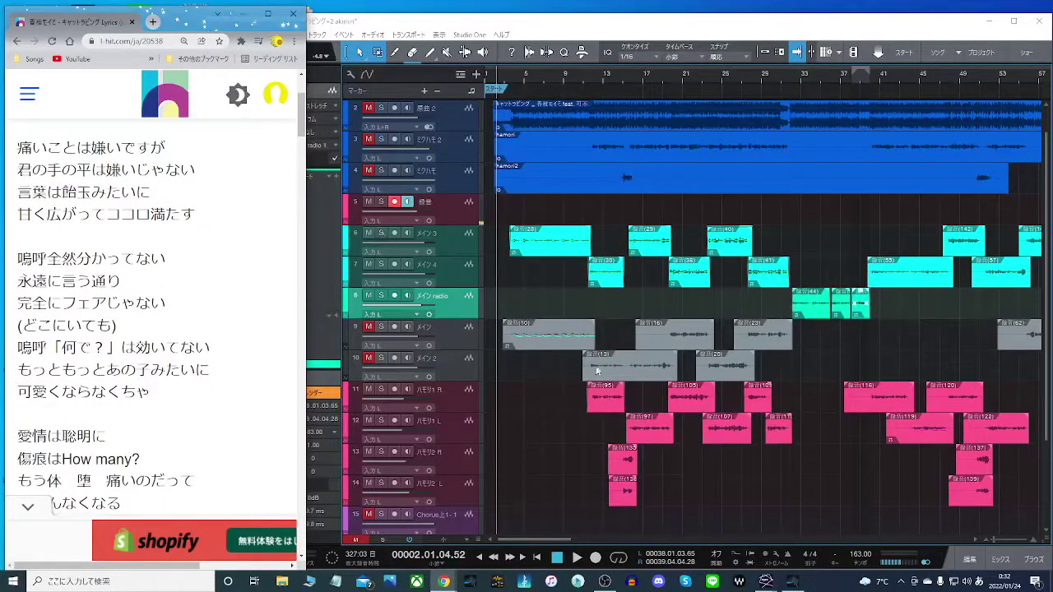
Switch to the Studio One song, play from about bar 11, and open the first ハモリ1 R event in Melodyne.
{"action": "left_click", "coordinate": [550, 538]}
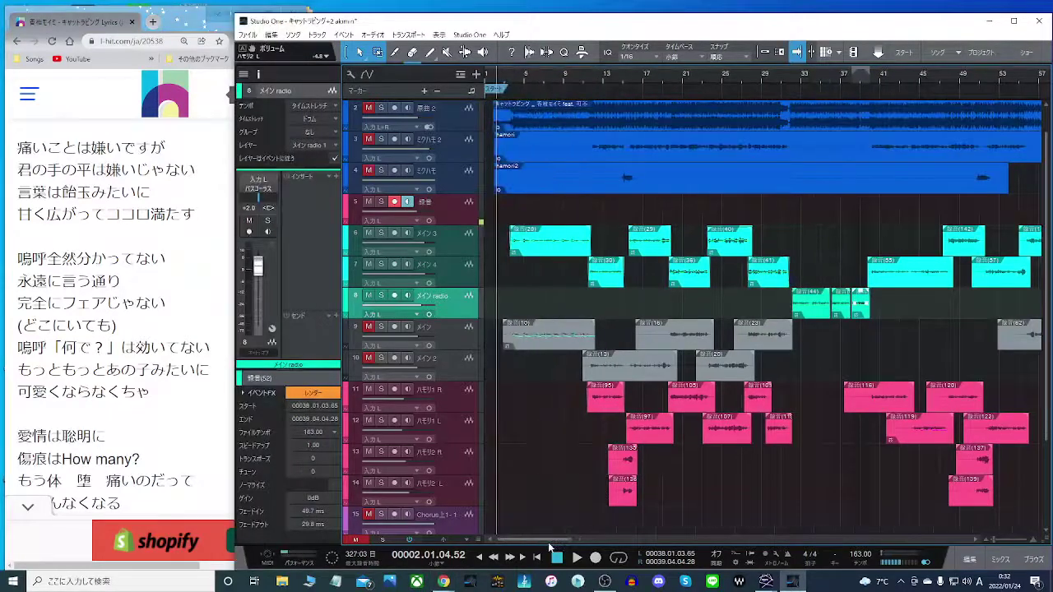
{"action": "left_click", "coordinate": [581, 77]}
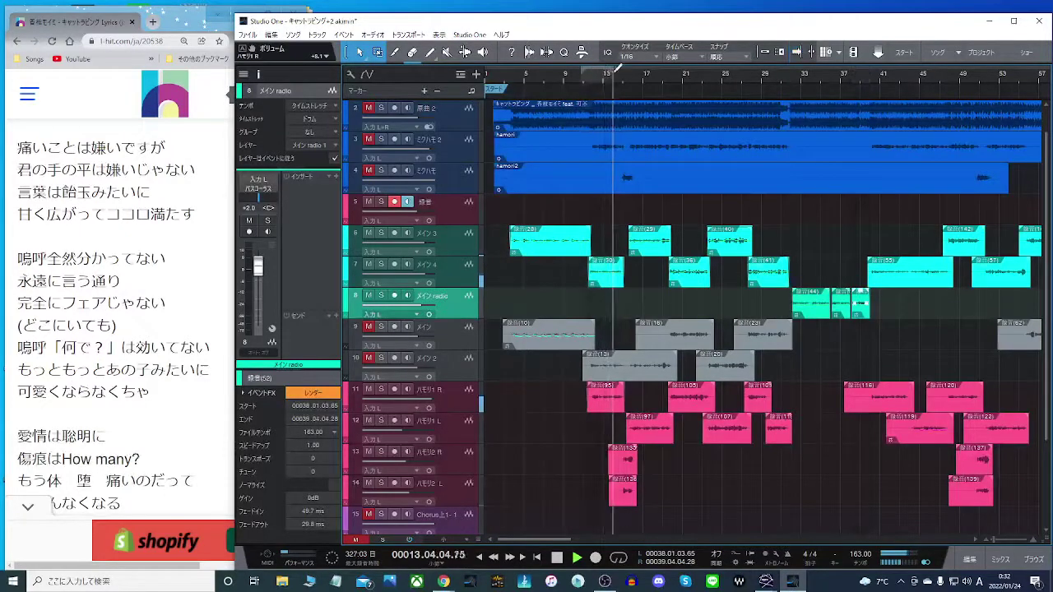
{"action": "right_click", "coordinate": [606, 400]}
{"action": "left_click", "coordinate": [646, 273]}
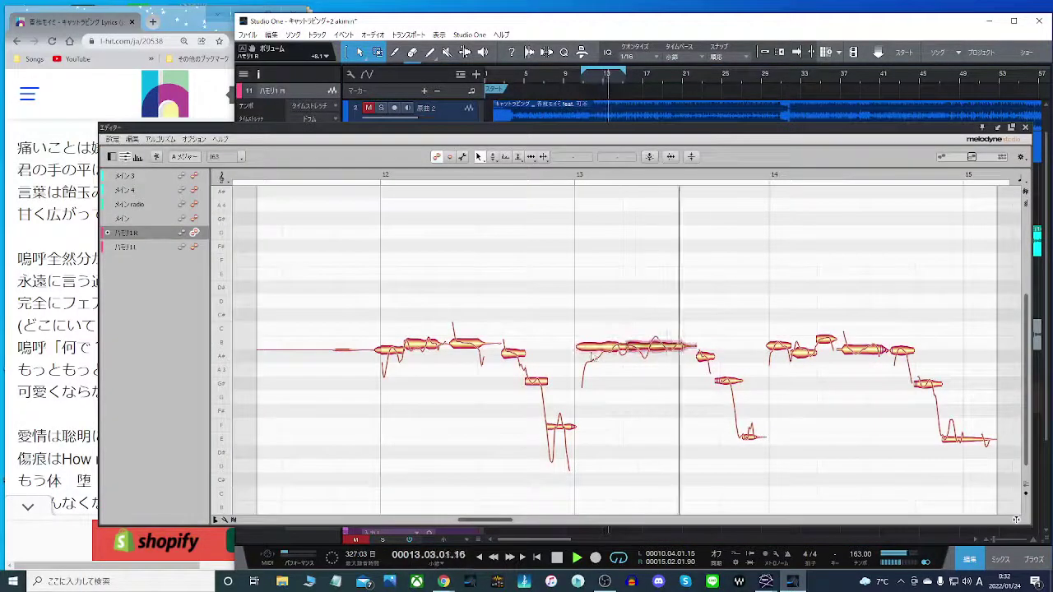
Split the long note at the start of bar 13 in the ハモリ1 R phrase.
{"action": "right_click", "coordinate": [598, 349]}
{"action": "left_click", "coordinate": [661, 349]}
{"action": "double_click", "coordinate": [600, 349]}
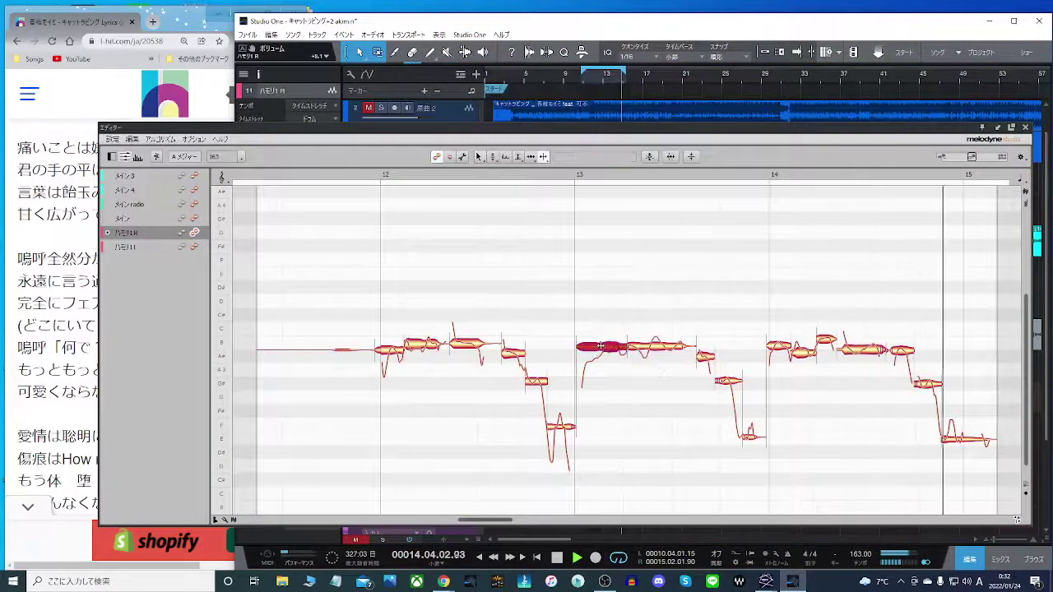
Raise the first note of bar 12 to B, lower the opening piece of bar 13 to A#, and stop playback.
{"action": "right_click", "coordinate": [595, 356]}
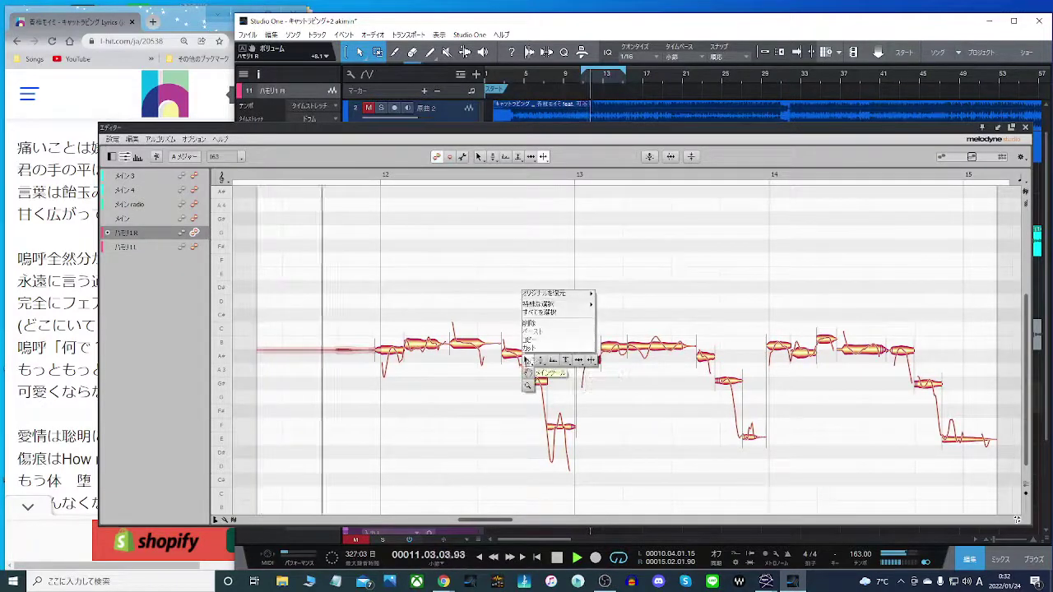
{"action": "left_click", "coordinate": [528, 360]}
{"action": "left_click_drag", "start_coordinate": [397, 350], "coordinate": [397, 347]}
{"action": "left_click", "coordinate": [592, 359]}
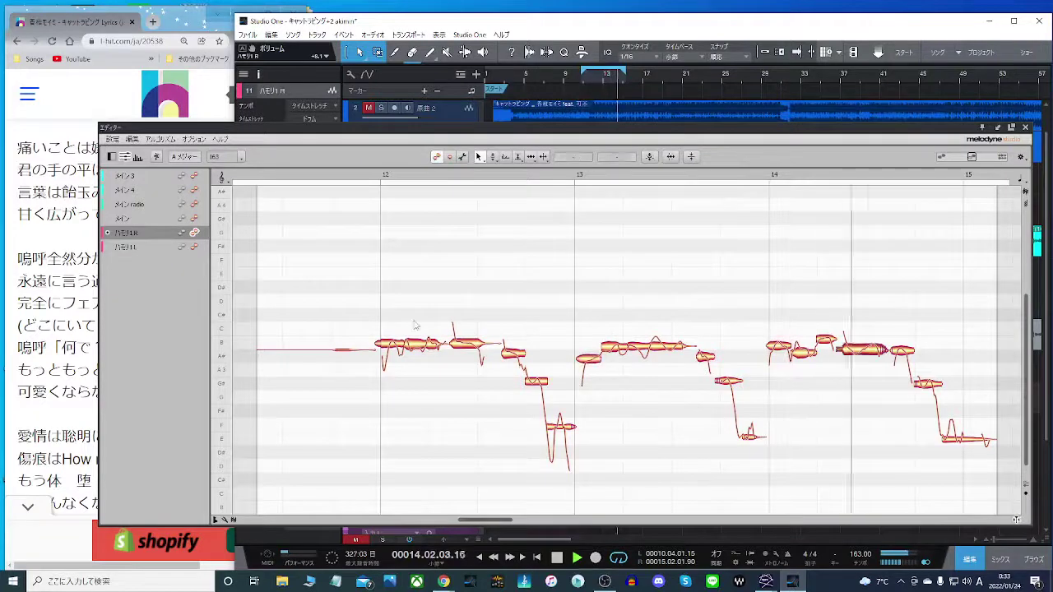
{"action": "key", "text": "space"}
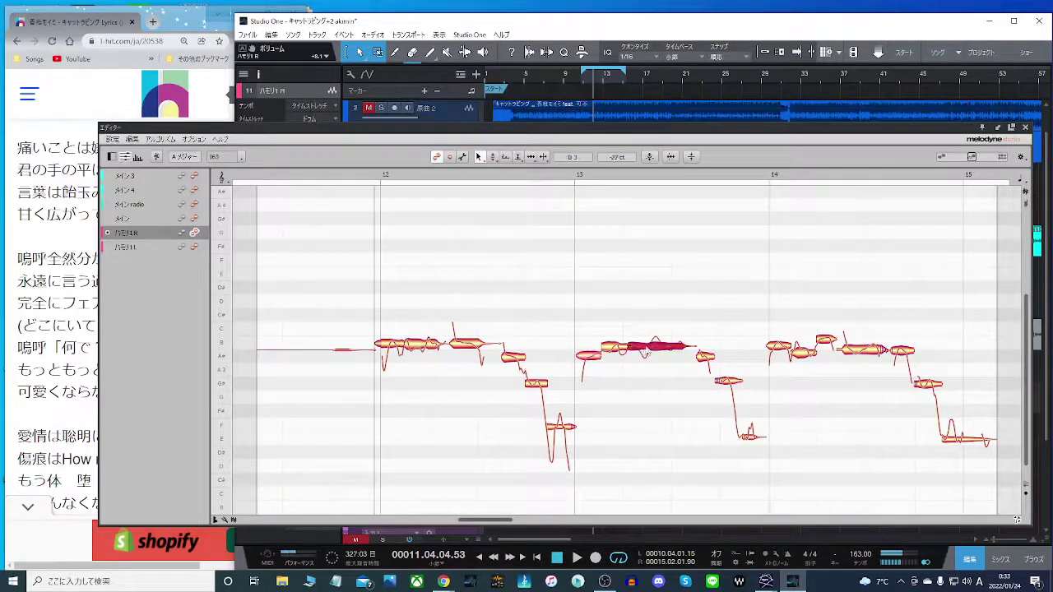
Split the sustained note in the middle of bar 13 into shorter notes and return to the main tool.
{"action": "right_click", "coordinate": [679, 349]}
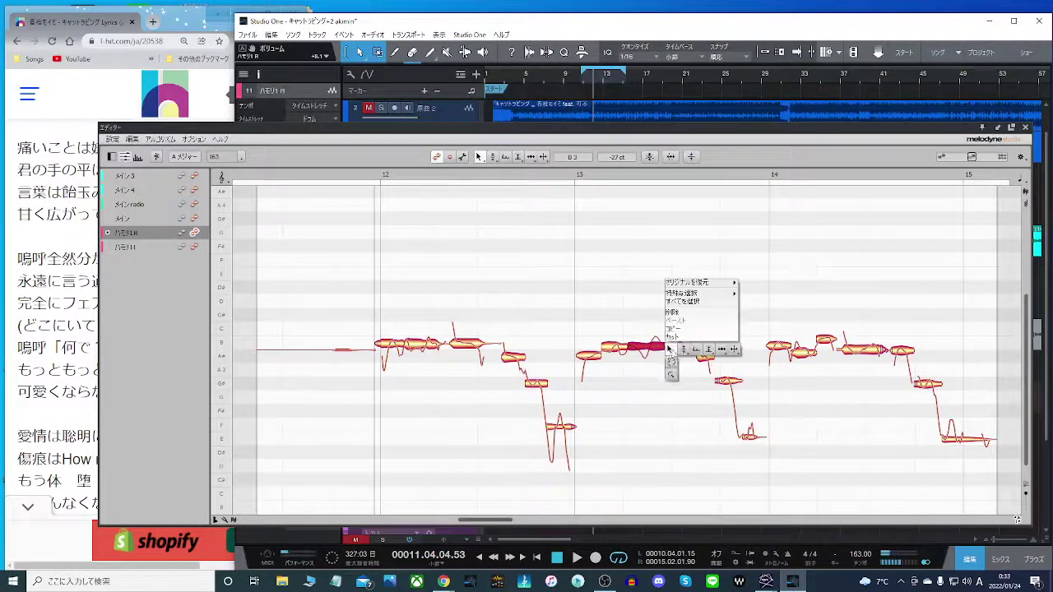
{"action": "left_click", "coordinate": [737, 349]}
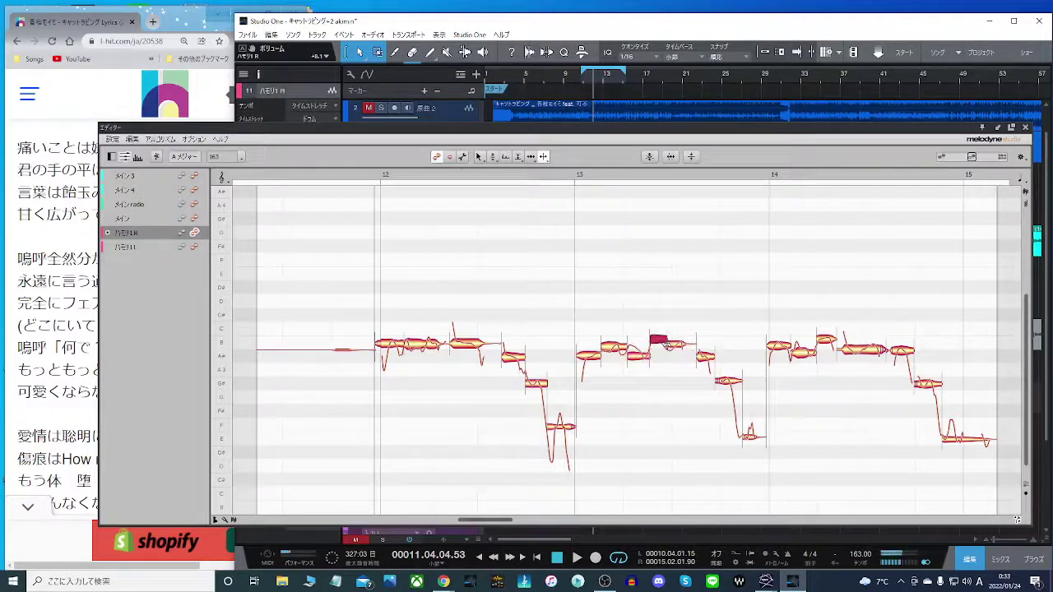
{"action": "right_click", "coordinate": [606, 347]}
{"action": "left_click", "coordinate": [542, 348]}
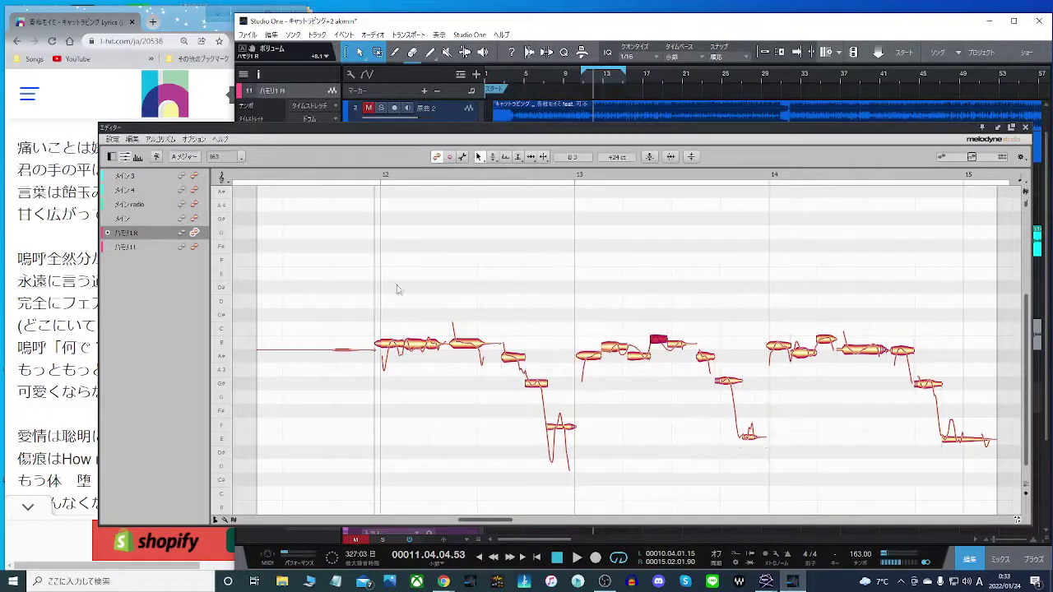
Play from bar 12, split the sustained note near the middle of that bar, and return to the main tool.
{"action": "left_click", "coordinate": [378, 177]}
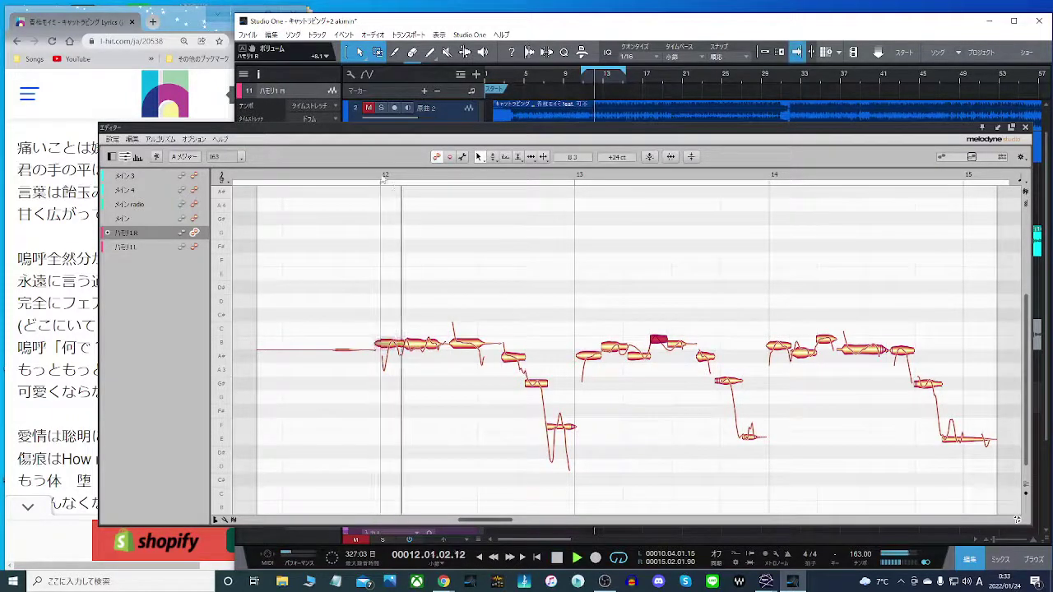
{"action": "right_click", "coordinate": [470, 348]}
{"action": "left_click", "coordinate": [532, 347]}
{"action": "double_click", "coordinate": [463, 345]}
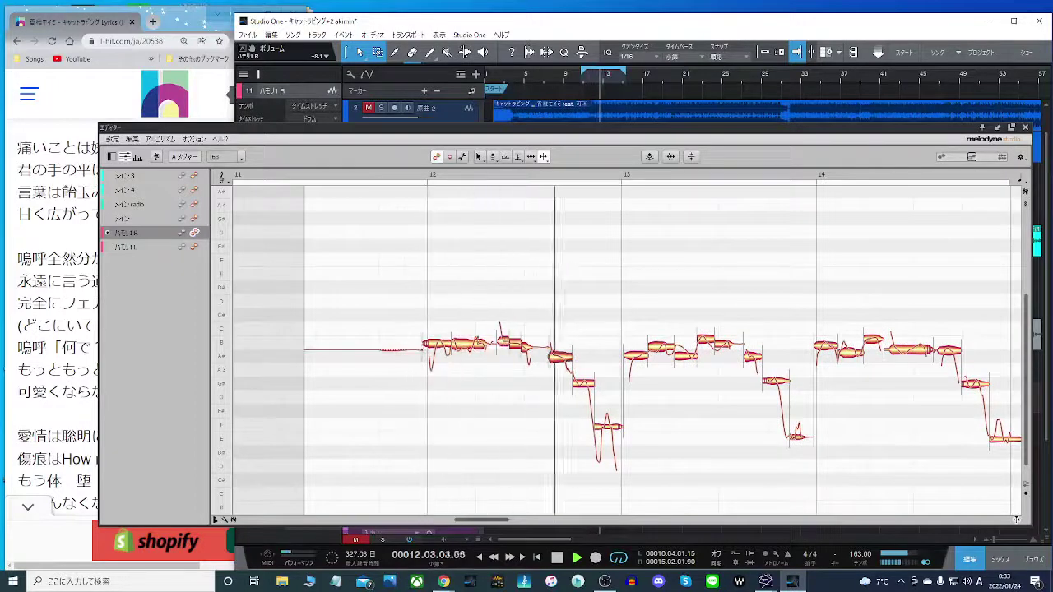
{"action": "right_click", "coordinate": [478, 342]}
{"action": "left_click", "coordinate": [455, 341]}
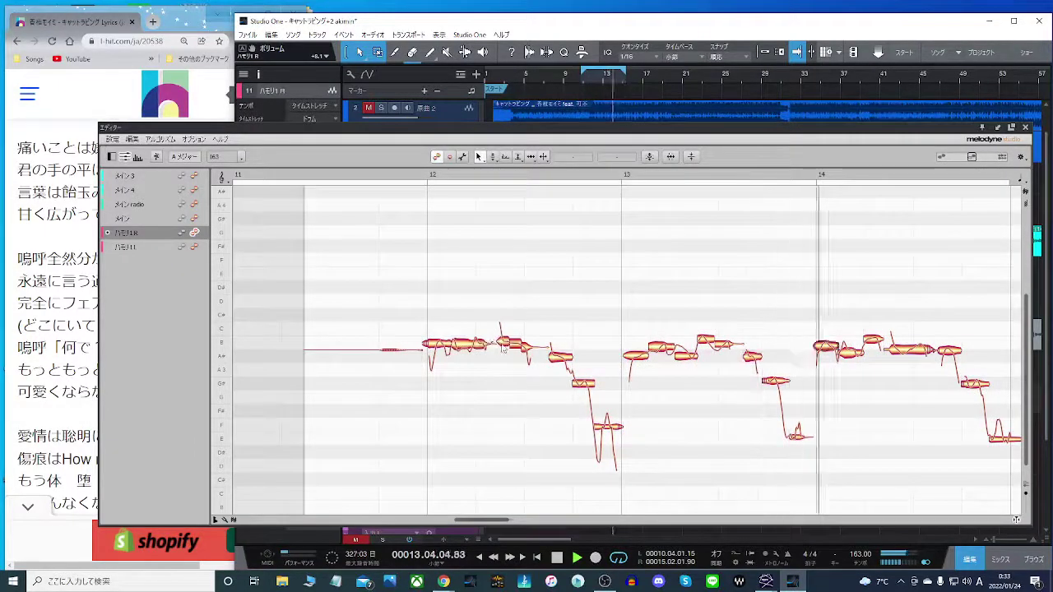
Snap the run of opening notes in bar 12, including the lead-in, to B with 0 ct deviation.
{"action": "left_click", "coordinate": [506, 345]}
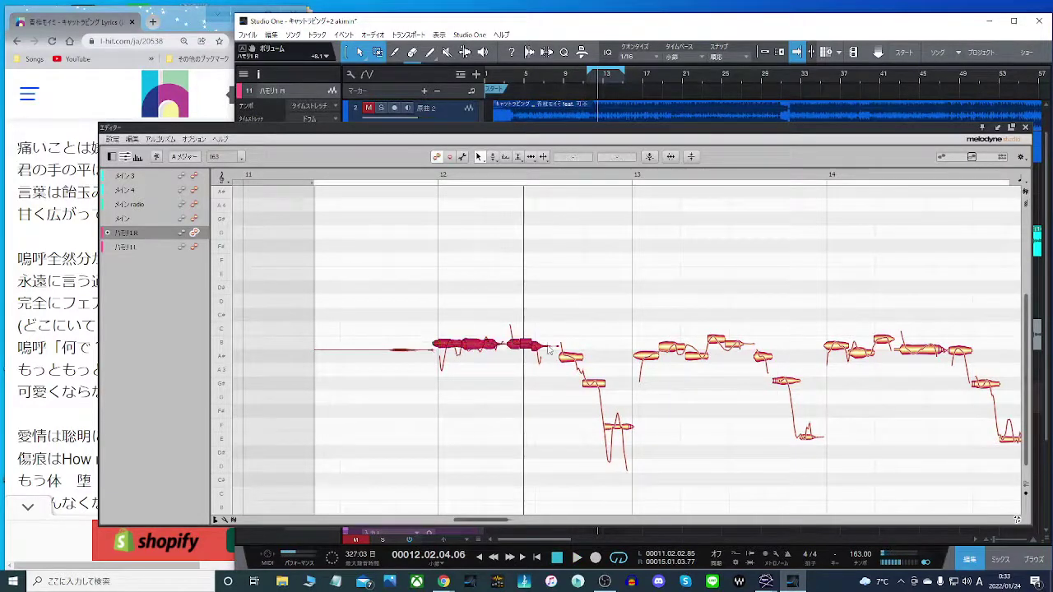
{"action": "double_click", "coordinate": [491, 348]}
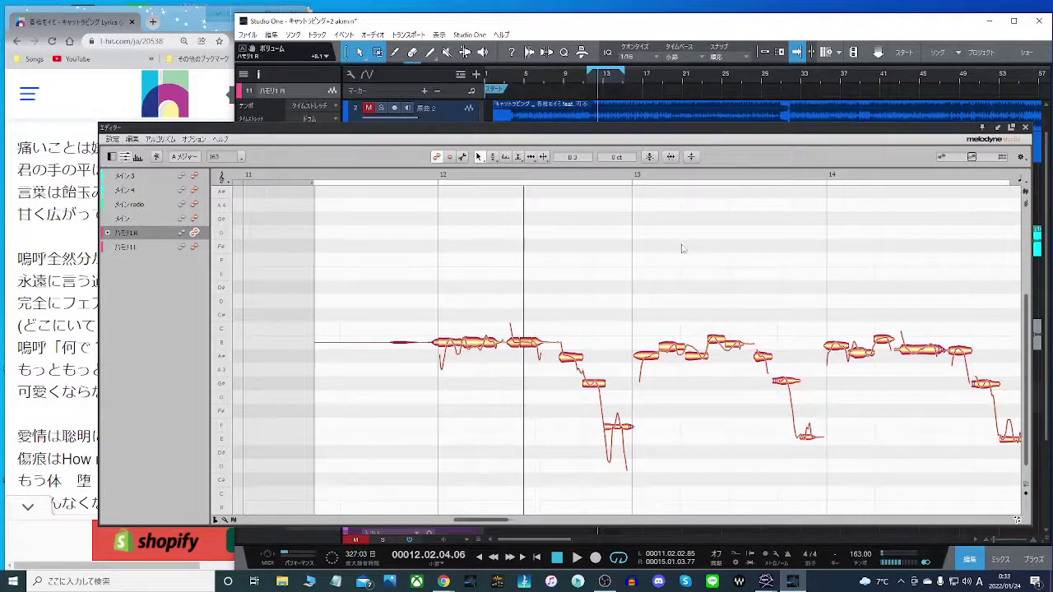
Uncover the ミクハモ 2 track beside the Melodyne editor and solo it temporarily to hear the guide harmony.
{"action": "left_click_drag", "start_coordinate": [557, 130], "coordinate": [557, 172]}
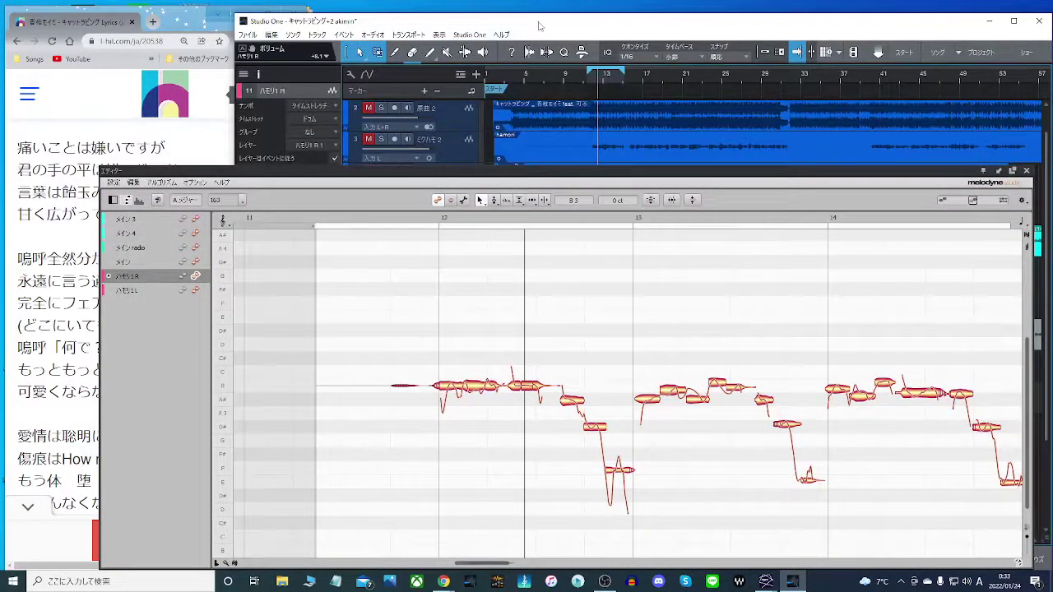
{"action": "left_click_drag", "start_coordinate": [539, 26], "coordinate": [529, 23]}
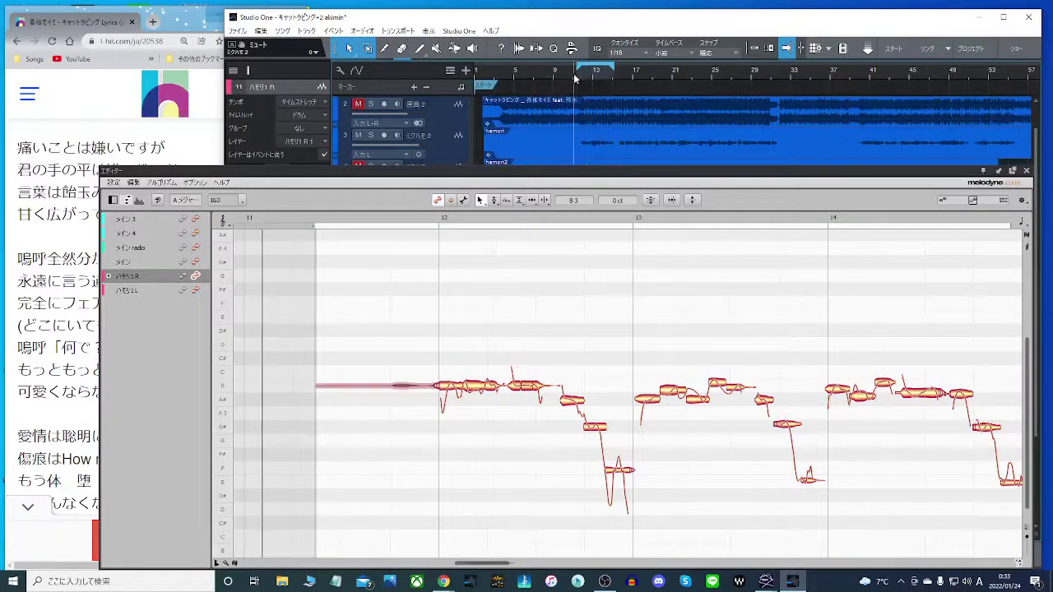
{"action": "left_click", "coordinate": [371, 135]}
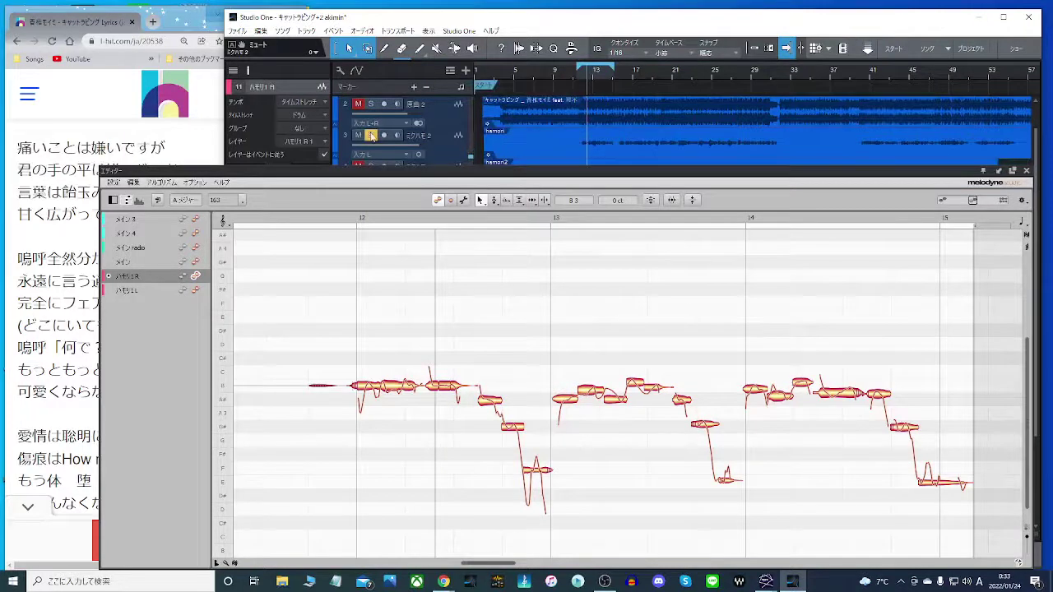
{"action": "left_click", "coordinate": [371, 136]}
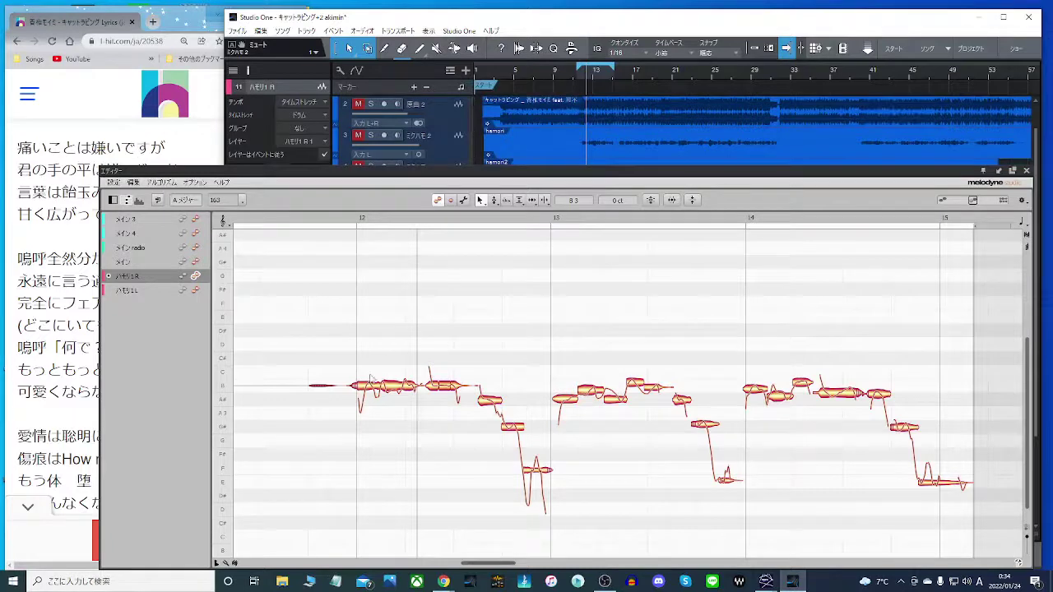
Snap the sustained notes in bar 13 to B with 0 ct deviation and check the phrase by playing from bar 12.
{"action": "left_click", "coordinate": [367, 384]}
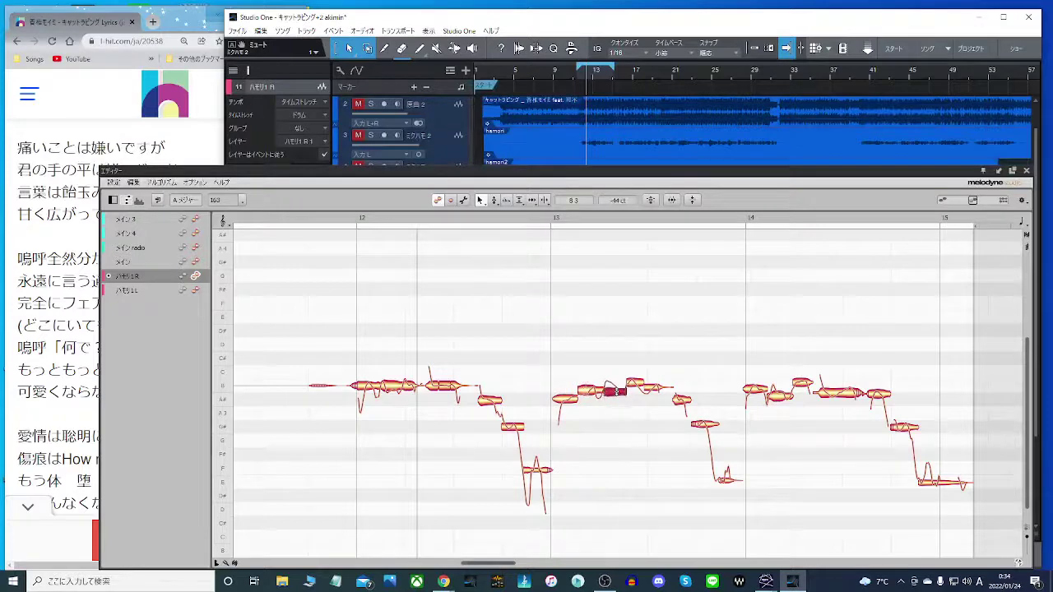
{"action": "left_click", "coordinate": [657, 390]}
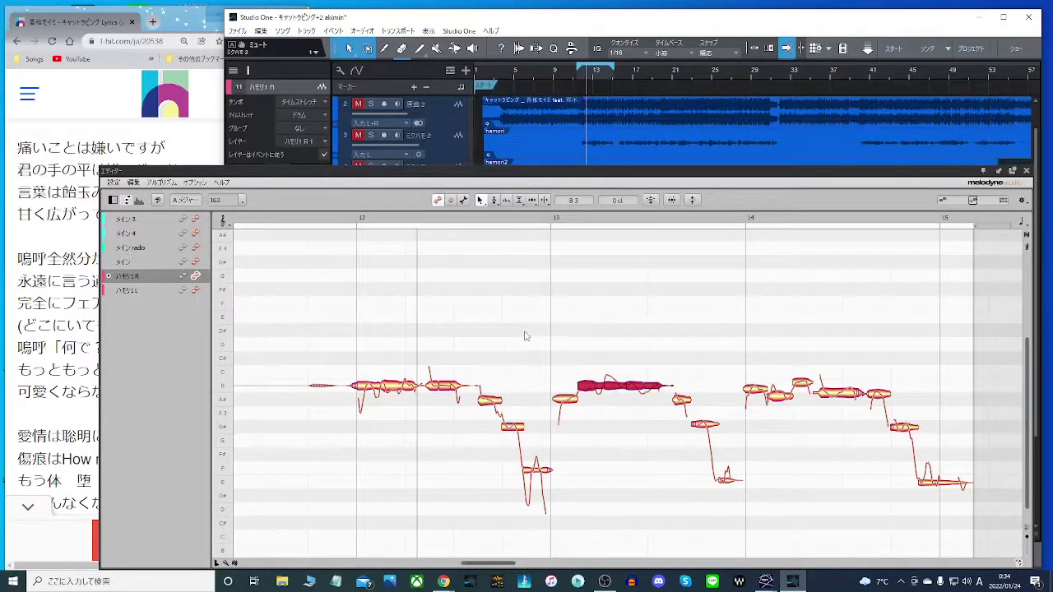
{"action": "left_click", "coordinate": [347, 218]}
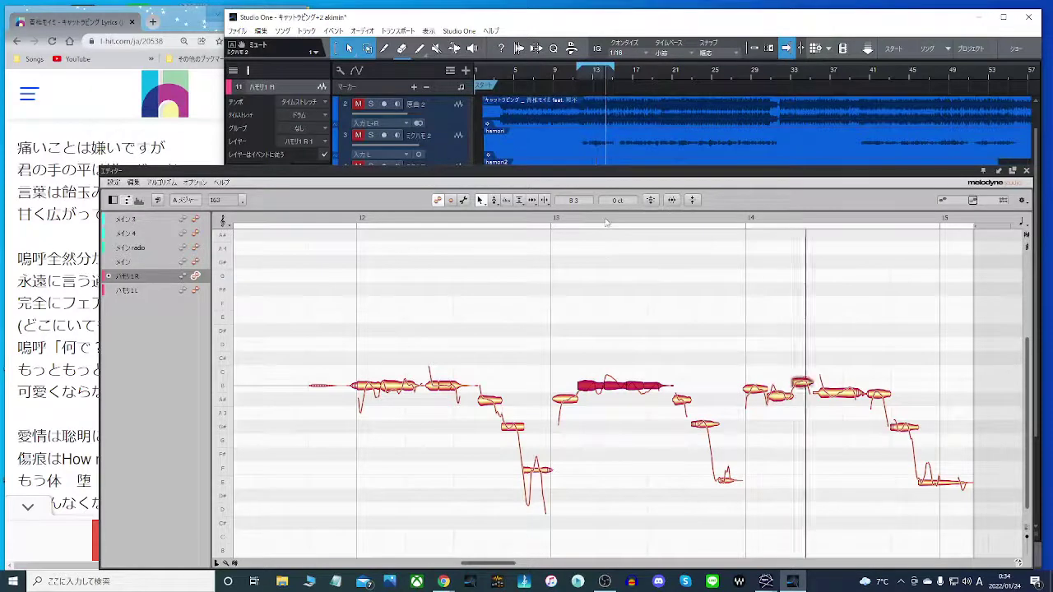
Choose the Pitch tool for the sustained bar 13 notes and play the phrase from the start of that bar.
{"action": "left_click_drag", "start_coordinate": [606, 222], "coordinate": [608, 387]}
{"action": "right_click", "coordinate": [607, 387]}
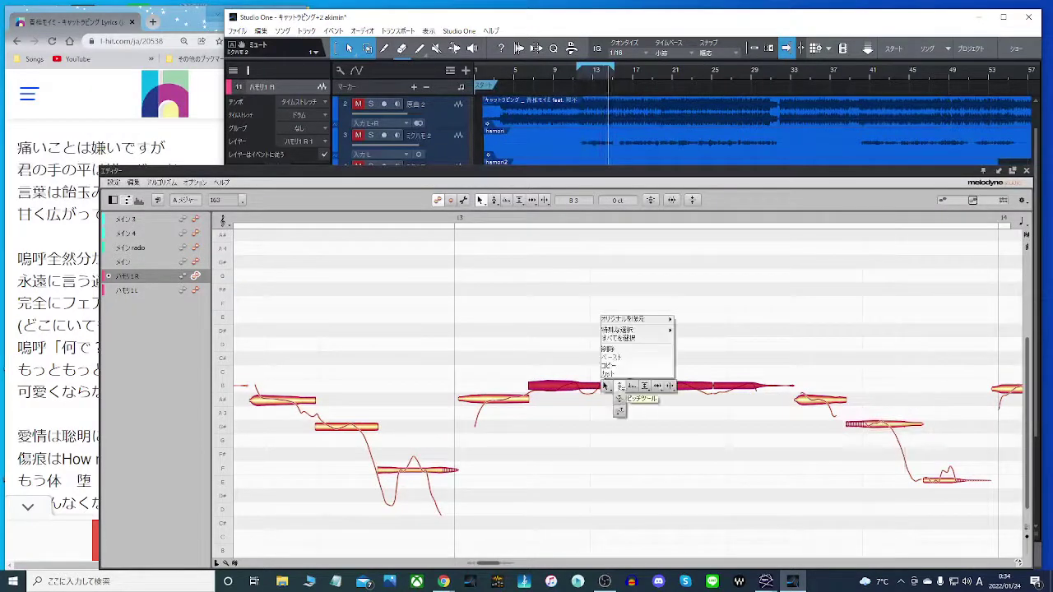
{"action": "left_click", "coordinate": [619, 386]}
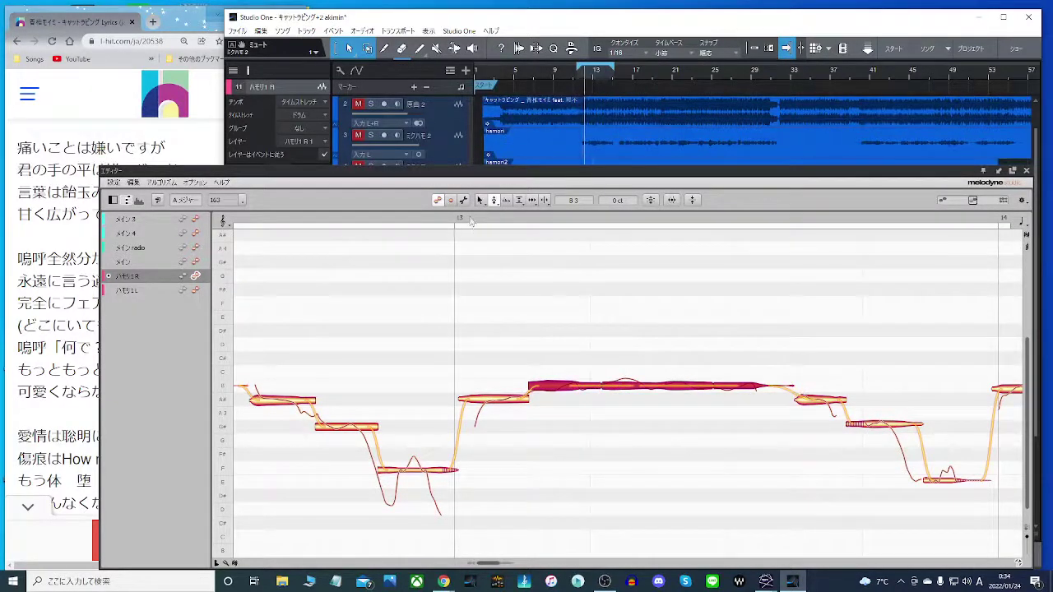
{"action": "left_click", "coordinate": [471, 220]}
{"action": "left_click_drag", "start_coordinate": [504, 219], "coordinate": [515, 155]}
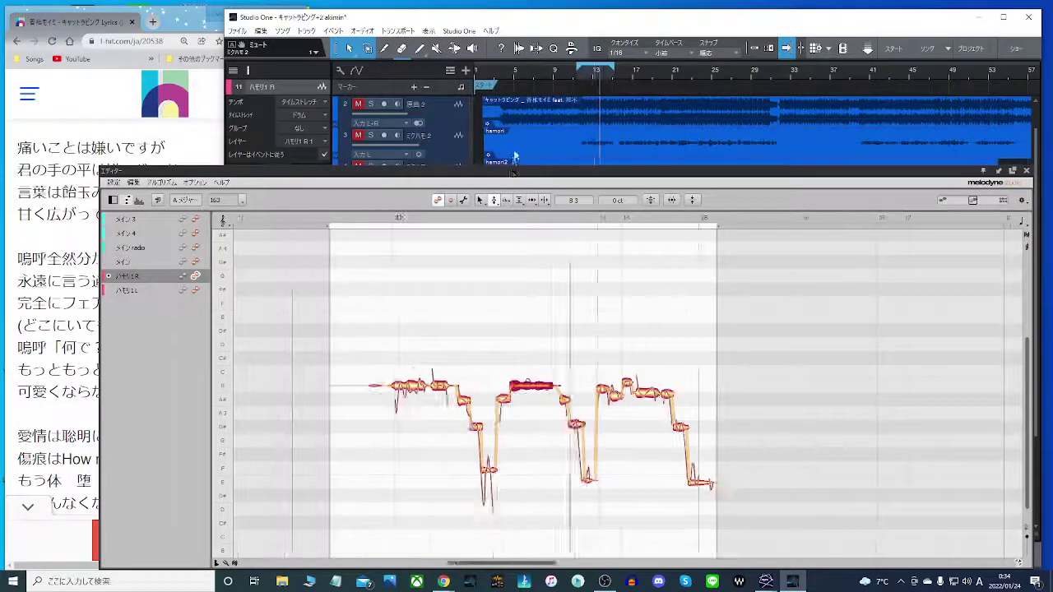
Raise the opening notes of the bar 14 phrase in ハモリ1 R onto B with the main selection tool.
{"action": "right_click", "coordinate": [628, 387]}
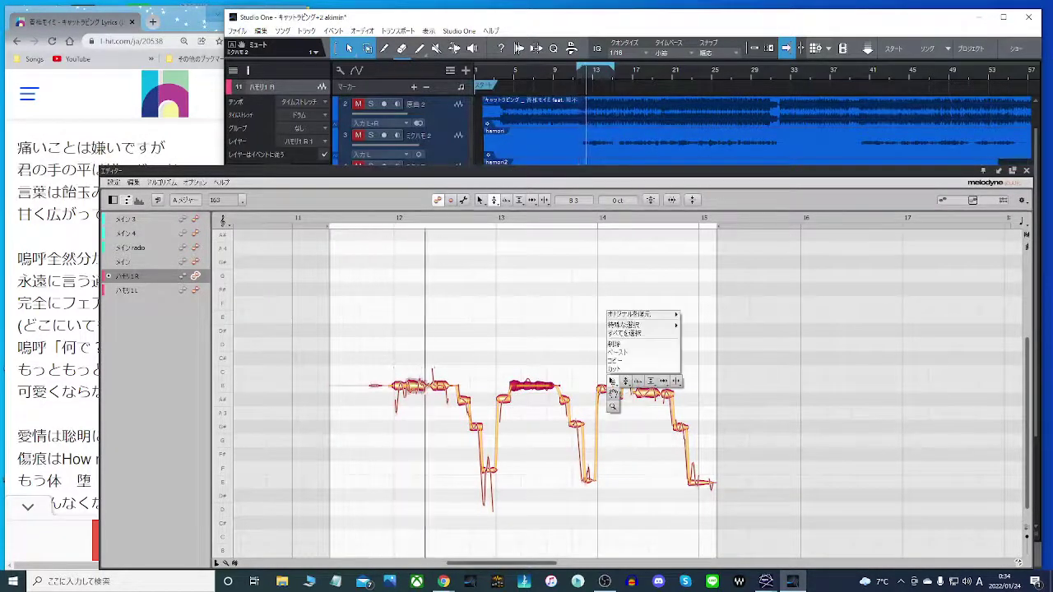
{"action": "left_click", "coordinate": [612, 381]}
{"action": "left_click", "coordinate": [603, 388]}
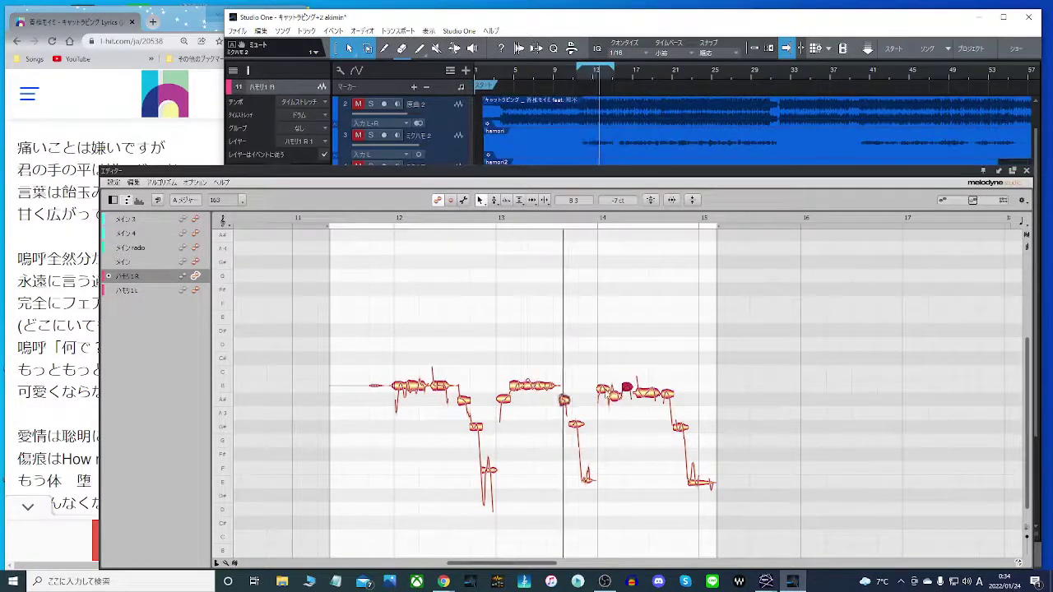
{"action": "left_click_drag", "start_coordinate": [613, 396], "coordinate": [617, 389]}
{"action": "left_click", "coordinate": [648, 390]}
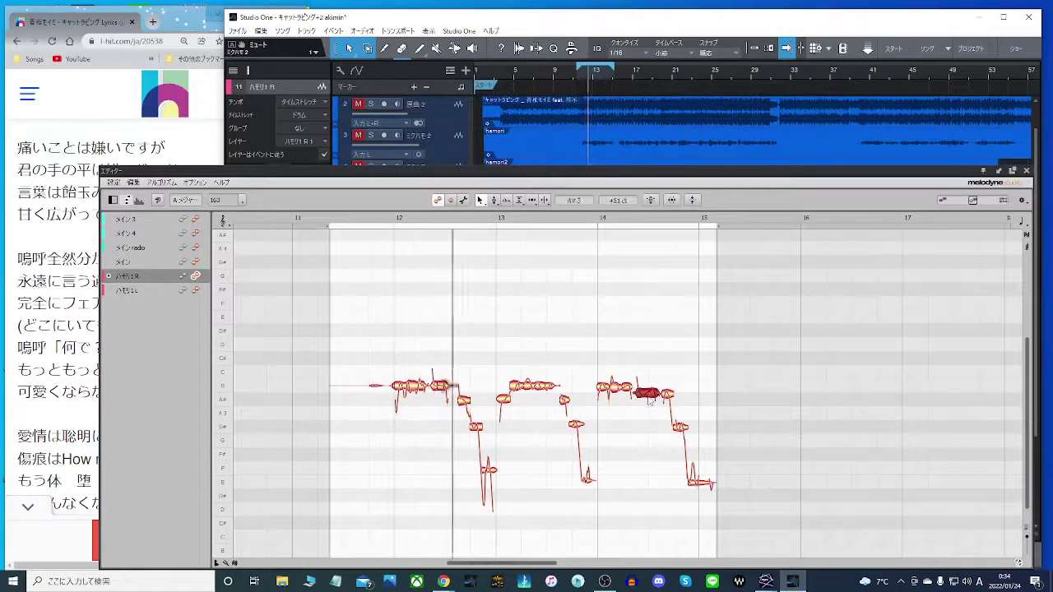
Split the long note in bar 14 and snap the upper run to B, with its last note on A#.
{"action": "right_click", "coordinate": [653, 390]}
{"action": "left_click", "coordinate": [643, 392]}
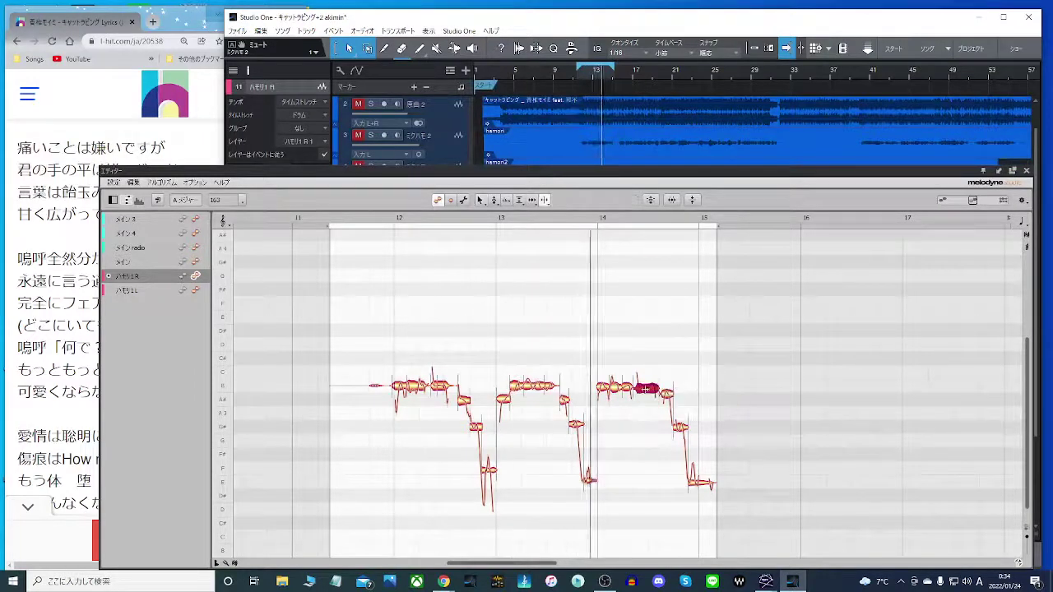
{"action": "scroll", "coordinate": [595, 348], "scroll_direction": "up", "scroll_amount": 3}
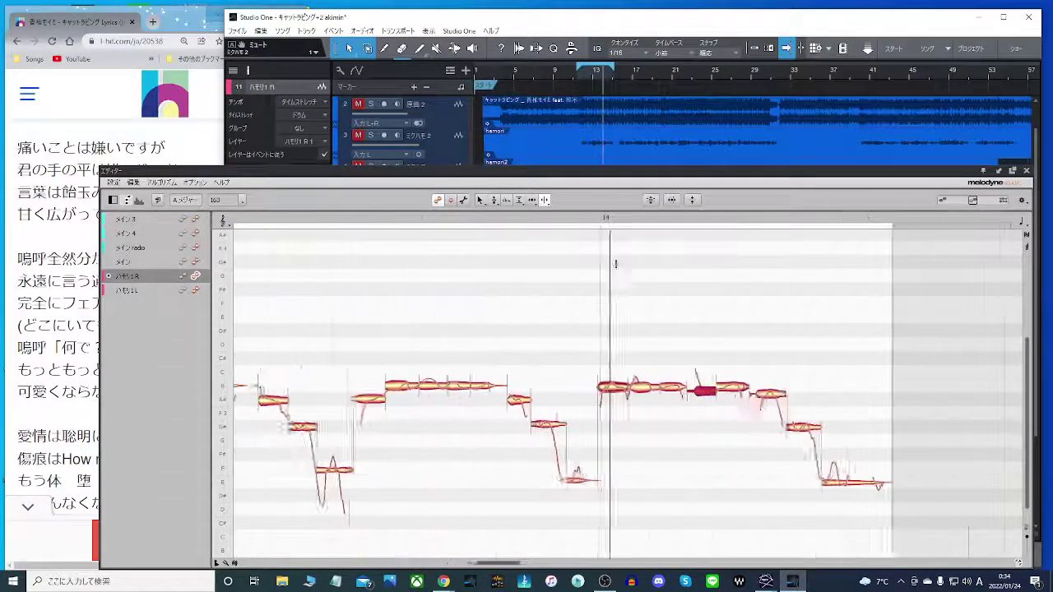
{"action": "left_click_drag", "start_coordinate": [569, 370], "coordinate": [832, 399]}
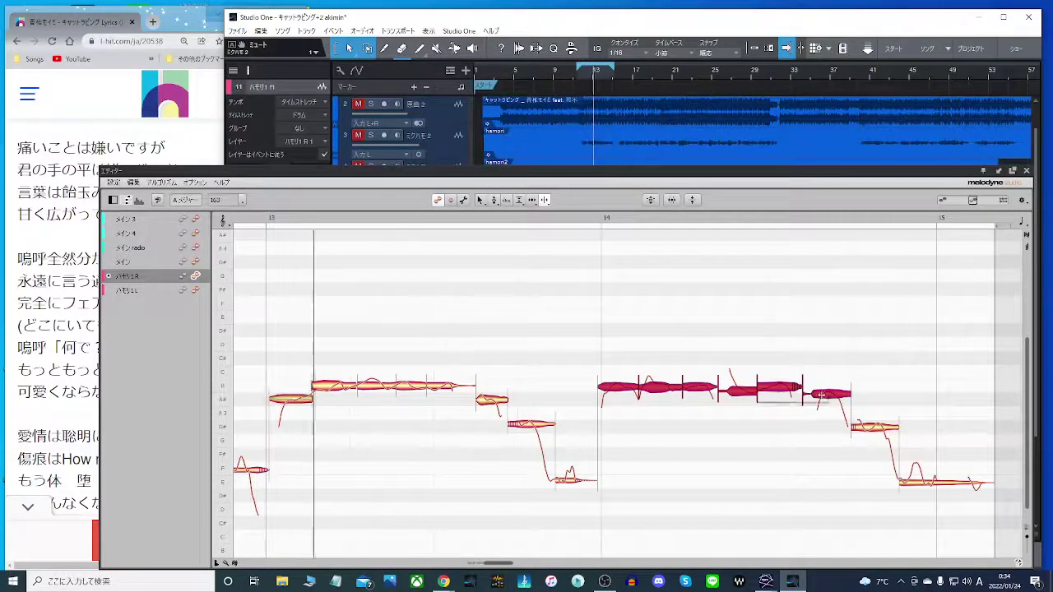
{"action": "right_click", "coordinate": [817, 395]}
{"action": "left_click", "coordinate": [761, 395]}
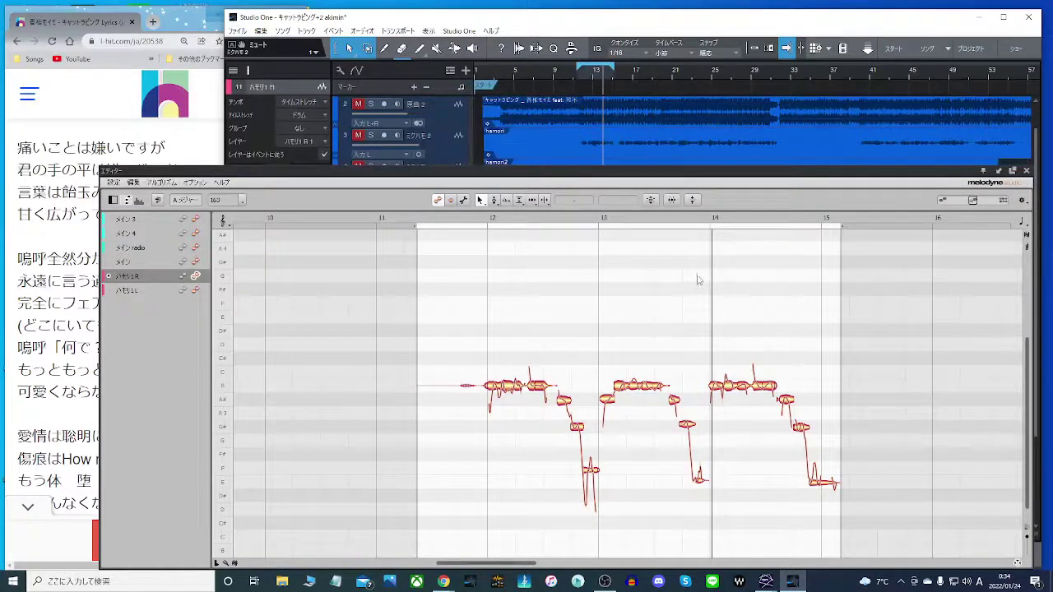
Move the lowest phrase-ending notes of bars 13 and 14 to F3 and D#3, and snap the descending notes near G# to G#.
{"action": "left_click", "coordinate": [767, 312]}
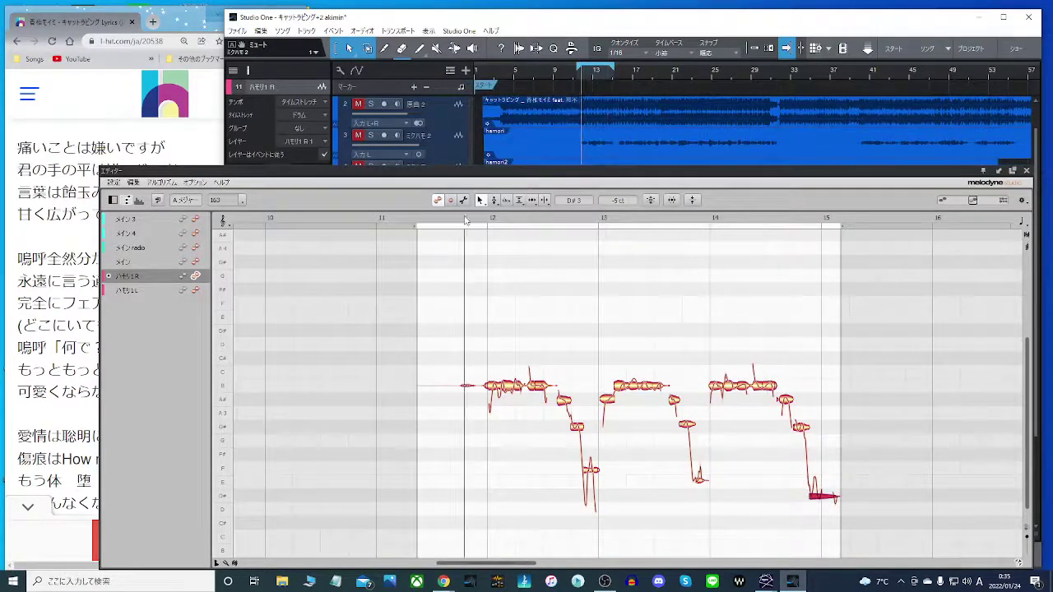
{"action": "double_click", "coordinate": [464, 221]}
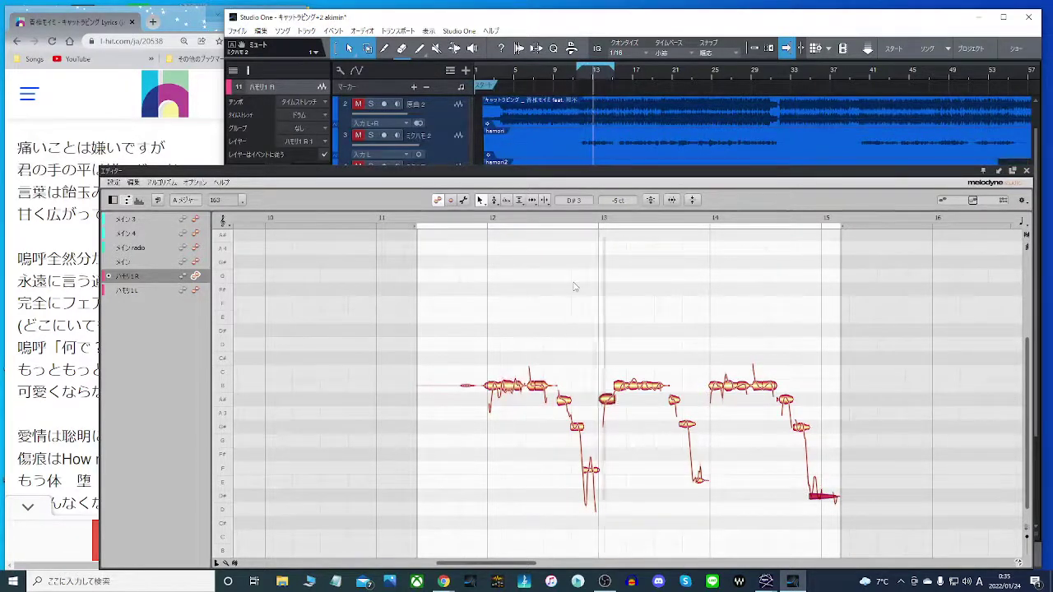
{"action": "left_click_drag", "start_coordinate": [701, 484], "coordinate": [701, 473]}
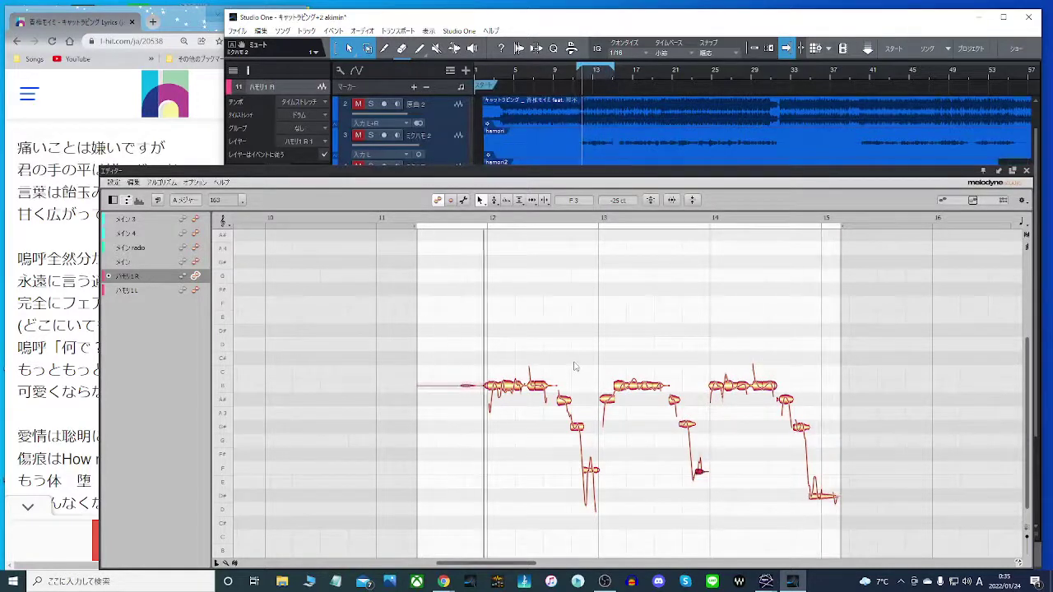
{"action": "left_click", "coordinate": [560, 427]}
{"action": "left_click_drag", "start_coordinate": [561, 430], "coordinate": [806, 429]}
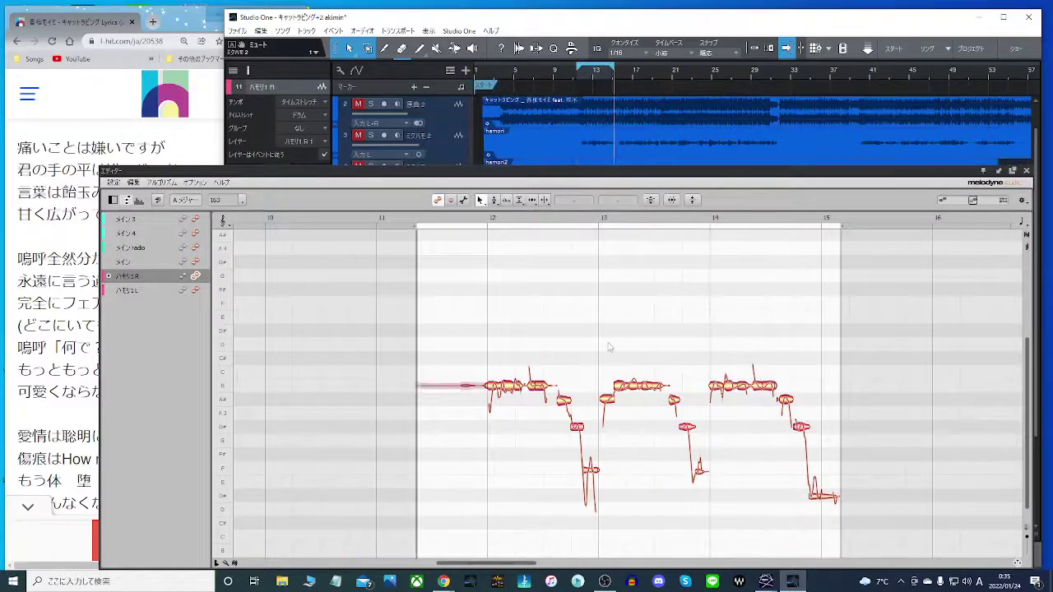
Close the Melodyne editor, play the arrangement without looping and set the ハモリ1 R track volume to +8.4 dB.
{"action": "left_click", "coordinate": [1027, 172]}
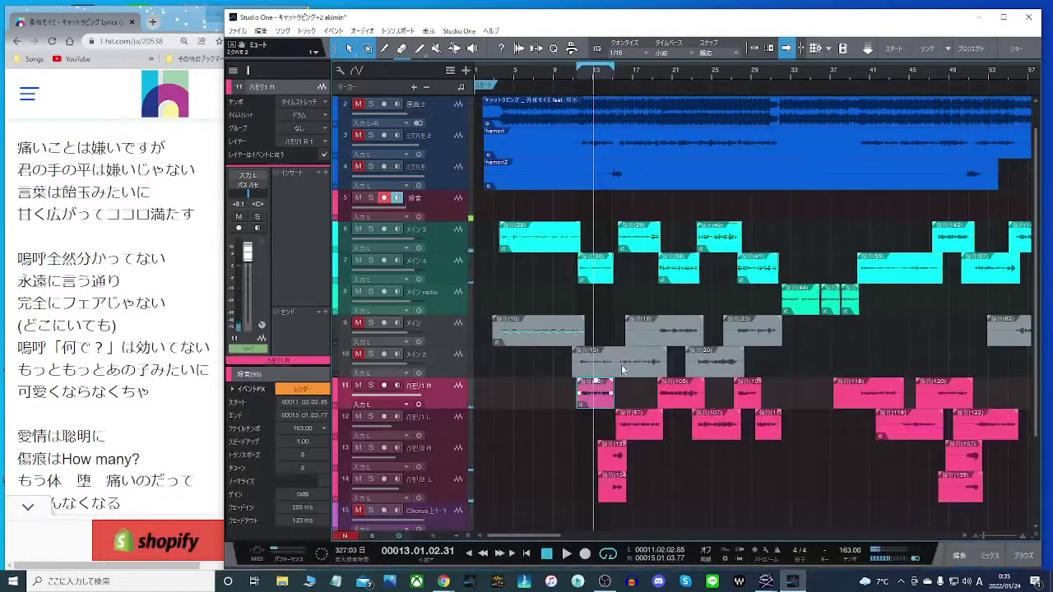
{"action": "double_click", "coordinate": [599, 78]}
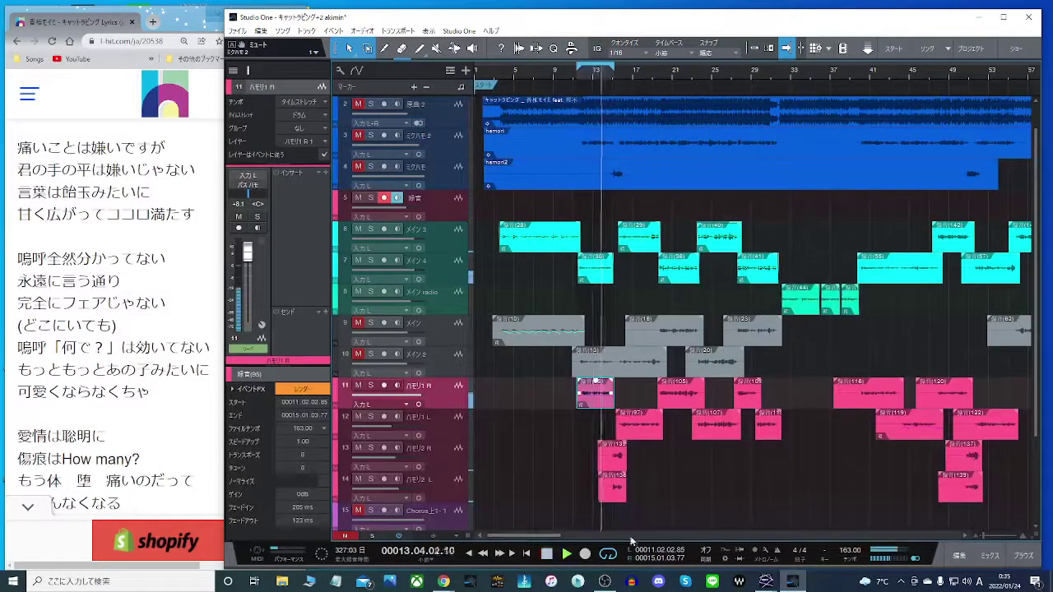
{"action": "left_click", "coordinate": [609, 553]}
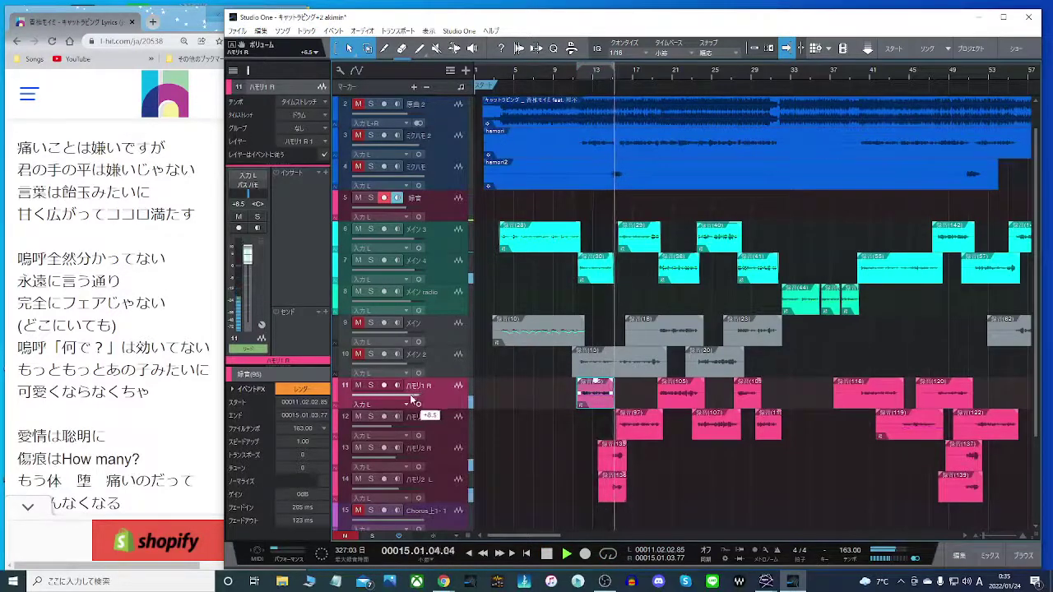
{"action": "left_click_drag", "start_coordinate": [411, 396], "coordinate": [529, 367]}
{"action": "scroll", "coordinate": [419, 401], "scroll_direction": "up", "scroll_amount": 5}
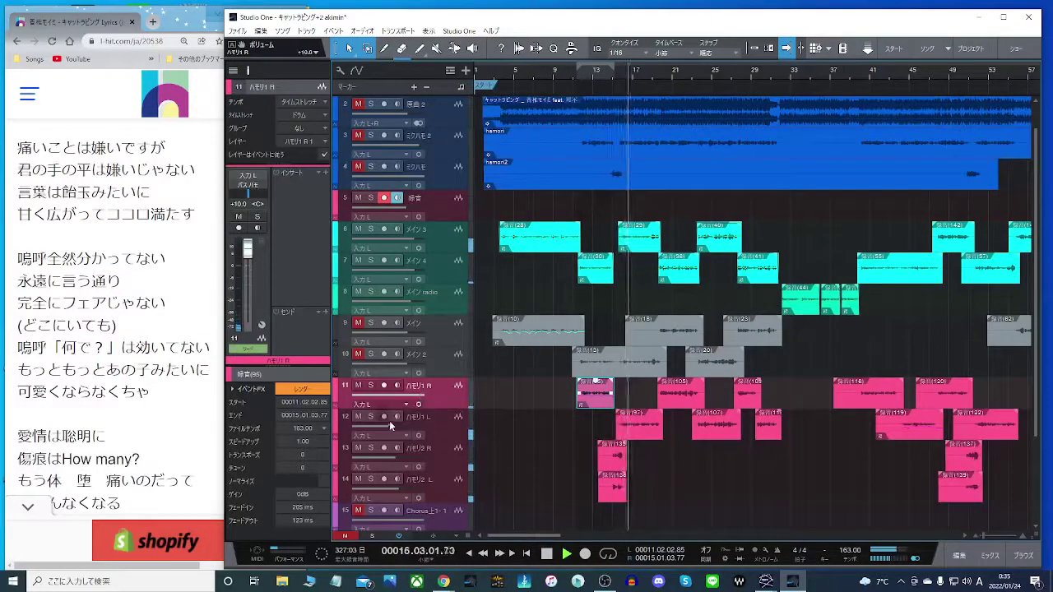
{"action": "left_click_drag", "start_coordinate": [419, 398], "coordinate": [414, 396]}
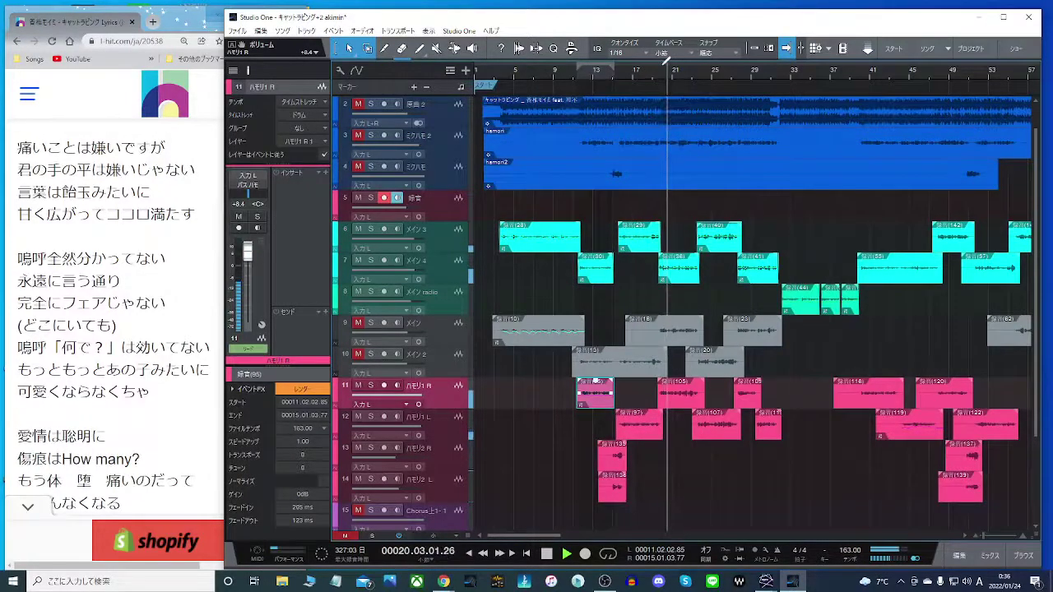
Loop roughly bars 15 to 20 and open the ハモリ1 L event of that range in Melodyne.
{"action": "left_click_drag", "start_coordinate": [667, 65], "coordinate": [616, 66]}
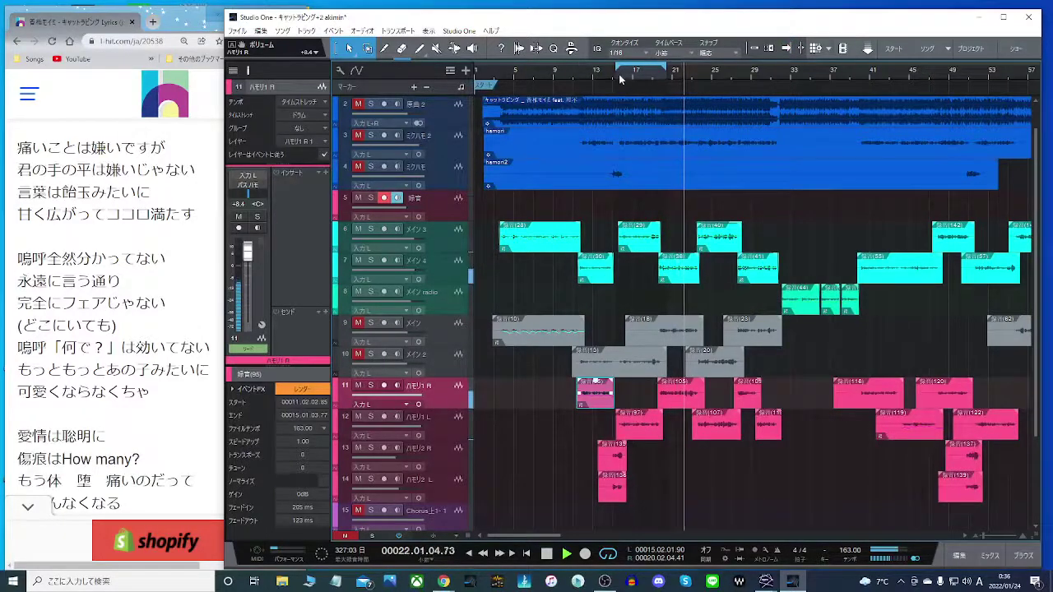
{"action": "left_click", "coordinate": [609, 555]}
{"action": "right_click", "coordinate": [670, 415]}
{"action": "left_click", "coordinate": [699, 302]}
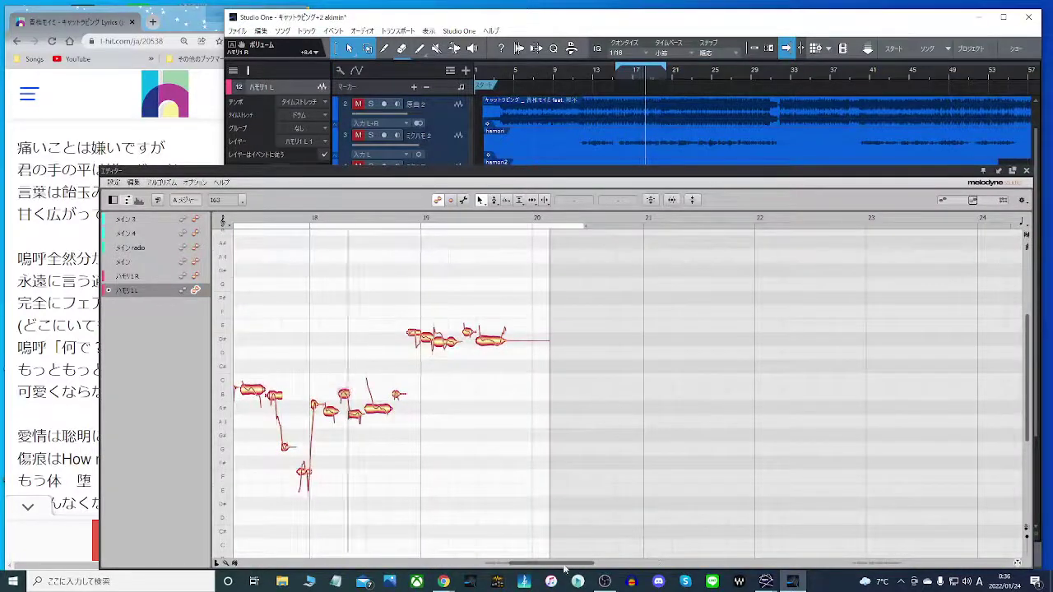
{"action": "left_click_drag", "start_coordinate": [565, 566], "coordinate": [536, 567]}
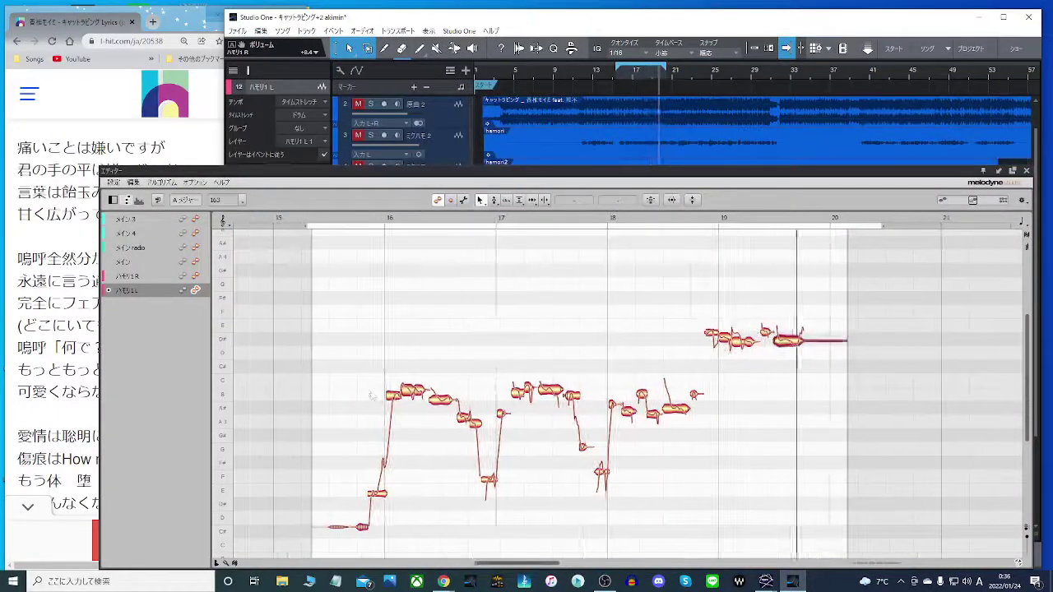
Try to snap all the upper notes of bars 16 and 17 to their nearest semitones at once.
{"action": "left_click_drag", "start_coordinate": [387, 387], "coordinate": [579, 395]}
{"action": "double_click", "coordinate": [553, 390]}
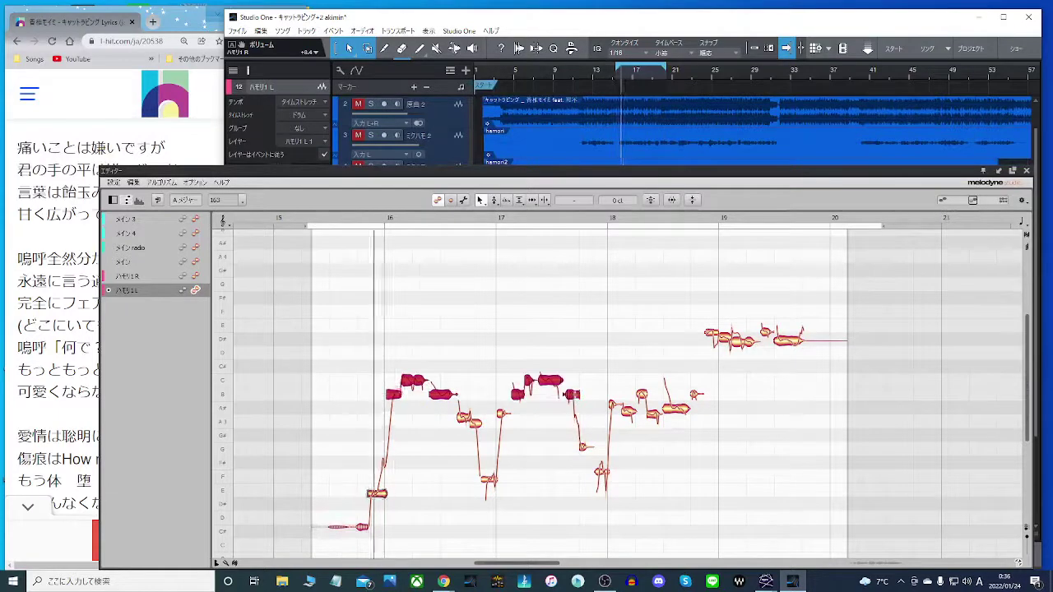
{"action": "left_click", "coordinate": [438, 363]}
Lower the high notes in bars 16 and 17 individually and snap both sustained runs to B.
{"action": "left_click", "coordinate": [414, 396]}
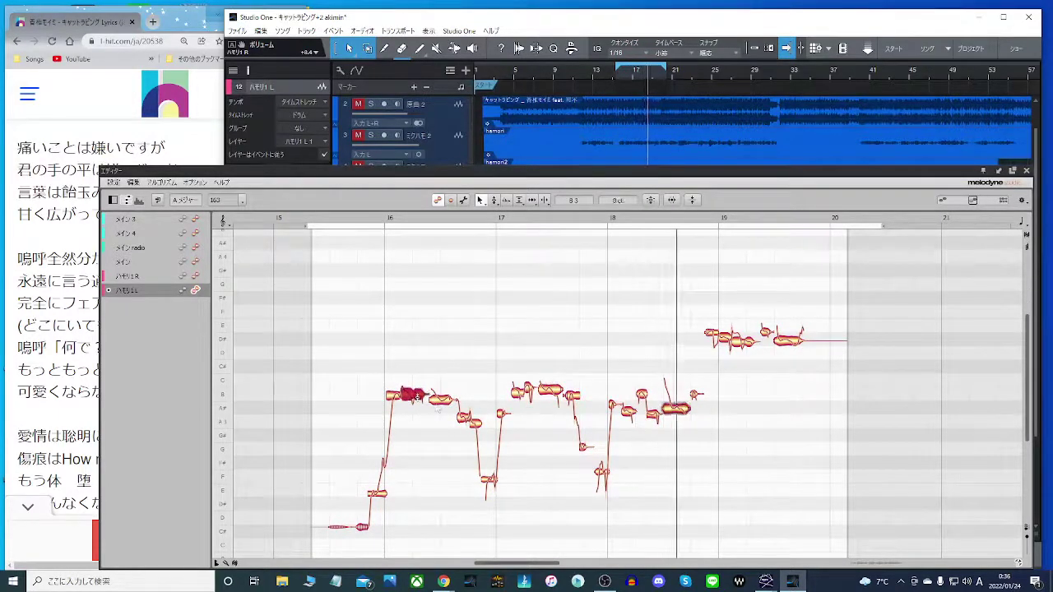
{"action": "left_click", "coordinate": [527, 394]}
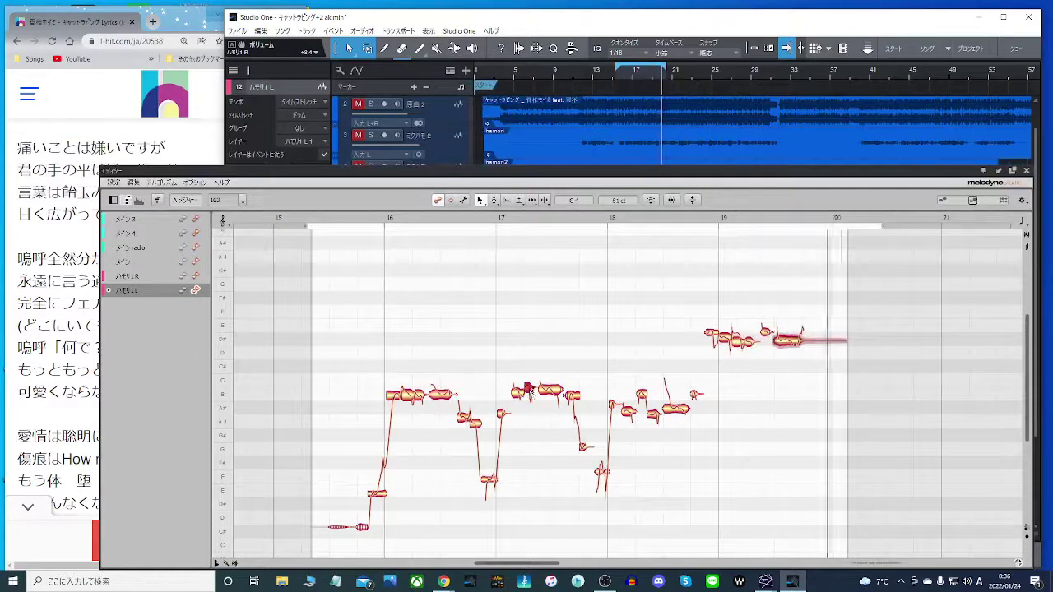
{"action": "double_click", "coordinate": [554, 400]}
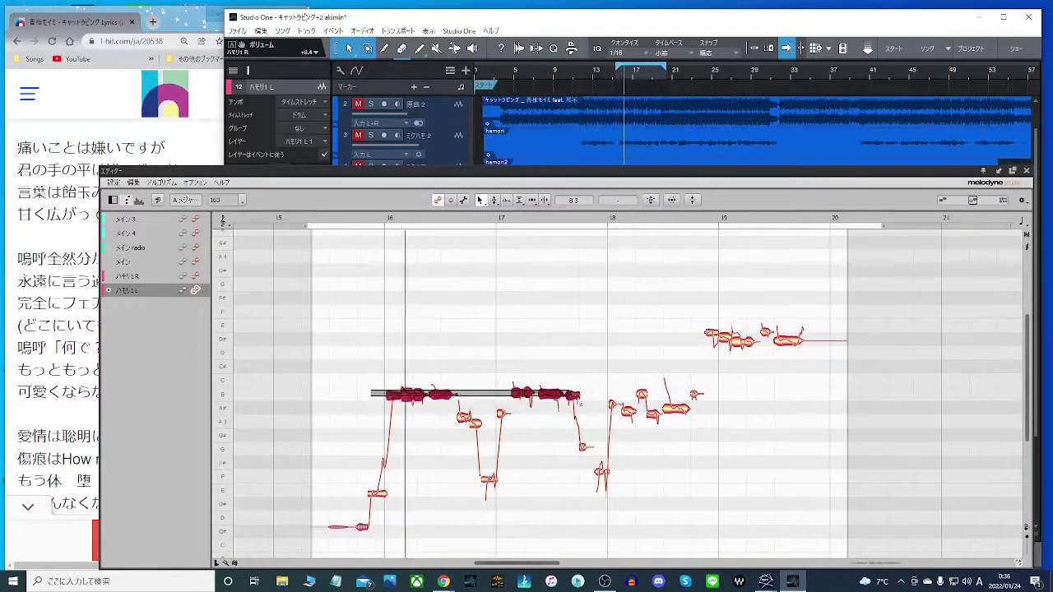
Tune the low notes from the bar 16 pickup through bar 17 to D# and F#, and the stepping notes to A# and G#.
{"action": "left_click", "coordinate": [588, 371]}
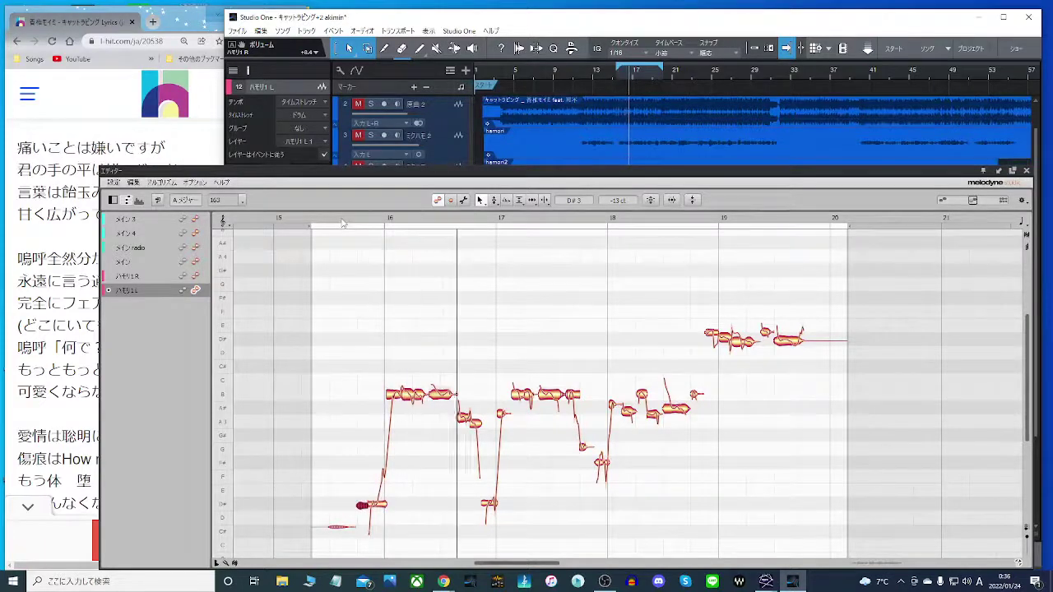
{"action": "key", "text": "space"}
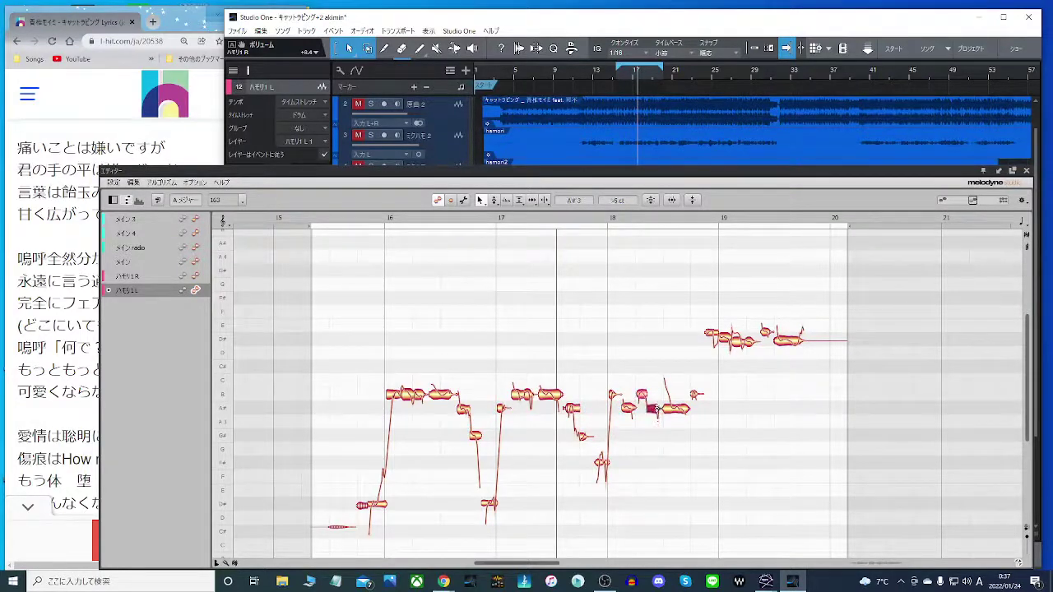
Split the long A# note in the second half of bar 18 and raise its first part to B.
{"action": "right_click", "coordinate": [672, 415]}
{"action": "left_click", "coordinate": [737, 410]}
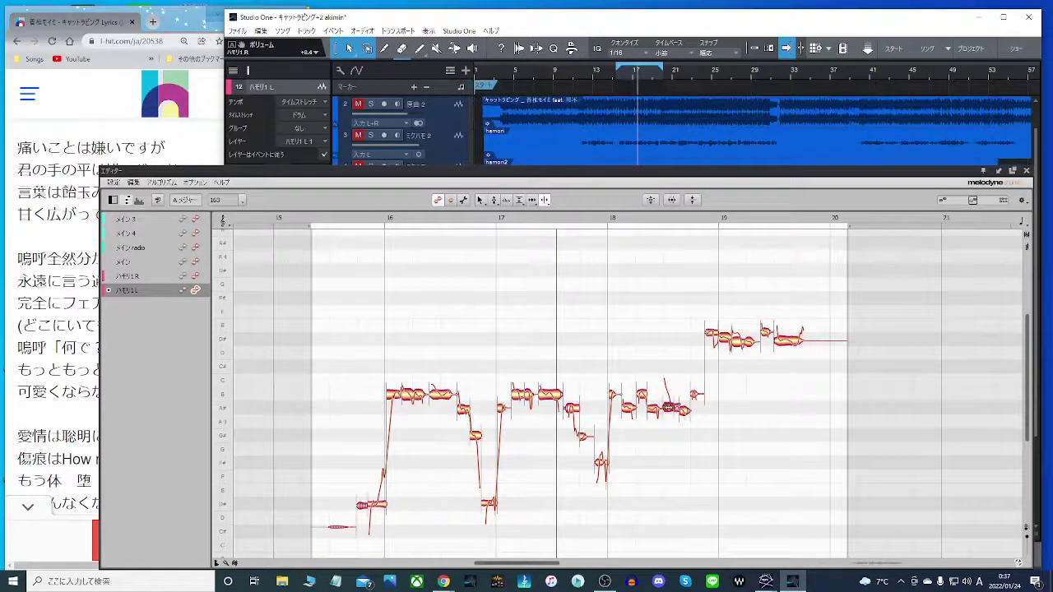
{"action": "right_click", "coordinate": [668, 399]}
{"action": "left_click", "coordinate": [668, 400]}
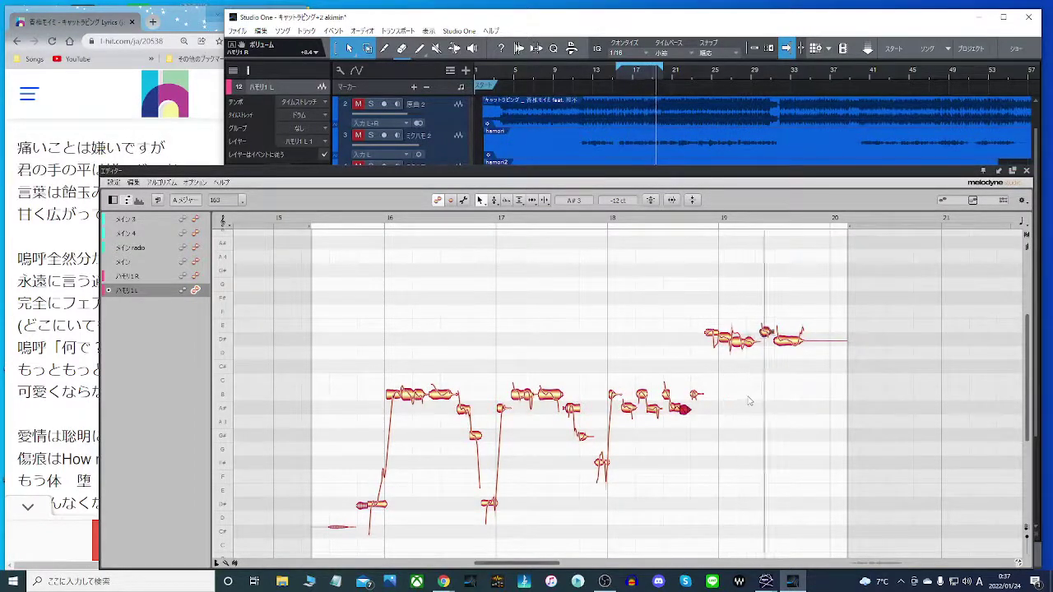
Snap the sustained bar 19 notes to D#4 and the short notes before them to E, and save the song.
{"action": "left_click", "coordinate": [690, 281]}
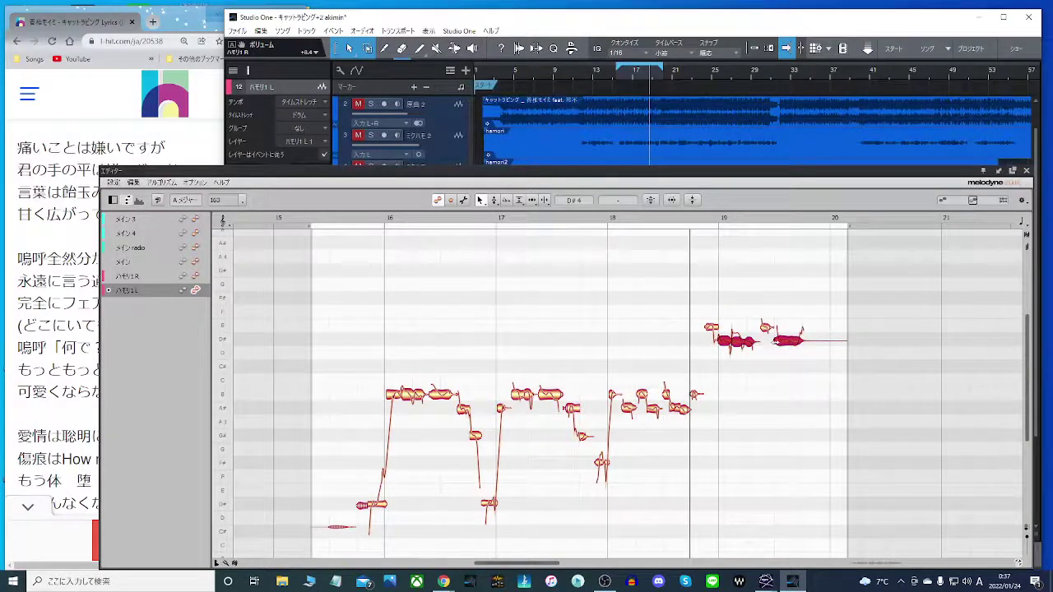
{"action": "key", "text": "ctrl+s"}
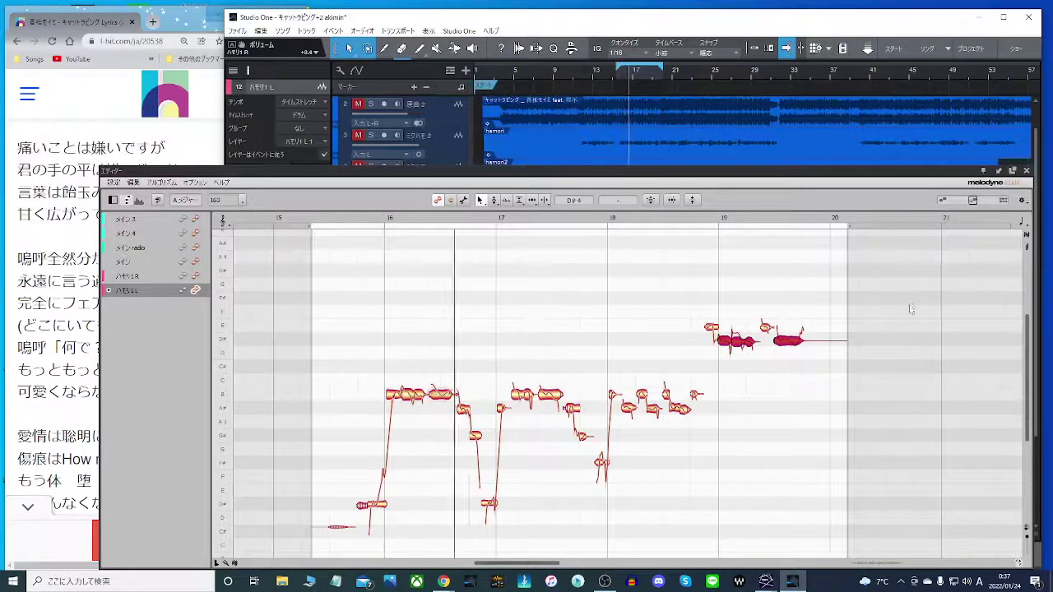
Close the Melodyne editor, play the song from about bar 8 without looping and set the ハモリ1 L volume to -2.3 dB.
{"action": "key", "text": "F2"}
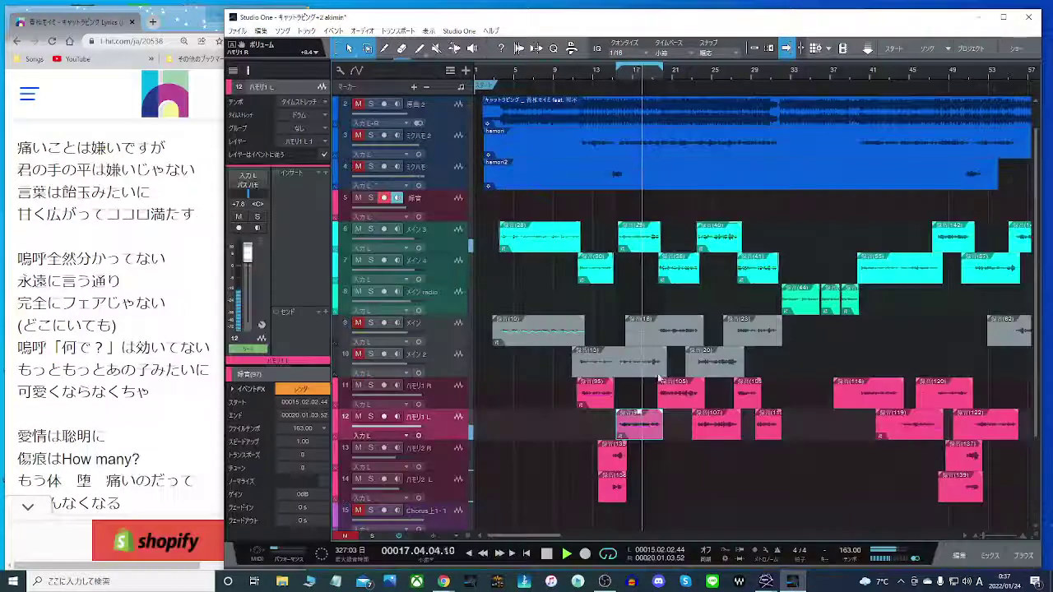
{"action": "left_click", "coordinate": [541, 74]}
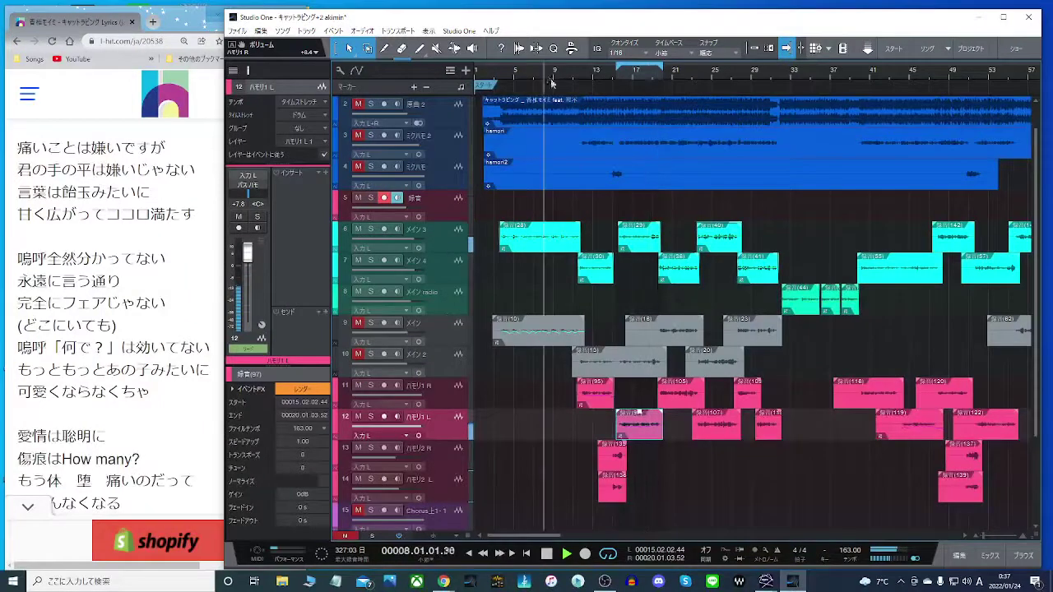
{"action": "left_click_drag", "start_coordinate": [417, 397], "coordinate": [396, 426]}
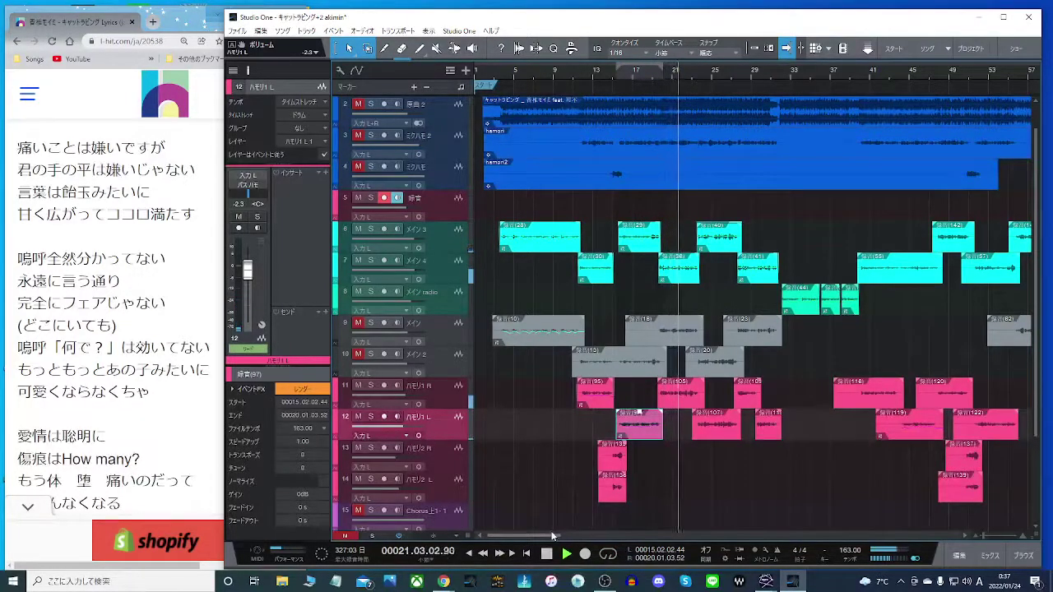
Follow the playback through the arrangement past bar 32 and bring the matching lyrics into view.
{"action": "left_click_drag", "start_coordinate": [552, 535], "coordinate": [563, 535]}
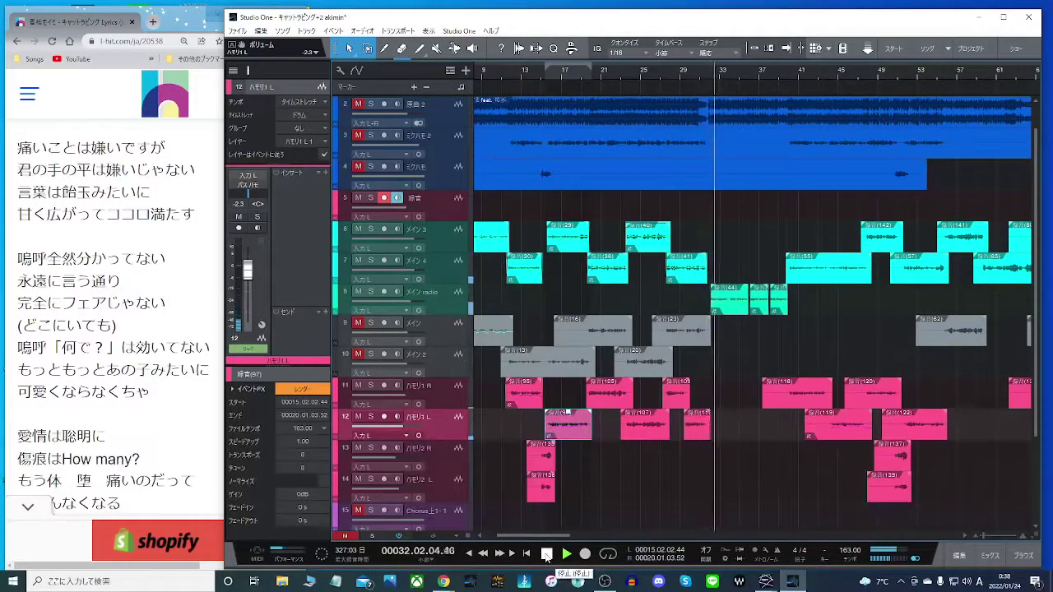
{"action": "left_click_drag", "start_coordinate": [540, 533], "coordinate": [558, 534]}
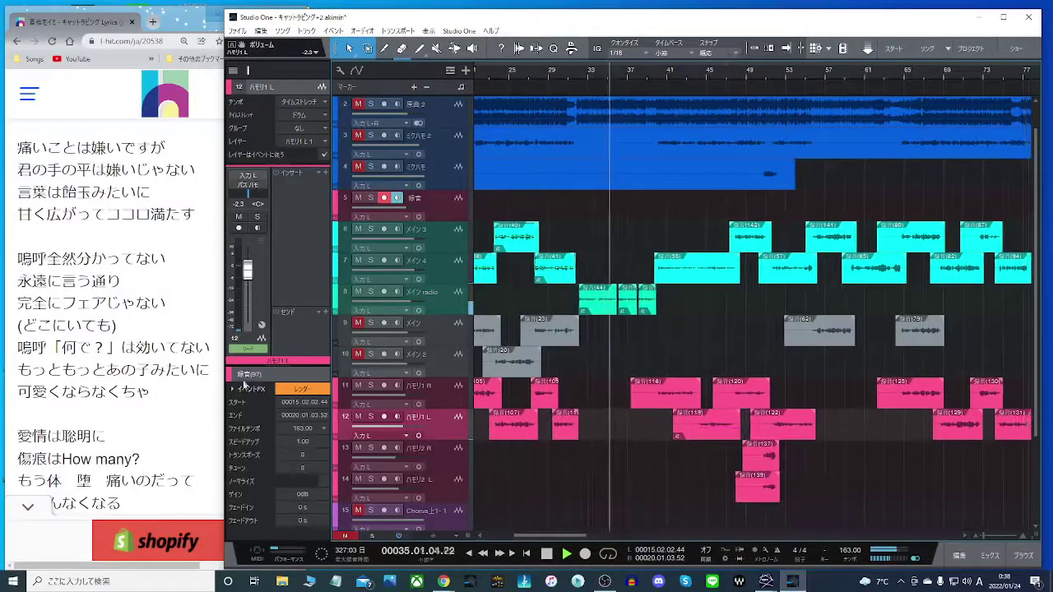
{"action": "scroll", "coordinate": [134, 375], "scroll_direction": "down", "scroll_amount": 1}
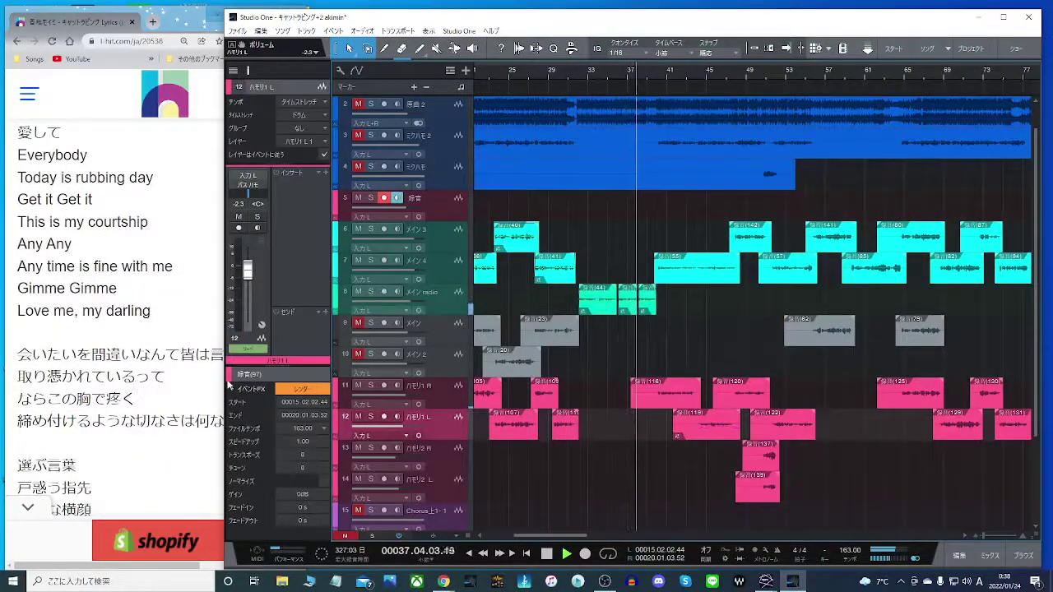
Narrow the song window to uncover the lyrics page, and follow the playback past bar 41 with the matching lyrics in view.
{"action": "left_click_drag", "start_coordinate": [228, 386], "coordinate": [278, 386]}
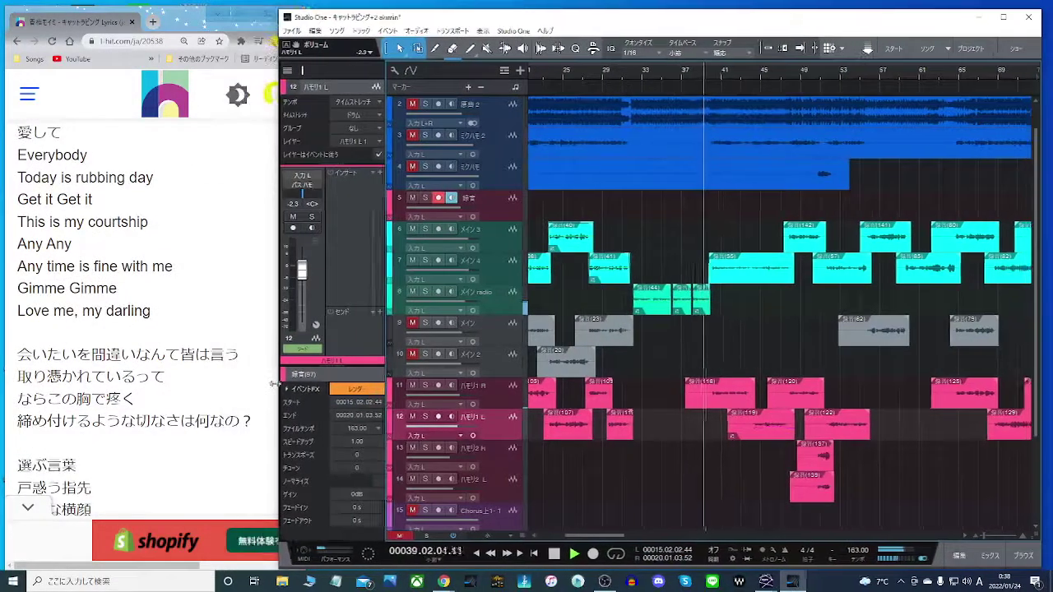
{"action": "left_click_drag", "start_coordinate": [594, 536], "coordinate": [617, 536]}
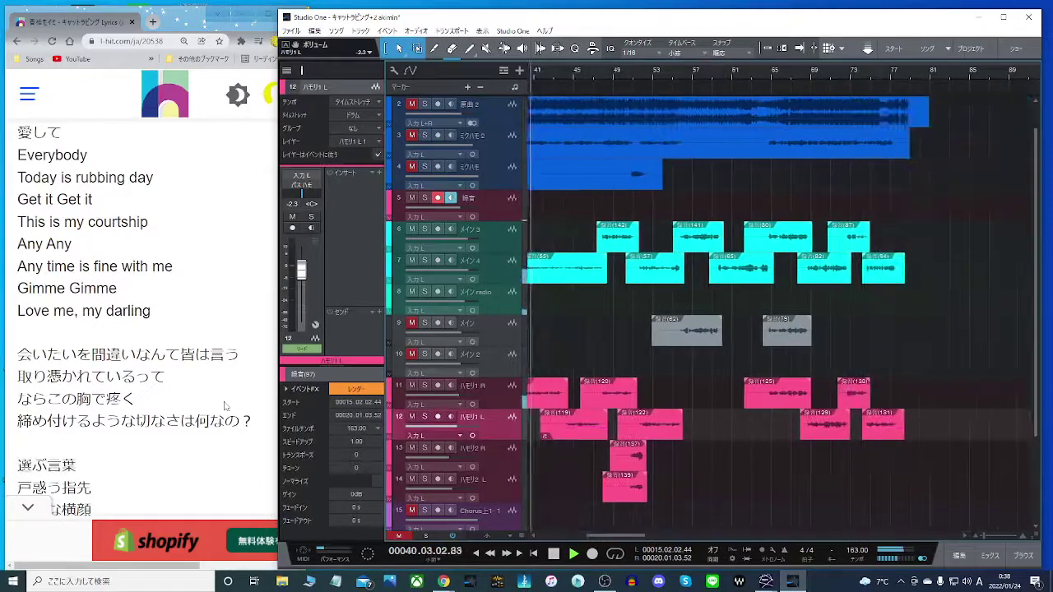
{"action": "scroll", "coordinate": [225, 406], "scroll_direction": "down", "scroll_amount": 1}
{"action": "scroll", "coordinate": [225, 405], "scroll_direction": "down", "scroll_amount": 2}
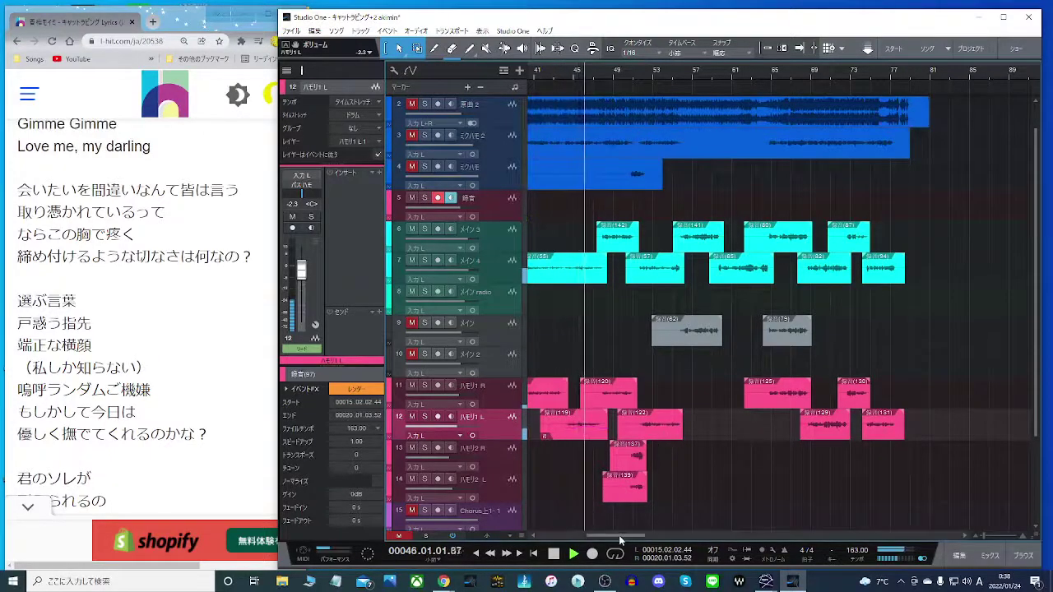
{"action": "scroll", "coordinate": [619, 535], "scroll_direction": "left", "scroll_amount": 2}
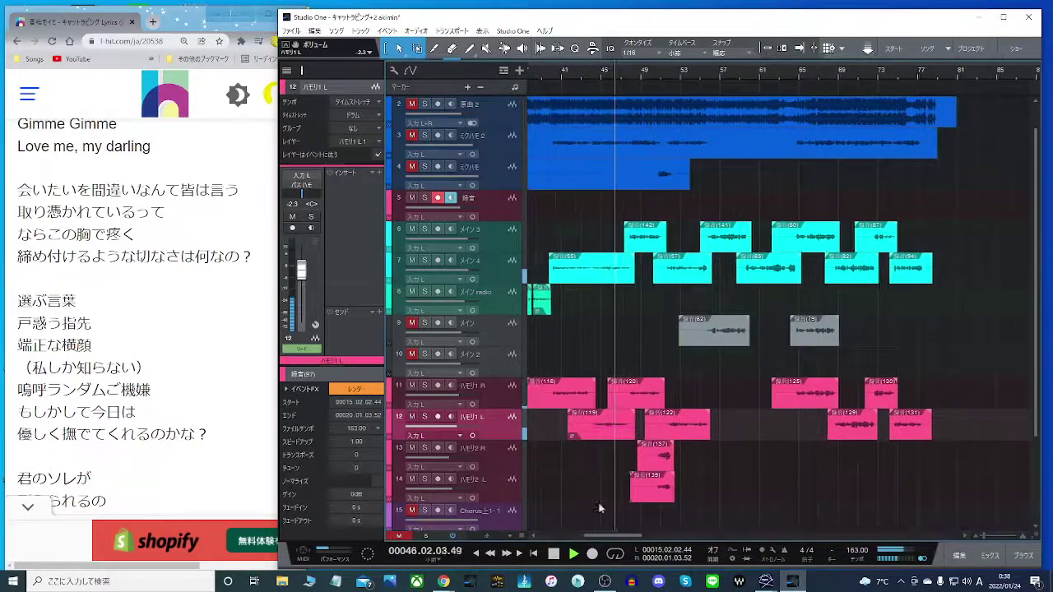
Replay the vocals from about bar 39 and compare them with the original by soloing the 原曲2 track on and off.
{"action": "left_click", "coordinate": [543, 72]}
{"action": "left_click", "coordinate": [425, 104]}
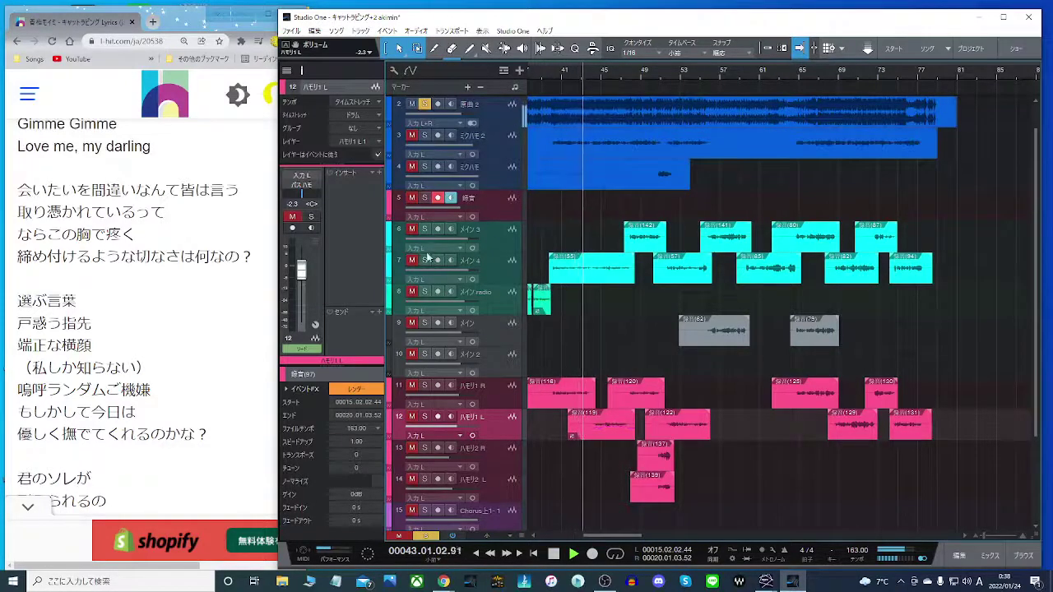
{"action": "left_click", "coordinate": [425, 103]}
{"action": "left_click", "coordinate": [558, 75]}
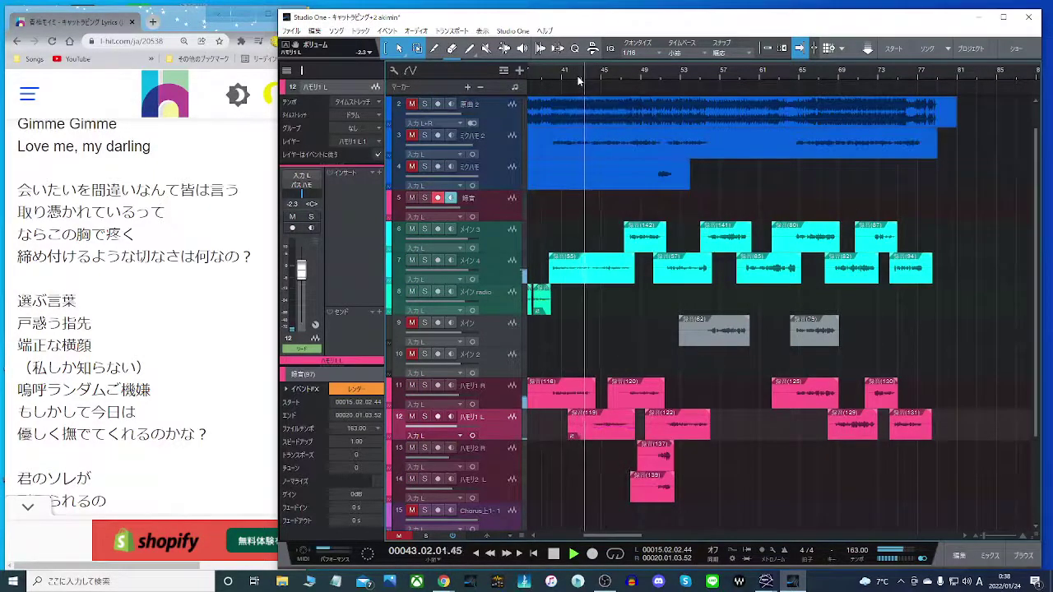
{"action": "left_click", "coordinate": [553, 75]}
{"action": "left_click", "coordinate": [425, 104]}
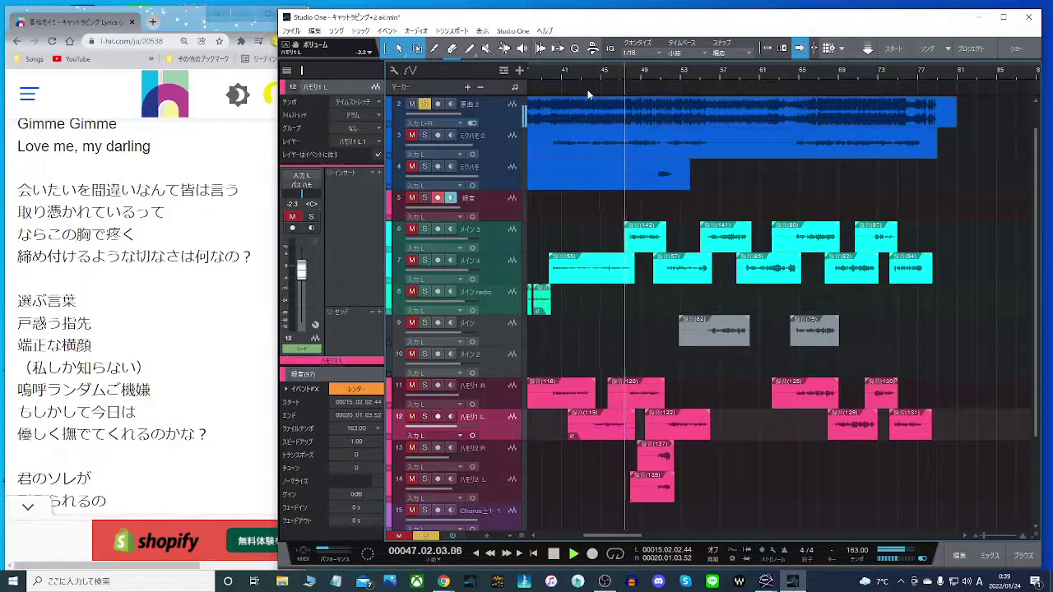
Compare the vocals from about bars 47 and 51 with the soloed 原曲2 track, with the 選ぶ言葉 verse lyrics in view.
{"action": "scroll", "coordinate": [159, 401], "scroll_direction": "down", "scroll_amount": 3}
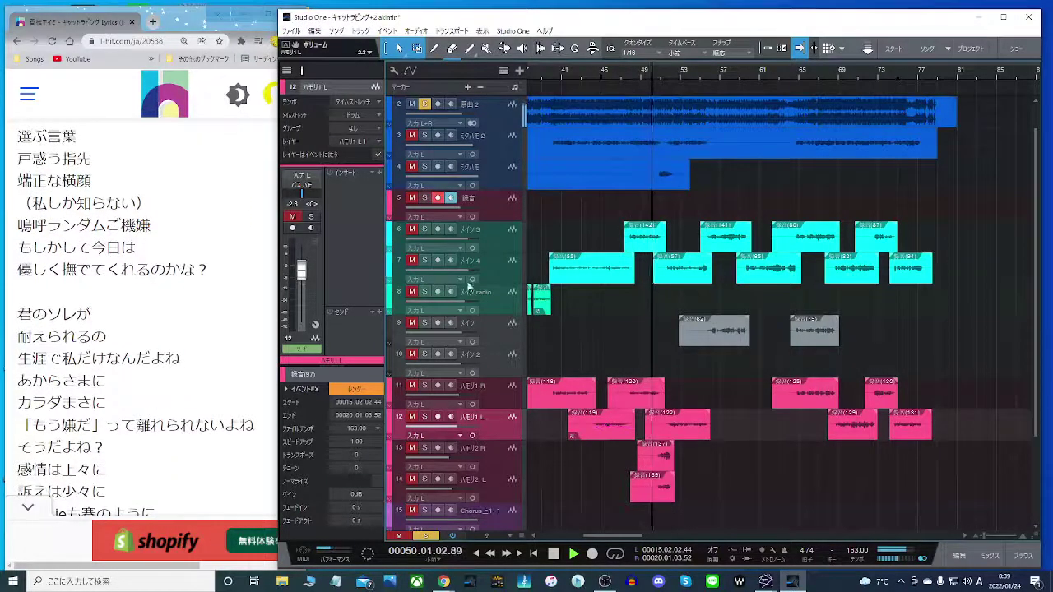
{"action": "left_click", "coordinate": [622, 72]}
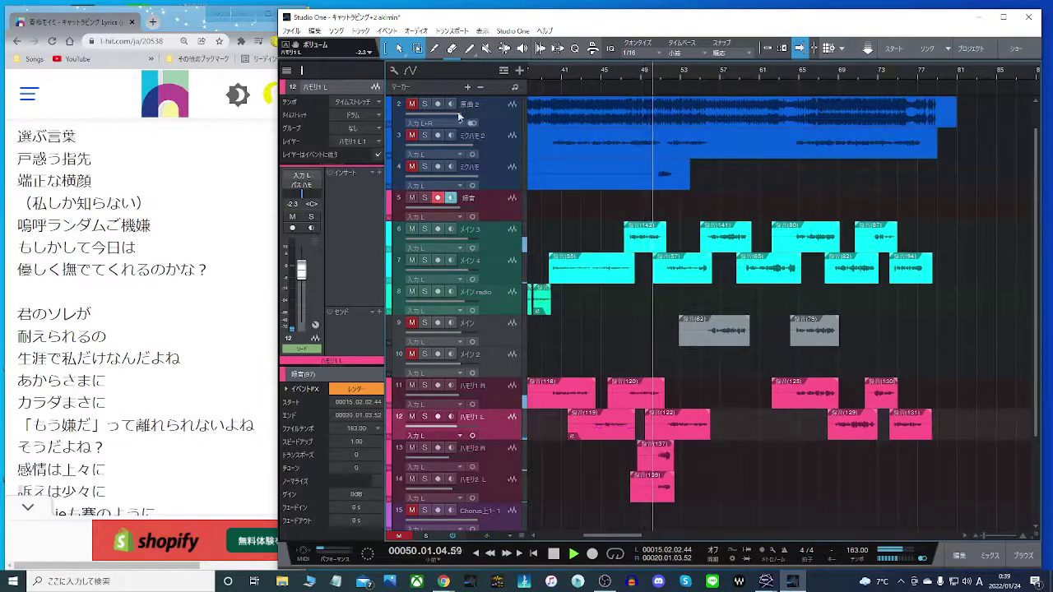
{"action": "left_click", "coordinate": [424, 104]}
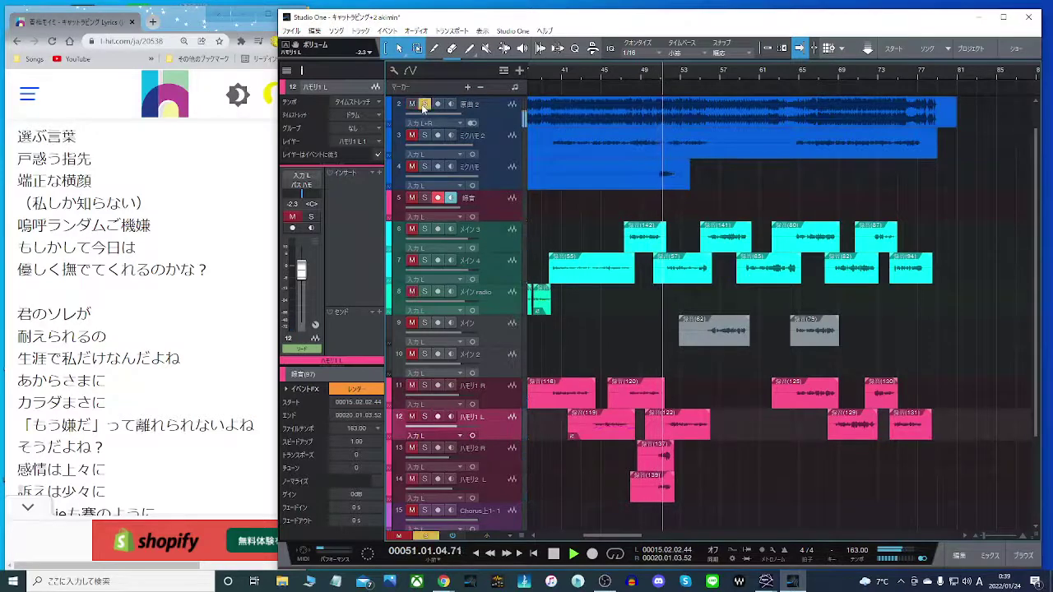
{"action": "left_click", "coordinate": [659, 72]}
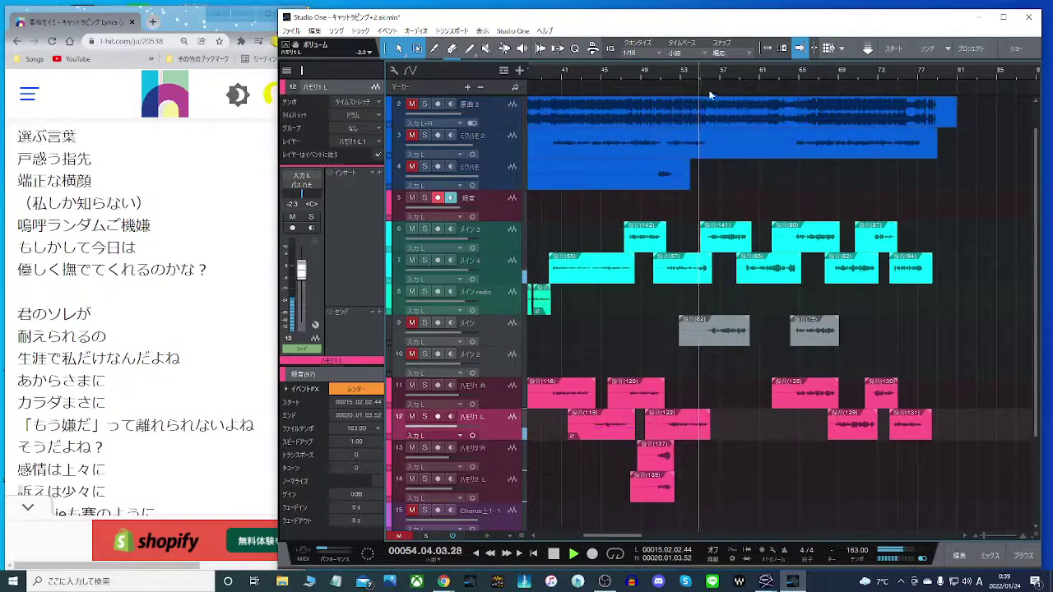
{"action": "left_click", "coordinate": [426, 105]}
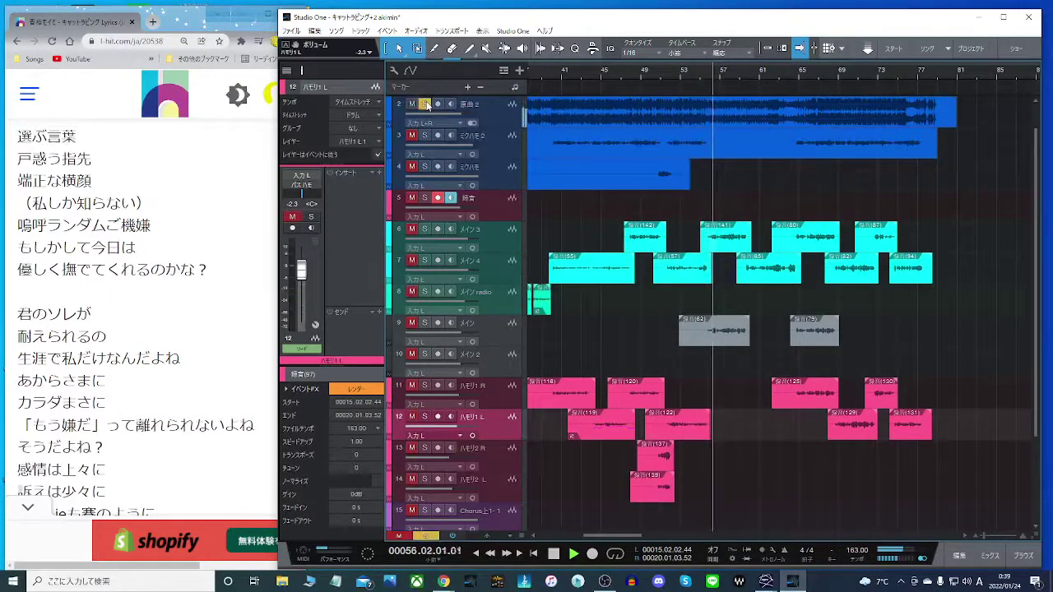
Bring the 君のソレが lyrics into view and compare the vocals from about bar 54 with the soloed 原曲2 track.
{"action": "scroll", "coordinate": [206, 355], "scroll_direction": "down", "scroll_amount": 2}
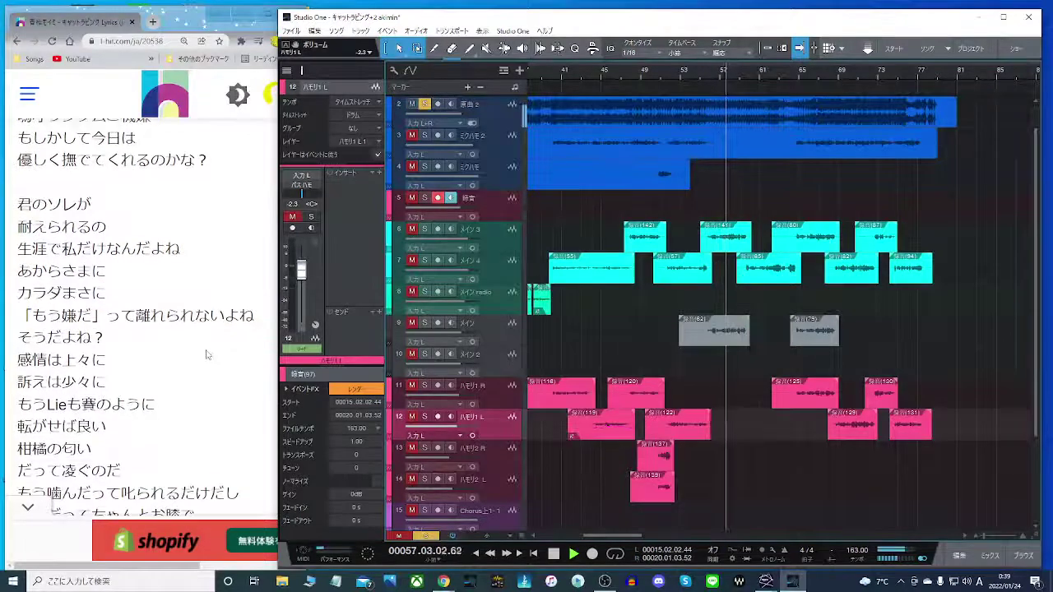
{"action": "scroll", "coordinate": [207, 355], "scroll_direction": "down", "scroll_amount": 1}
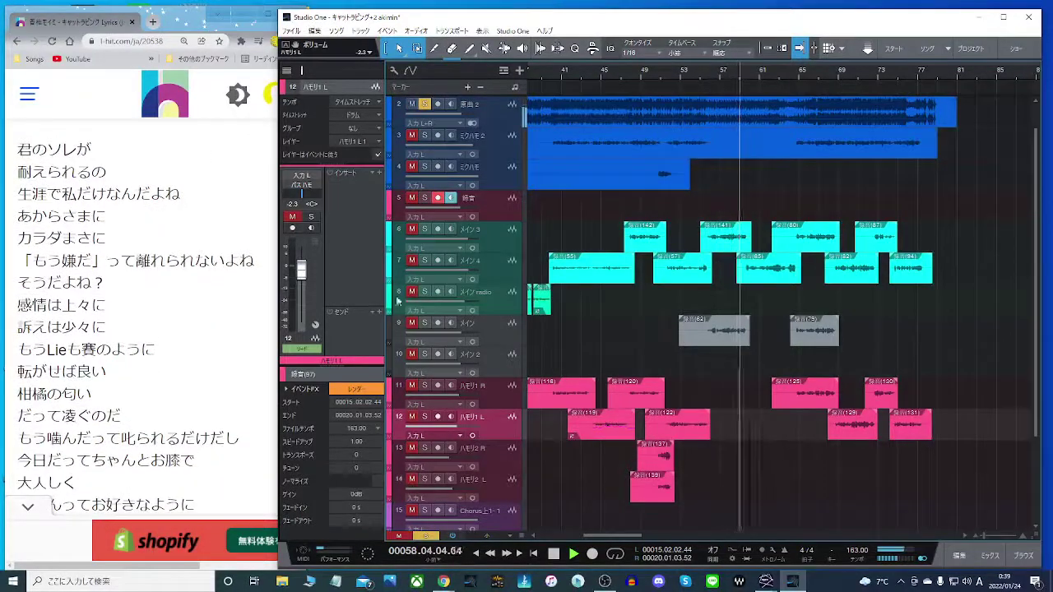
{"action": "left_click", "coordinate": [693, 75]}
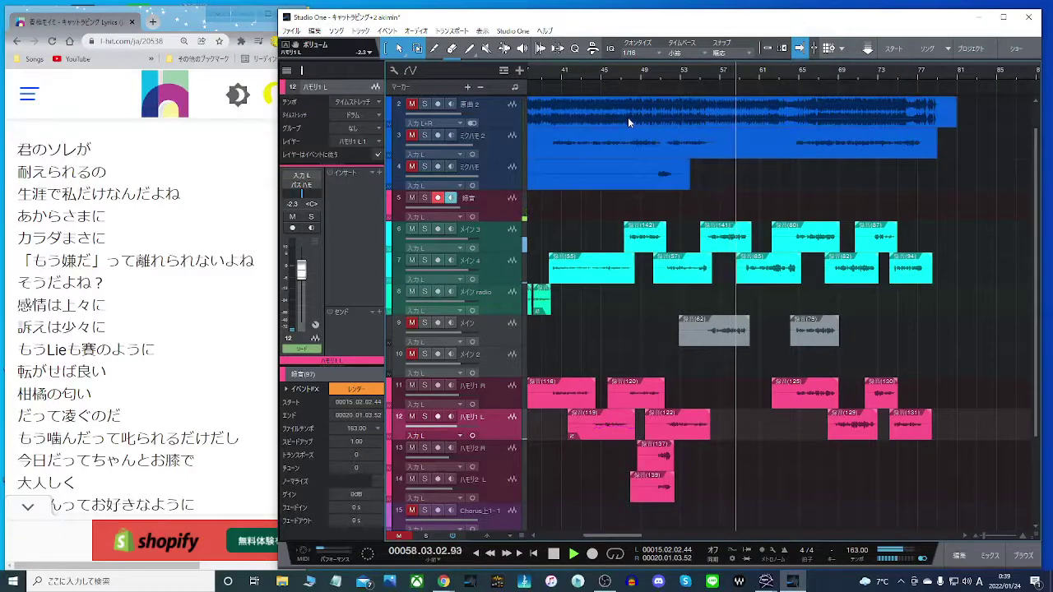
{"action": "left_click", "coordinate": [426, 106]}
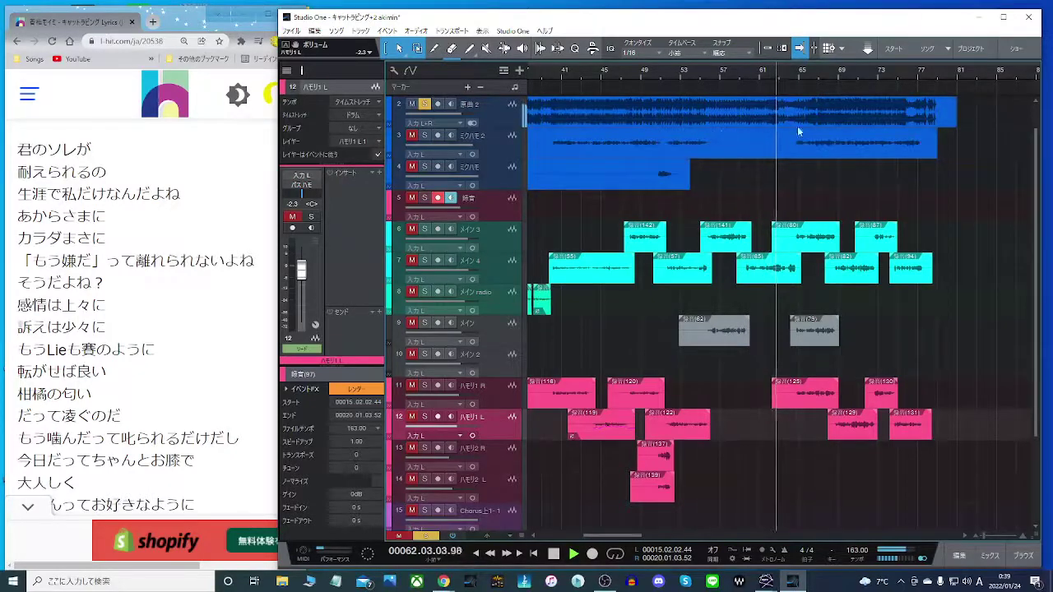
Compare the vocals from about bar 58 with the soloed 原曲2 track through the final lyrics, and stop playback.
{"action": "left_click", "coordinate": [737, 74]}
{"action": "left_click", "coordinate": [423, 106]}
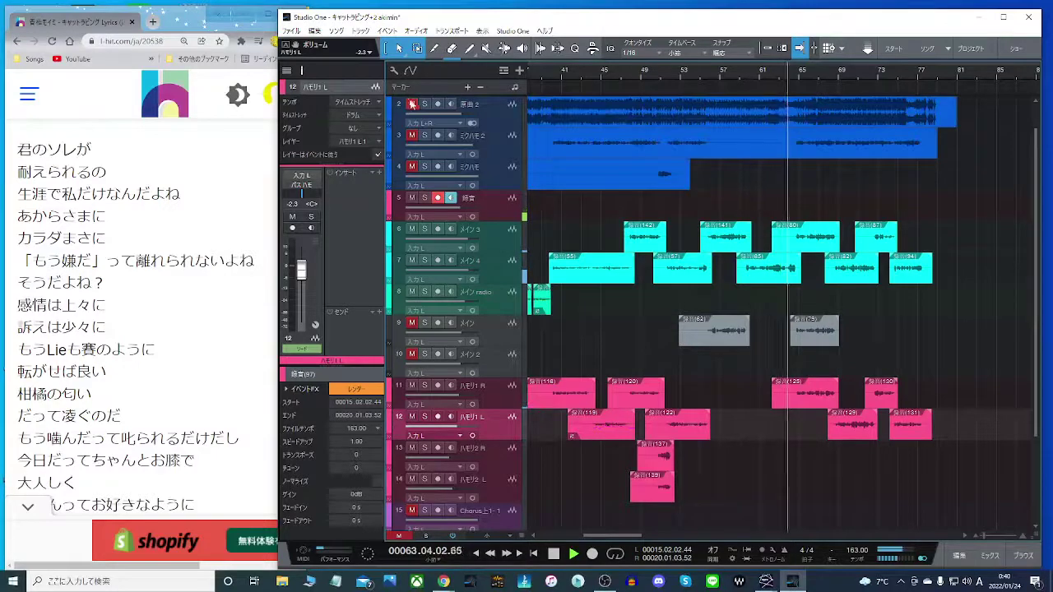
{"action": "left_click", "coordinate": [425, 105]}
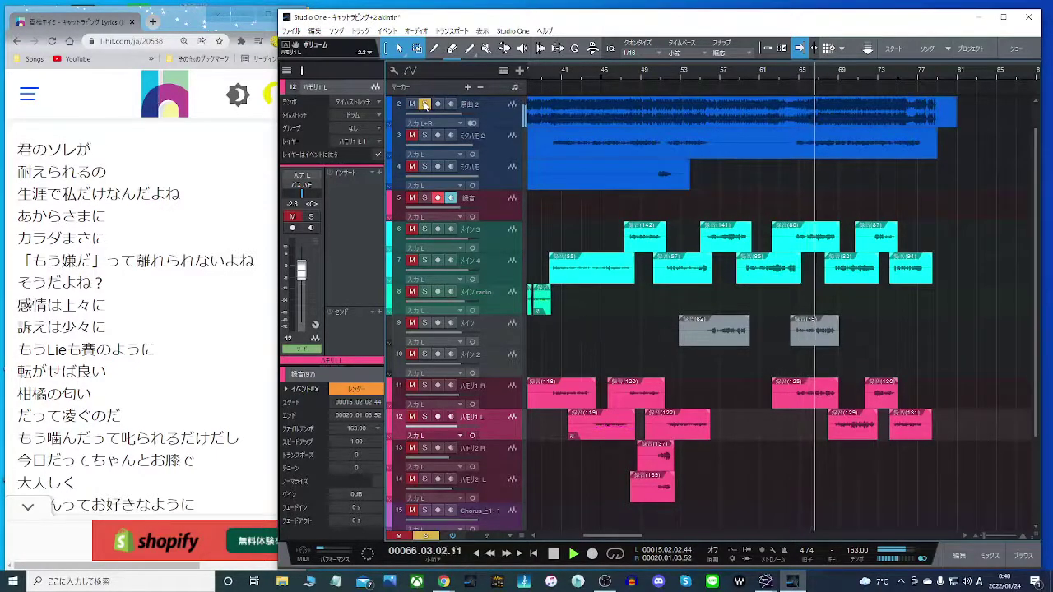
{"action": "scroll", "coordinate": [209, 347], "scroll_direction": "down", "scroll_amount": 3}
{"action": "scroll", "coordinate": [209, 346], "scroll_direction": "up", "scroll_amount": 1}
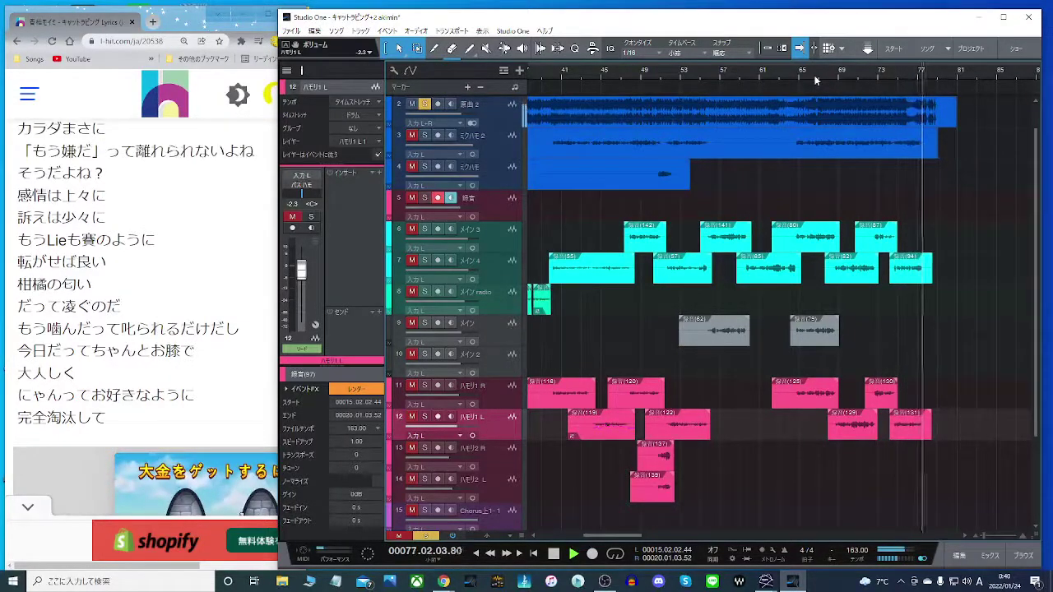
{"action": "left_click", "coordinate": [556, 557]}
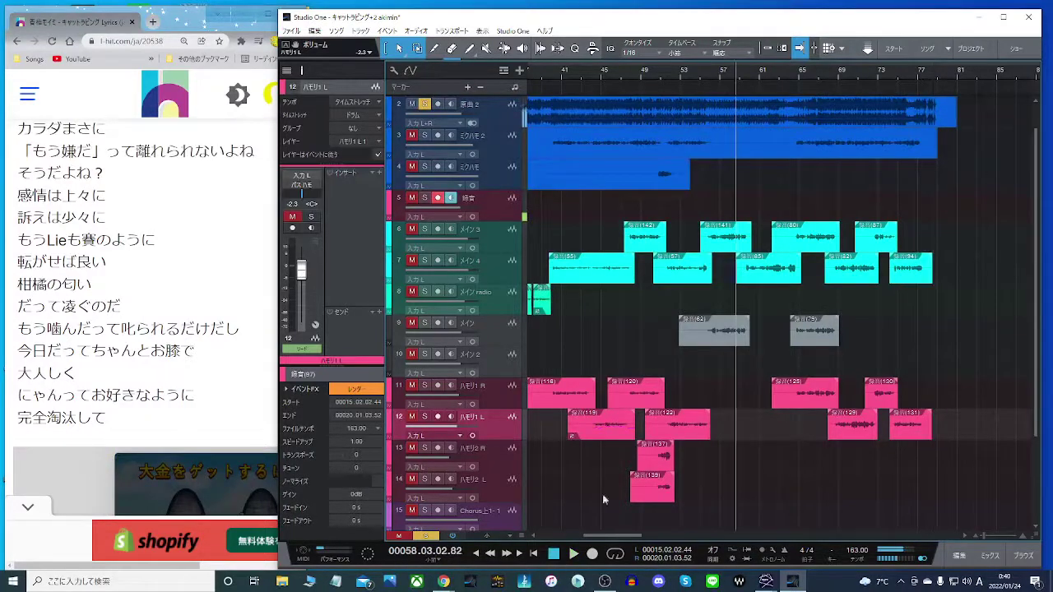
Play the ending from about bar 61 with the 原曲2 solo switched off, and stop playback.
{"action": "left_click", "coordinate": [762, 72]}
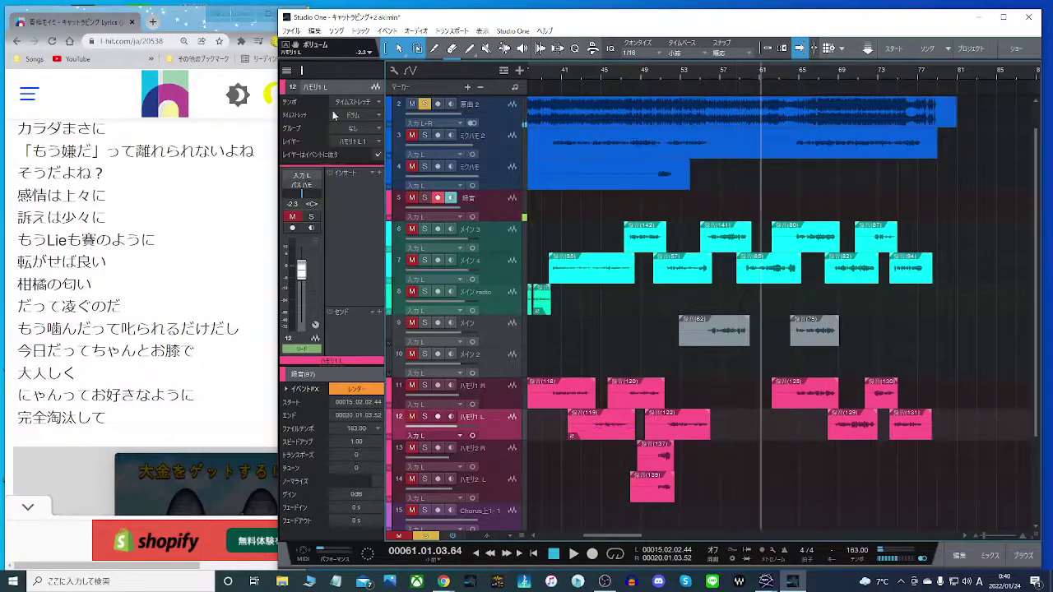
{"action": "key", "text": "space"}
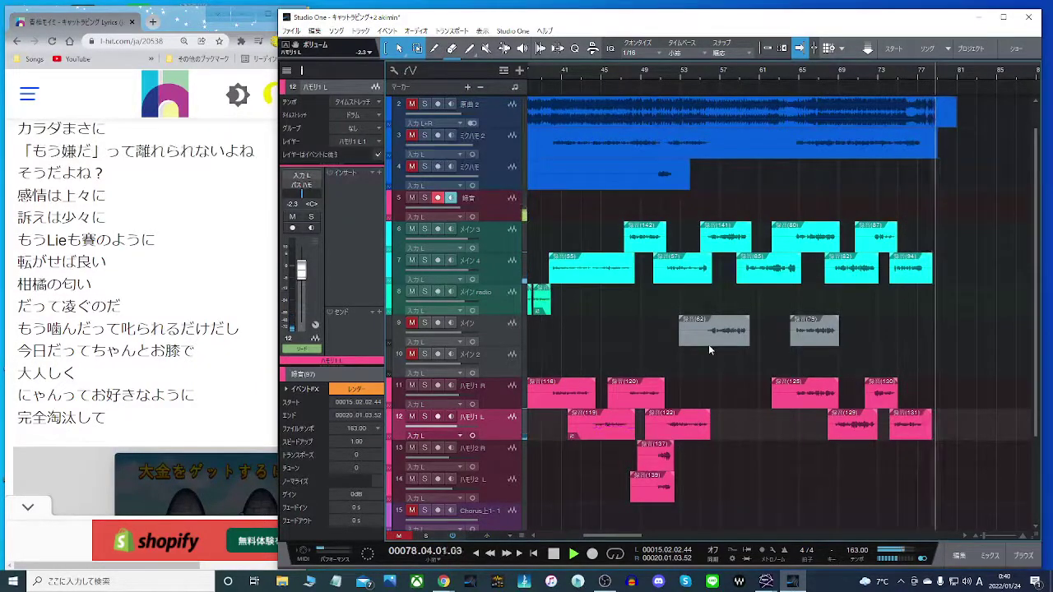
{"action": "left_click", "coordinate": [554, 553]}
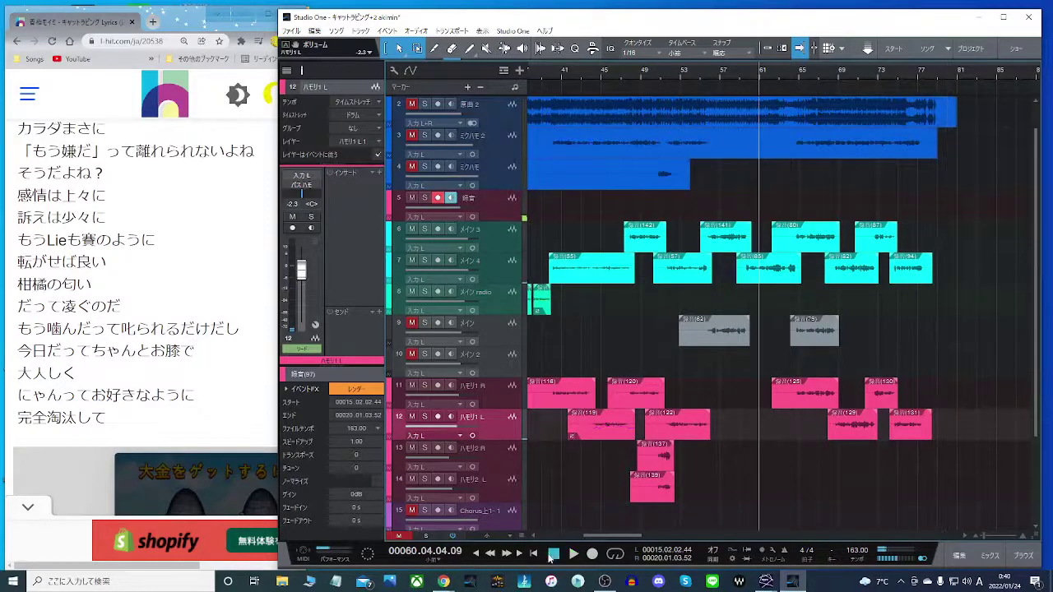
Fit the whole arrangement in view, play the mix from about bar 3 and stop playback past bar 43.
{"action": "left_click_drag", "start_coordinate": [612, 538], "coordinate": [598, 538]}
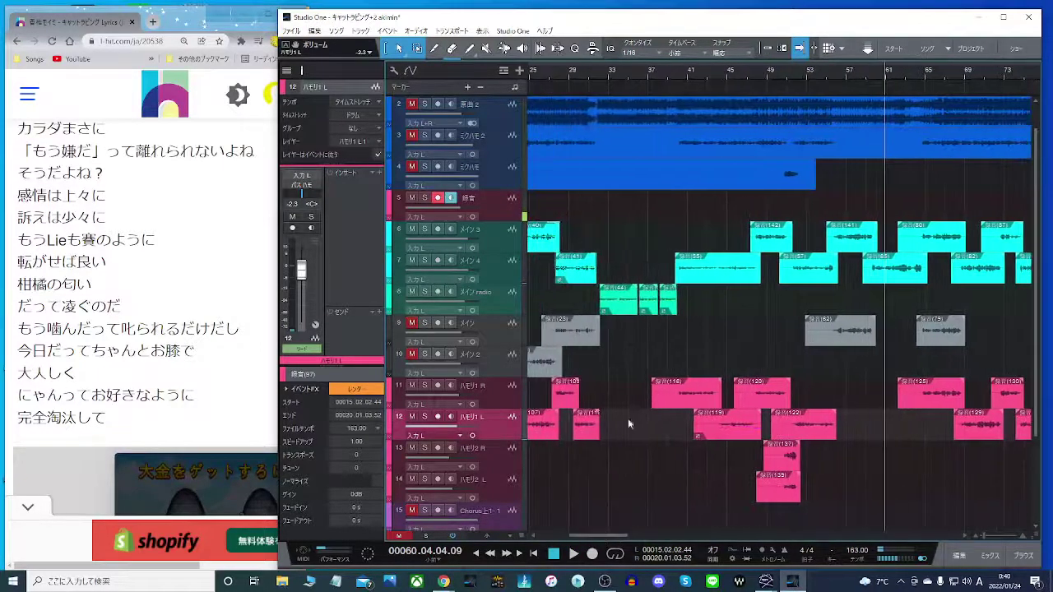
{"action": "left_click_drag", "start_coordinate": [678, 72], "coordinate": [682, 53]}
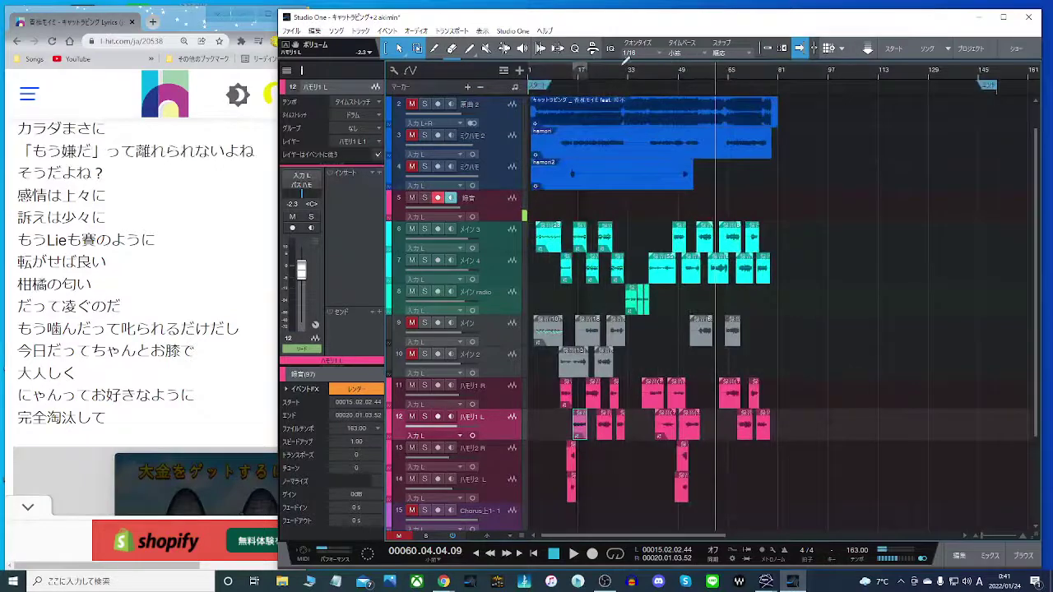
{"action": "left_click_drag", "start_coordinate": [591, 74], "coordinate": [605, 98]}
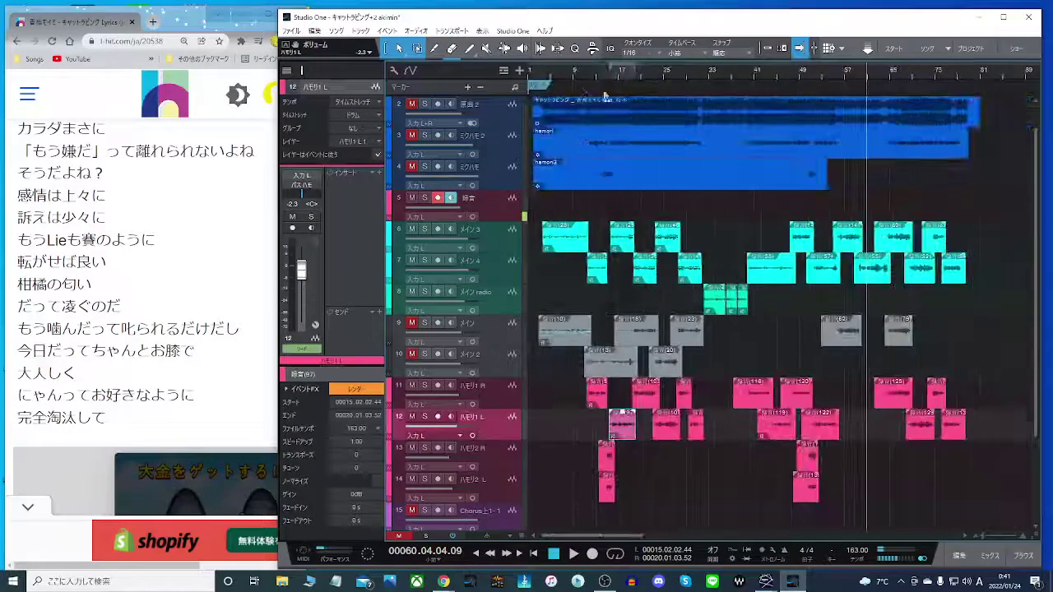
{"action": "left_click", "coordinate": [543, 76]}
{"action": "key", "text": "space"}
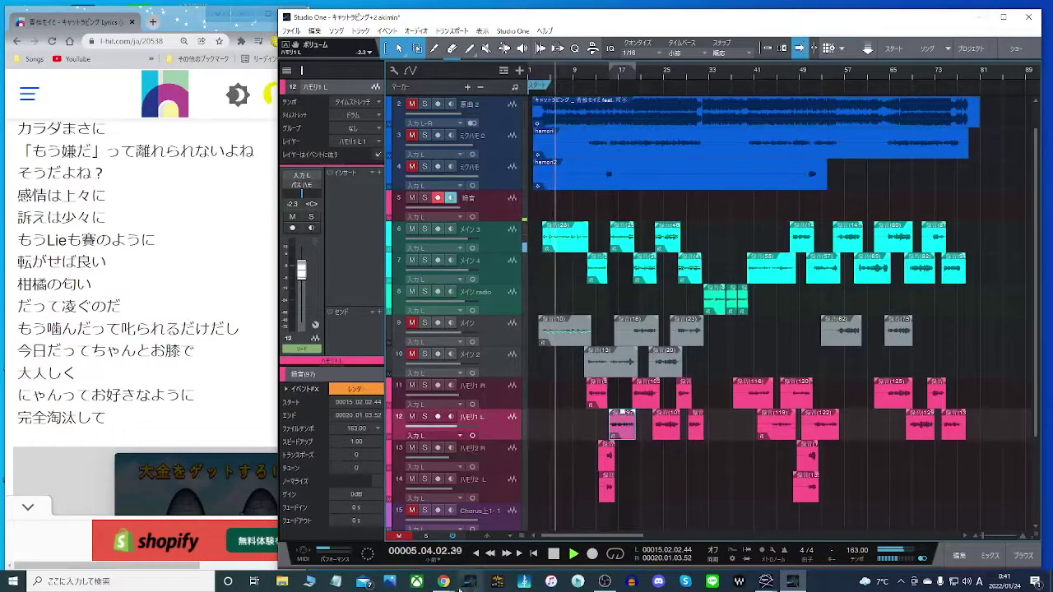
{"action": "mouse_move", "coordinate": [443, 581]}
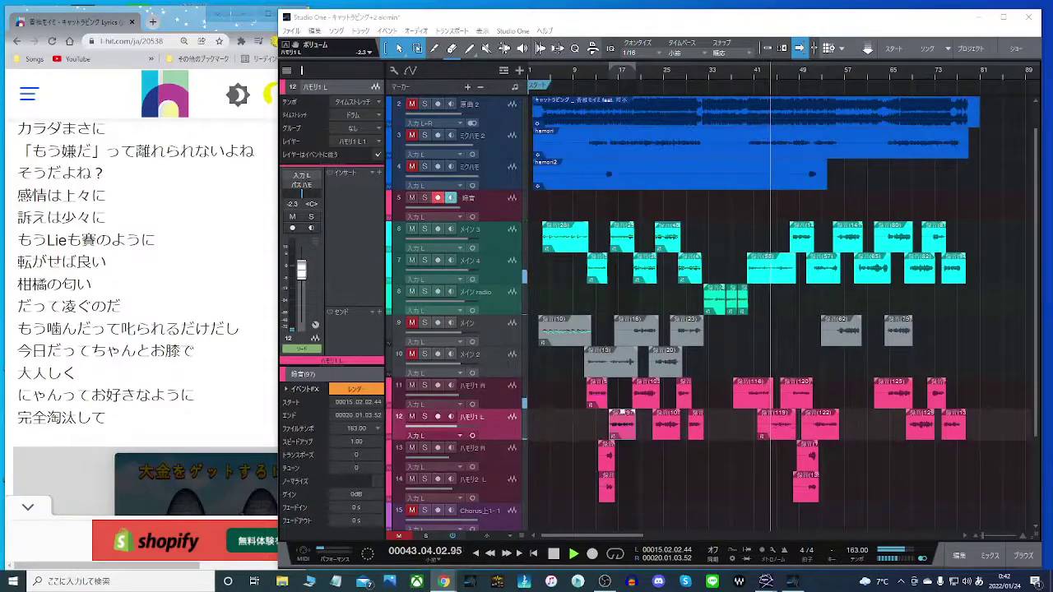
{"action": "left_click", "coordinate": [555, 555]}
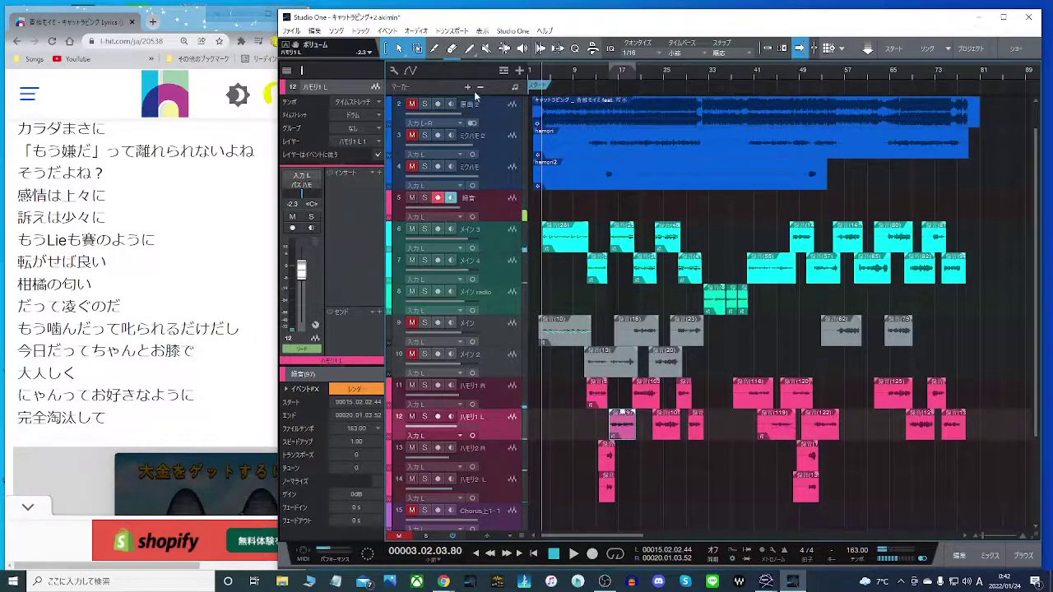
Switch to the open 配信用DAW song and shrink its window to uncover the lyrics browser window.
{"action": "left_click", "coordinate": [889, 50]}
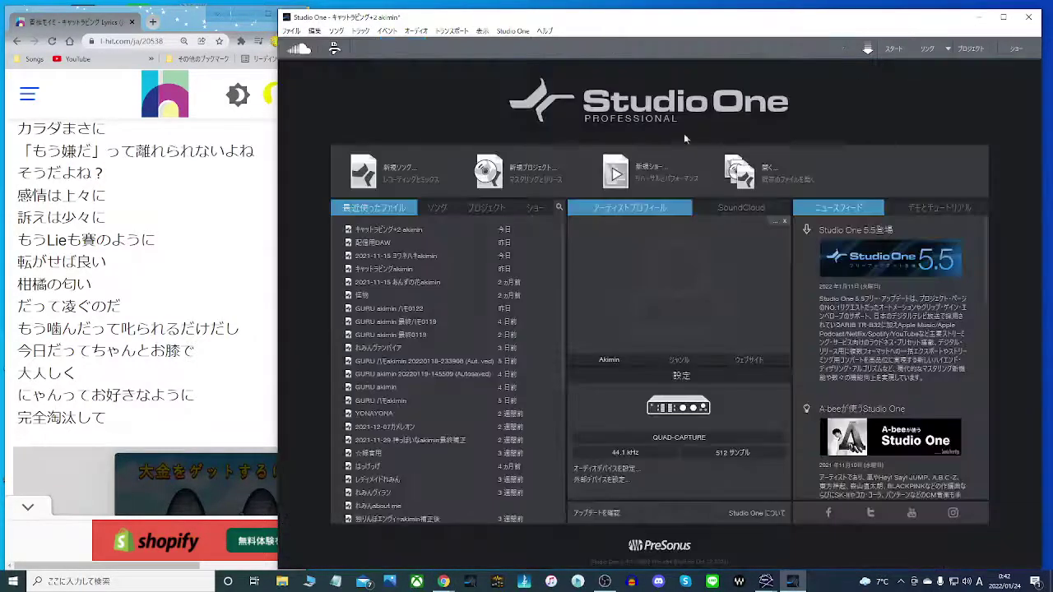
{"action": "key", "text": "ctrl+Tab"}
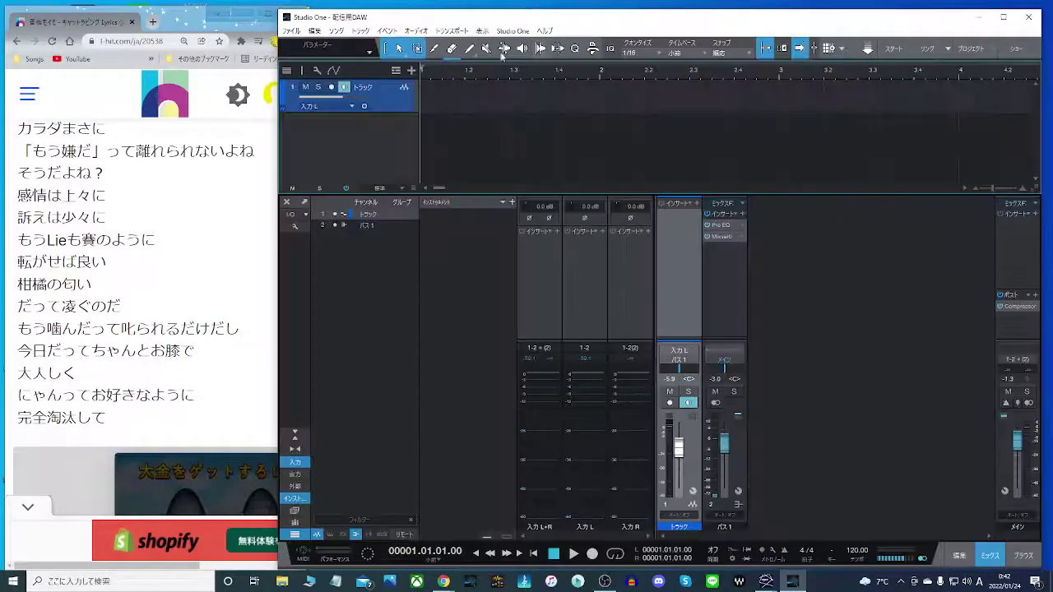
{"action": "left_click_drag", "start_coordinate": [280, 11], "coordinate": [474, 158]}
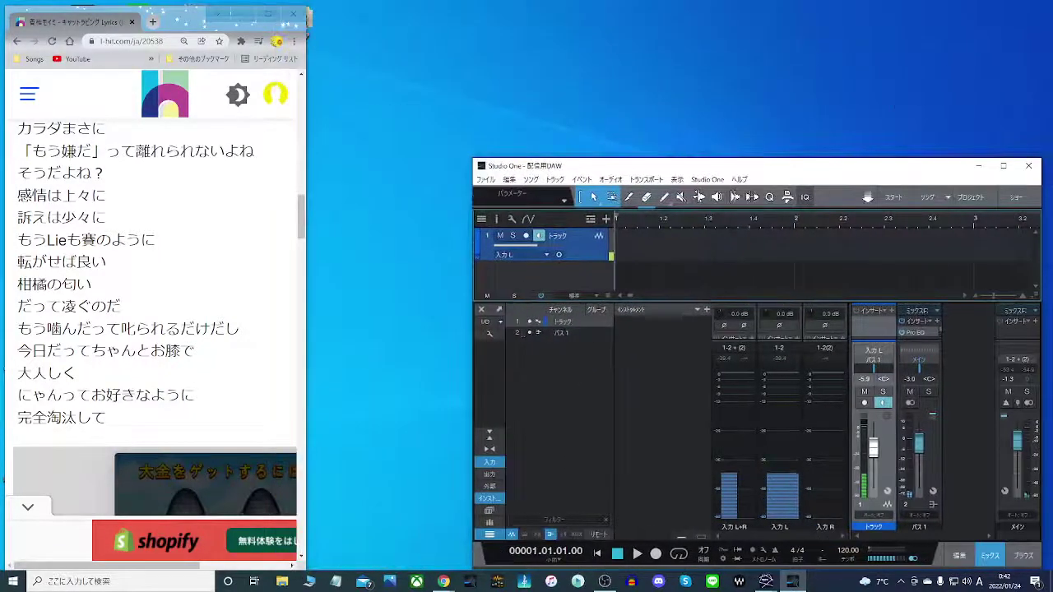
Switch to the キャットラビング karaoke video page in the browser and examine its player and details.
{"action": "key", "text": "alt+Tab"}
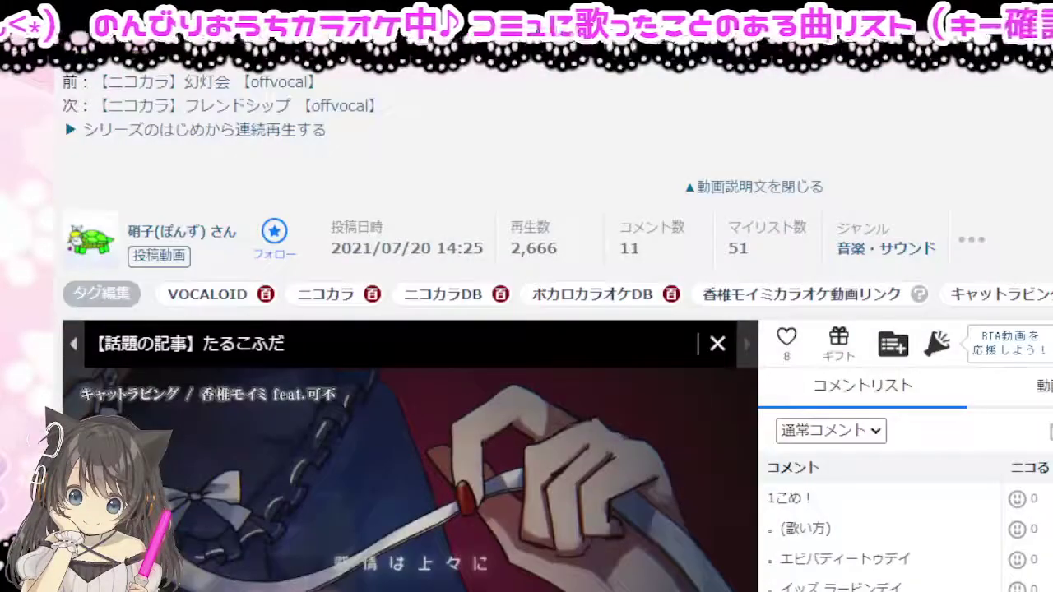
{"action": "scroll", "coordinate": [526, 329], "scroll_direction": "down", "scroll_amount": 4}
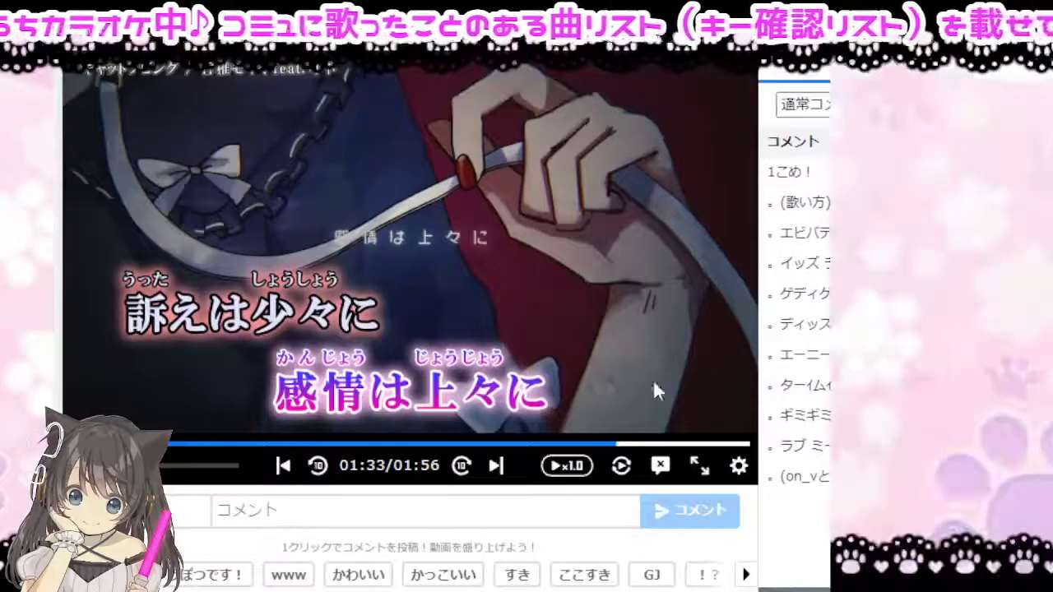
{"action": "scroll", "coordinate": [653, 379], "scroll_direction": "up", "scroll_amount": 4}
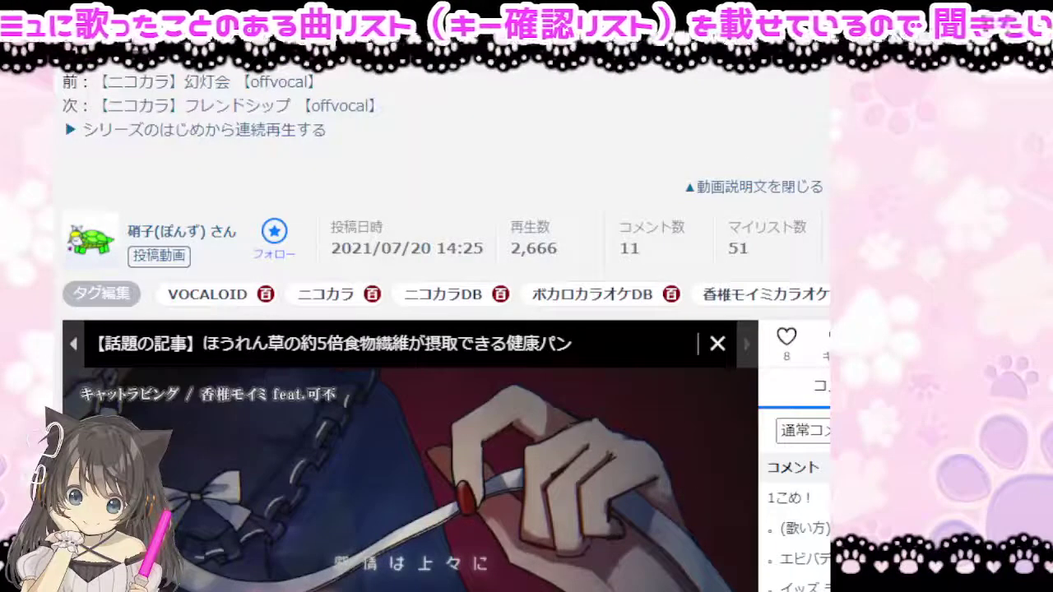
Show the キャットラビング karaoke video in full screen and jump playback back to an early part of the song.
{"action": "scroll", "coordinate": [588, 265], "scroll_direction": "down", "scroll_amount": 1}
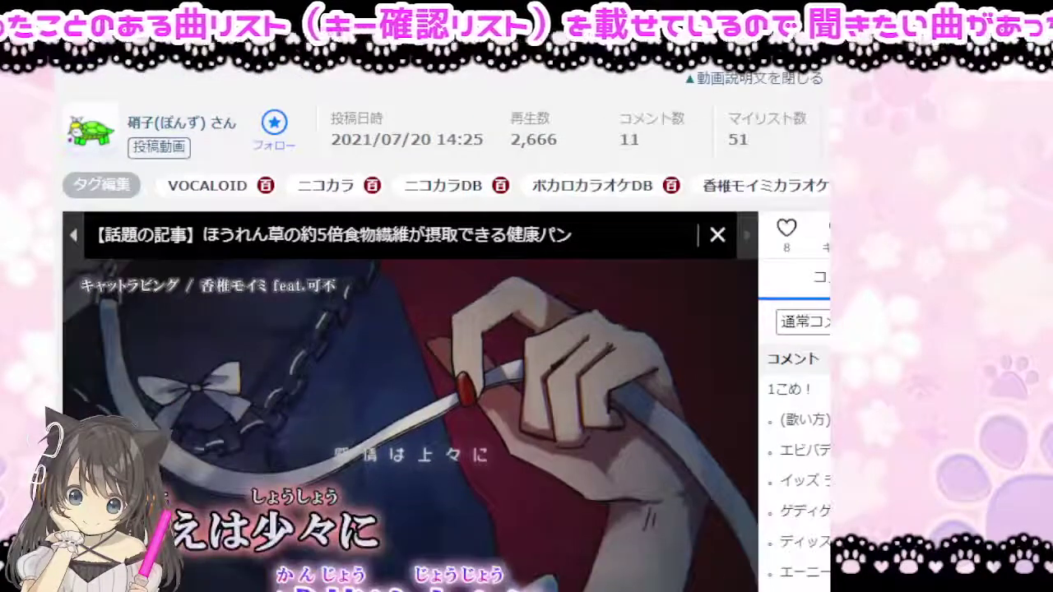
{"action": "left_click", "coordinate": [745, 589]}
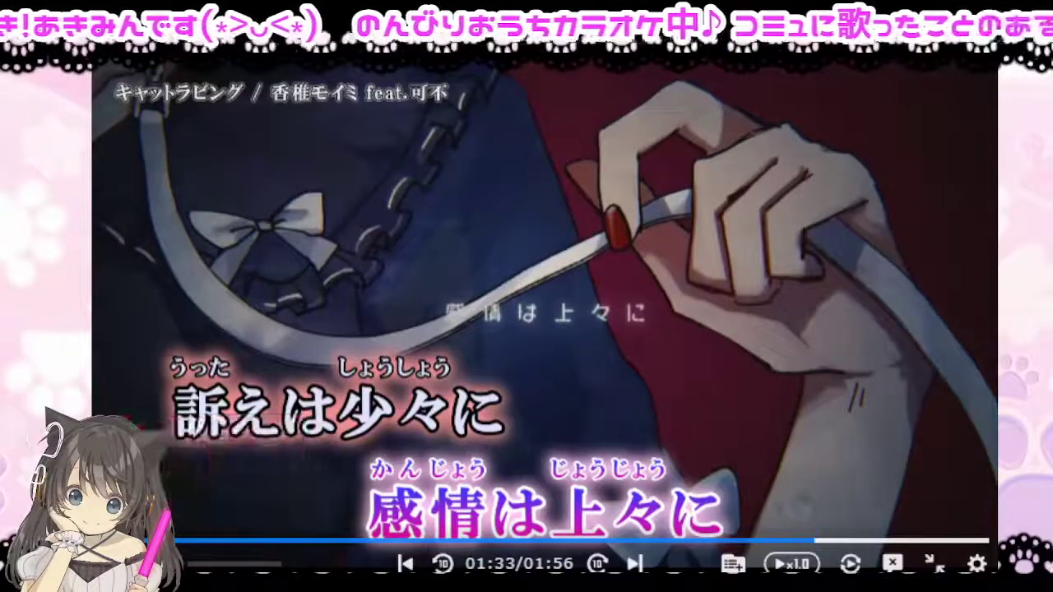
{"action": "left_click", "coordinate": [267, 540]}
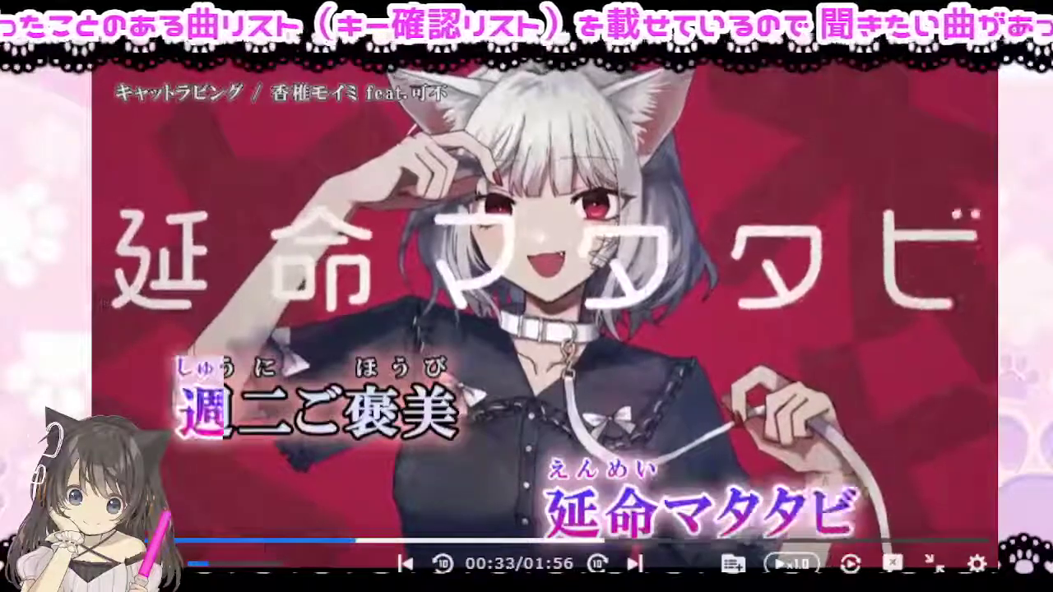
Leave full screen to examine the karaoke video's description, and return the playing video to full screen.
{"action": "key", "text": "Escape"}
{"action": "scroll", "coordinate": [556, 556], "scroll_direction": "down", "scroll_amount": 5}
{"action": "scroll", "coordinate": [557, 556], "scroll_direction": "up", "scroll_amount": 5}
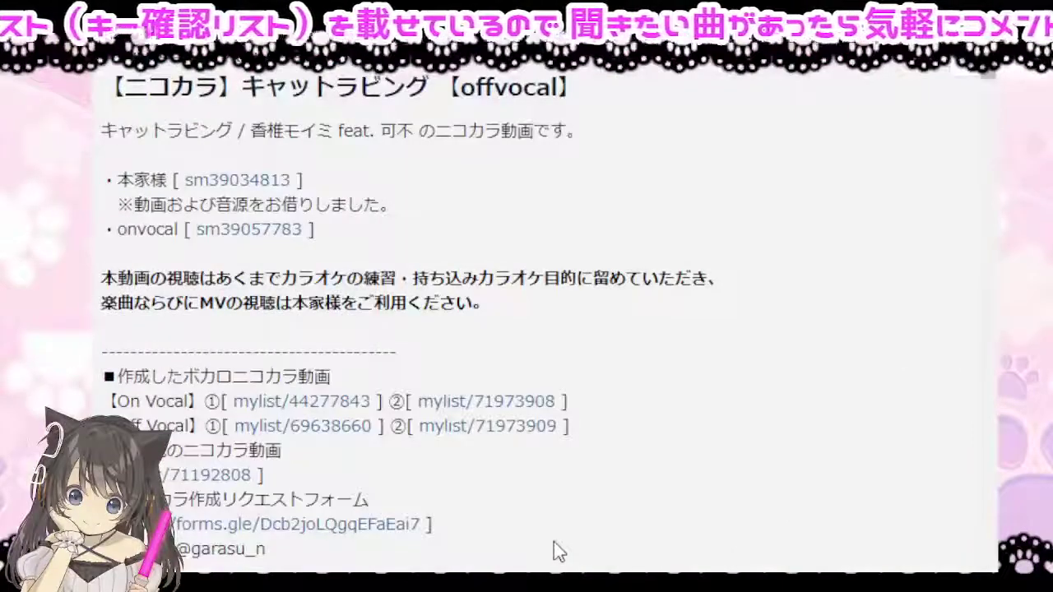
{"action": "scroll", "coordinate": [554, 541], "scroll_direction": "down", "scroll_amount": 10}
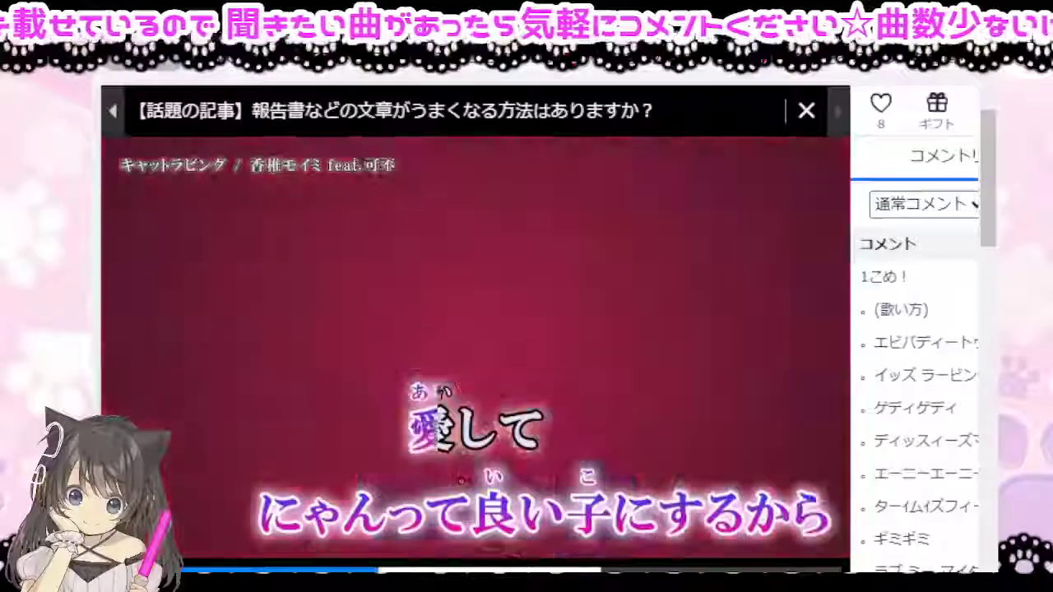
{"action": "double_click", "coordinate": [553, 506]}
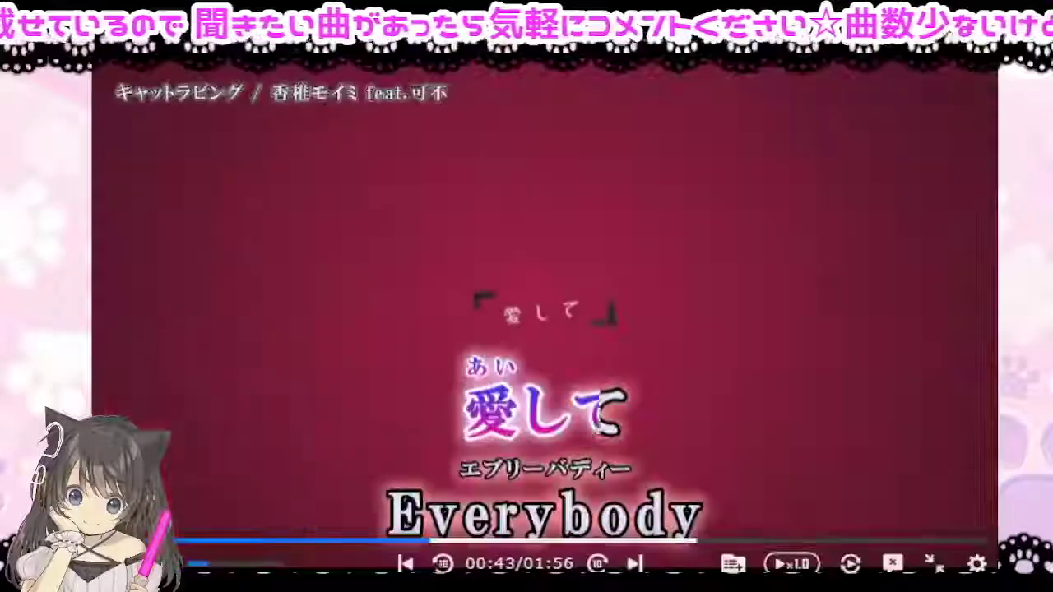